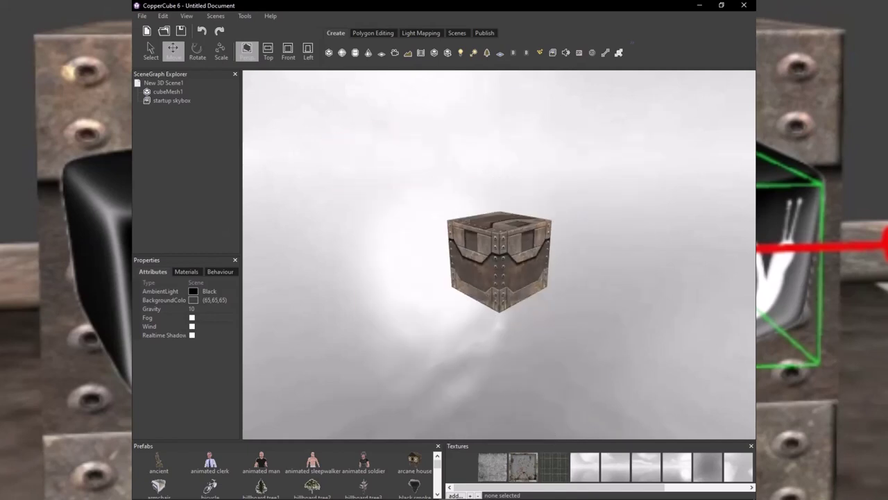
Create a plane with a tile count of 4, a width of 300 and a length of 300.
scroll(499, 254, "down", 1)
scroll(499, 254, "up", 2)
left_click(381, 53)
left_click(381, 236)
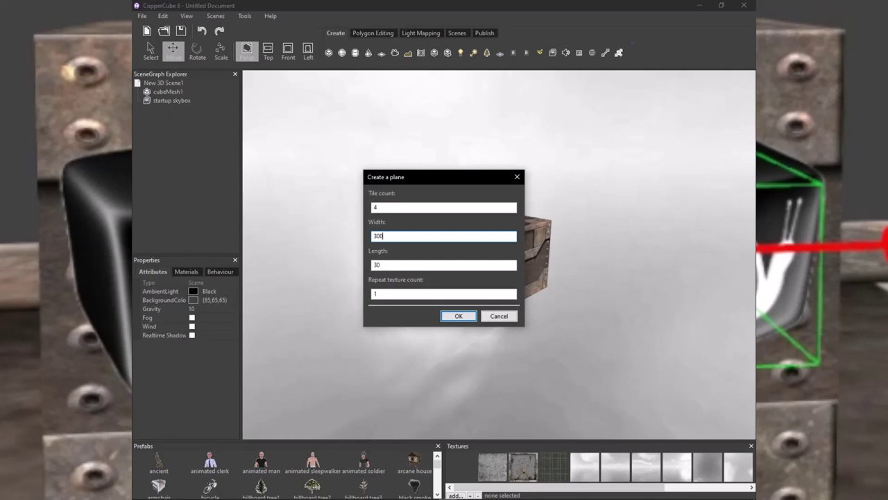
left_click(381, 265)
type("0")
left_click(459, 316)
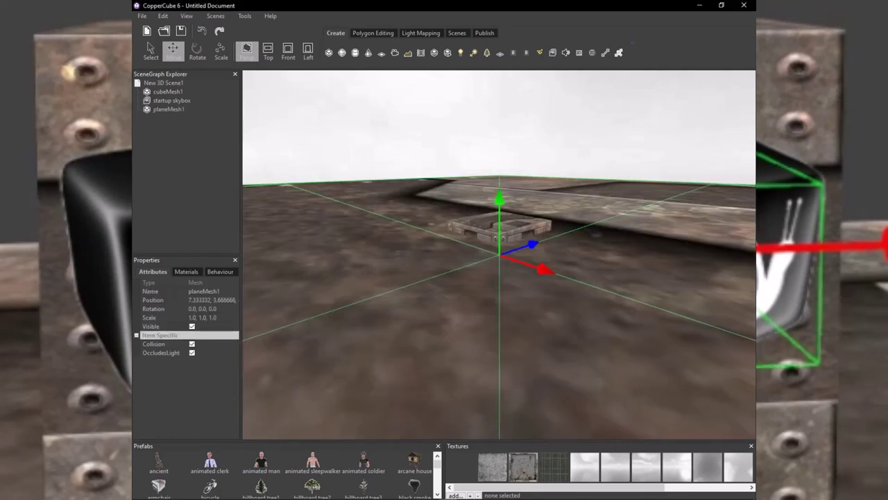
Set the new plane's position to the scene origin at 0, 0, 0.
left_click(212, 299)
type("0")
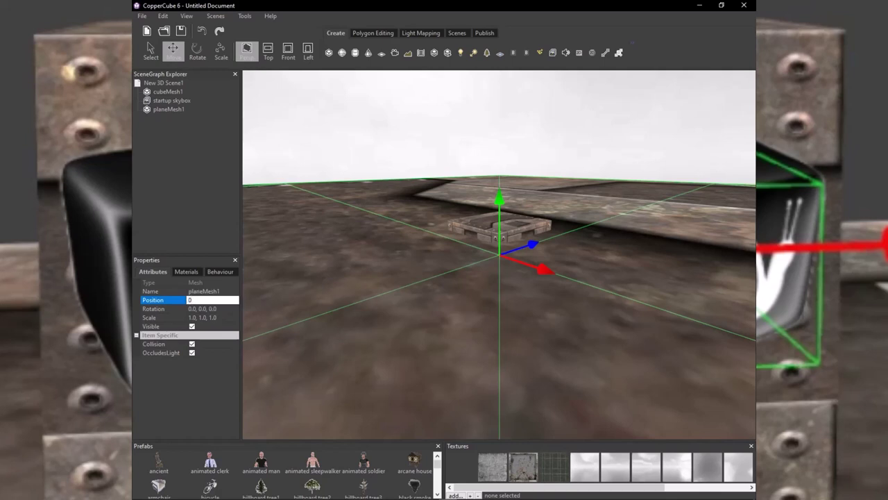
key("Return")
Set the position of the cube mesh to 0, 5, 0.
left_click(168, 92)
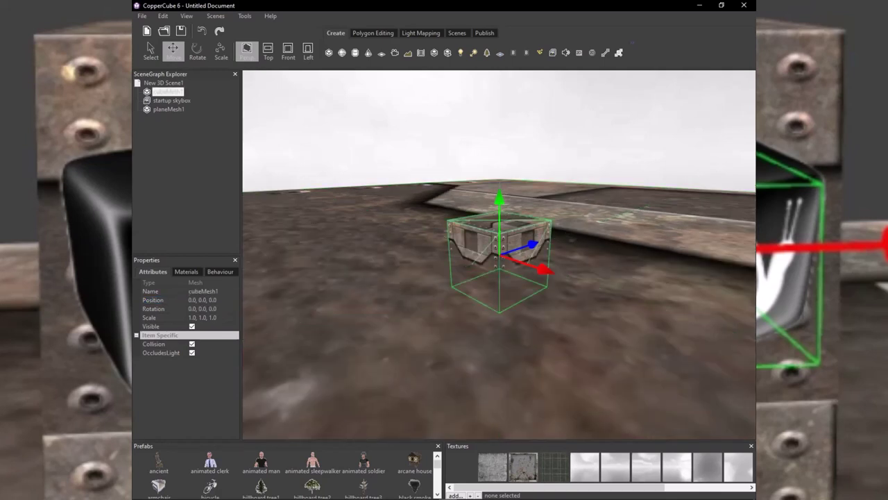
left_click(199, 299)
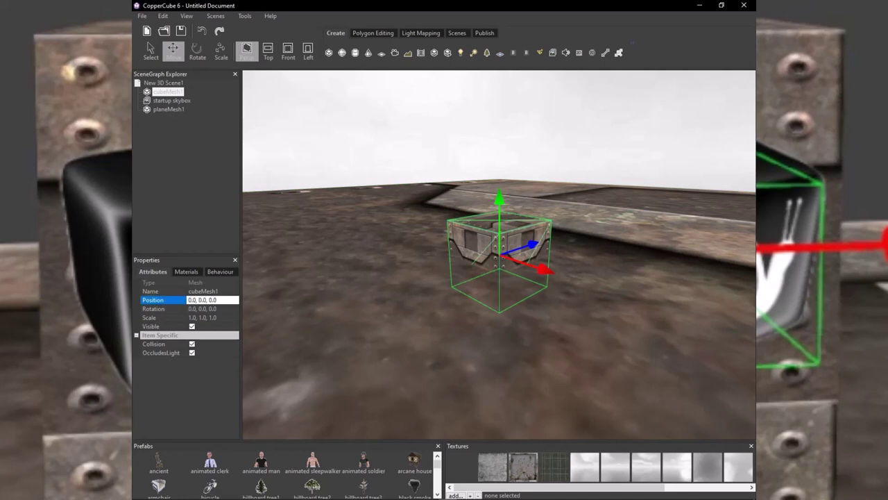
key("Return")
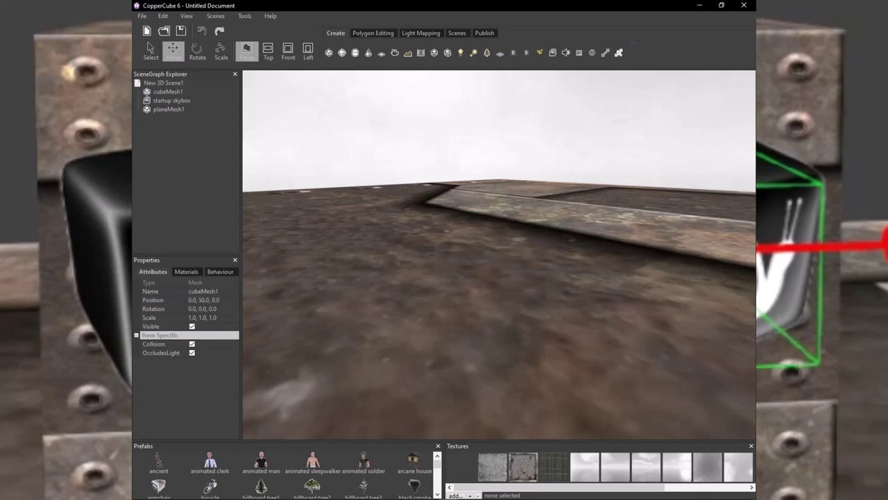
left_click(199, 300)
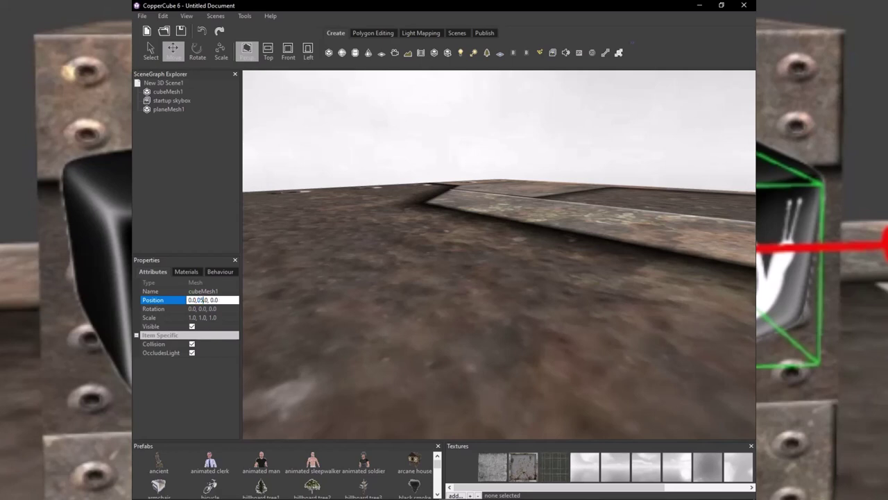
key("Return")
Examine how the cube sits on the plane from different distances and angles.
scroll(500, 255, "down", 3)
mouse_move(499, 238)
middle_mouse_down()
mouse_move(488, 326)
mouse_move(485, 208)
mouse_move(493, 242)
middle_mouse_up()
scroll(499, 255, "down", 3)
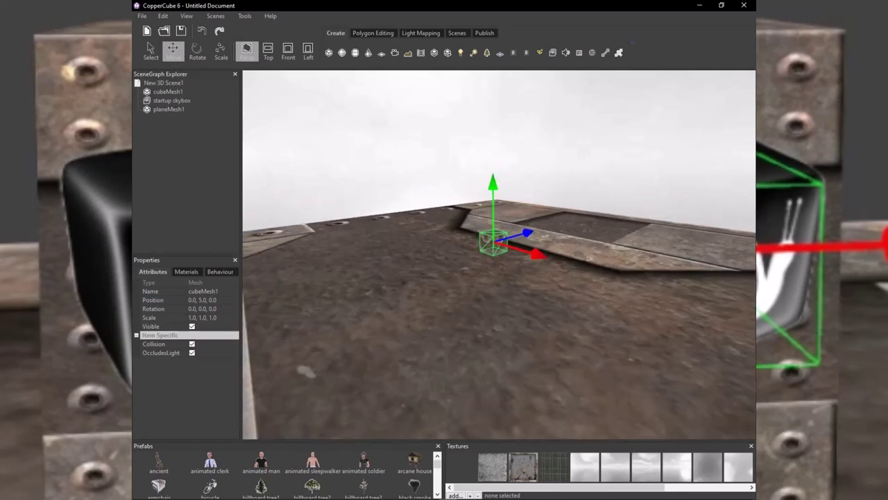
scroll(499, 255, "up", 5)
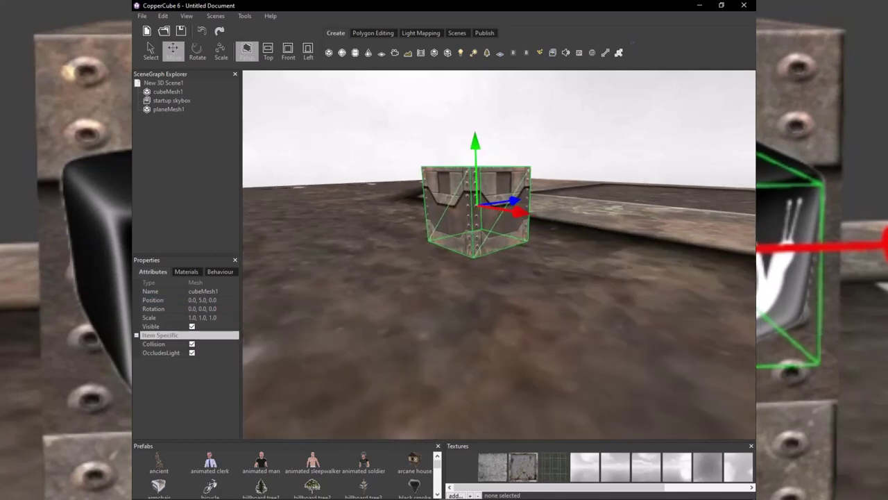
scroll(499, 255, "up", 2)
middle_click_drag(486, 208, 498, 312)
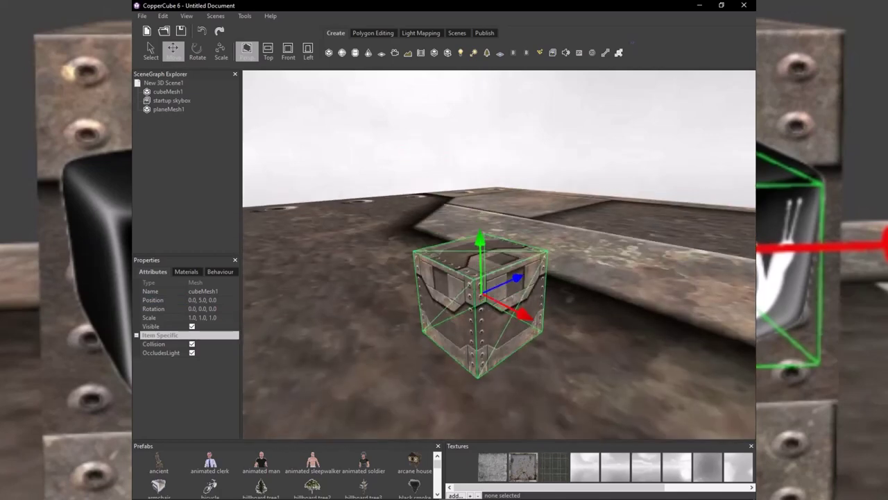
scroll(500, 255, "down", 5)
mouse_move(496, 272)
middle_mouse_down()
mouse_move(525, 278)
mouse_move(535, 270)
mouse_move(484, 262)
middle_mouse_up()
scroll(499, 255, "up", 2)
scroll(499, 255, "up", 2)
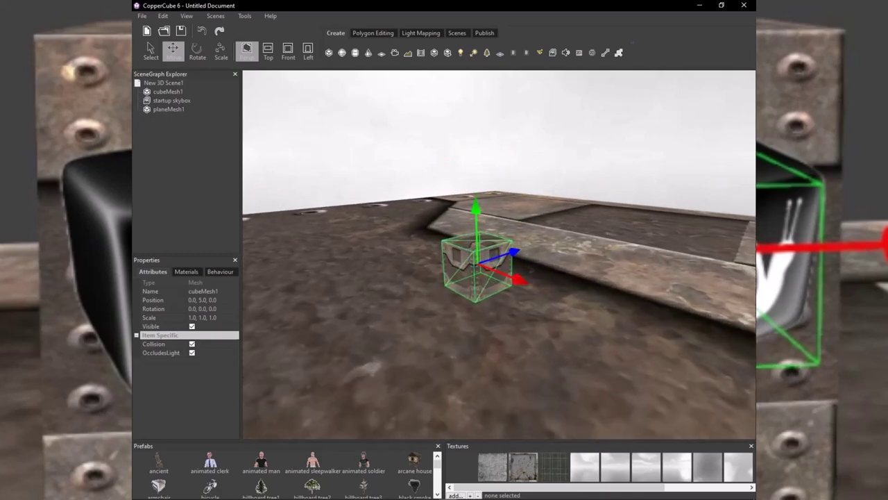
Scale the cube to about 3.33 along X and about 2.35 along Y.
left_click(221, 51)
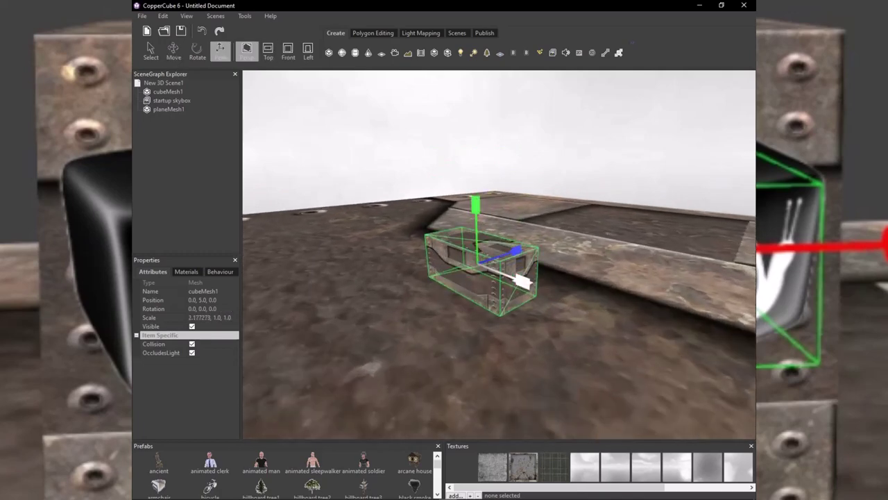
mouse_move(499, 255)
right_mouse_down()
mouse_move(503, 130)
mouse_move(502, 267)
right_mouse_up()
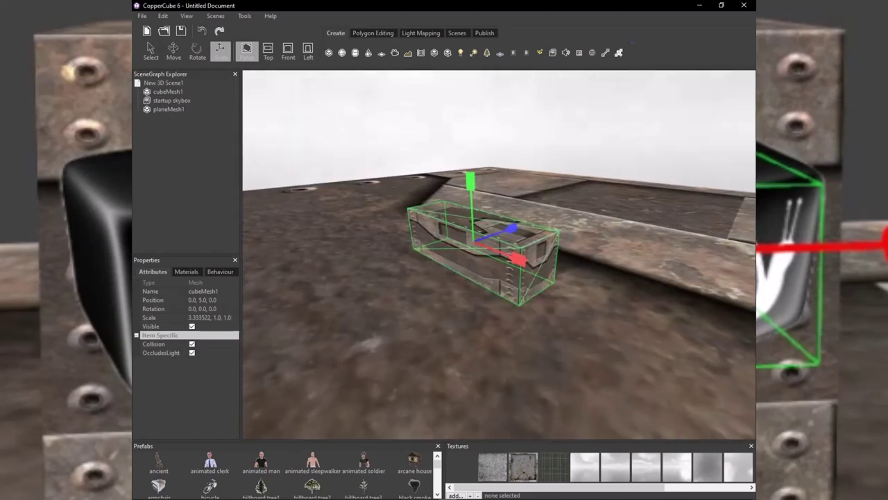
left_click_drag(470, 182, 471, 111)
middle_click_drag(471, 111, 545, 107)
right_click_drag(500, 255, 523, 213)
Raise the scaled cube to a Y position of about 11.3 so it stands on the plane.
left_click(174, 51)
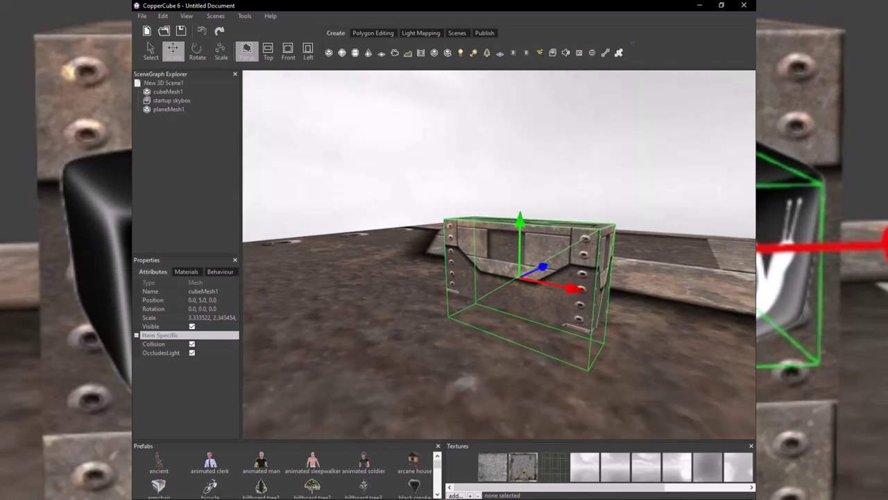
left_click_drag(521, 221, 521, 189)
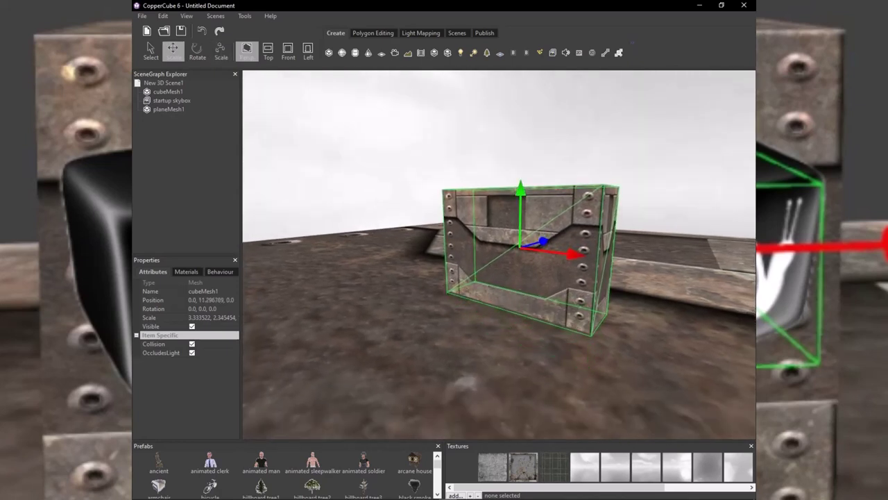
mouse_move(521, 189)
right_mouse_down()
mouse_move(555, 193)
mouse_move(566, 208)
mouse_move(548, 197)
mouse_move(577, 199)
mouse_move(563, 199)
mouse_move(611, 173)
mouse_move(563, 179)
mouse_move(574, 182)
mouse_move(557, 189)
mouse_move(564, 201)
mouse_move(571, 197)
mouse_move(548, 199)
mouse_move(548, 178)
mouse_move(555, 196)
mouse_move(541, 189)
mouse_move(545, 176)
mouse_move(534, 185)
right_mouse_up()
key("w")
key("w")
key("w")
key("s")
key("s")
Create two spheres, each with the default radius and a poly count of 128.
left_click(169, 109)
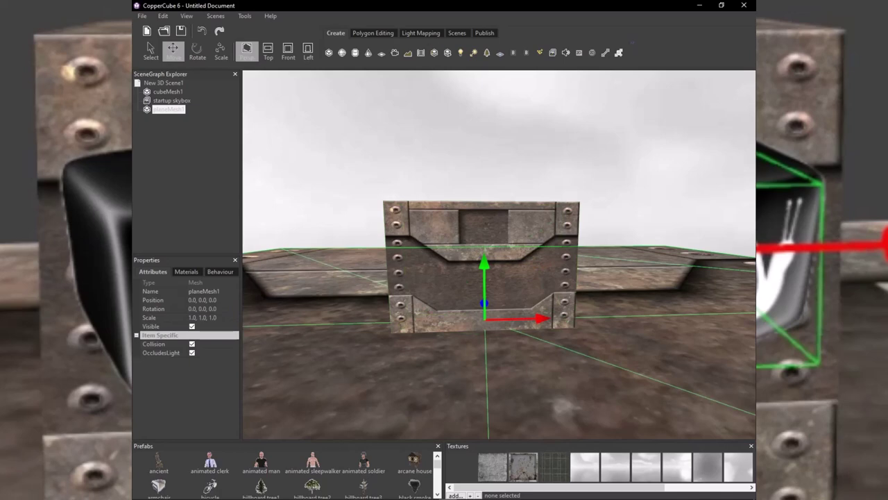
scroll(499, 254, "down", 10)
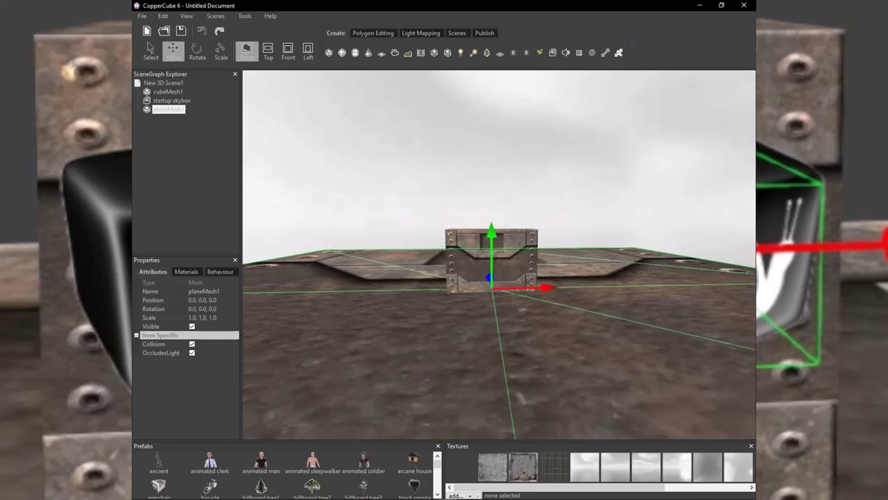
middle_click_drag(487, 274, 480, 277)
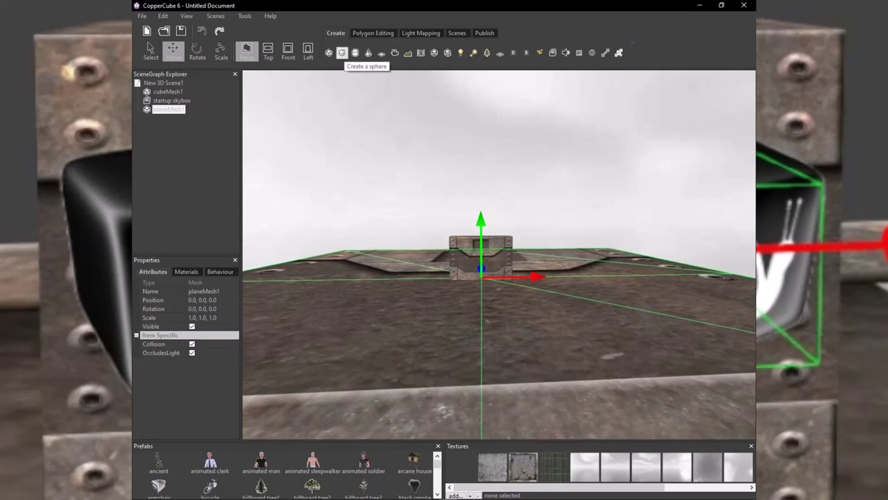
left_click(342, 53)
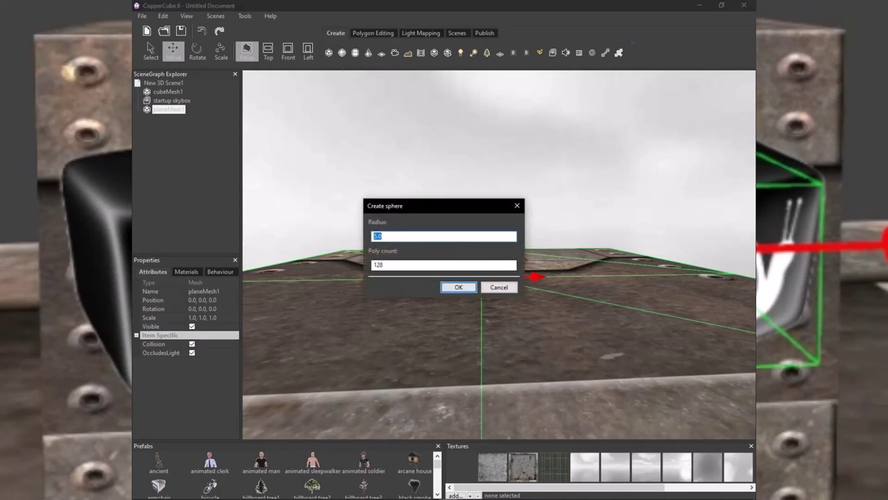
left_click(454, 285)
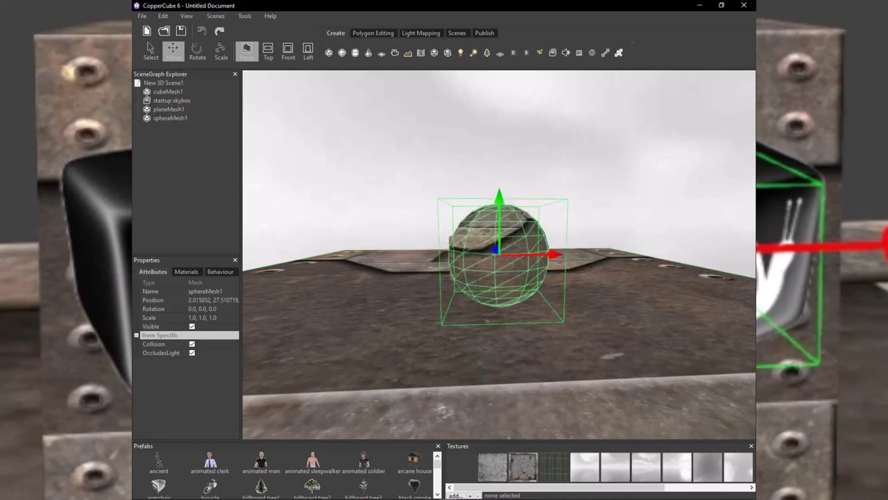
left_click(342, 53)
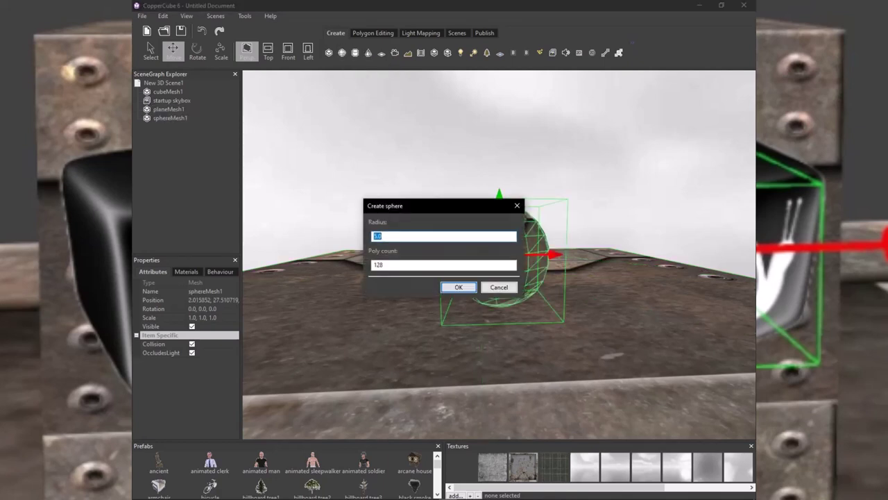
left_click(458, 287)
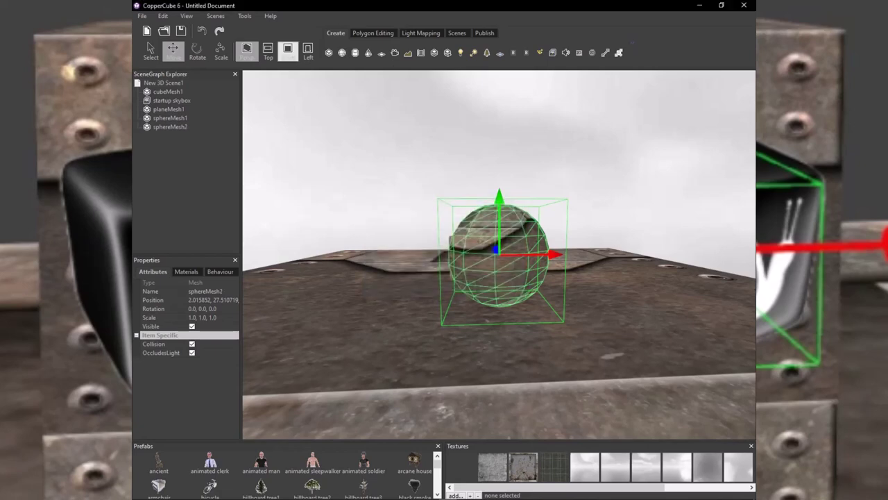
Undo the creation of both spheres.
scroll(500, 255, "down", 3)
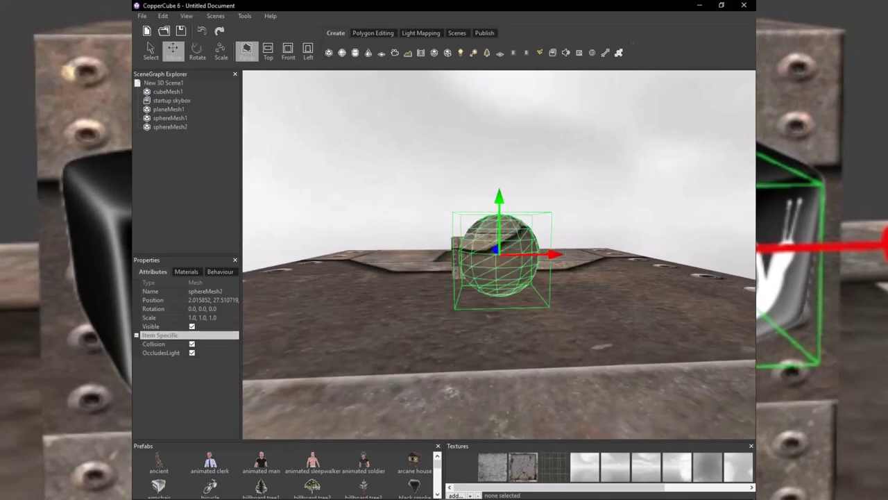
middle_click_drag(500, 254, 333, 283)
right_click_drag(333, 283, 529, 208)
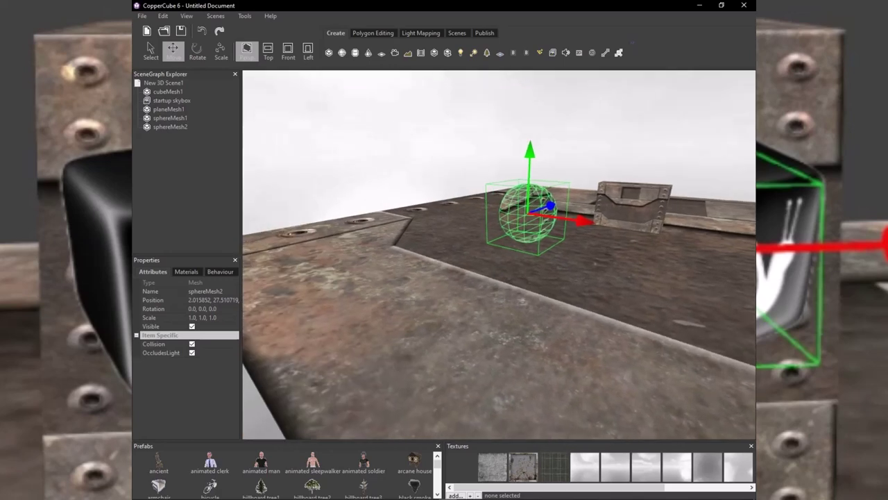
middle_click_drag(529, 208, 488, 233)
scroll(499, 254, "down", 3)
scroll(499, 254, "up", 4)
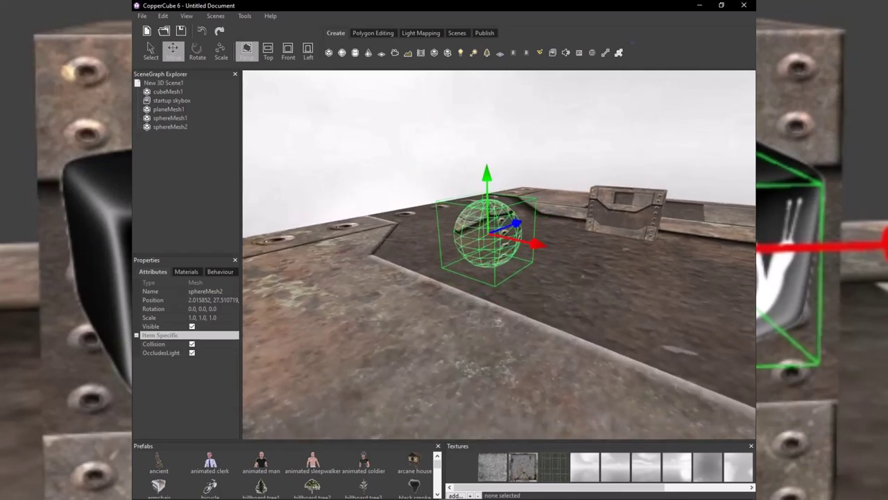
left_click(201, 31)
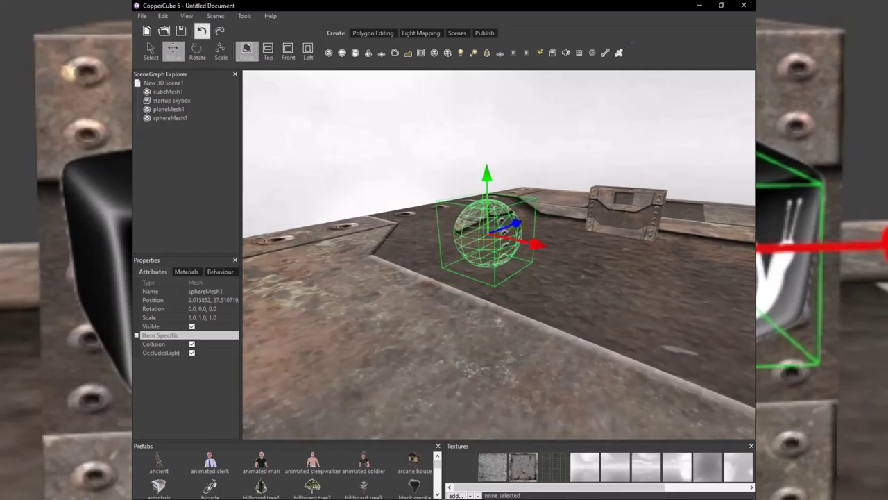
left_click(202, 31)
Create a billboard and place it on the plane away from the cube, at about X 40.5 and Y 8.2.
middle_click_drag(499, 254, 427, 241)
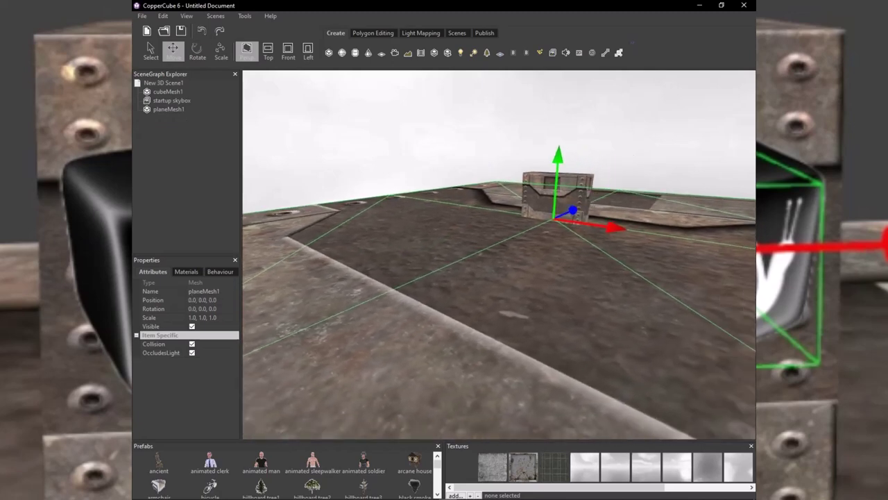
scroll(499, 254, "down", 3)
middle_click_drag(499, 254, 495, 237)
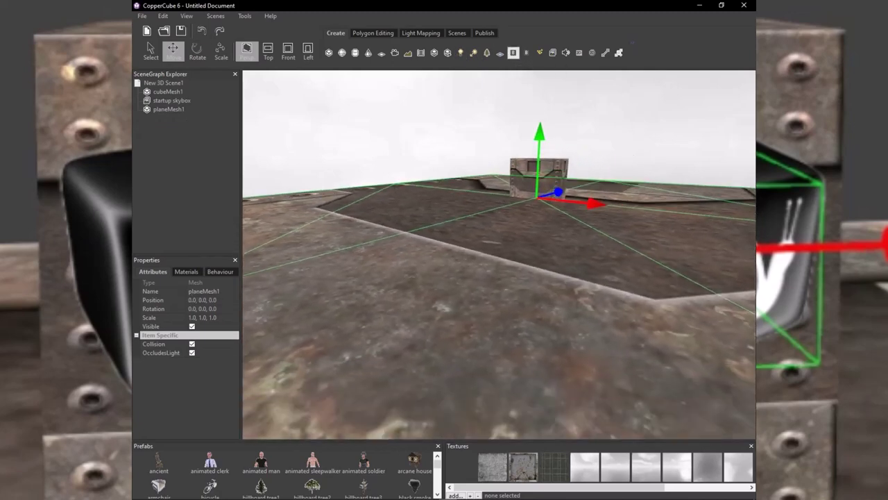
left_click(514, 53)
left_click_drag(499, 199, 498, 266)
left_click_drag(554, 342, 426, 286)
left_click_drag(435, 253, 478, 237)
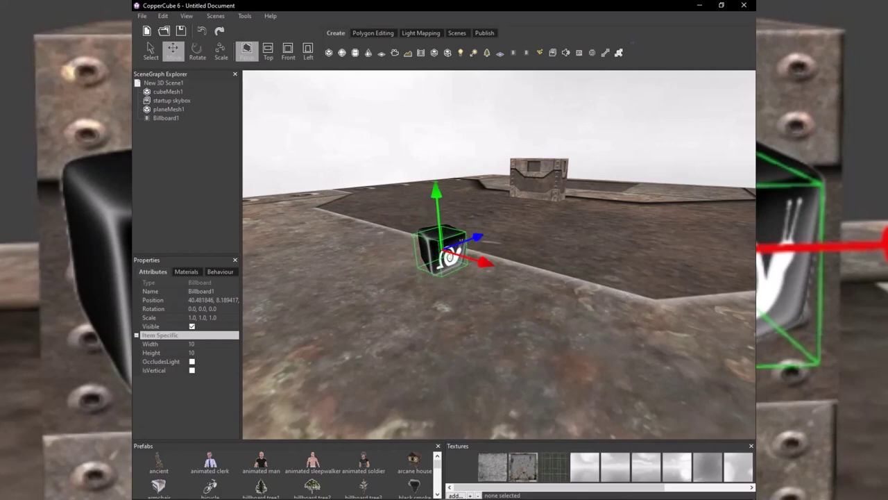
Create a First Person Shooter camera that collides against geometry and is the first active camera when the scene starts.
right_click_drag(478, 237, 462, 167)
middle_click_drag(462, 166, 459, 131)
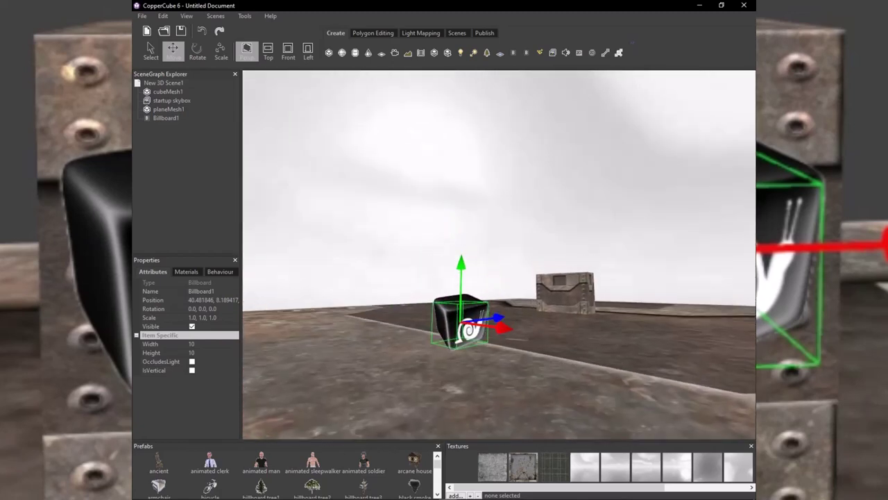
right_click_drag(460, 132, 478, 229)
middle_click_drag(479, 229, 500, 312)
right_click_drag(499, 312, 512, 287)
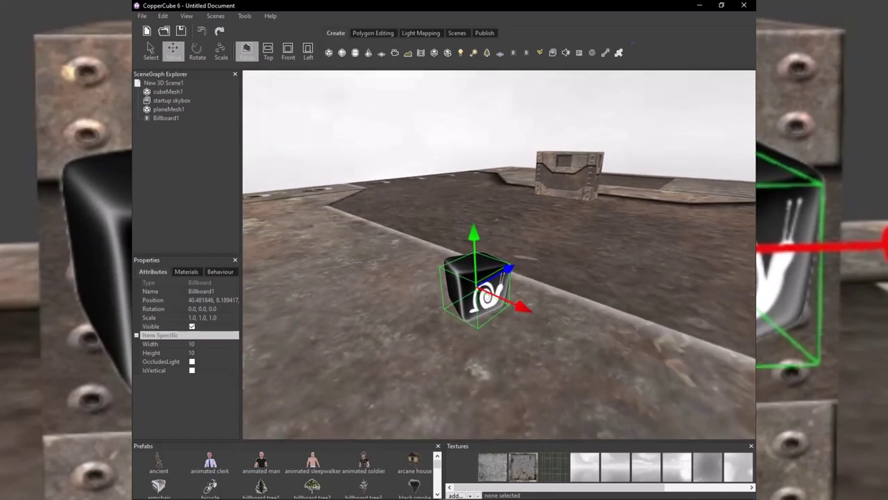
left_click(394, 53)
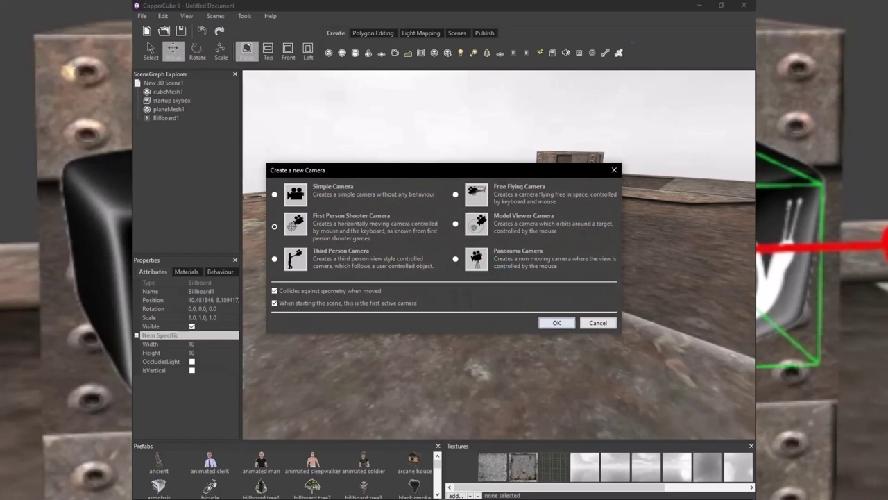
left_click(556, 323)
Move the camera away from the billboard along X to about 79.2.
scroll(499, 254, "down", 3)
middle_click_drag(544, 238, 416, 247)
left_click_drag(421, 247, 632, 269)
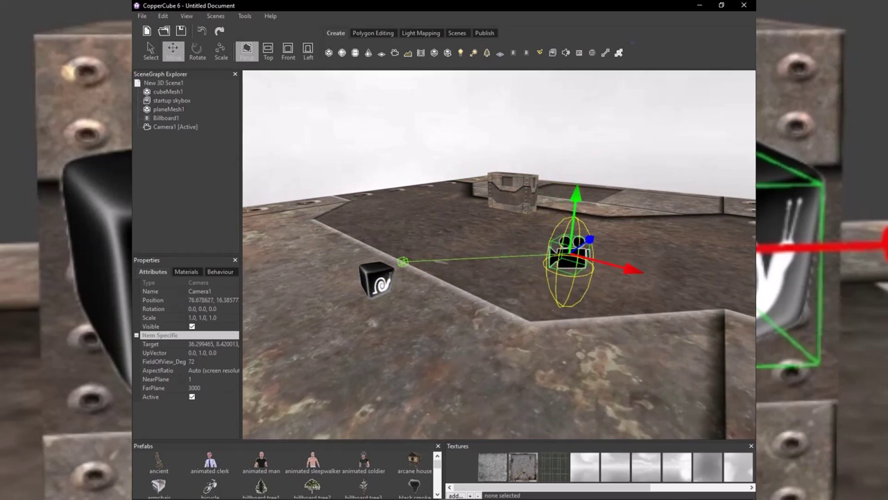
Move the camera's target point away from the billboard, to about X 69.9.
left_click(403, 262)
right_click_drag(404, 262, 388, 236)
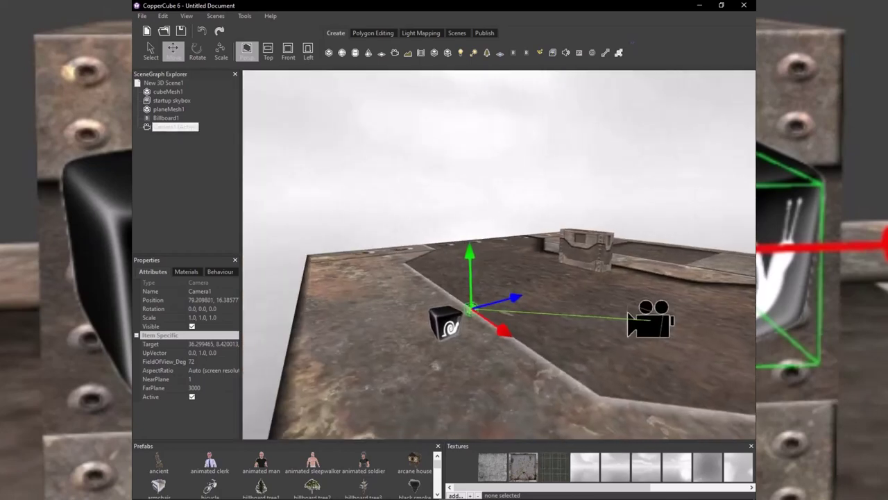
right_click_drag(444, 236, 496, 263)
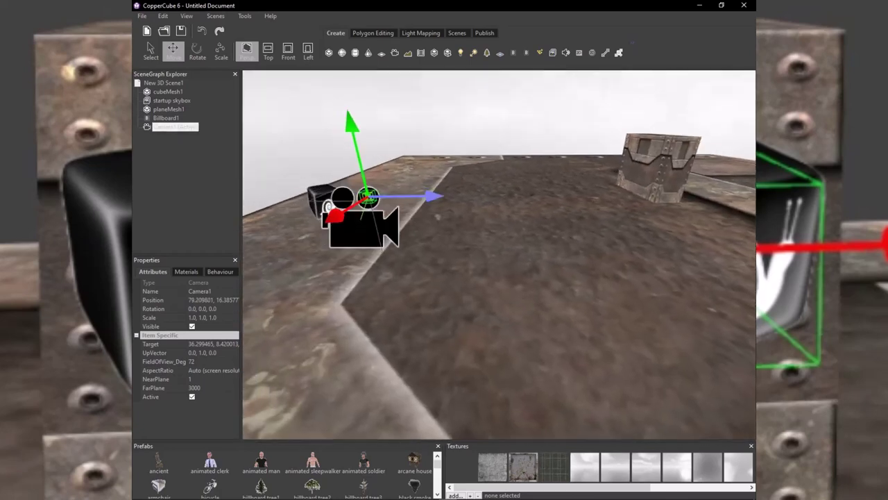
left_click_drag(432, 197, 744, 275)
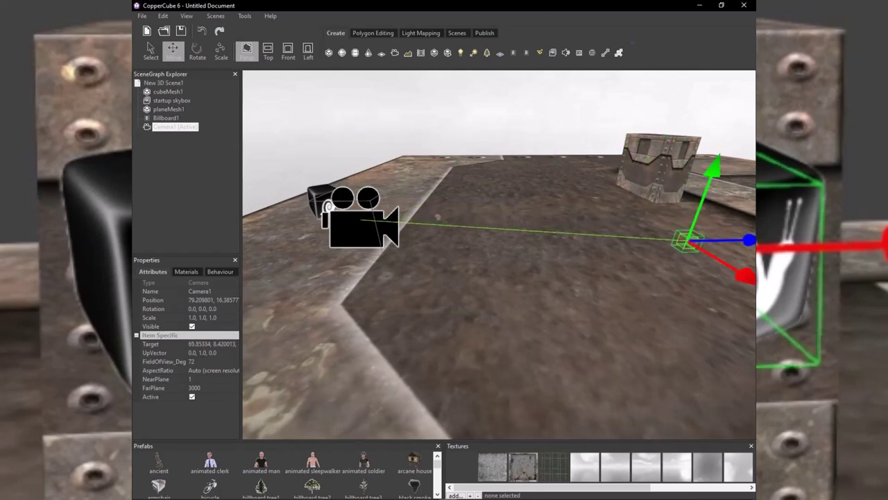
right_click_drag(555, 256, 596, 249)
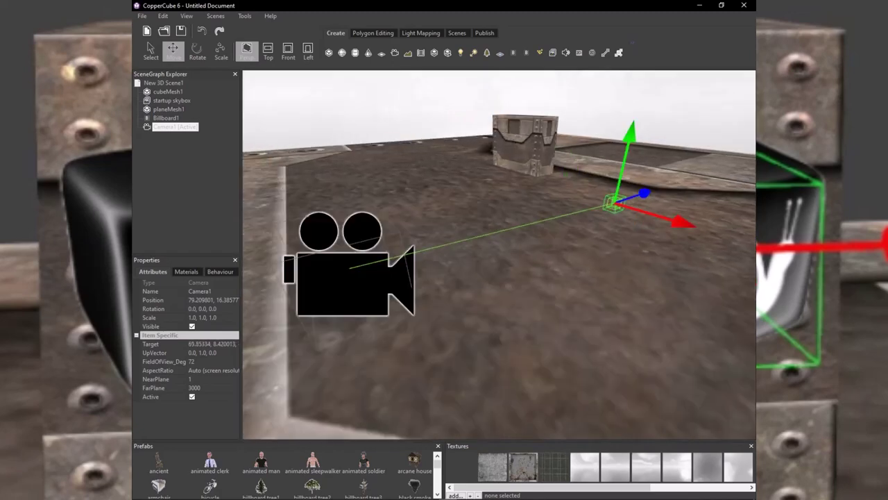
scroll(555, 233, "down", 4)
middle_click_drag(555, 232, 620, 276)
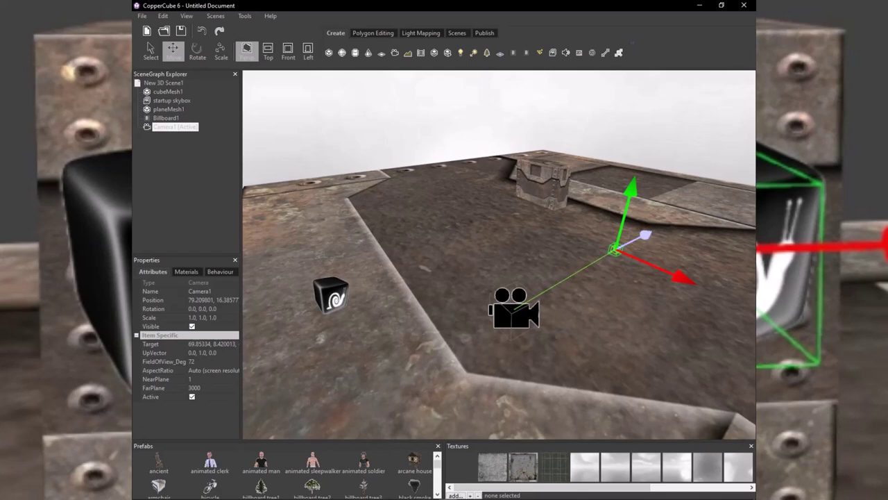
mouse_move(644, 235)
left_mouse_down()
mouse_move(668, 223)
mouse_move(634, 241)
left_mouse_up()
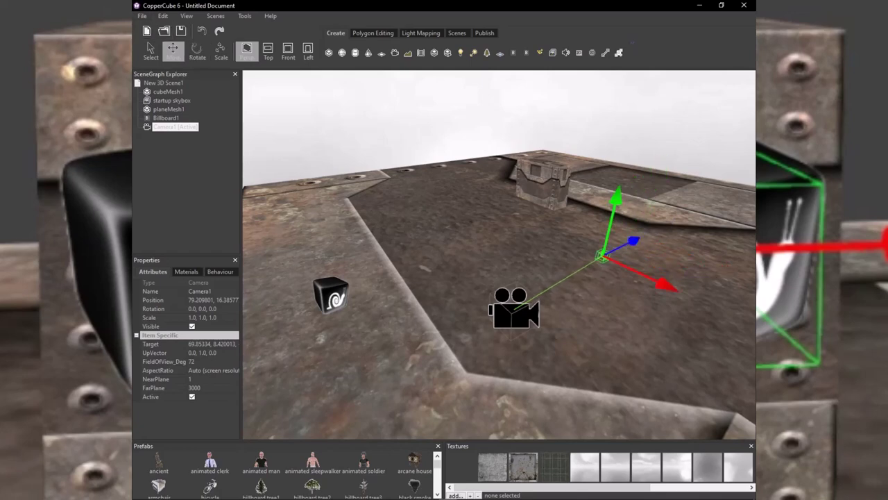
scroll(500, 254, "down", 3)
middle_click_drag(555, 277, 484, 243)
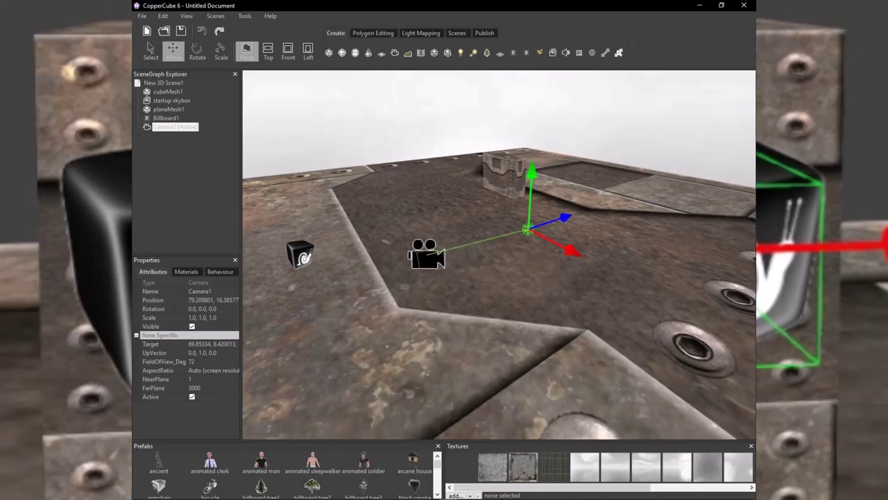
Undo the camera's target and position changes, its creation and the last billboard placement.
left_click(202, 31)
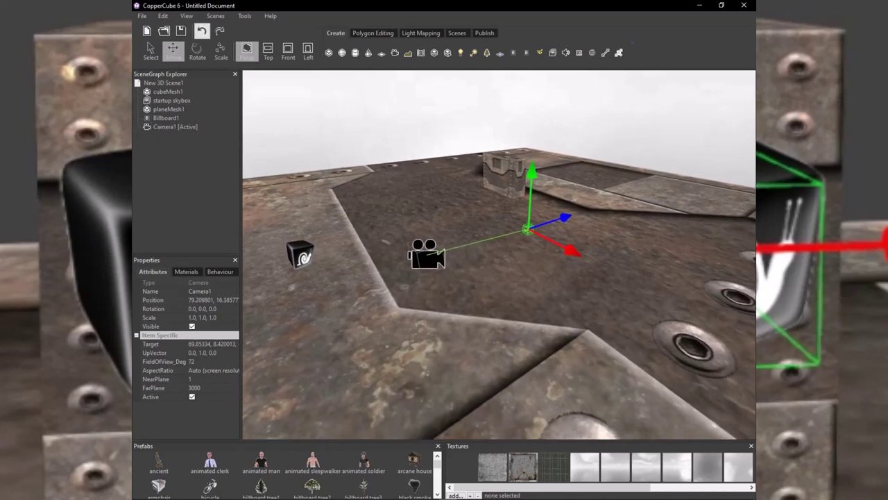
left_click(202, 31)
left_click(202, 31)
left_click(202, 31)
left_click(202, 31)
left_click(202, 31)
left_click(202, 32)
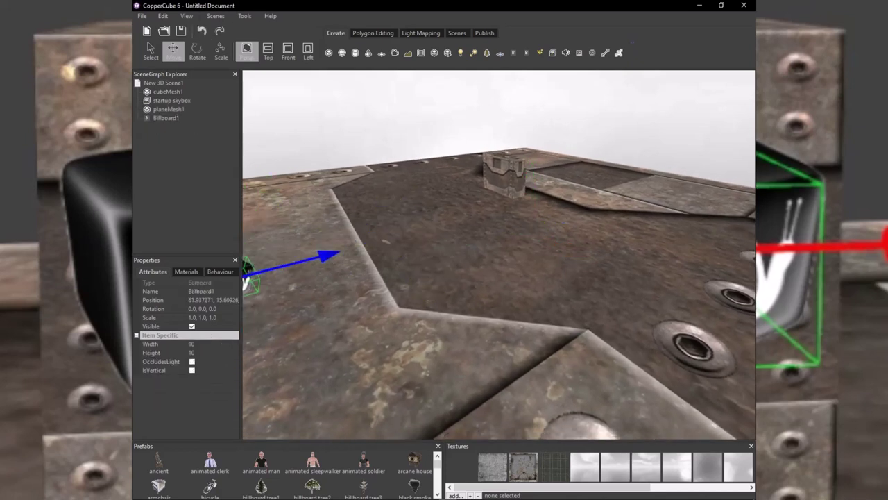
Delete the billboard from the scene.
middle_click_drag(417, 257, 512, 276)
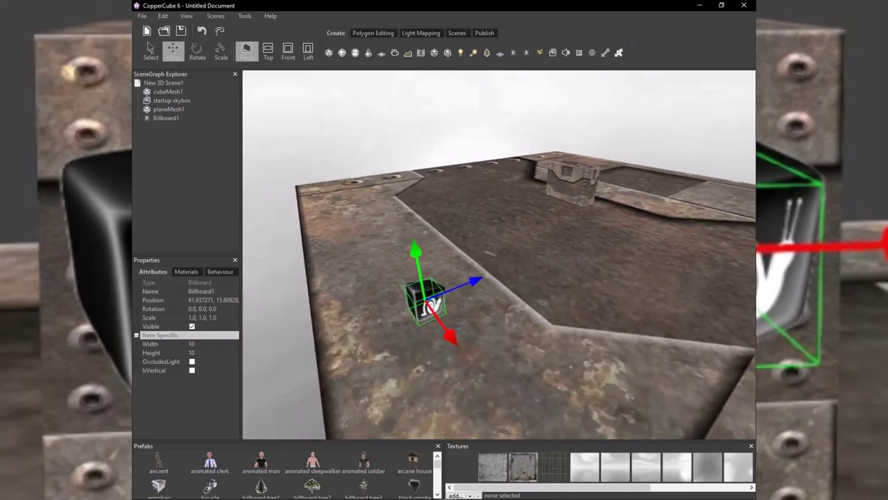
right_click(167, 118)
left_click(195, 132)
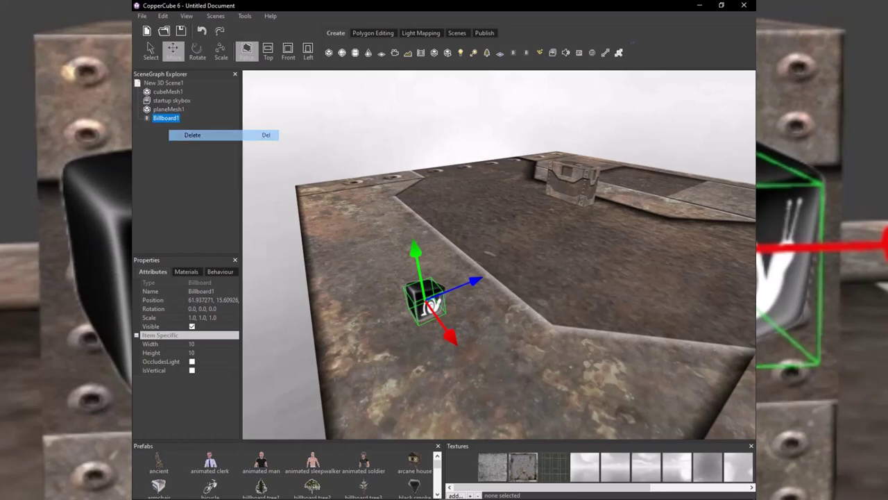
Create a new billboard in front of the cube and move it down and aside to about X -17.7 and Y 7.3.
scroll(500, 255, "up", 5)
middle_click_drag(527, 209, 464, 305)
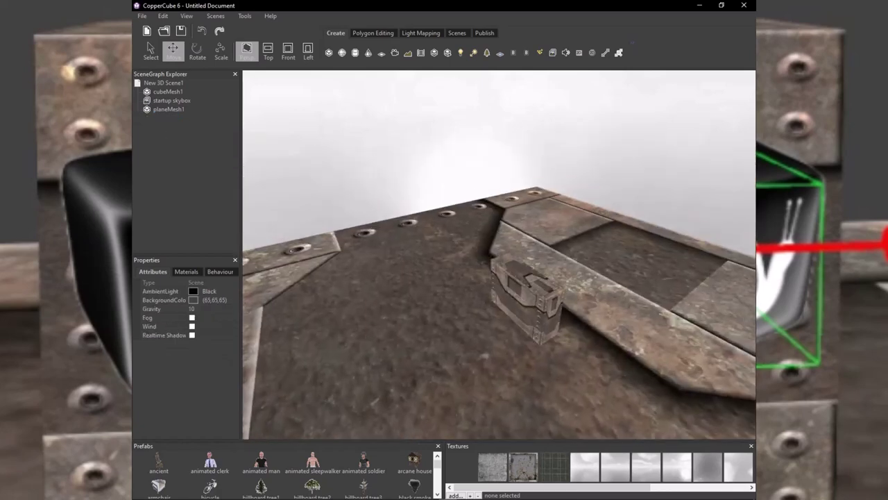
scroll(500, 254, "up", 5)
right_click_drag(499, 255, 517, 280)
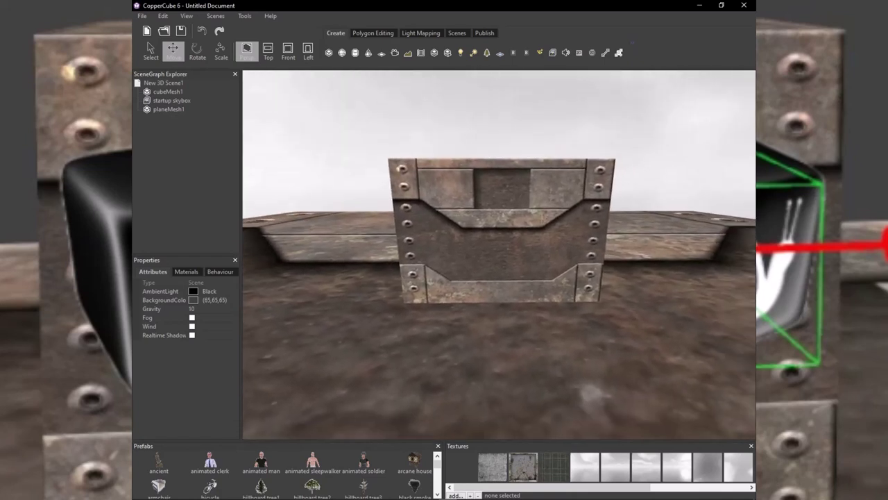
scroll(499, 254, "down", 3)
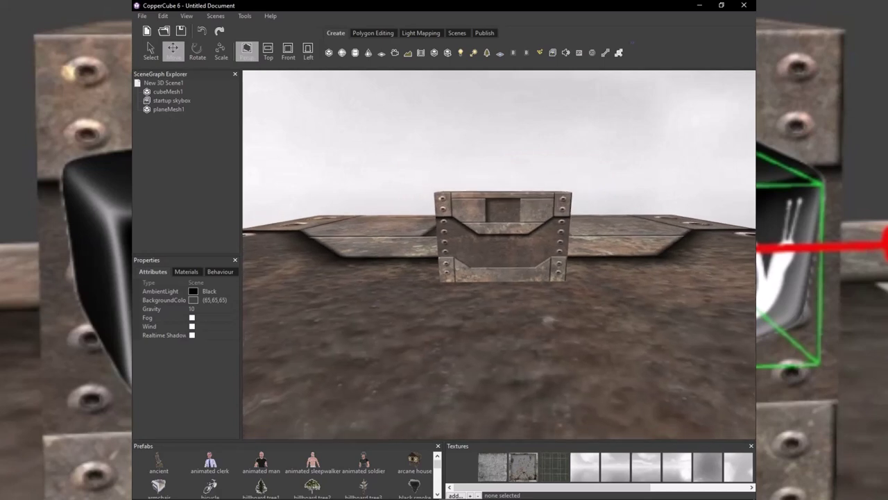
mouse_move(498, 305)
right_mouse_down()
mouse_move(499, 315)
mouse_move(494, 306)
right_mouse_up()
left_click(494, 312)
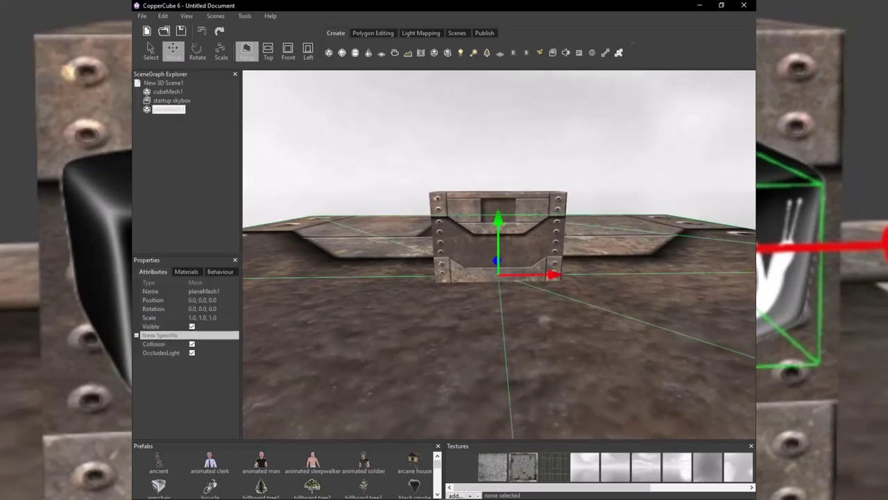
left_click(497, 149)
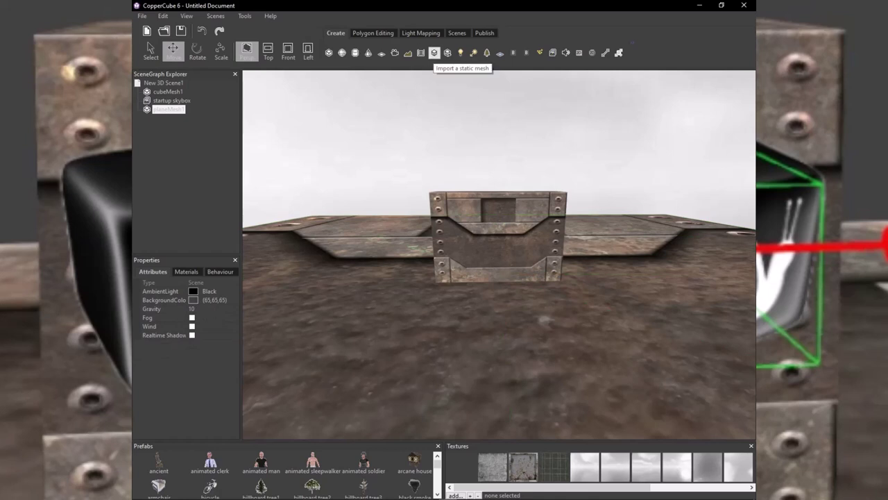
left_click(513, 53)
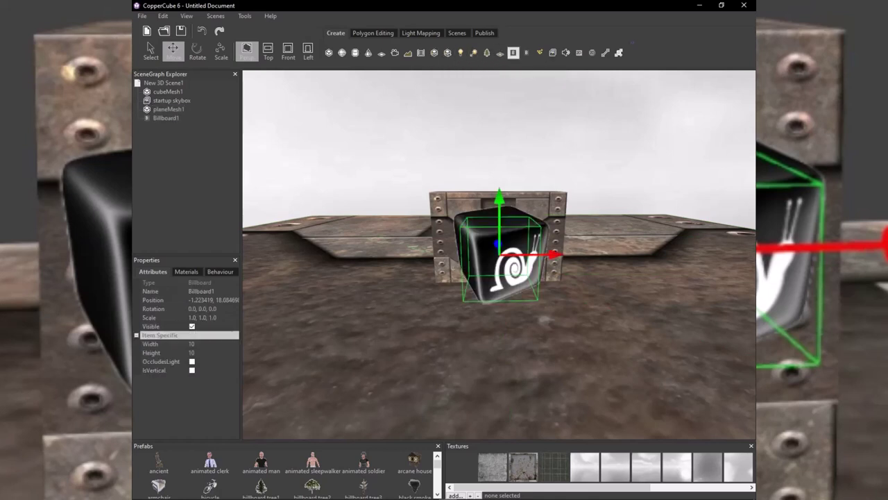
left_click_drag(499, 267, 499, 299)
left_click_drag(558, 347, 408, 351)
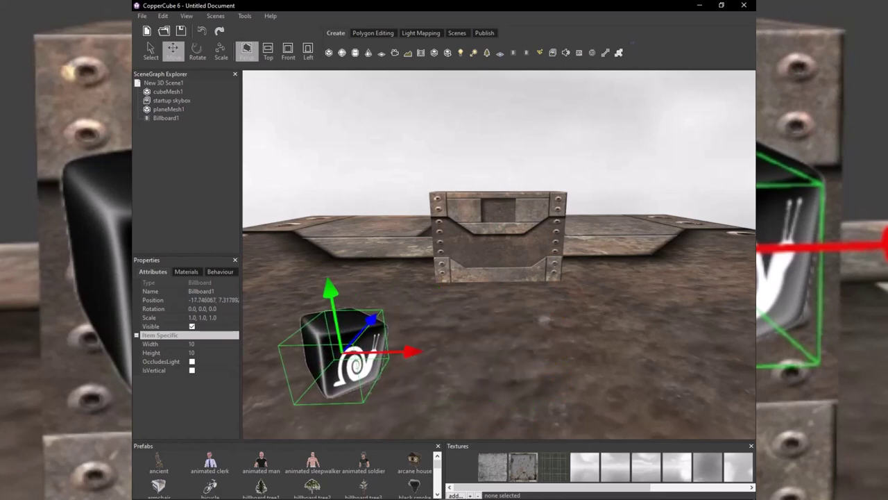
Centre the billboard in front of the cube by moving it along X to about -1.0.
scroll(417, 347, "down", 2)
scroll(416, 347, "up", 1)
right_click_drag(499, 264, 490, 229)
scroll(499, 254, "down", 2)
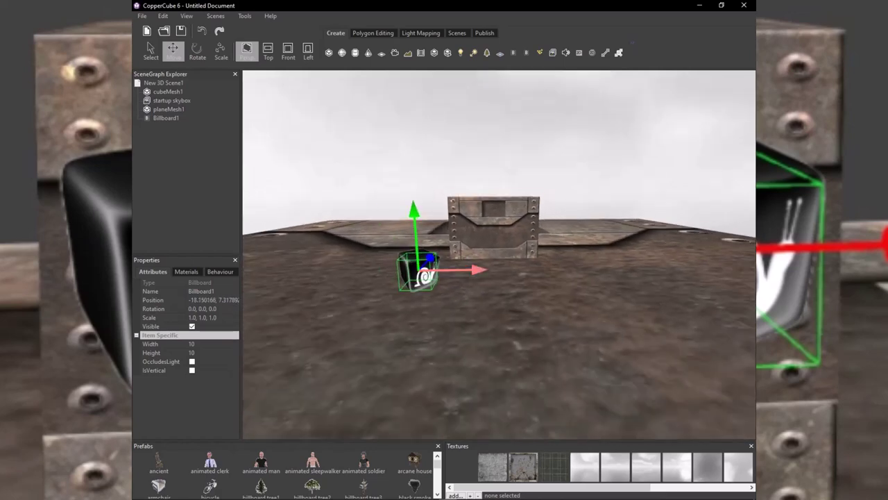
left_click_drag(462, 270, 537, 269)
right_click_drag(537, 268, 520, 248)
left_click_drag(520, 249, 526, 249)
mouse_move(476, 231)
left_mouse_down()
mouse_move(478, 249)
mouse_move(477, 236)
left_mouse_up()
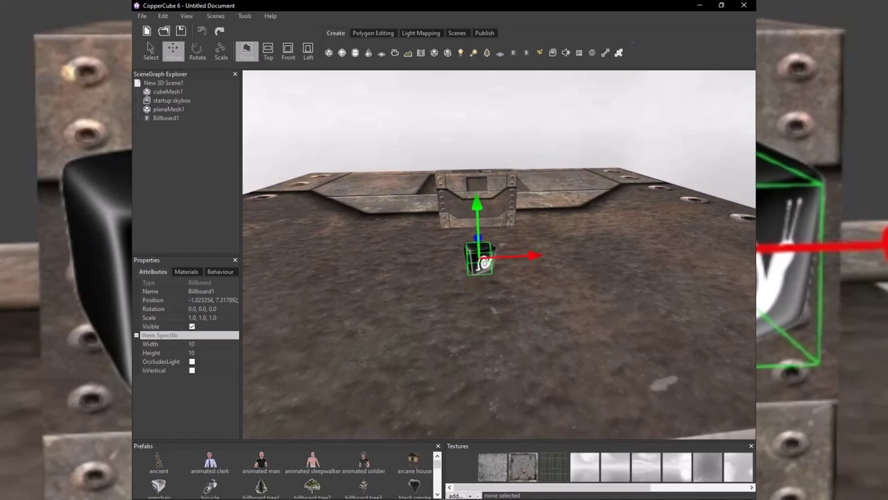
Create a First Person Shooter camera that collides against geometry and is the first active camera when the scene starts.
mouse_move(477, 236)
right_mouse_down()
mouse_move(486, 250)
mouse_move(484, 236)
right_mouse_up()
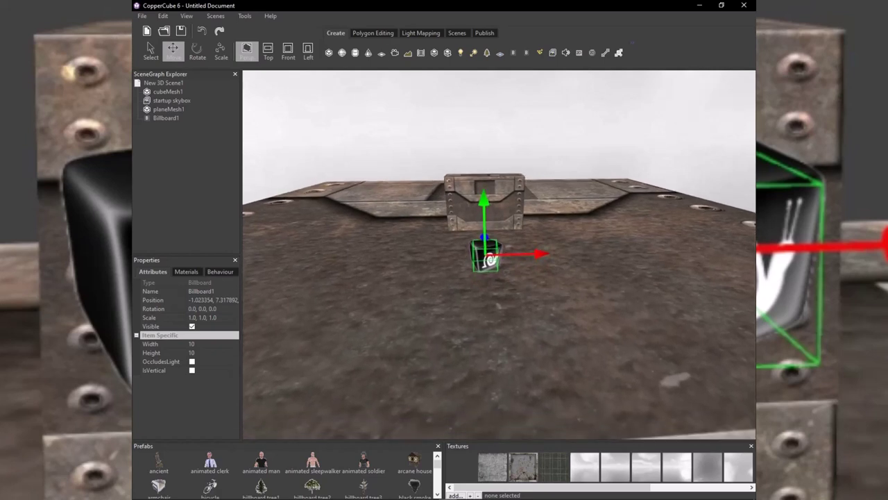
left_click(395, 53)
left_click(296, 223)
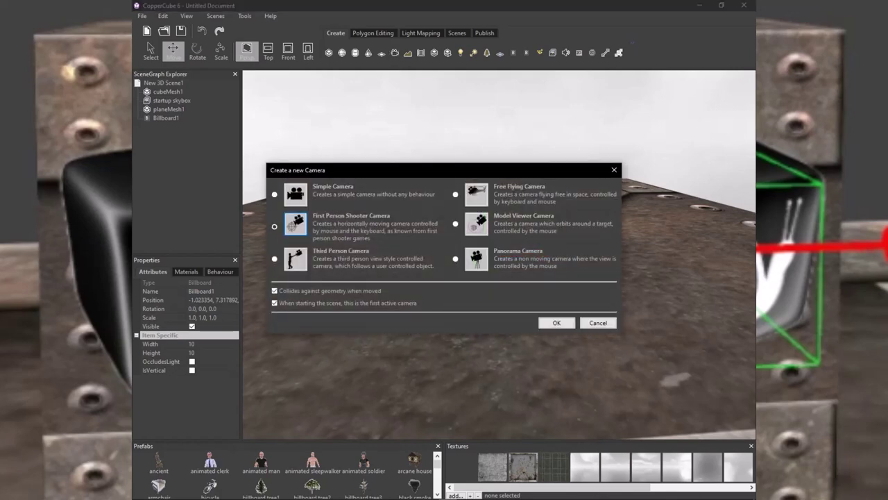
left_click(556, 323)
Position the camera at about X -1.1 and Y 16.3 and align its target with the billboard at about X -1.07.
left_click_drag(498, 202, 499, 286)
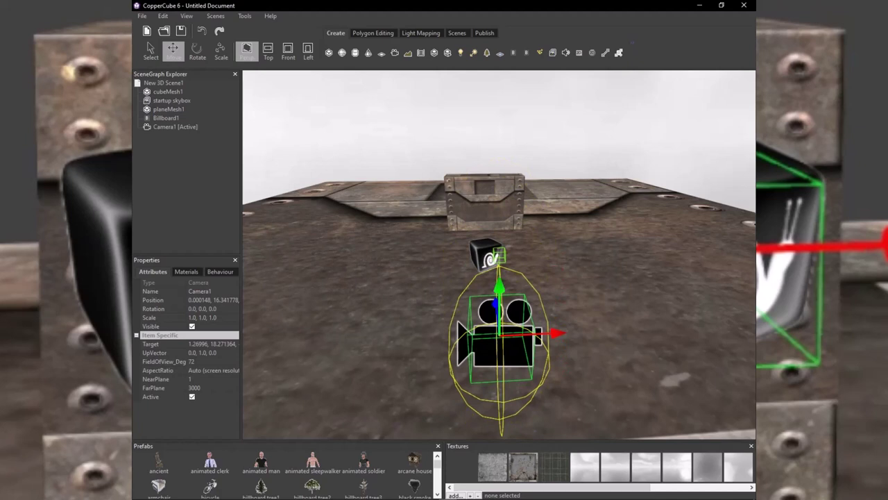
left_click_drag(557, 333, 548, 333)
left_click(499, 254)
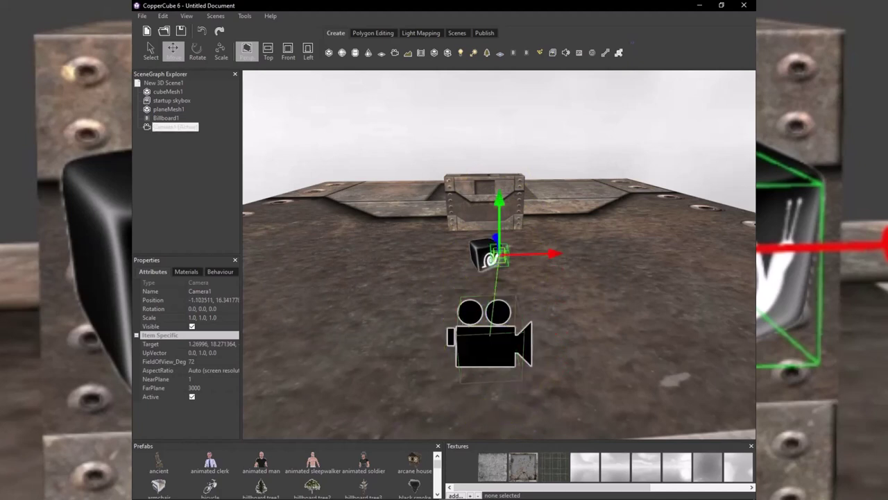
left_click_drag(556, 254, 541, 254)
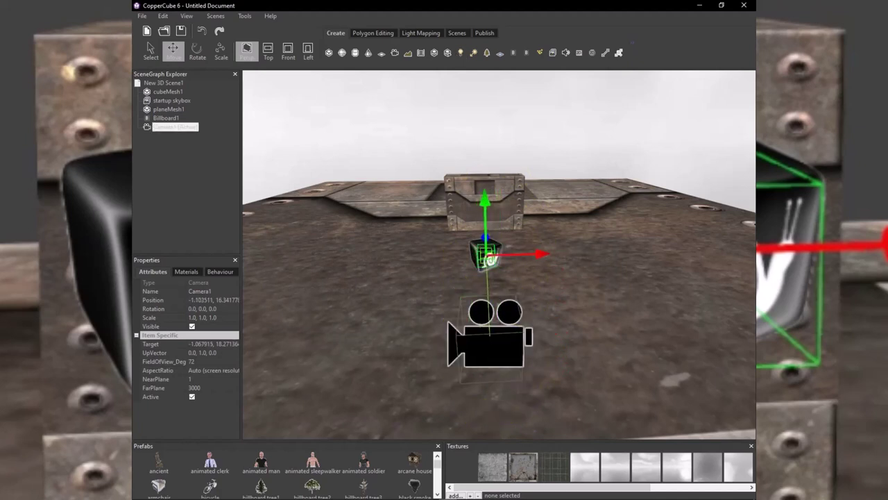
Configure the Windows .exe publishing settings with full screen, vertical synchronization and anti-alias enabled and the maximize-to-fullscreen option disabled.
left_click(484, 33)
left_click(412, 53)
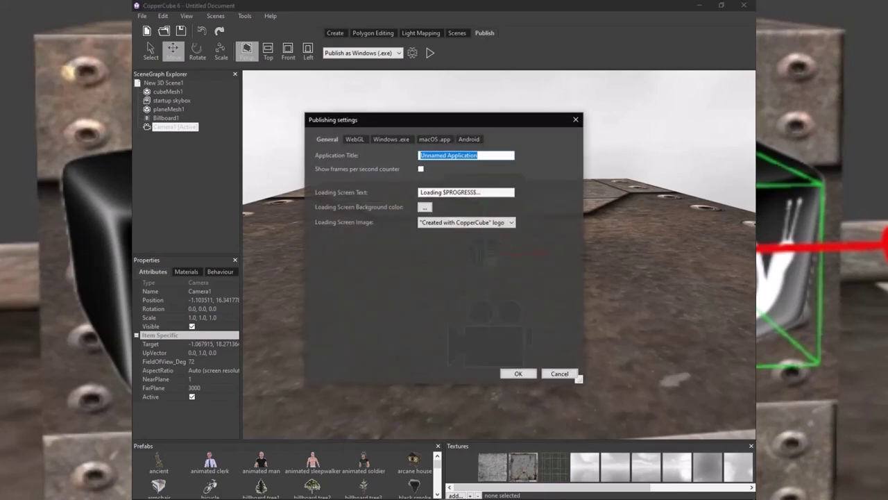
left_click(391, 139)
left_click(450, 296)
left_click(451, 295)
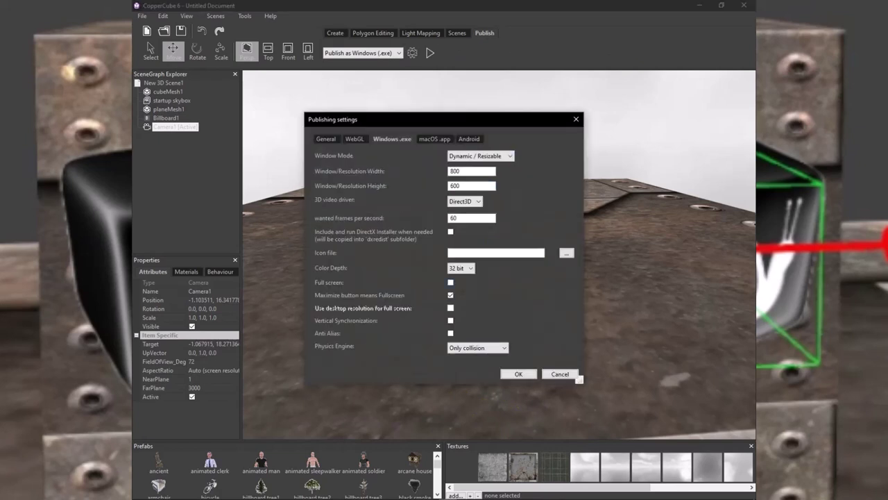
left_click(450, 283)
left_click(451, 295)
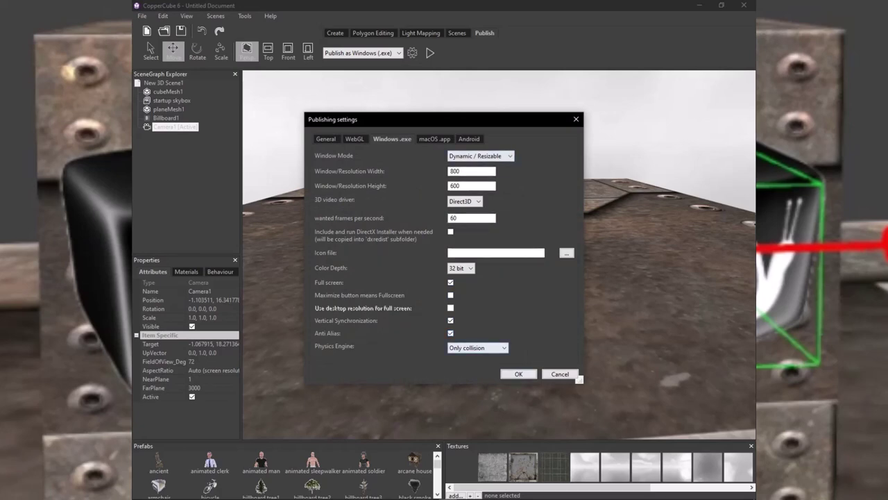
left_click(519, 374)
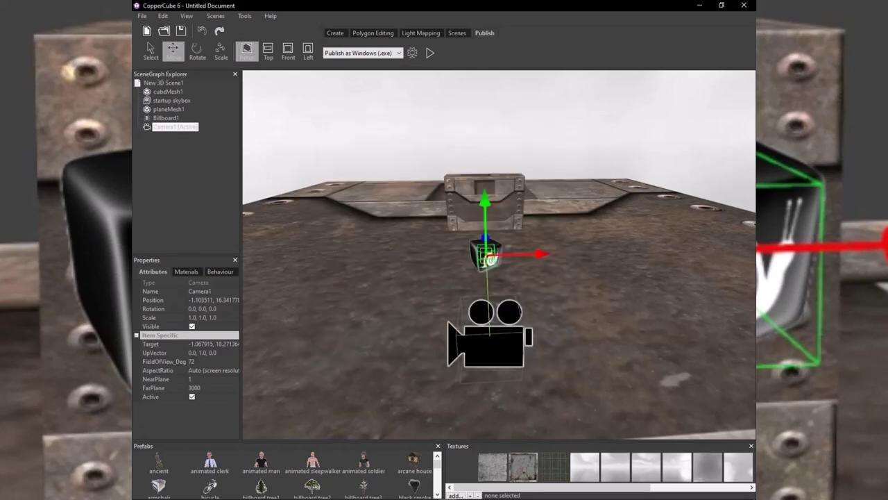
Publish and run the scene as a Windows application and test walking and jumping around the billboard and cube.
left_click(430, 53)
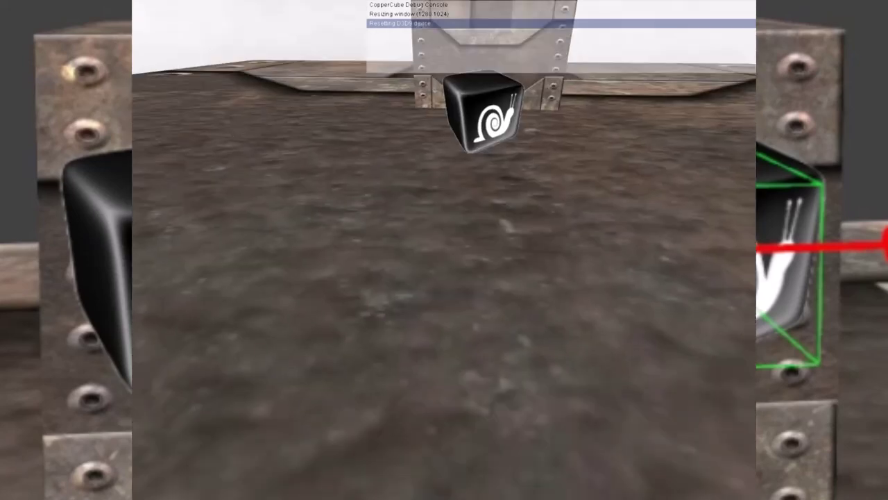
key("d")
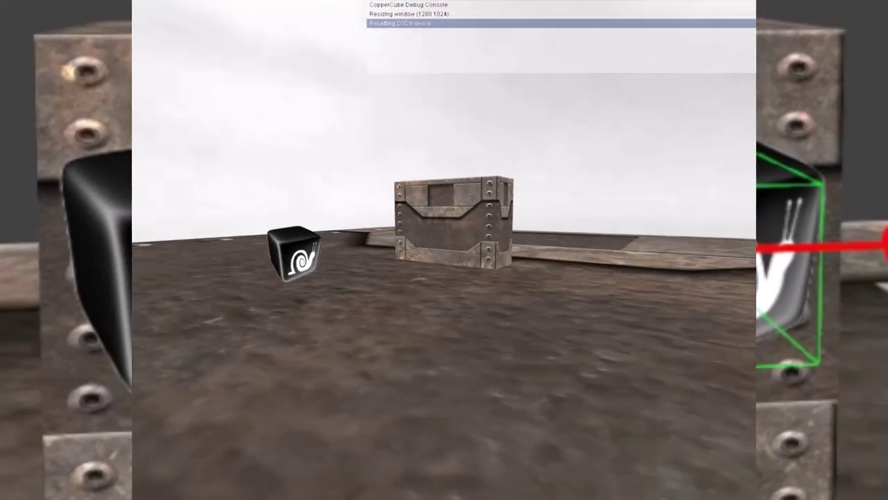
key("d")
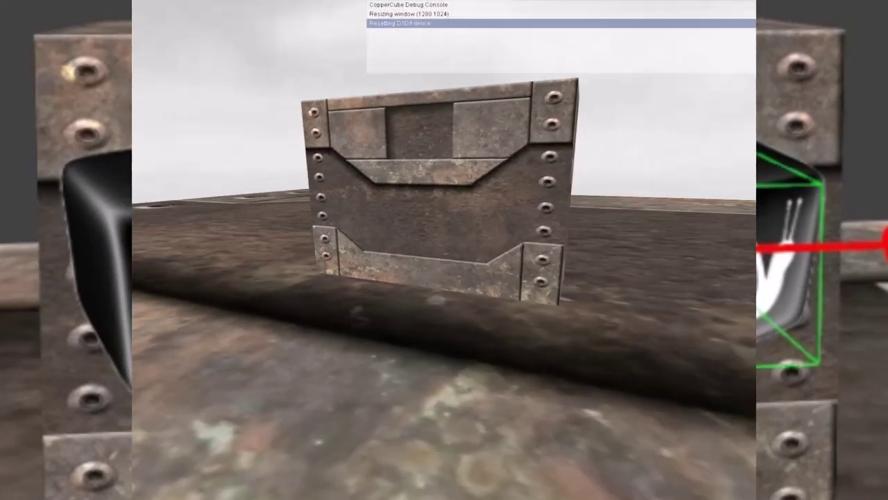
key("d")
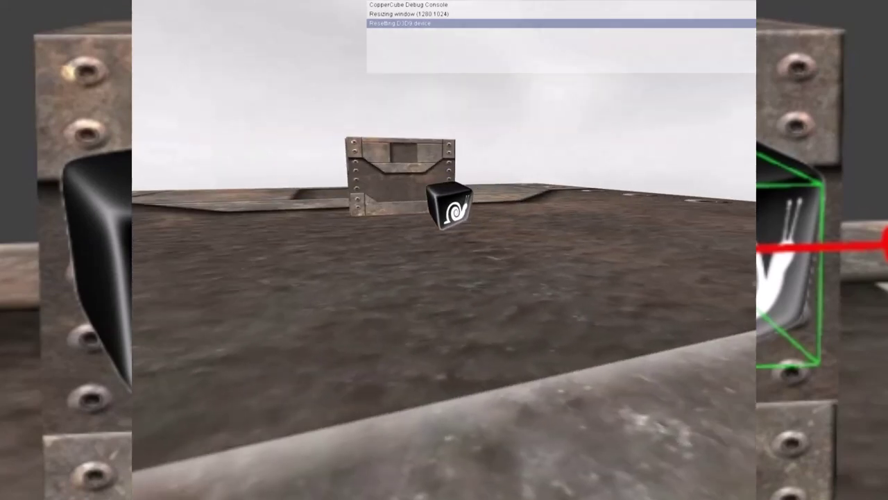
key("d")
key("w")
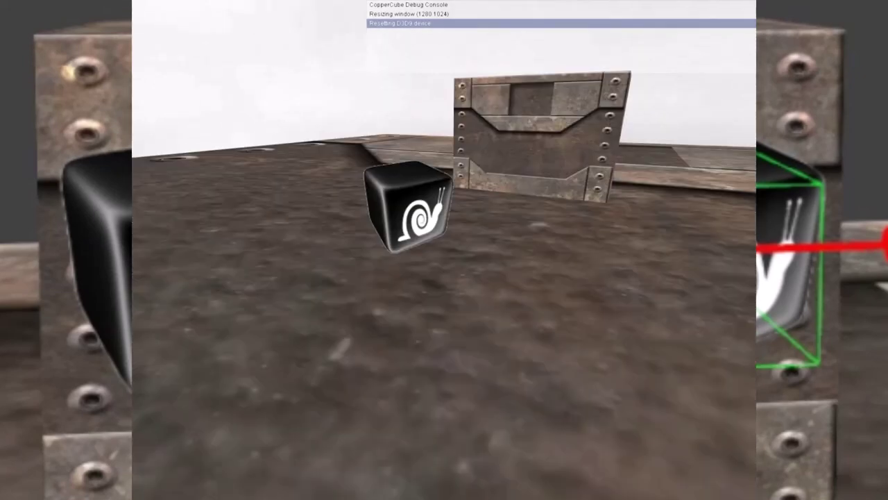
key("space")
key("w")
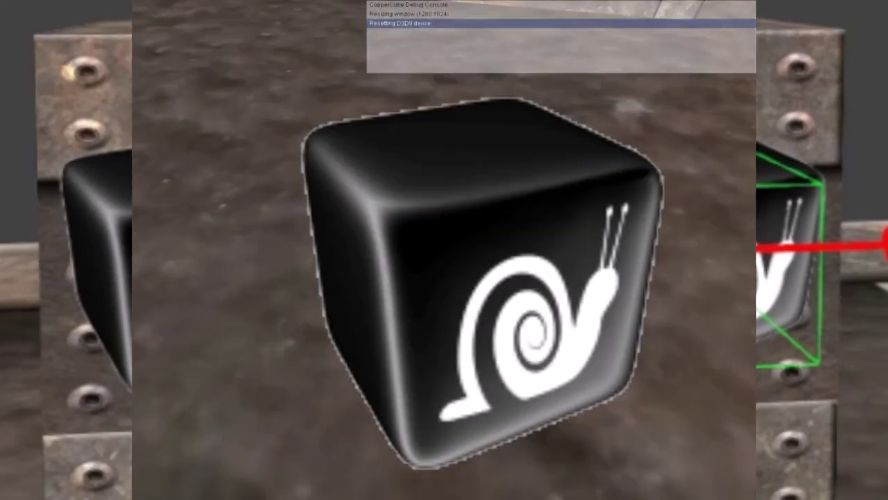
Walk around the billboard in the running application to check it from close up and from several sides.
key("s")
key("a")
key("w")
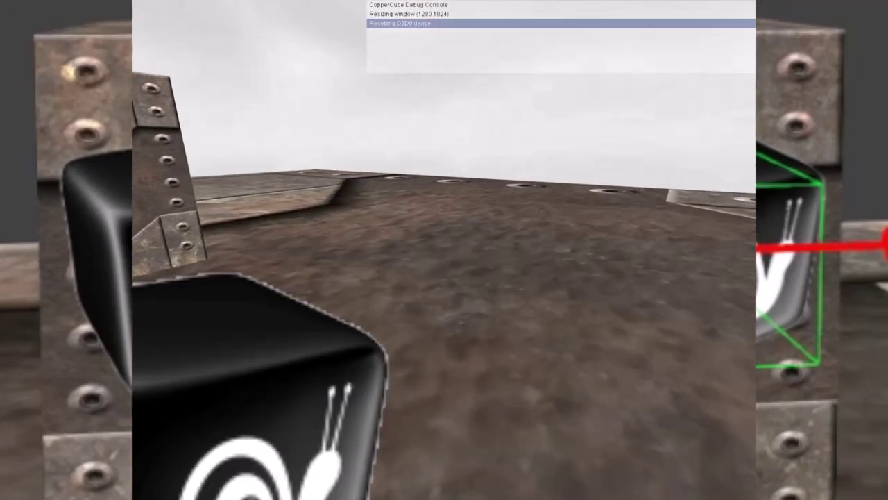
key("s")
key("w")
key("s")
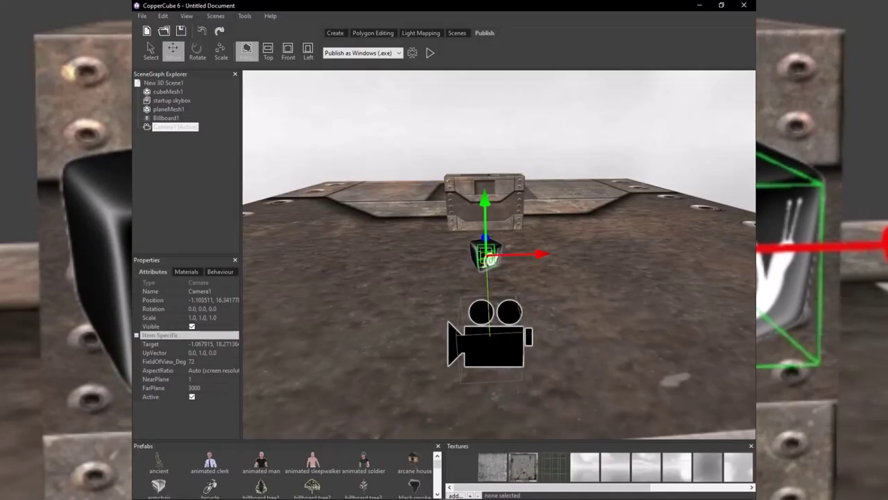
Rename the billboard as Wood.
left_click(165, 118)
right_click_drag(499, 254, 484, 254)
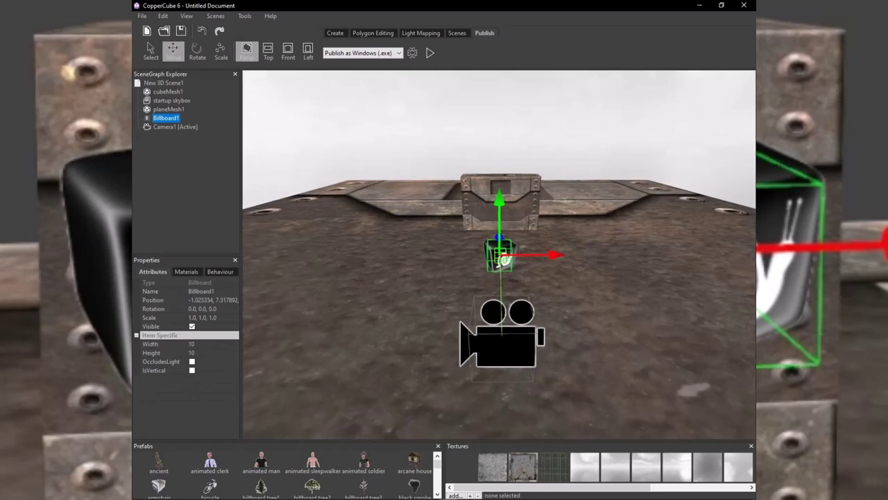
right_click(166, 119)
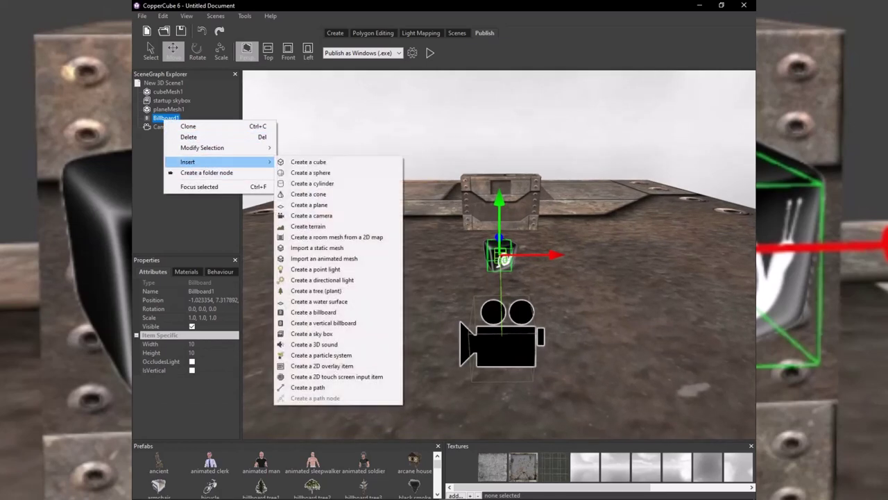
left_click(202, 291)
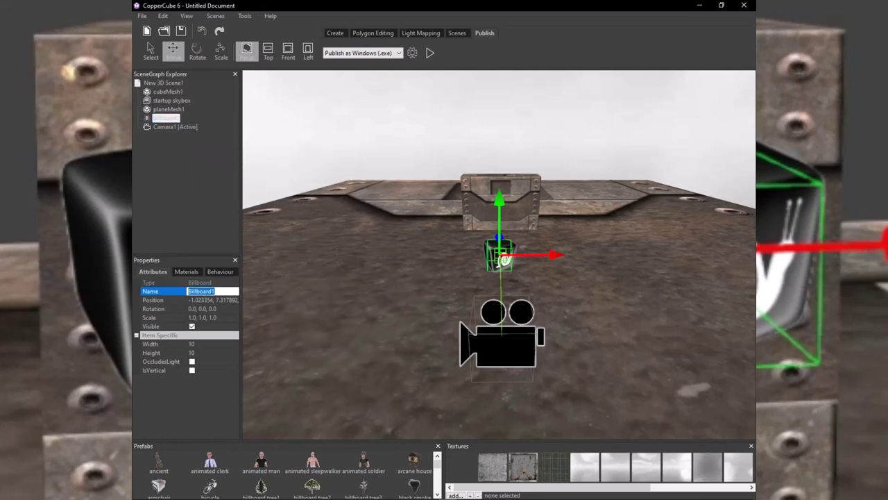
type("Wood")
key("Return")
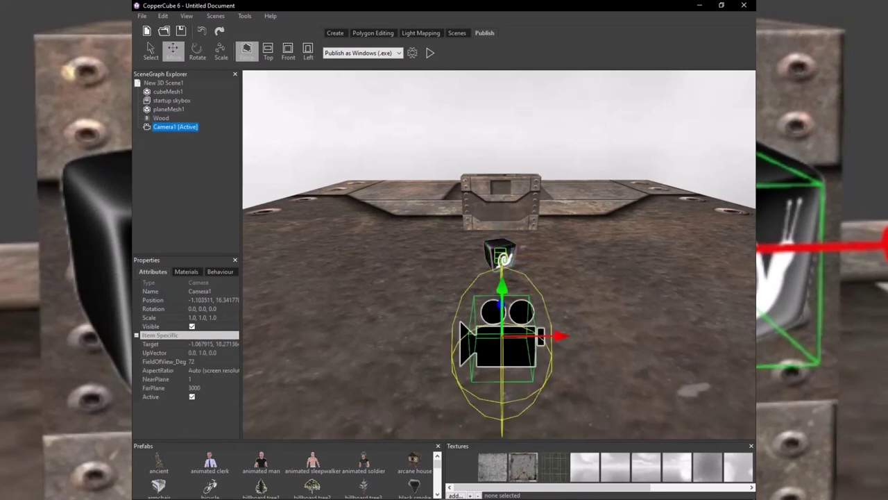
Rename the first-person camera as Player.
left_click(200, 292)
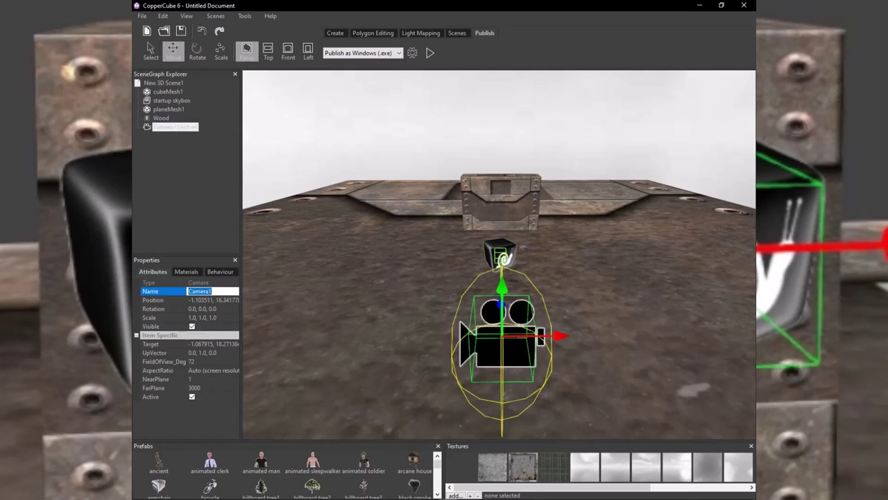
type("Player")
key("Return")
left_click(172, 127)
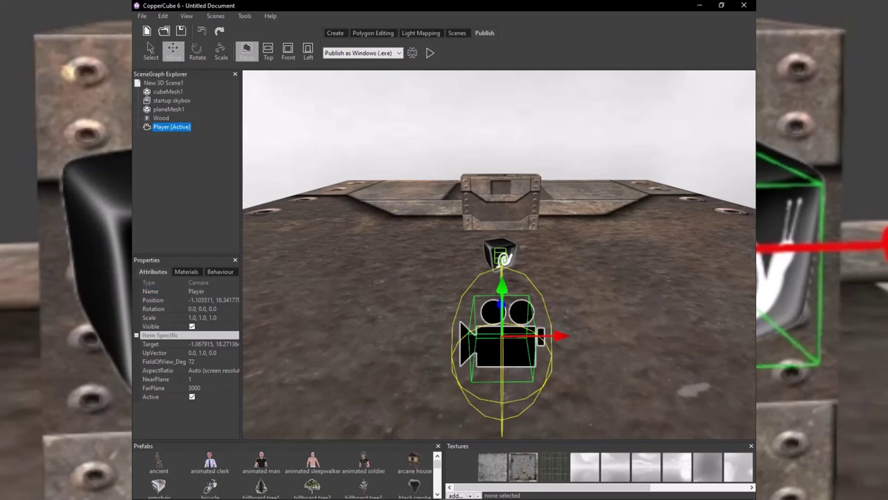
Rename the plane mesh as Ground.
left_click(169, 110)
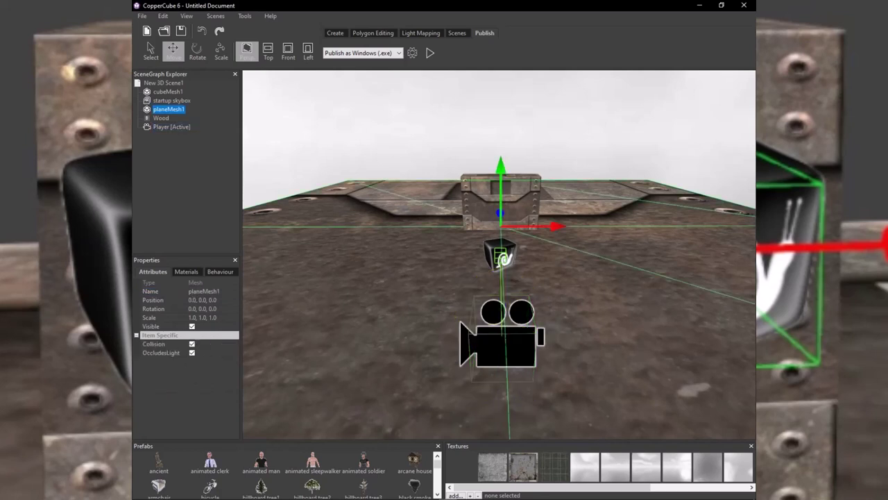
left_click(204, 291)
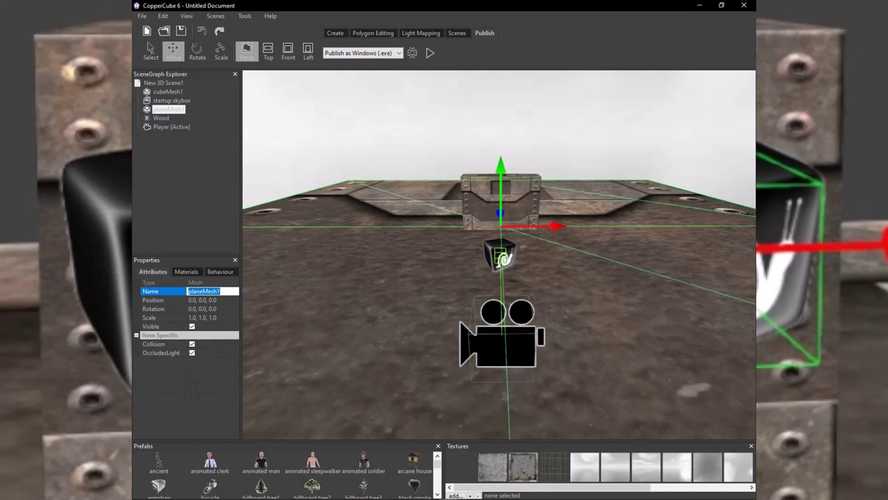
type("Ground")
key("Return")
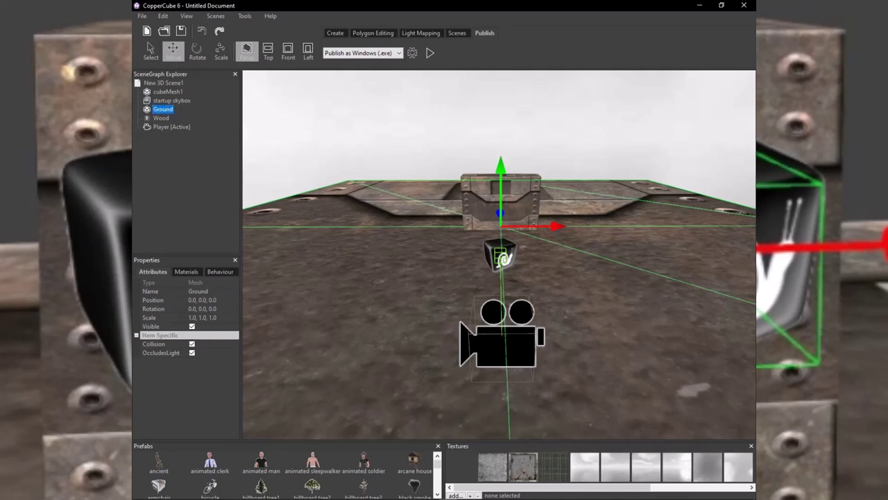
Rename the cube mesh as Shop.
left_click(168, 91)
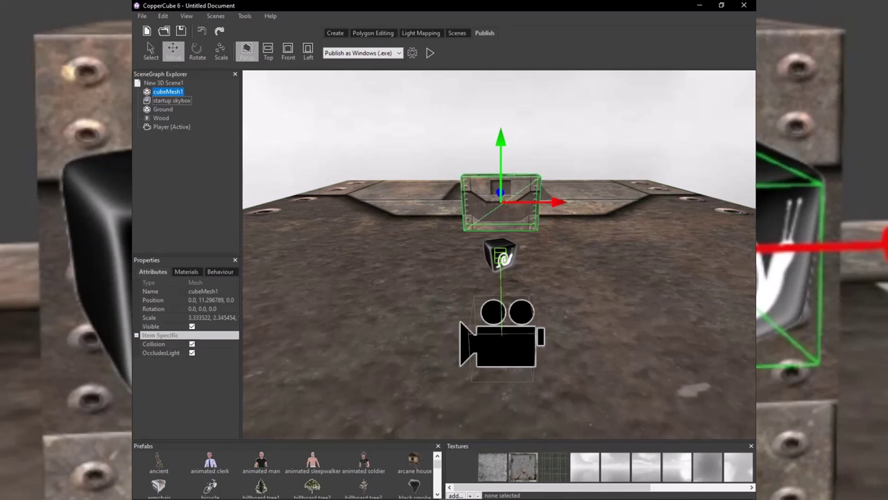
left_click(203, 291)
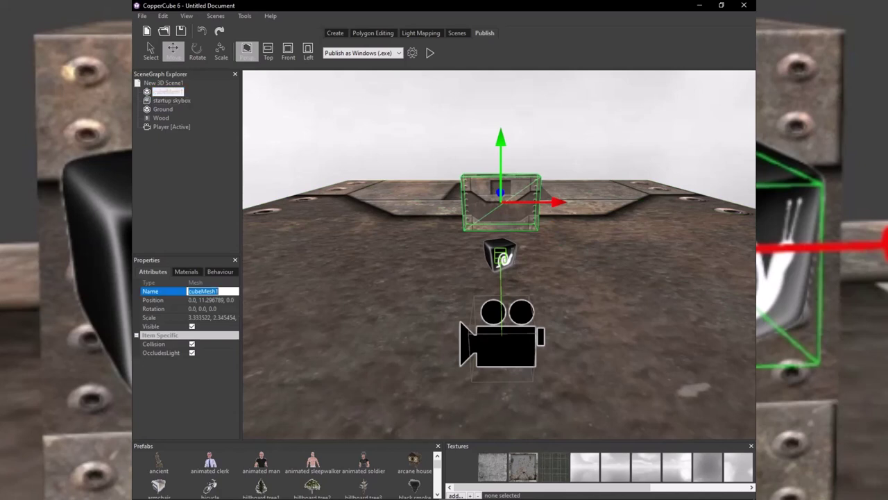
type("Shop")
key("Return")
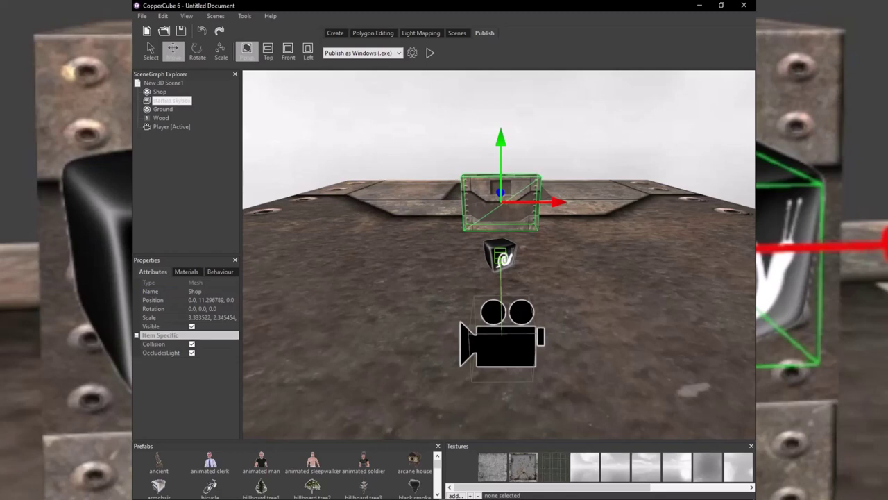
Move the Player camera's target farther from the camera, past the Wood billboard, and lower it slightly.
left_click(164, 109)
left_click(161, 118)
scroll(500, 254, "up", 5)
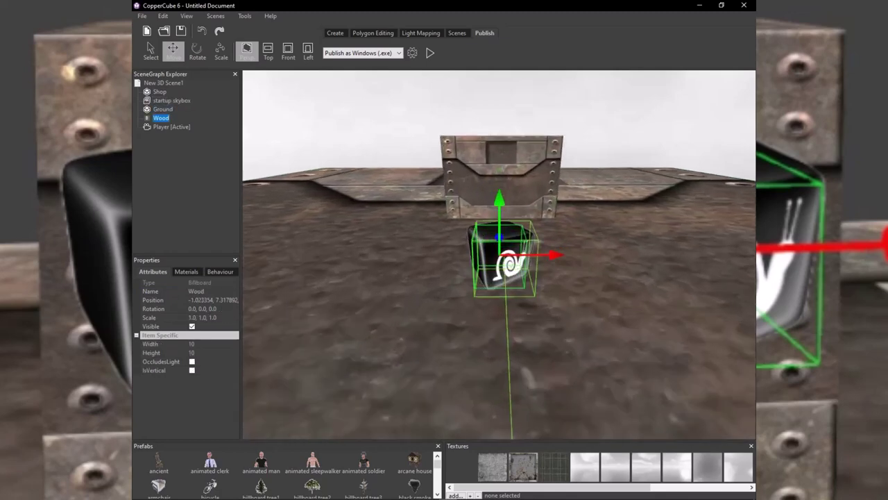
right_click_drag(500, 254, 451, 236)
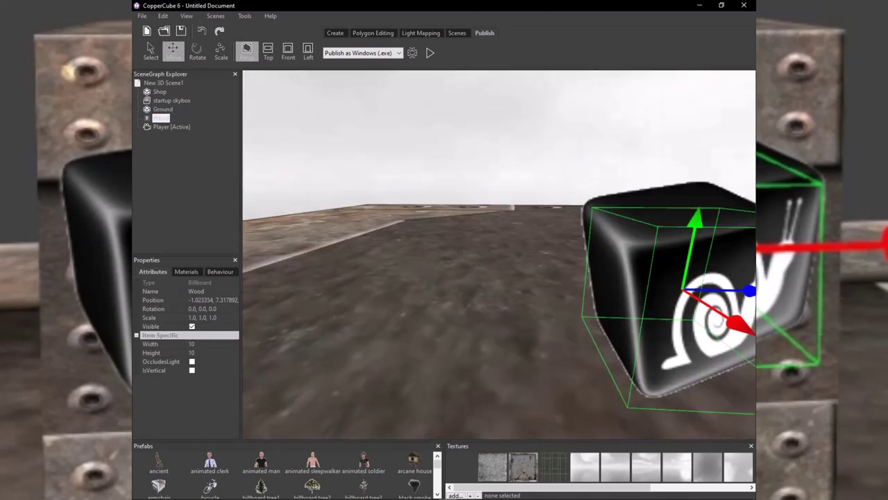
scroll(500, 254, "down", 5)
mouse_move(500, 254)
right_mouse_down()
mouse_move(524, 257)
mouse_move(514, 278)
mouse_move(494, 250)
right_mouse_up()
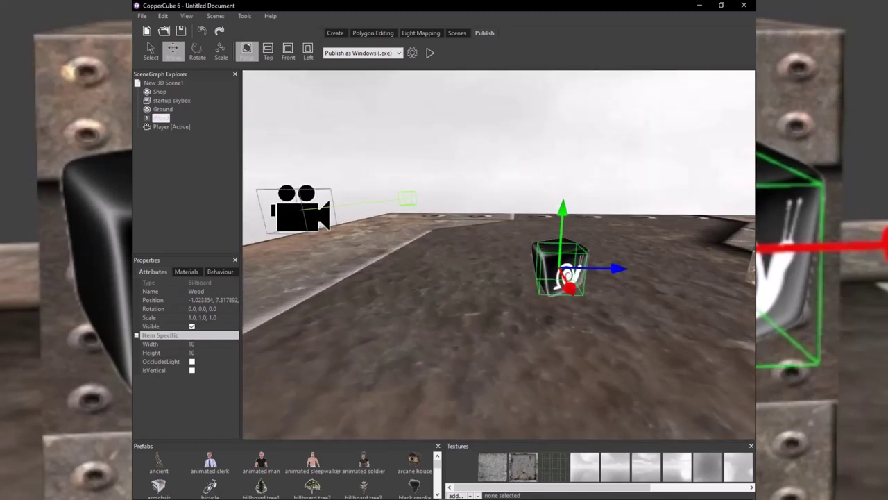
left_click(407, 197)
left_click_drag(468, 198, 746, 199)
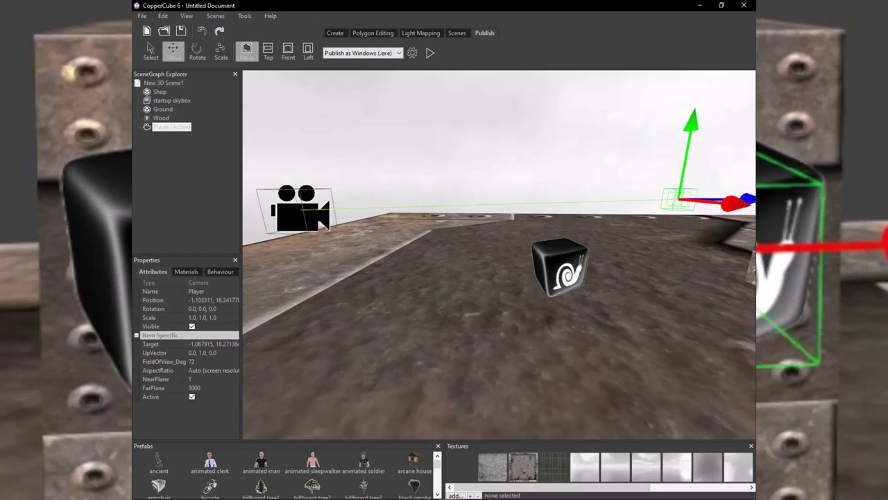
left_click_drag(691, 123, 689, 132)
Add the event-triggered behaviour "On proximity do something" to the Wood billboard.
left_click(561, 268)
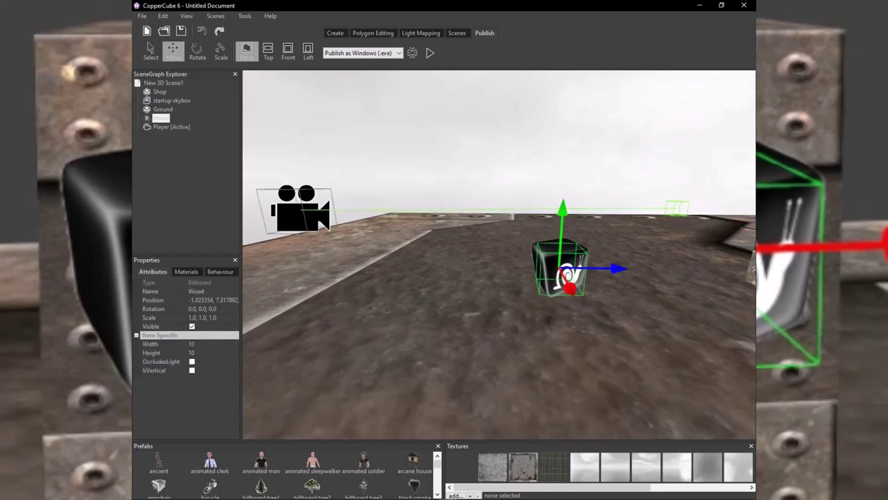
middle_click_drag(561, 268, 489, 219)
scroll(509, 228, "up", 3)
right_click_drag(497, 209, 446, 241)
middle_click_drag(446, 242, 444, 269)
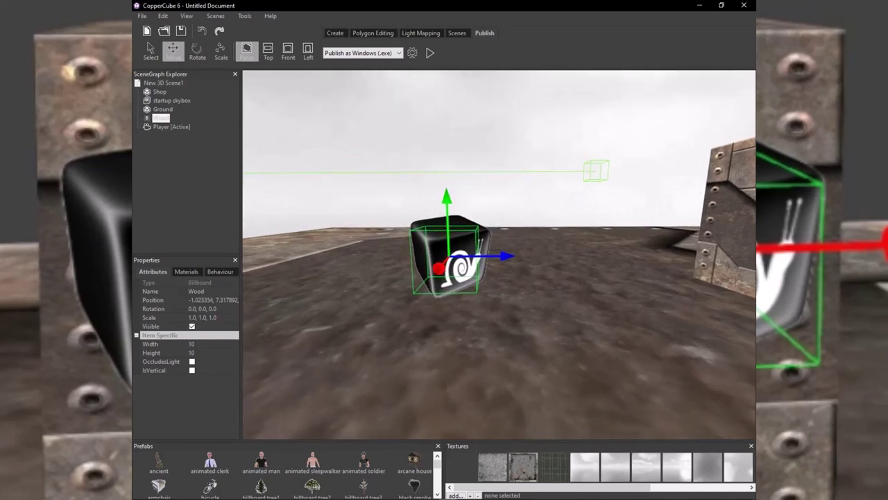
left_click(221, 271)
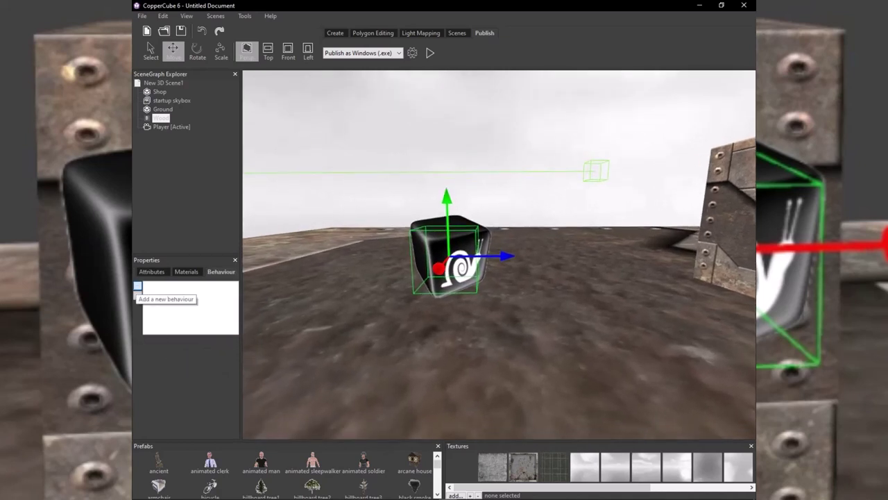
left_click(137, 285)
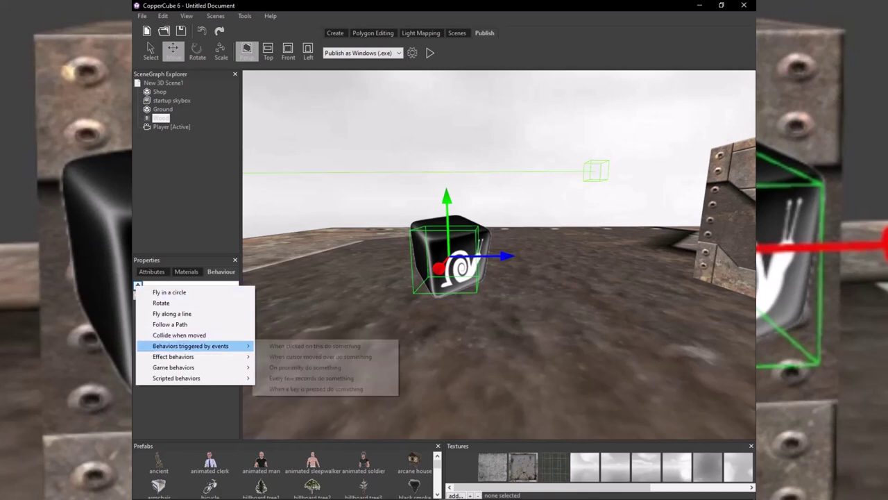
mouse_move(191, 346)
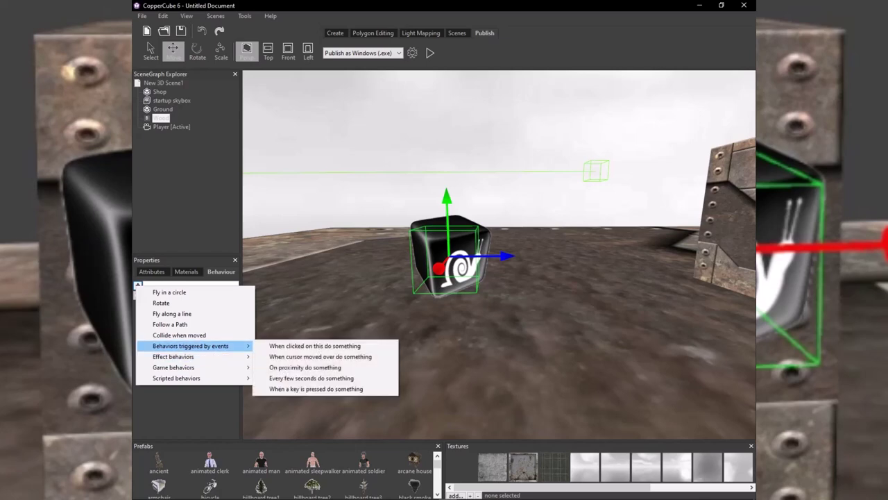
left_click(305, 367)
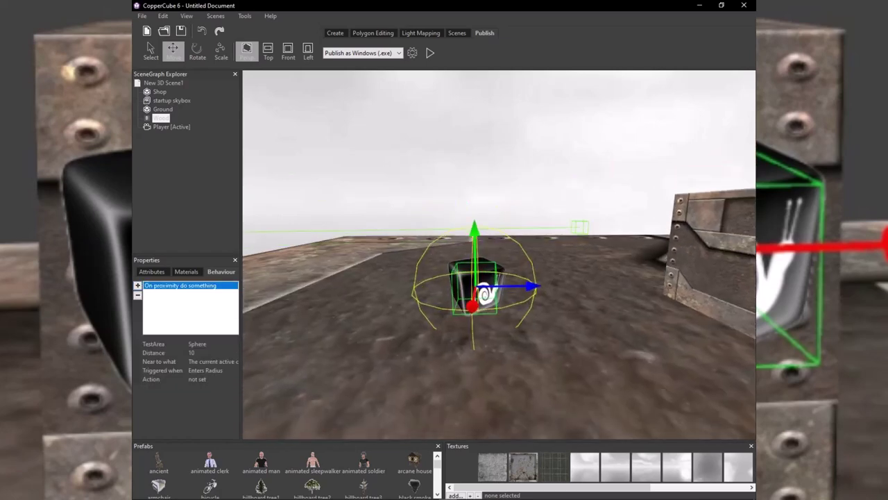
Set the test area of Wood's proximity behaviour to Box.
left_click(207, 344)
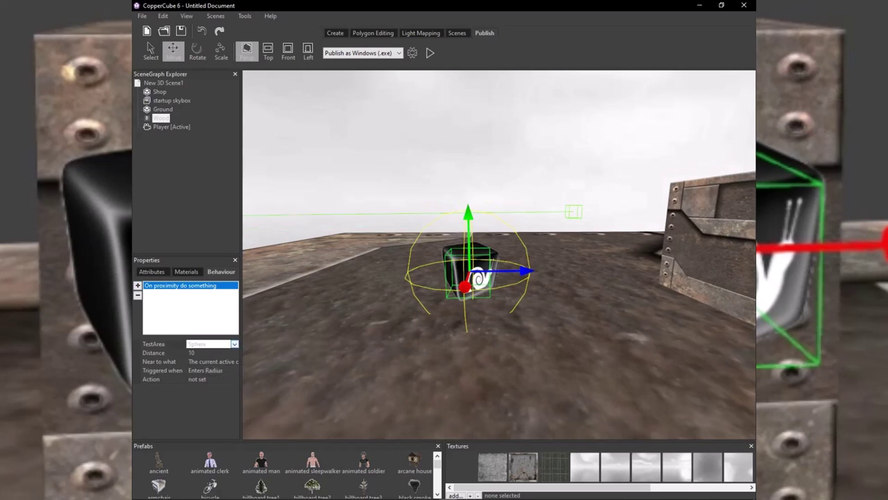
left_click(235, 344)
left_click(194, 362)
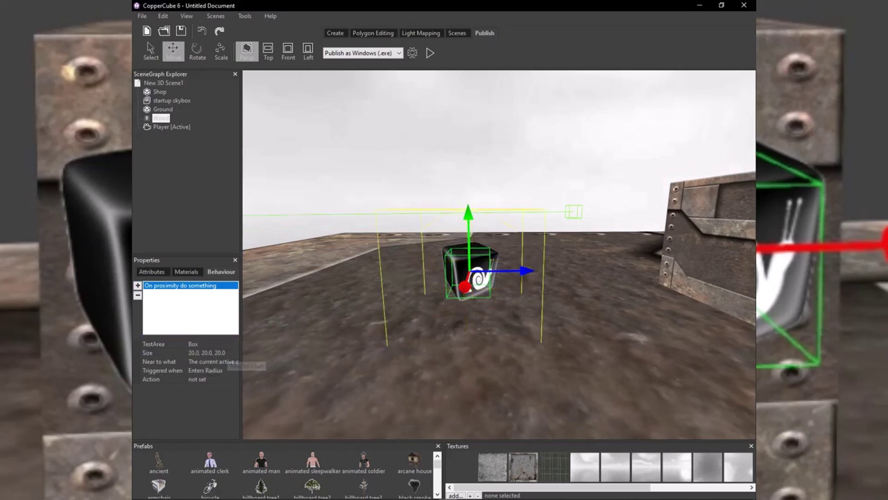
Raise the Wood billboard slightly above the ground plane.
middle_click_drag(444, 333, 400, 403)
scroll(359, 340, "down", 4)
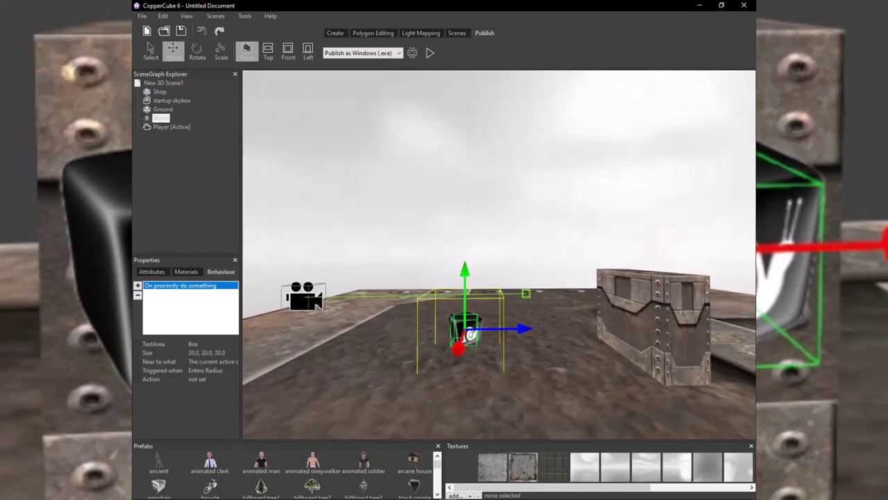
left_click_drag(465, 275, 465, 265)
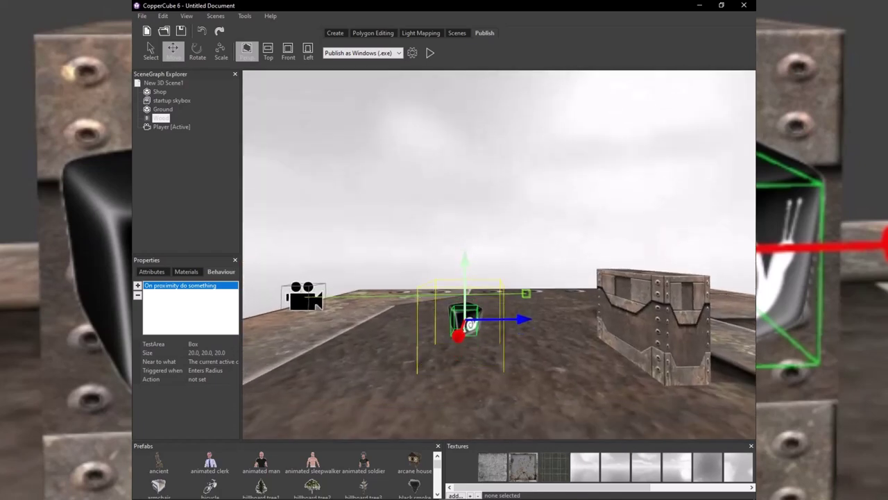
scroll(465, 266, "up", 3)
middle_click_drag(465, 265, 463, 218)
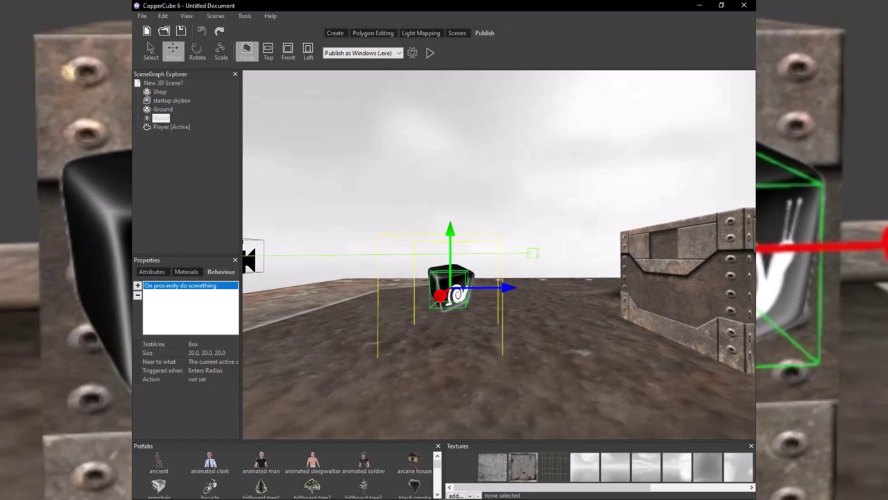
Set the proximity behaviour to react to the current active camera and trigger when it enters the radius.
left_click(217, 370)
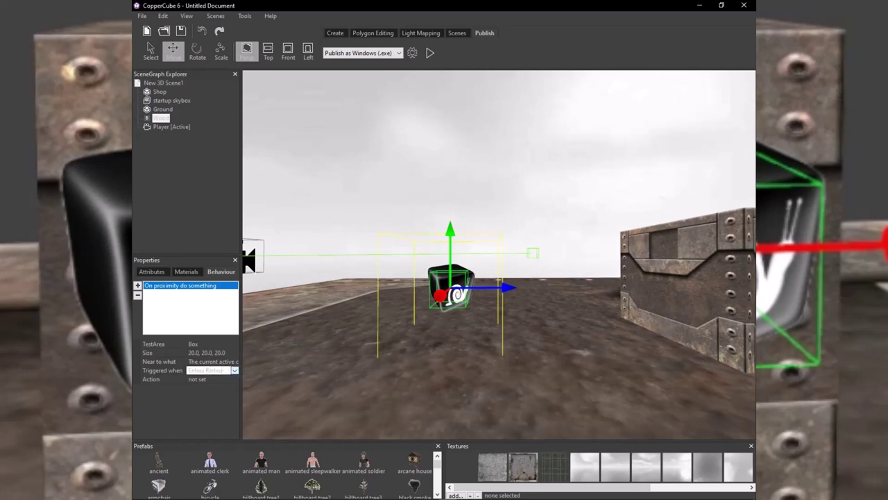
left_click(234, 362)
left_click(235, 362)
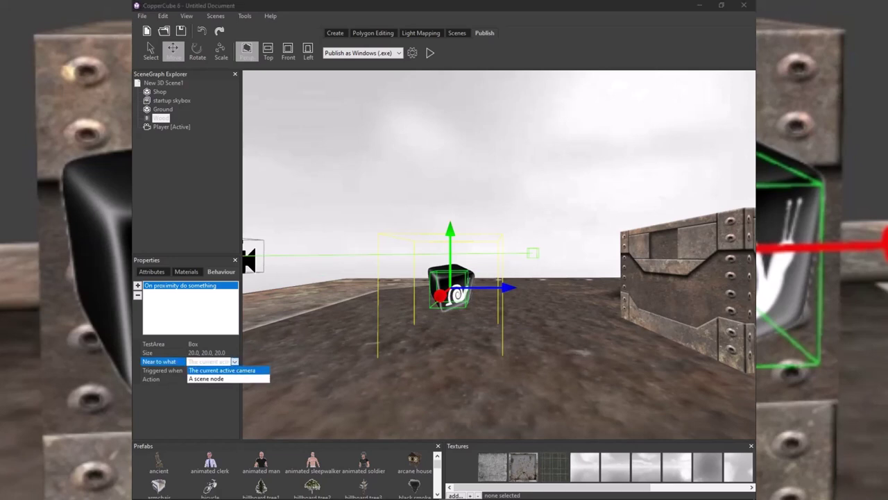
left_click(226, 371)
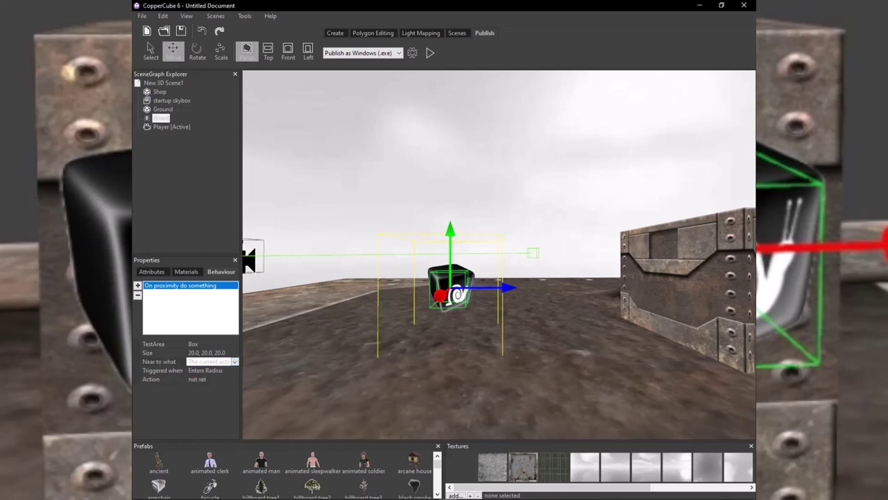
left_click(233, 371)
left_click(235, 371)
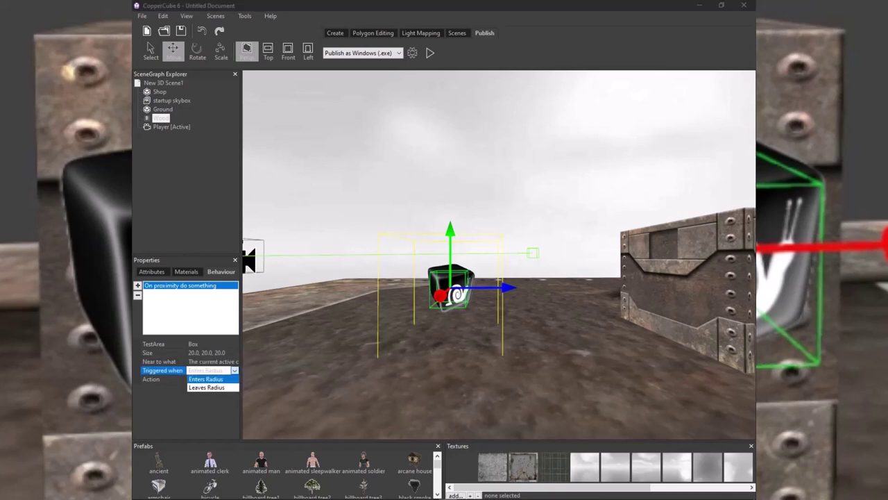
left_click(208, 379)
Assign a Change 2D Overlay Text action to the Wood billboard's proximity behaviour, leaving its target overlay blank.
left_click(212, 379)
left_click(234, 379)
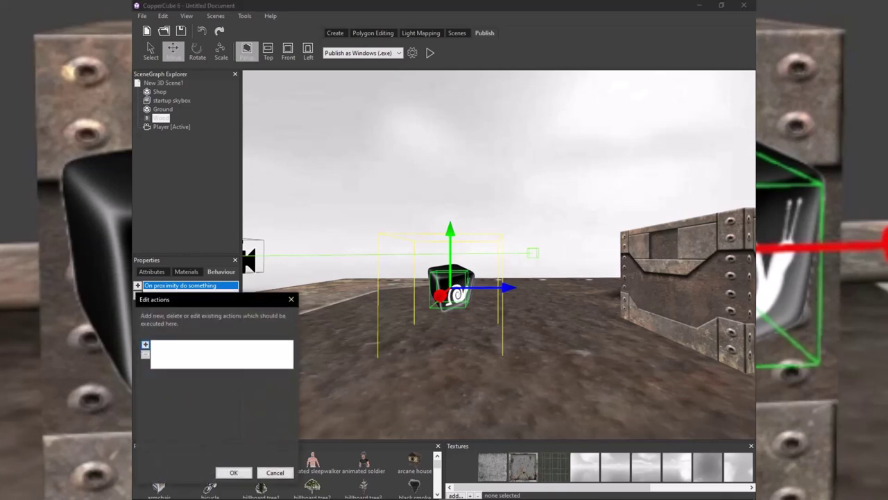
left_click(145, 344)
mouse_move(208, 457)
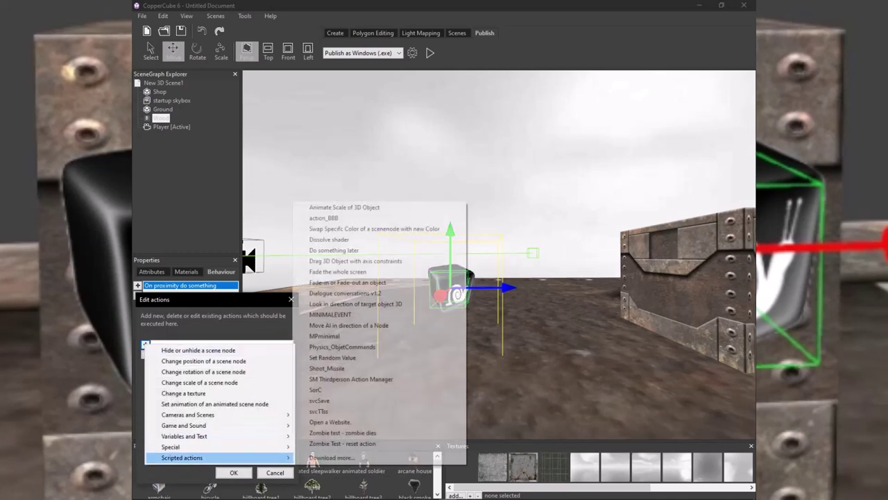
mouse_move(208, 436)
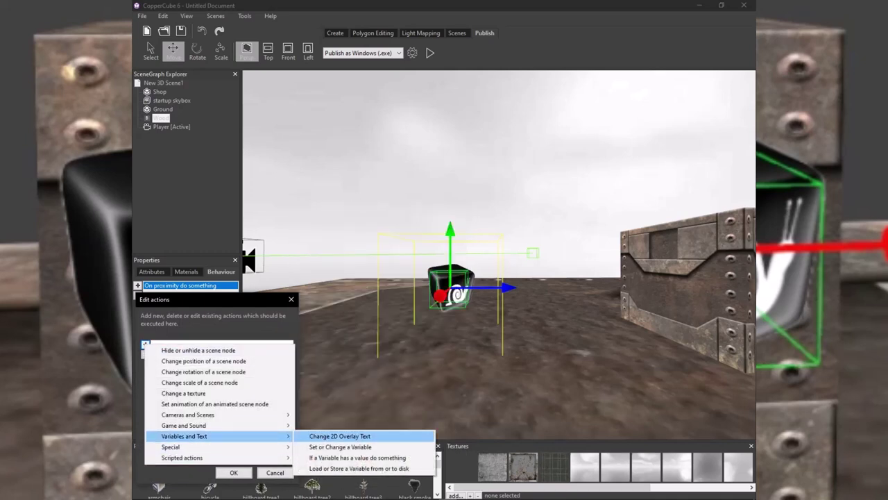
left_click(340, 436)
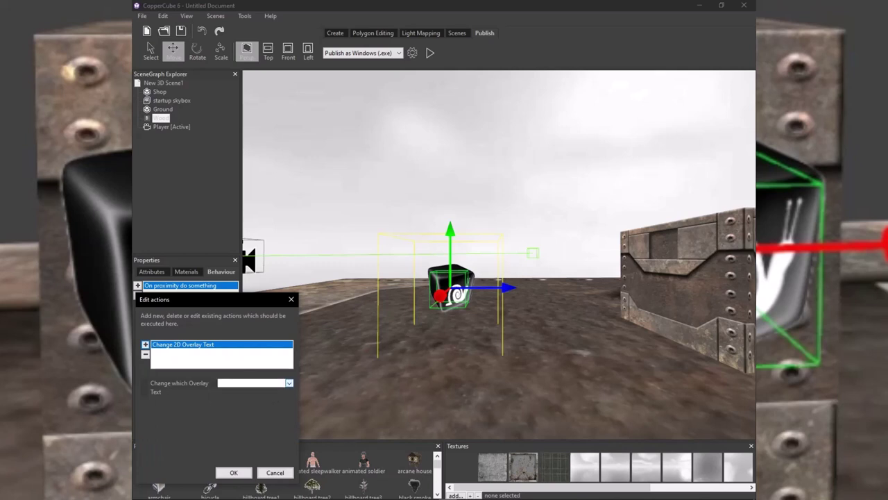
left_click(234, 473)
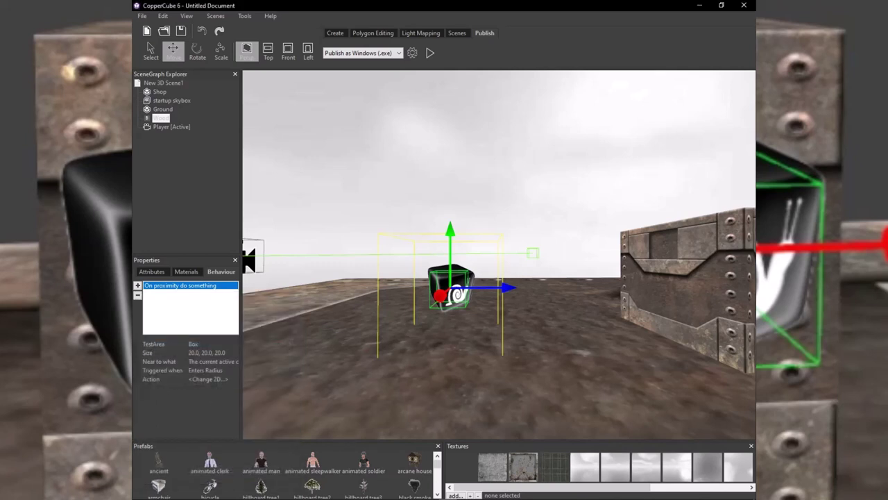
Create a 2D overlay item and place it in the upper-left corner of the 3D view.
left_click(335, 34)
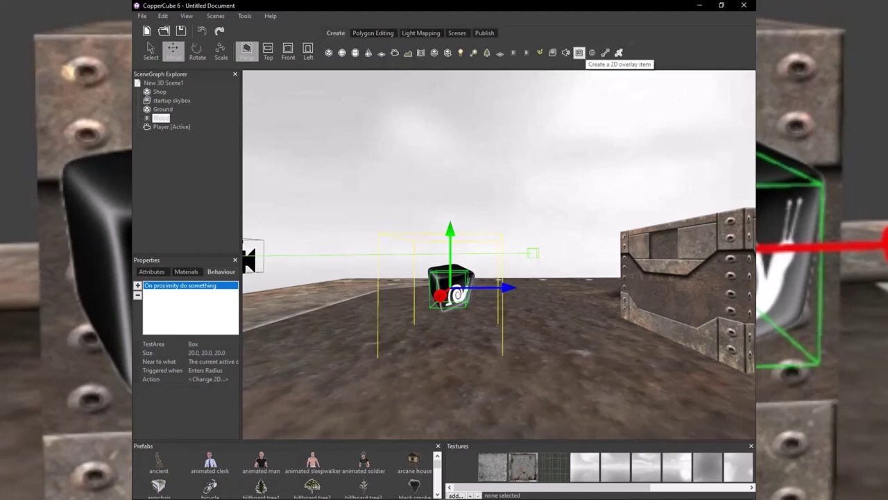
left_click(579, 52)
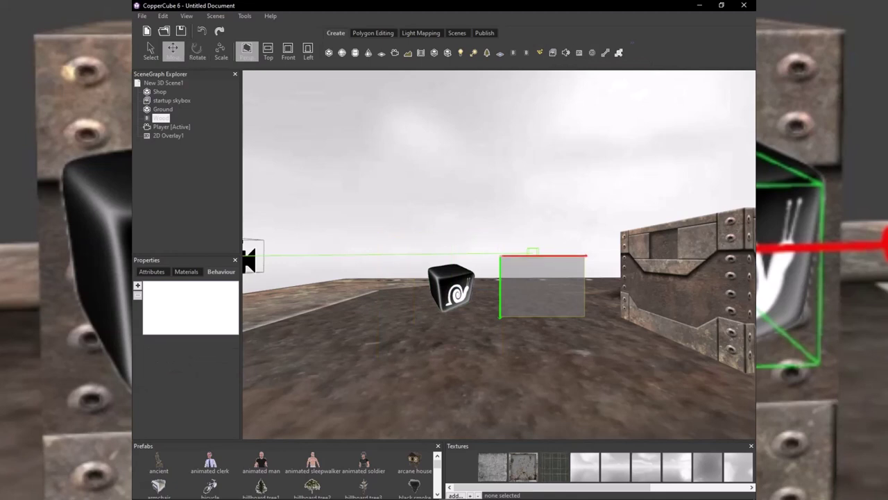
left_click_drag(543, 286, 287, 103)
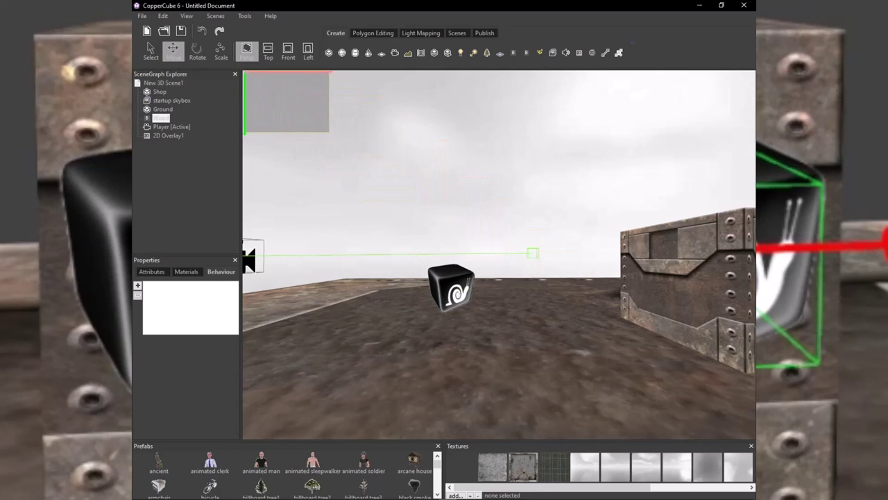
Scale the 2D overlay to about 16.8 percent wide and 9 percent high.
left_click(220, 50)
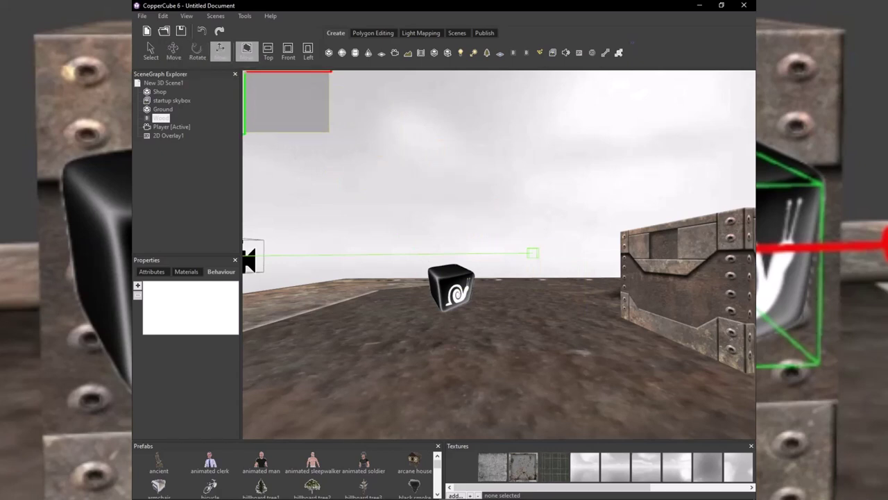
left_click_drag(247, 132, 244, 103)
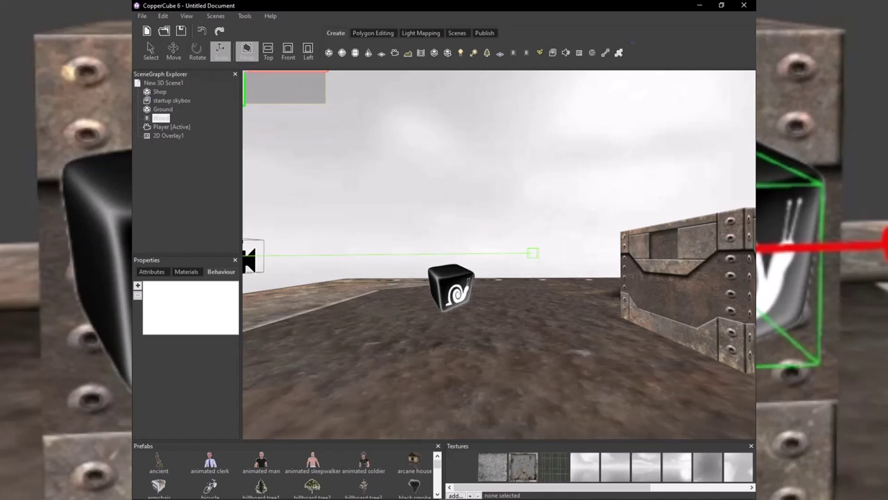
left_click_drag(327, 71, 331, 72)
Turn off background drawing in the attributes of the 2D overlay.
left_click(168, 136)
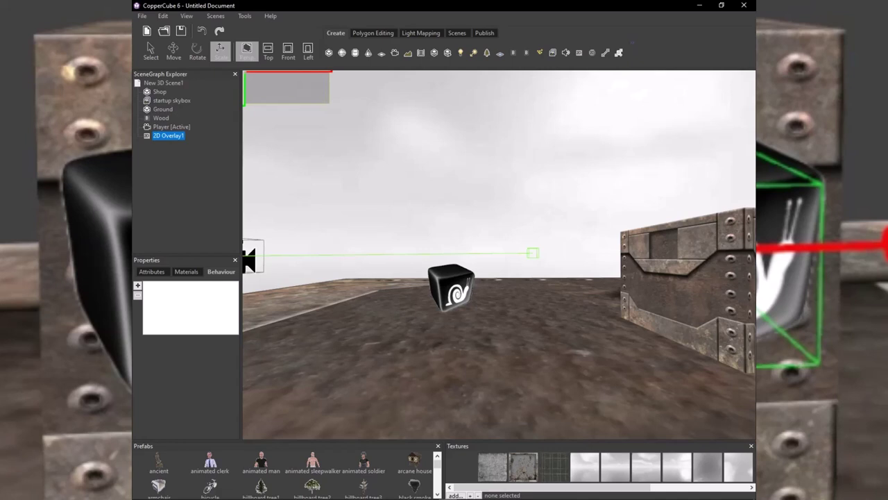
left_click(152, 272)
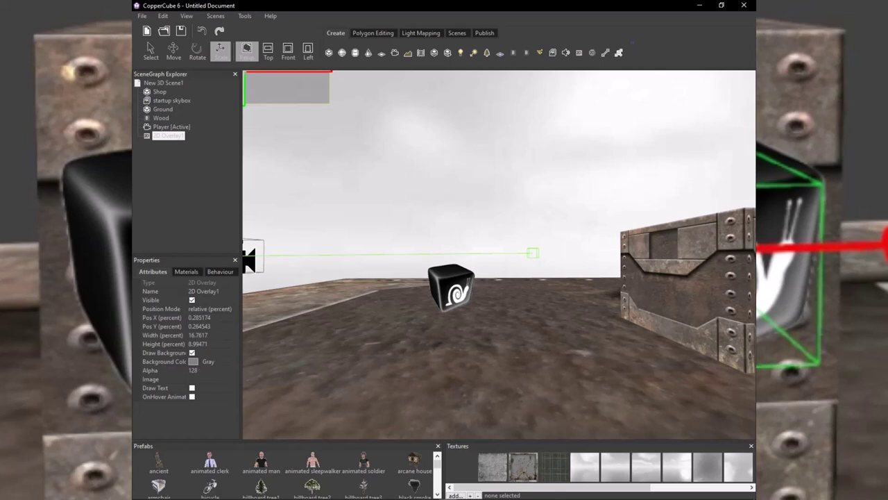
left_click_drag(244, 258, 272, 257)
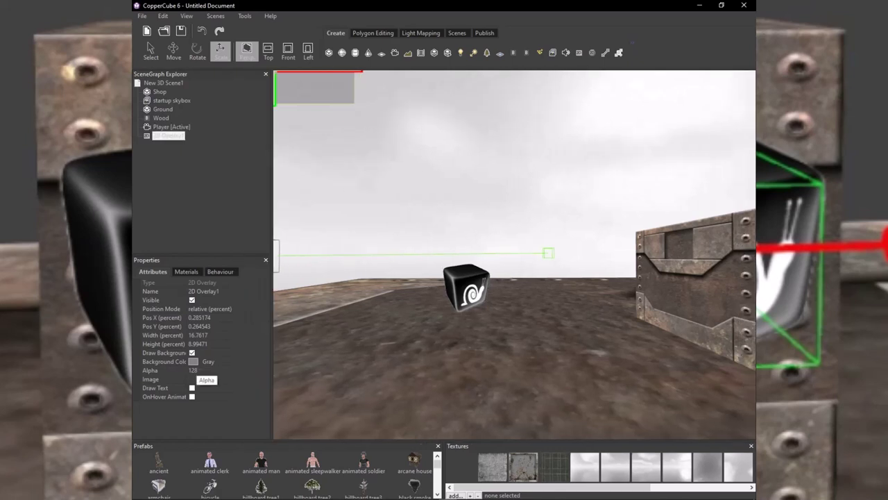
left_click(192, 353)
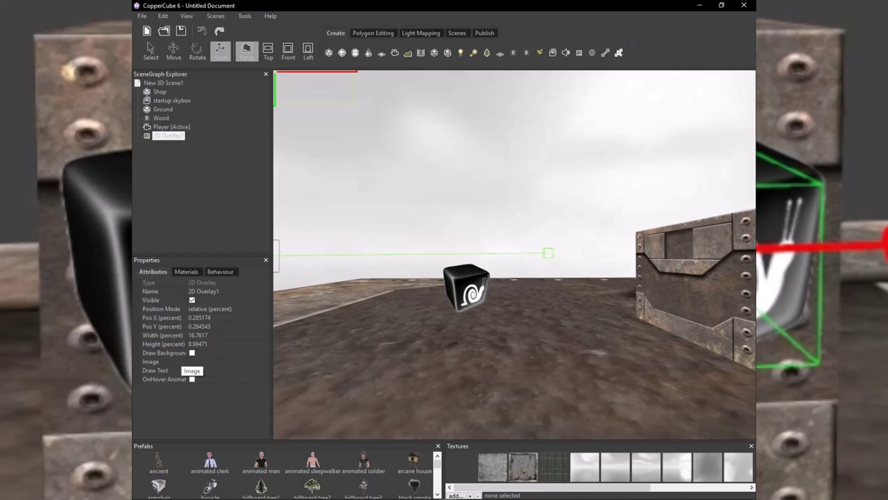
Enable text drawing on the 2D overlay and set its text to "Wood: $wood$".
left_click(181, 362)
left_click(226, 370)
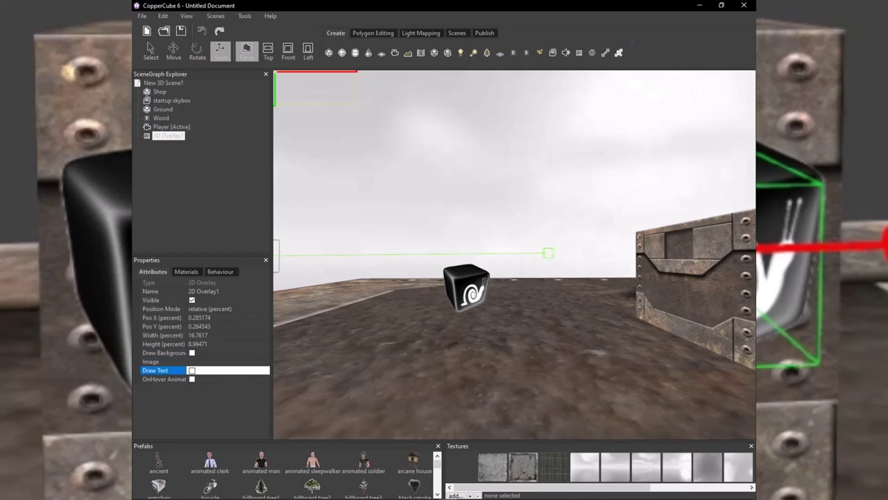
left_click(192, 371)
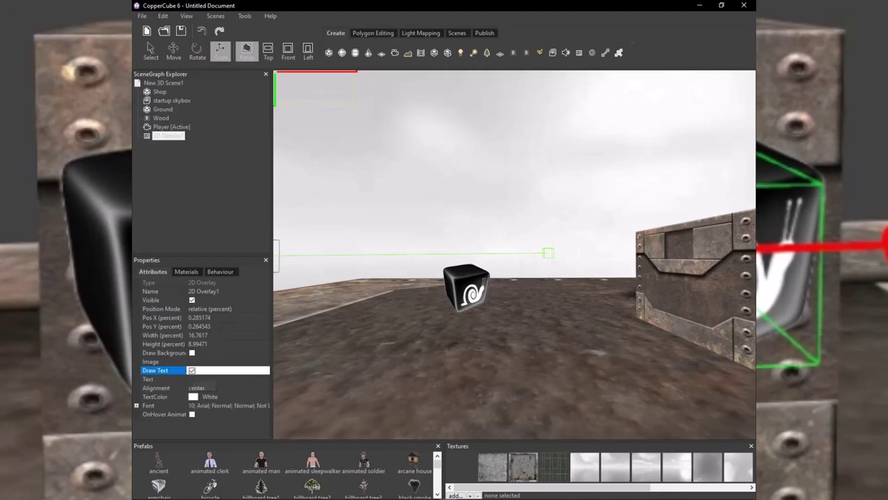
left_click(208, 379)
left_click(264, 378)
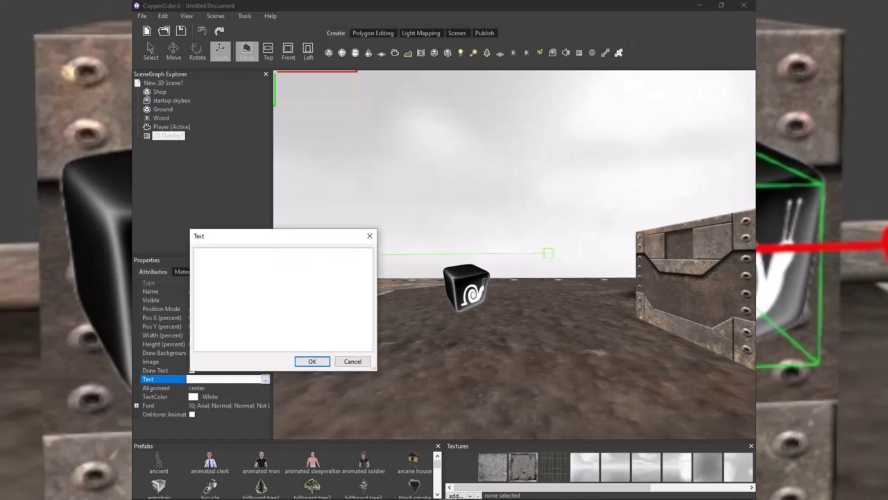
left_click_drag(270, 241, 437, 161)
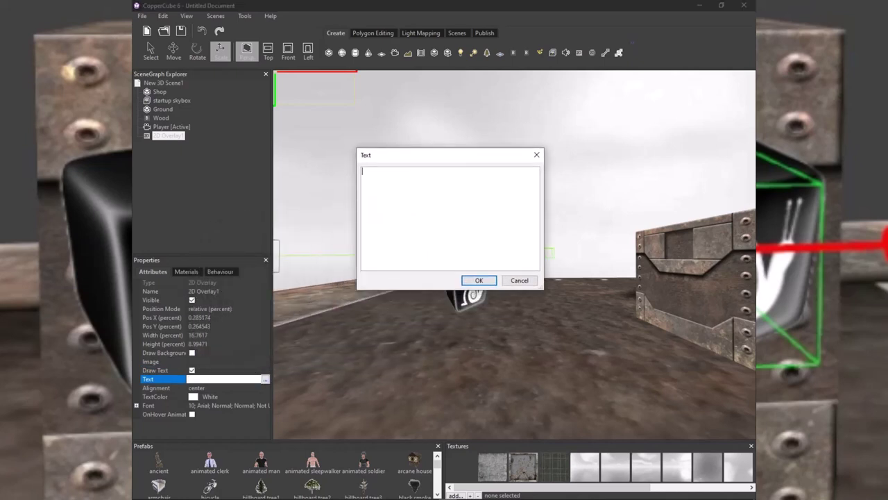
type("Wood: $wood$")
left_click(479, 280)
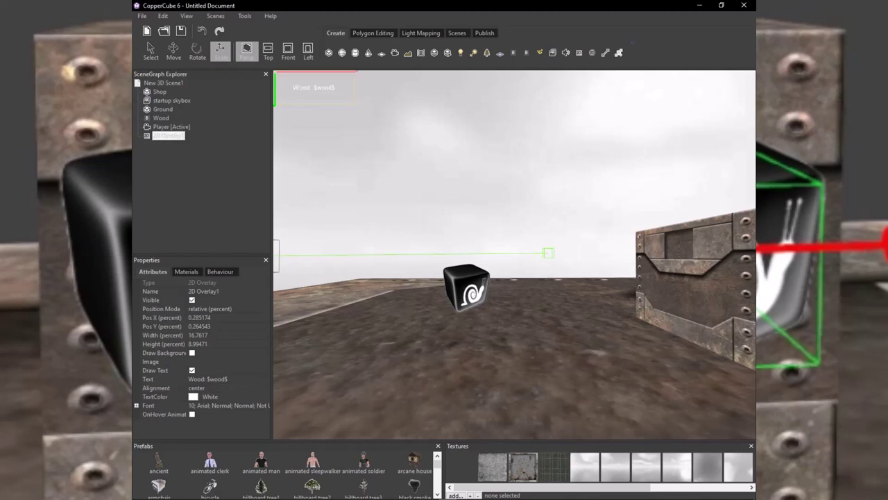
Hide the startup skybox so the scene has a plain background.
left_click(173, 51)
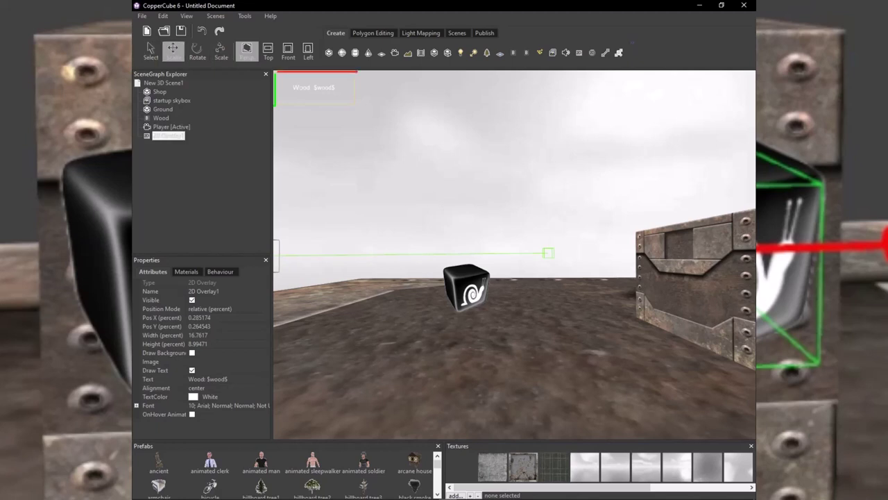
left_click_drag(314, 88, 361, 229)
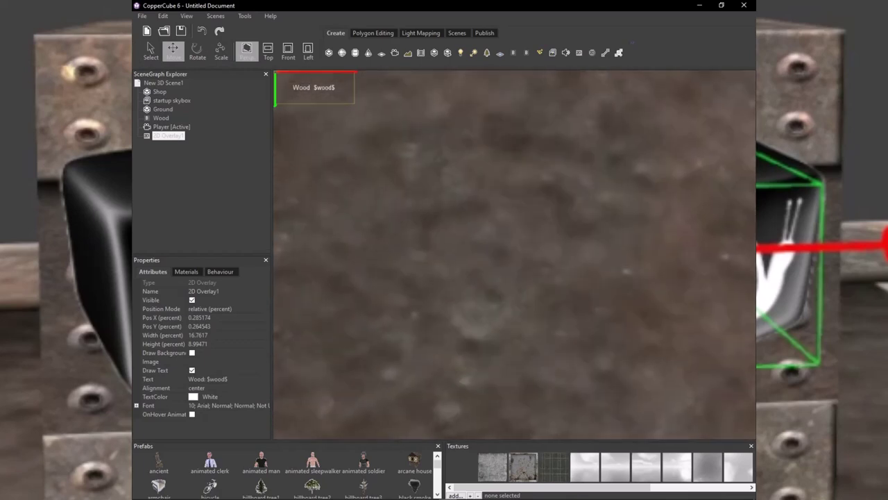
left_click_drag(444, 299, 388, 191)
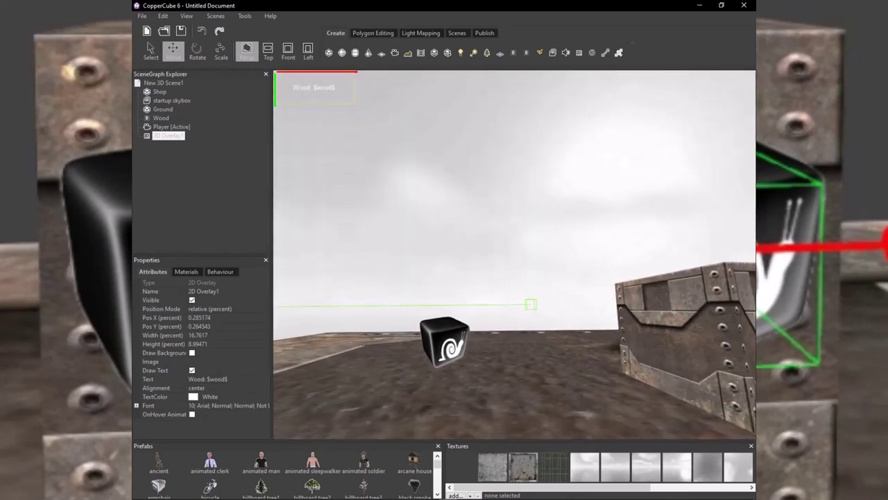
scroll(515, 254, "down", 4)
scroll(514, 254, "up", 2)
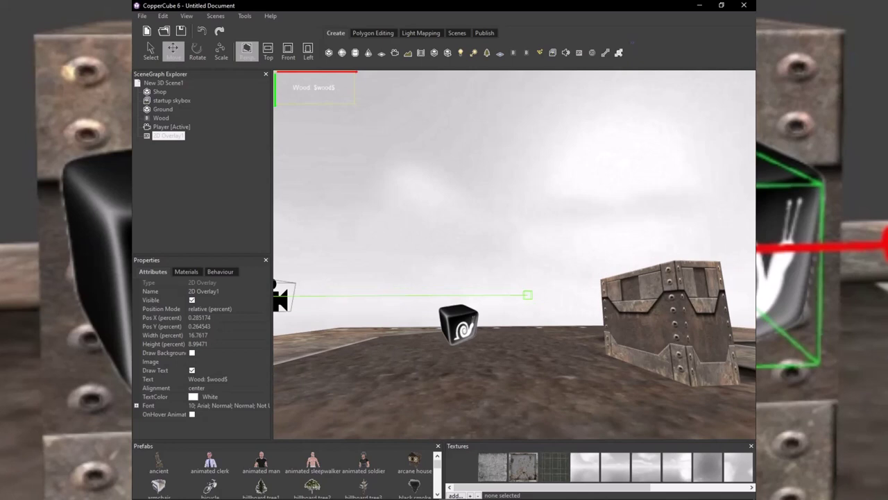
left_click(171, 100)
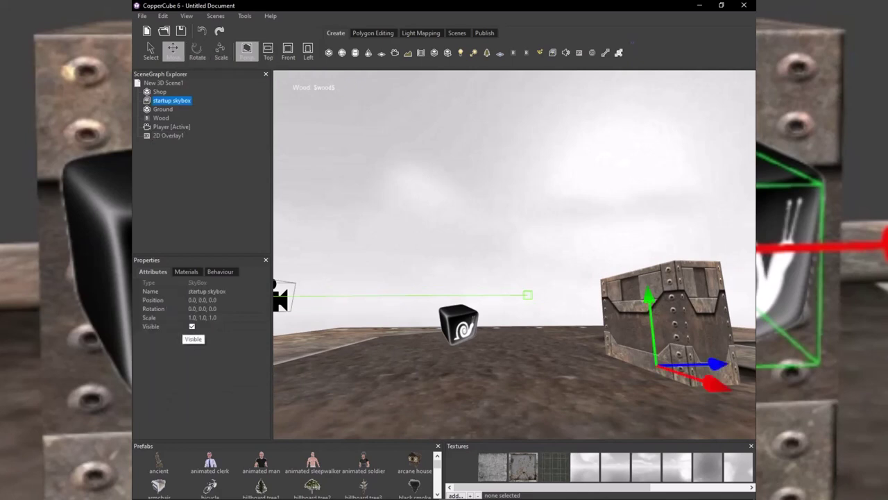
left_click(191, 326)
middle_click_drag(499, 243, 513, 261)
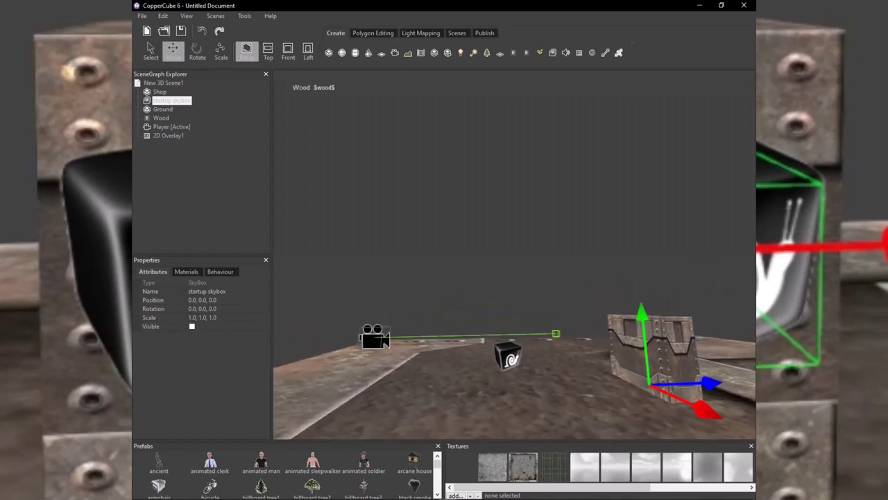
Set the 2D overlay's text font to Arial, style Black Oblique, size 16.
left_click(168, 136)
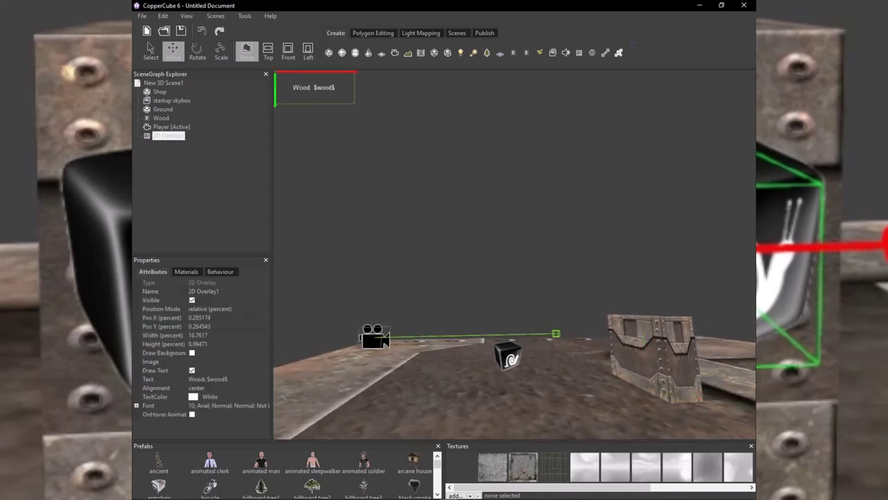
left_click(227, 406)
left_click(265, 405)
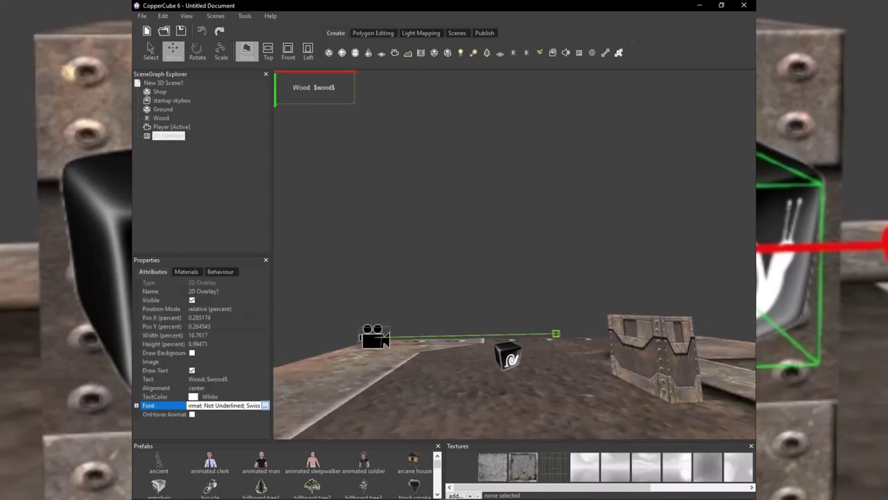
left_click(264, 405)
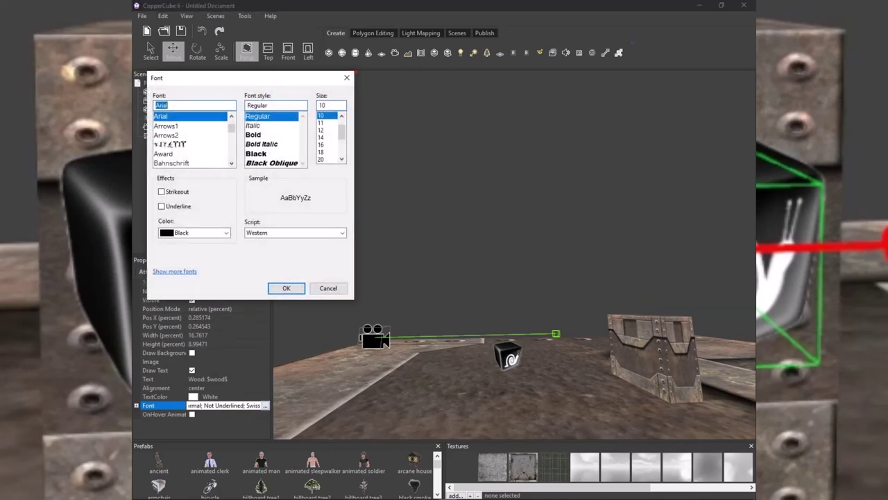
left_click(322, 145)
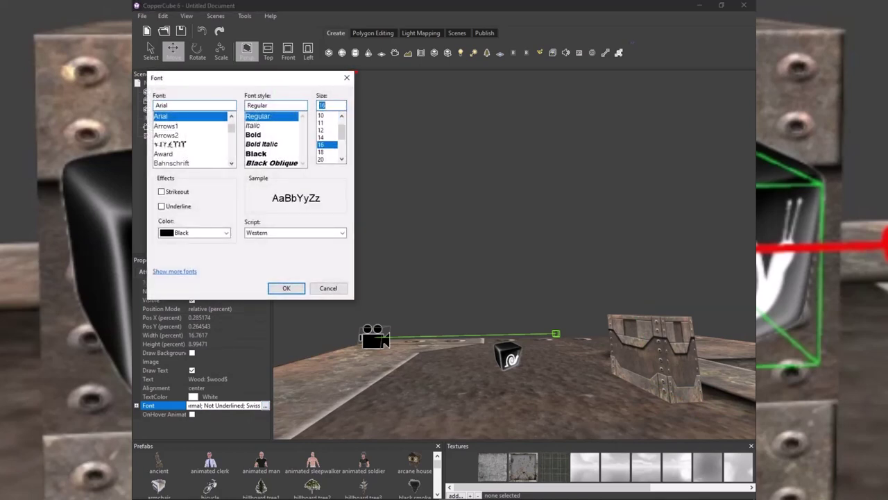
left_click(257, 154)
key("Down")
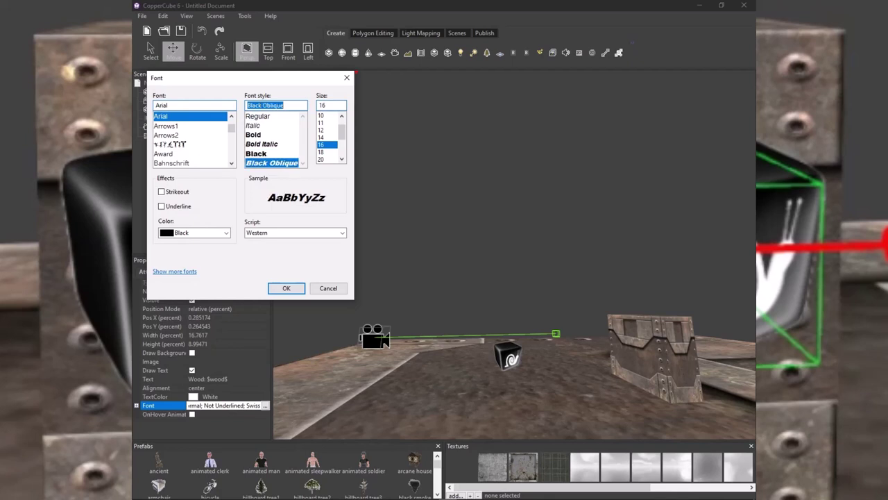
key("Return")
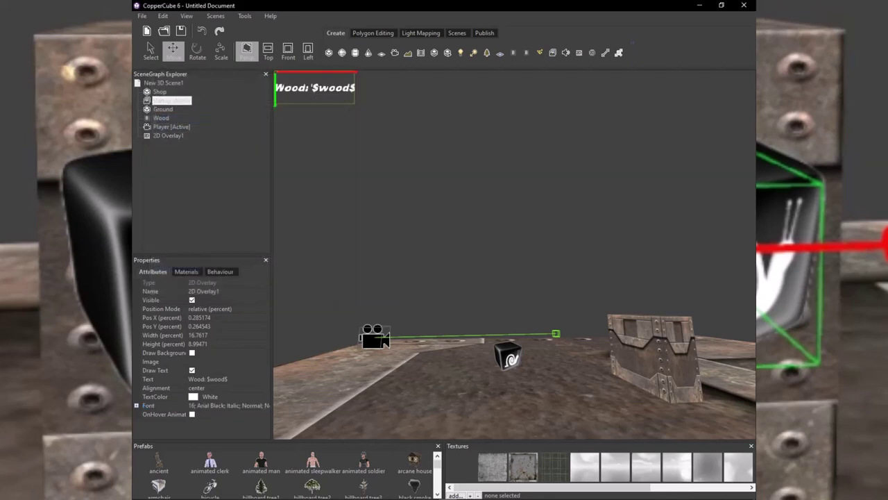
Test-run the scene as a Windows application to check the overlay text, and return to the editor.
left_click(484, 34)
left_click(430, 52)
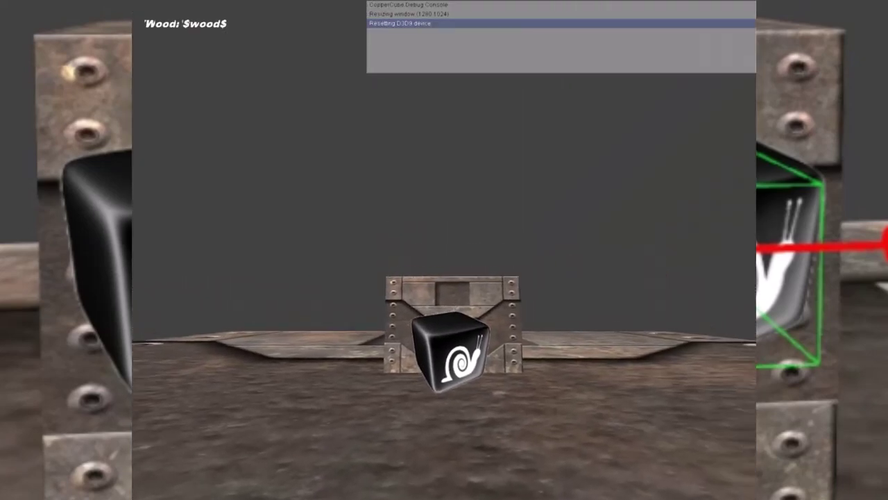
key("Escape")
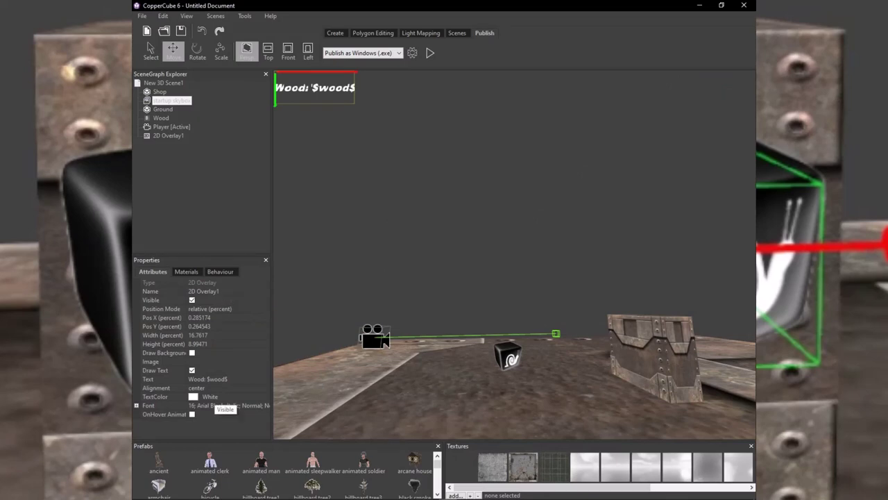
Examine the behaviours of the 2D overlay and the Wood billboard, and the behaviour types available for the overlay.
left_click(221, 271)
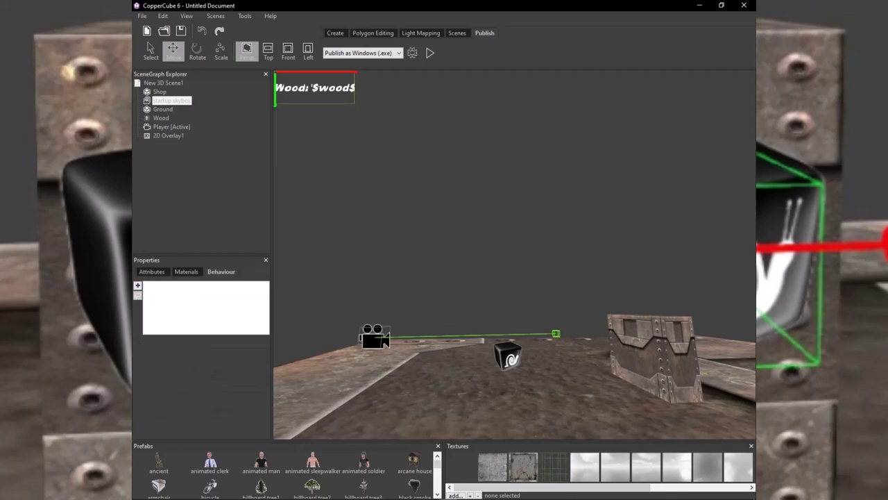
left_click(168, 136)
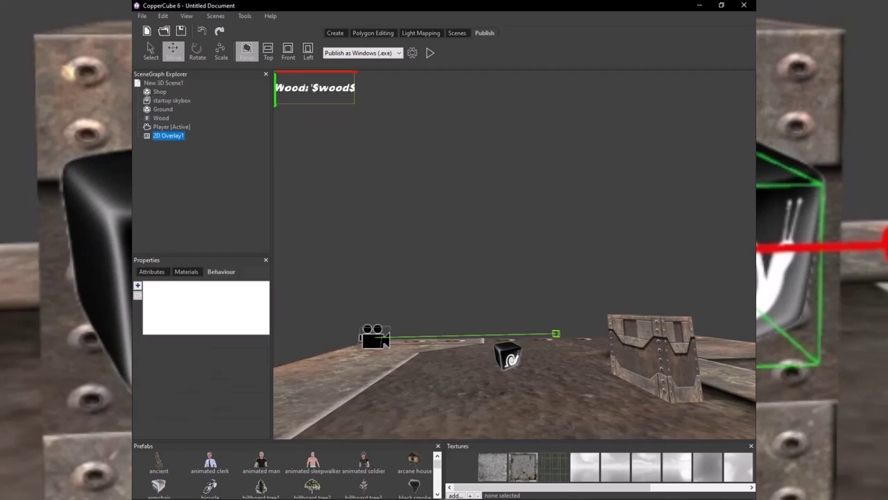
middle_click_drag(508, 347, 475, 286)
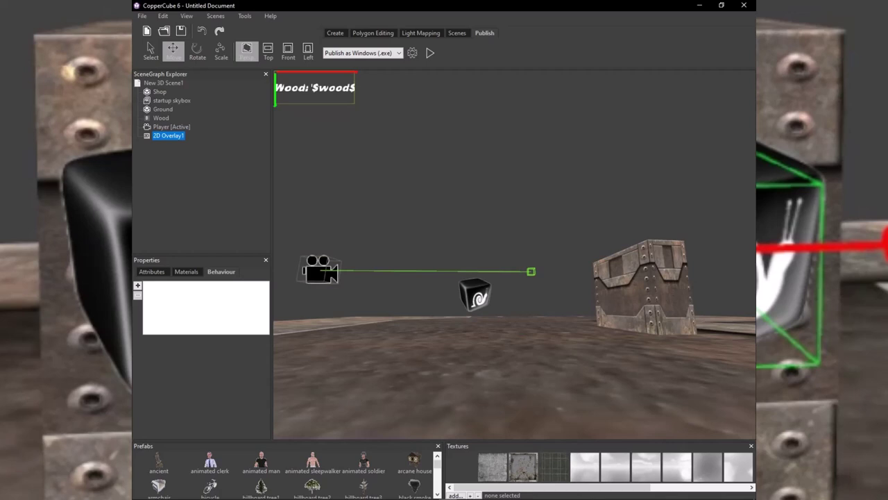
left_click(476, 295)
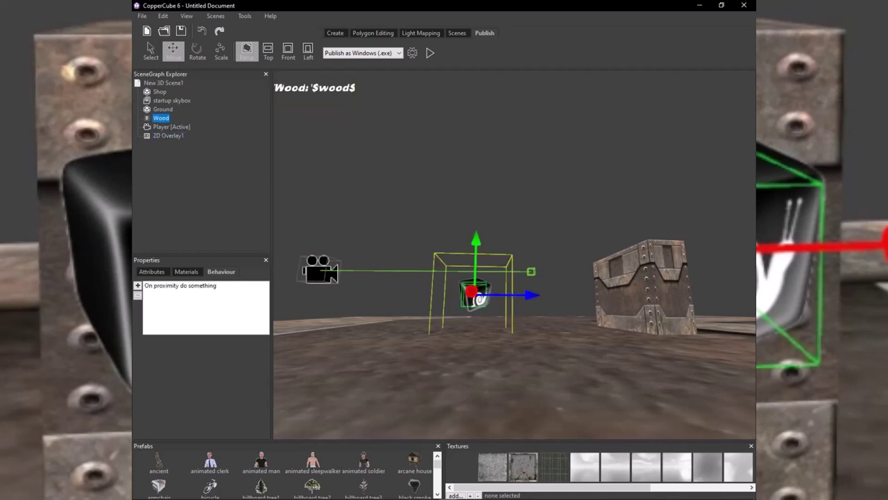
left_click(168, 136)
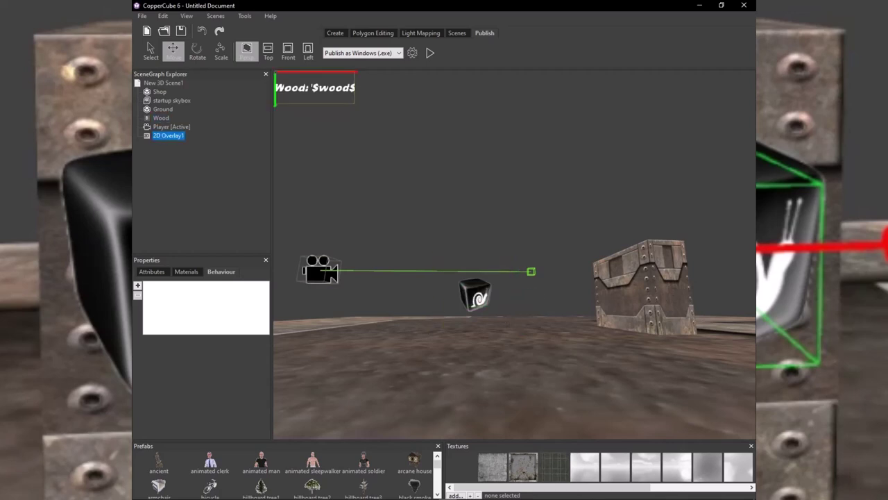
left_click(138, 285)
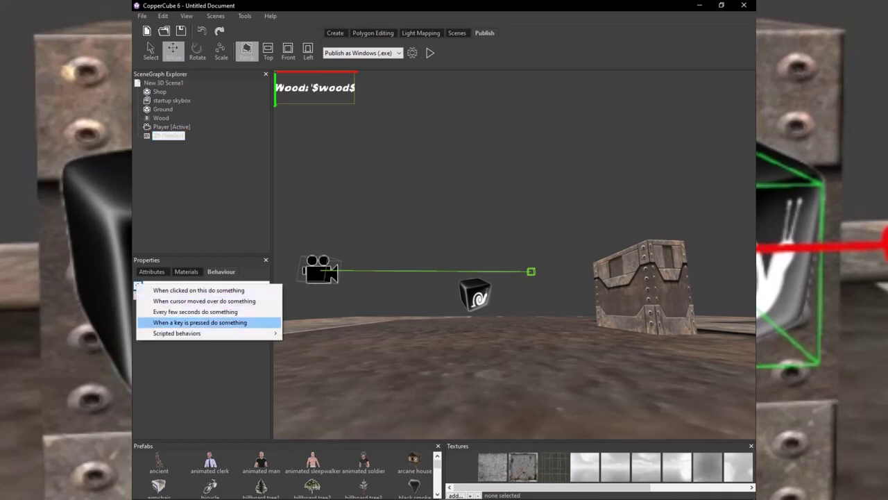
mouse_move(178, 333)
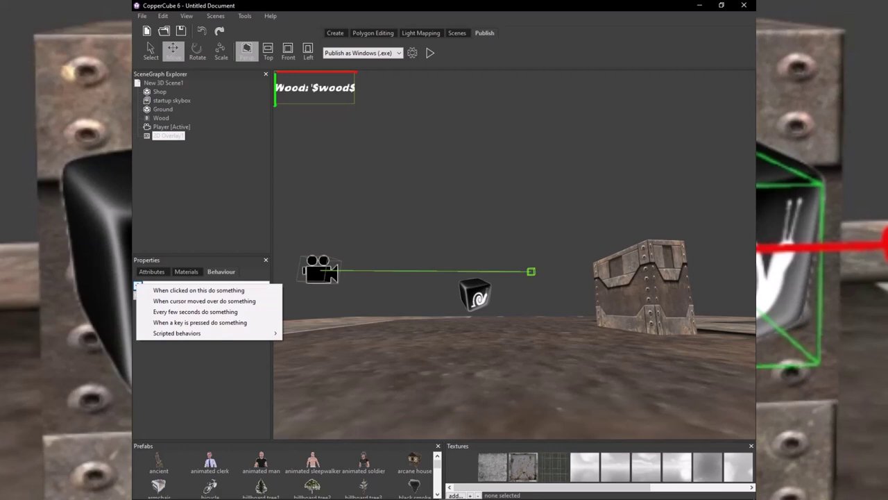
left_click(168, 136)
left_click(171, 127)
left_click(163, 109)
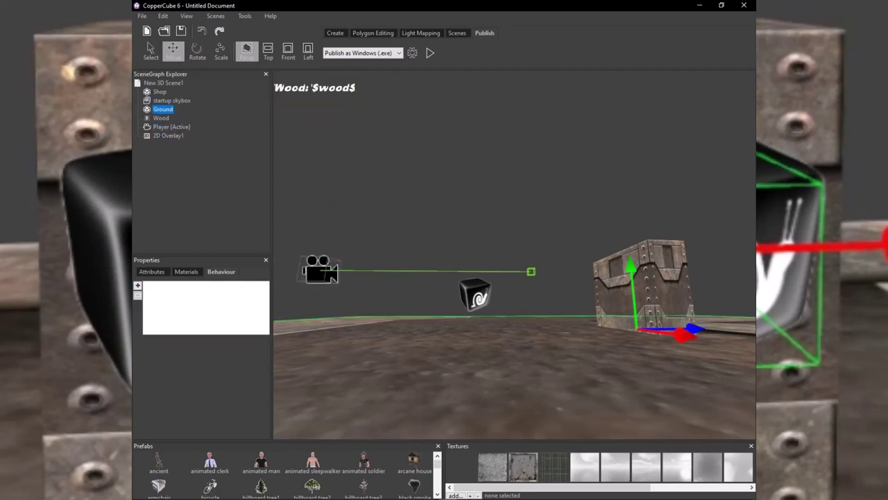
In the Wood billboard's proximity behaviour, set 2D Overlay1 as the overlay changed by the Change 2D Overlay Text action.
left_click(161, 118)
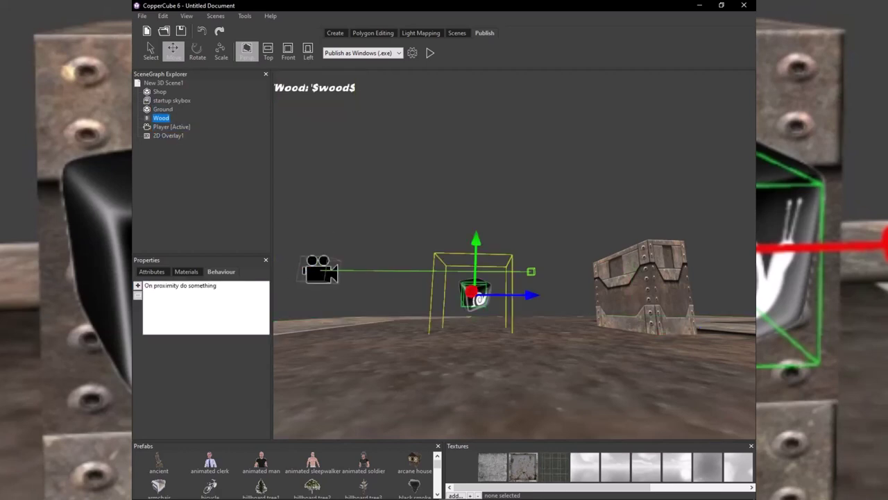
left_click(180, 286)
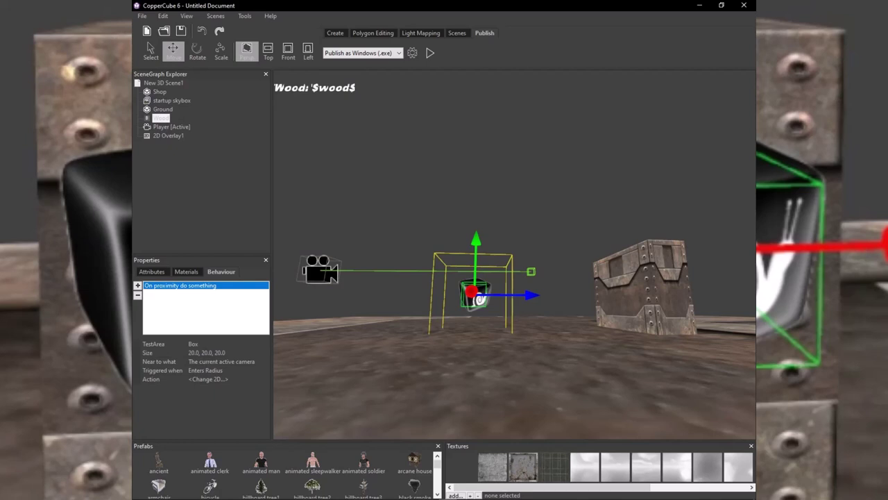
left_click(208, 379)
left_click(265, 379)
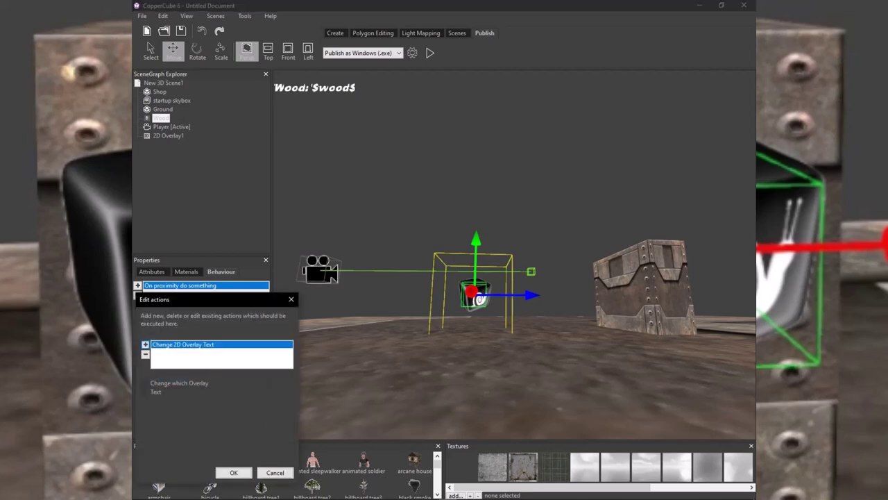
left_click(253, 383)
left_click(290, 383)
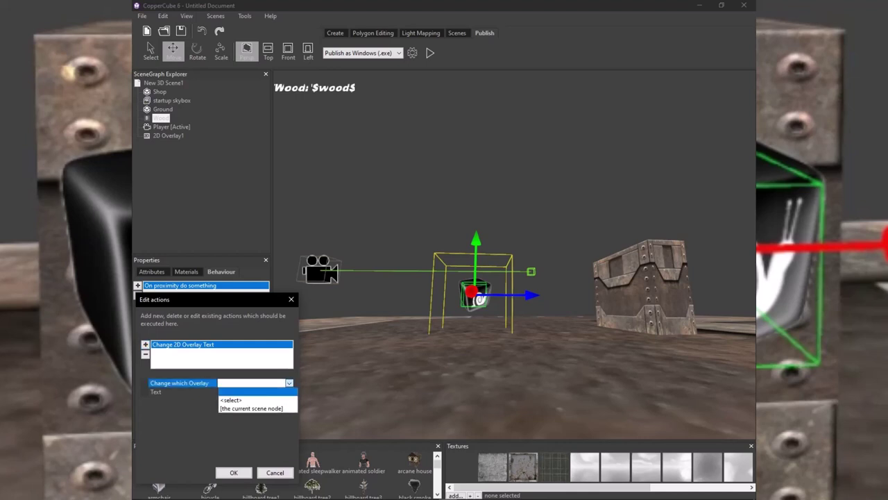
left_click(233, 401)
left_click(214, 408)
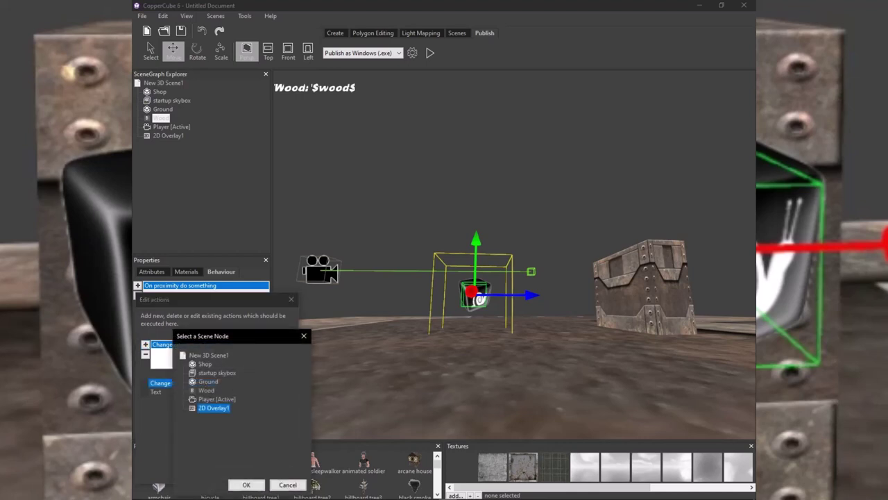
left_click(247, 484)
Set the overlay action's text to "Wood: $wood$", then test-run the scene and return to the editor.
left_click(238, 392)
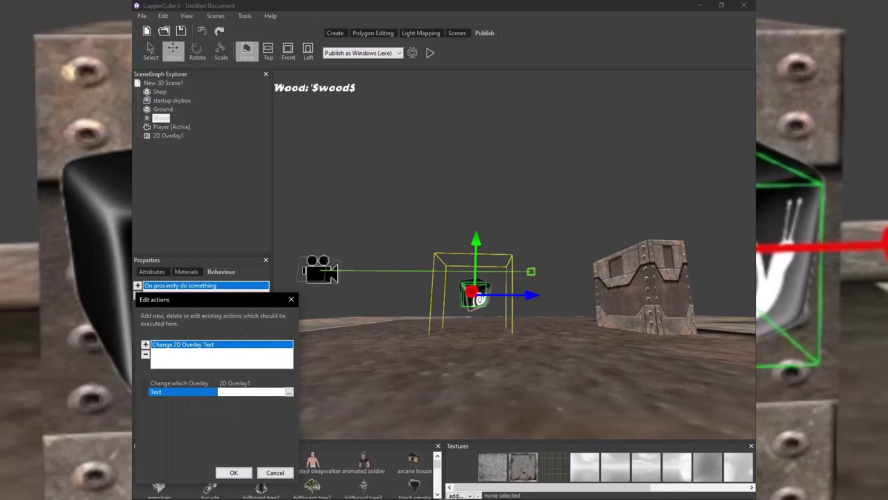
type("Wood:")
type("$wood$")
key("Return")
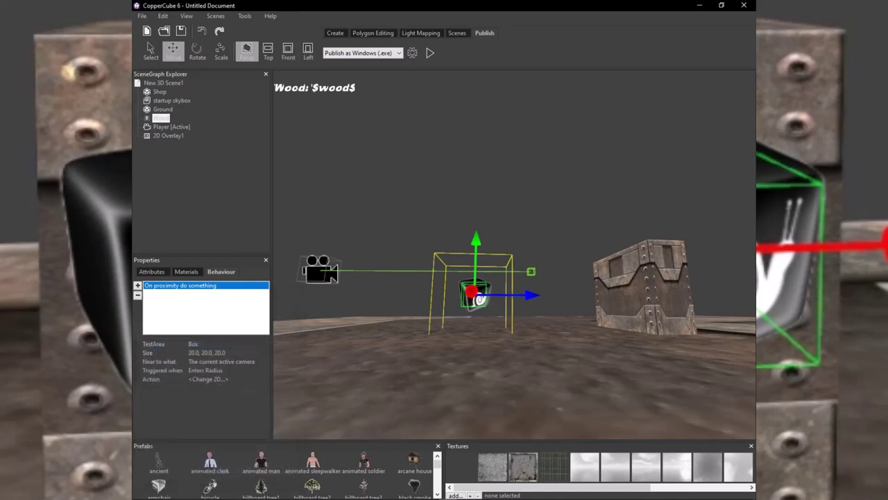
left_click(430, 53)
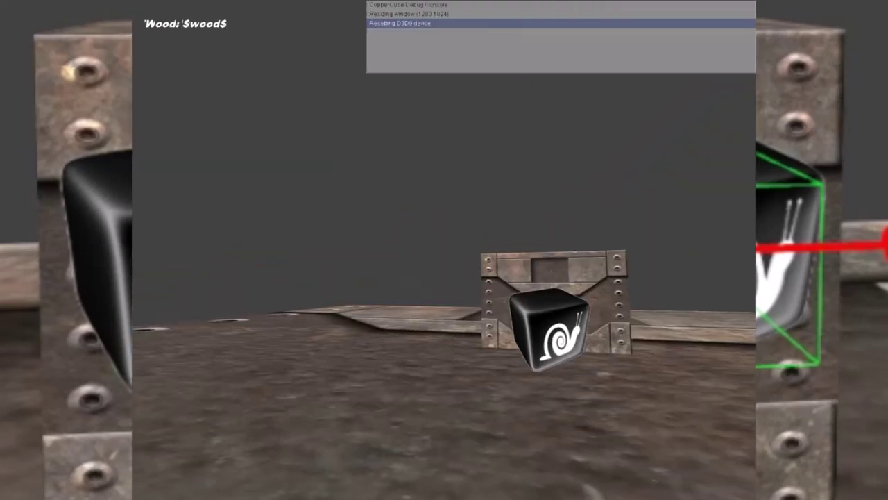
key("Escape")
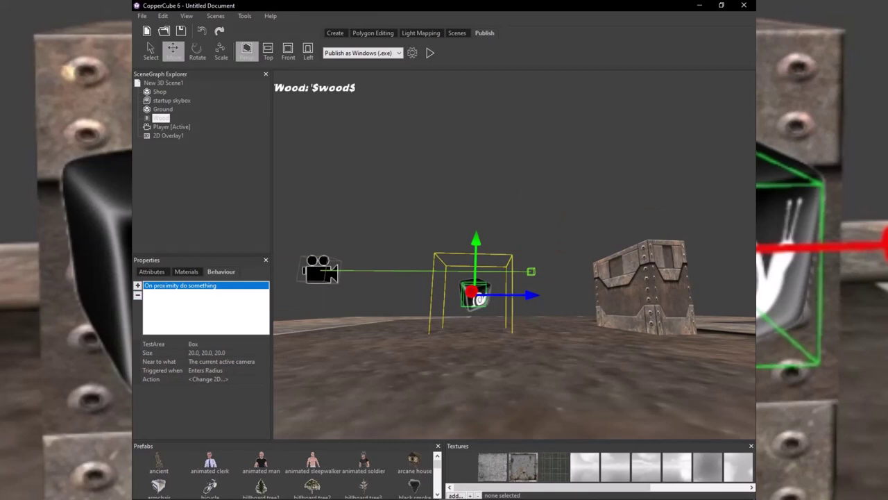
Rename the current scene as Level1 in the scene settings.
left_click(161, 118)
left_click(163, 82)
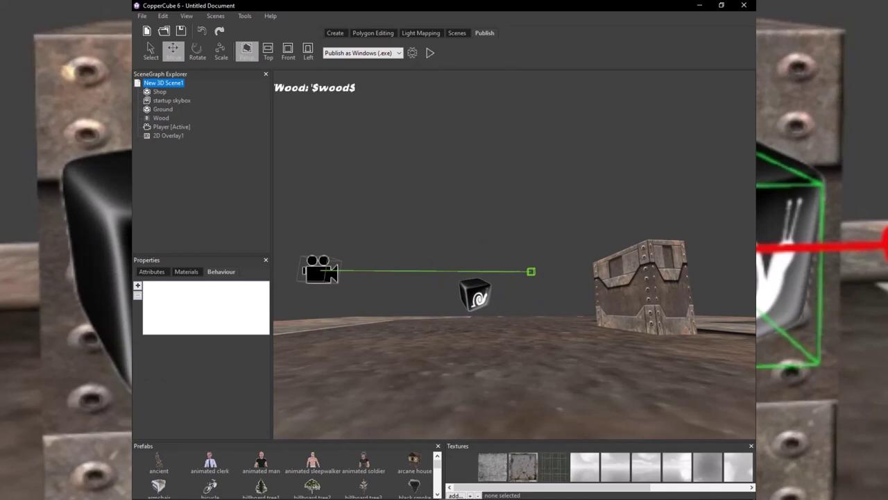
left_click(458, 34)
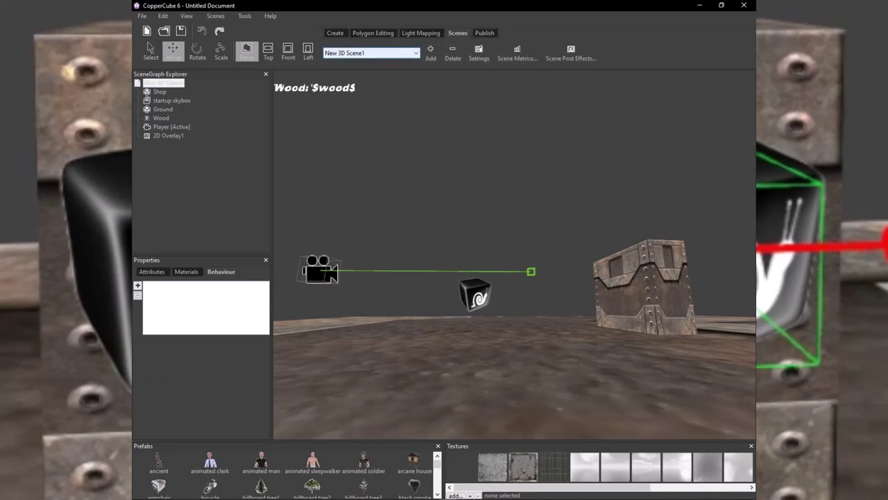
left_click(372, 54)
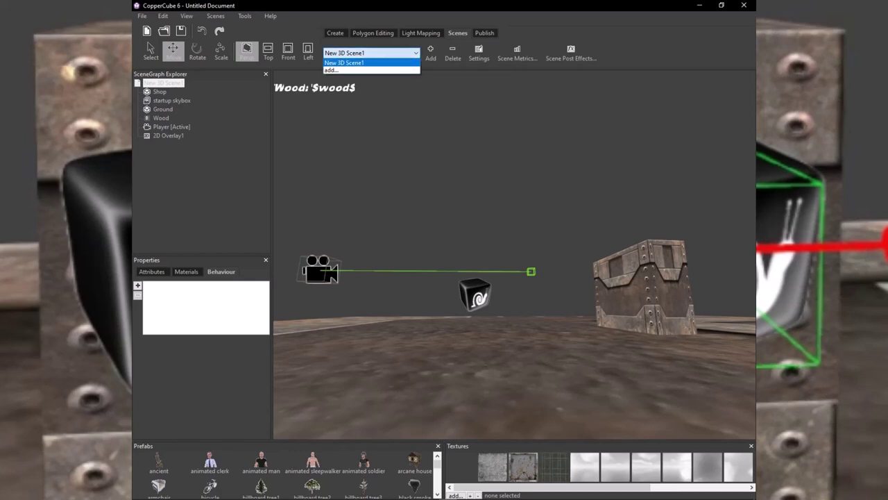
left_click(479, 53)
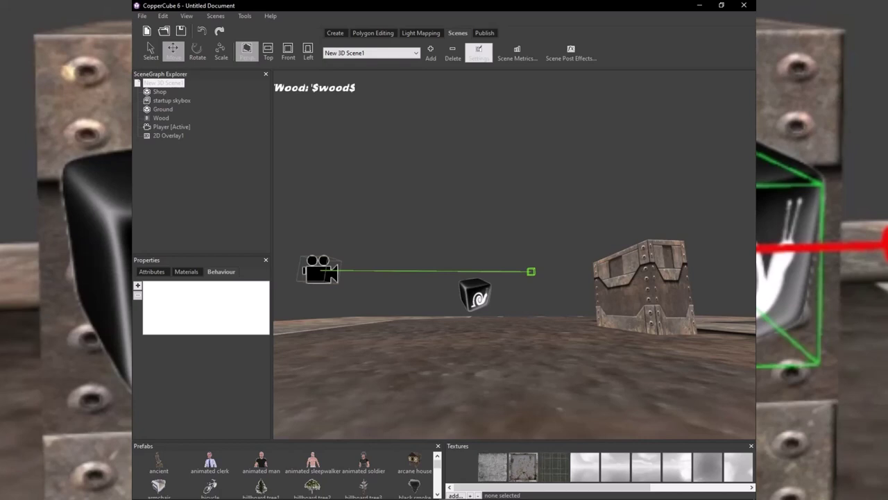
left_click(479, 52)
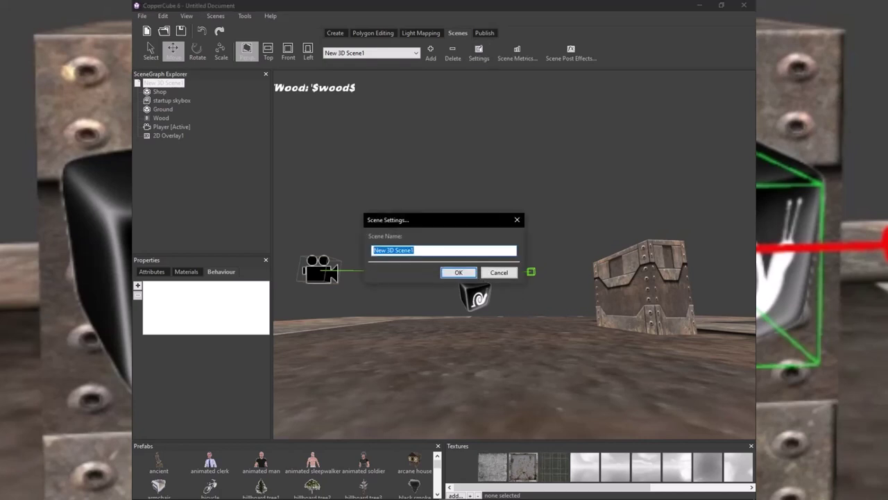
type("Level1")
key("Return")
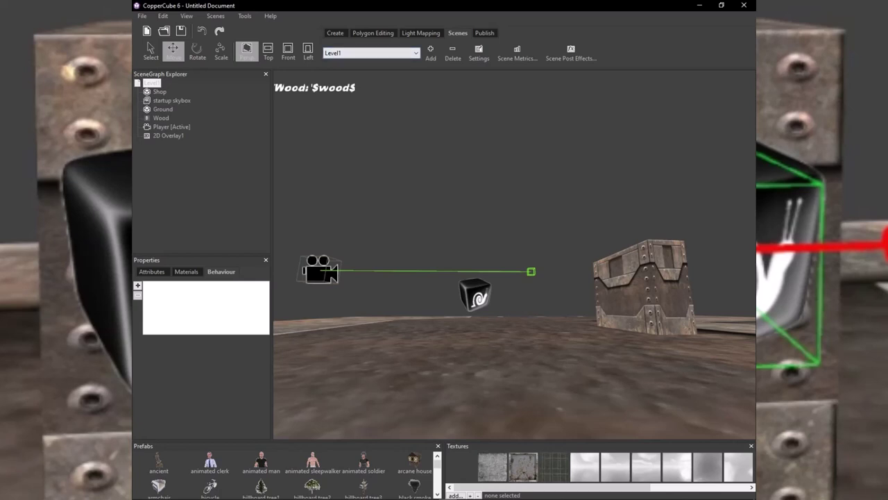
Add a "Before first drawing do something" behaviour to the Level1 scene with a "Set or Change a Variable" action.
left_click(138, 285)
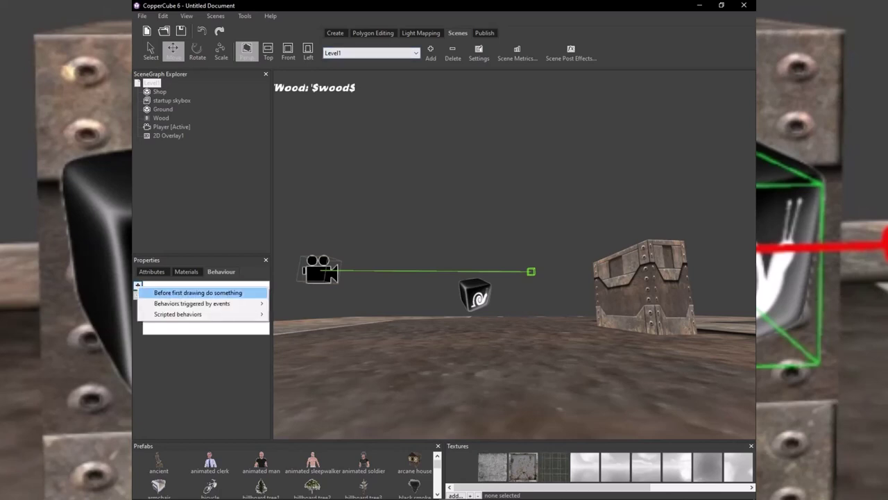
left_click(198, 293)
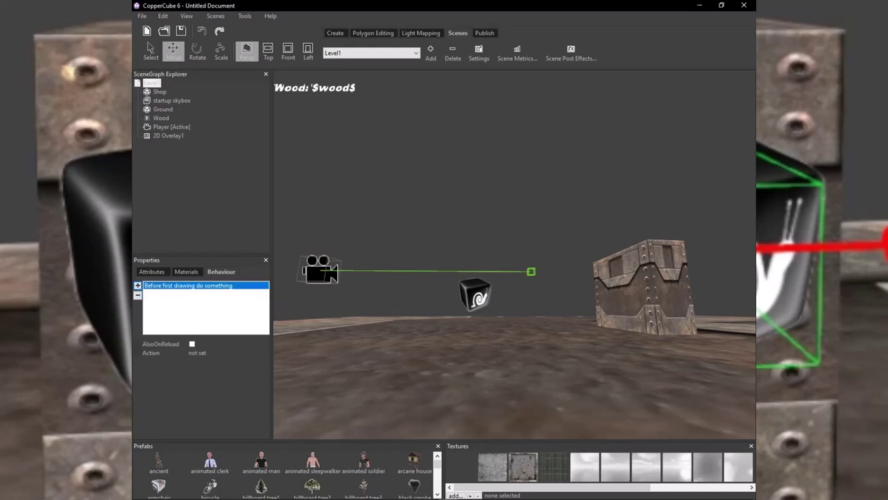
left_click(198, 353)
left_click(264, 352)
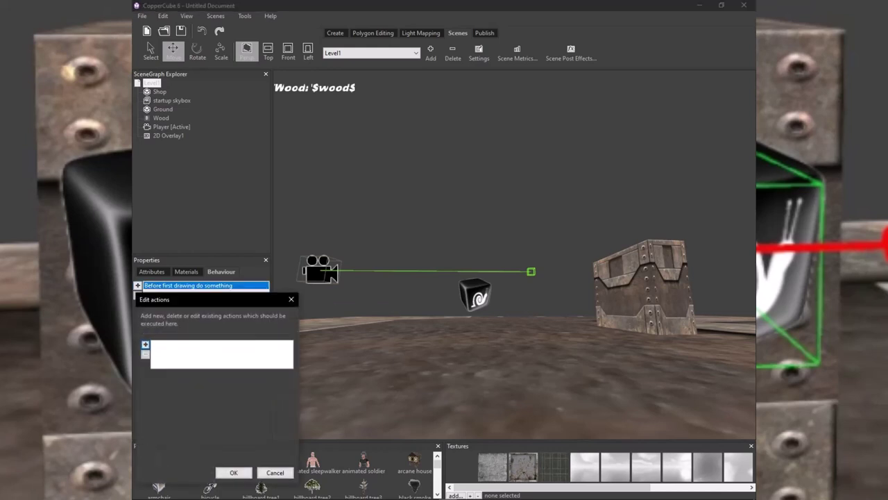
left_click(145, 344)
mouse_move(201, 438)
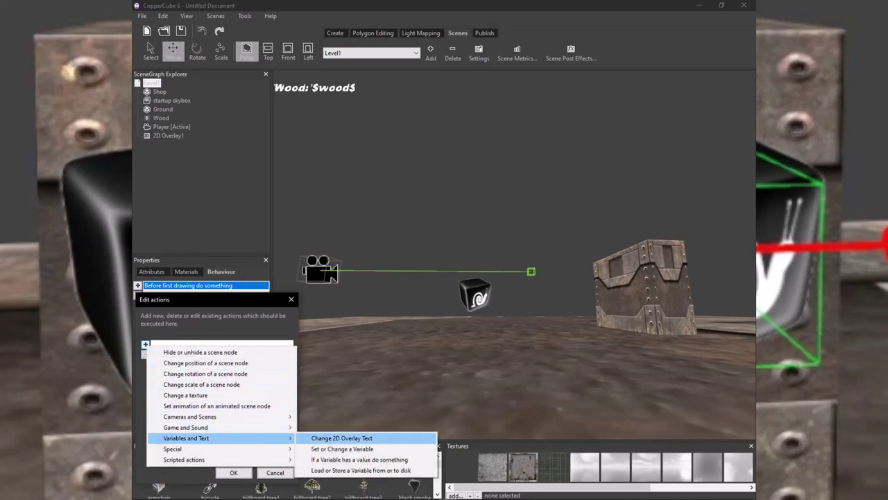
key("Down")
key("Return")
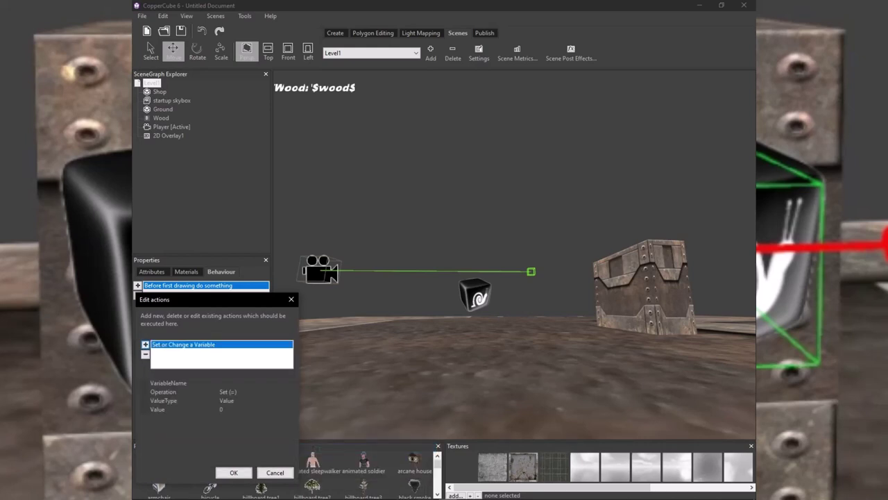
Configure the variable action with the variable name wood and the Set (=) operation, and confirm it.
left_click(255, 383)
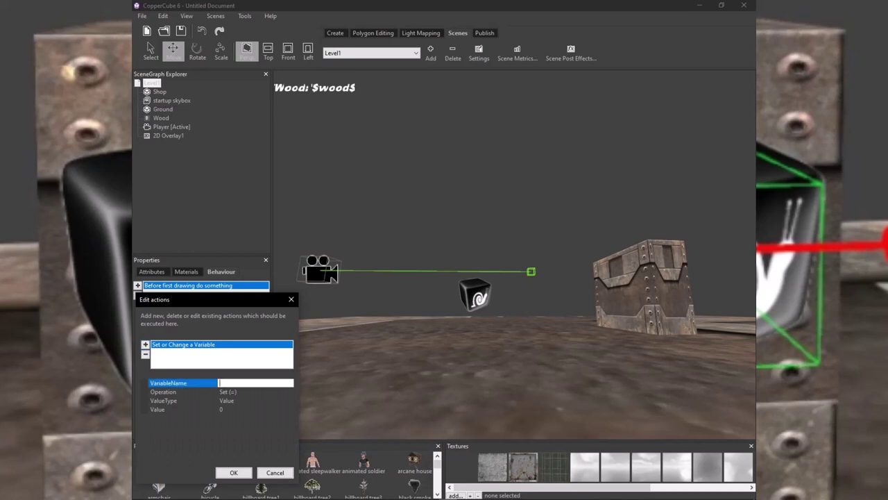
left_click(256, 392)
left_click(289, 392)
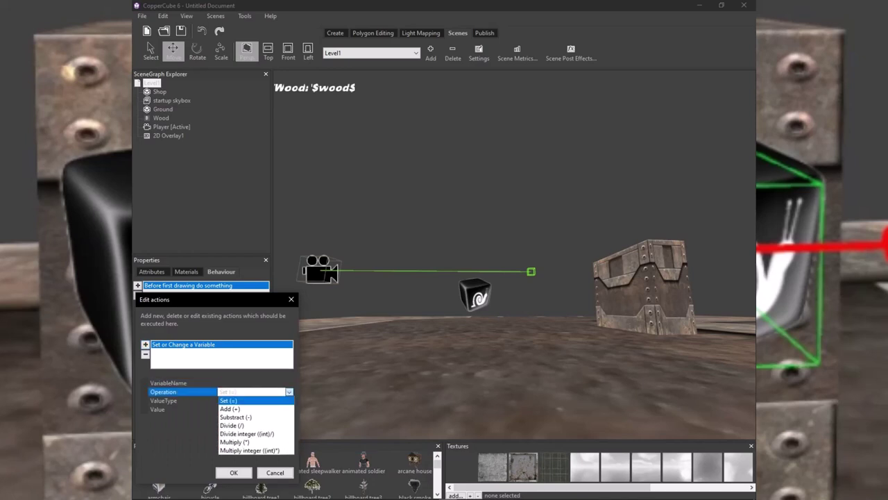
left_click(243, 401)
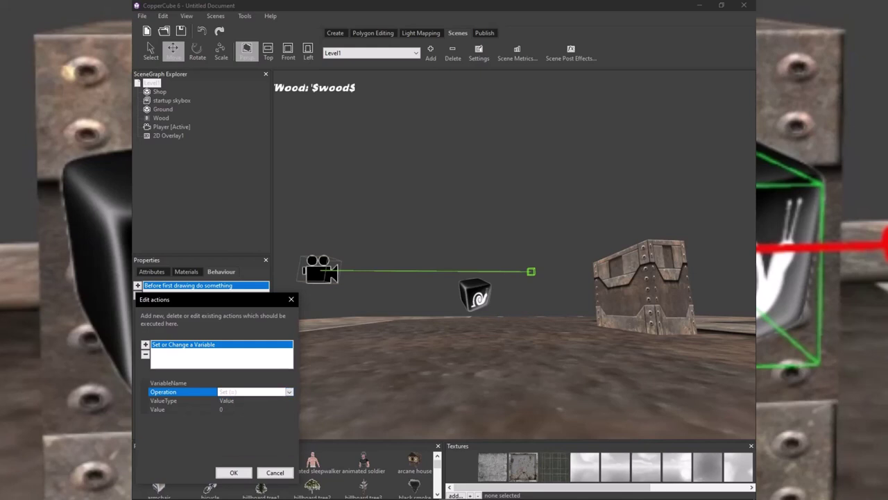
left_click(251, 383)
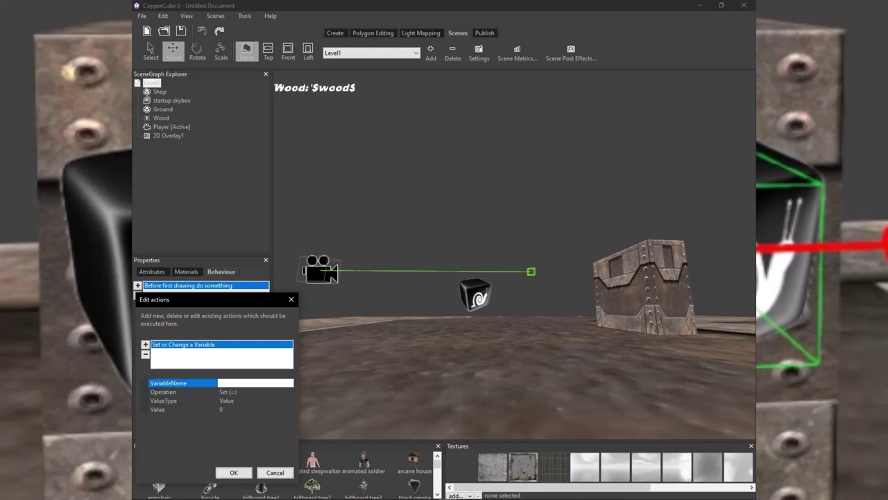
type("wood")
left_click(234, 473)
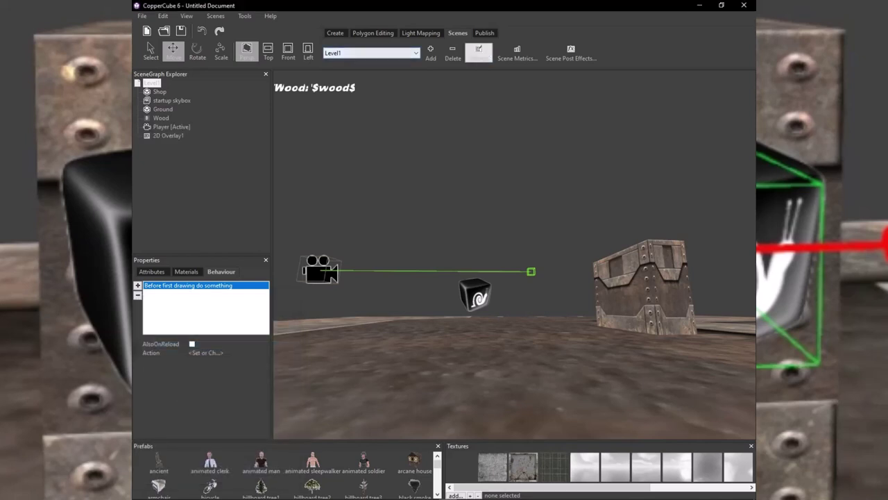
Test-run the scene as a Windows application to check the initialized wood variable, and return to the editor.
left_click(484, 33)
left_click(431, 53)
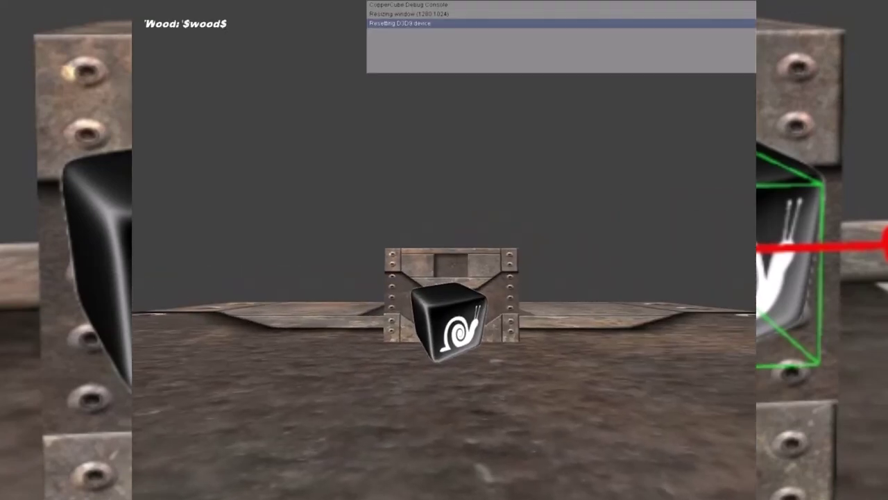
key("Escape")
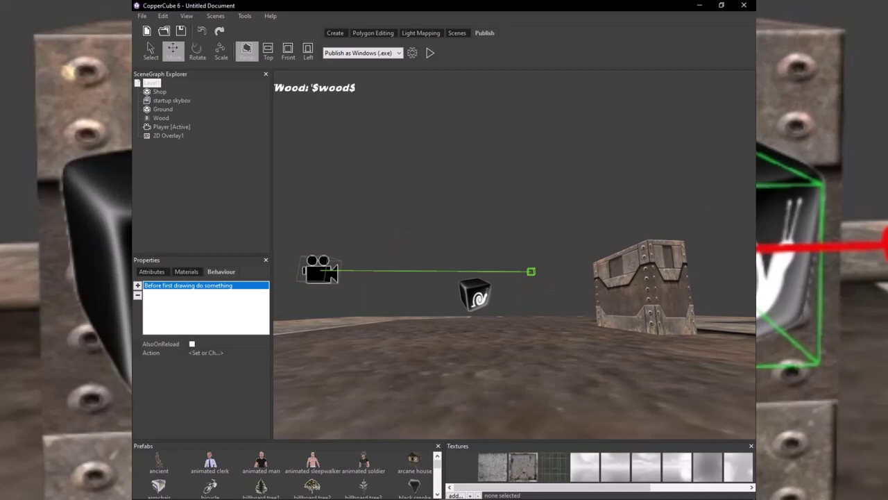
Review the "Set or Change a Variable" action in Level1's "Before first drawing do something" behaviour, checking its name, operation and value type.
left_click(206, 352)
left_click(265, 352)
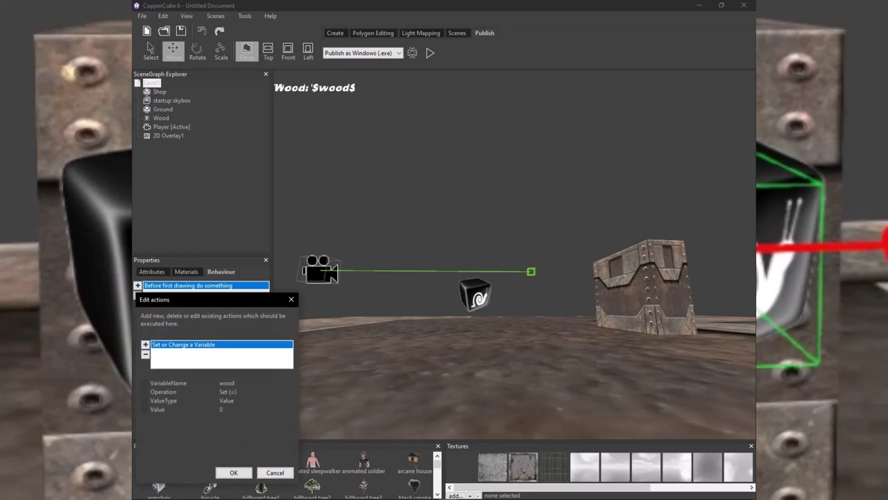
left_click(227, 383)
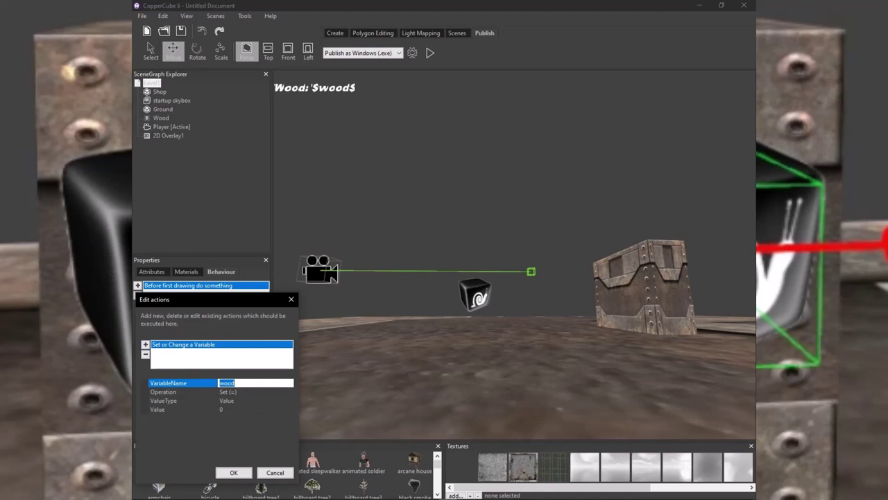
left_click(228, 392)
left_click(289, 392)
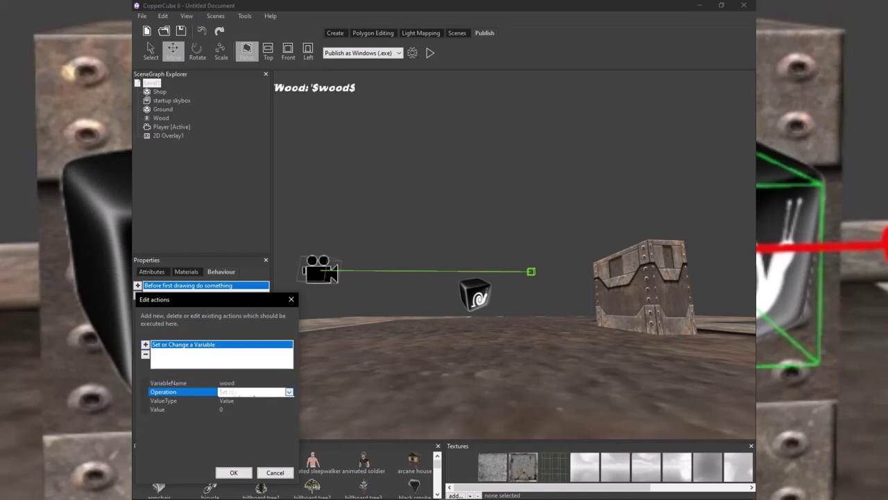
left_click(229, 400)
left_click(229, 400)
left_click(234, 473)
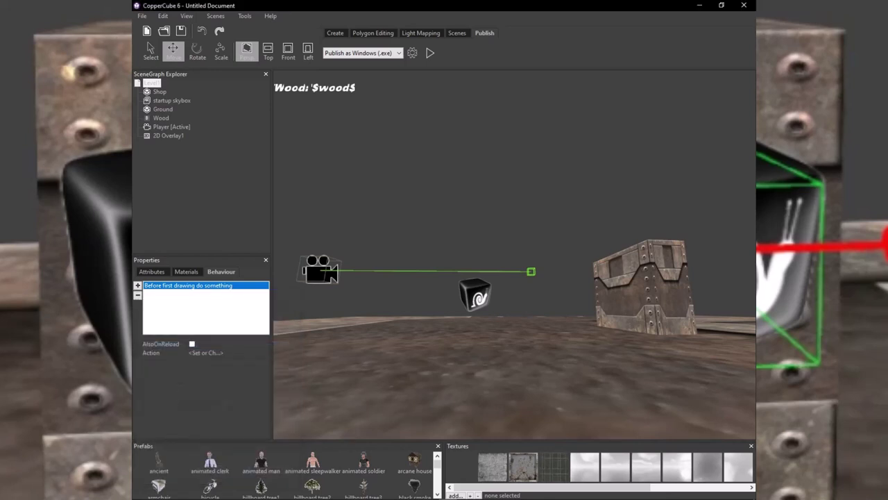
Add an "Every few seconds do something" behaviour to 2D Overlay1 with an interval of 10 ms.
left_click(168, 136)
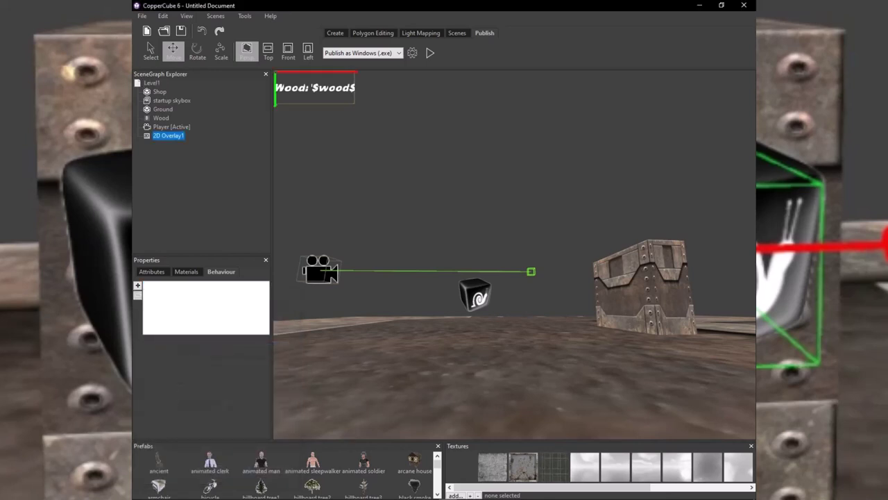
left_click(138, 285)
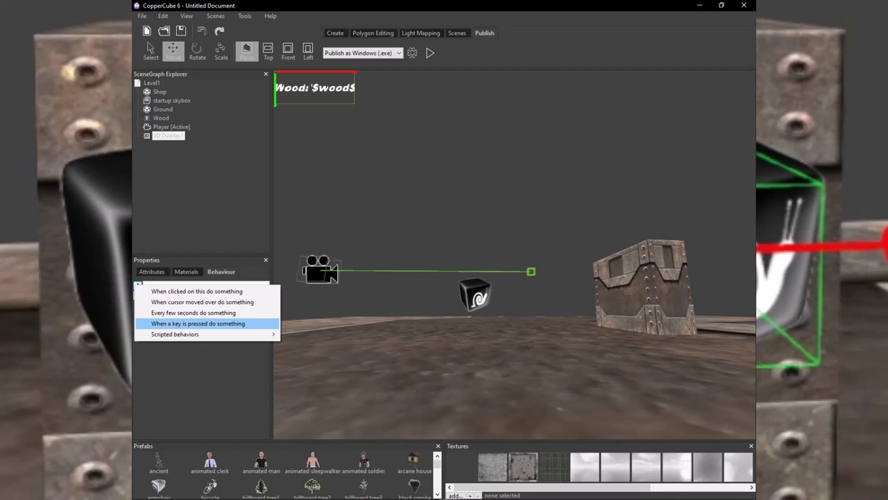
key("Up")
key("Return")
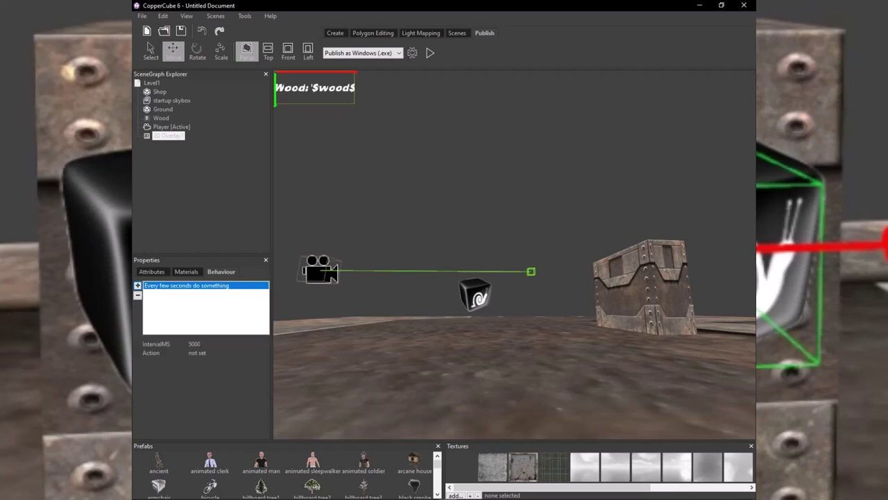
left_click(195, 344)
type("1")
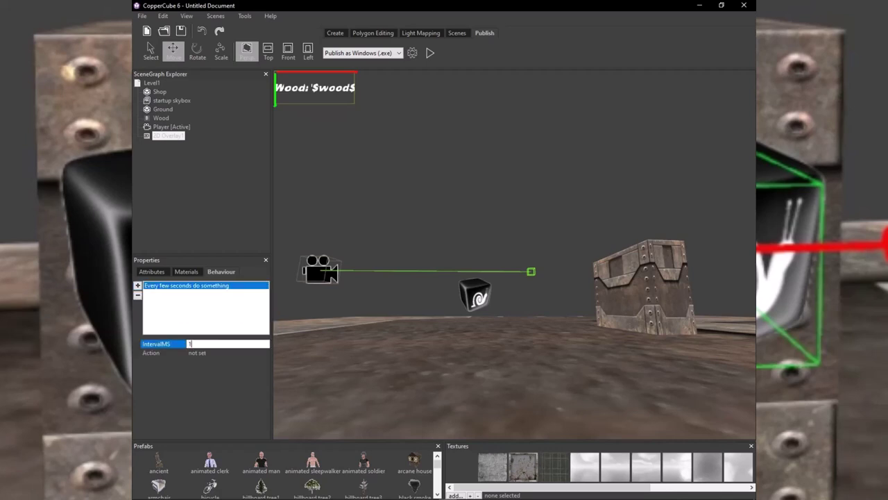
type("0")
key("Return")
Add a "Change 2D Overlay Text" action to the repeating behaviour with the text "wood: $wood$".
left_click(198, 353)
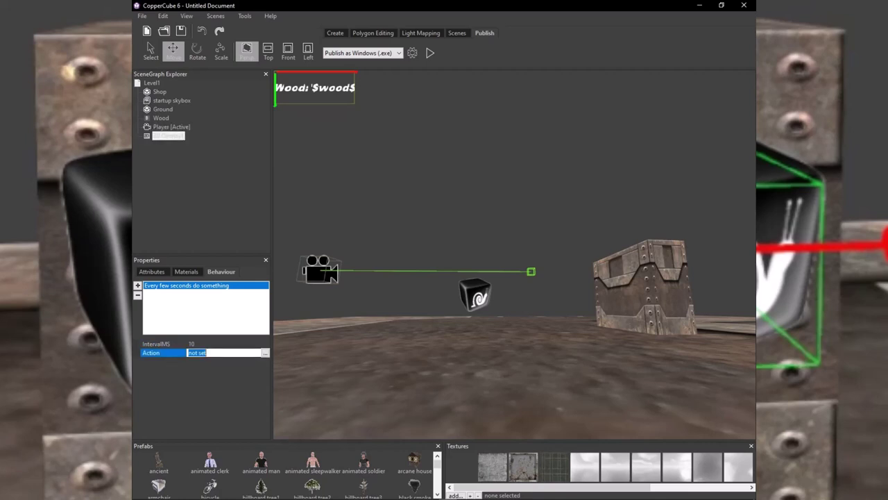
left_click(265, 353)
left_click(145, 344)
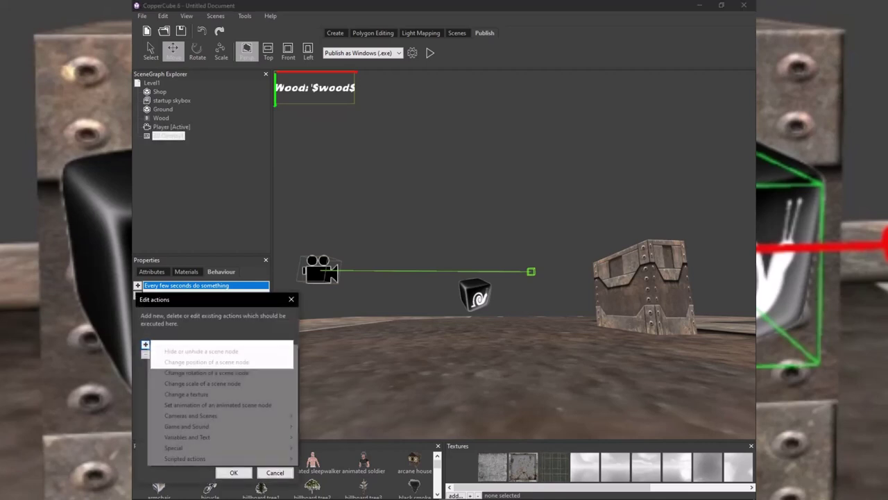
mouse_move(201, 437)
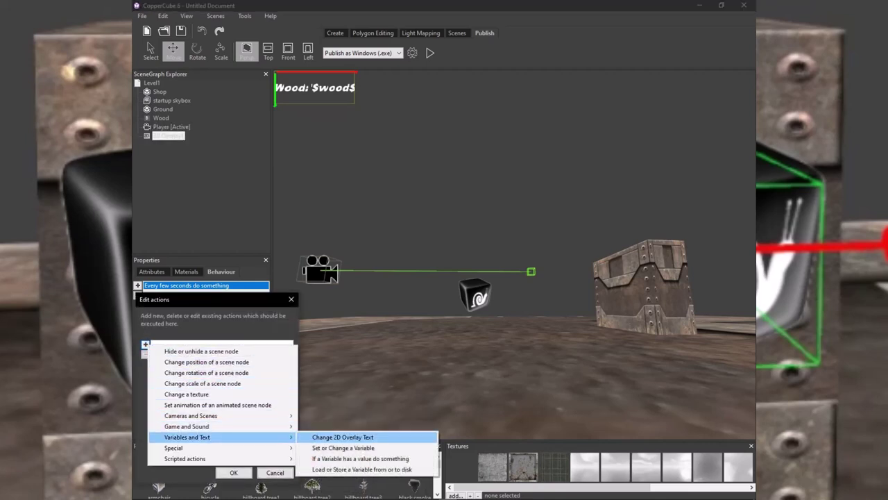
left_click(343, 438)
left_click(221, 391)
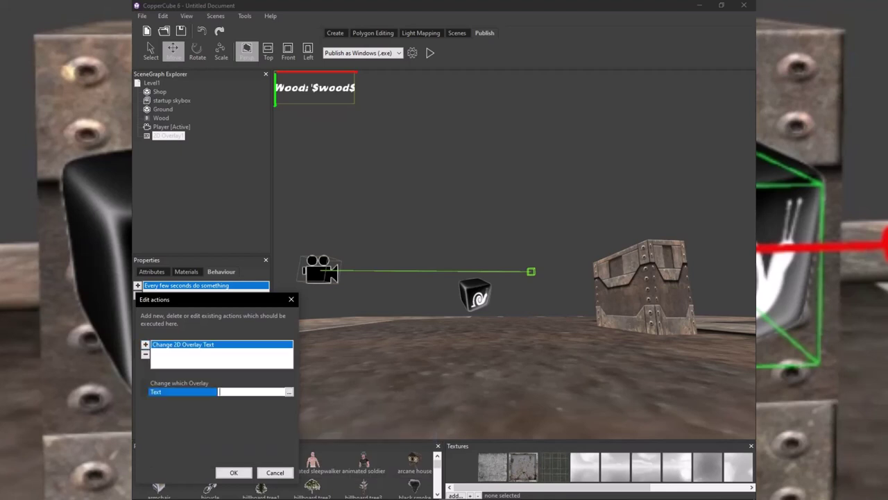
left_click(289, 391)
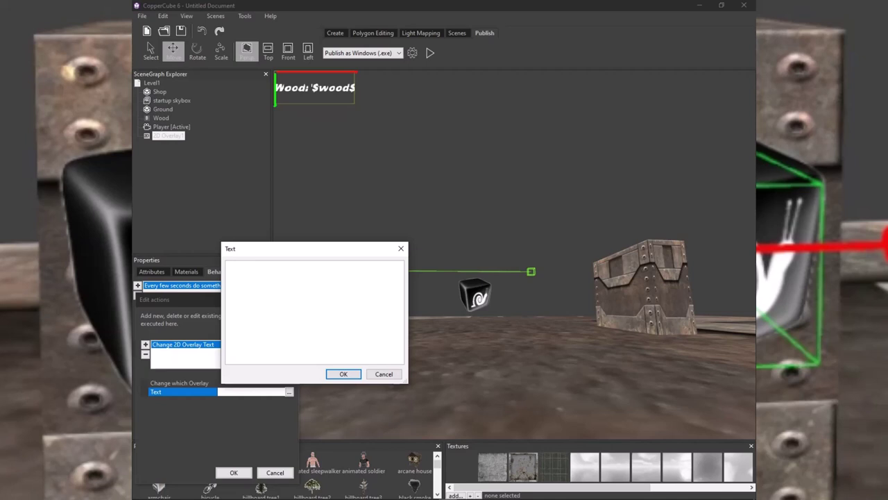
type("wood")
type(":: //")
key("BackSpace")
type("$wood$")
left_click(344, 374)
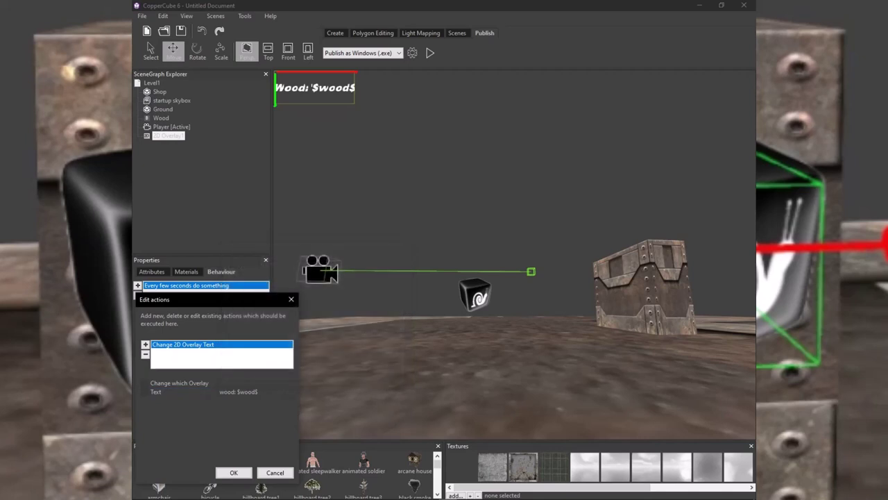
Set 2D Overlay1 as the overlay that the text action changes, and test-run the scene as a Windows application.
left_click(243, 384)
left_click(289, 383)
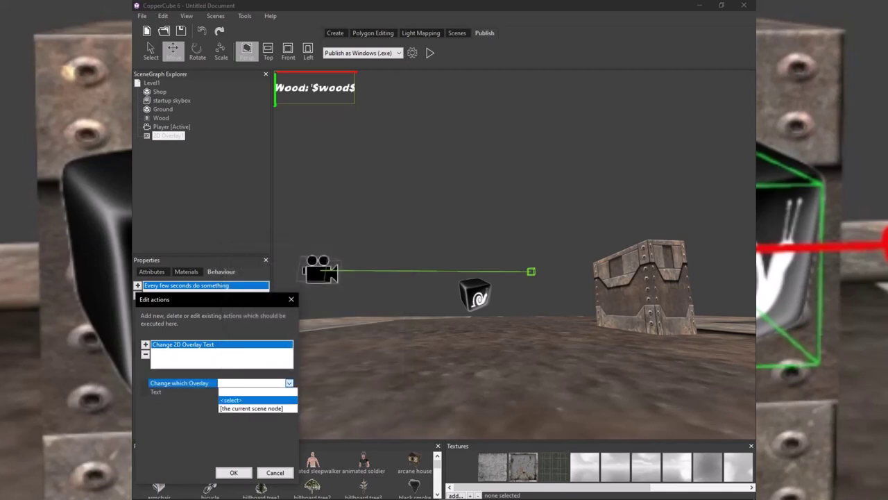
left_click(232, 401)
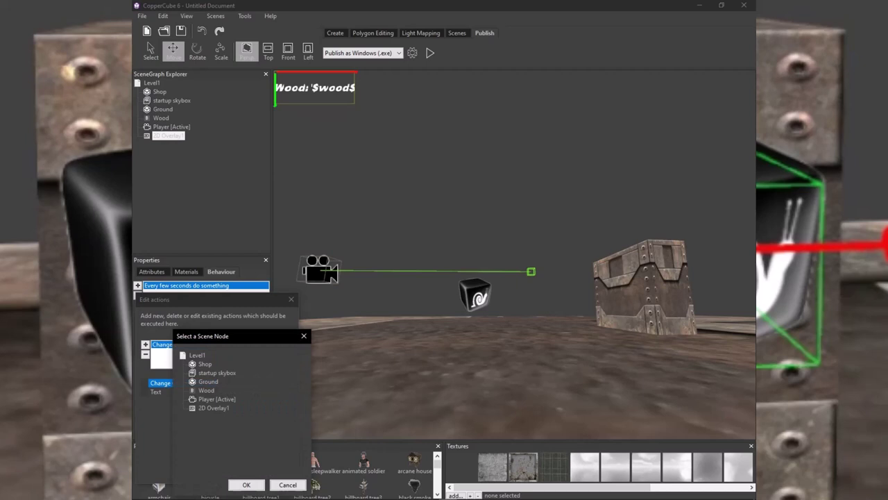
left_click(213, 408)
left_click(246, 484)
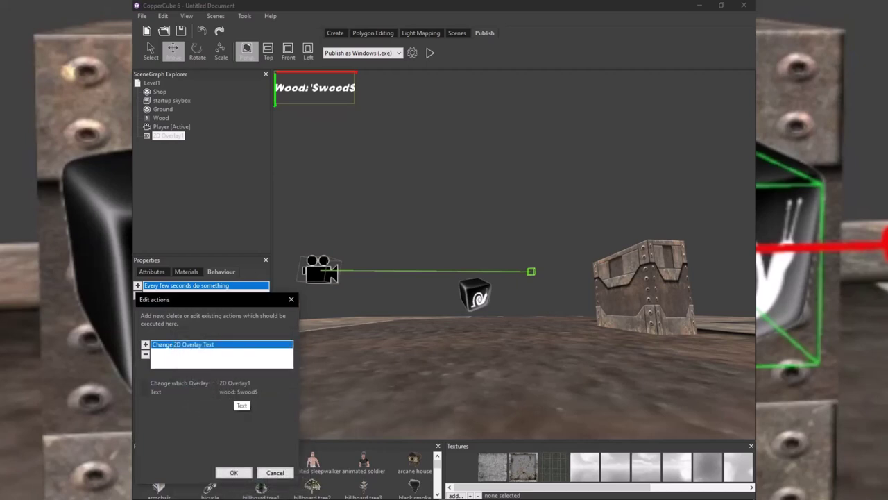
left_click(234, 472)
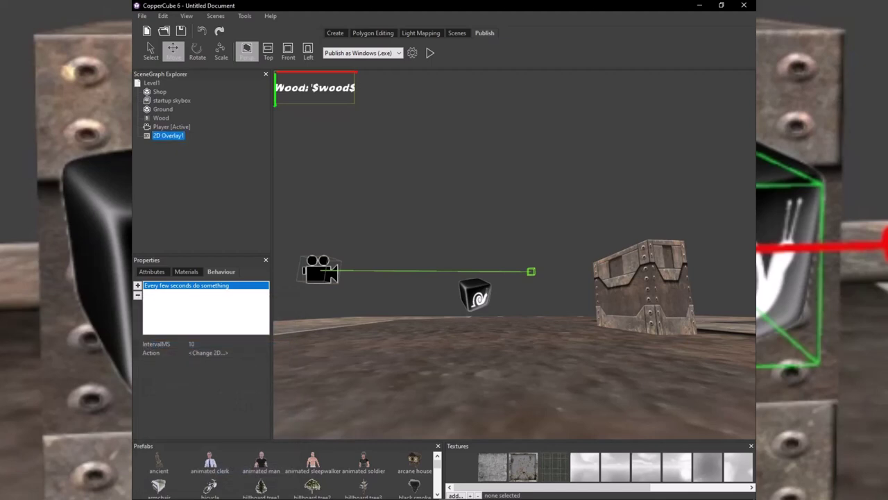
left_click(429, 52)
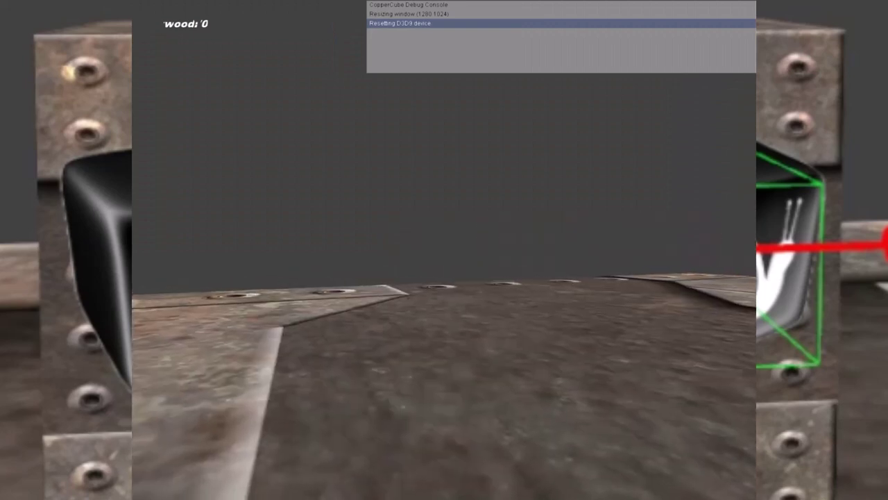
key("Escape")
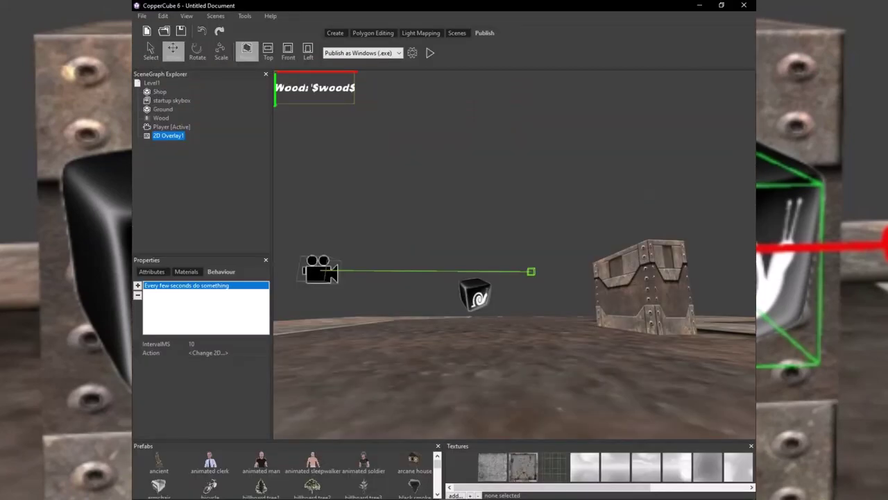
Change the label in the overlay text action to uppercase so the text is "WOOD: $wood$".
left_click(208, 352)
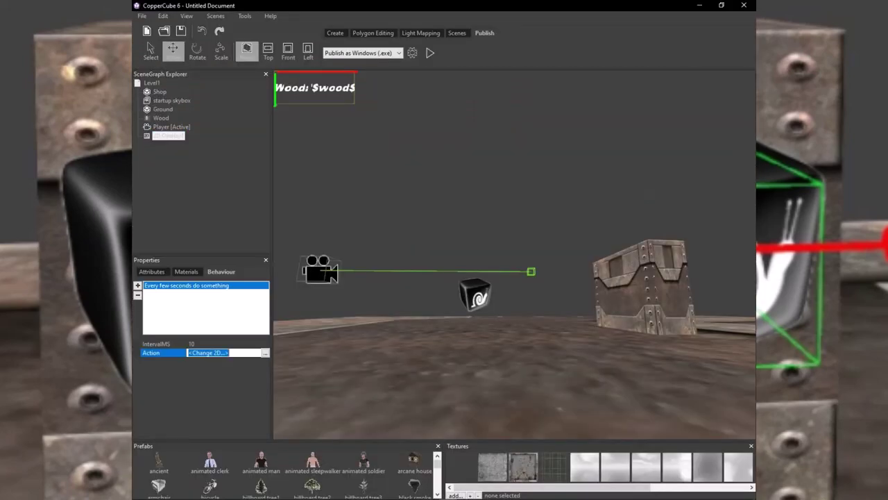
left_click(265, 353)
left_click(236, 393)
left_click(235, 392)
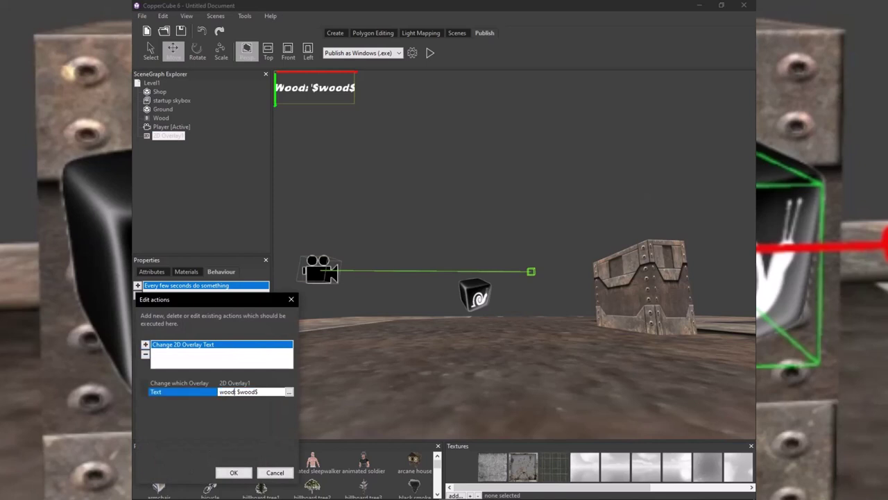
left_click_drag(234, 392, 208, 388)
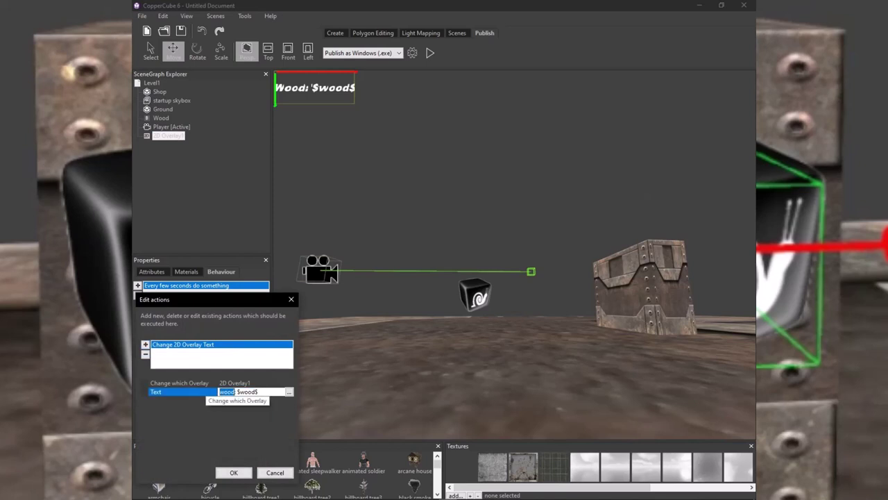
type("WWO")
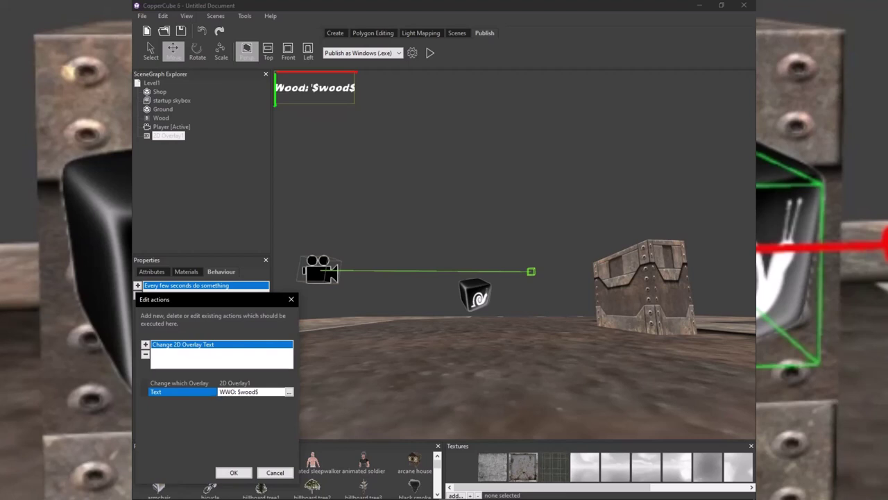
left_click_drag(235, 392, 211, 391)
type("WOOD")
left_click(234, 472)
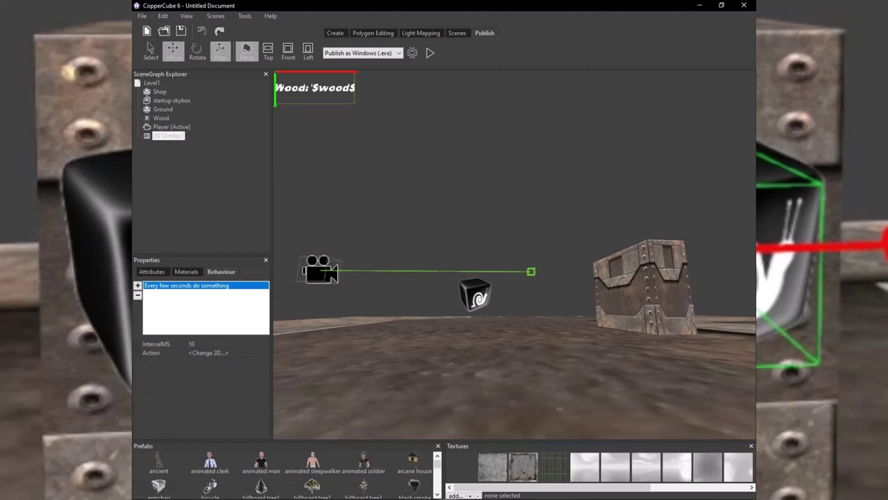
Widen the 2D overlay with the Scale tool to about 20.9 percent, and test-run the scene.
left_click(220, 51)
left_click_drag(357, 72, 377, 72)
left_click(430, 53)
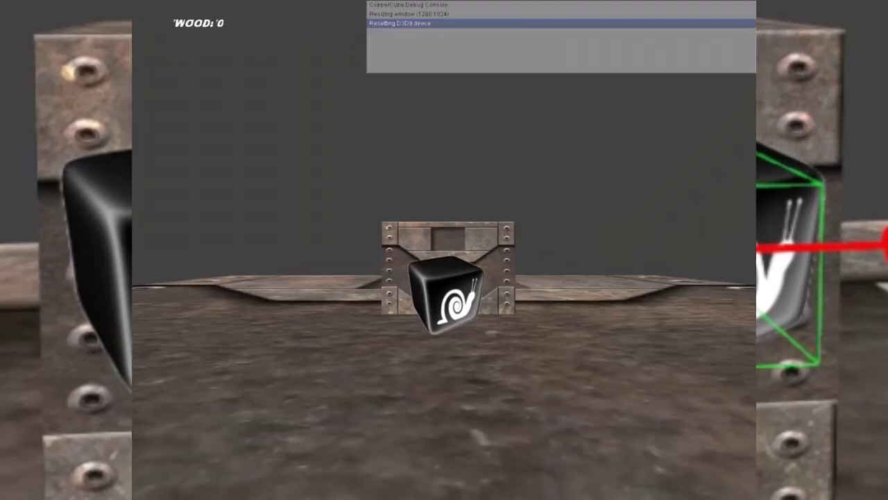
key("Escape")
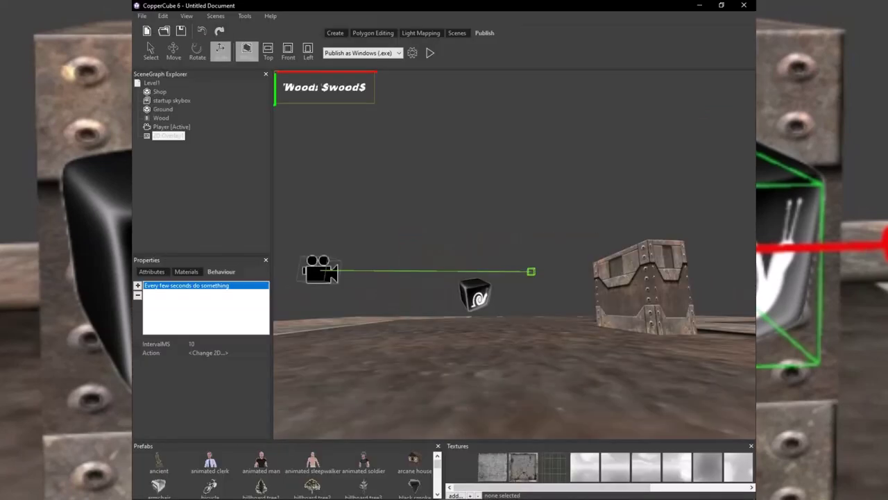
Open the font settings of 2D Overlay1 and choose the Bold font style.
left_click(152, 272)
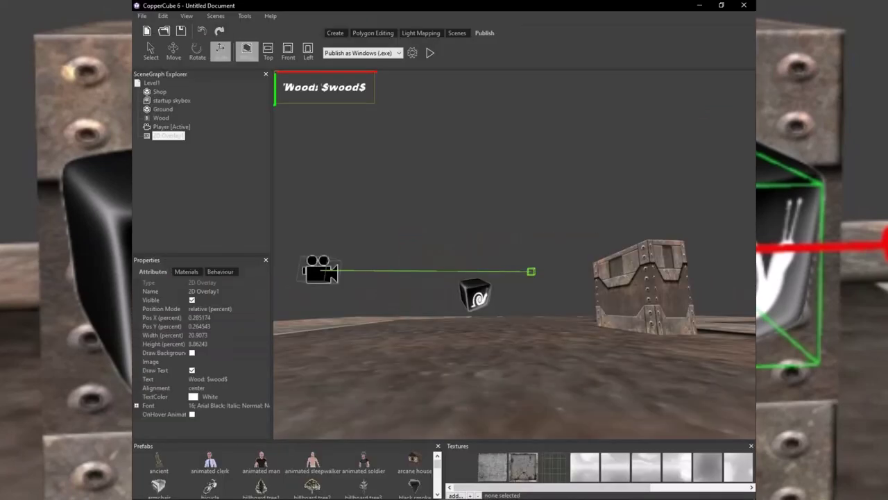
left_click(229, 405)
left_click(265, 405)
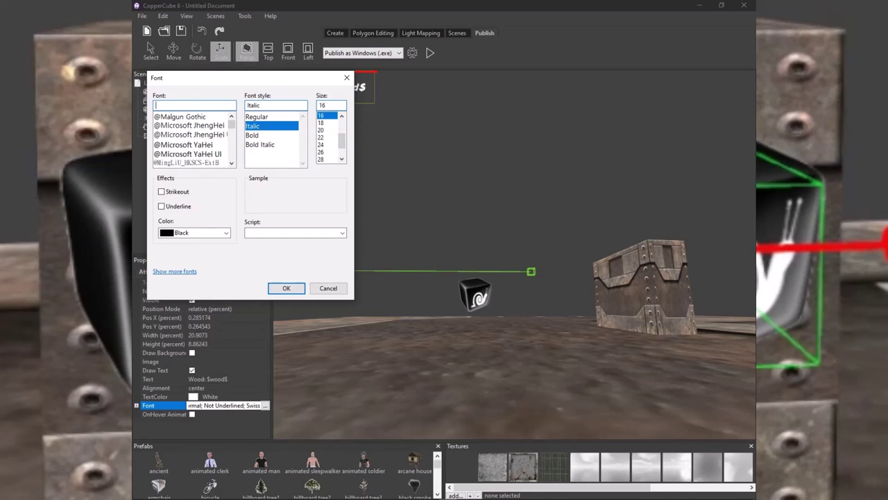
left_click(253, 135)
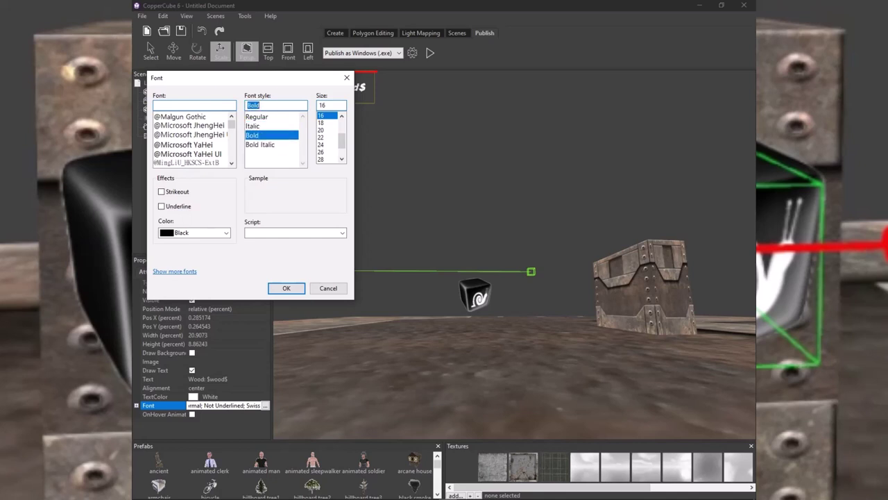
left_click(342, 233)
left_click(342, 233)
left_click(260, 145)
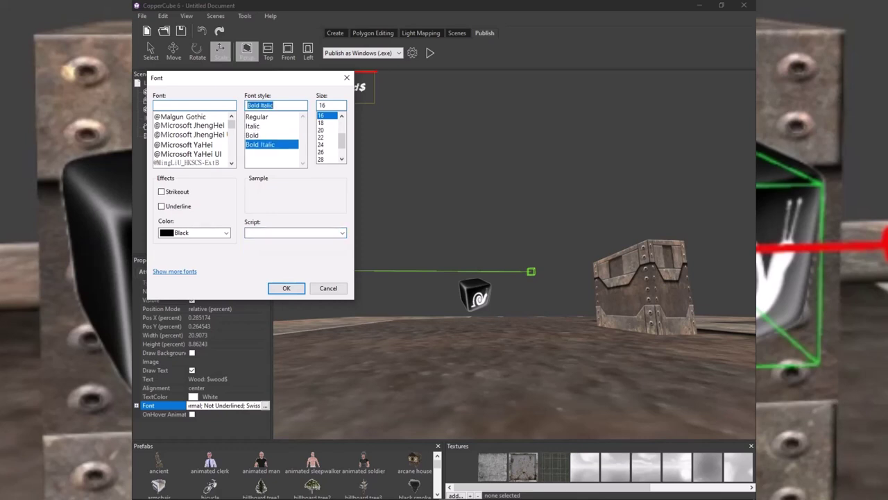
left_click(254, 127)
left_click(253, 136)
left_click(286, 288)
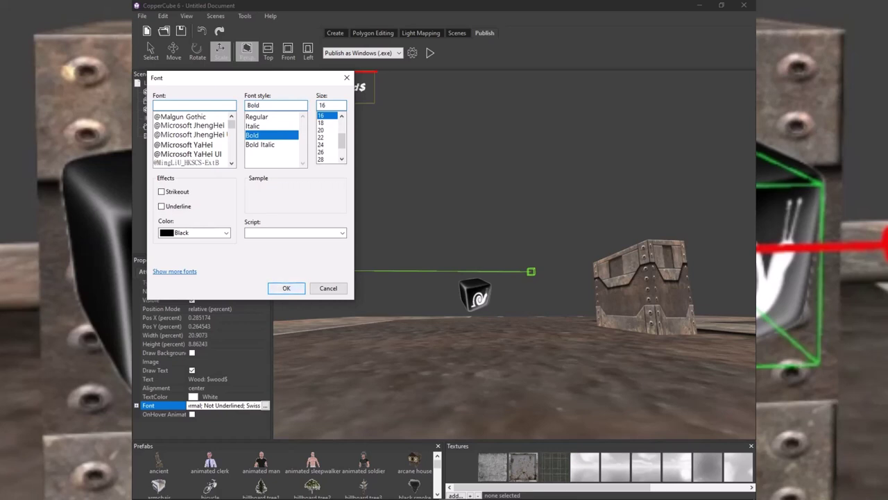
Set the font of the 2D overlay text to Impact and apply the font settings.
mouse_move(232, 124)
left_mouse_down()
mouse_move(232, 144)
mouse_move(232, 124)
mouse_move(232, 132)
left_mouse_up()
scroll(193, 139, "down", 5)
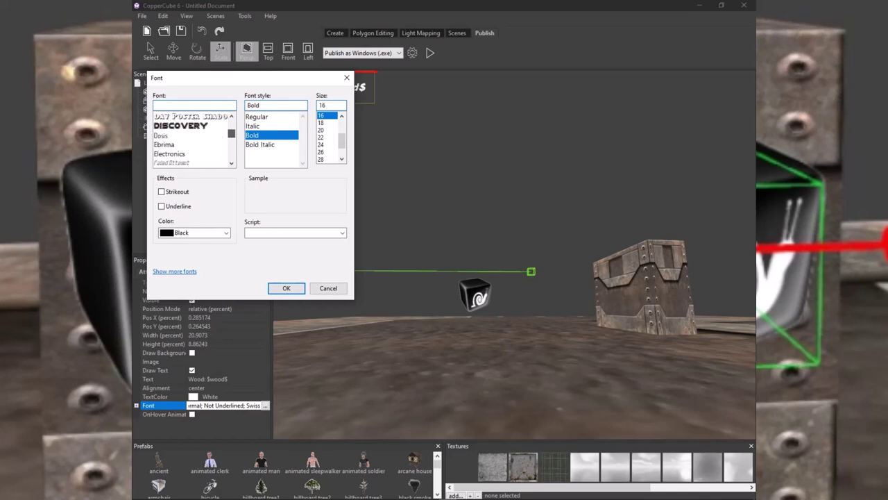
scroll(193, 139, "down", 10)
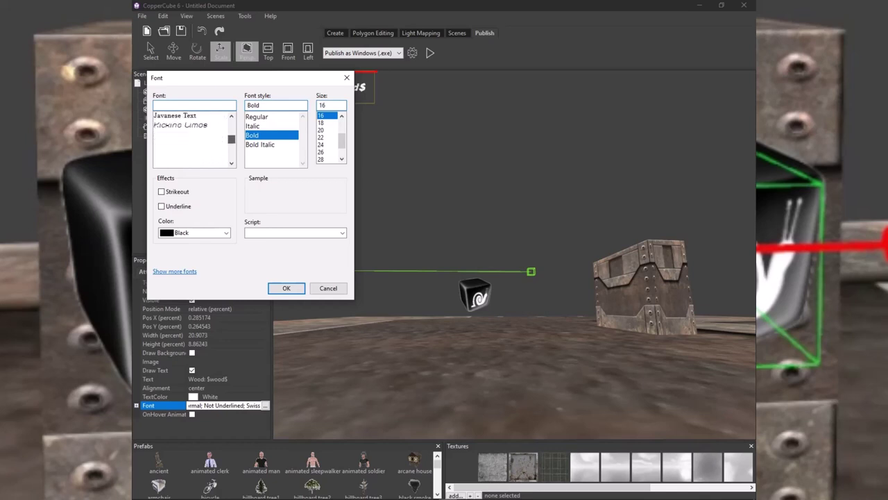
left_click_drag(232, 141, 232, 139)
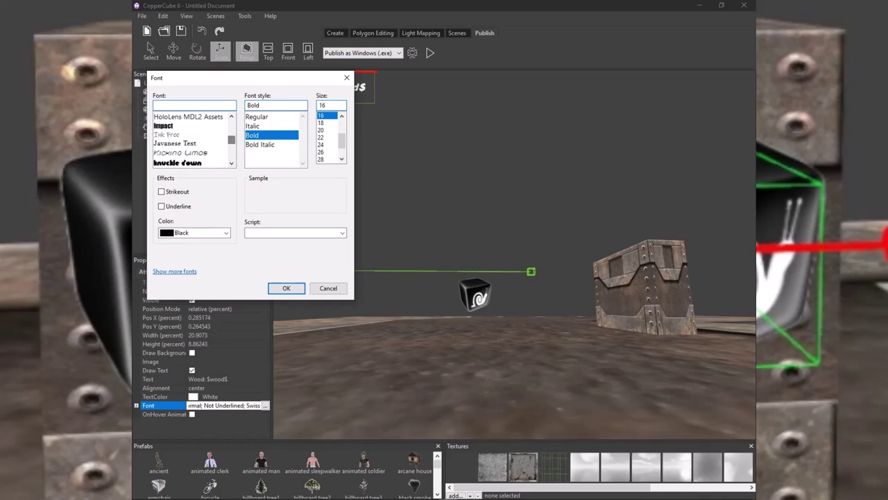
left_click(164, 125)
left_click(287, 288)
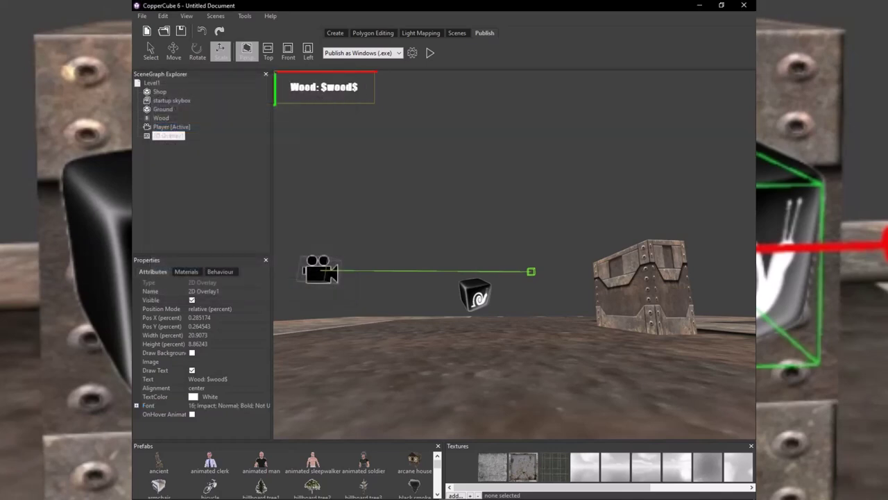
Shrink the 2D overlay to about 15.2 percent wide and 7.1 percent high, and test-run the scene.
left_click(430, 53)
left_click_drag(374, 103, 347, 97)
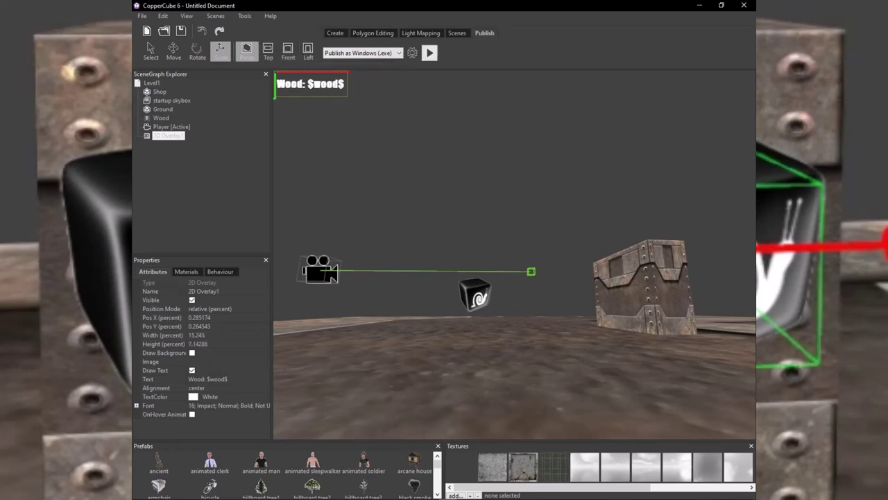
left_click(430, 52)
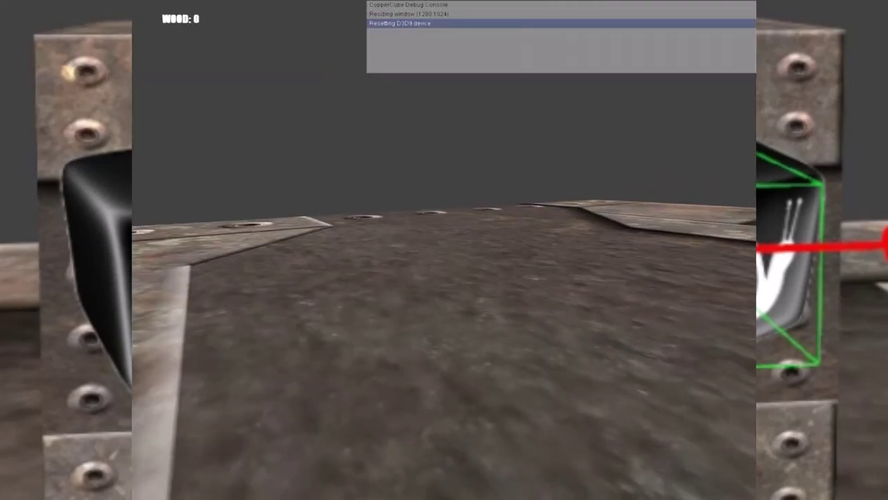
key("Escape")
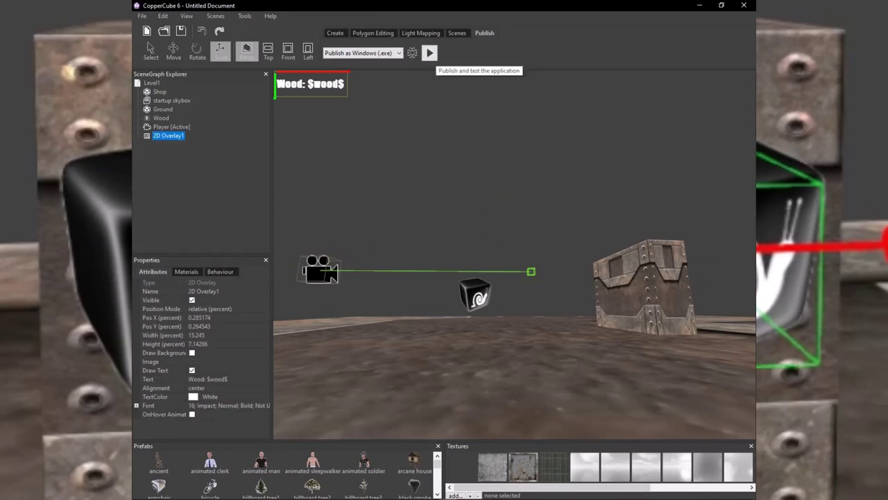
Delete the overlay text action from the Wood billboard's proximity behavior, and remove that behavior as well.
left_click(475, 293)
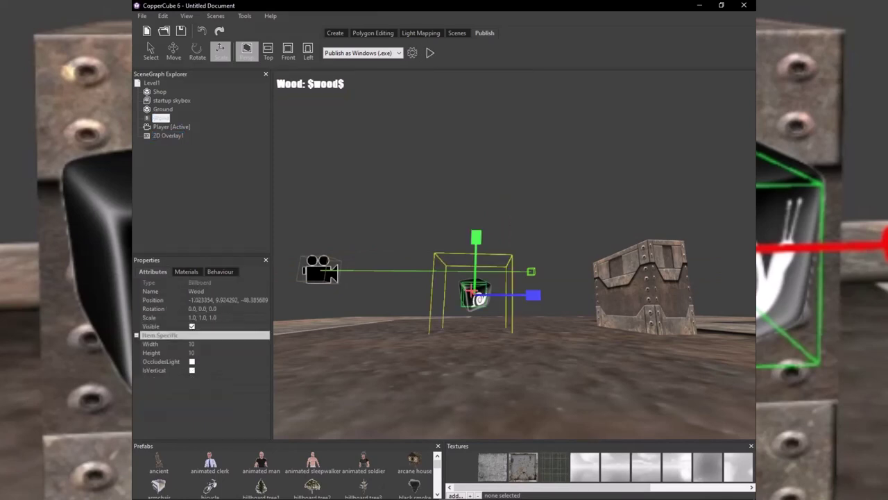
right_click_drag(475, 293, 476, 338)
left_click(221, 272)
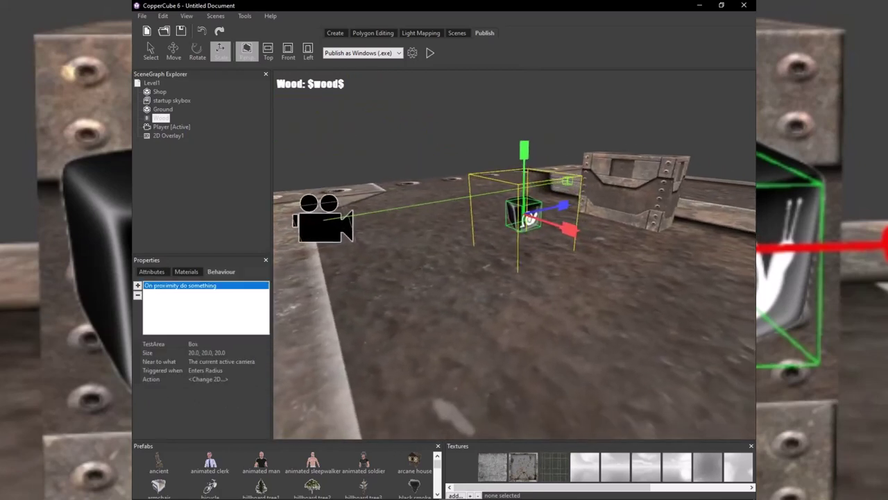
left_click(219, 379)
left_click(264, 378)
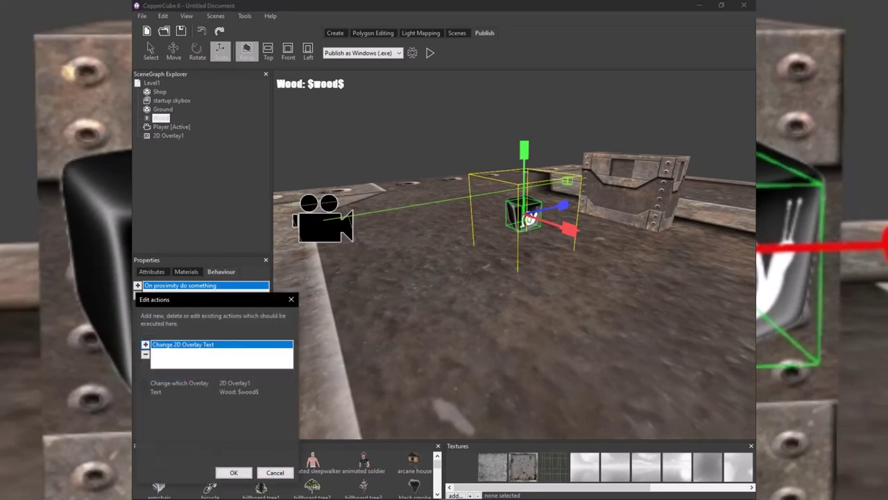
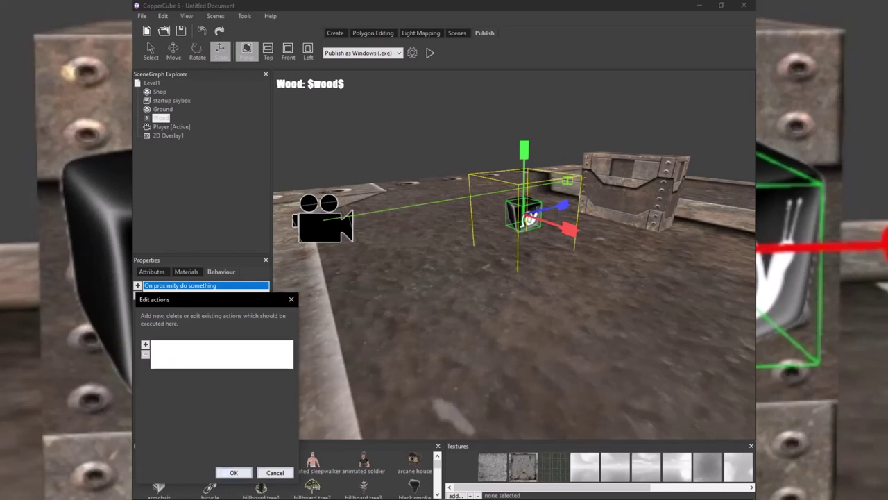
left_click(234, 472)
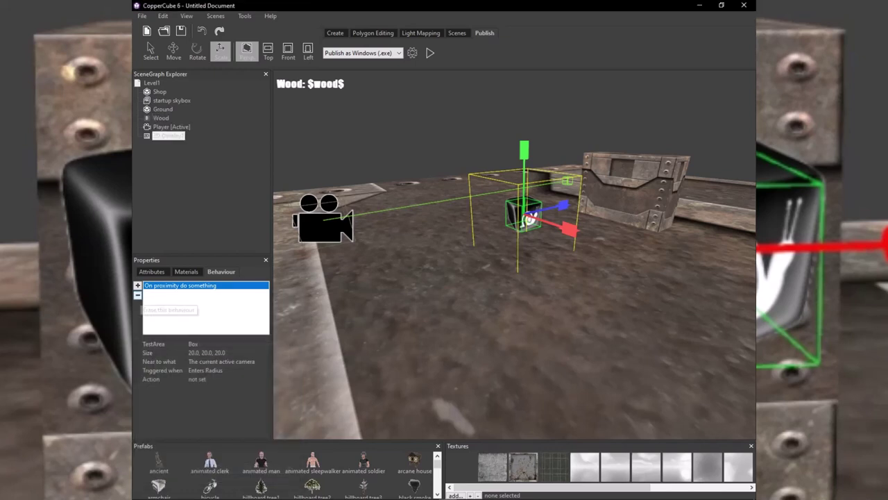
left_click(137, 295)
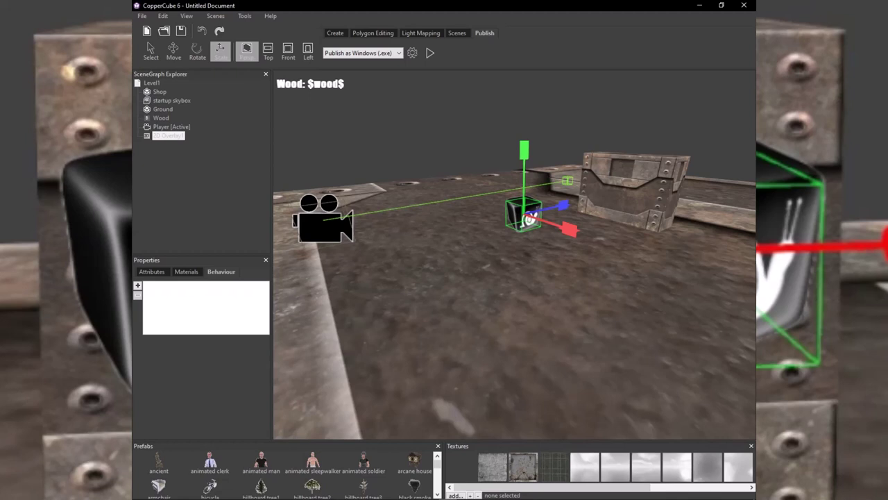
left_click(168, 136)
left_click(161, 117)
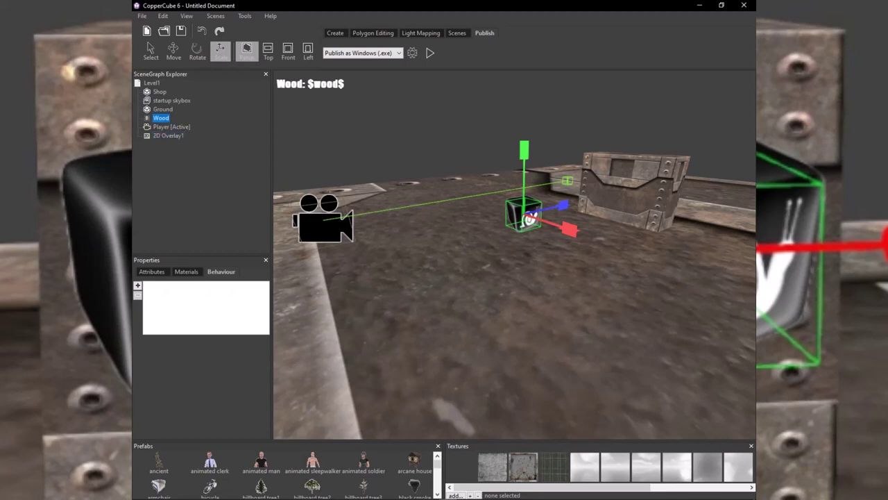
left_click(137, 285)
left_click_drag(515, 277, 525, 237)
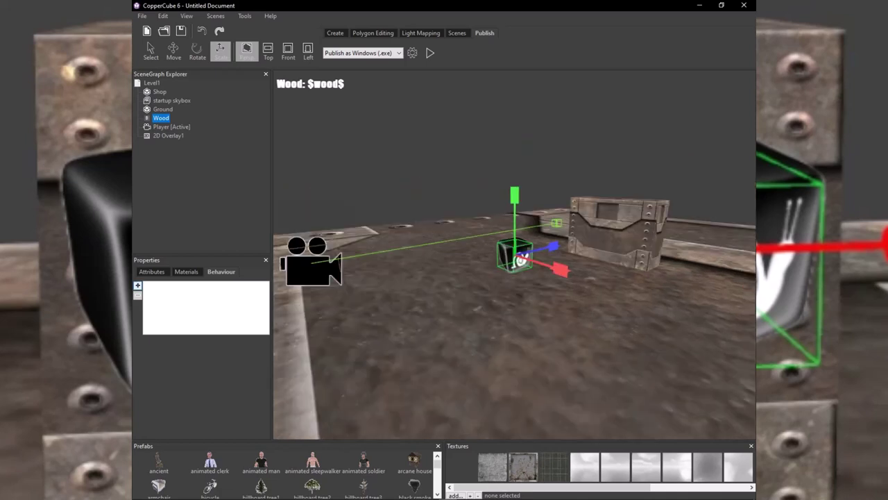
left_click(138, 286)
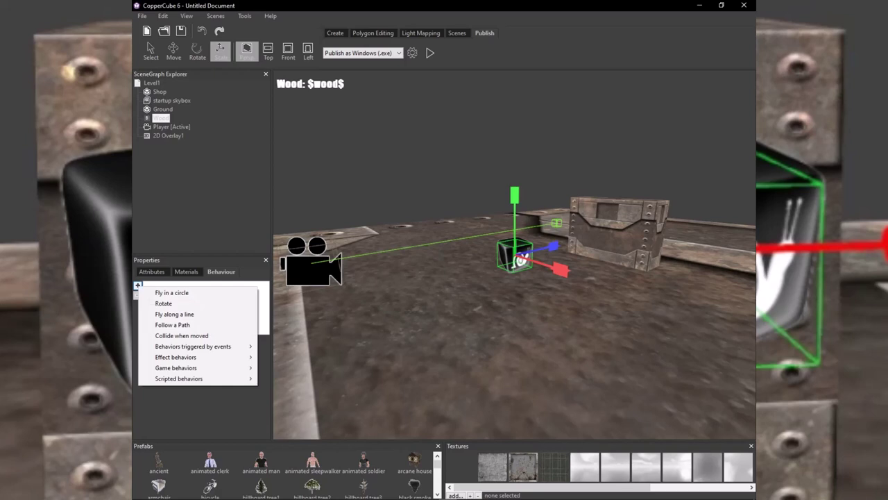
left_click(161, 118)
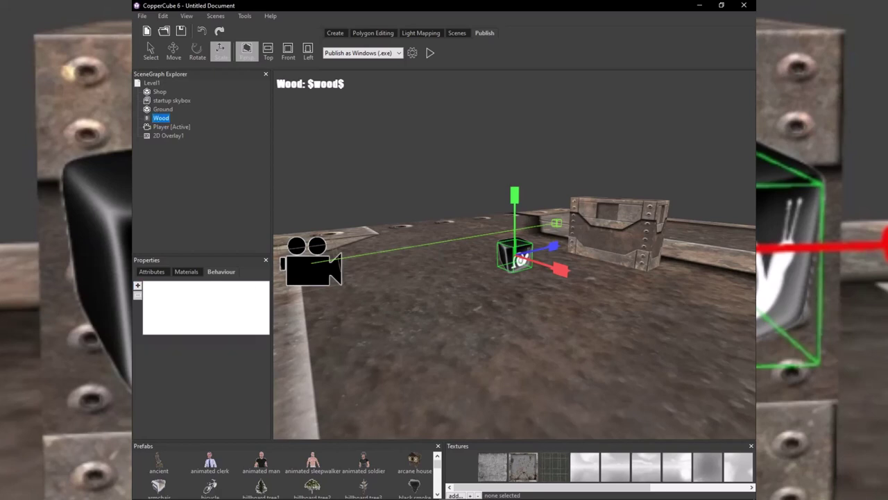
left_click(168, 136)
left_click(171, 127)
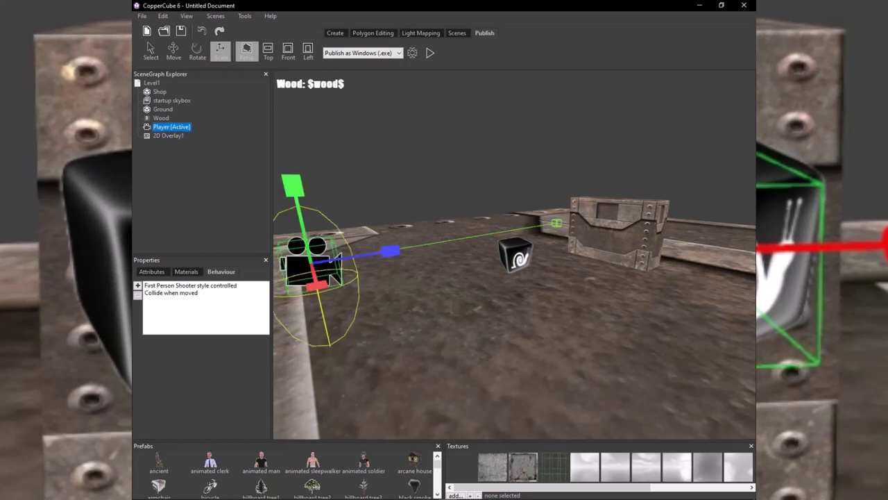
Add an "On proximity do something" behavior to the Wood billboard.
left_click(161, 118)
left_click(138, 285)
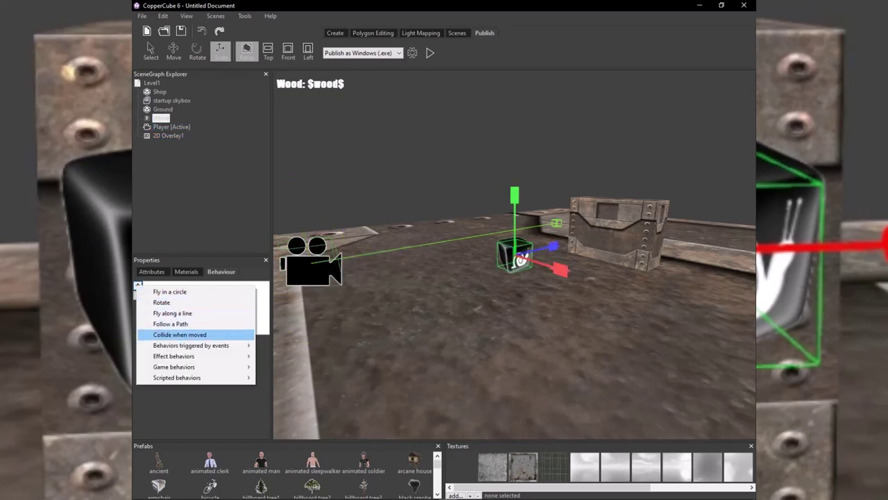
mouse_move(191, 346)
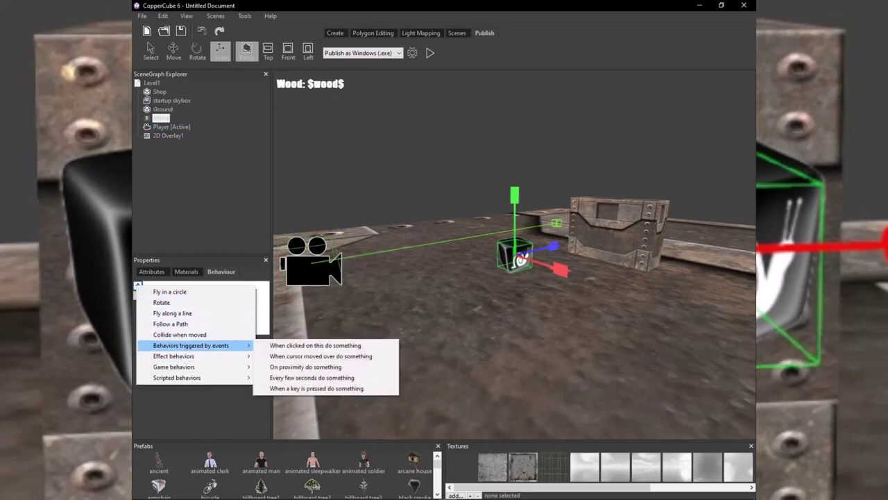
left_click(305, 366)
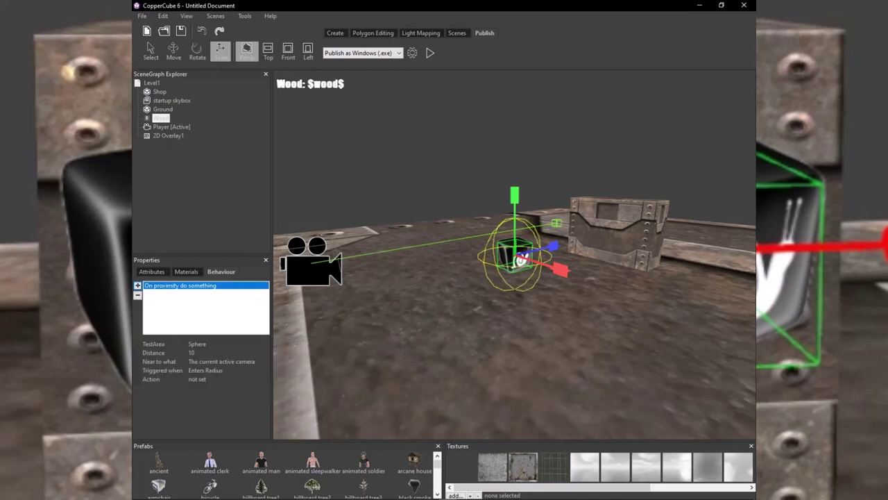
Set the test area of the Wood billboard's proximity behavior to Box.
left_click(222, 361)
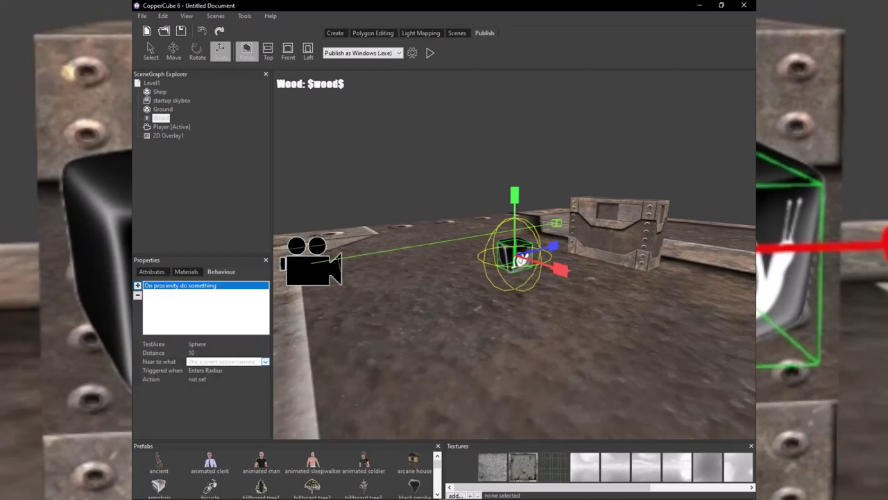
left_click(265, 361)
left_click(224, 369)
left_click(222, 344)
left_click(265, 344)
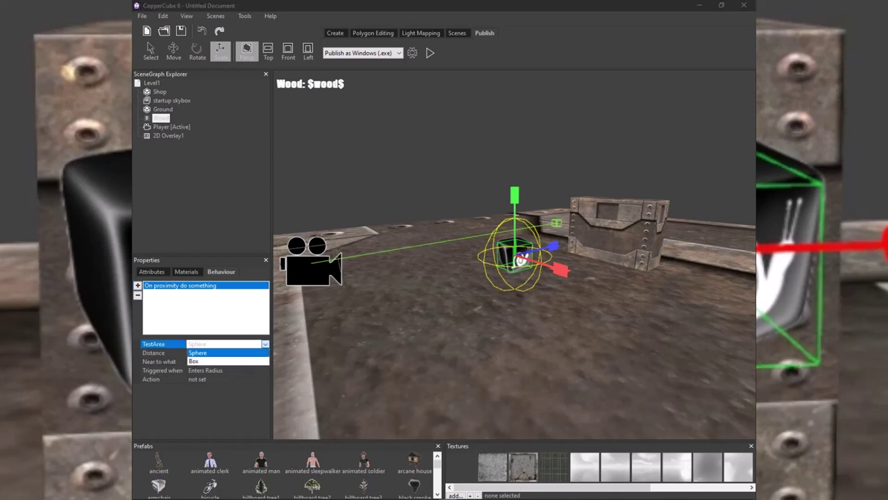
left_click(223, 353)
left_click(222, 353)
left_click(222, 352)
left_click(222, 344)
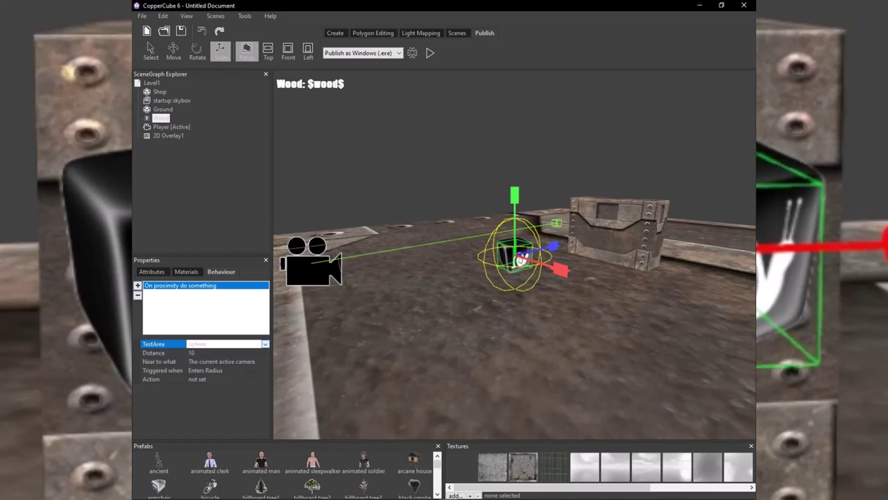
left_click(265, 344)
left_click(223, 362)
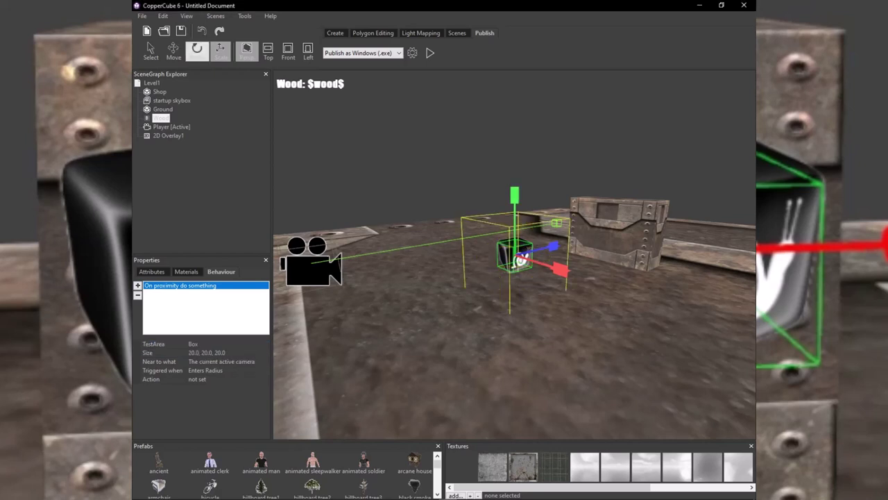
Raise the Wood billboard slightly with the Move tool so its proximity box sits higher above the ground.
left_click(174, 52)
left_click_drag(515, 200, 515, 198)
left_click(227, 361)
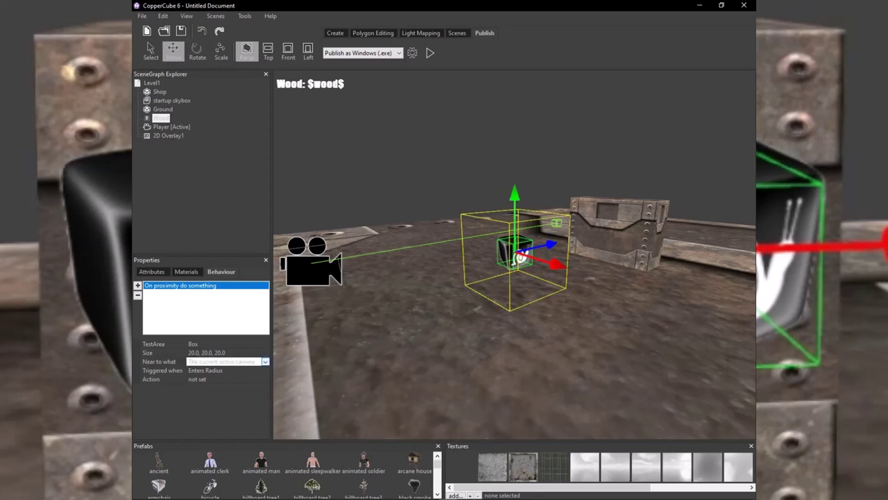
Add a "Set or Change a Variable" action to the Wood billboard's proximity behavior.
left_click(222, 380)
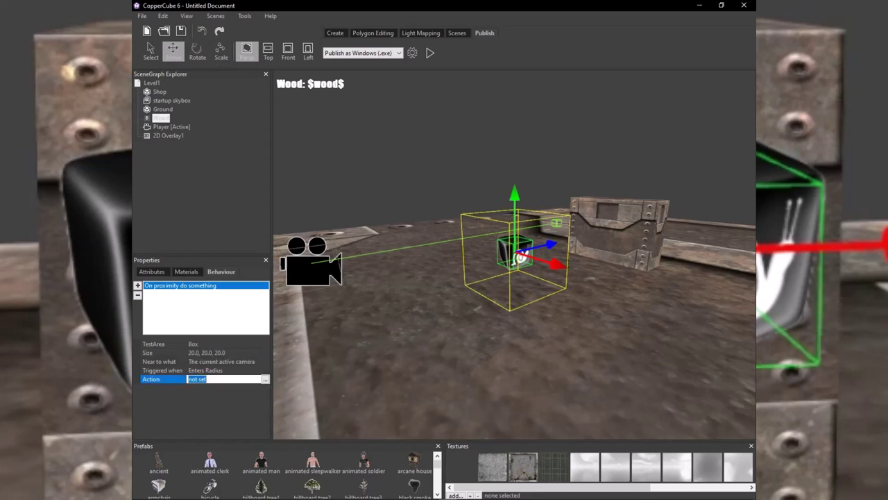
left_click(265, 379)
left_click(146, 344)
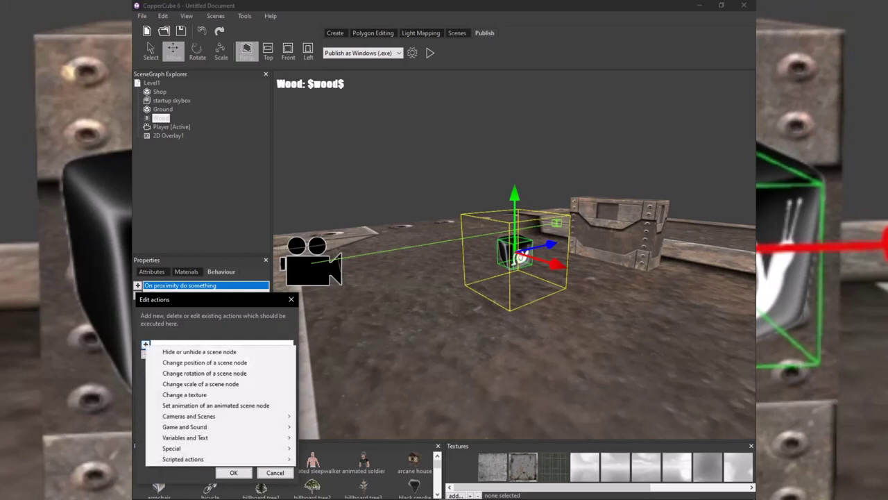
mouse_move(208, 437)
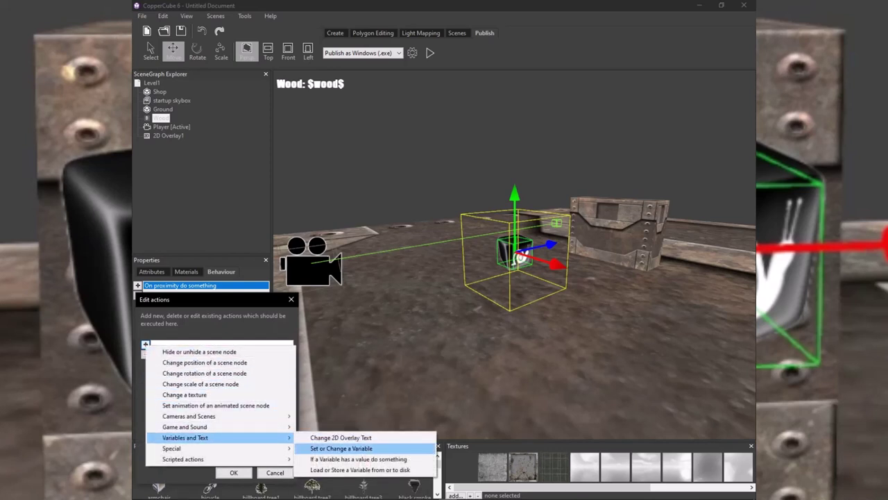
left_click(341, 449)
Configure the variable action to add 1 to the variable wood, and confirm the action list.
left_click(250, 383)
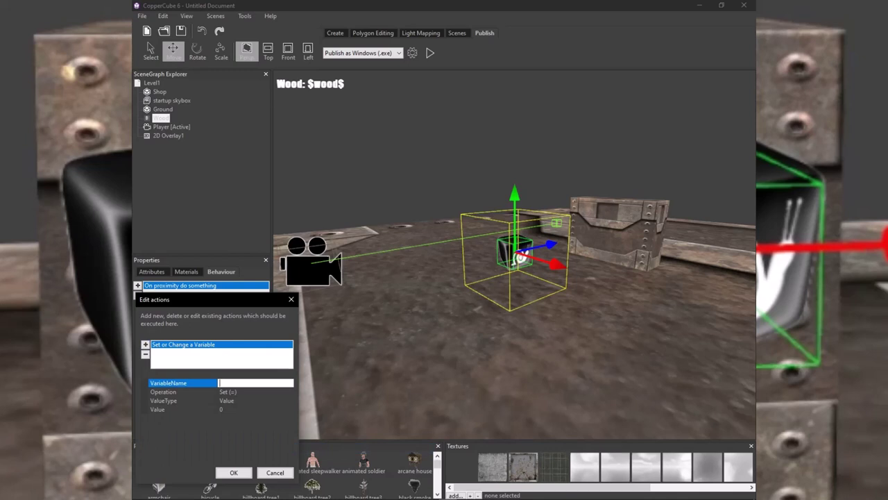
type("wood")
left_click(243, 392)
left_click(243, 392)
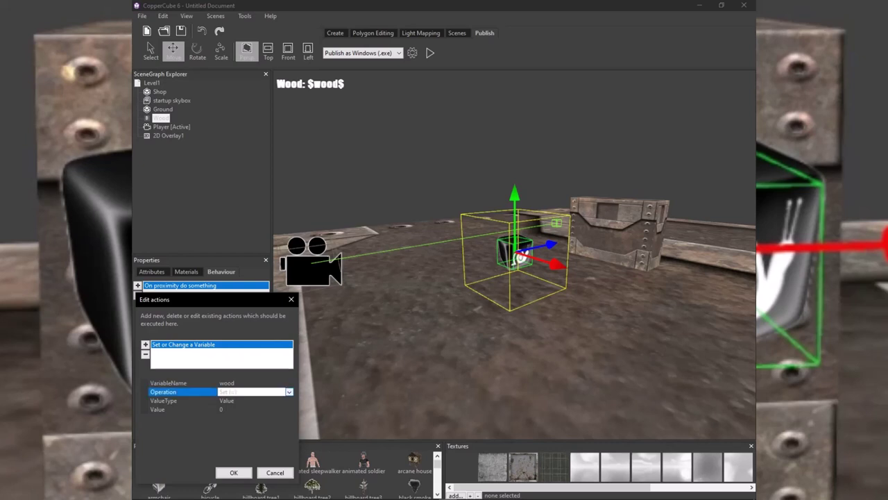
left_click(289, 392)
left_click(231, 409)
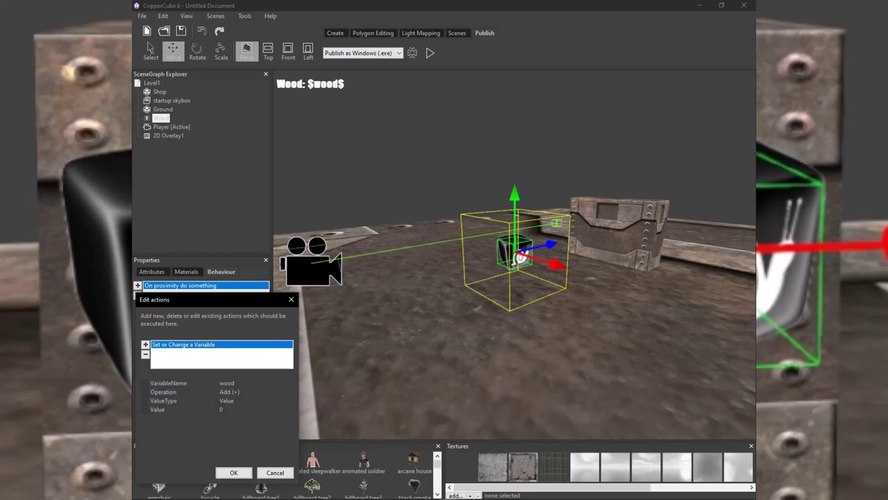
left_click(230, 409)
type("1")
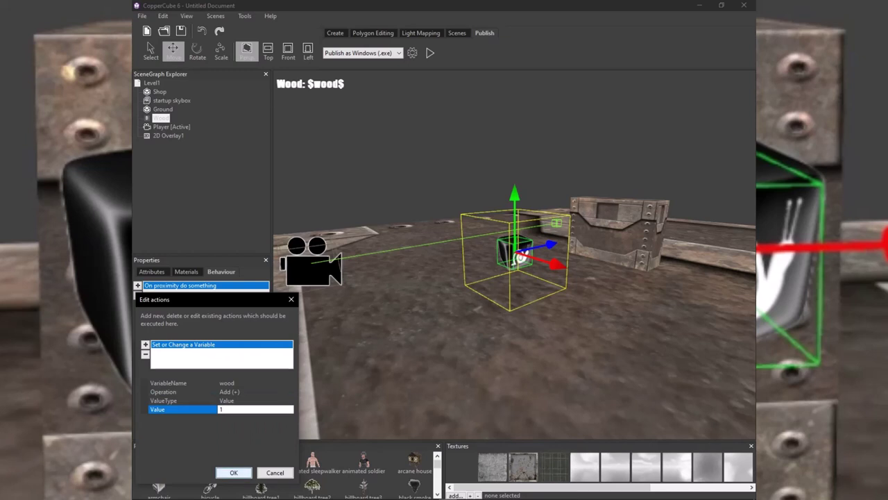
left_click(234, 473)
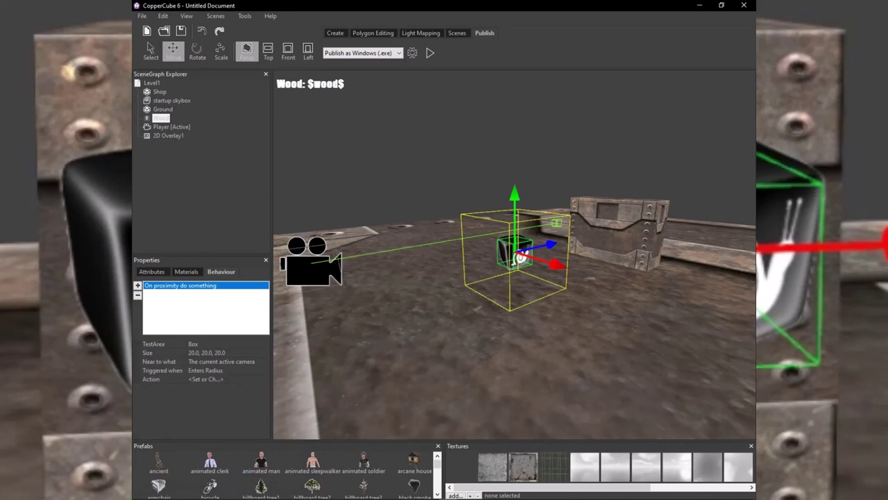
Add a "Delete a scene node" action after the variable action in the Wood billboard's proximity behavior.
left_click(137, 286)
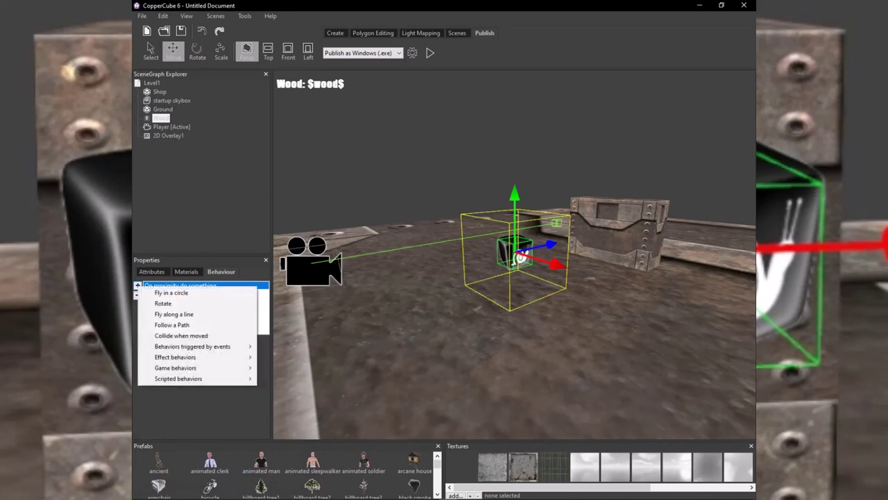
left_click(199, 201)
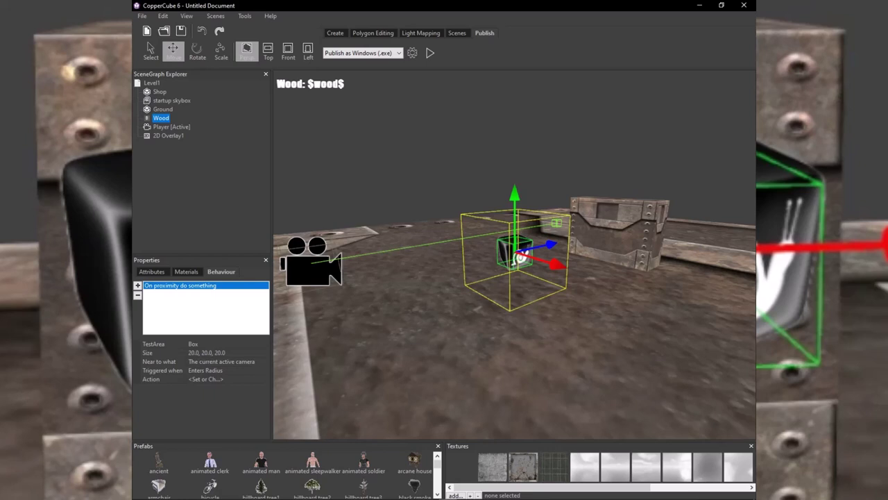
left_click(206, 380)
left_click(266, 380)
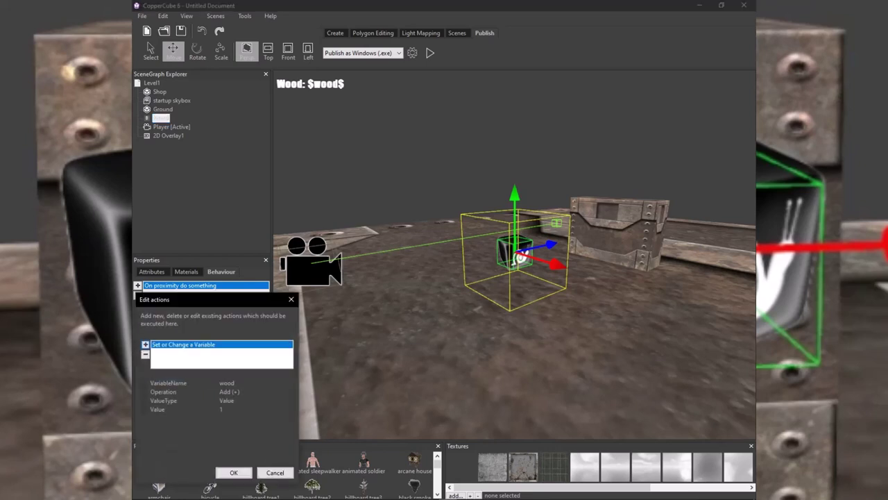
left_click(145, 344)
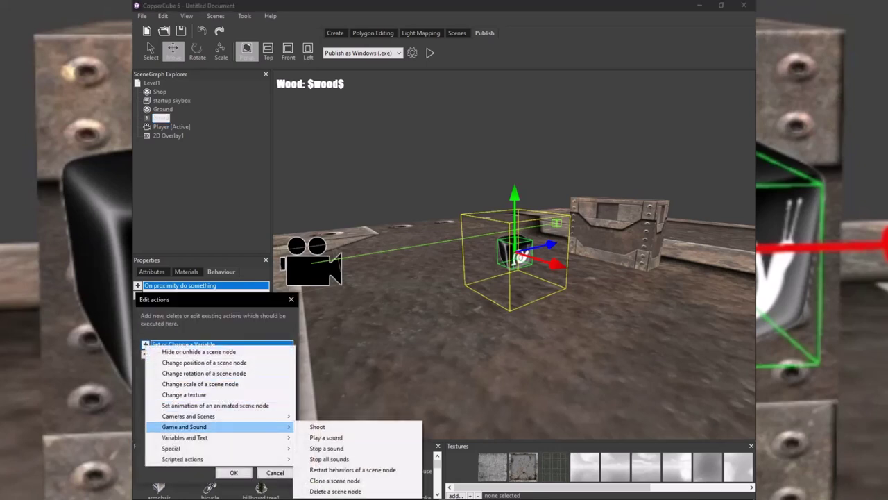
mouse_move(208, 437)
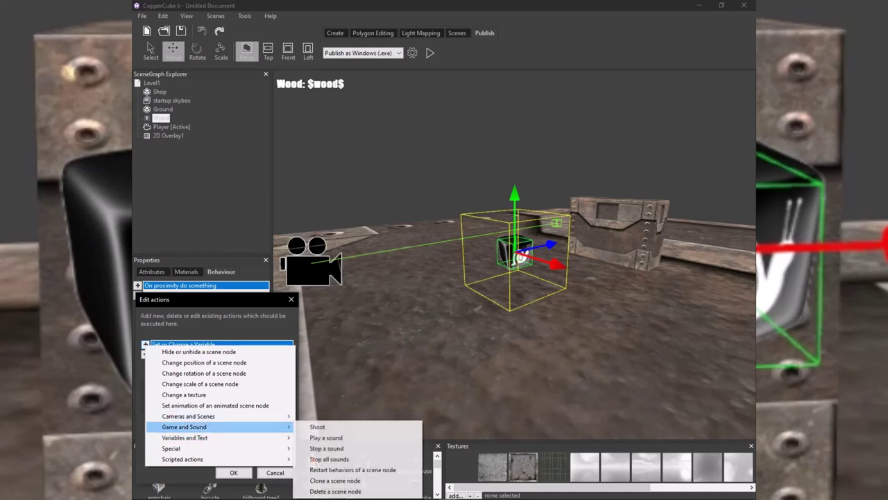
left_click(326, 491)
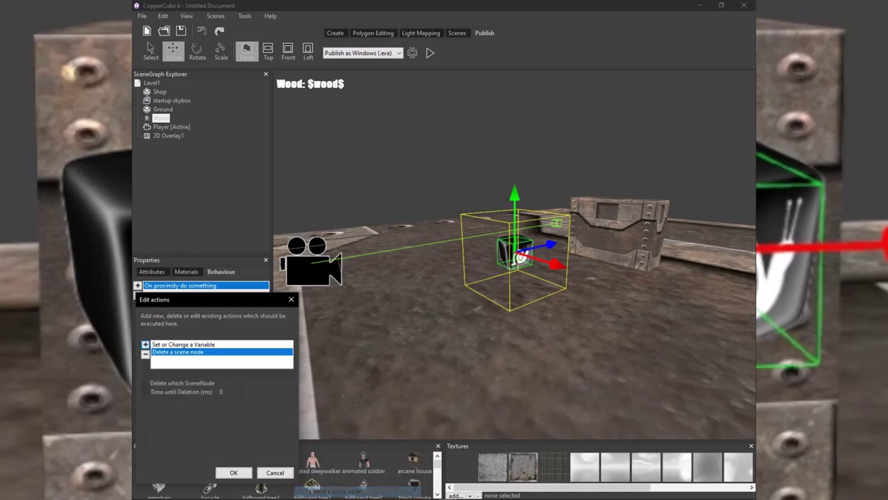
Choose Wood as the scene node the proximity behavior's delete action removes, and confirm the action list.
mouse_move(257, 383)
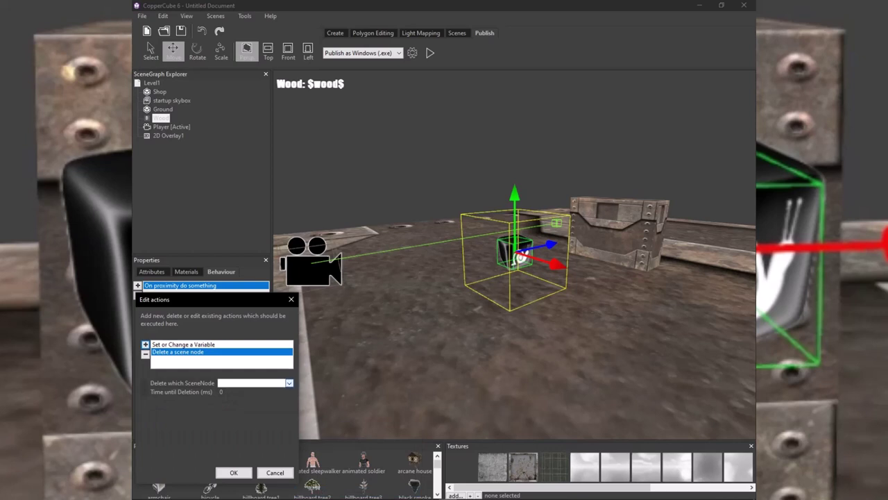
left_click(289, 383)
left_click(238, 399)
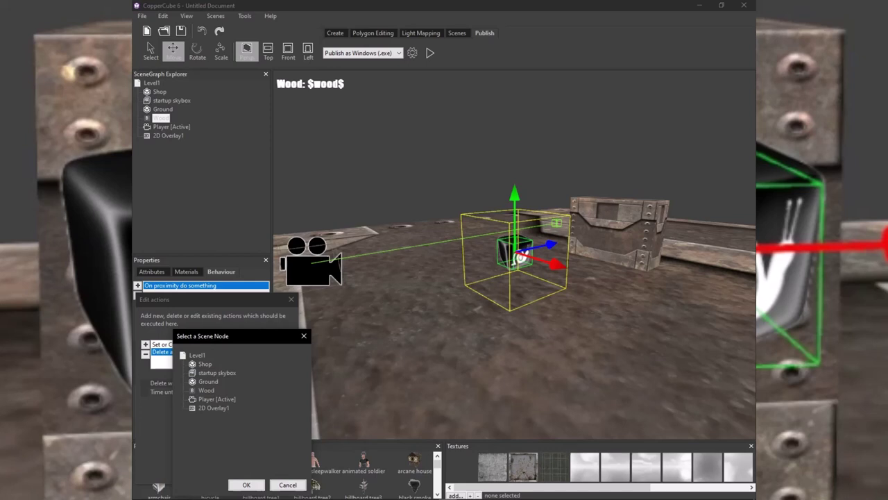
left_click(206, 390)
left_click(246, 485)
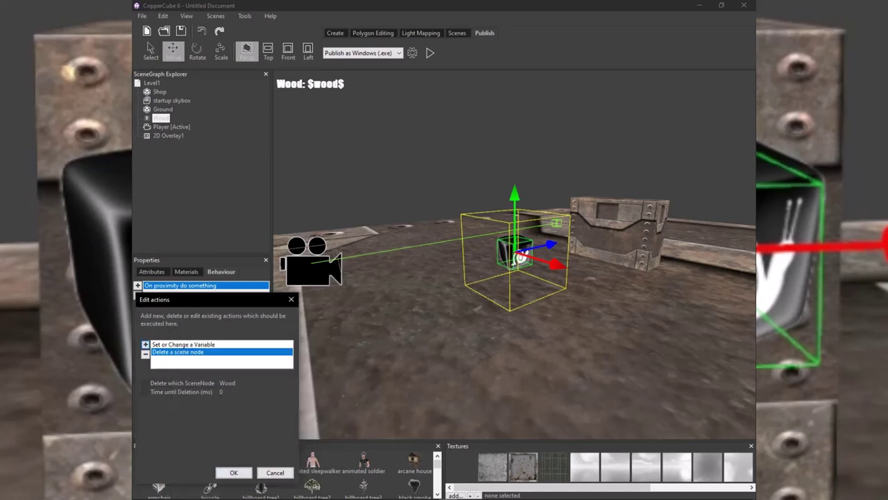
left_click(234, 473)
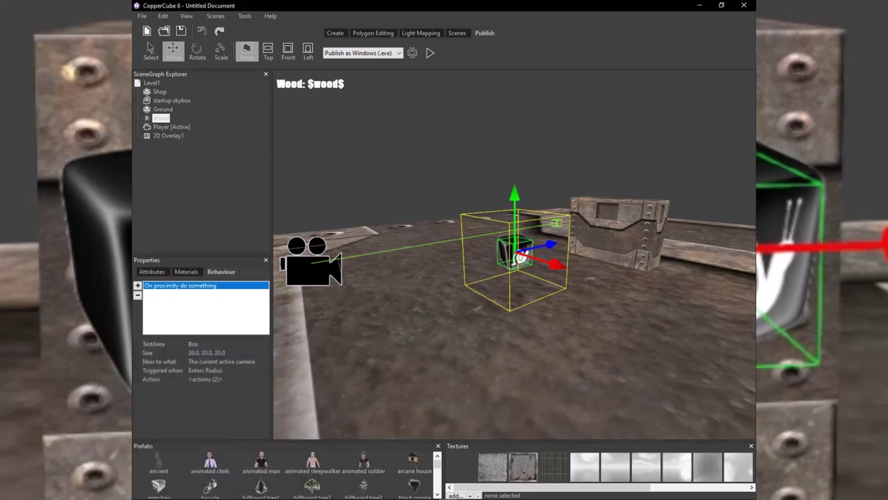
Test-run the game by walking into the Wood pickup and around the scene, and exit back to the editor.
left_click(430, 52)
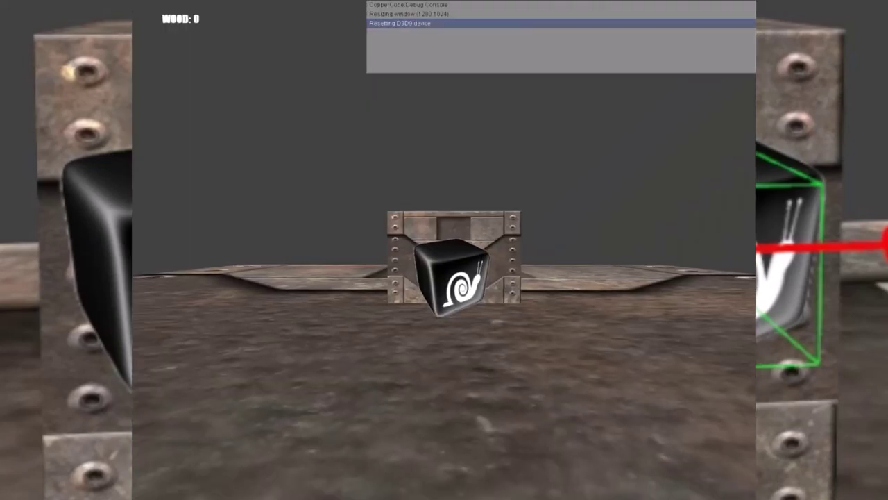
key("w")
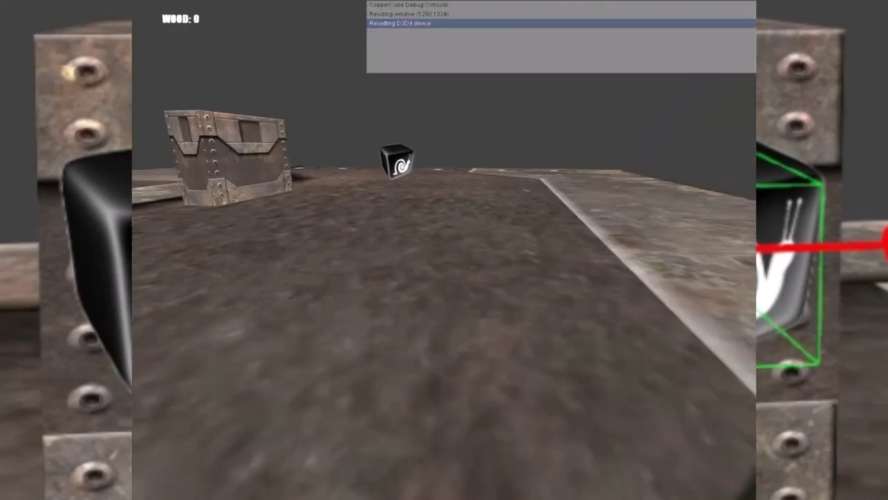
key("w")
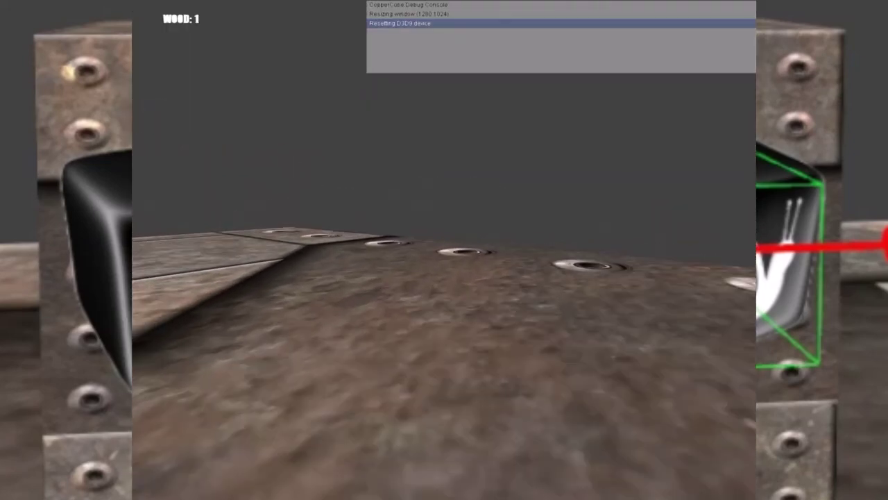
key("w")
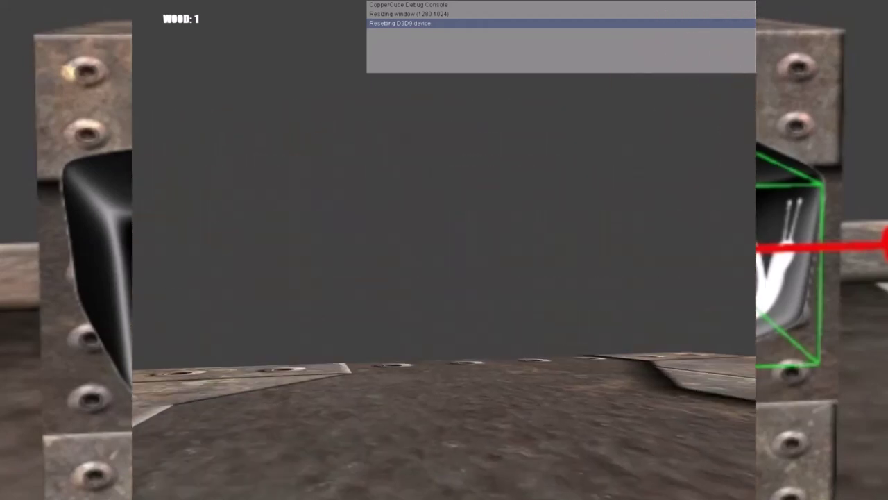
key("w")
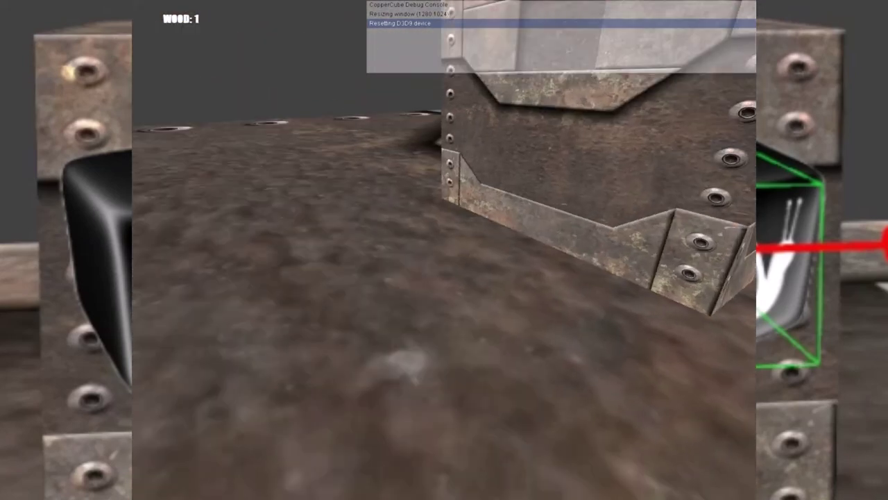
key("w")
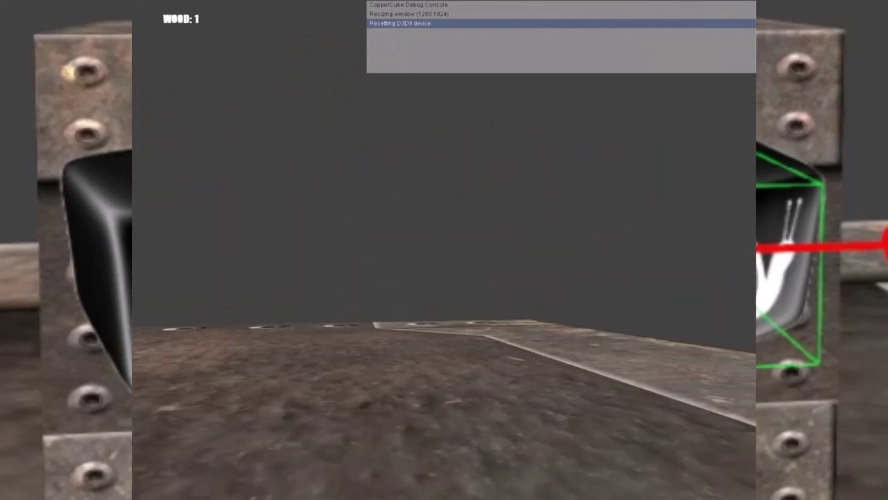
key("Escape")
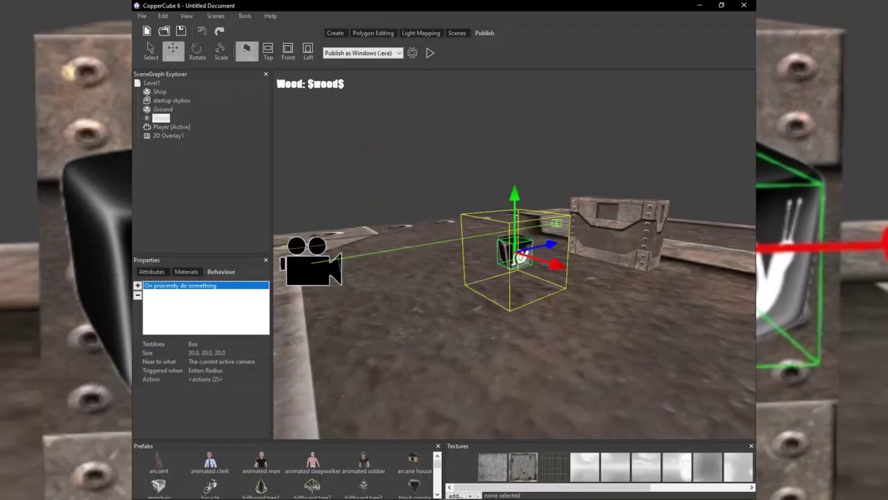
Scale the Wood billboard down to roughly half its size and lower it closer to the ground.
left_click(193, 344)
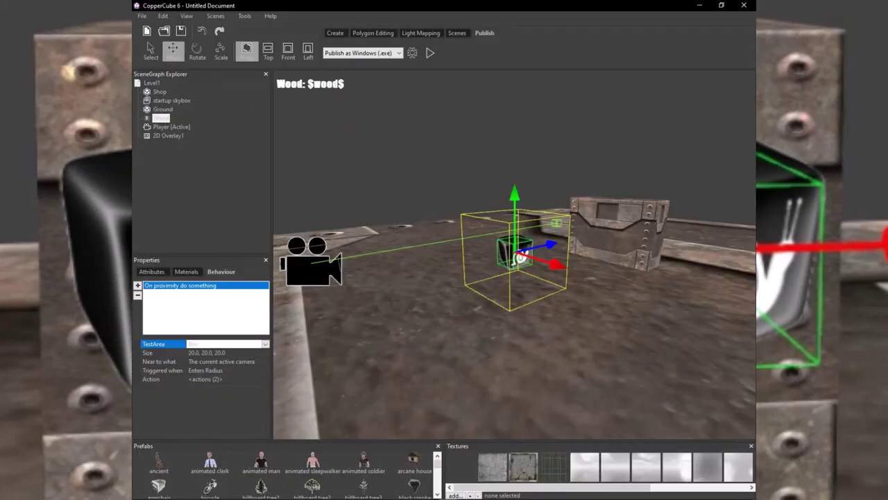
left_click_drag(514, 195, 514, 218)
left_click(220, 52)
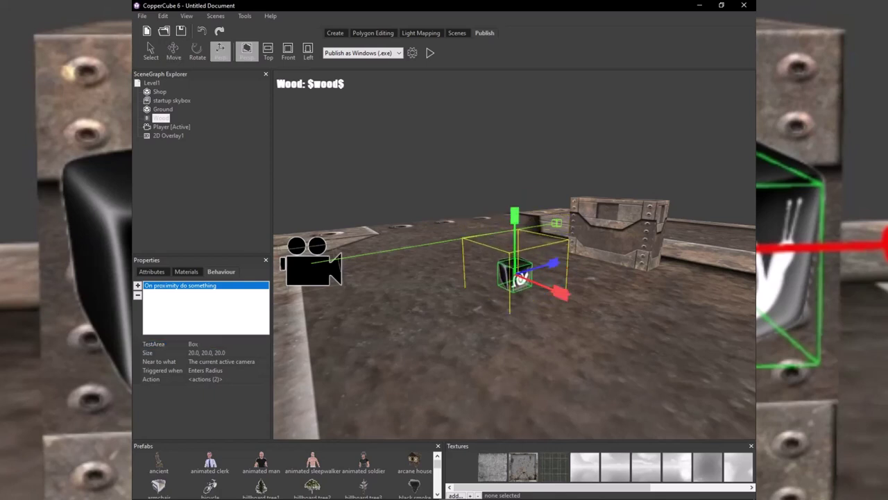
left_click_drag(554, 263, 534, 270)
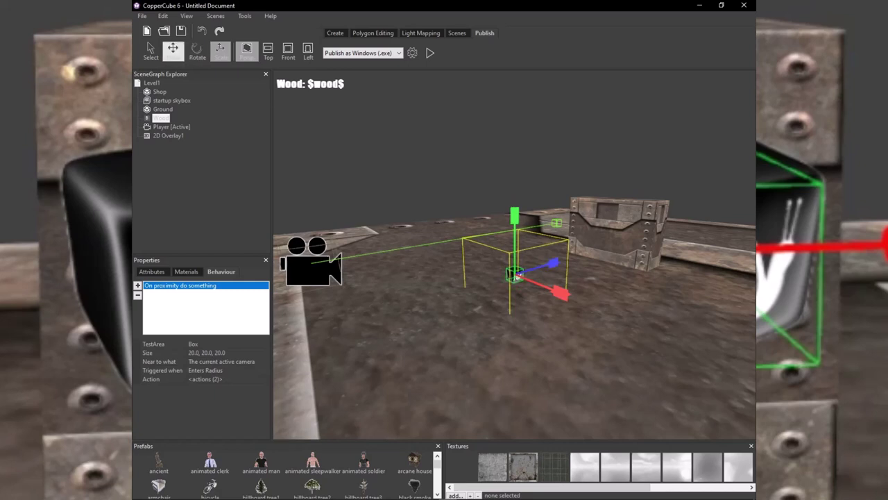
left_click(174, 52)
left_click_drag(515, 219, 514, 223)
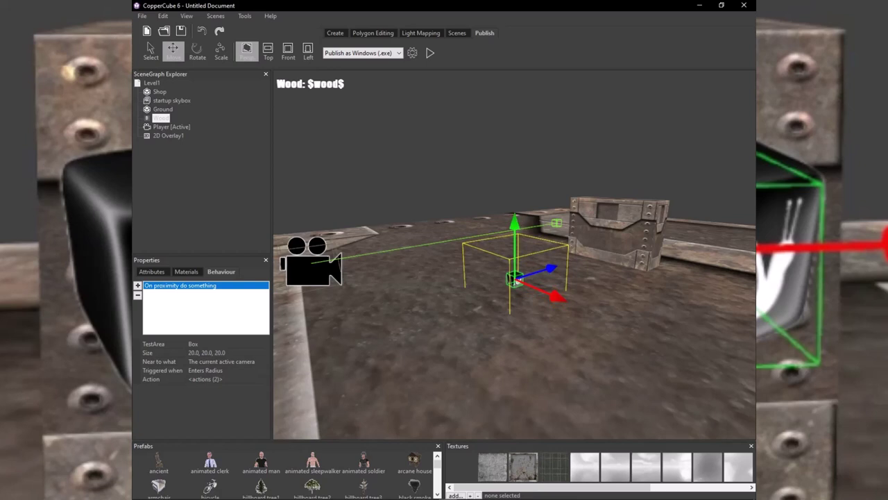
right_click_drag(514, 279, 508, 306)
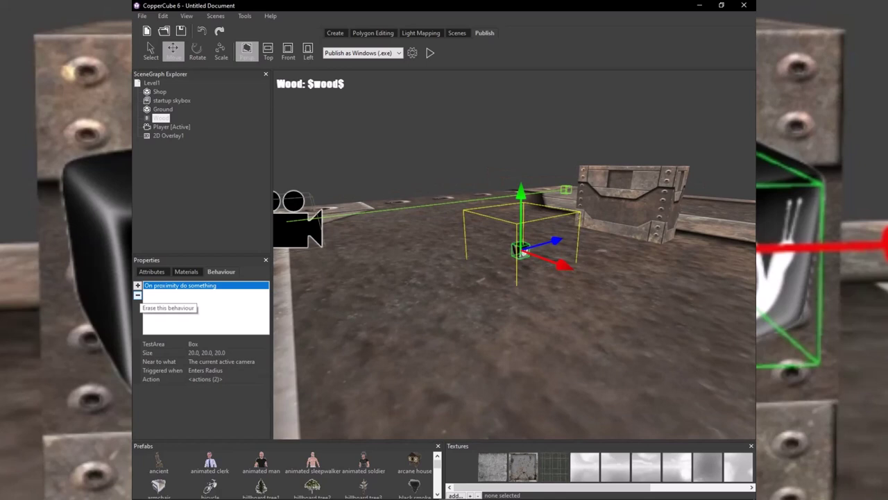
Replace the Wood billboard's proximity behavior with a "When clicked on this do something" behavior.
left_click(138, 295)
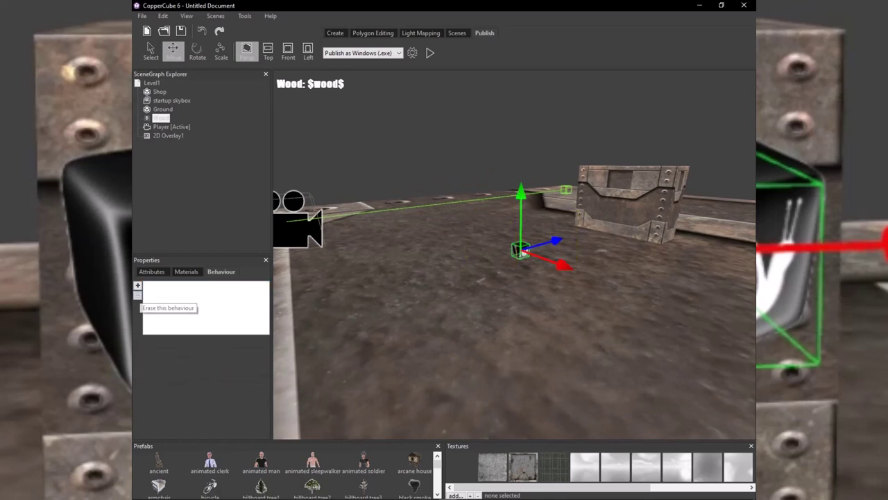
left_click(138, 285)
mouse_move(190, 345)
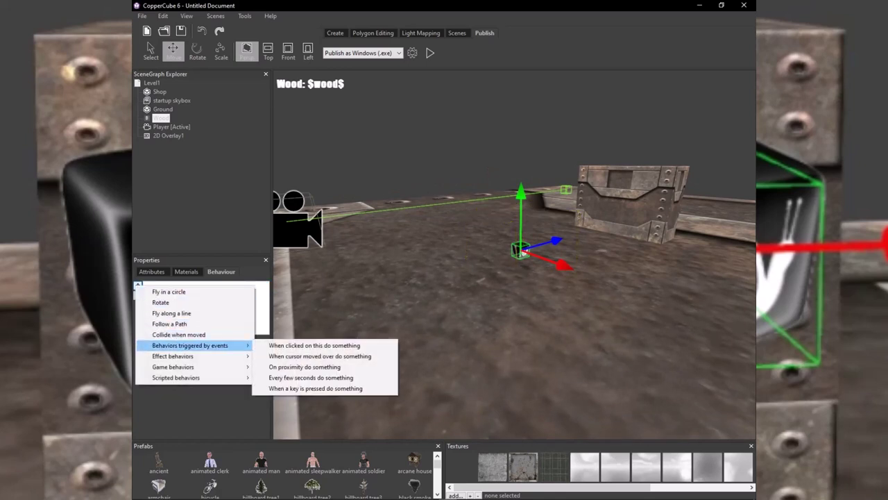
left_click(291, 343)
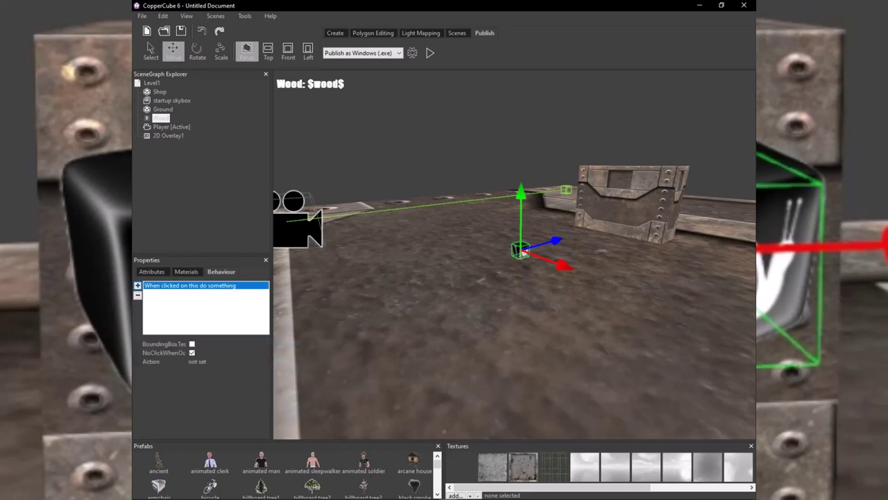
Add a "Set or Change a Variable" action to the Wood billboard's click behavior.
left_click(198, 361)
left_click(264, 362)
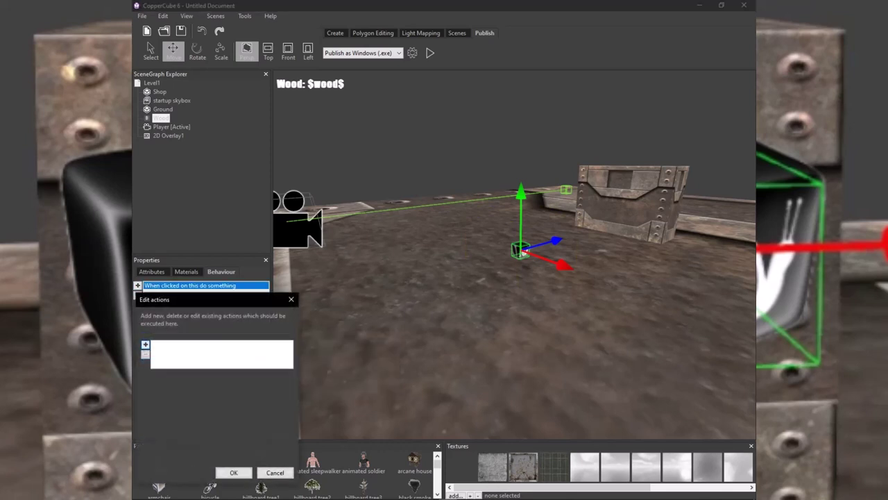
left_click(146, 345)
mouse_move(209, 437)
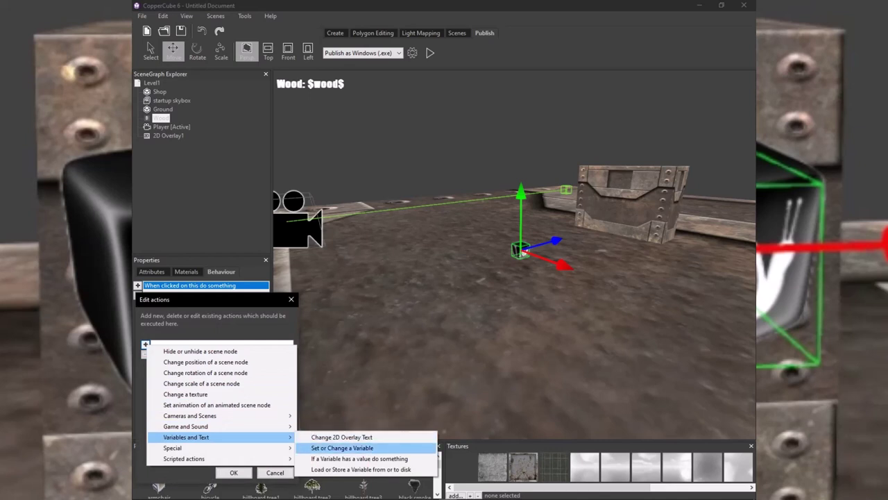
left_click(342, 448)
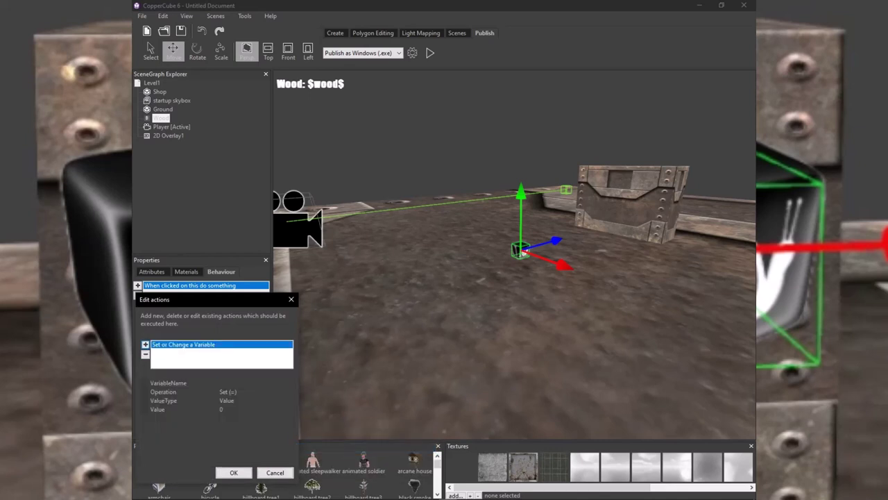
Configure the click behavior's variable action to add 1 to the variable wood.
left_click(240, 383)
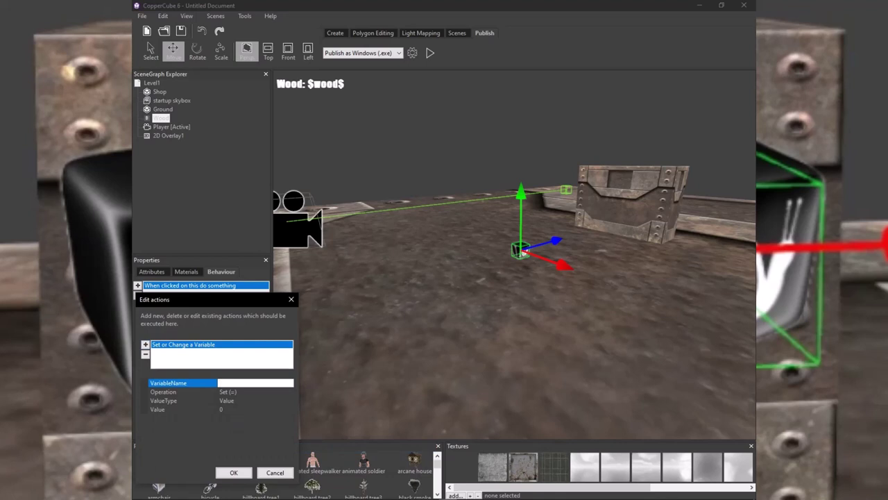
type("wood")
key("Return")
left_click(251, 392)
left_click(290, 392)
left_click(232, 409)
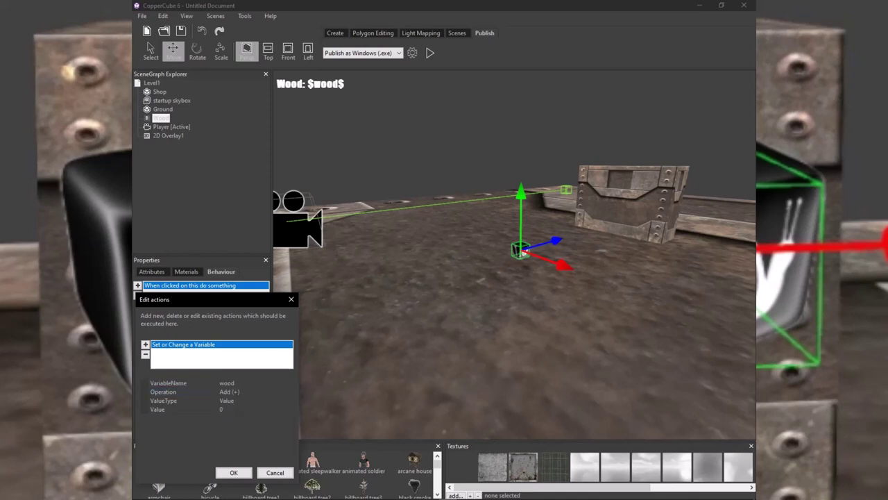
left_click(232, 409)
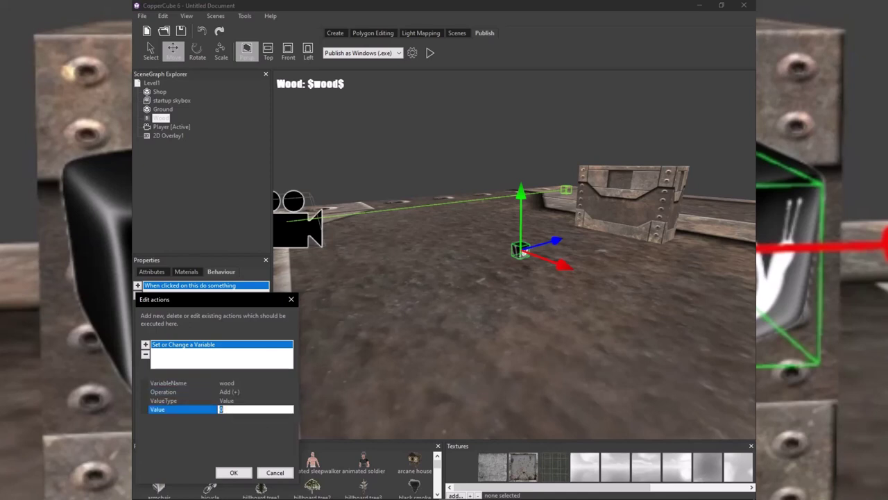
type("1")
key("Return")
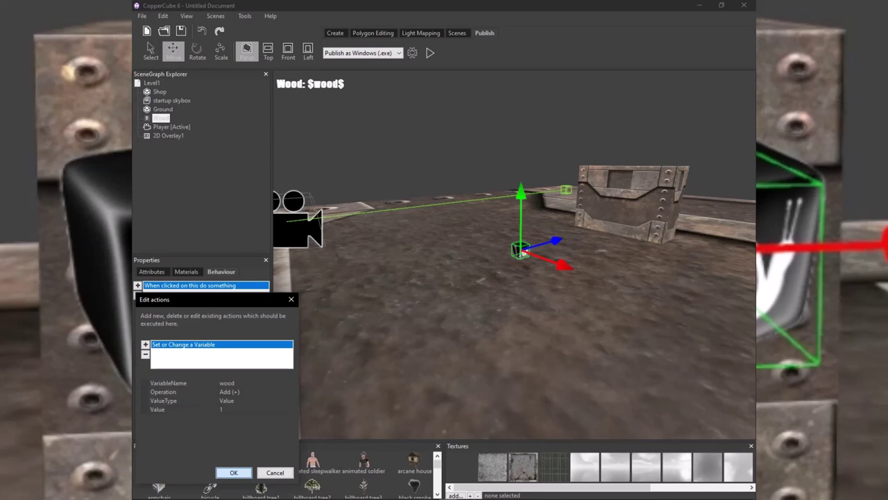
Add a "Delete a scene node" action after the variable action in the Wood billboard's click behavior.
left_click(145, 344)
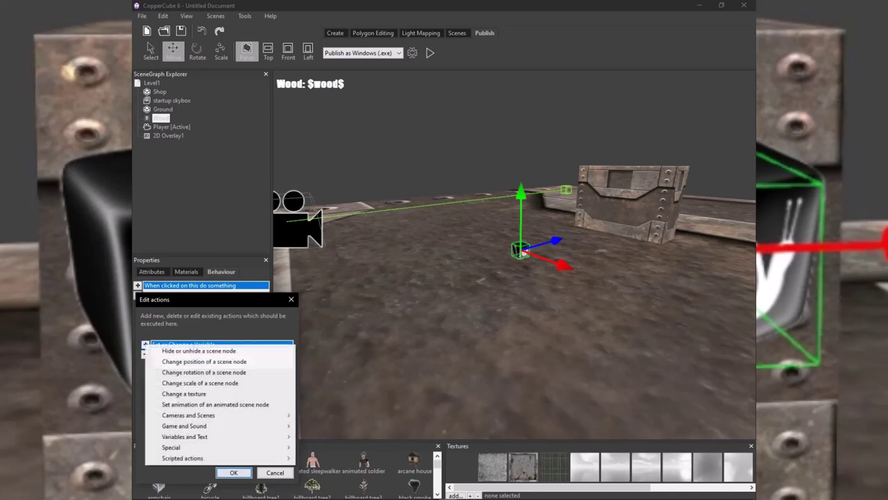
mouse_move(188, 415)
mouse_move(208, 426)
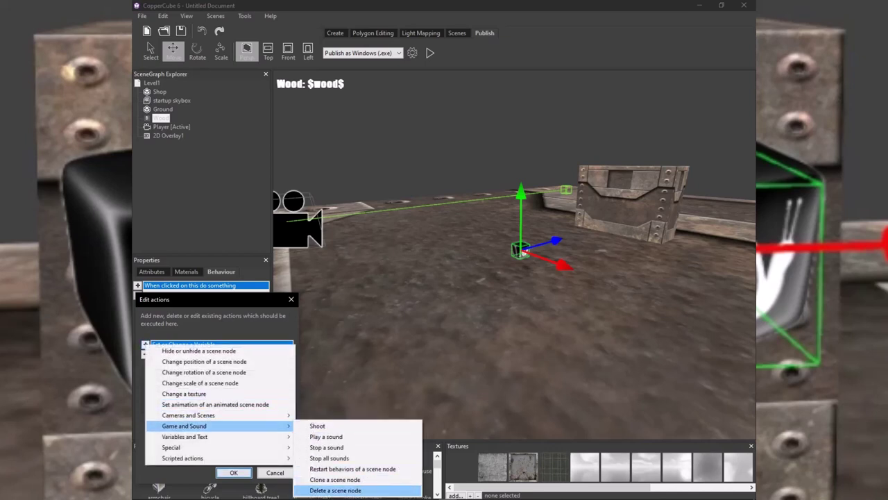
left_click(326, 488)
Set the delete action to remove the Wood scene node and accept the edited action list.
left_click(229, 392)
left_click(233, 383)
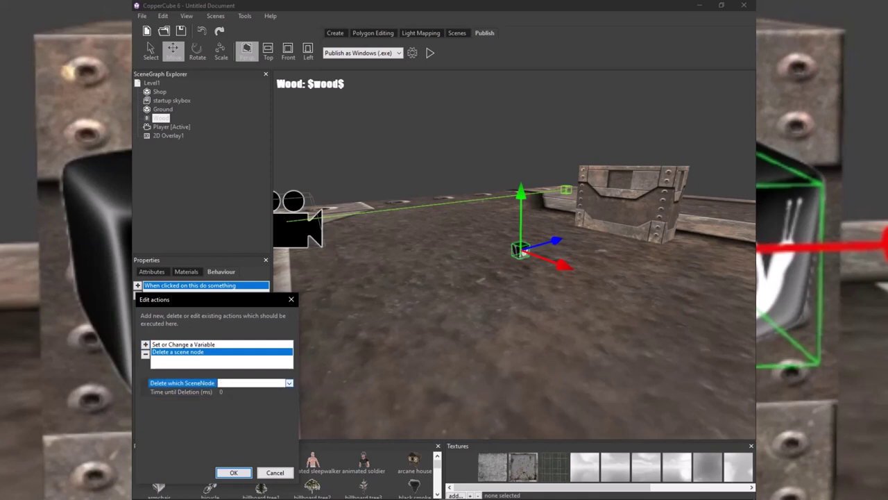
left_click(289, 383)
left_click(240, 399)
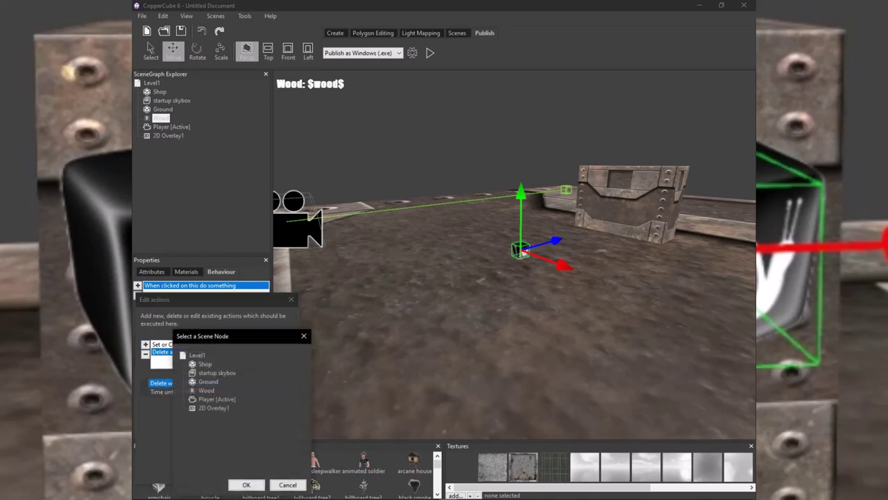
left_click(206, 390)
left_click(246, 485)
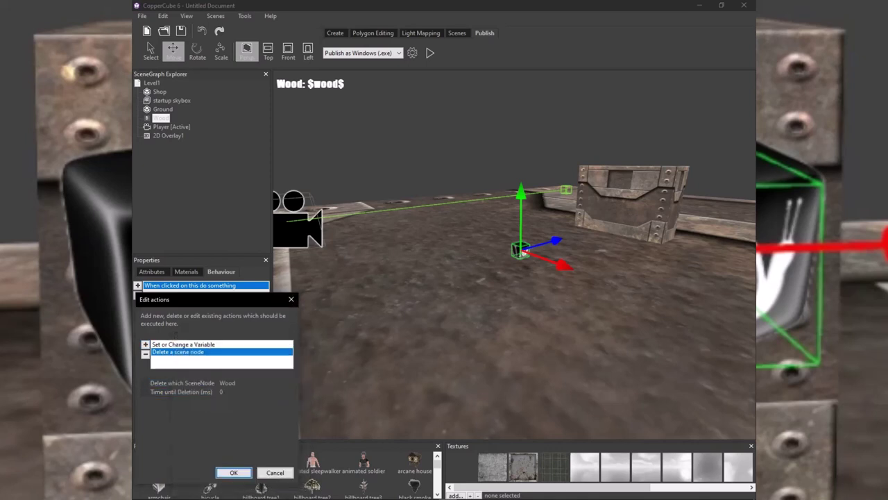
left_click(234, 472)
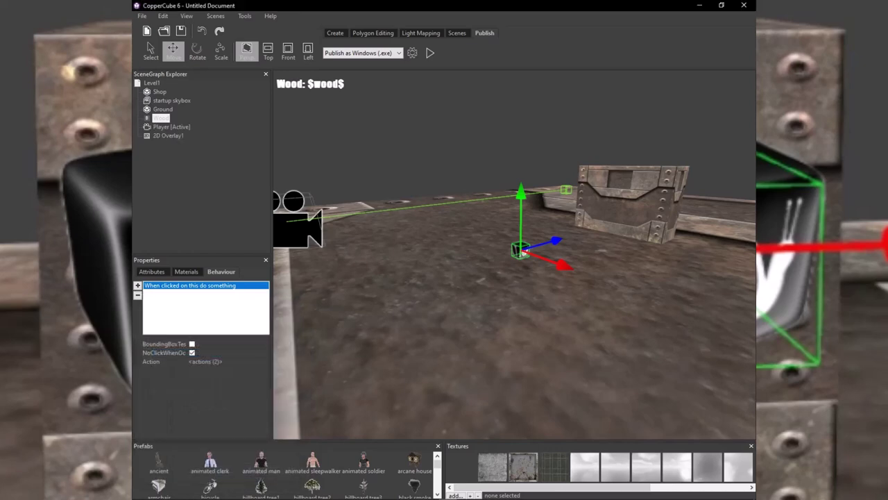
Run the scene as a Windows .exe, walk up to the Wood cube and collect it.
left_click(430, 52)
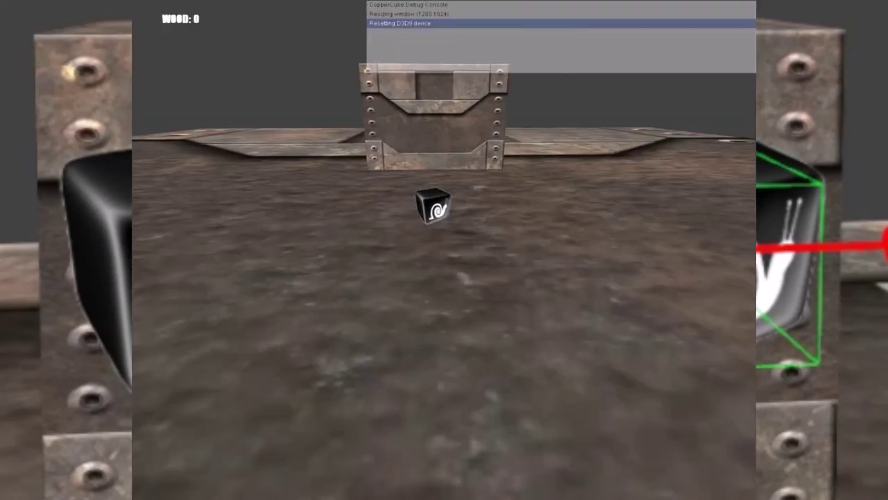
key("w")
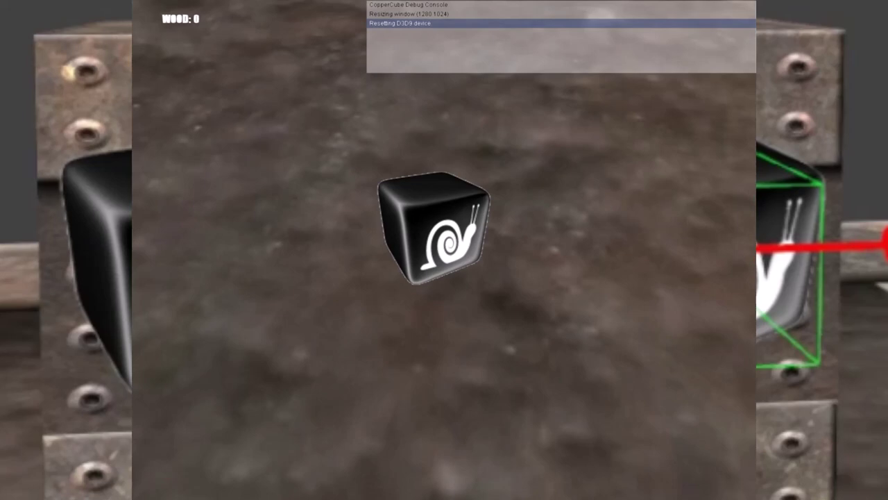
left_click(444, 250)
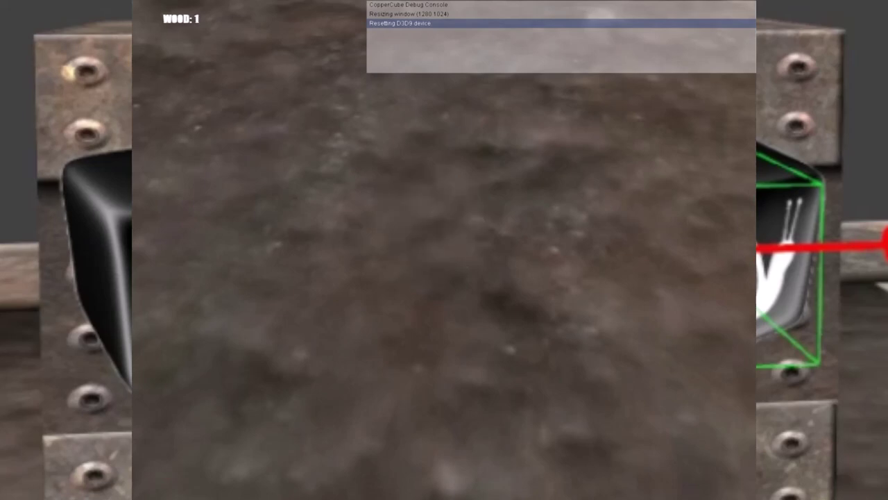
Walk around the crate in the running game to check the scene, and quit back to the editor.
key("w")
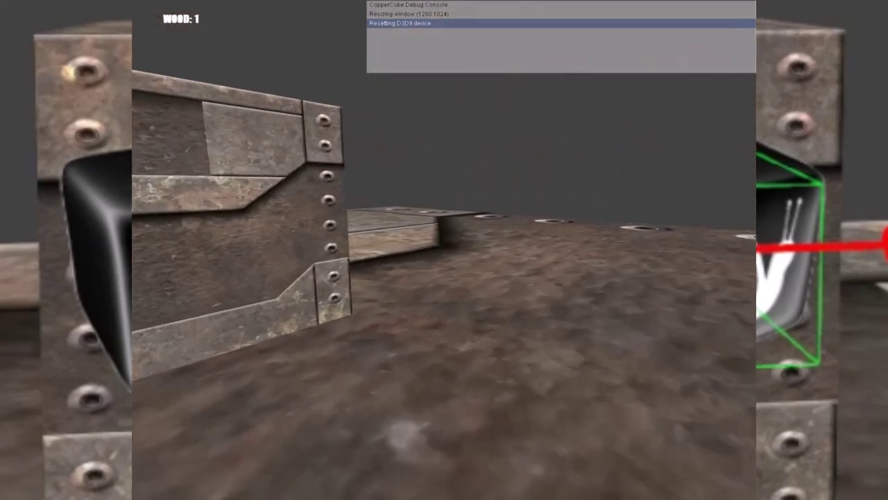
key("w")
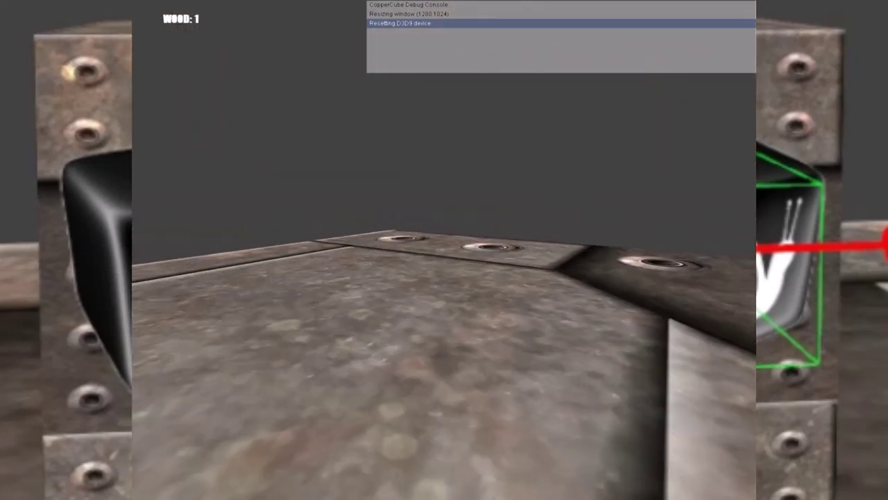
key("w")
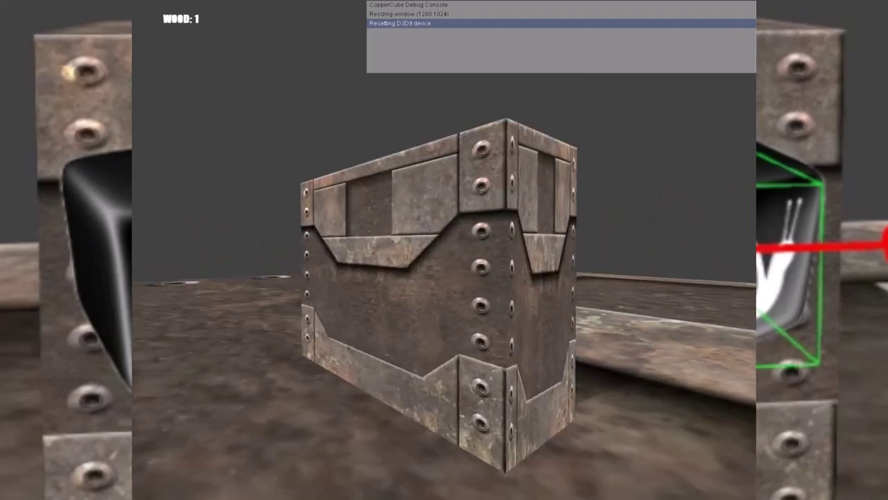
key("s")
key("w")
key("s")
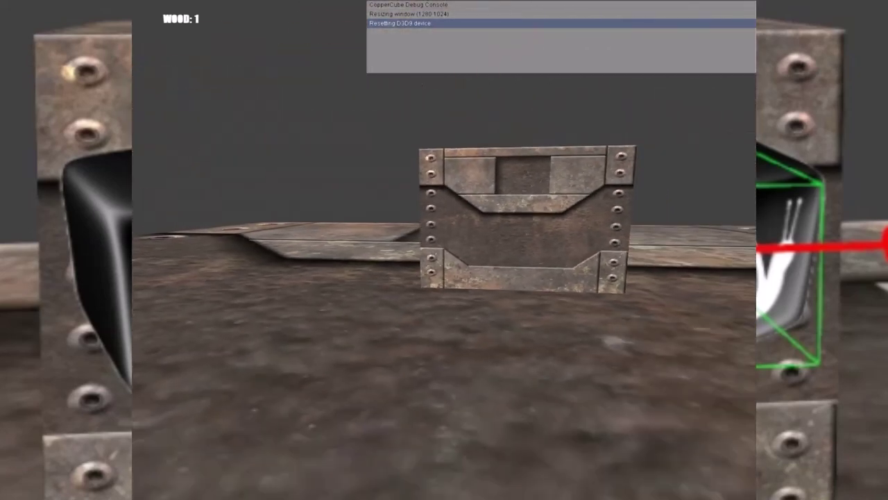
key("w")
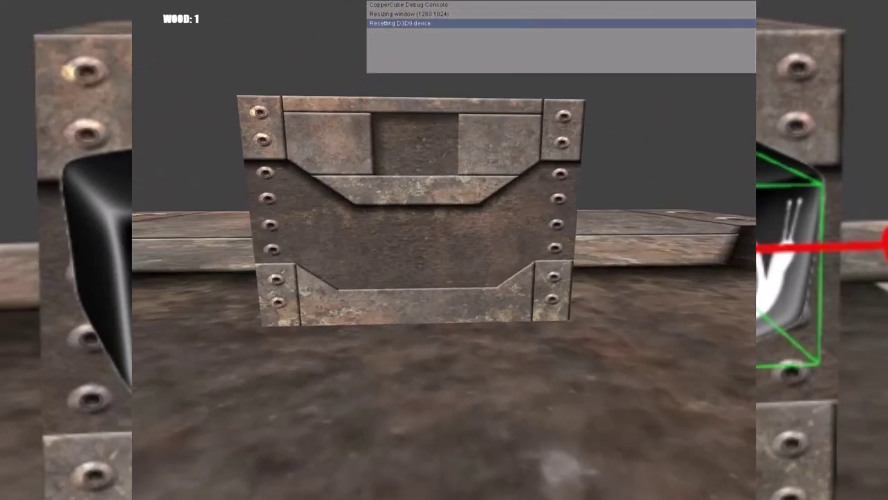
key("Escape")
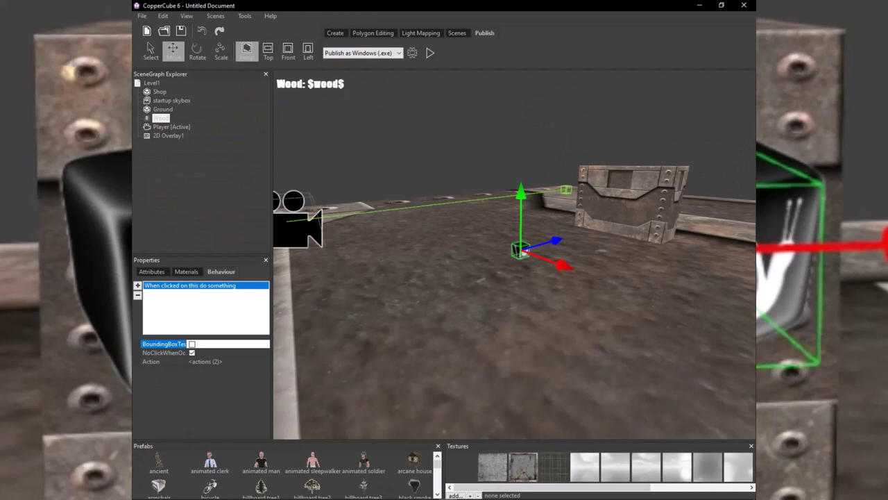
Clone the Wood billboard ten times to create Wood1 through Wood10.
right_click(160, 118)
left_click(183, 123)
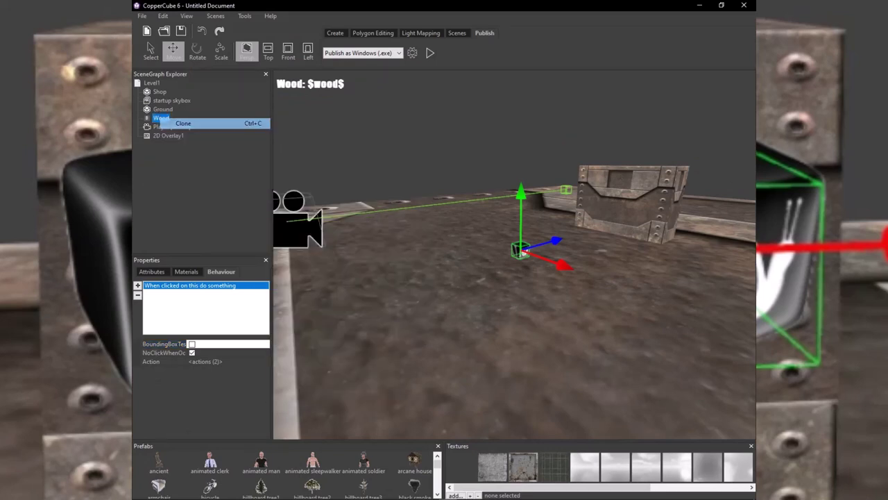
right_click(162, 118)
left_click(186, 125)
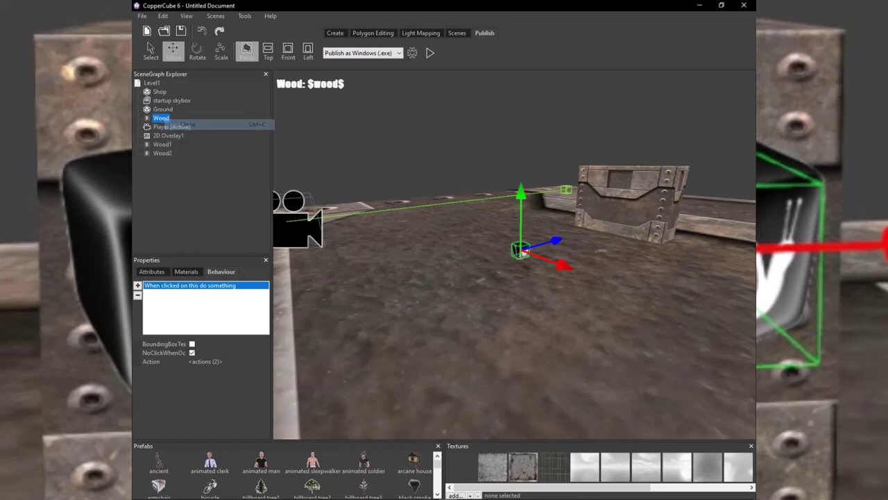
right_click(161, 118)
left_click(184, 124)
right_click(160, 118)
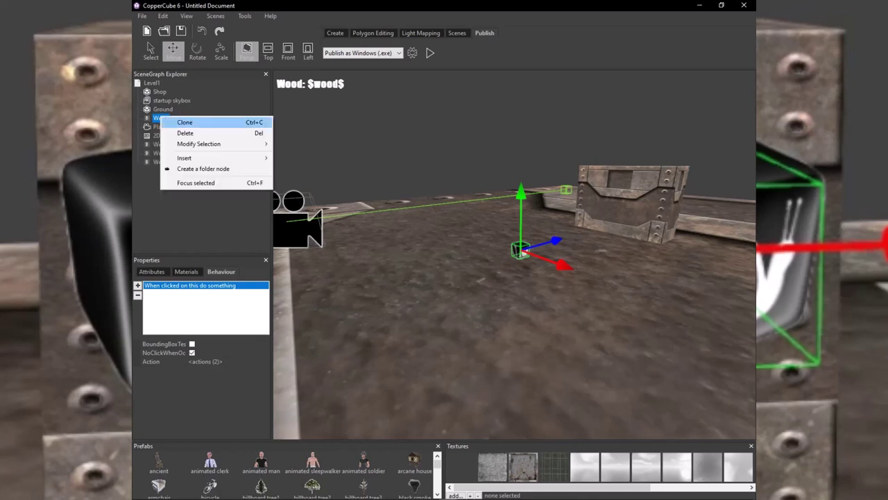
left_click(183, 124)
right_click(165, 118)
left_click(183, 124)
right_click(166, 118)
left_click(184, 124)
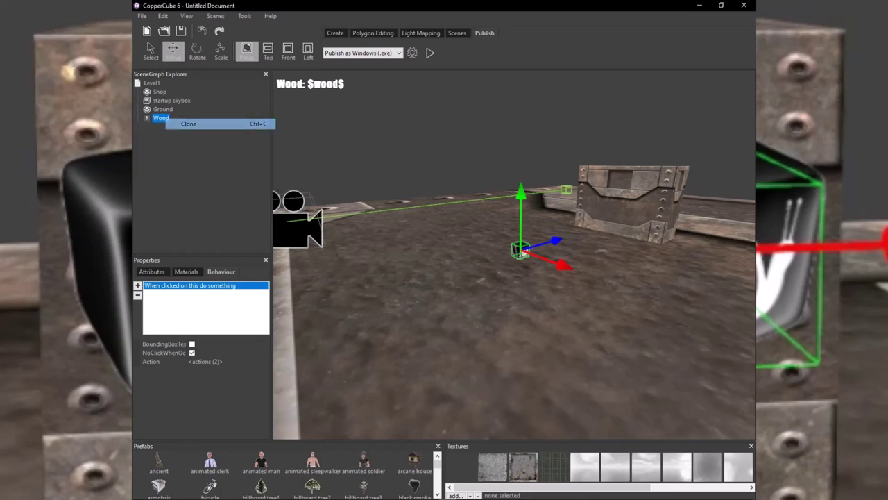
right_click(162, 118)
left_click(182, 124)
right_click(162, 118)
left_click(186, 123)
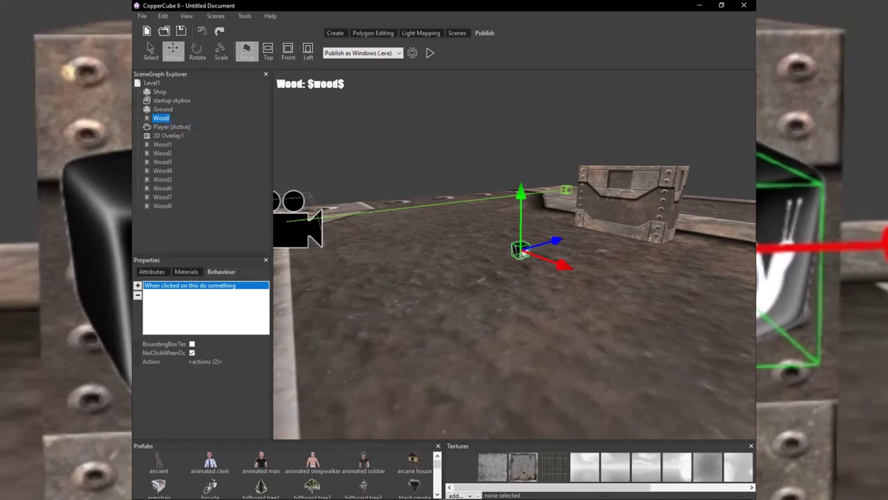
right_click(173, 118)
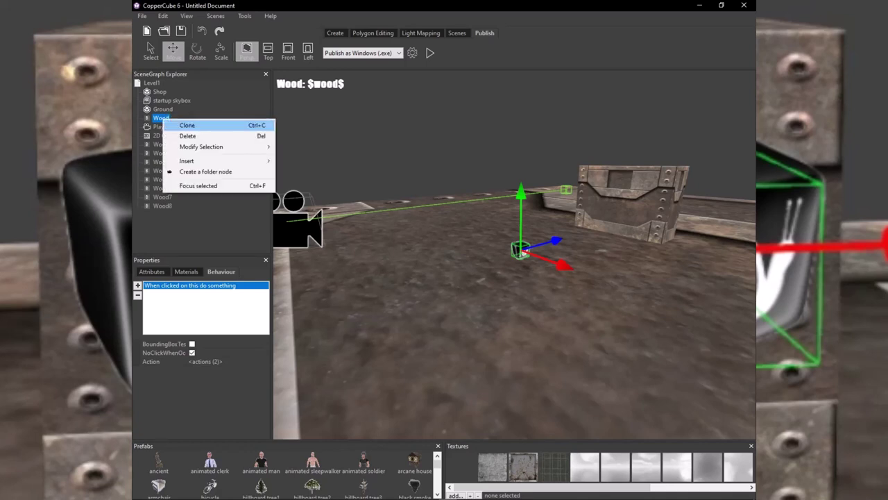
left_click(189, 123)
right_click(173, 118)
left_click(189, 124)
Try to delete the original Wood billboard from the scene.
right_click(162, 117)
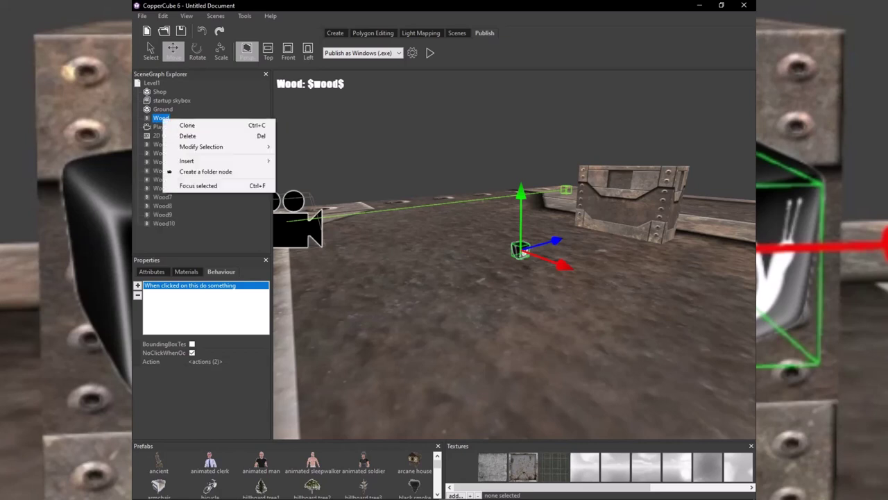
left_click(184, 136)
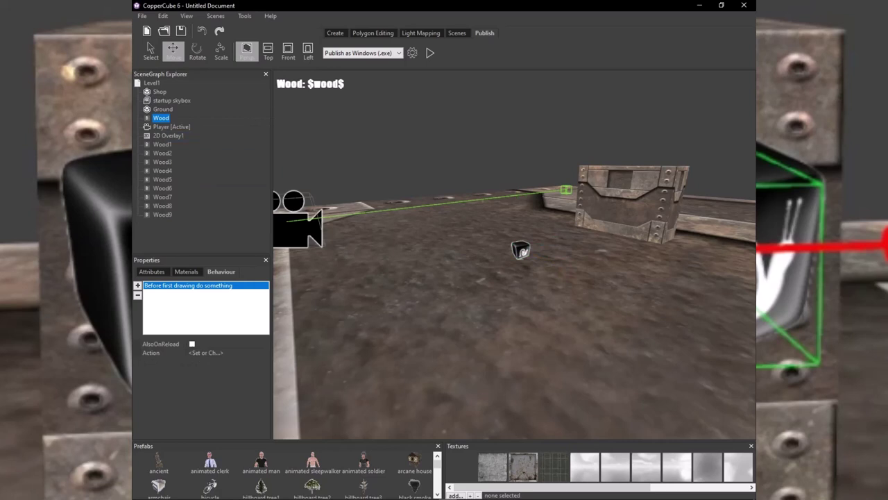
right_click(162, 117)
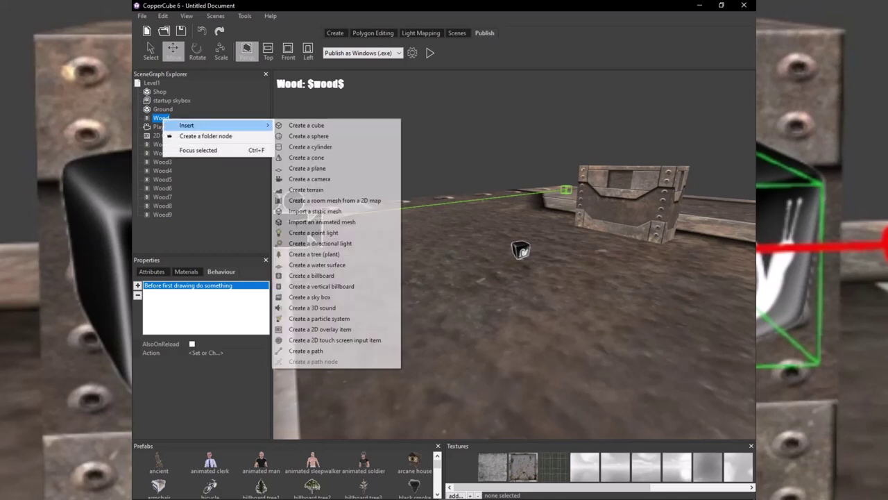
key("Escape")
Clone the original Wood billboard once more to recreate the missing tenth copy, Wood10.
left_click(168, 135)
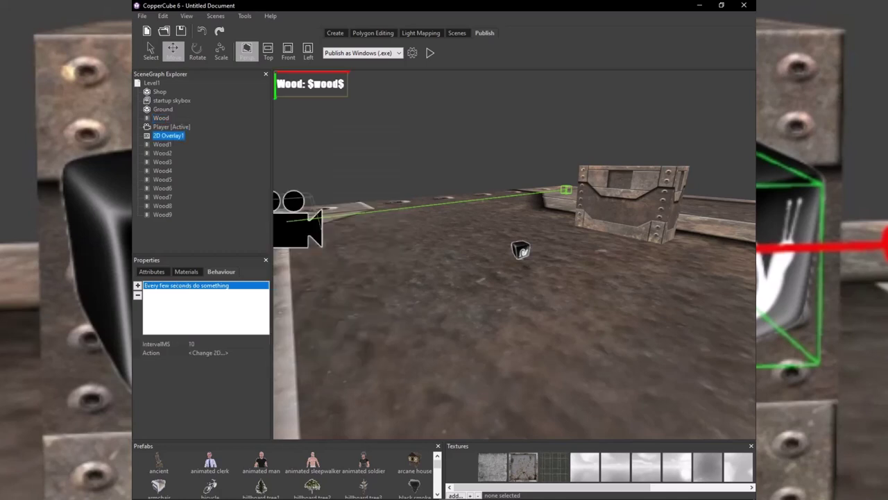
left_click(163, 145)
left_click(163, 153)
left_click(161, 118)
right_click(161, 118)
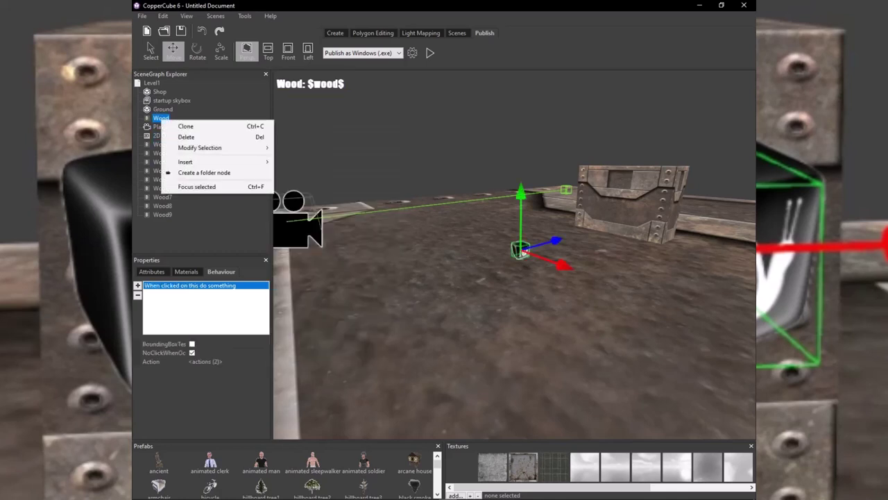
left_click(182, 123)
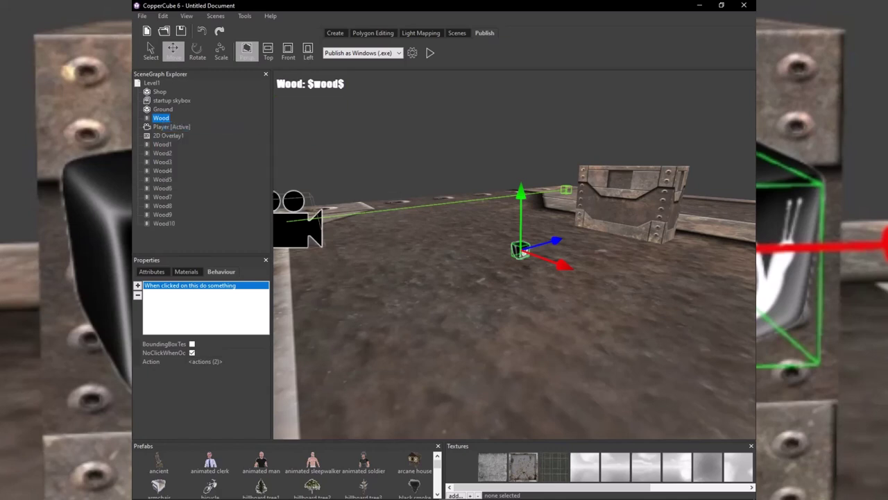
Delete the original Wood billboard, keeping only its ten numbered copies.
left_click(162, 188)
left_click(163, 144)
left_click(161, 118)
right_click(161, 118)
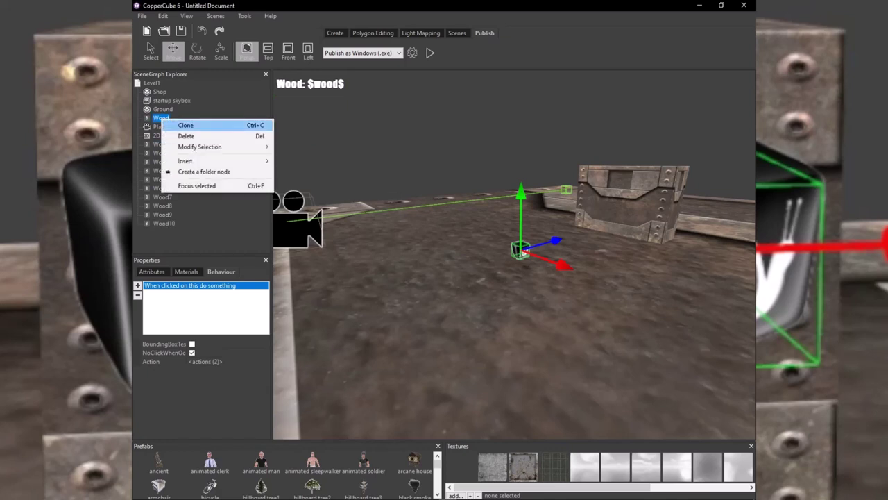
left_click(186, 136)
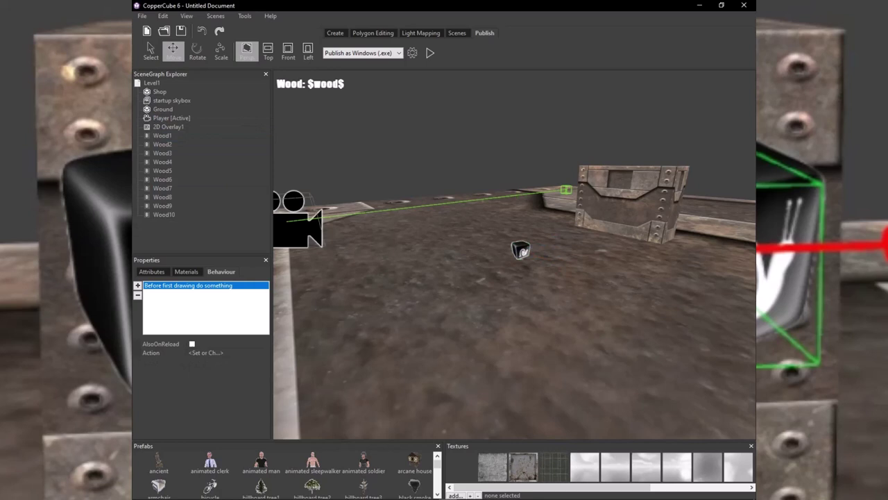
Move Wood10 backward along the blue axis and Wood9 backward along the red axis, away from the stacked copies.
left_click(162, 136)
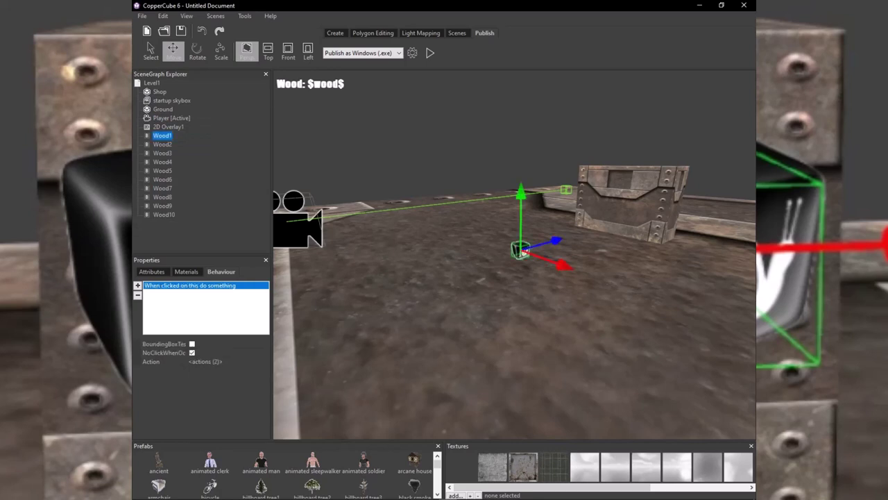
left_click(163, 215)
left_click_drag(554, 241, 489, 259)
left_click(162, 207)
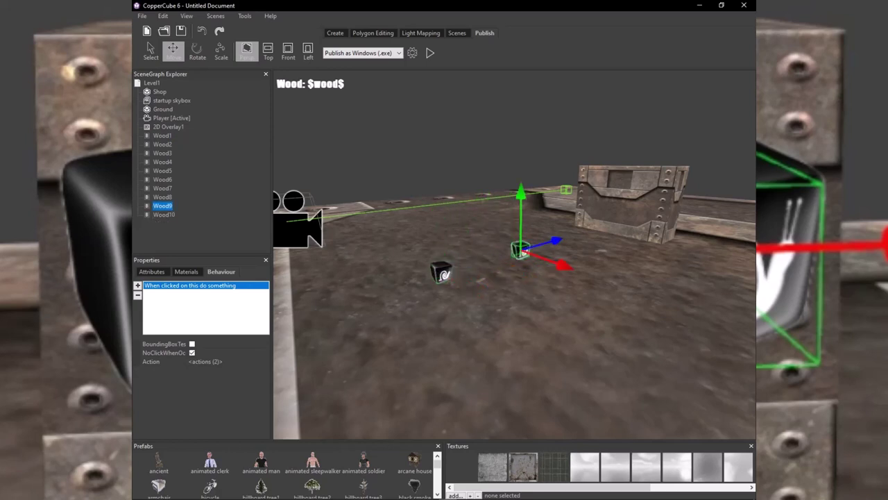
left_click_drag(563, 265, 500, 243)
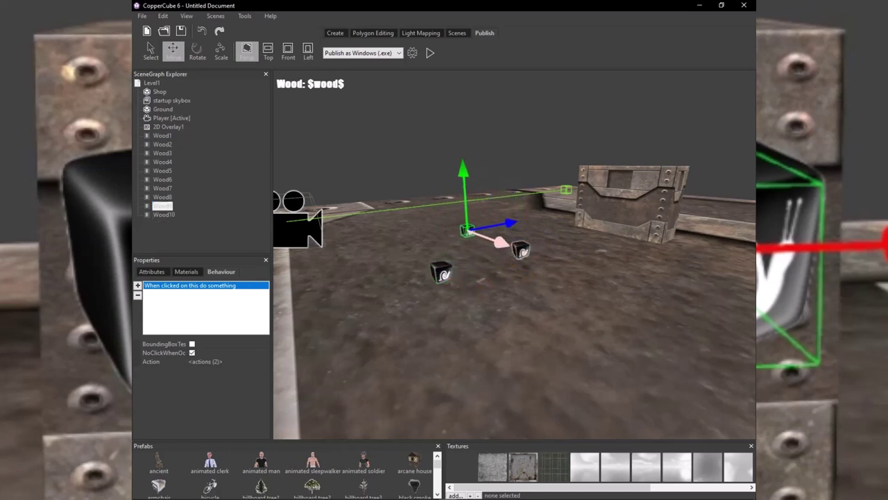
Move Wood8 forward along the red axis and Wood7 far backward along the blue axis, past Wood10 near the camera.
left_click(163, 197)
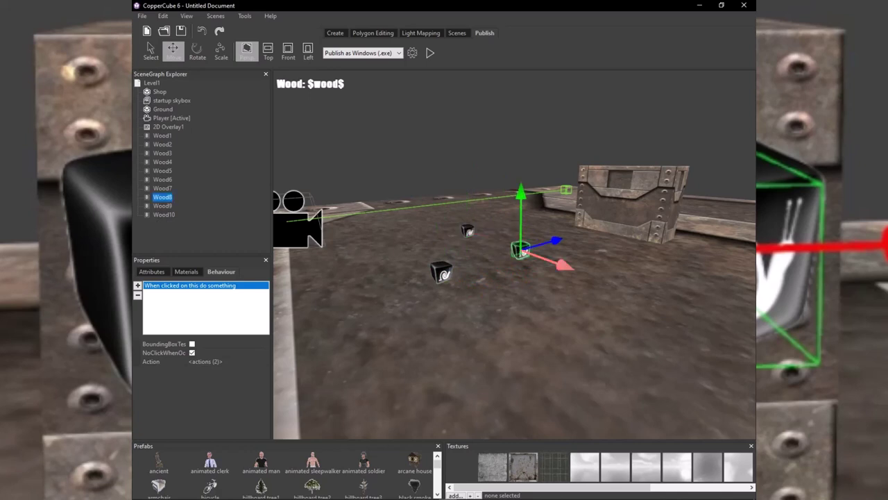
left_click_drag(563, 265, 673, 305)
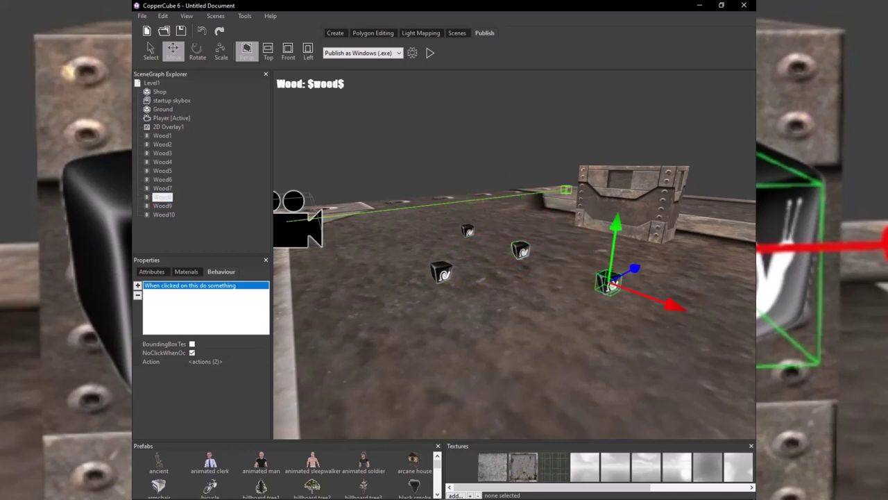
left_click(163, 188)
left_click_drag(557, 240, 418, 279)
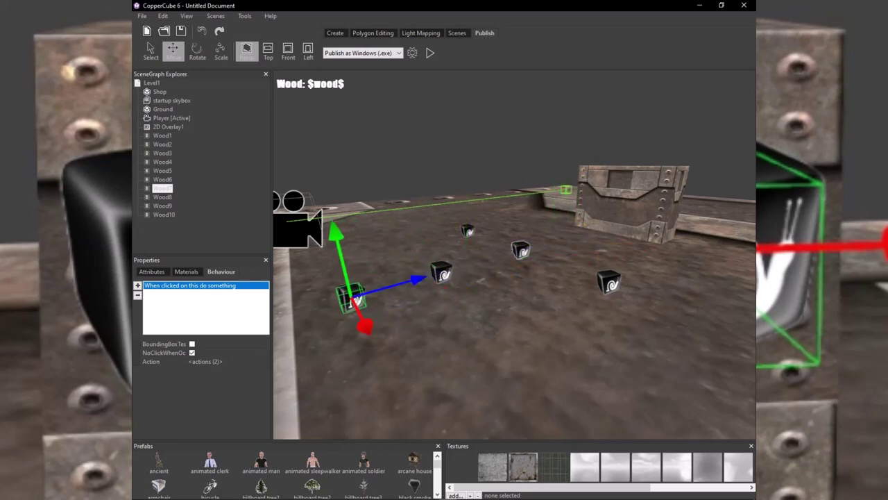
Move Wood6 far backward along the red axis and Wood5 far forward along the same axis.
left_click(162, 180)
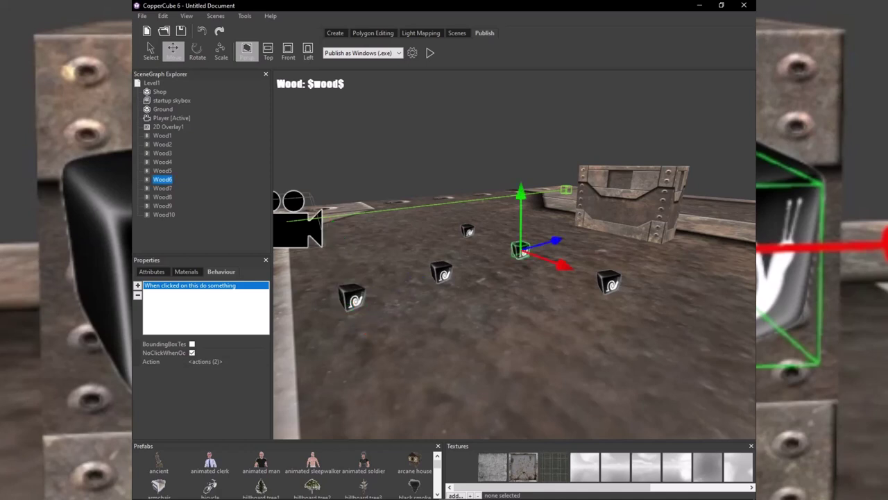
left_click_drag(563, 265, 453, 225)
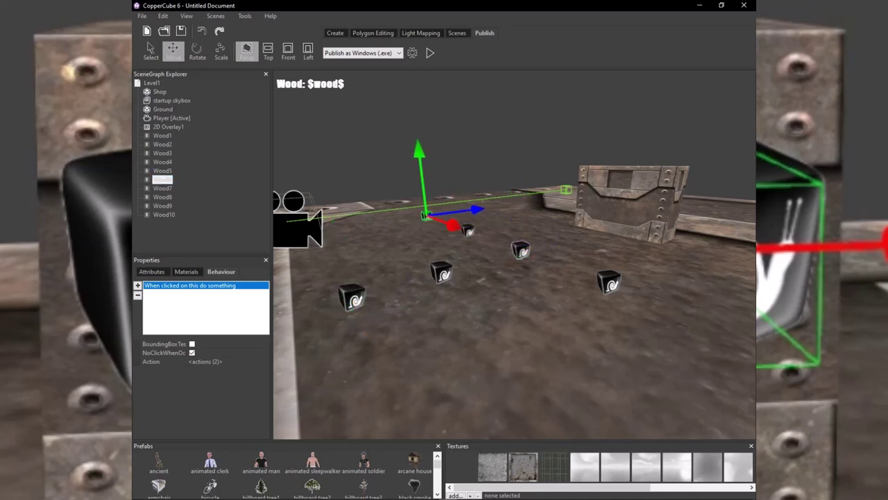
left_click(163, 171)
left_click_drag(561, 266, 753, 336)
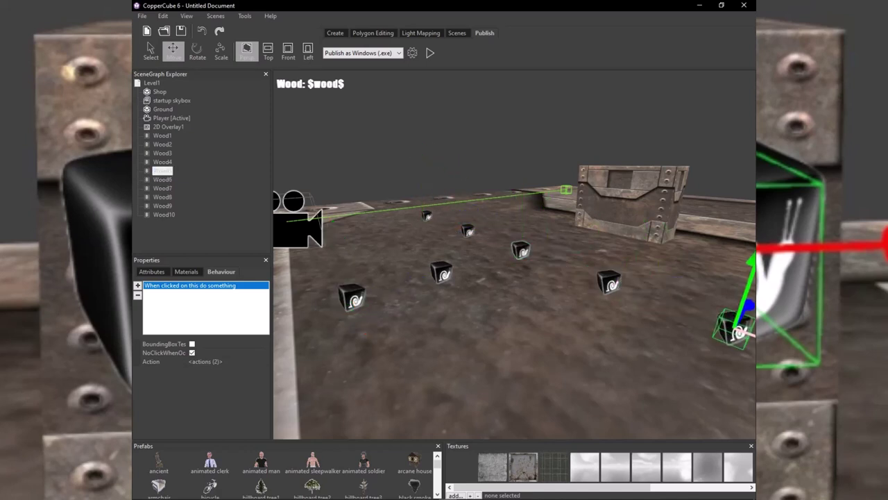
Move Wood4 backward along the red axis, and Wood3 forward along the red axis and backward along the blue axis.
scroll(515, 255, "down", 4)
middle_click_drag(514, 255, 515, 282)
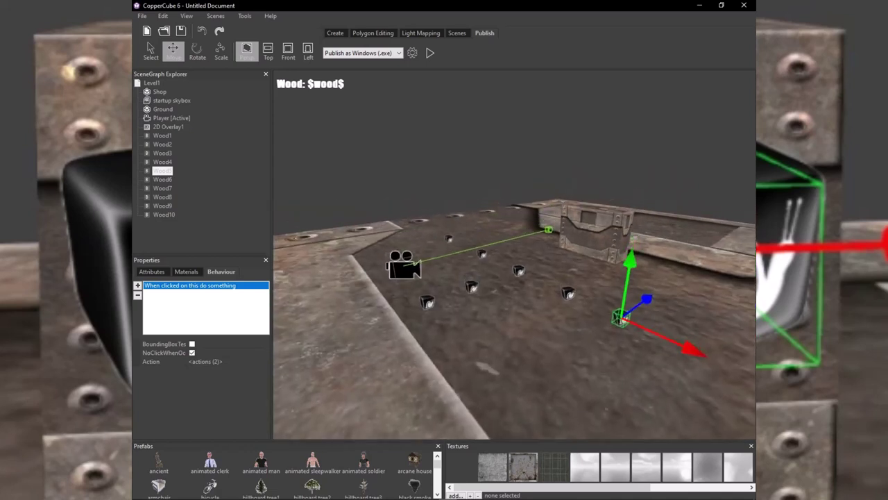
left_click(162, 161)
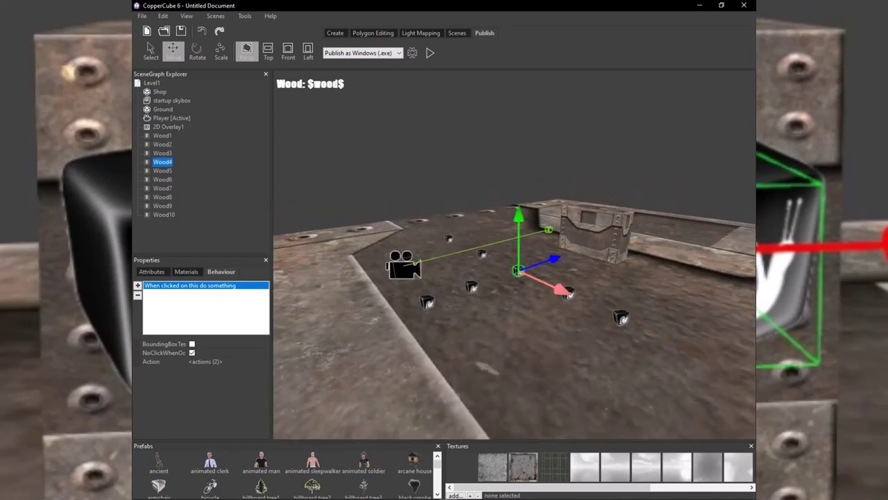
left_click_drag(561, 289, 479, 253)
left_click(162, 162)
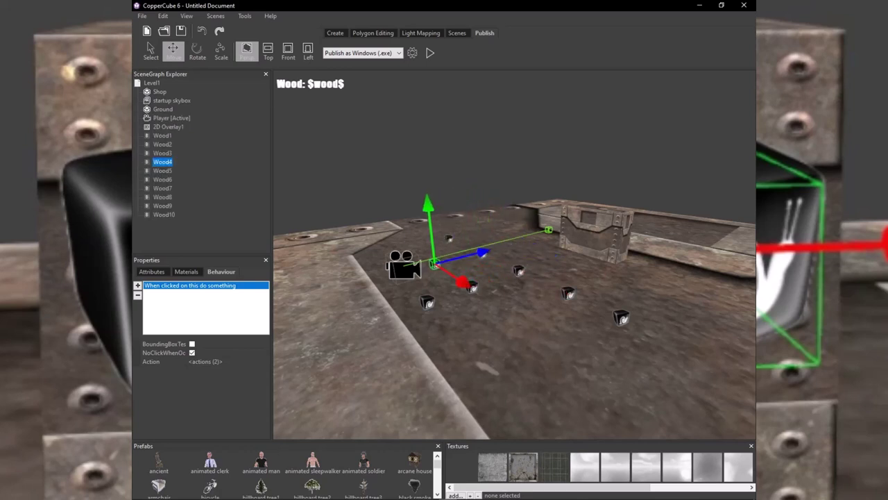
left_click(163, 153)
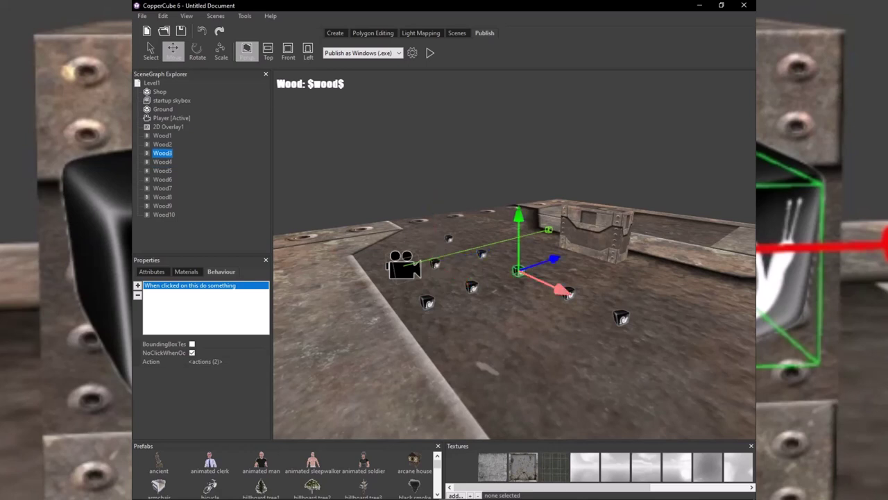
left_click_drag(561, 290, 619, 316)
left_click_drag(598, 279, 557, 300)
Move Wood2 far backward along the blue axis, beyond the other pickups, and nudge Wood1 slightly forward along it.
left_click(163, 145)
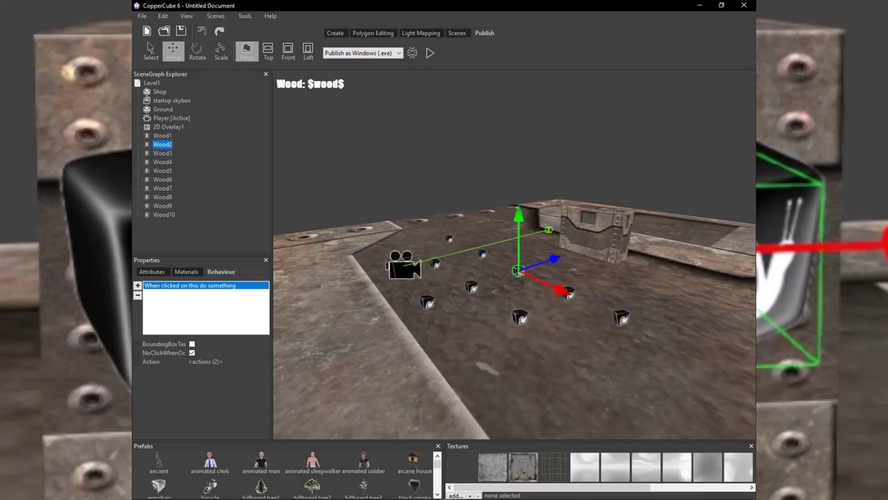
left_click_drag(553, 259, 433, 302)
left_click(162, 135)
mouse_move(554, 259)
left_mouse_down()
mouse_move(574, 252)
mouse_move(557, 258)
left_mouse_up()
left_click(163, 214)
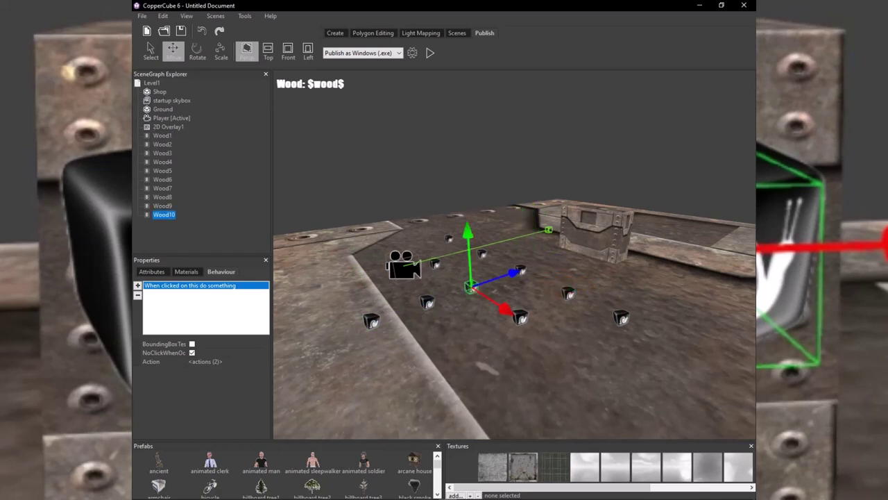
left_click_drag(506, 308, 507, 309)
Move the Player camera backward along the blue axis, away from the scattered pickups.
left_click(404, 269)
left_click_drag(456, 254, 283, 296)
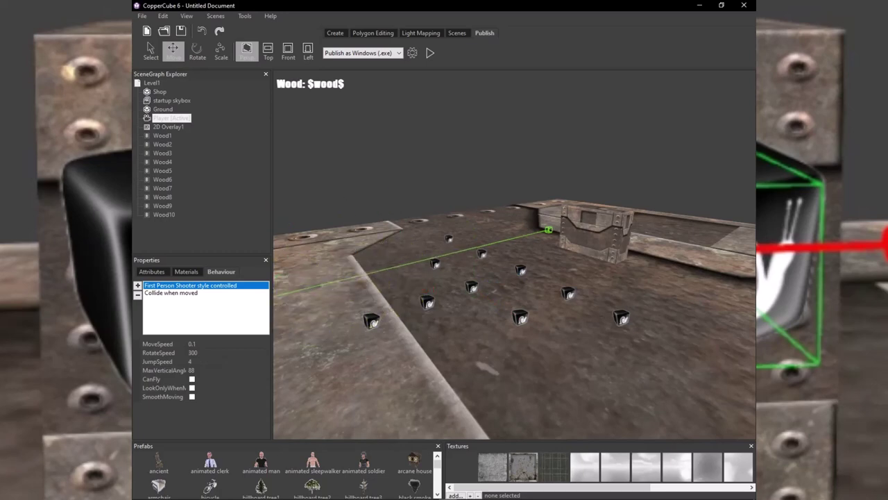
scroll(291, 296, "down", 4)
key("Down")
key("Left")
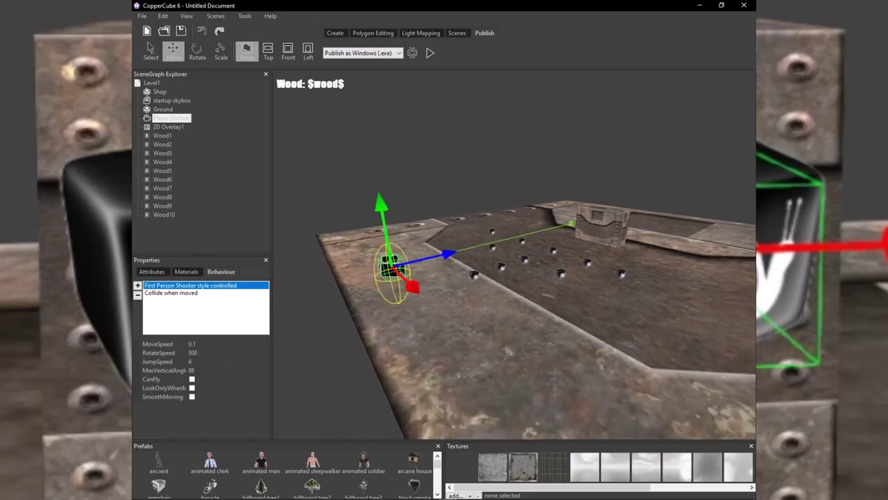
Shift the Ground mesh backward along the blue axis, toward the Player camera's side of the scene.
left_click(602, 258)
left_click_drag(626, 232, 518, 266)
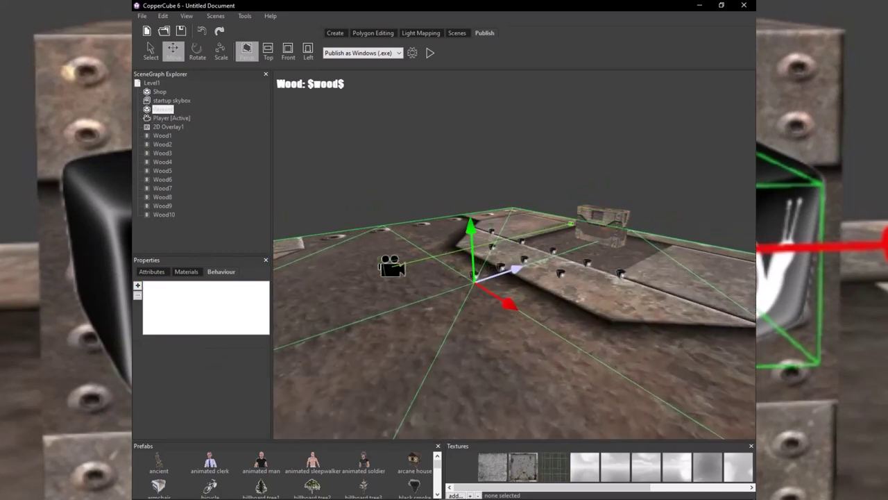
scroll(518, 266, "down", 2)
middle_click_drag(518, 266, 548, 230)
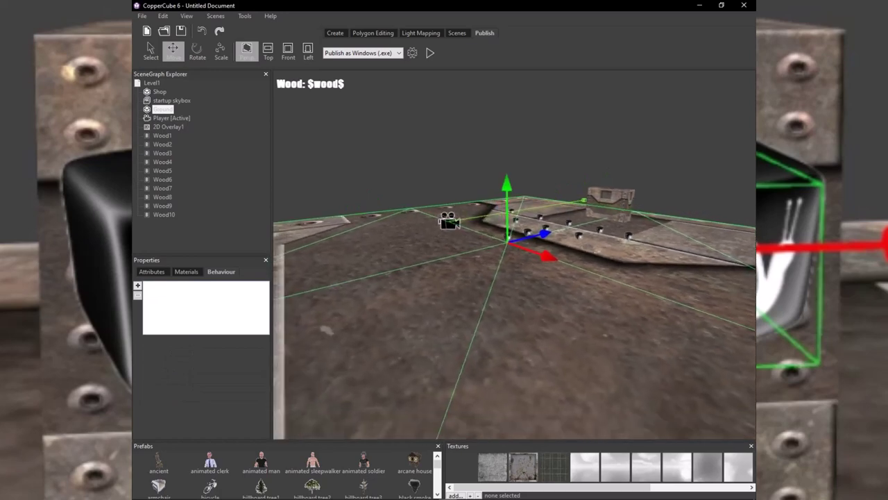
Move the Player camera farther back along the blue axis, near the far edge of the shifted Ground.
left_click(172, 118)
left_click_drag(495, 213, 330, 240)
middle_click_drag(330, 240, 403, 246)
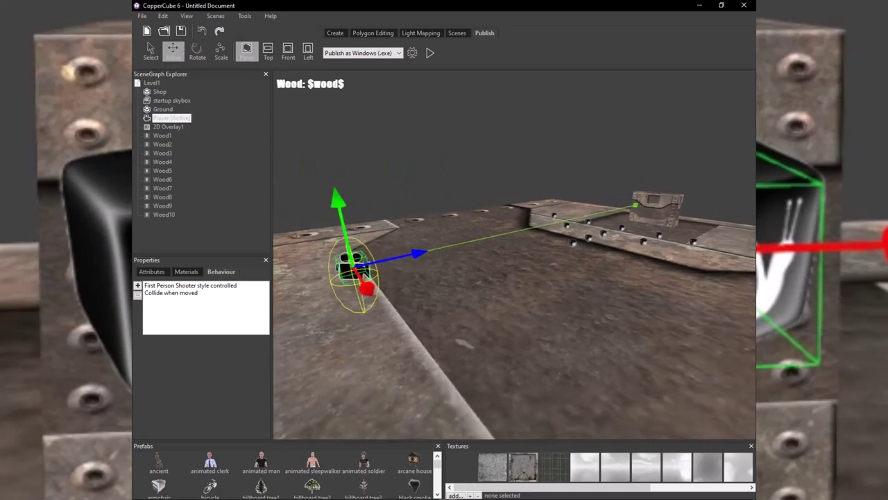
Select the Shop box and examine it up close from its front corner.
left_click(658, 209)
scroll(657, 210, "up", 3)
middle_click_drag(658, 209, 389, 243)
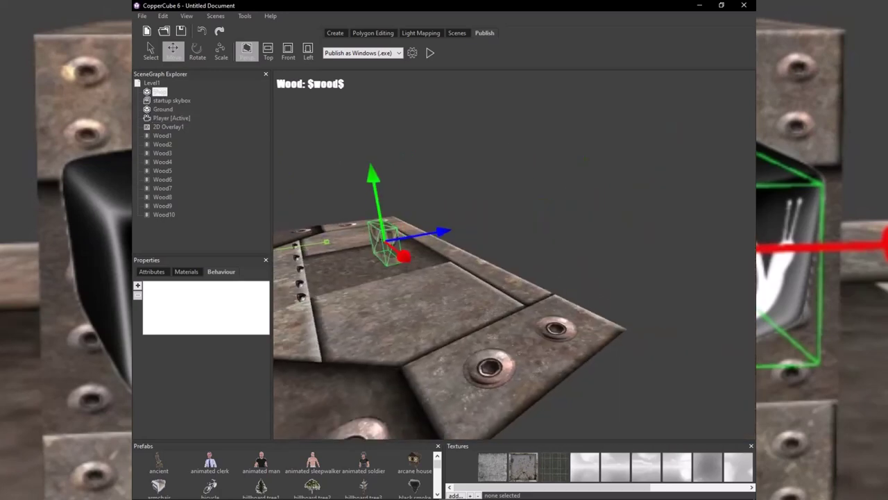
scroll(389, 243, "up", 3)
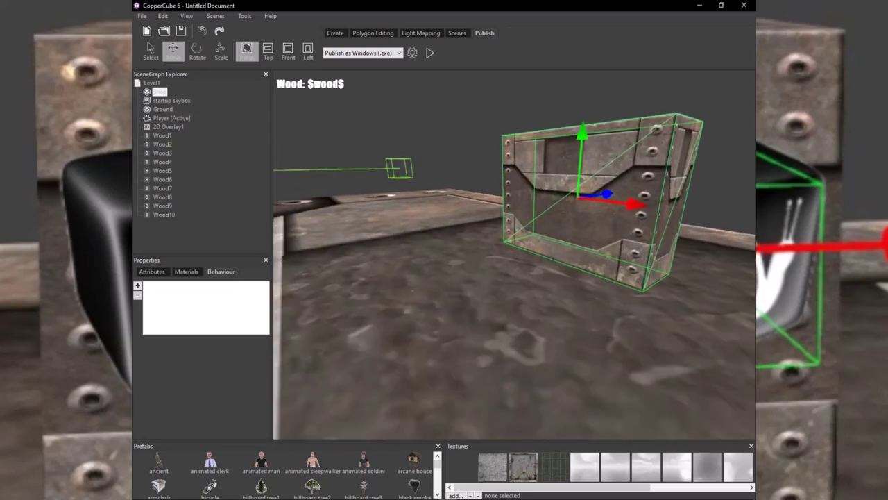
right_click_drag(513, 254, 458, 268)
scroll(514, 254, "down", 4)
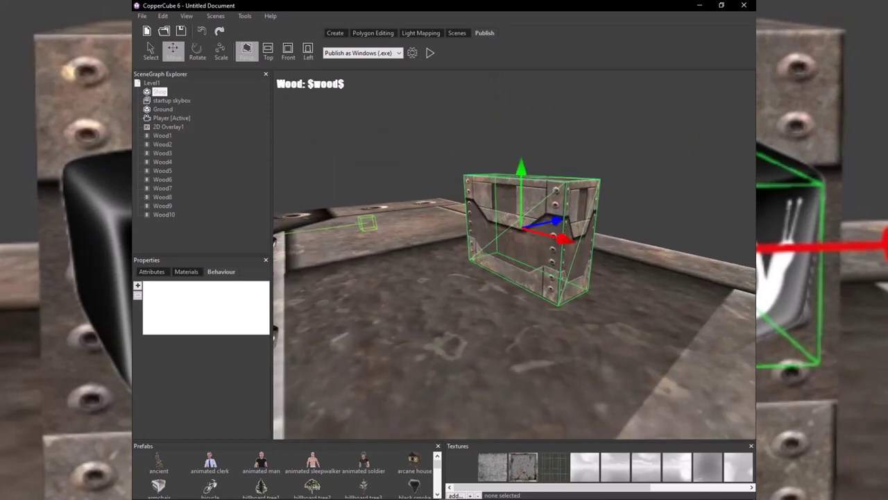
Rename the 2D overlay showing the wood count as Wood Overlay1.
left_click(172, 118)
left_click(169, 127)
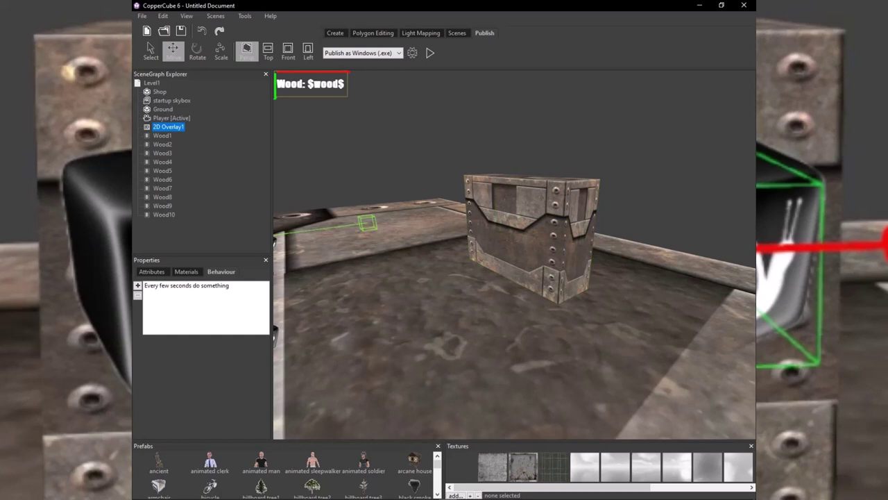
left_click(151, 272)
left_click(204, 292)
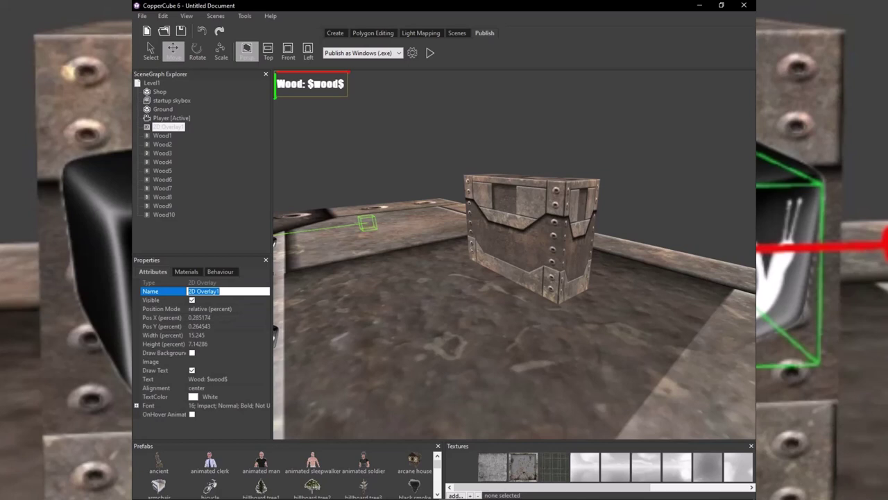
left_click(196, 292)
left_click_drag(197, 292, 186, 292)
type("W")
type("ood")
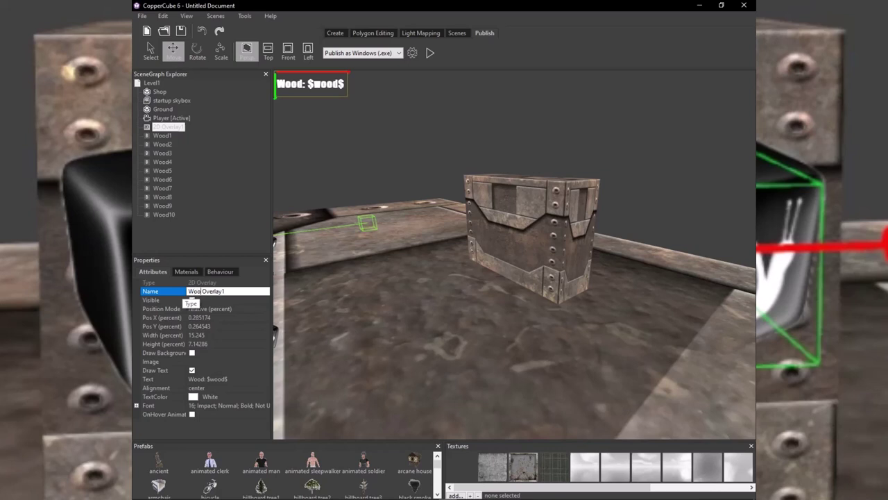
key("Return")
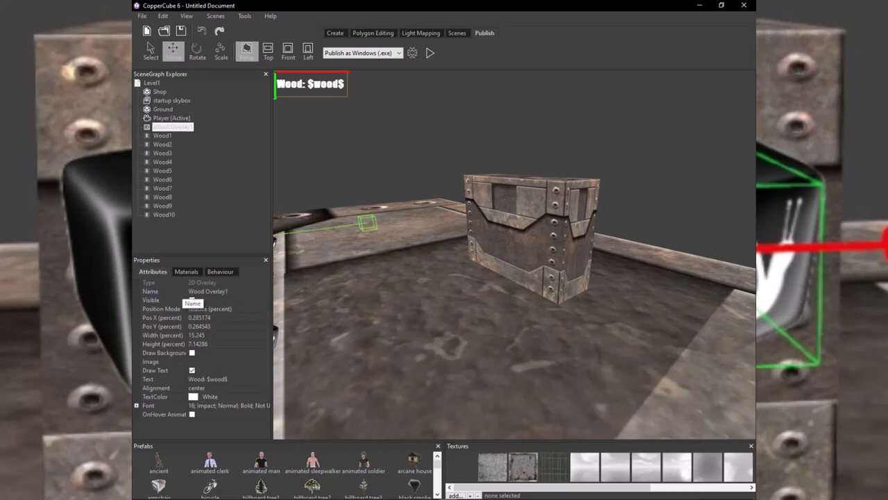
Review the scene's objects and their attributes, including the skybox, Wood1, Wood10, Wood Overlay1 and the Shop.
left_click(173, 127)
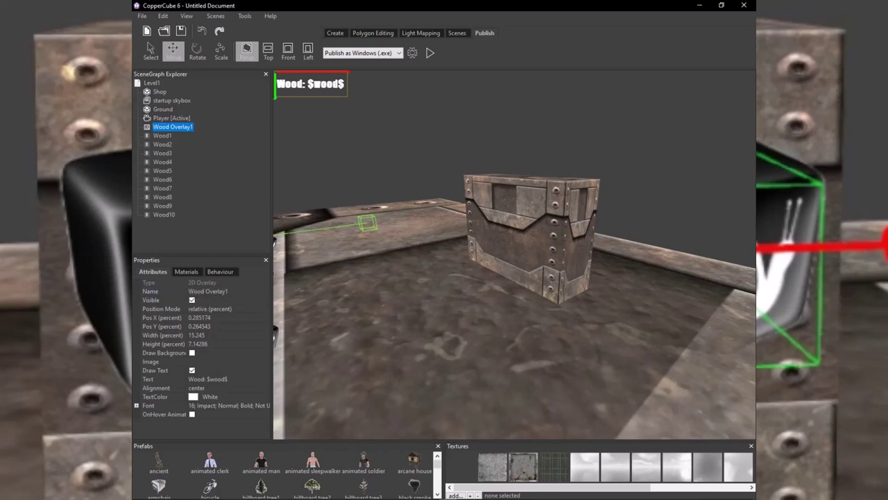
left_click(163, 109)
left_click(172, 101)
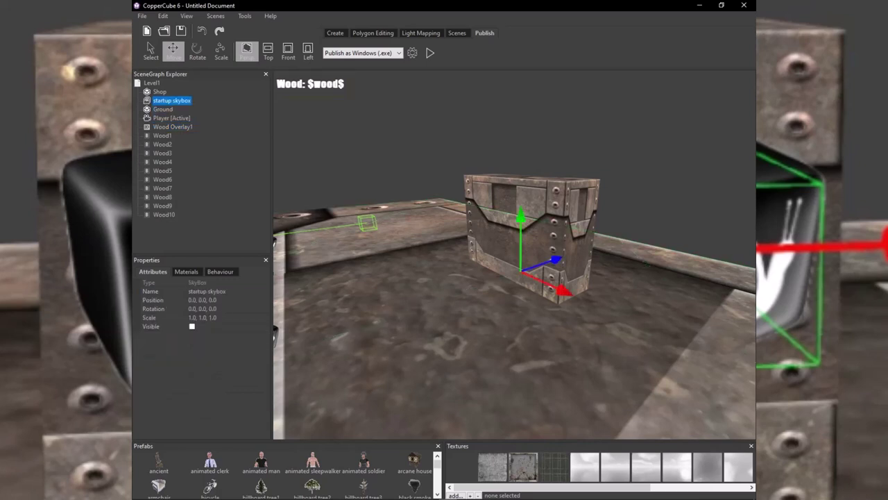
key("Down")
key("Down")
key("Down")
key("Down")
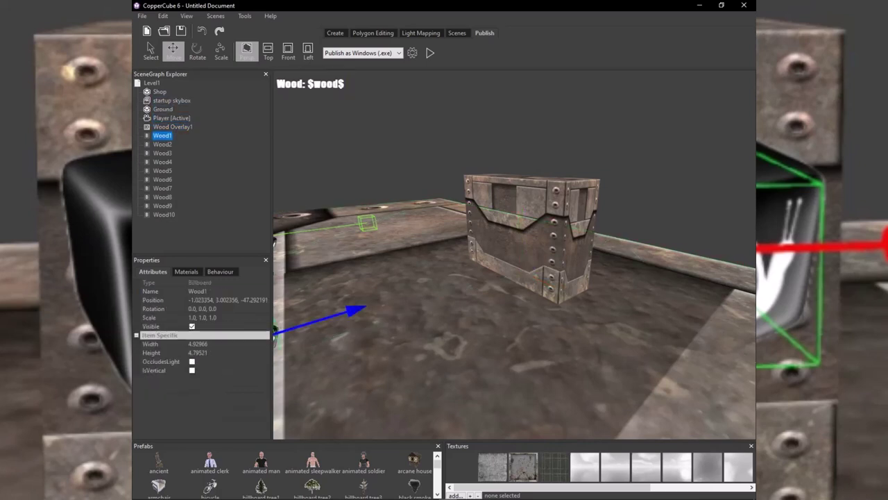
left_click(164, 214)
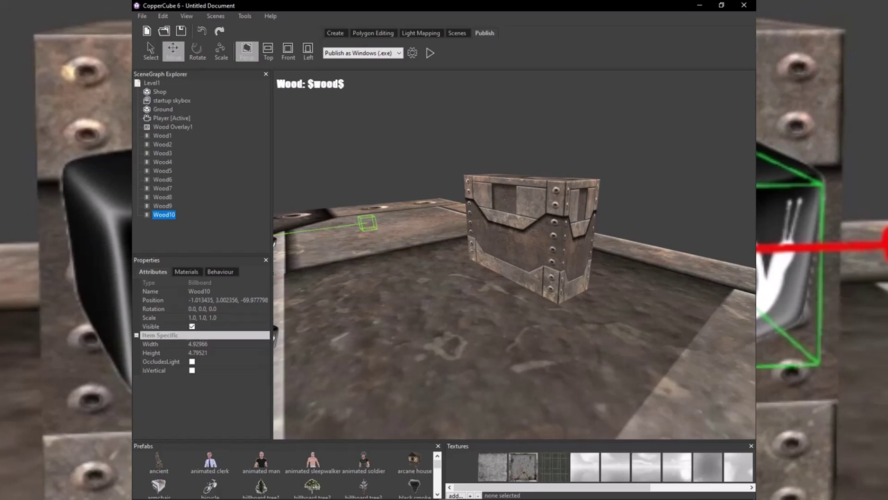
left_click(173, 127)
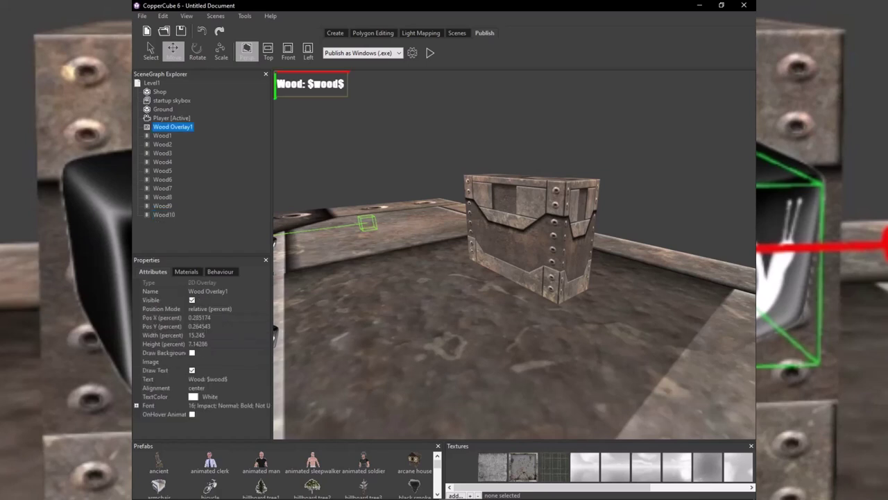
scroll(515, 254, "down", 3)
left_click(521, 241)
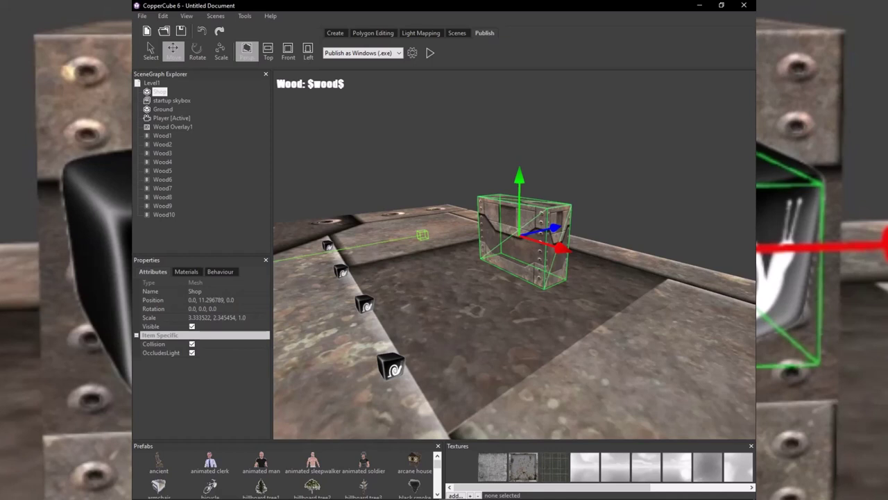
Clone Wood Overlay1 to get a second 2D overlay.
left_click(160, 125)
right_click(160, 124)
left_click(183, 130)
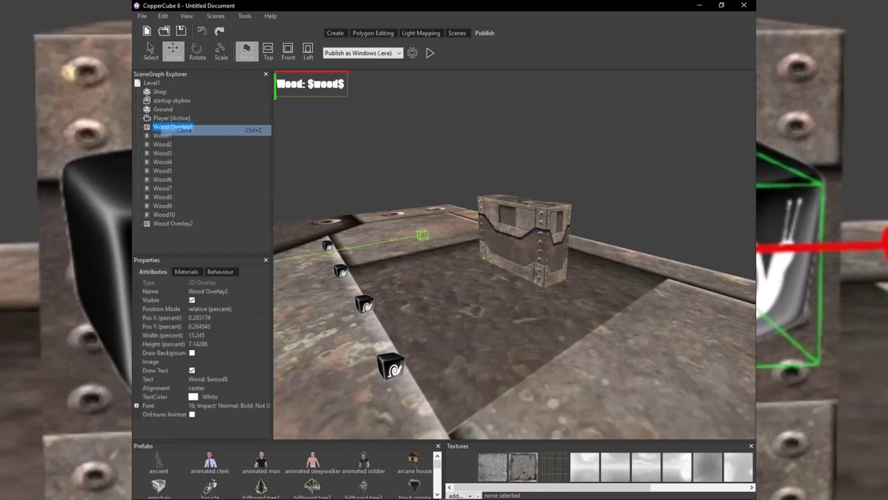
Rename the cloned overlay as Shop Overlay, without a number at the end.
left_click(172, 223)
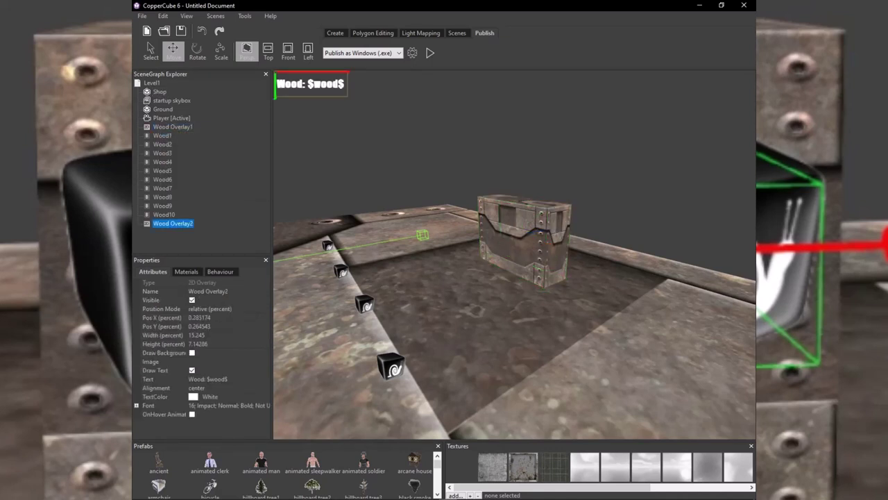
left_click(208, 292)
left_click_drag(205, 291, 188, 292)
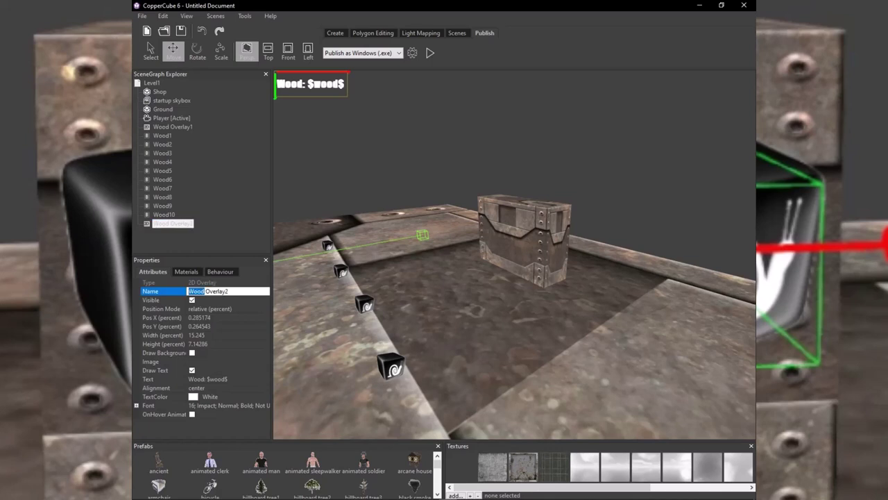
type("Shop")
key("Return")
left_click(229, 290)
left_click(229, 290)
key("BackSpace")
key("Return")
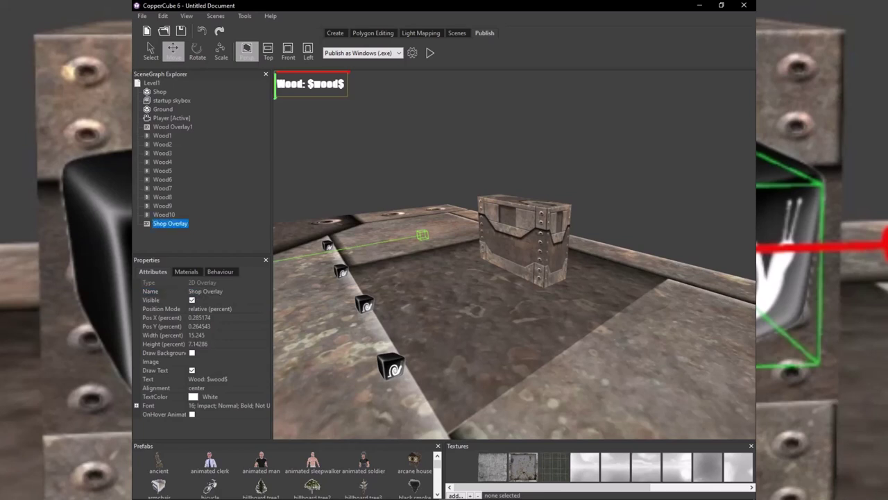
Place Shop Overlay directly below the wood counter, at about X 0.49 and Y 5.56 percent, and test-run the scene.
left_click_drag(309, 73, 311, 94)
left_click(430, 52)
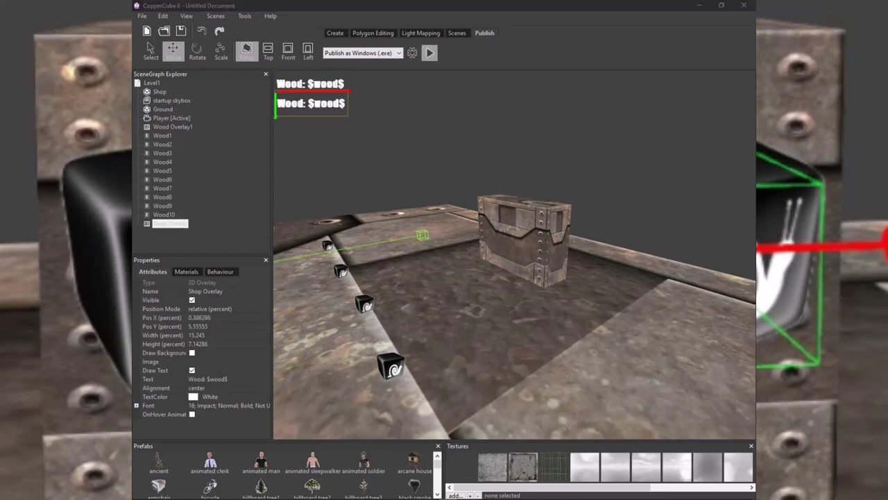
key("Escape")
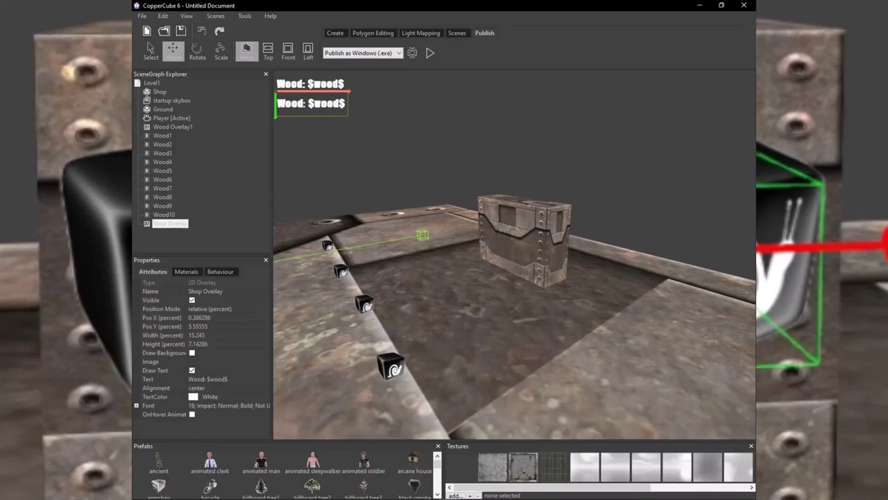
left_click_drag(326, 91, 327, 91)
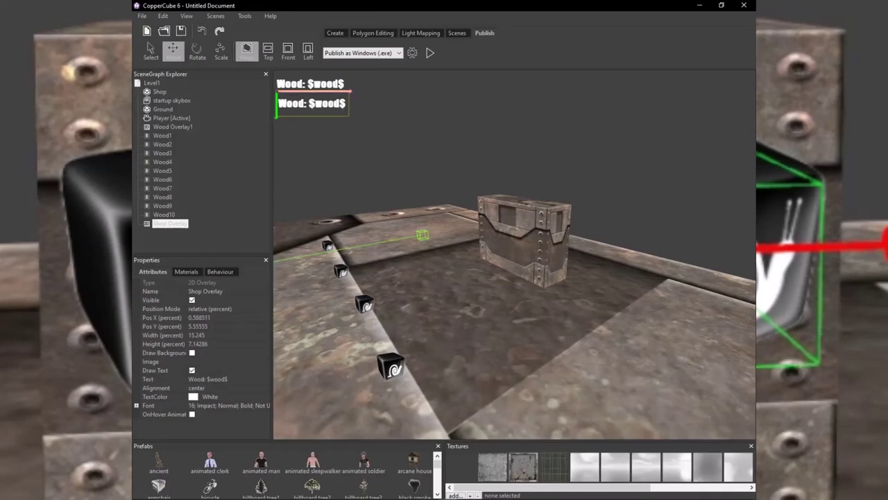
key("Left")
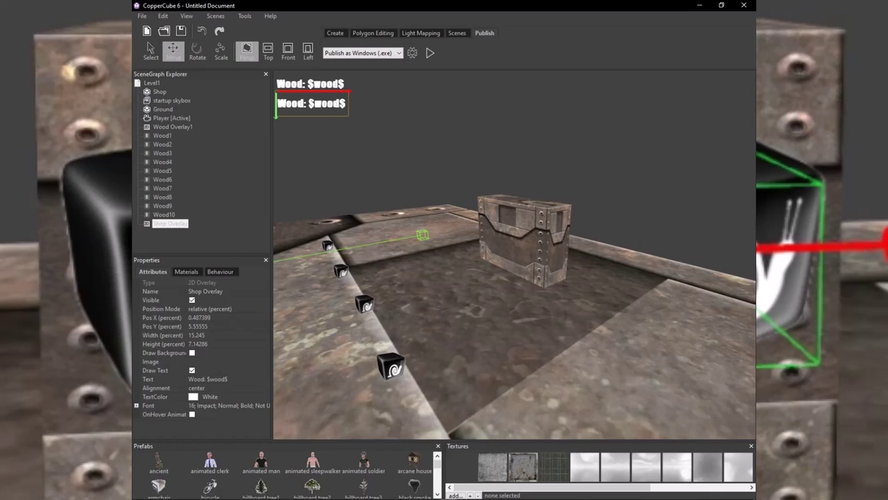
In Shop Overlay's timed Change 2D Overlay Text action, replace the label WOOD with SHOP, keeping the $wood$ variable.
left_click(170, 223)
left_click(221, 271)
left_click(187, 286)
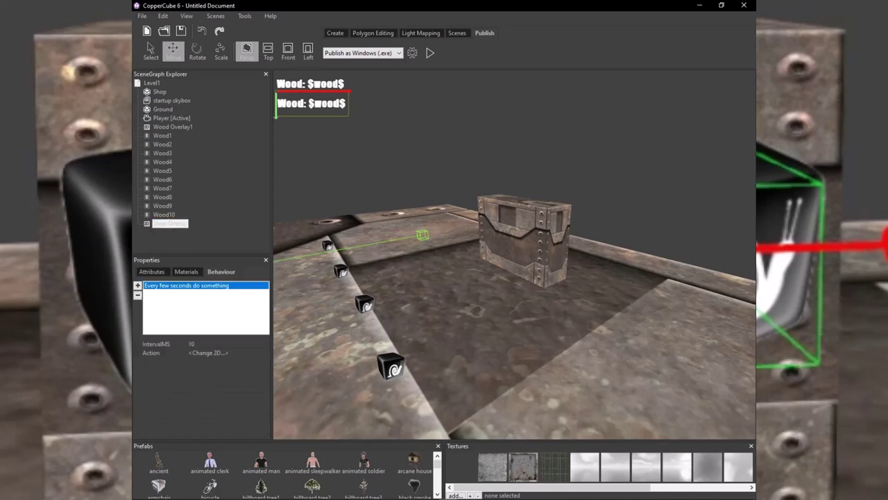
left_click(208, 352)
left_click(265, 352)
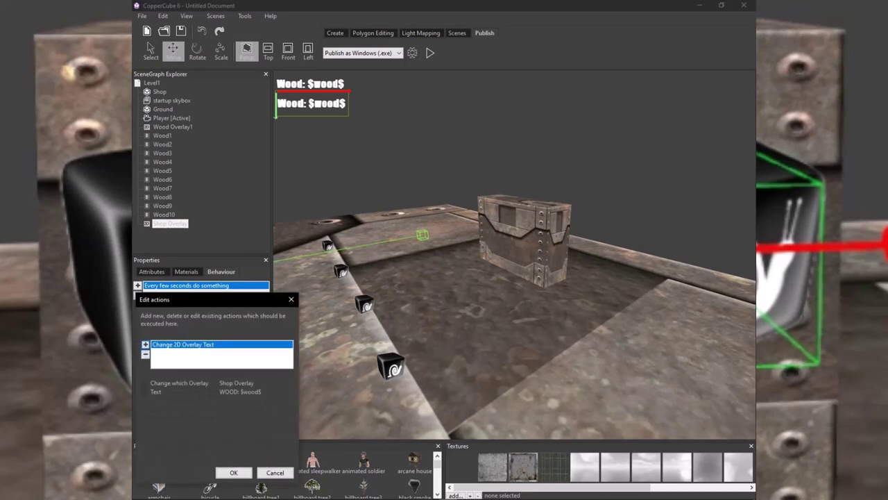
left_click(231, 392)
left_click(230, 392)
left_click_drag(239, 392, 224, 392)
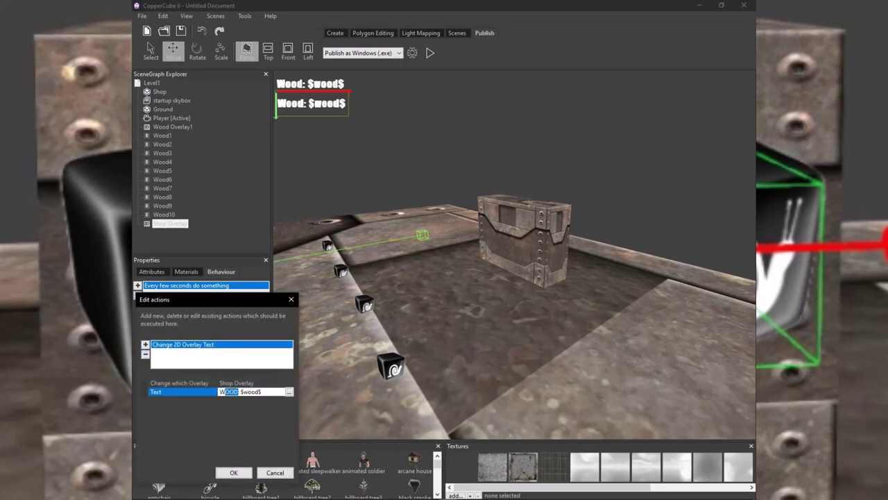
left_click(225, 392)
left_click_drag(235, 392, 207, 393)
type("SHOP")
left_click(234, 473)
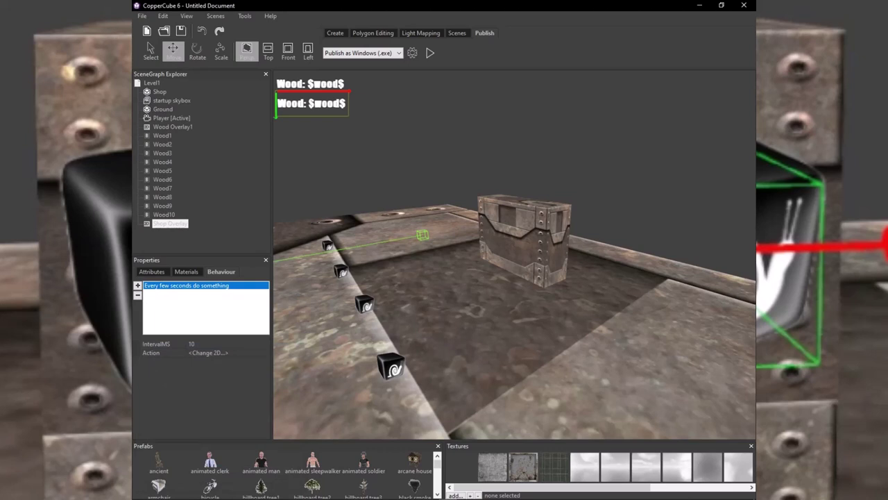
Change the variable in Shop Overlay's repeating text action to shop, making the text SHOP: $shop$.
left_click(208, 352)
left_click(265, 353)
left_click(238, 392)
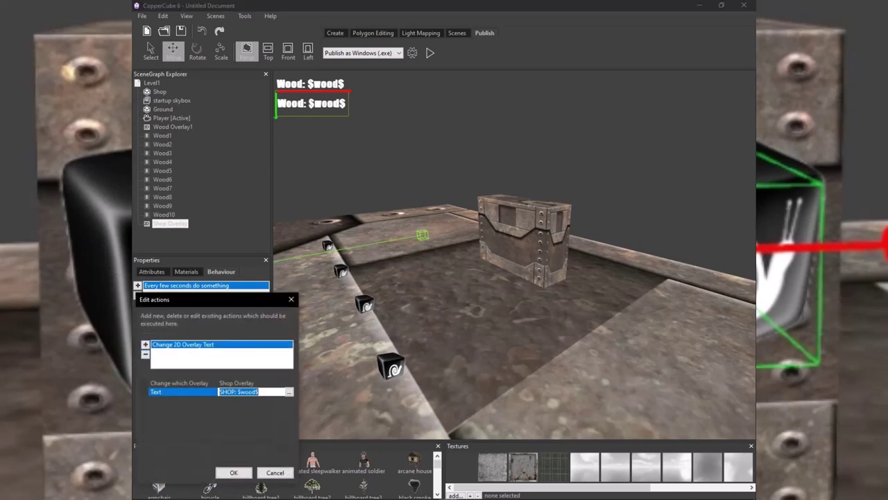
left_click_drag(240, 392, 256, 392)
type("shop")
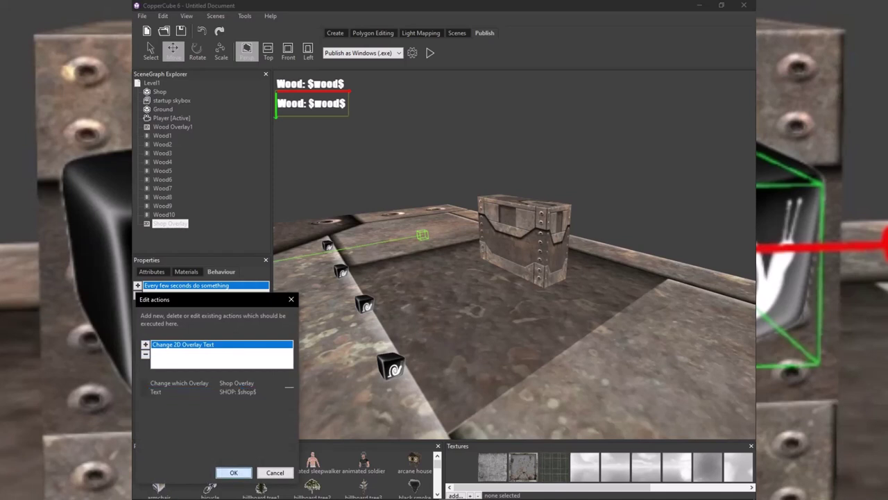
left_click(233, 472)
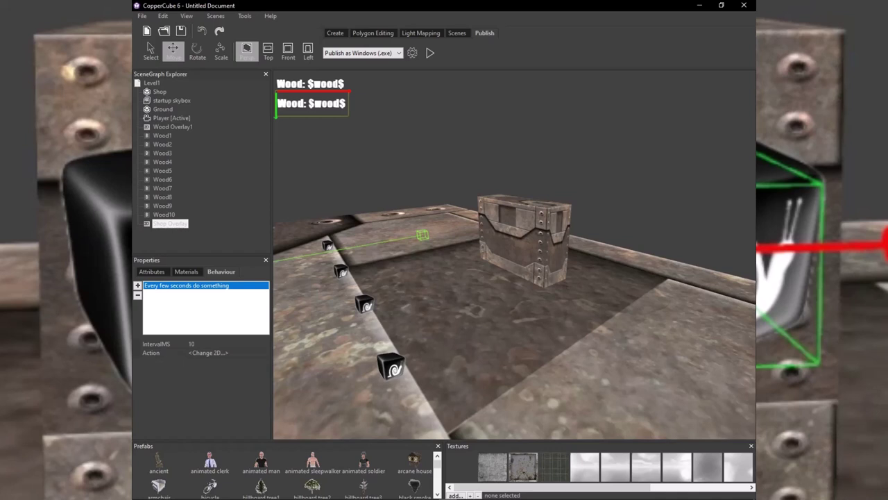
Try to replace the Wood wording and variable in the Shop Overlay's text with the Shop equivalents.
left_click(152, 272)
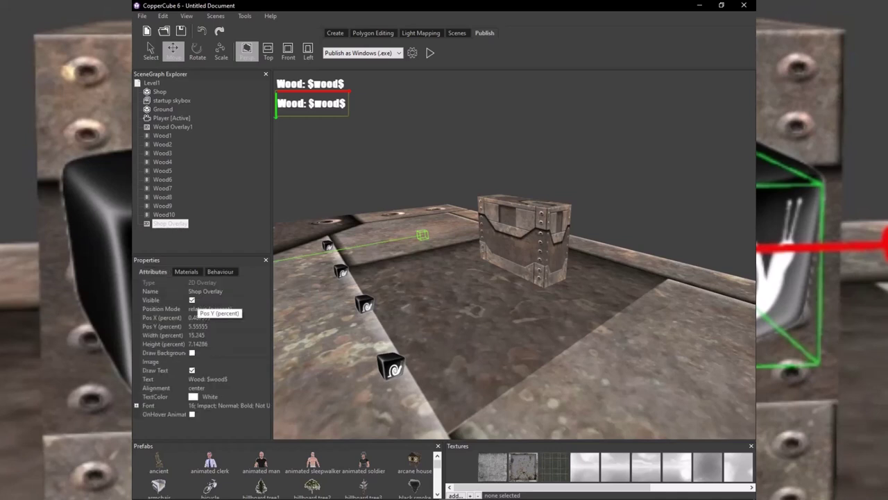
left_click(206, 378)
left_click(205, 379)
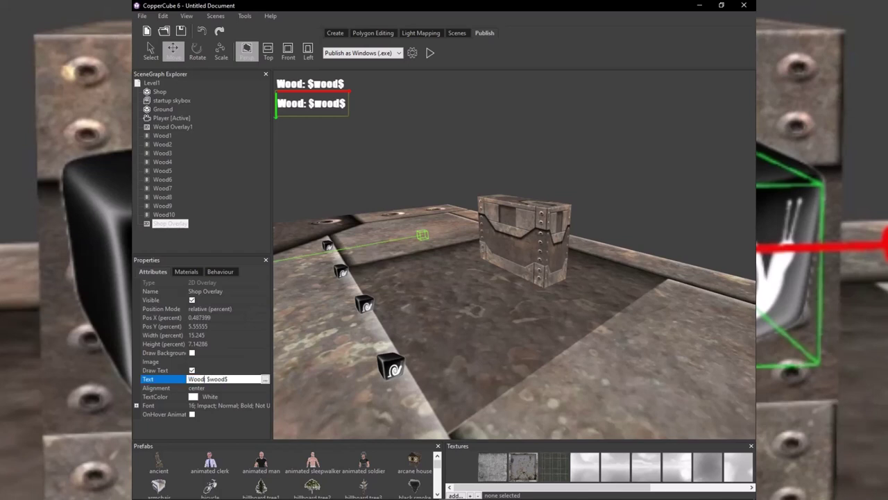
left_click_drag(204, 379, 189, 379)
type("Shop:")
left_click_drag(206, 379, 224, 379)
key("BackSpace")
type("Shop")
key("BackSpace")
type("$")
Add a second Set or Change a Variable action to Level1's Before first drawing do something behaviour.
left_click(152, 82)
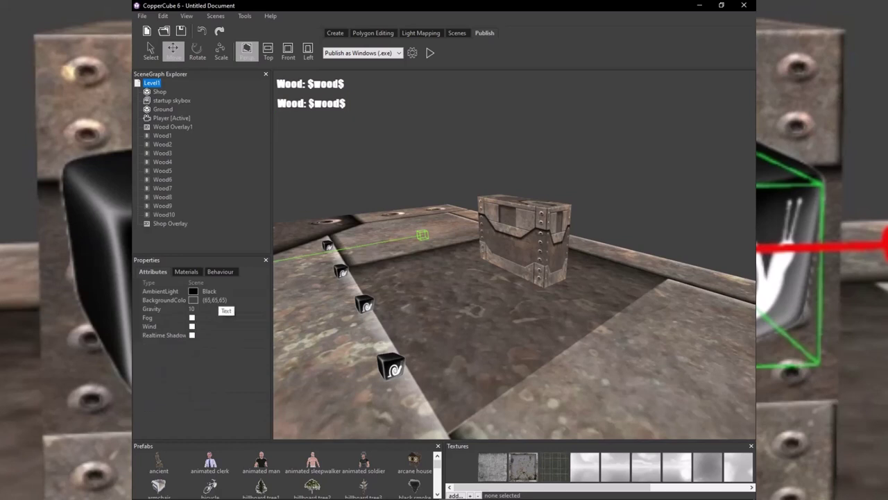
left_click(221, 271)
left_click(207, 353)
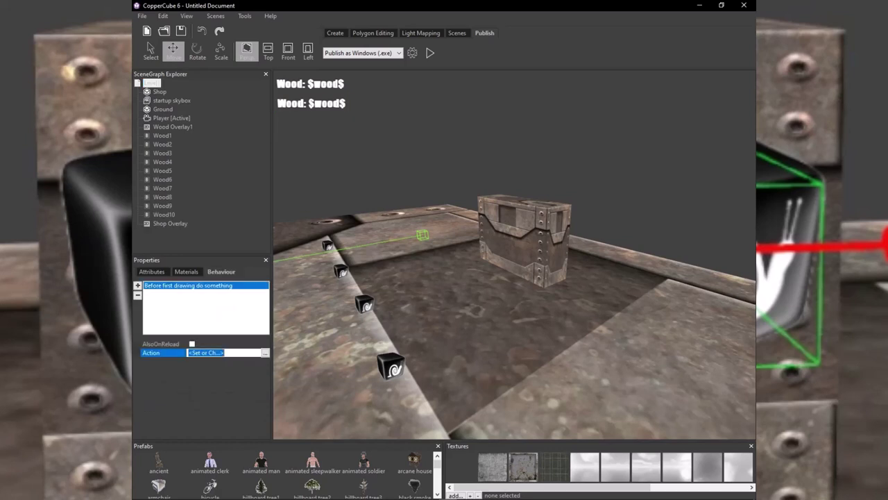
left_click(265, 354)
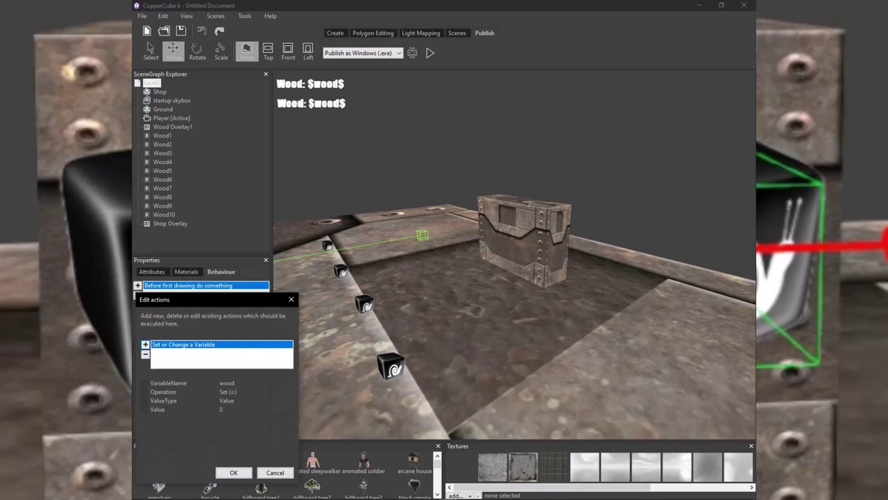
left_click(145, 345)
mouse_move(184, 436)
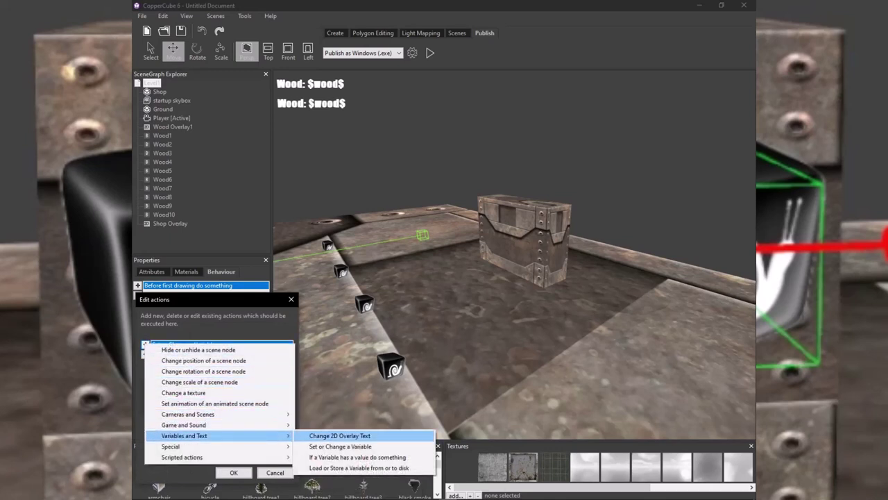
left_click(340, 446)
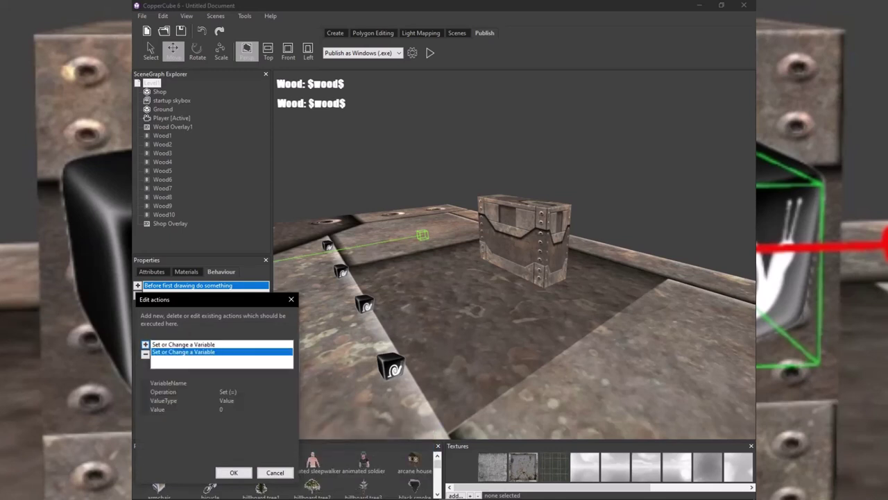
Name the new action's variable shop, set its value to 15 and apply the action list.
left_click(236, 383)
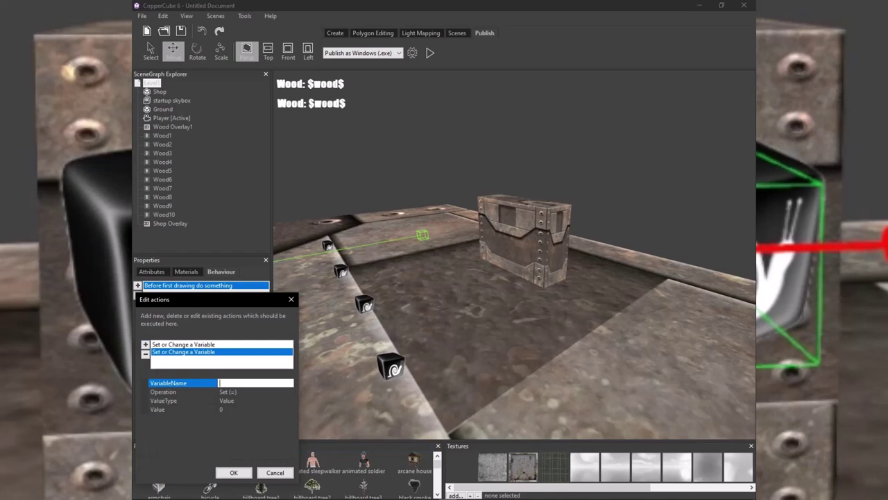
type("shop")
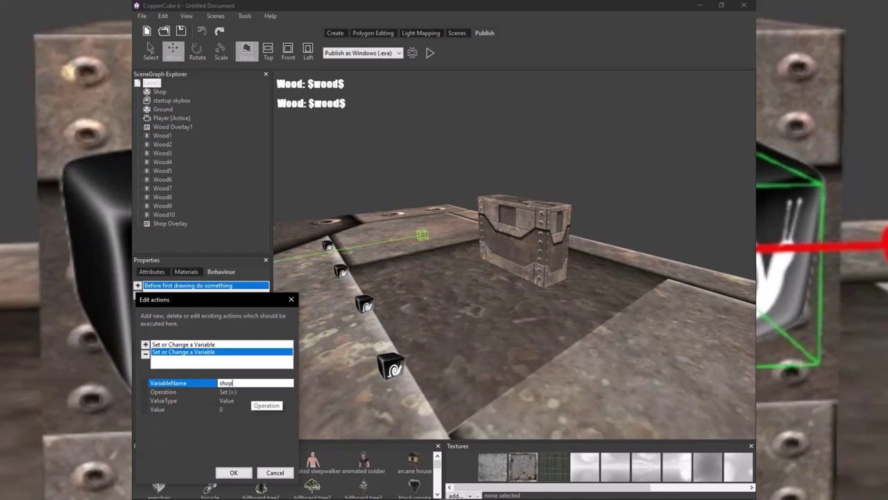
key("Return")
left_click(245, 409)
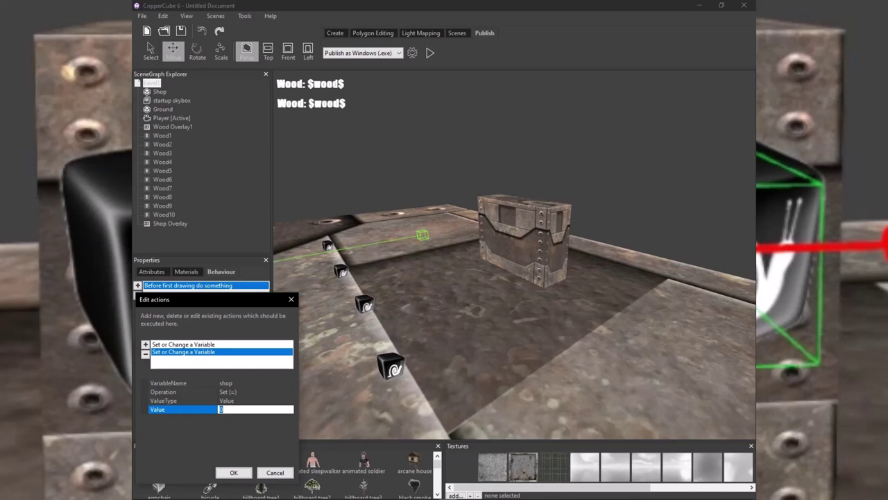
type("15")
left_click(234, 472)
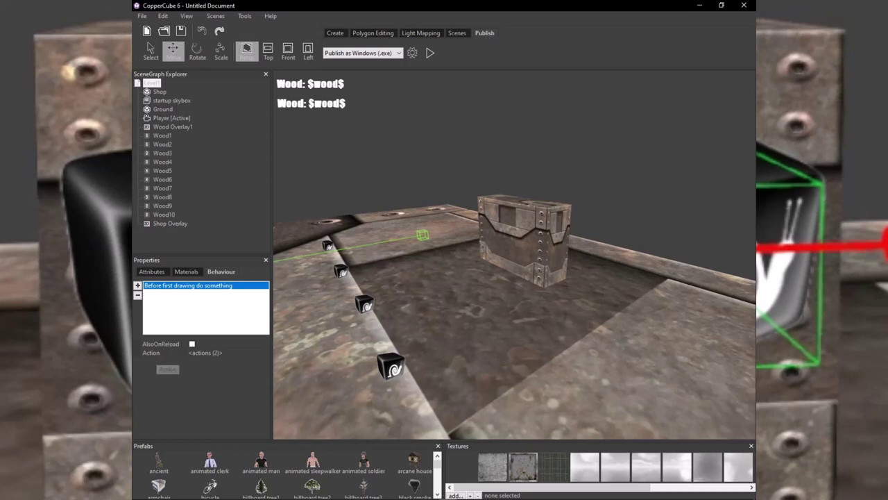
Enable AlsoOnReload for Level1's Before first drawing behaviour and reopen its action list.
left_click(192, 345)
left_click(206, 352)
left_click(265, 353)
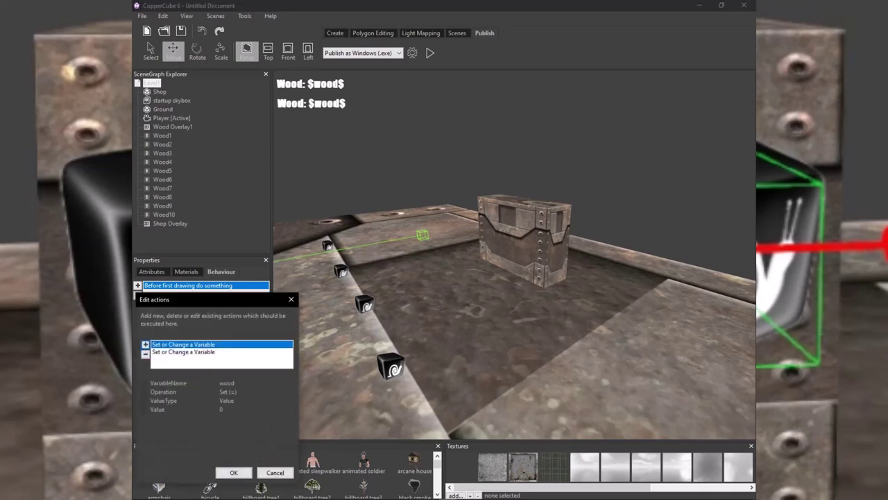
Compare the variable names, operations and values of Level1's wood and shop variable actions.
left_click(184, 352)
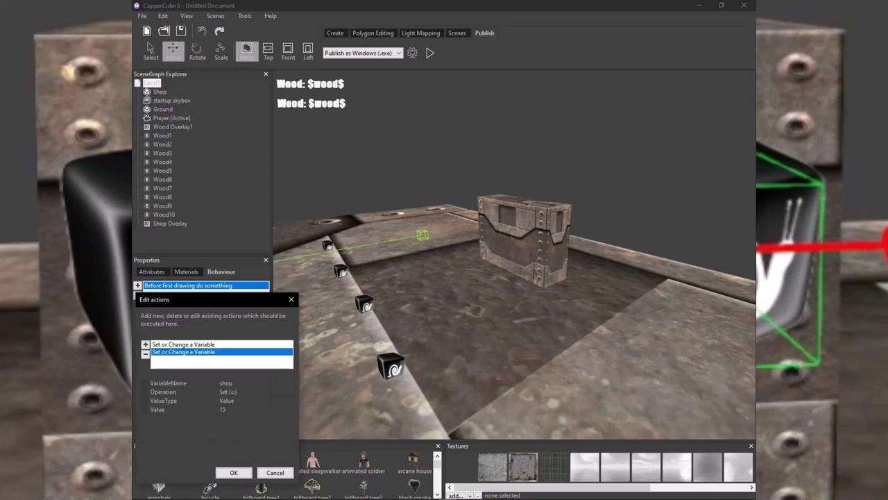
left_click(184, 344)
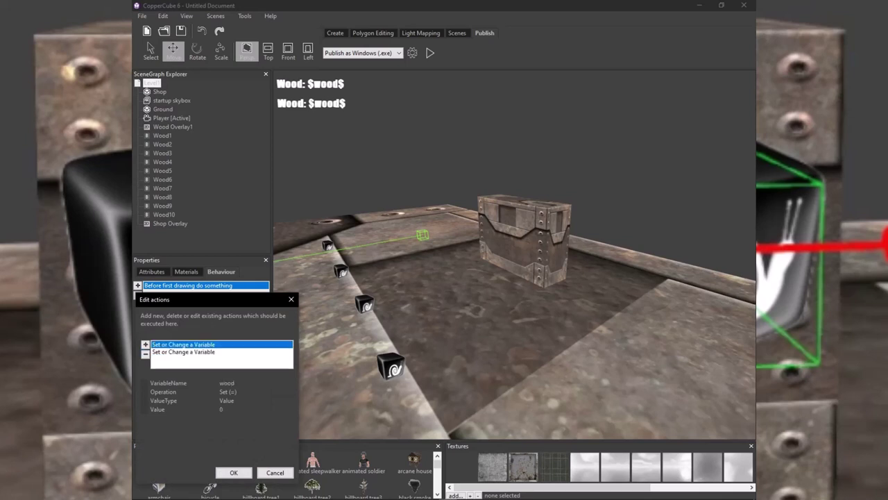
left_click(184, 352)
left_click(184, 345)
left_click(184, 352)
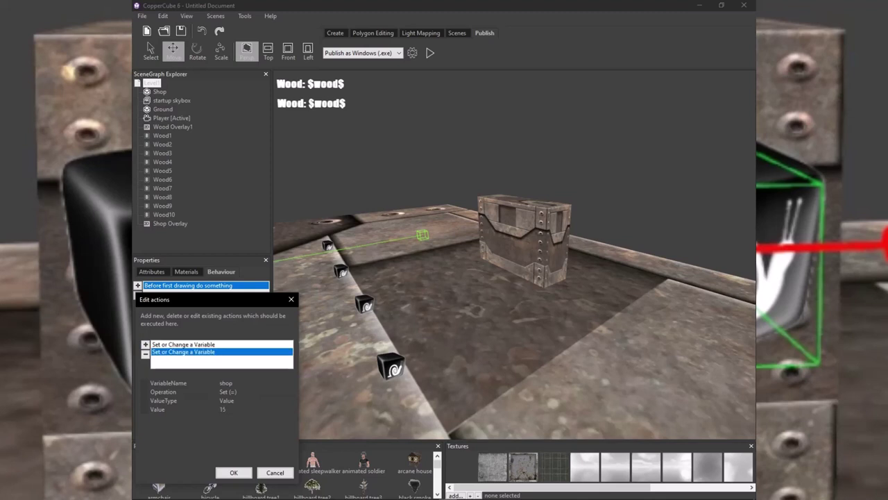
left_click(184, 344)
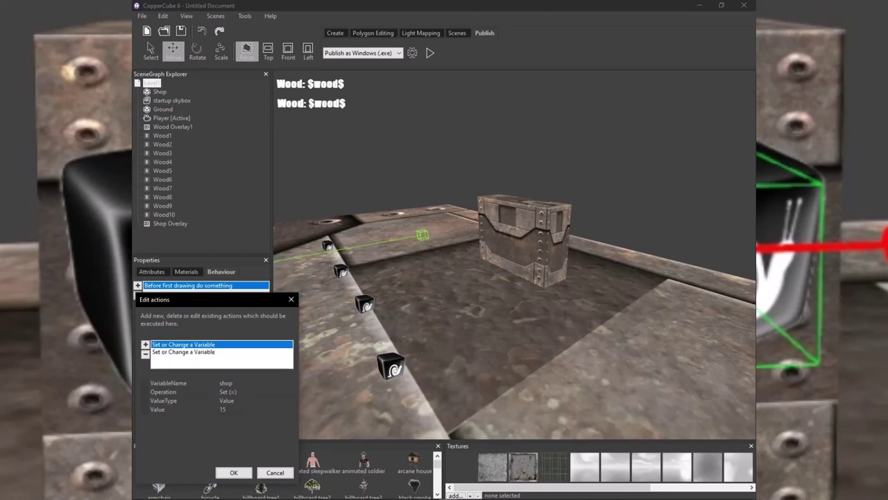
left_click(183, 352)
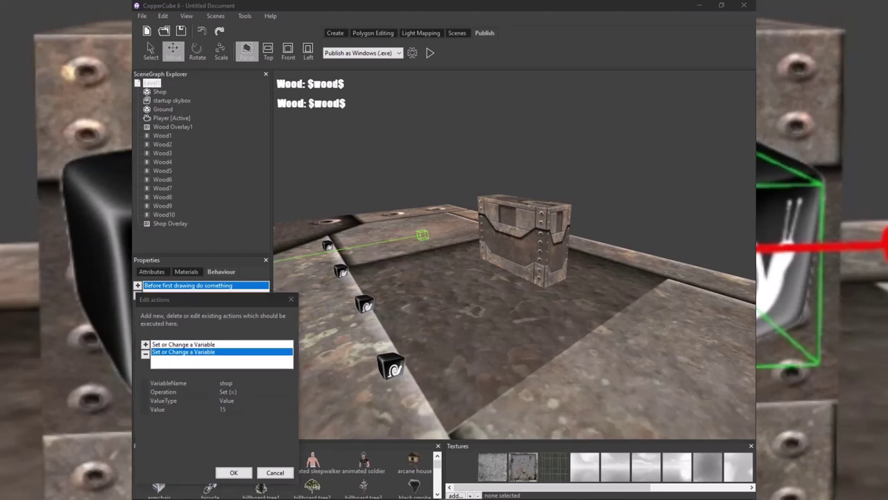
left_click(184, 344)
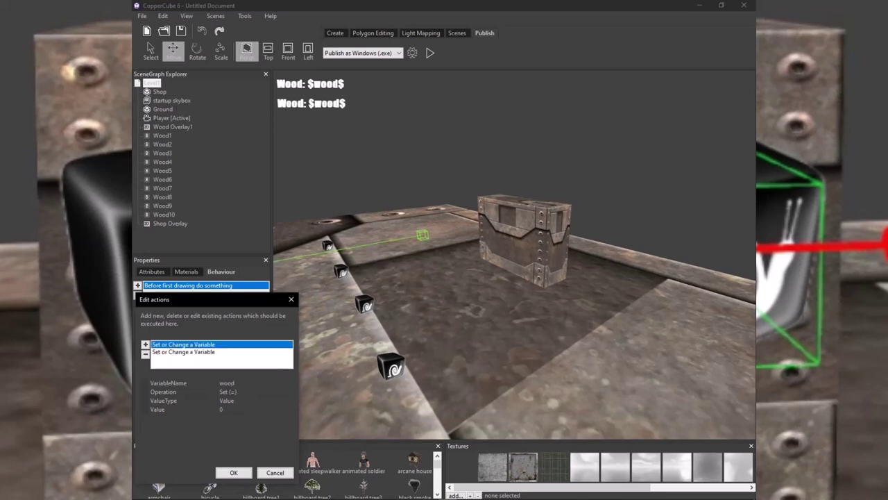
Set the shop variable's starting value to 0 in Level1's second variable action and apply it.
left_click(184, 352)
left_click(223, 410)
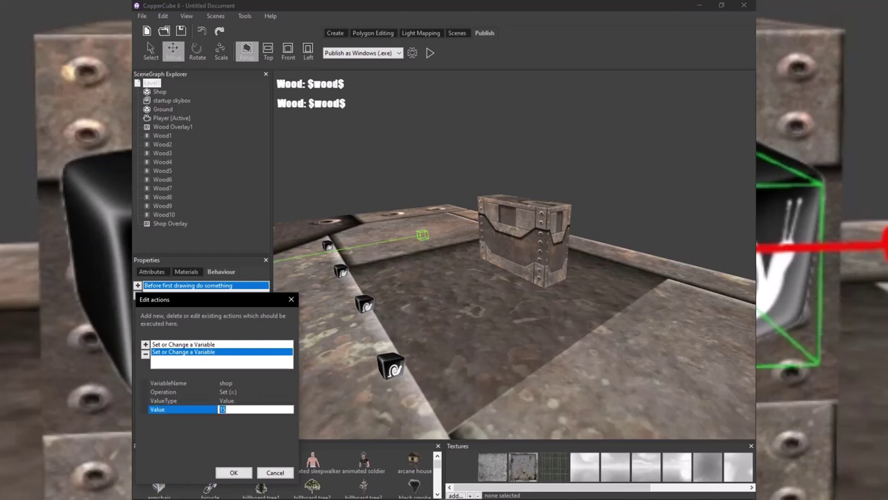
type("0")
left_click(234, 472)
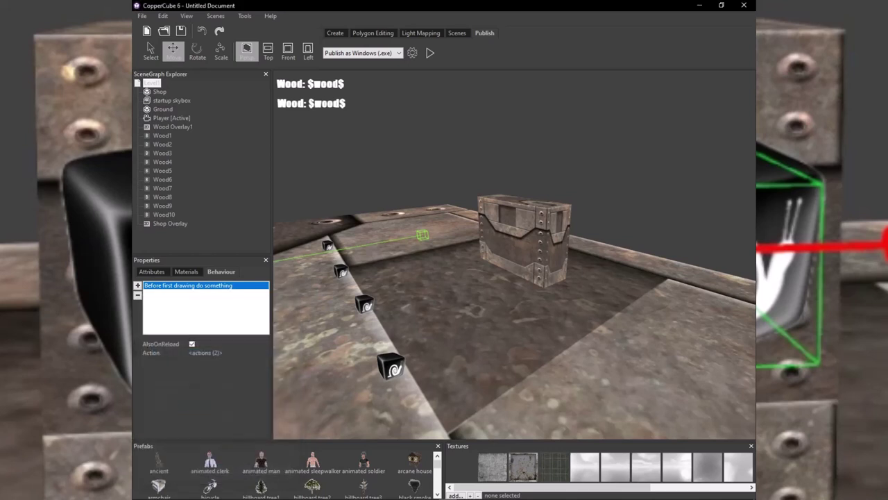
Check the target overlay and text of the Change 2D Overlay Text action in the Shop Overlay's timed behaviour.
left_click(170, 223)
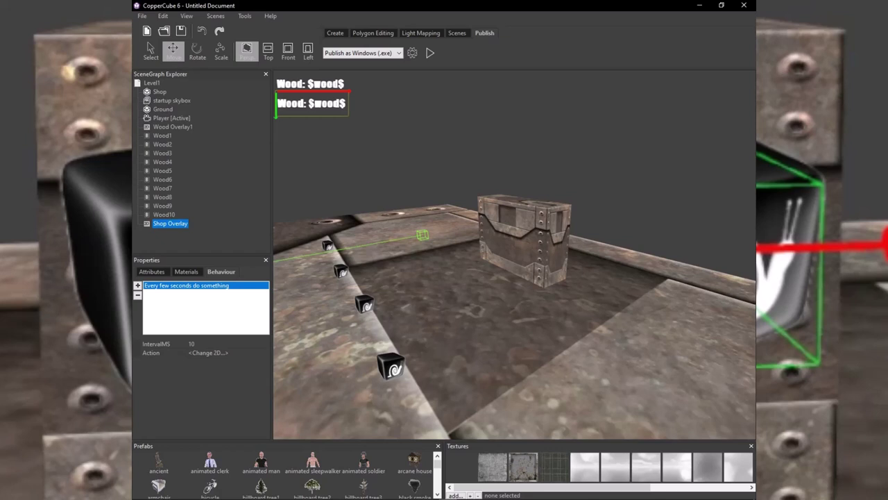
left_click(160, 92)
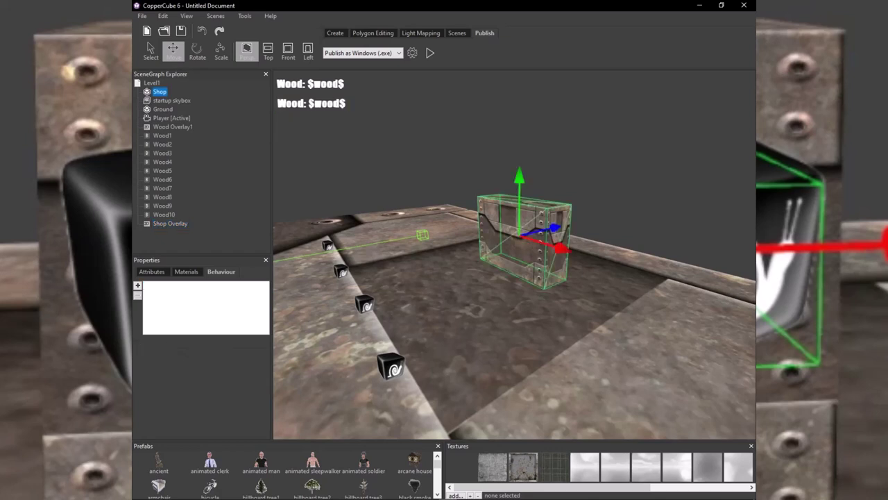
left_click(170, 223)
left_click(187, 286)
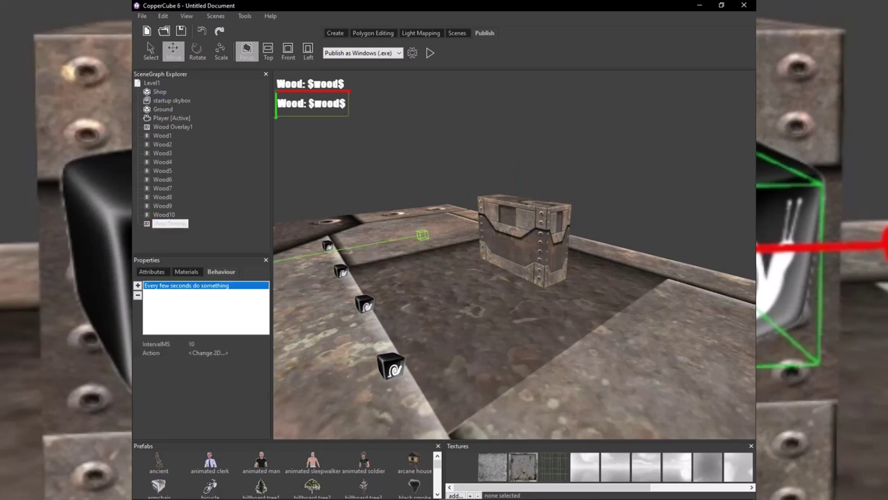
left_click(208, 344)
left_click(209, 353)
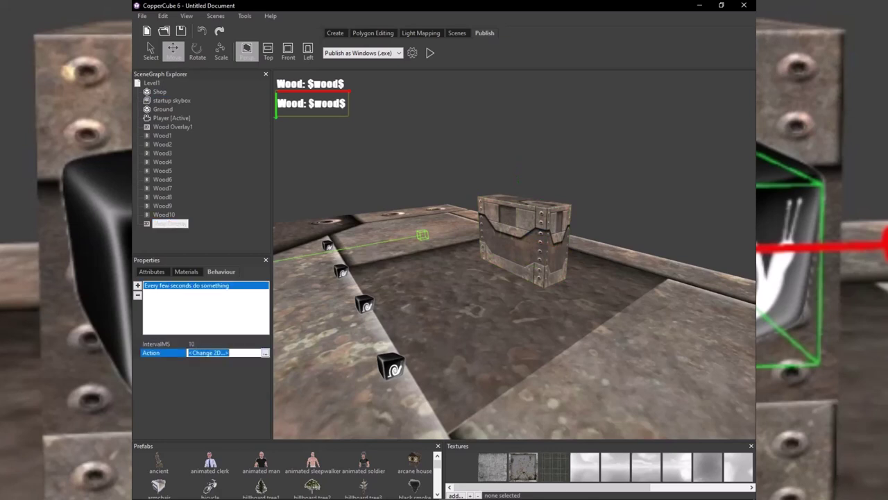
left_click(265, 353)
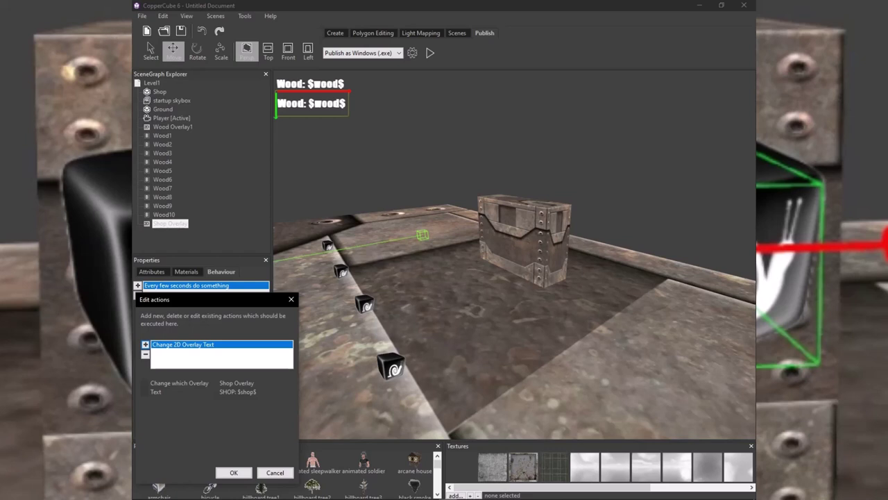
left_click(239, 383)
left_click(240, 392)
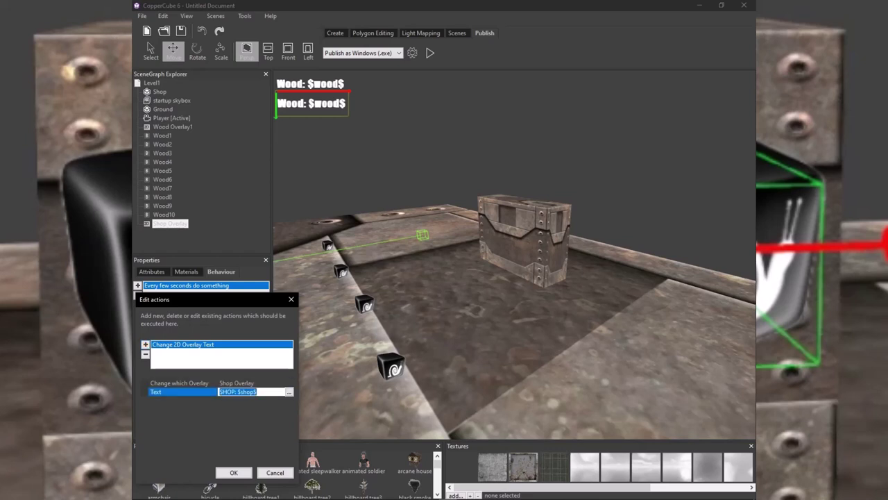
left_click(290, 392)
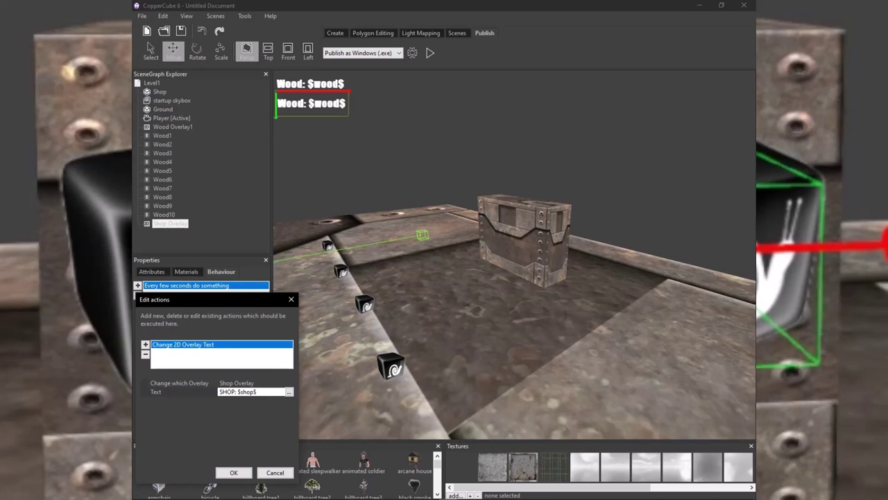
left_click(234, 472)
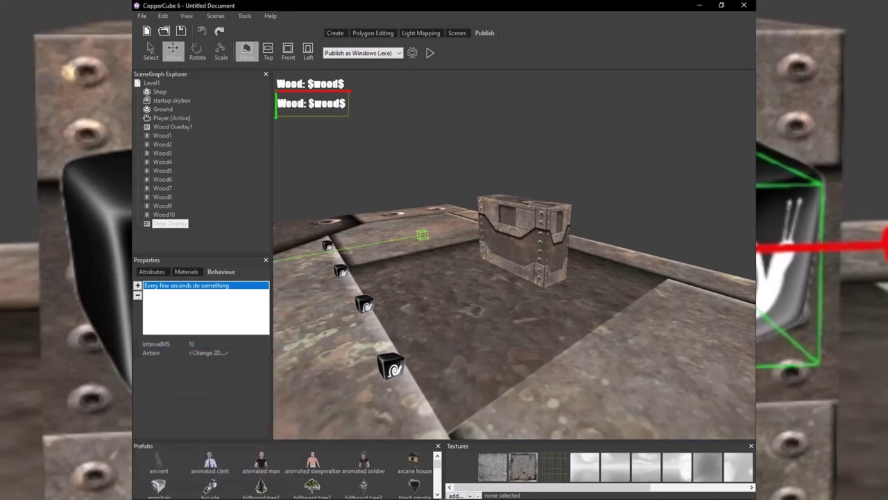
Set the Shop Overlay's text attribute to "Shop: $shop$".
left_click(152, 271)
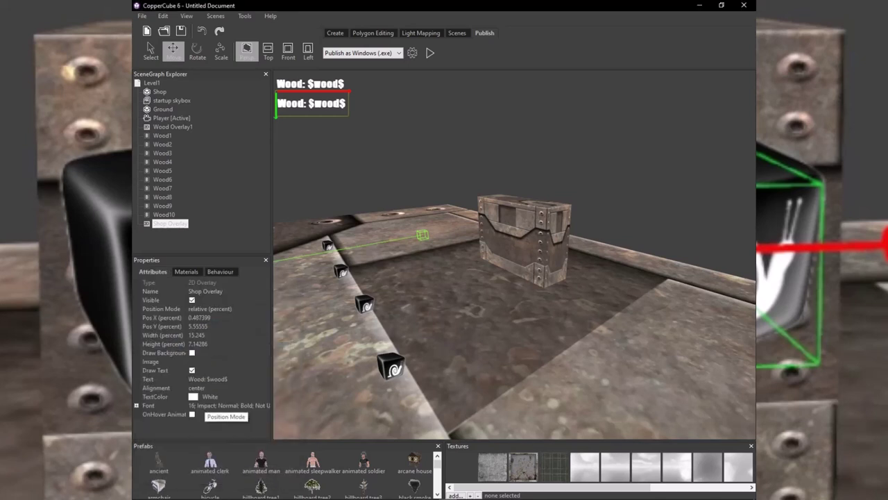
left_click(208, 379)
left_click_drag(205, 379, 188, 379)
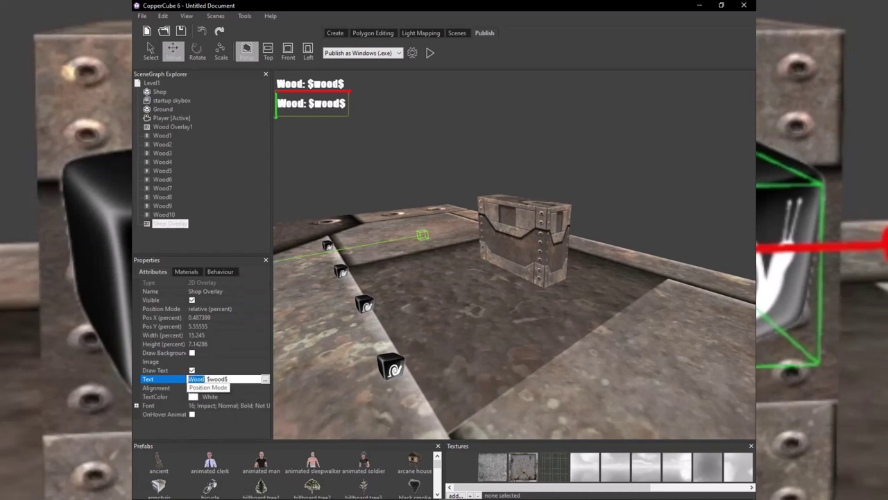
type("Shop")
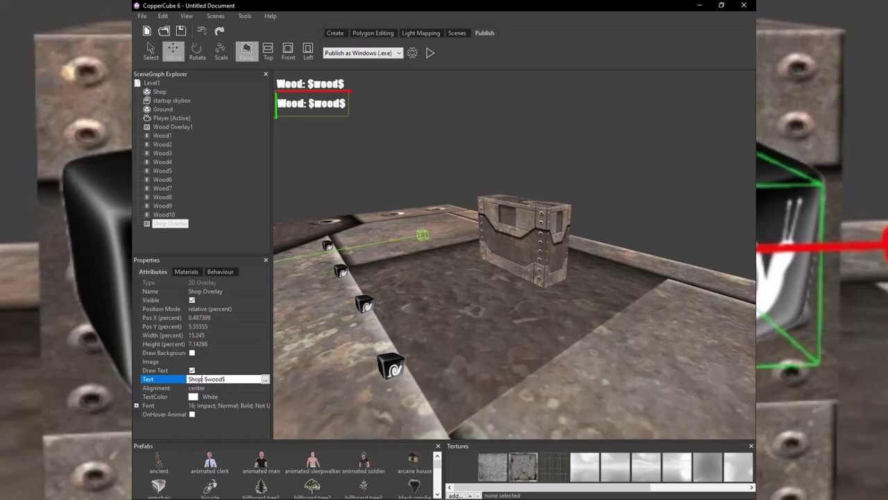
left_click_drag(207, 378, 223, 379)
type("shop")
key("Return")
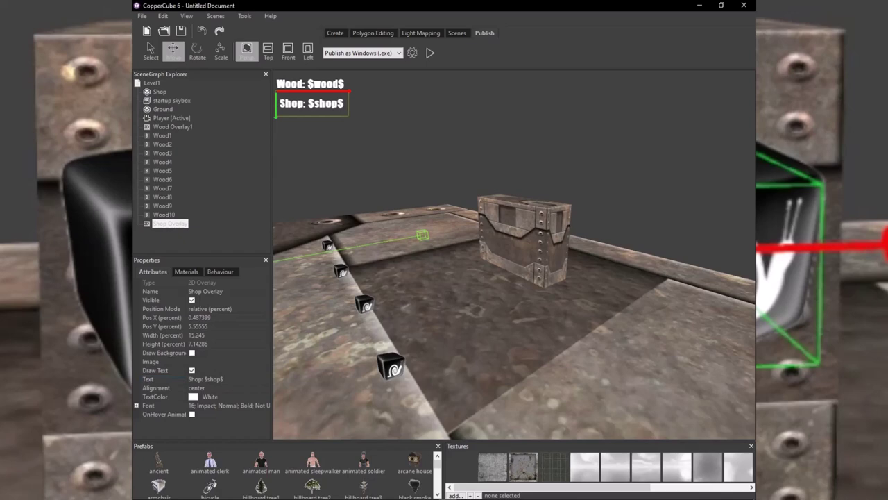
Test-run the game, exit it, and nudge the Shop Overlay to about -0.32 percent in X and 5.7 percent in Y.
left_click(430, 52)
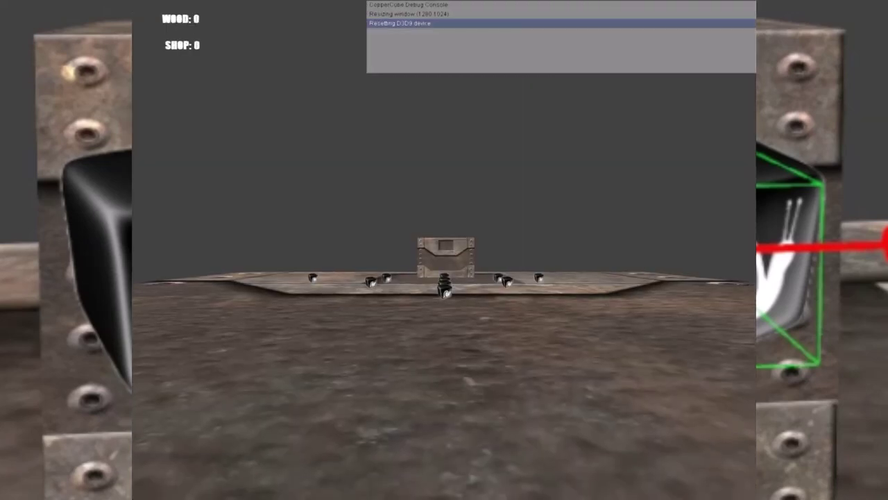
key("Escape")
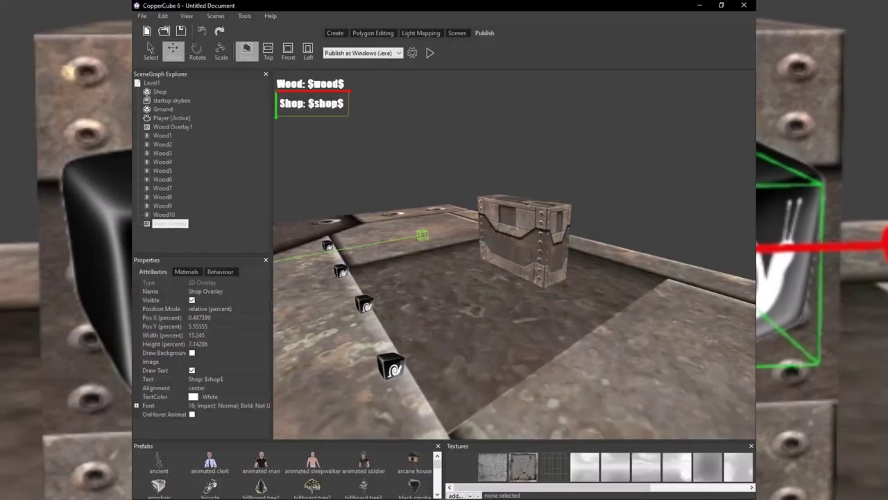
left_click_drag(314, 91, 310, 93)
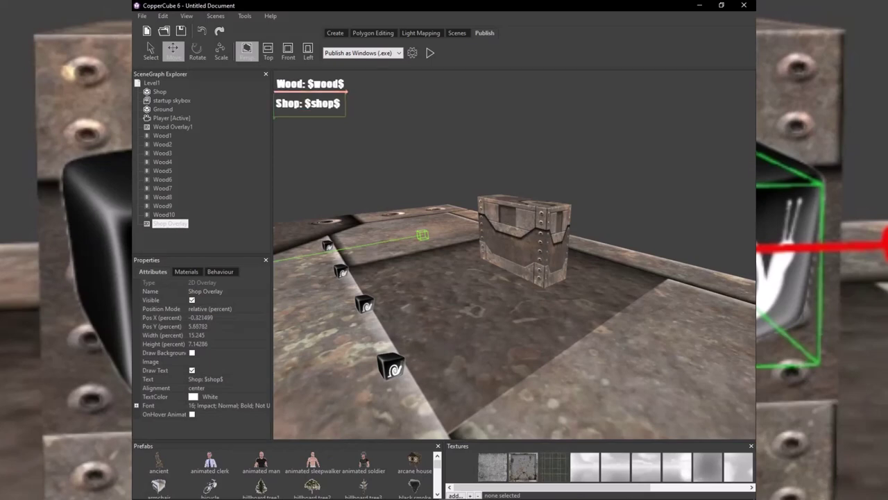
Test-run the game to check the wood and shop counters, and exit back to the editor.
left_click(431, 53)
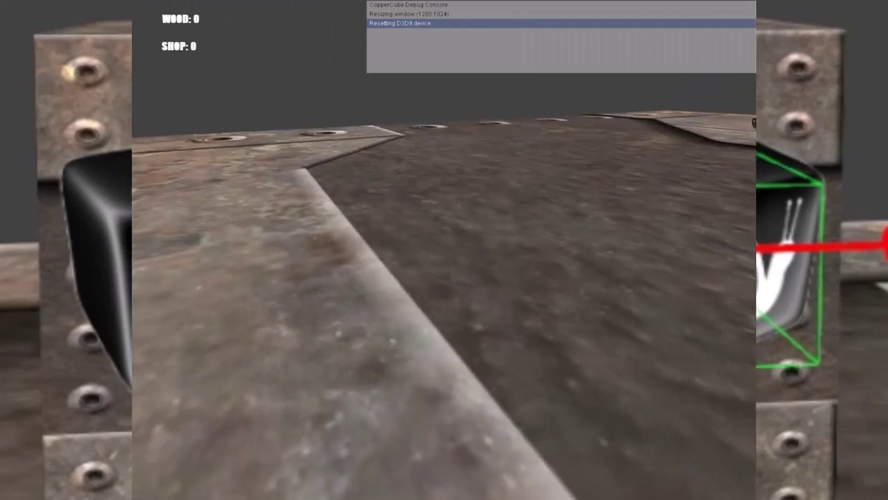
key("Escape")
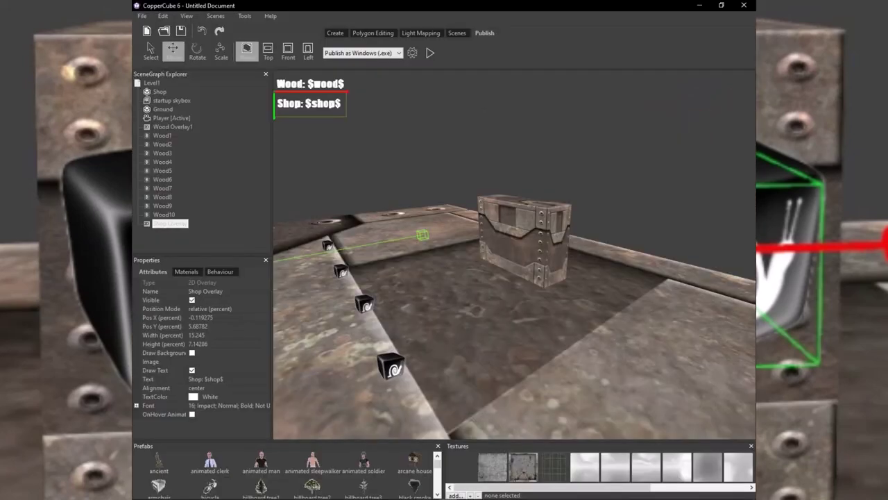
Clone the Shop Overlay and place the copy directly below it, at about 0.08 percent in X and 11.4 percent in Y.
right_click(163, 223)
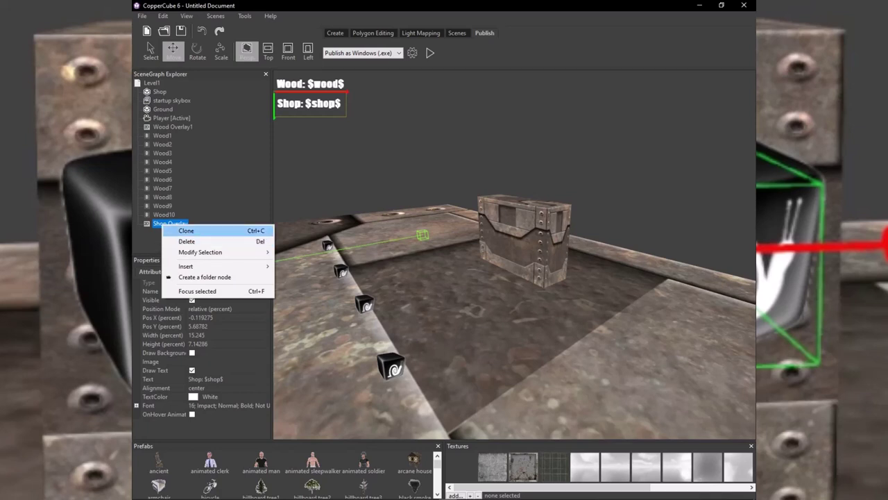
left_click(186, 232)
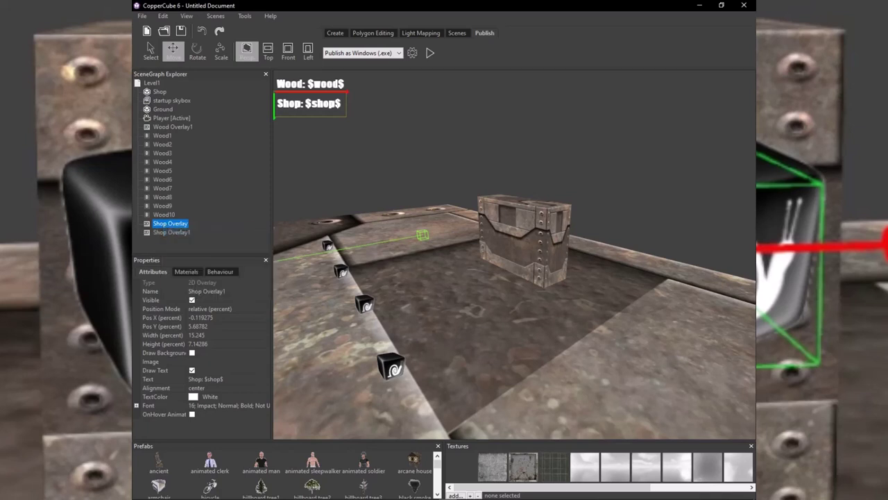
left_click(171, 232)
left_click(171, 223)
left_click(171, 232)
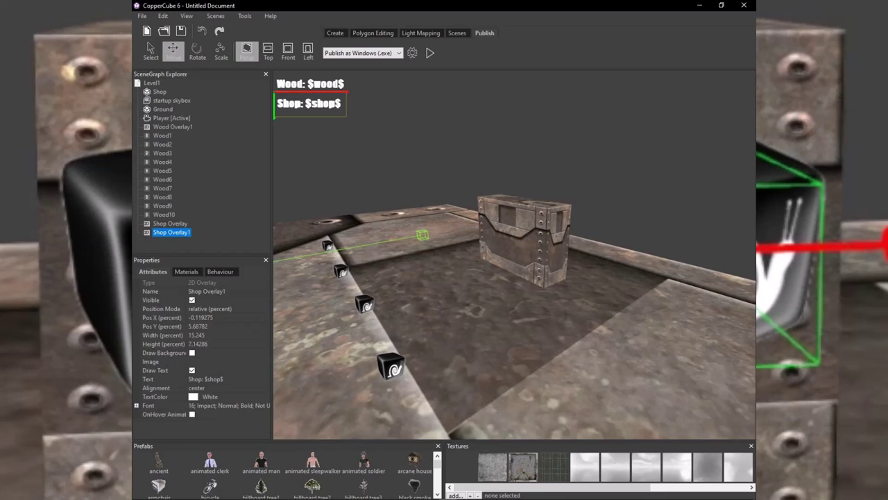
left_click_drag(309, 104, 311, 126)
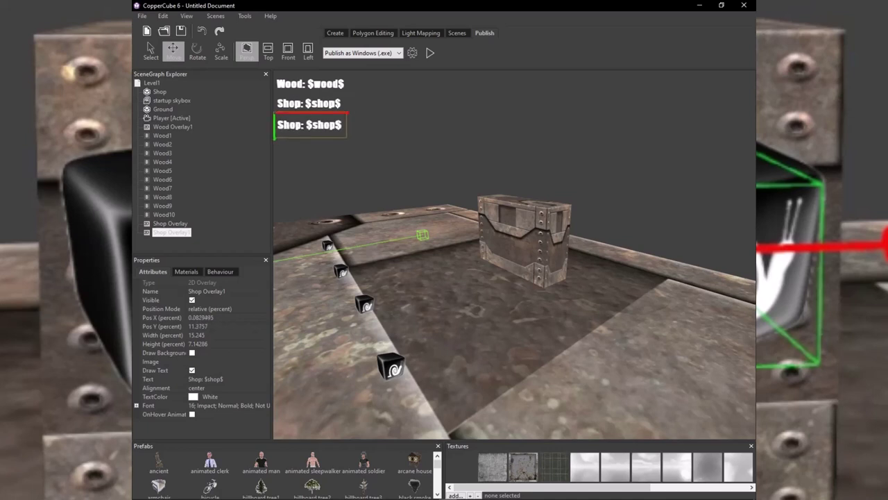
Set the text attribute of the cloned overlay, Shop Overlay1, to "Money: $Money$".
left_click(172, 233)
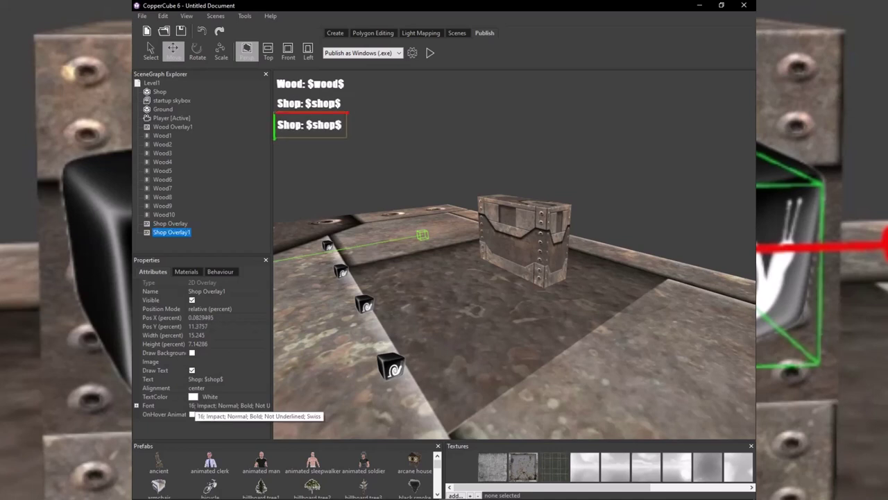
left_click(203, 379)
left_click_drag(203, 379, 192, 379)
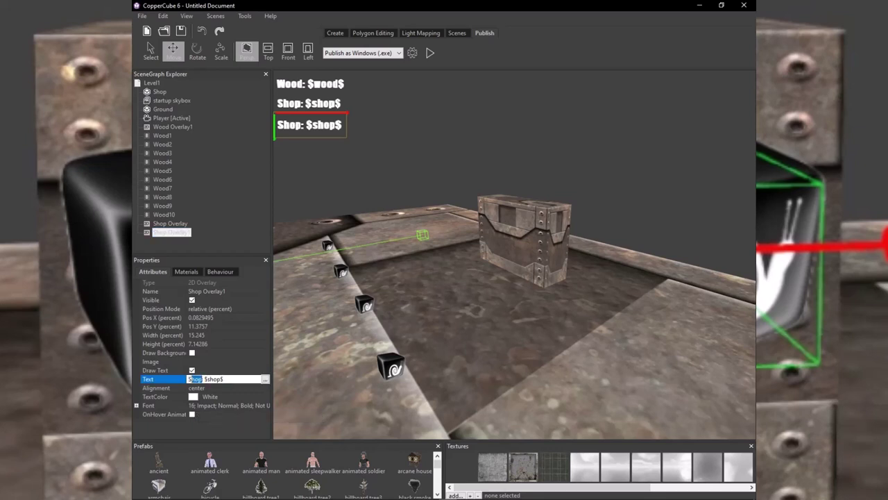
double_click(171, 233)
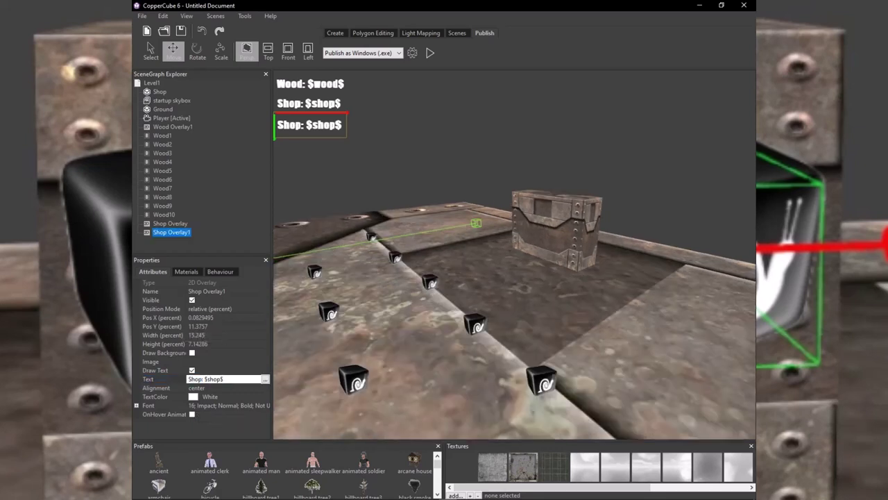
left_click(206, 379)
mouse_move(203, 379)
left_mouse_down()
mouse_move(191, 379)
mouse_move(202, 379)
left_mouse_up()
left_click(190, 379)
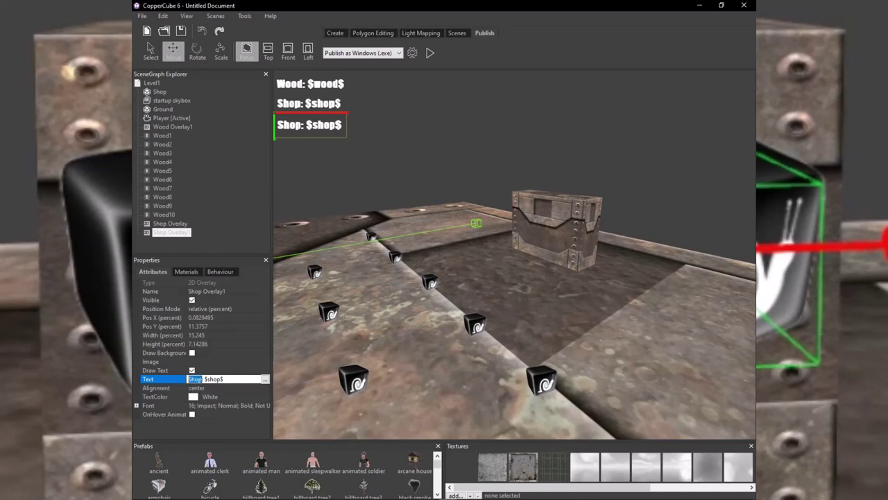
type("Money")
left_click_drag(210, 379, 227, 378)
type("Mon")
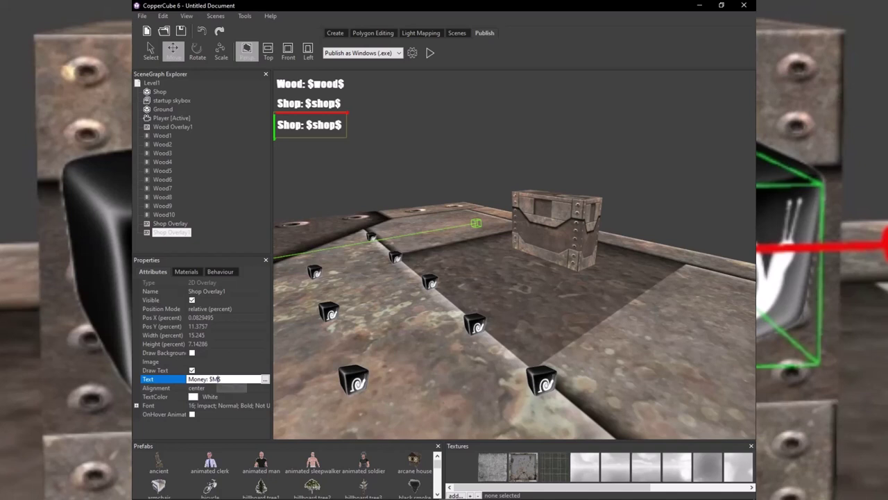
type("ey$")
key("Return")
Set the text of the Change 2D Overlay Text action in Shop Overlay1's timed behaviour to "MONEY: $money$" and apply it.
left_click(221, 271)
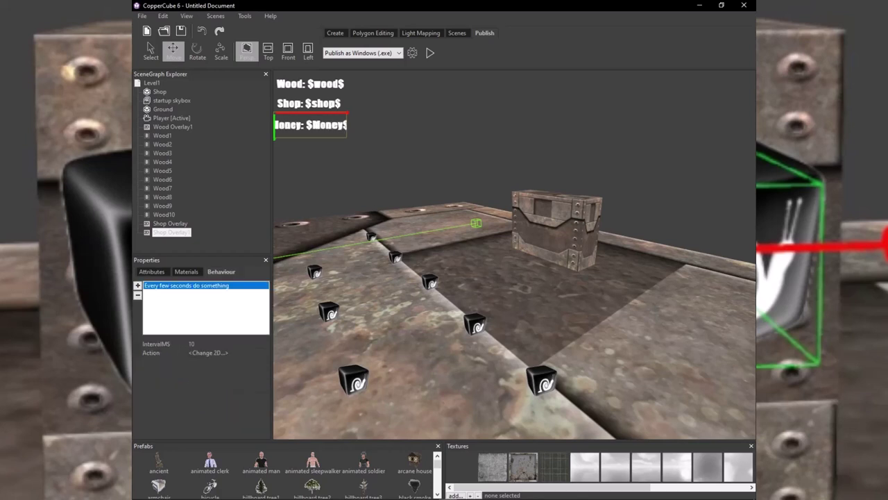
left_click(208, 353)
left_click(266, 352)
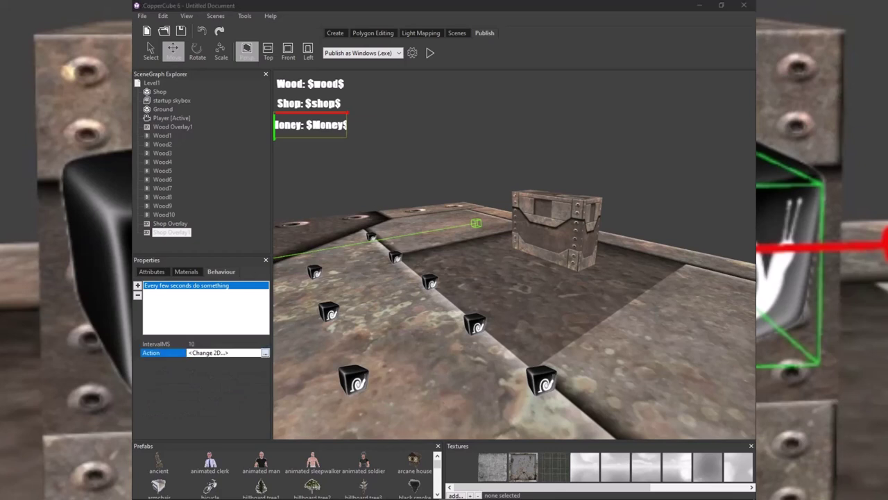
left_click(238, 391)
left_click_drag(236, 392, 219, 392)
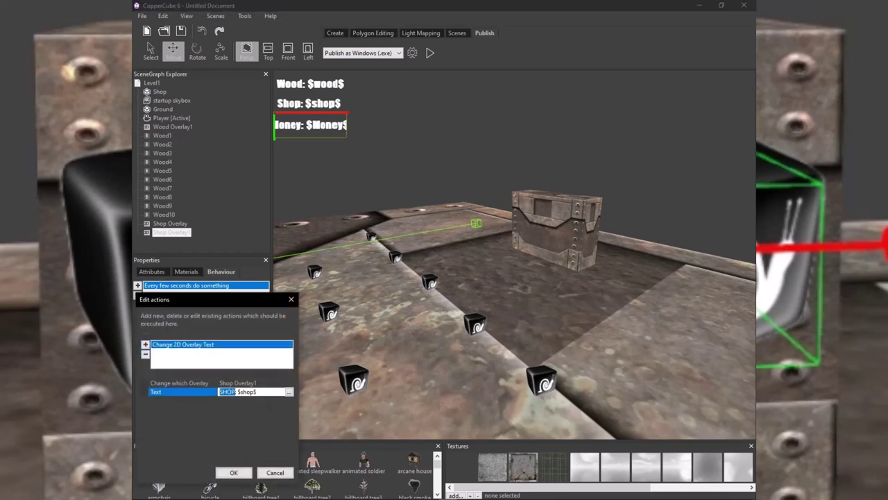
type("MONEY")
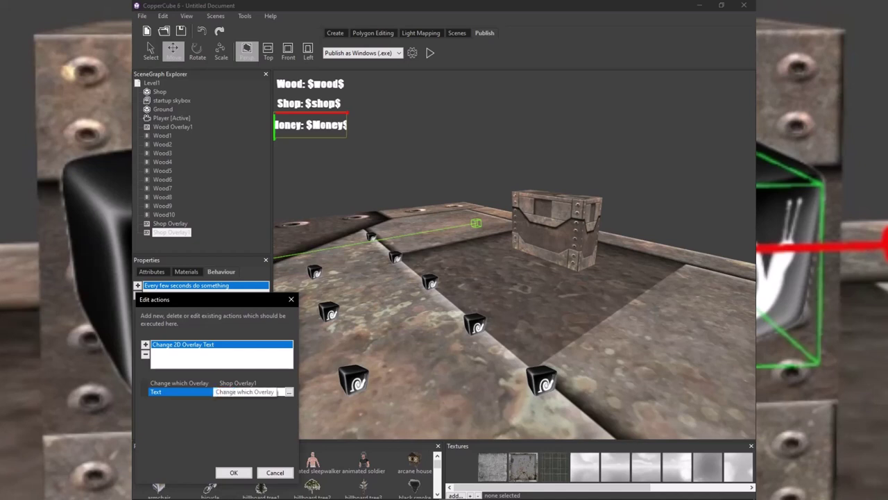
left_click_drag(244, 391, 261, 392)
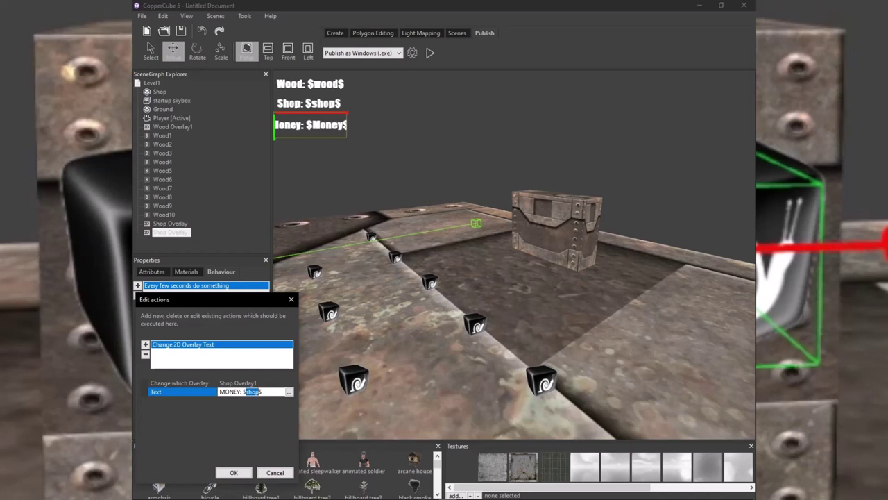
type("money")
key("Return")
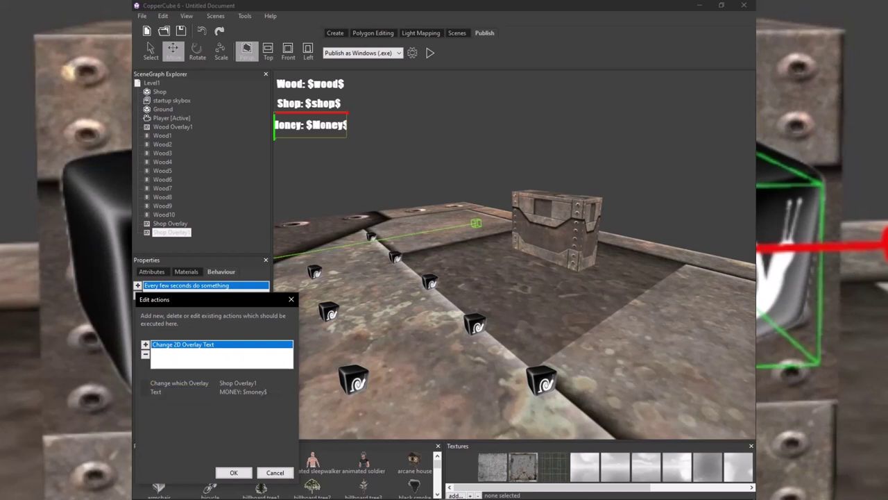
left_click(243, 392)
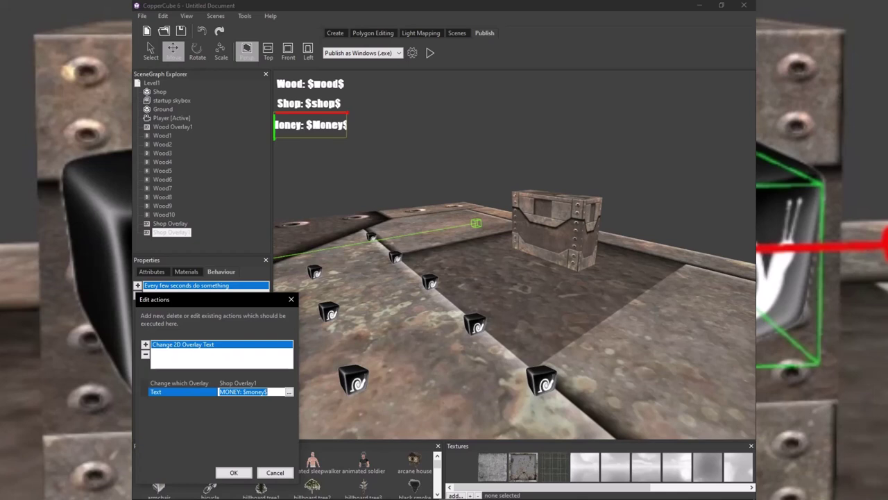
key("Return")
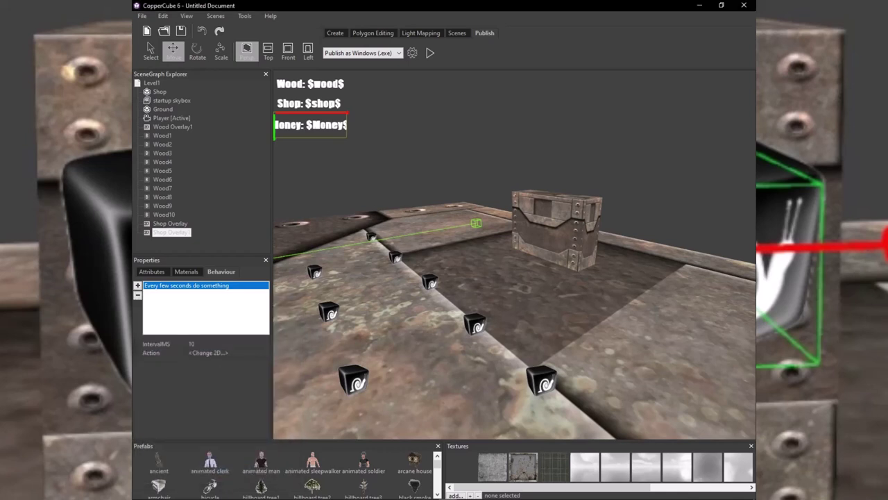
Add a third Set or Change a Variable action to Level1's Before first drawing behaviour, with the variable name money, and apply it.
left_click(152, 84)
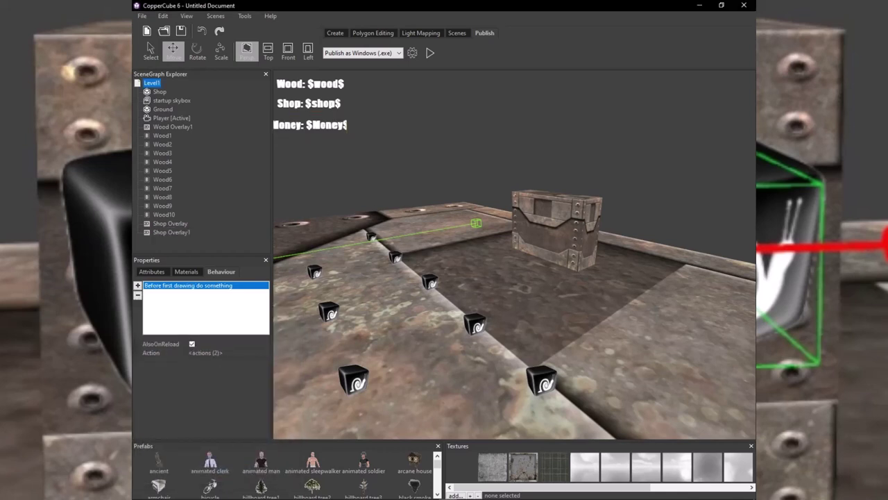
left_click(206, 352)
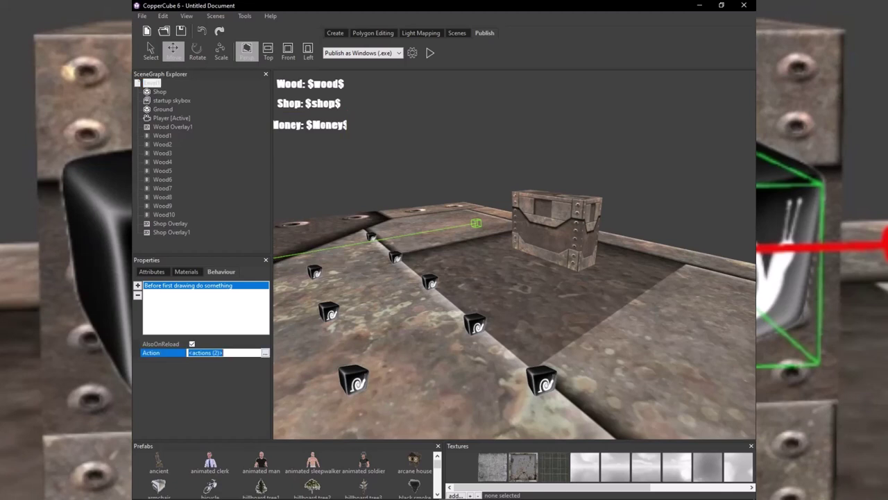
left_click(265, 353)
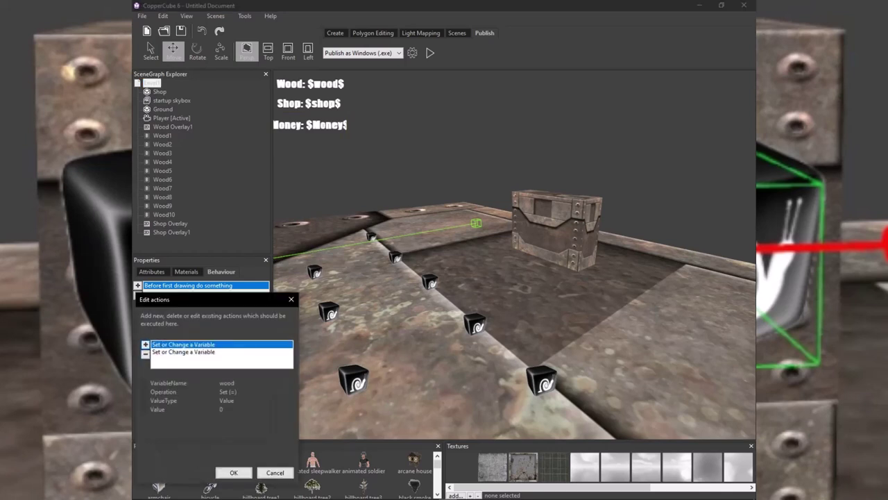
left_click(146, 345)
mouse_move(185, 438)
left_click(337, 448)
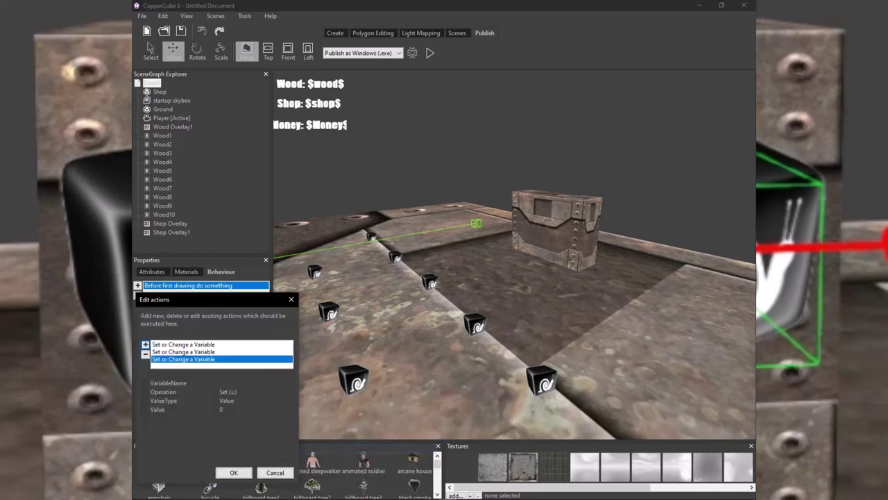
left_click(236, 383)
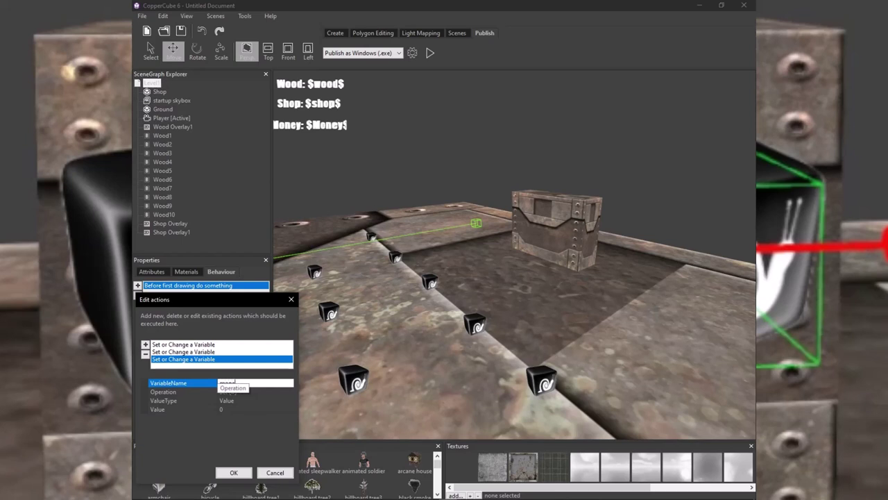
type("y")
key("Return")
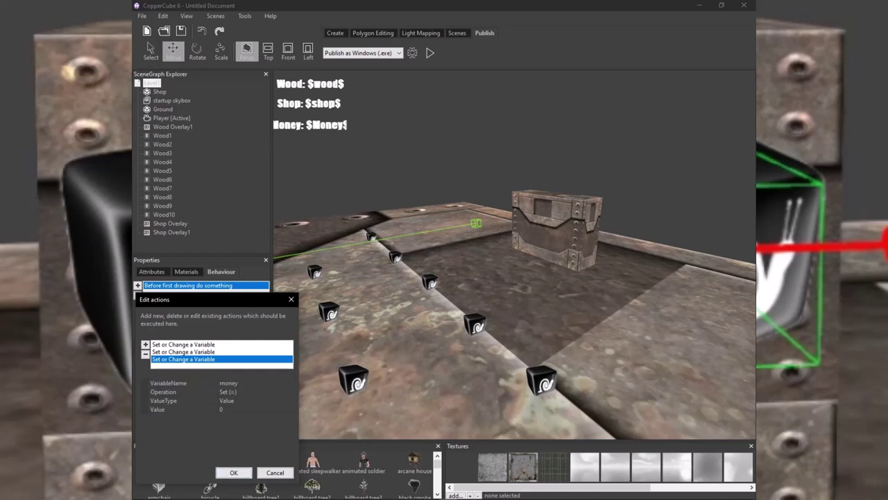
left_click(234, 472)
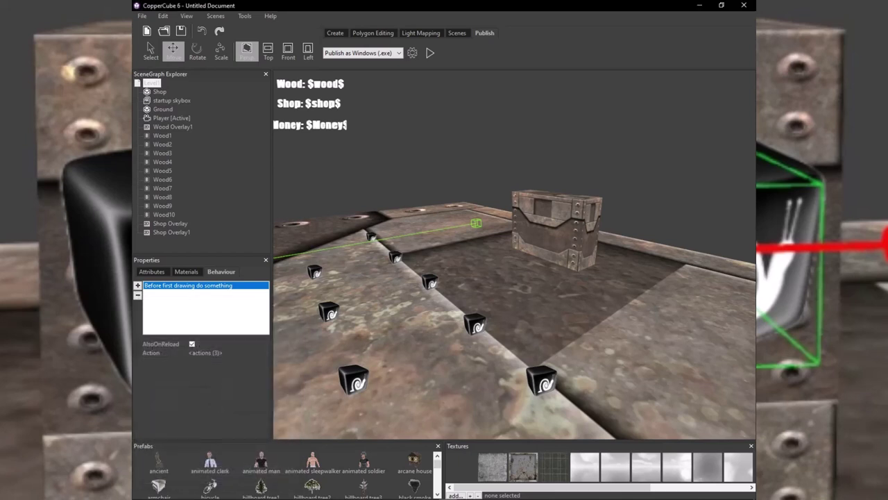
Nudge the money overlay slightly to the right in the viewport, test-run the game and exit it.
left_click(310, 126)
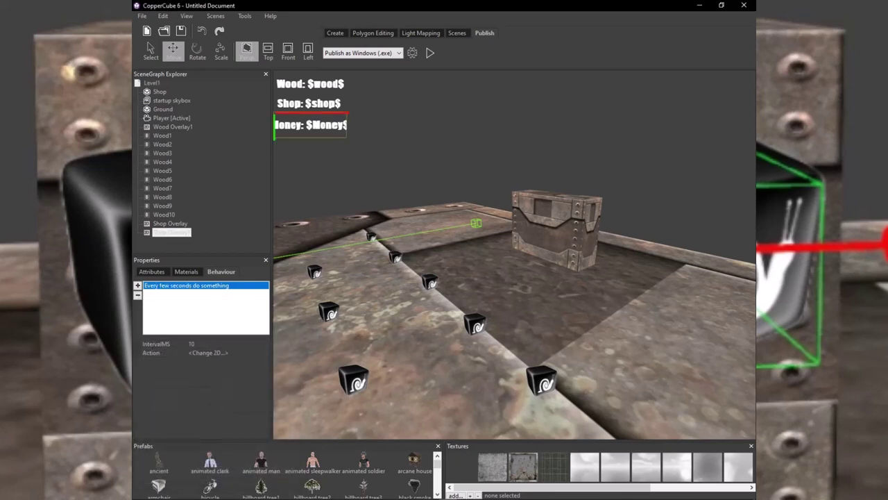
left_click_drag(310, 125, 314, 126)
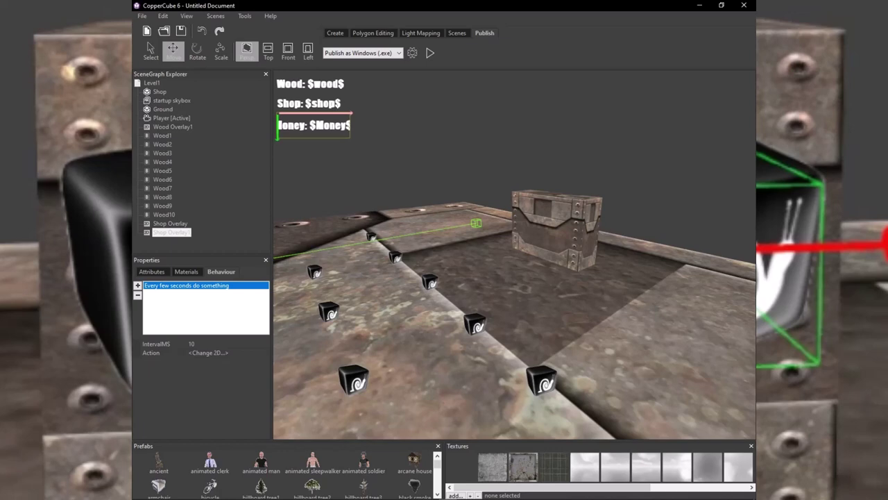
left_click(430, 53)
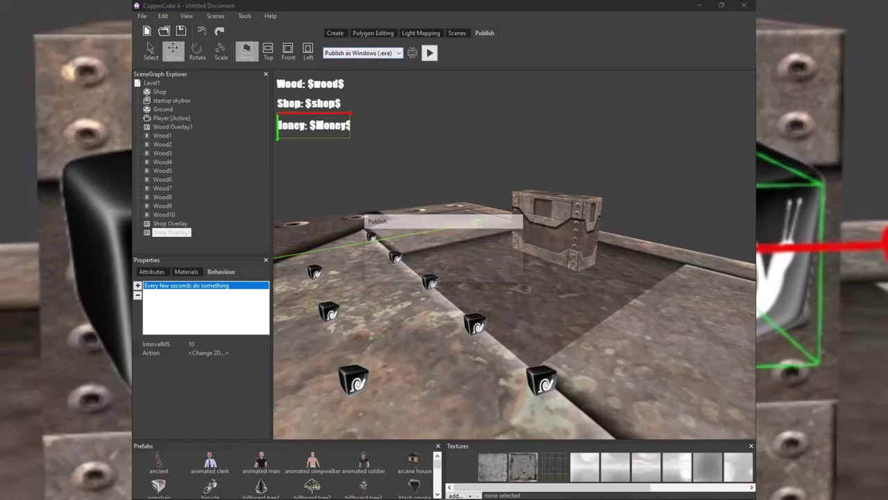
key("Escape")
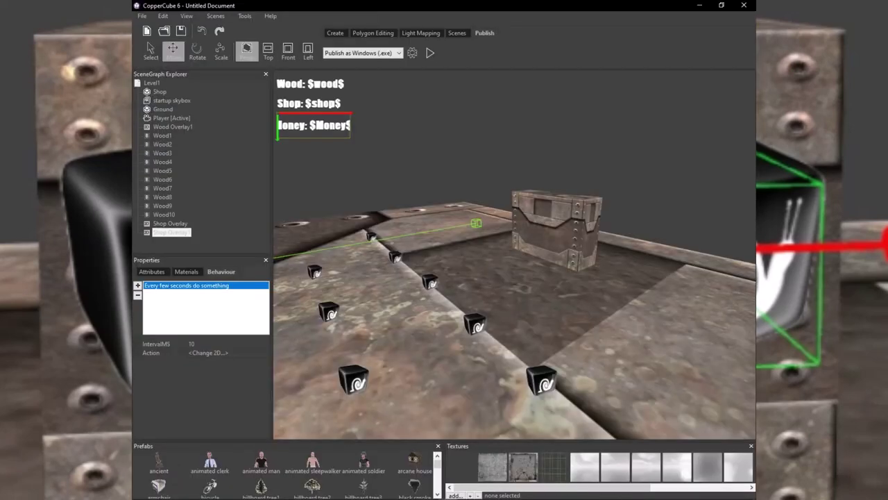
Reassign Shop Overlay1 as the target of the Change 2D Overlay Text action in the money overlay's timed behaviour and apply it.
left_click(310, 104)
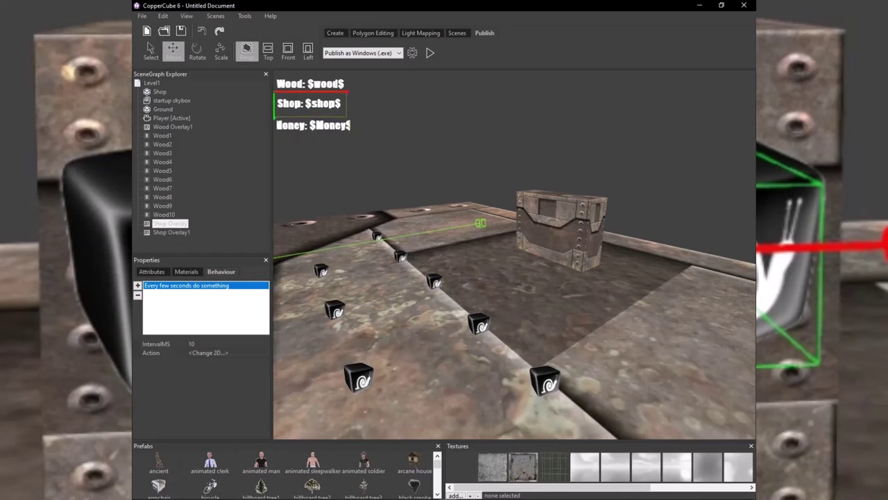
left_click(313, 126)
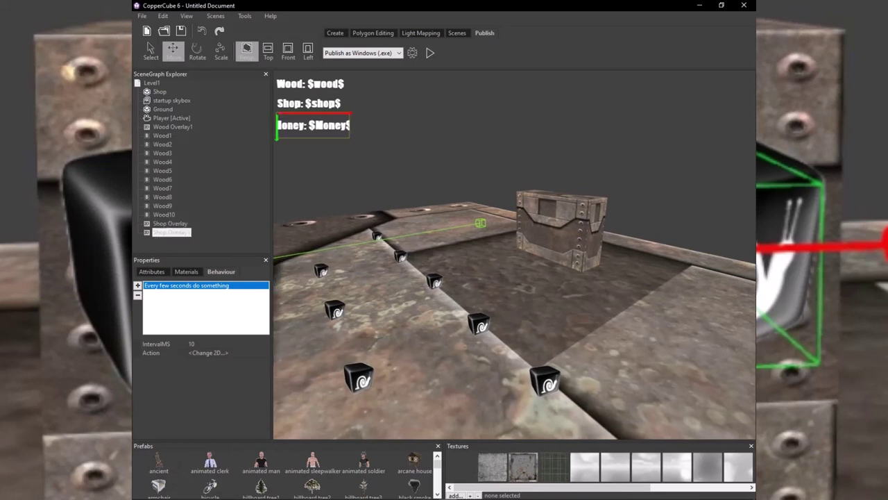
left_click(208, 352)
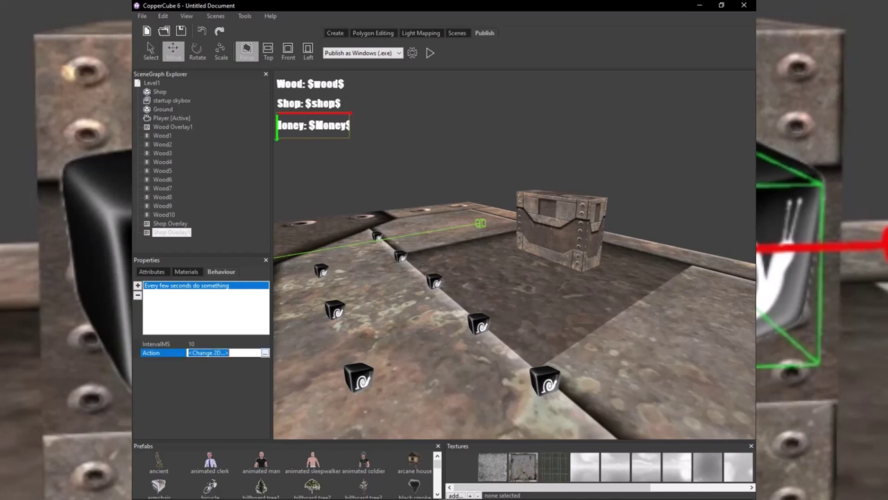
left_click(266, 352)
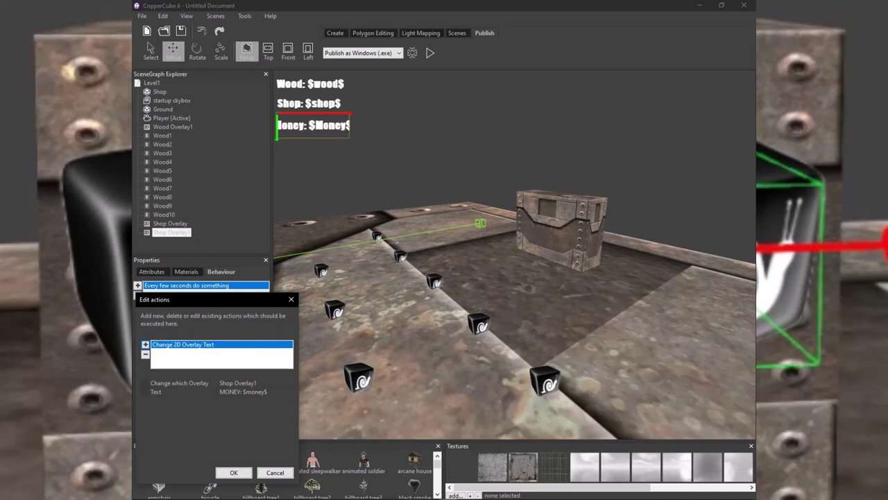
left_click(243, 383)
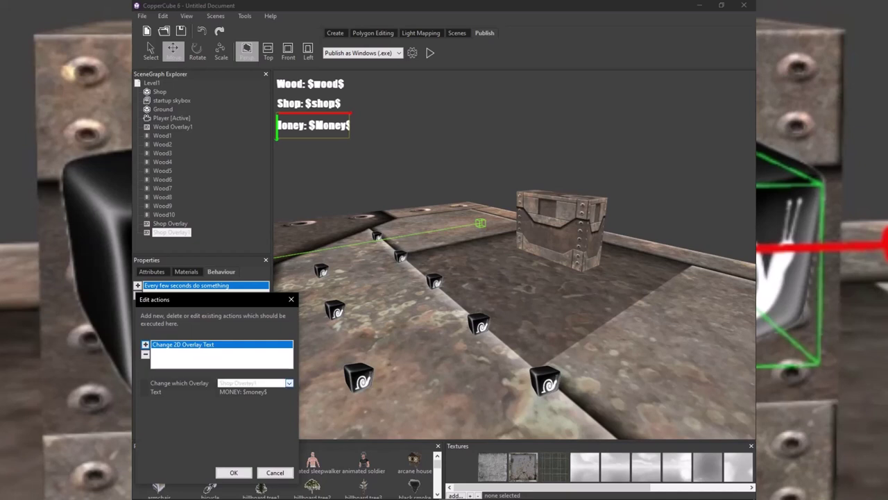
left_click(289, 383)
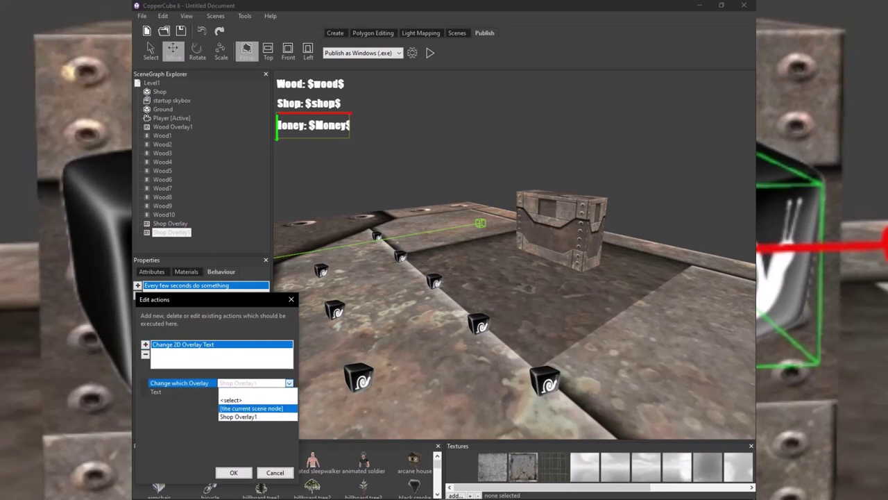
left_click(243, 399)
scroll(239, 413, "down", 2)
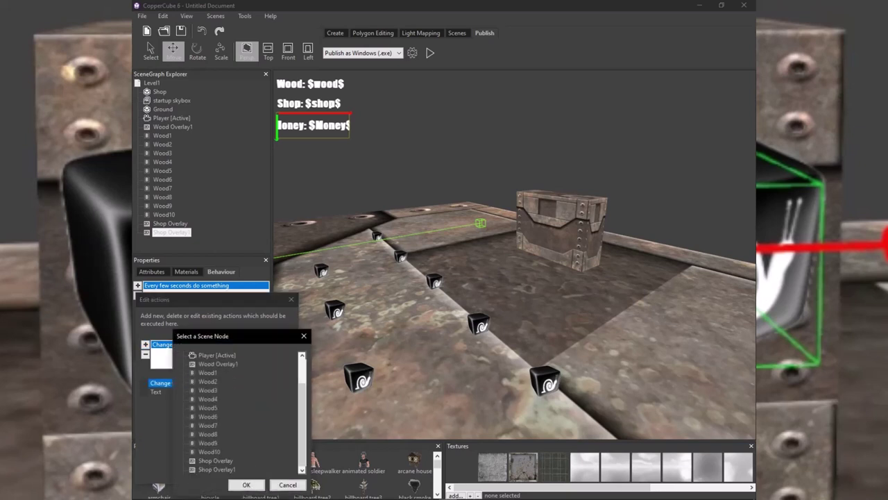
left_click(217, 470)
left_click(247, 485)
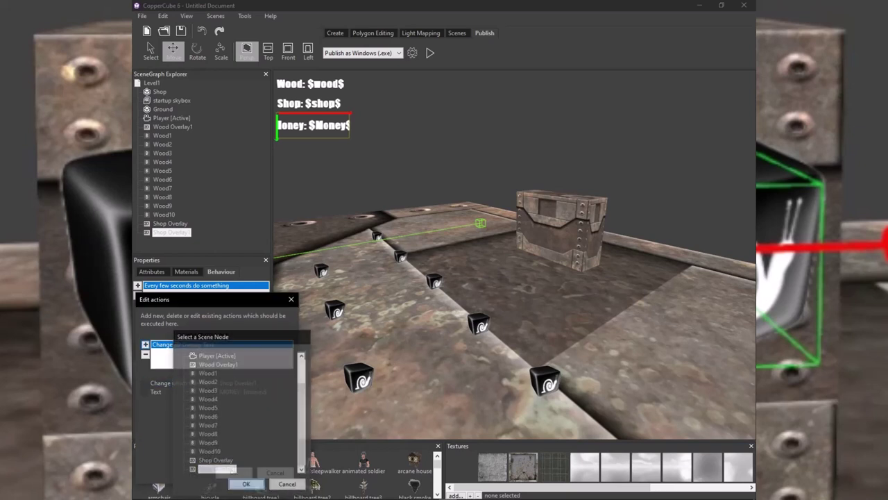
left_click(234, 472)
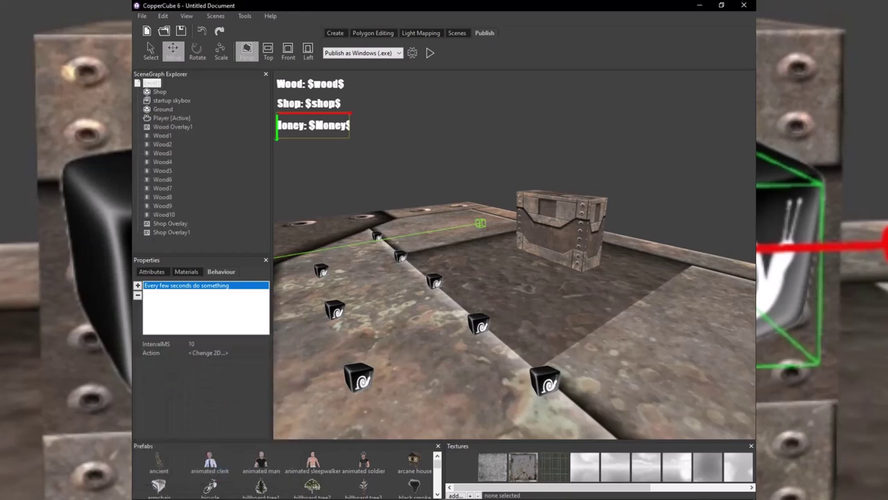
Rename Shop Overlay1 to Money Overlay.
left_click(171, 232)
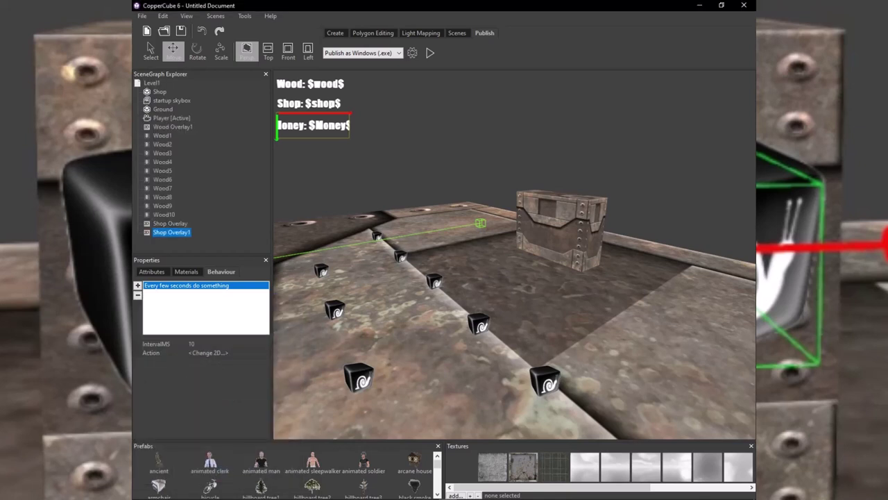
left_click(152, 272)
left_click(203, 283)
left_click(203, 291)
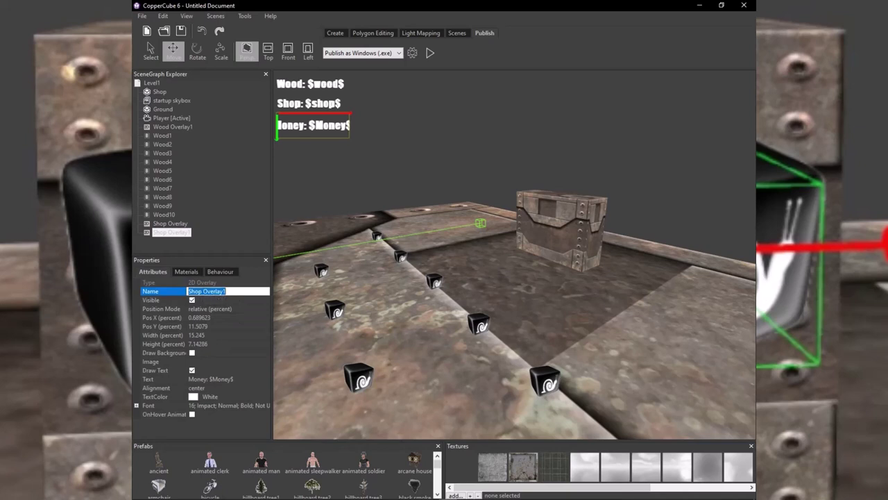
left_click_drag(202, 291, 188, 291)
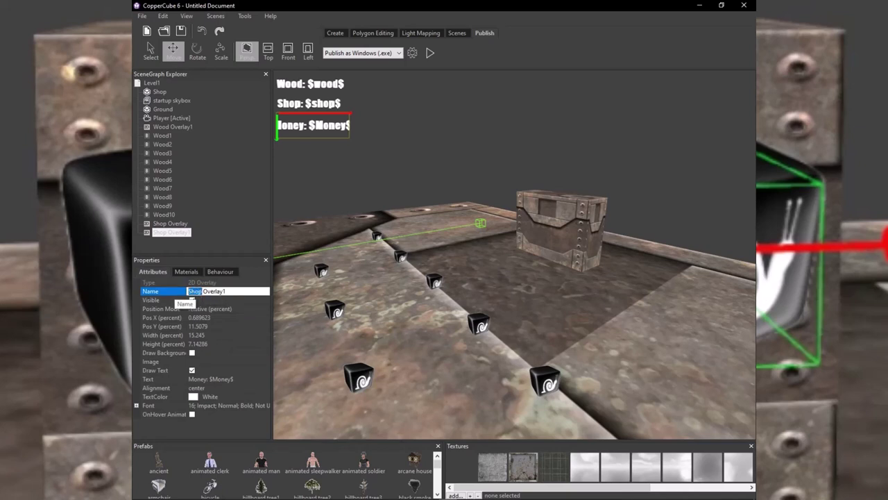
type("Money")
key("Return")
left_click(173, 291)
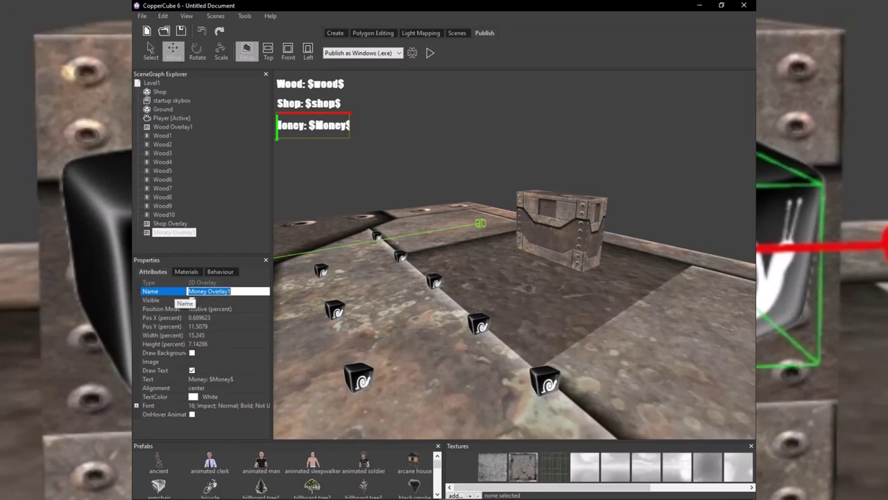
left_click(208, 292)
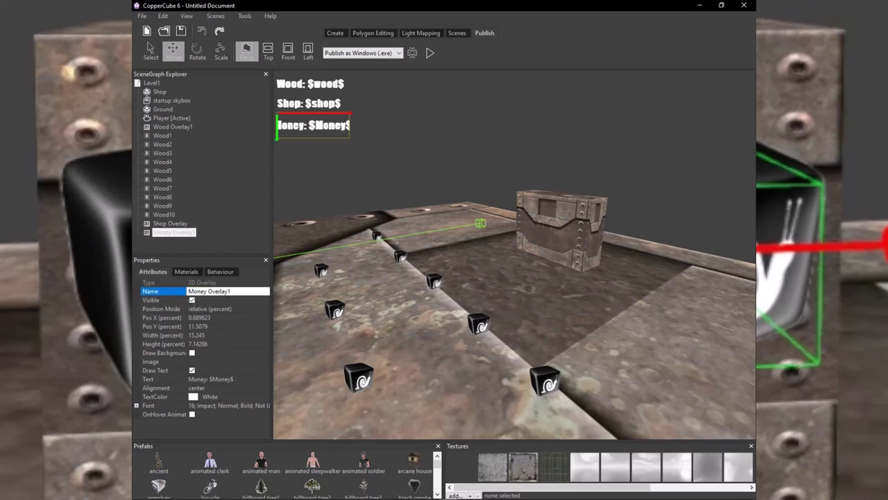
key("BackSpace")
key("Return")
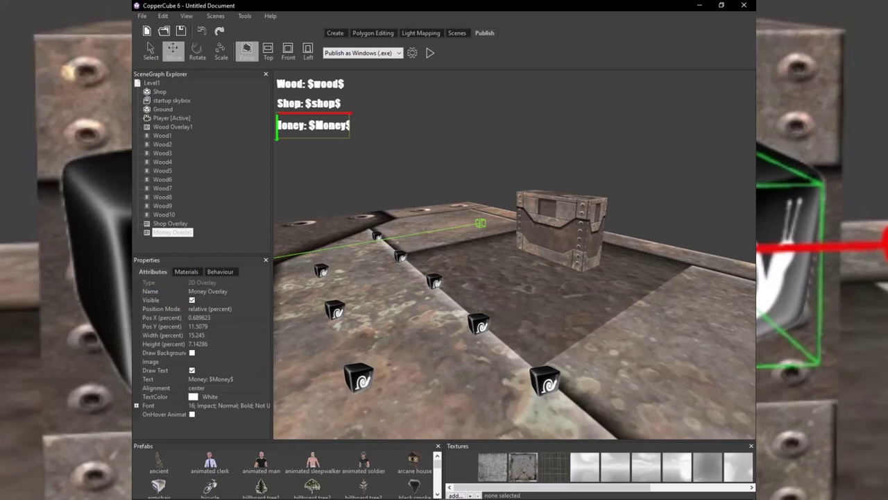
Check which overlay the Change 2D Overlay Text action of Money Overlay targets.
left_click(220, 271)
left_click(209, 352)
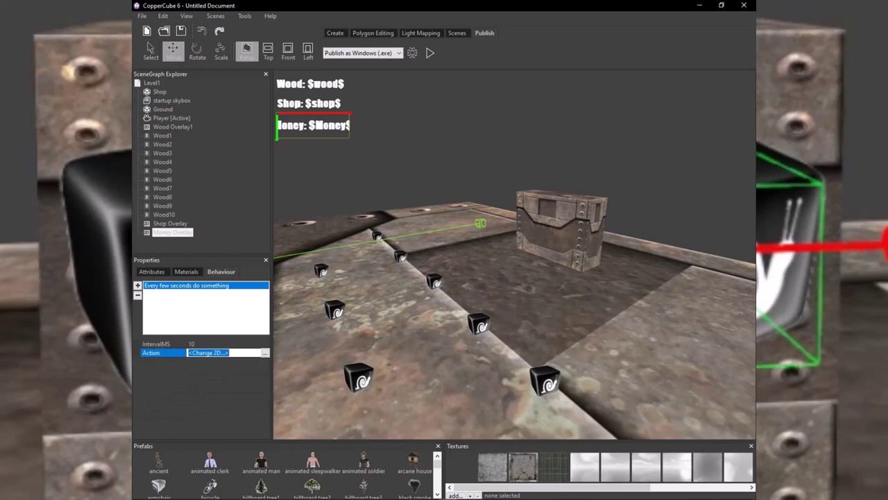
left_click(265, 353)
left_click(251, 383)
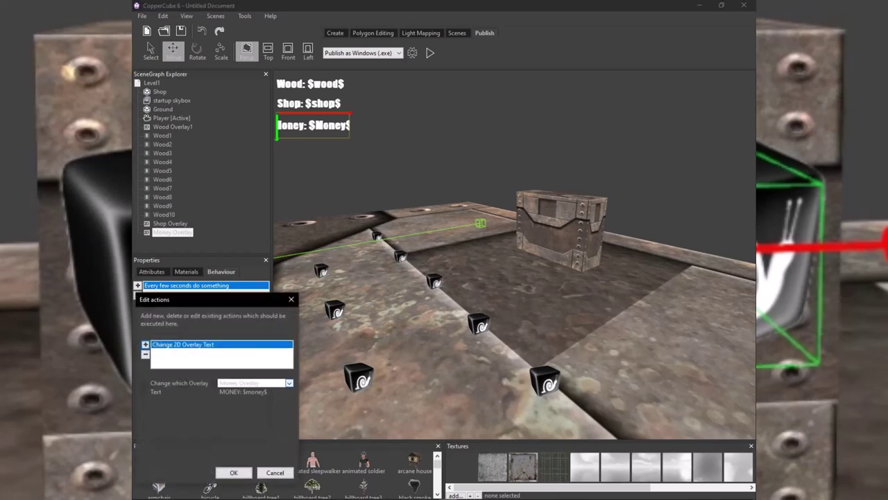
left_click(234, 472)
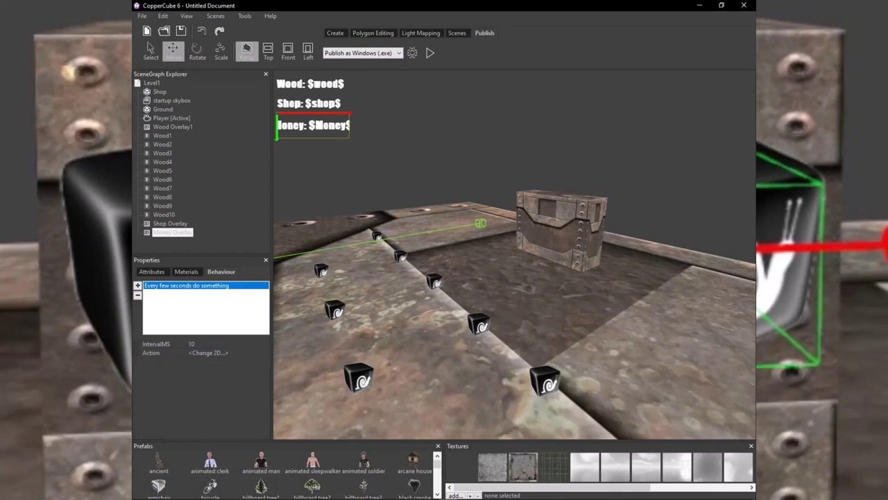
Test-run the game to check the wood, shop and money counters, and exit it.
left_click(173, 233)
left_click(309, 104)
left_click(430, 53)
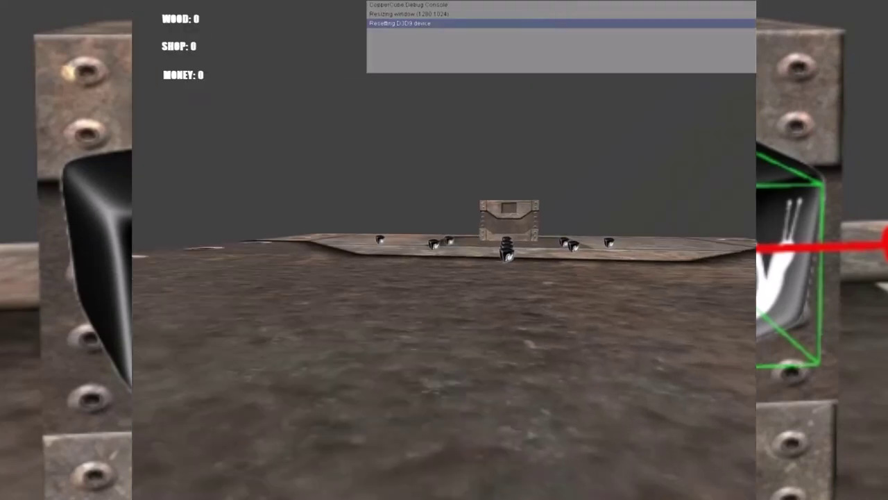
key("Escape")
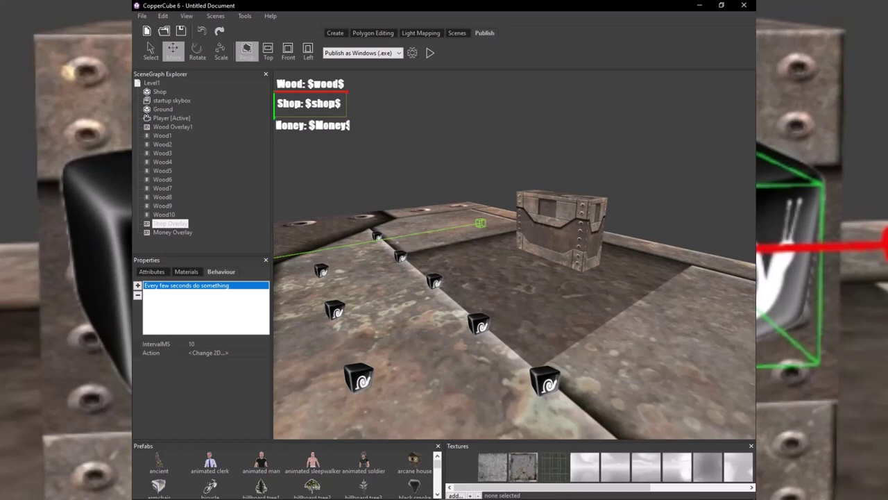
Select the Shop crate and inspect its front face up close.
left_click(573, 232)
scroll(574, 232, "up", 5)
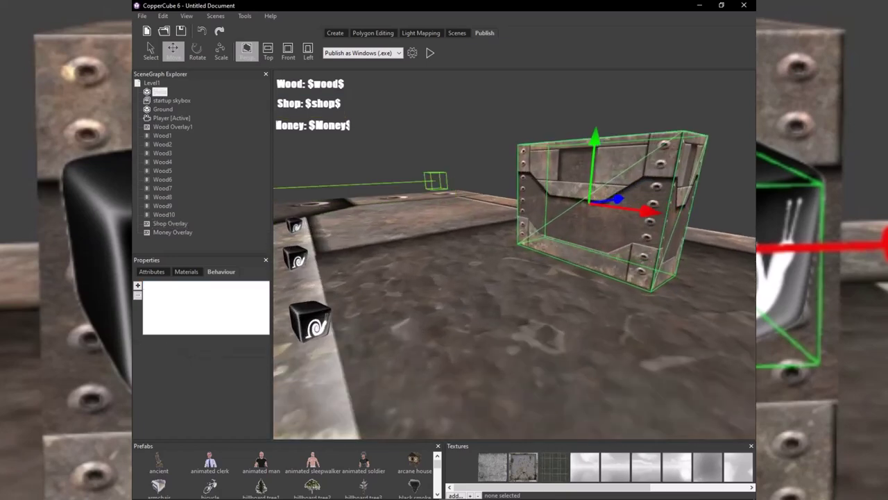
right_click_drag(513, 250, 552, 210)
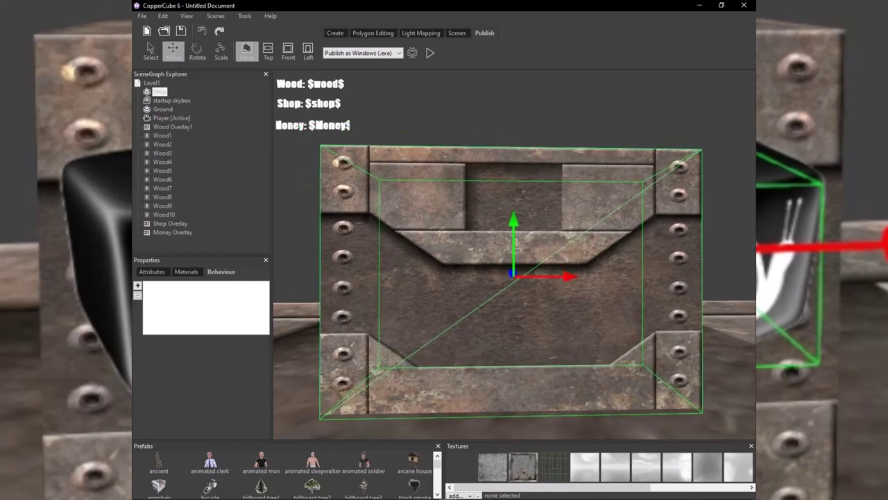
right_click_drag(513, 254, 516, 271)
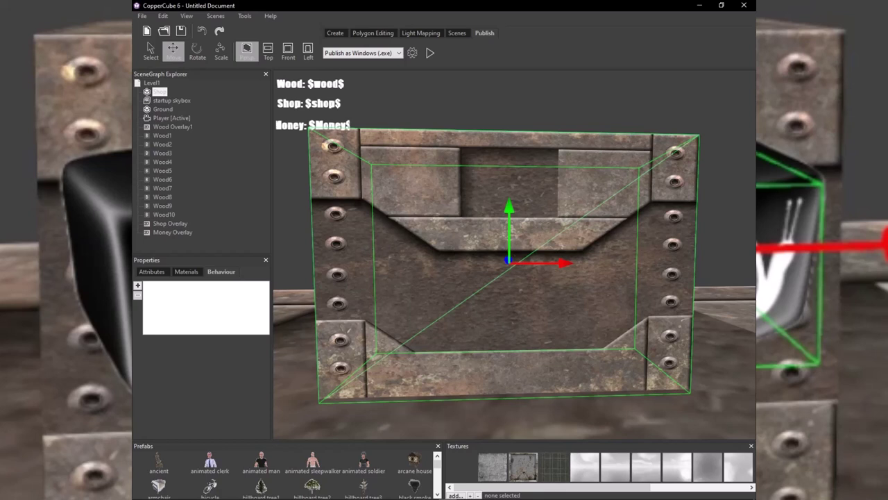
mouse_move(552, 487)
left_mouse_down()
mouse_move(649, 487)
mouse_move(552, 487)
left_mouse_up()
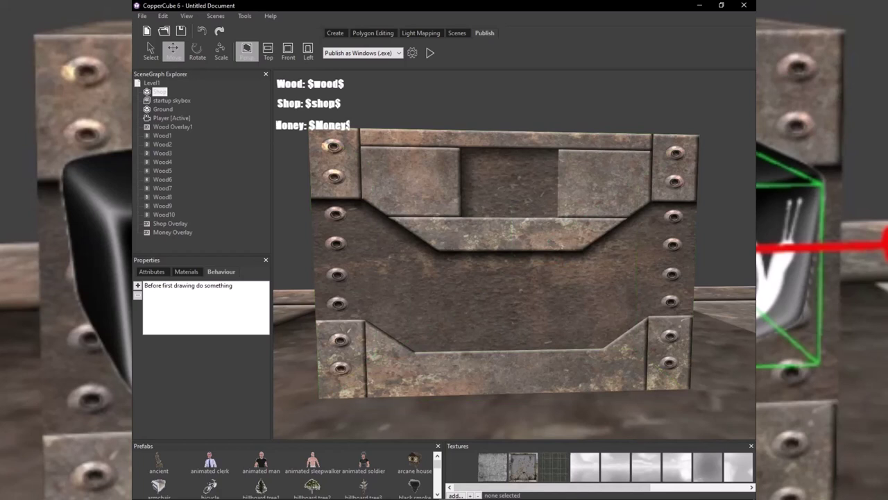
left_click_drag(513, 257, 529, 266)
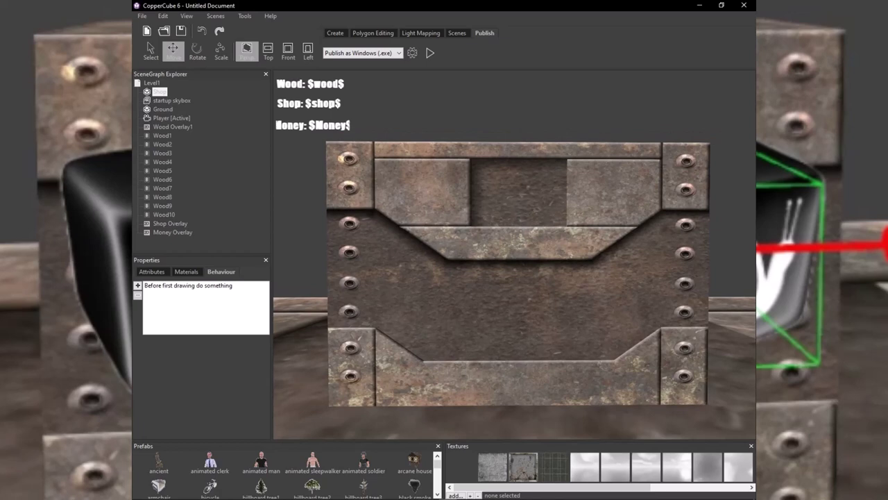
Test-run the game, walking over the snail cubes to collect all the wood, and return to the editor.
left_click(430, 52)
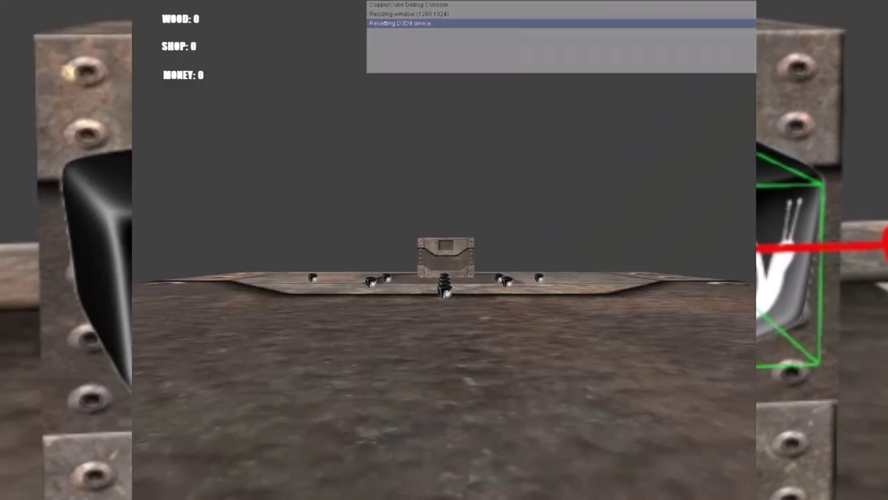
key("w")
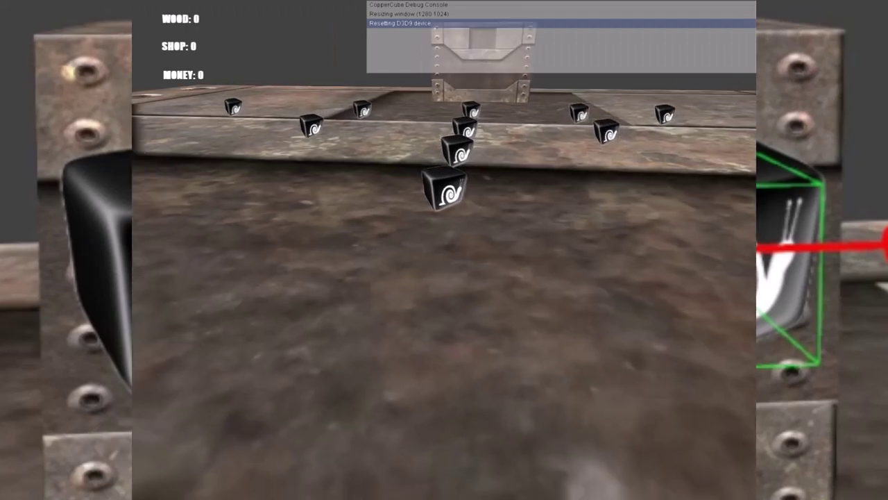
key("w")
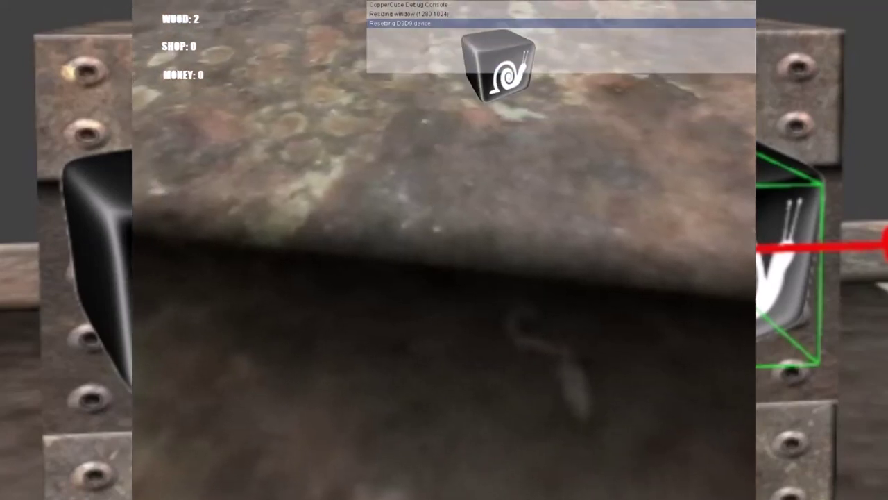
key("w")
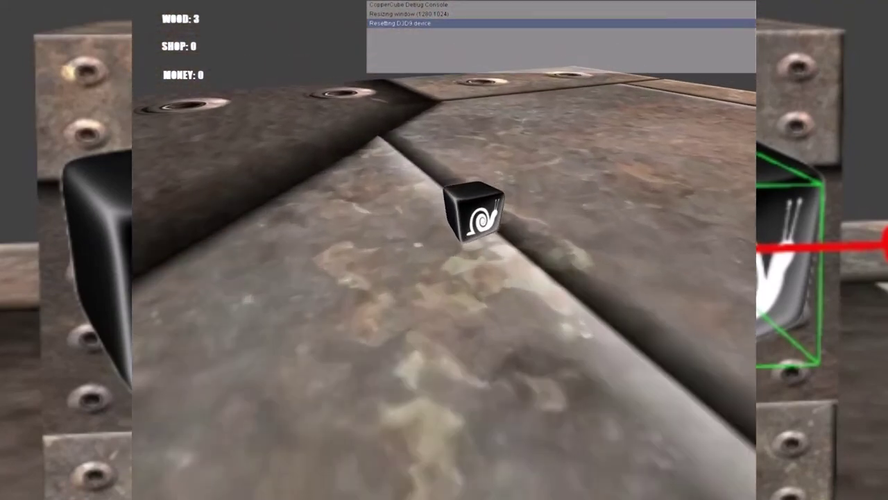
key("w")
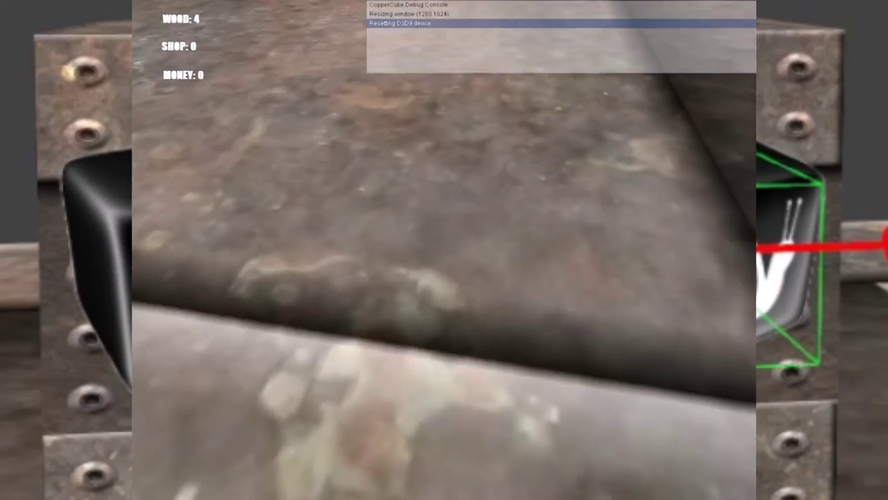
key("w")
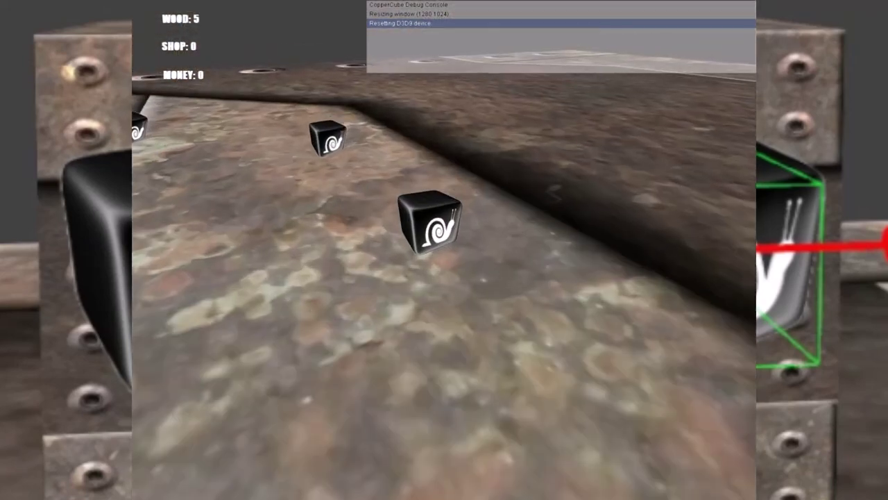
key("w")
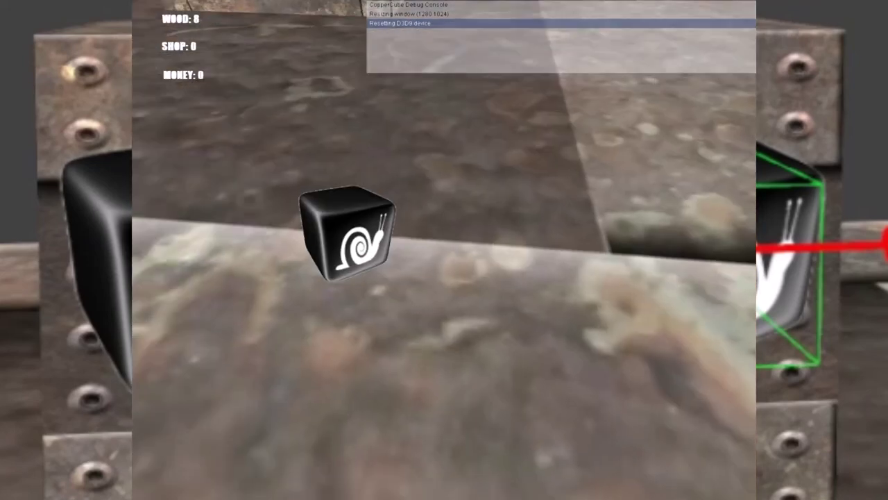
key("w")
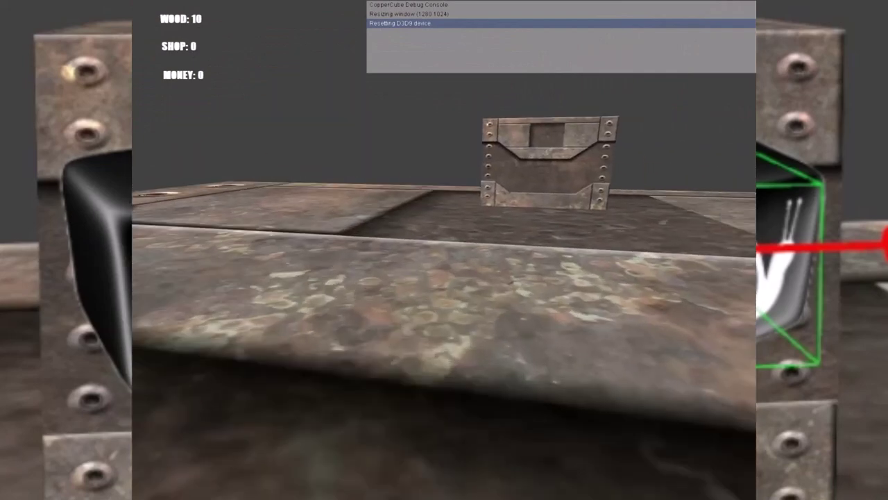
key("w")
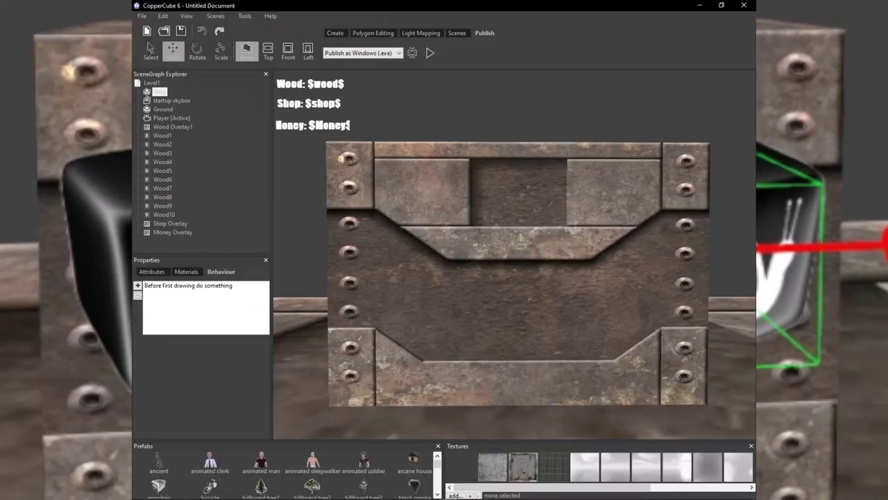
Create a billboard and move it in front of the Shop crate, at the upper left of its front face.
left_click(170, 223)
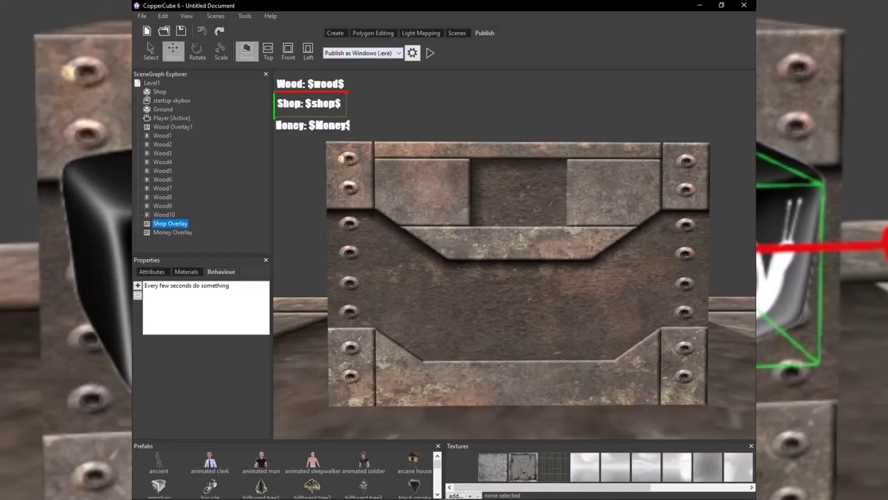
left_click(335, 33)
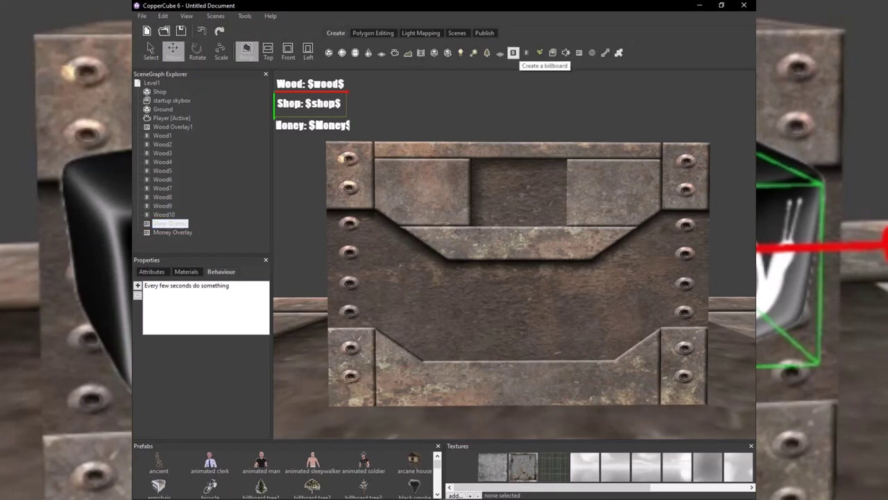
left_click(513, 53)
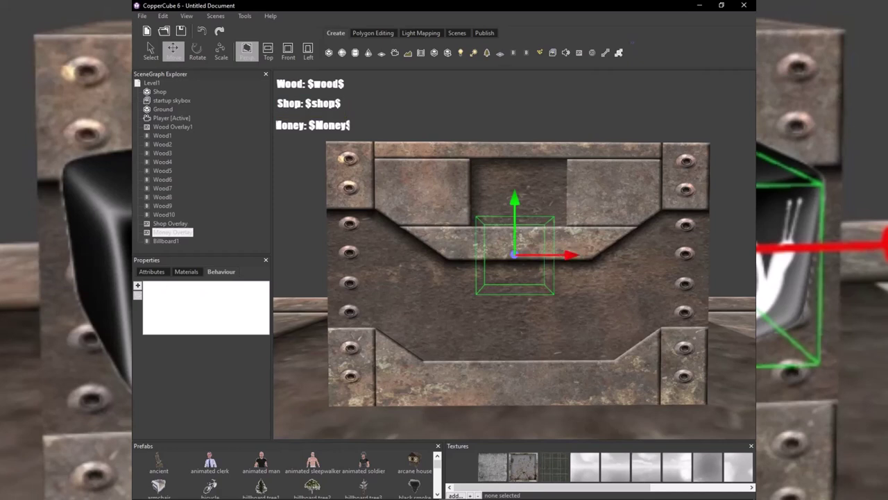
left_click_drag(514, 254, 514, 261)
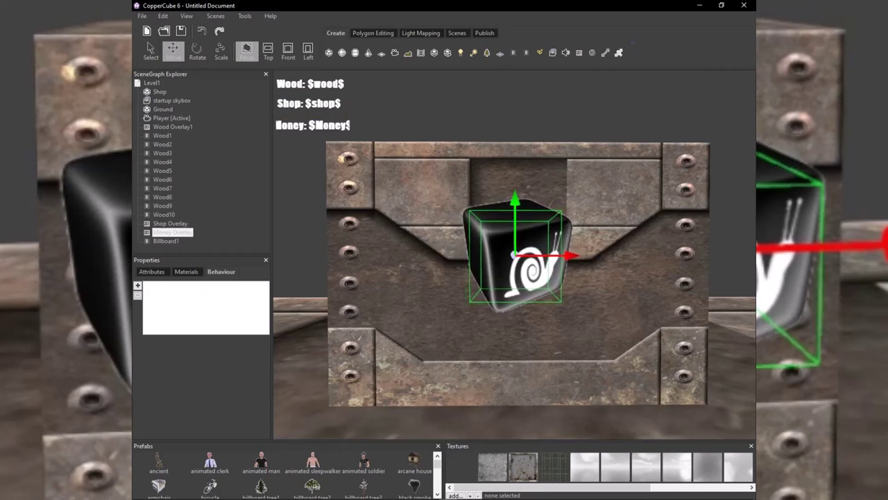
left_click_drag(568, 255, 440, 256)
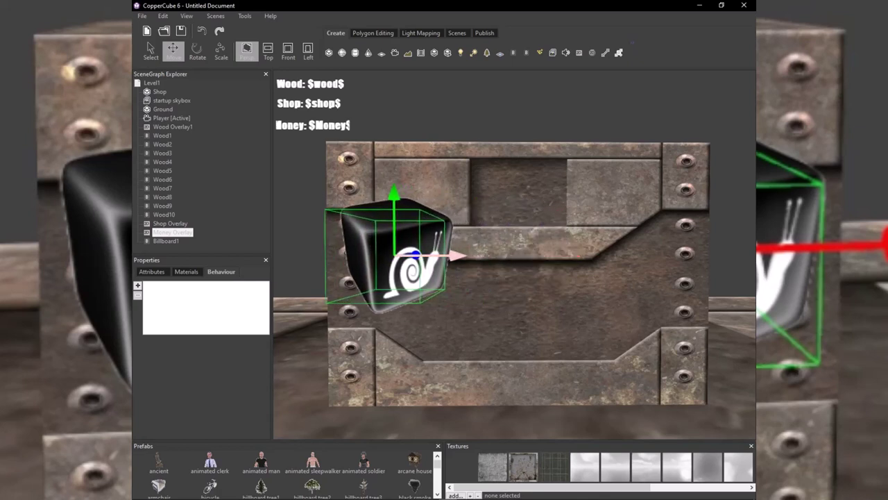
left_click_drag(395, 195, 394, 181)
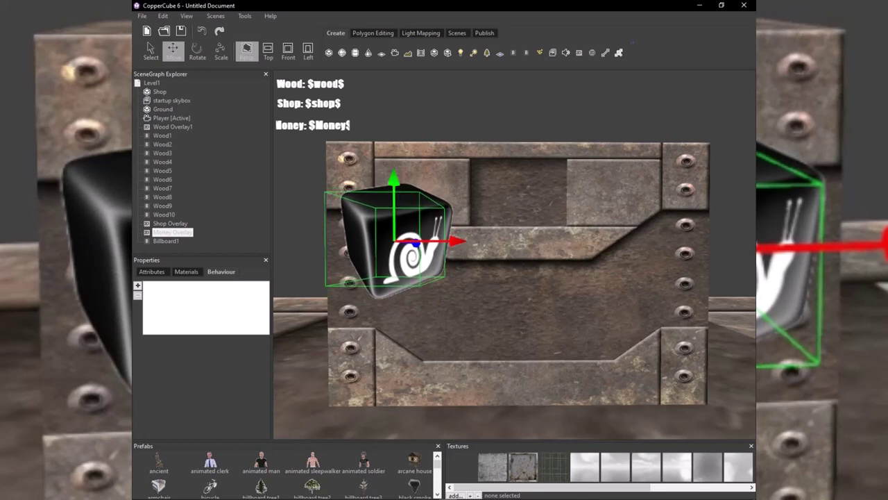
Clone the new billboard and place one of the two copies on the right side of the crate's front face.
left_click(169, 242)
right_click(170, 242)
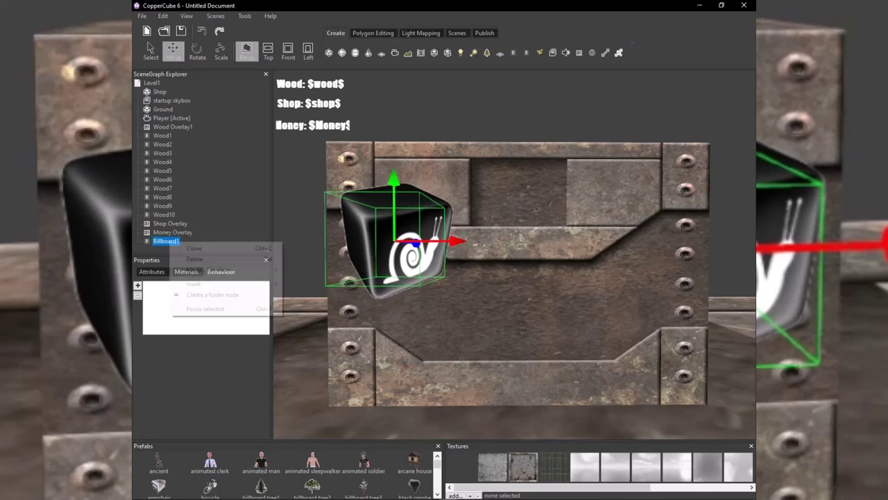
left_click(194, 248)
left_click_drag(455, 241, 693, 241)
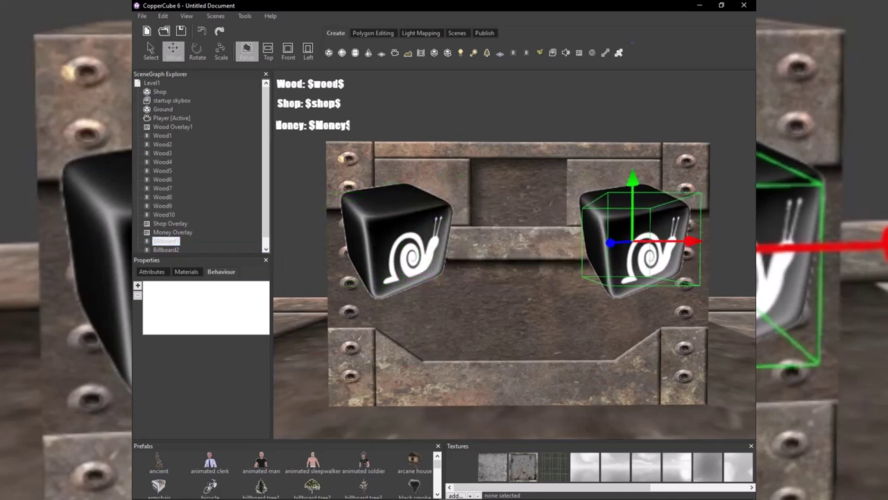
Rename the billboard on the left side of the crate as BUY.
left_click(166, 249)
double_click(166, 233)
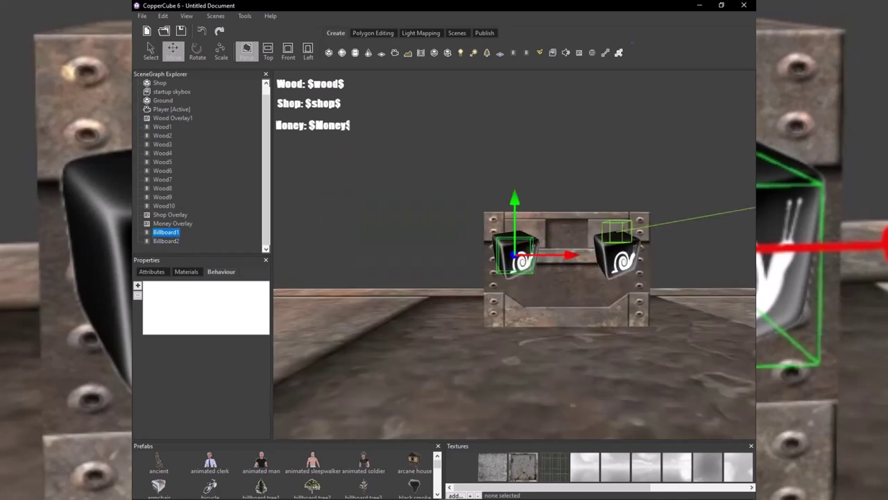
left_click(152, 272)
left_click(208, 292)
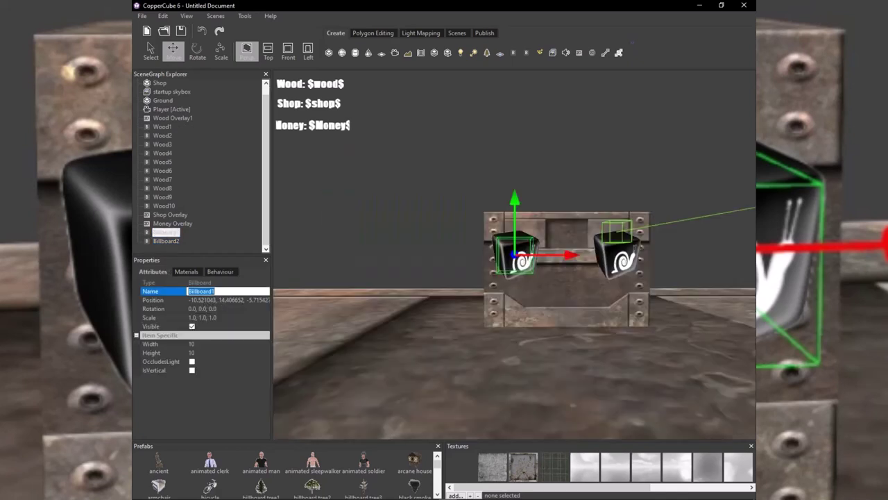
type("BUUY")
key("Return")
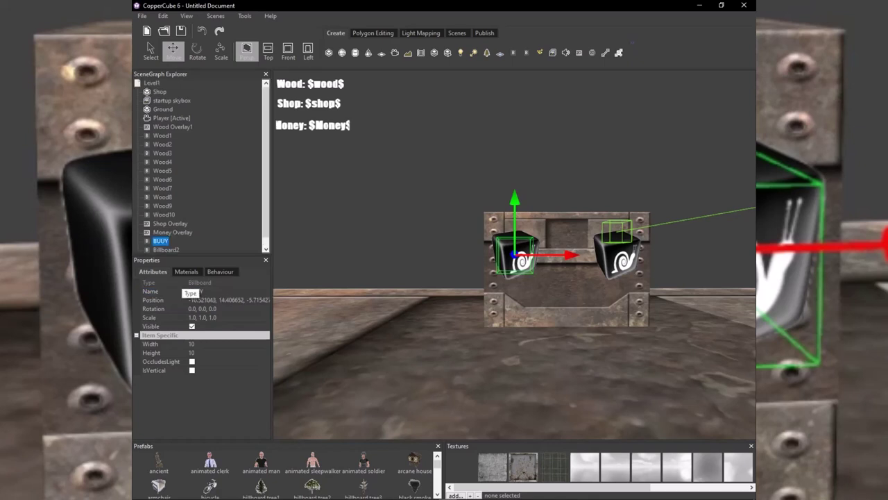
left_click(200, 292)
left_click(201, 291)
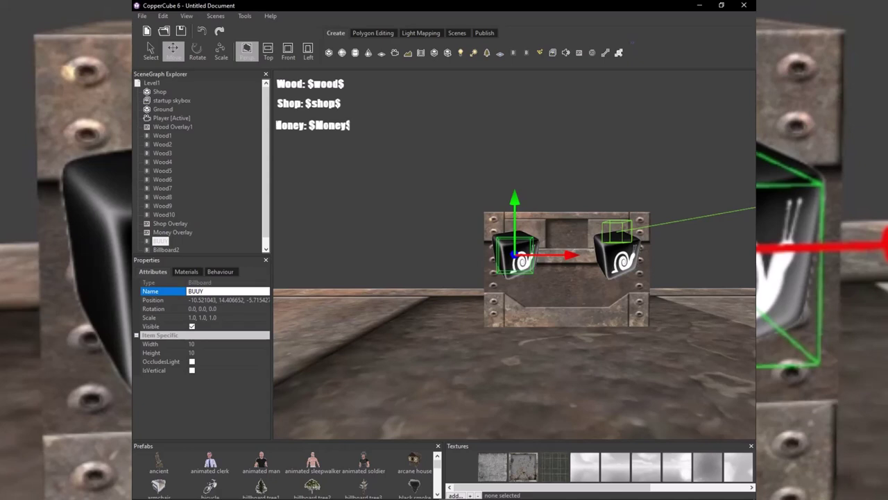
key("BackSpace")
left_click(166, 250)
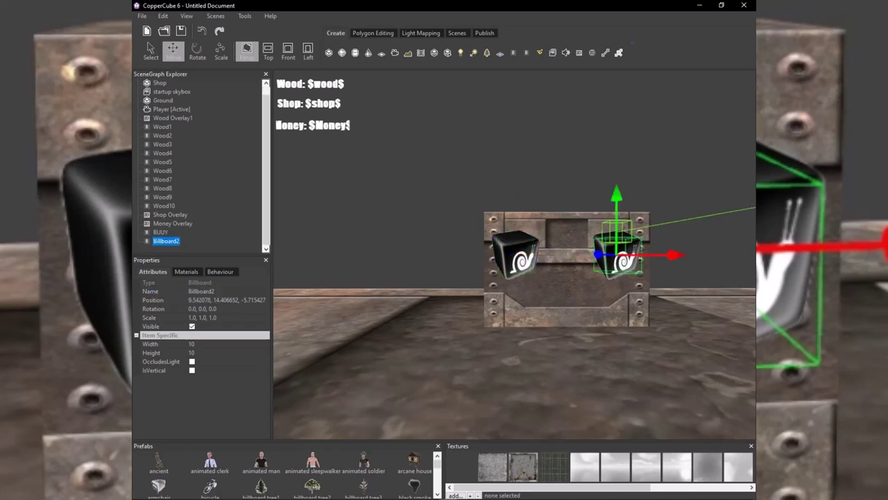
left_click(161, 233)
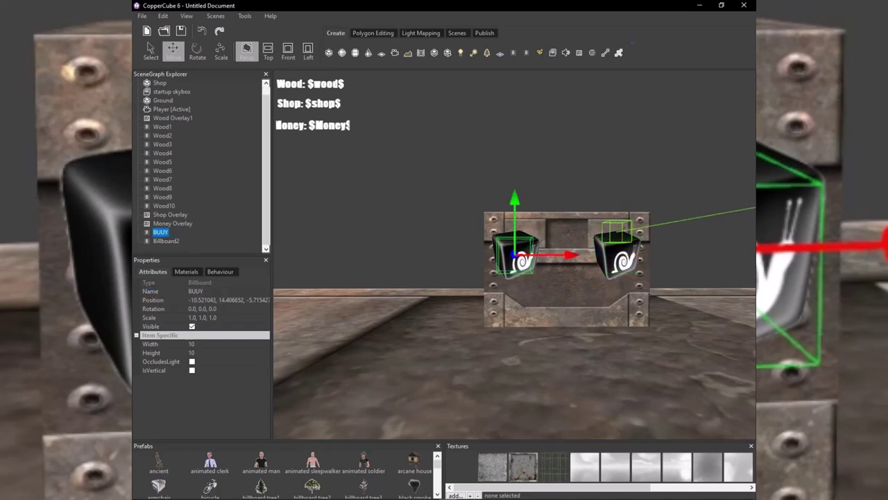
left_click(195, 292)
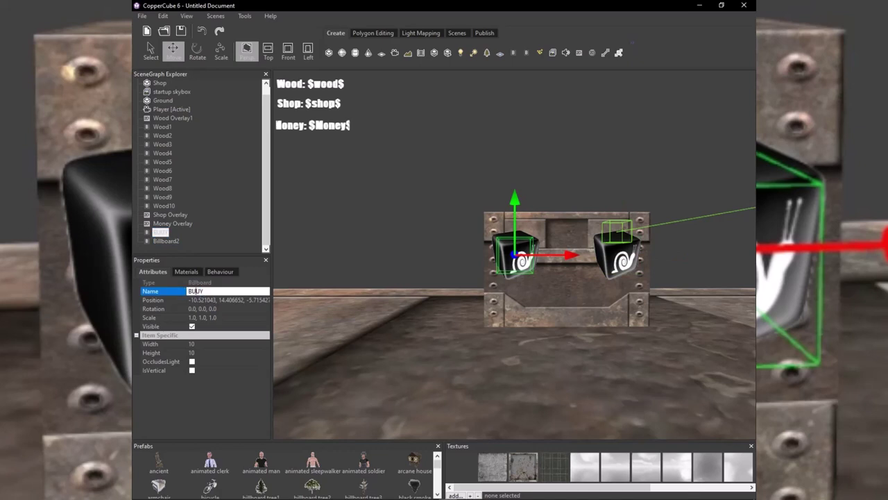
key("BackSpace")
key("Return")
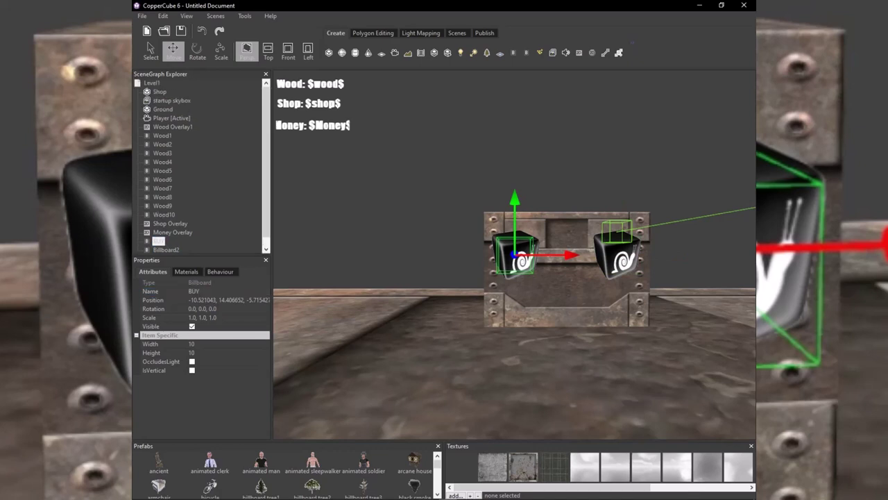
Rename the billboard on the right side of the crate as SHELL.
left_click(166, 250)
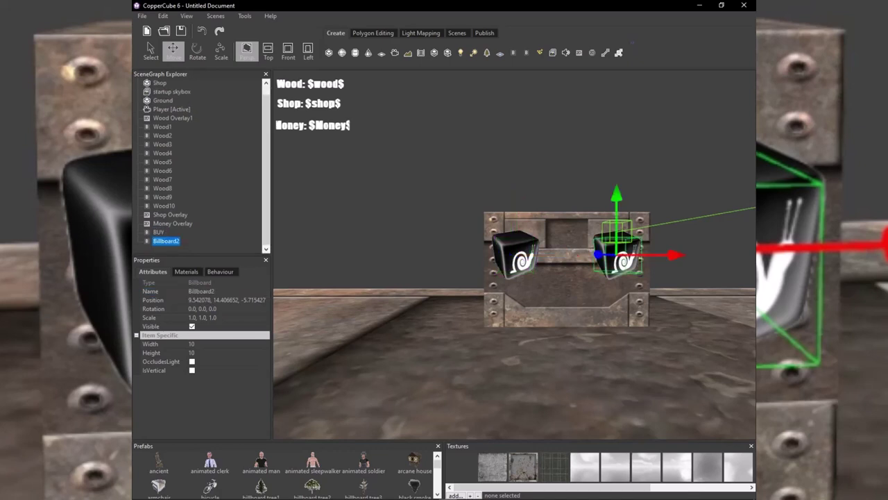
left_click(201, 291)
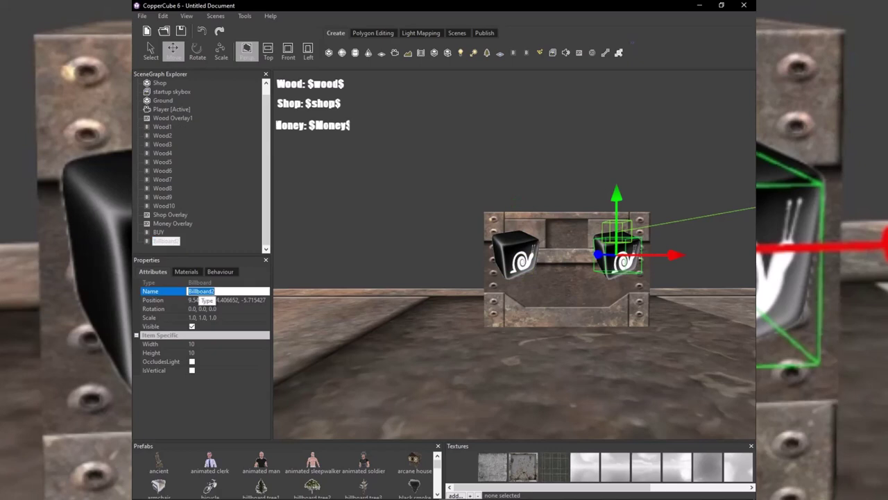
type("SHELL")
key("Return")
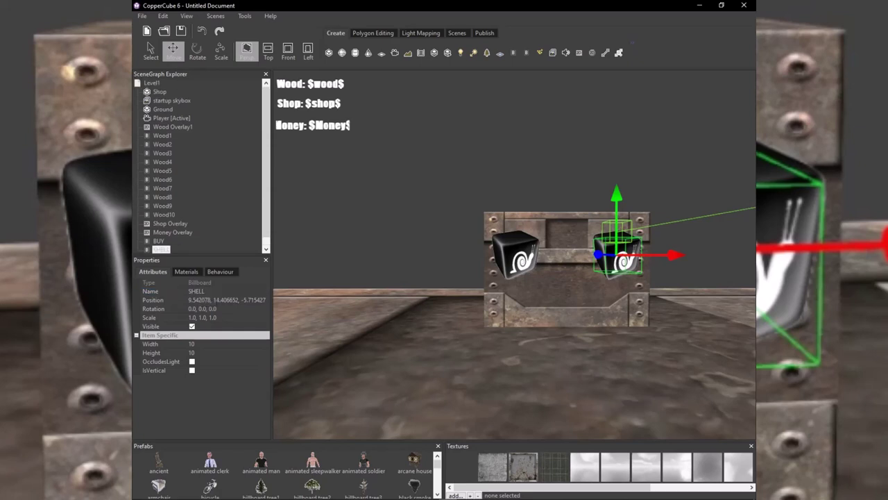
Give the BUY billboard a "When clicked on this do something" behaviour.
left_click(159, 241)
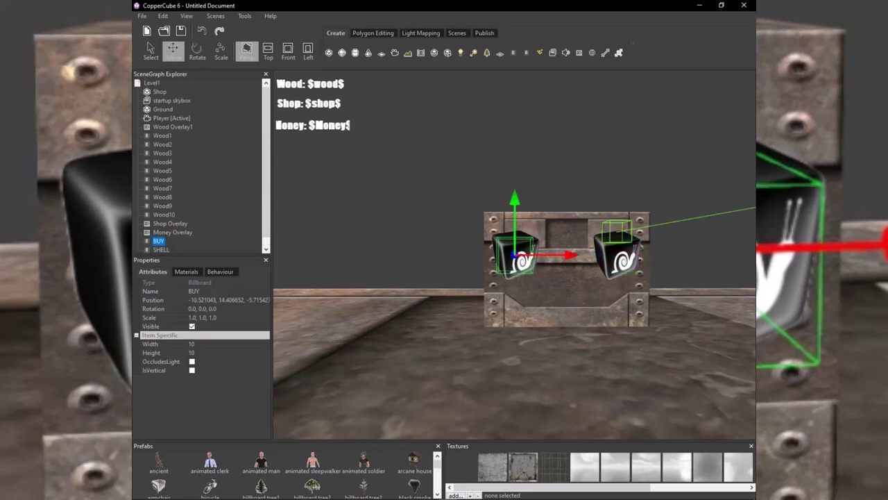
scroll(515, 255, "up", 5)
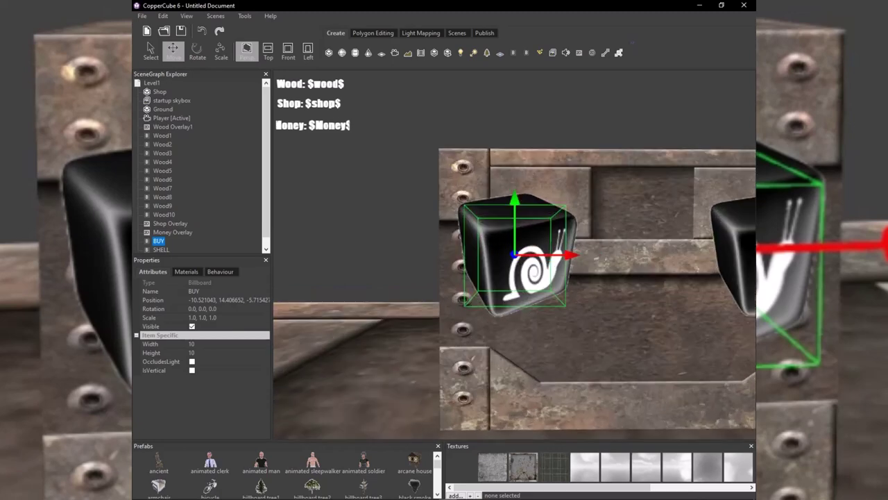
scroll(515, 254, "down", 3)
scroll(514, 254, "up", 3)
key("Right")
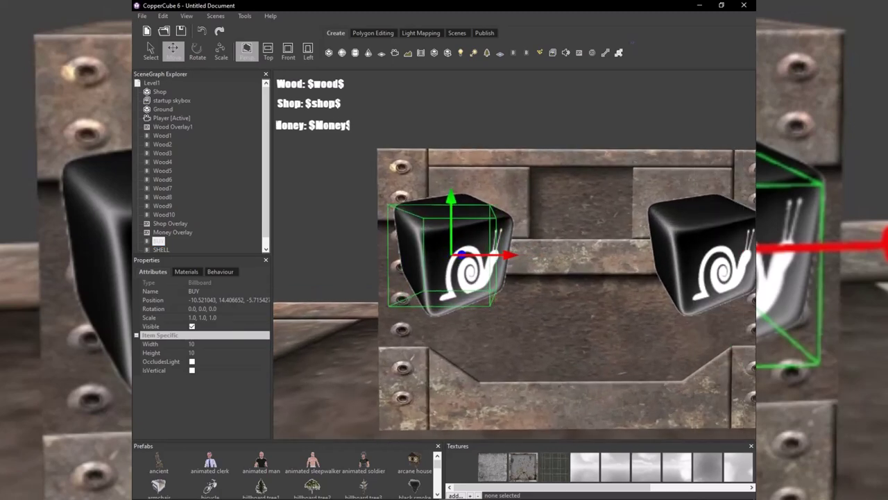
key("Left")
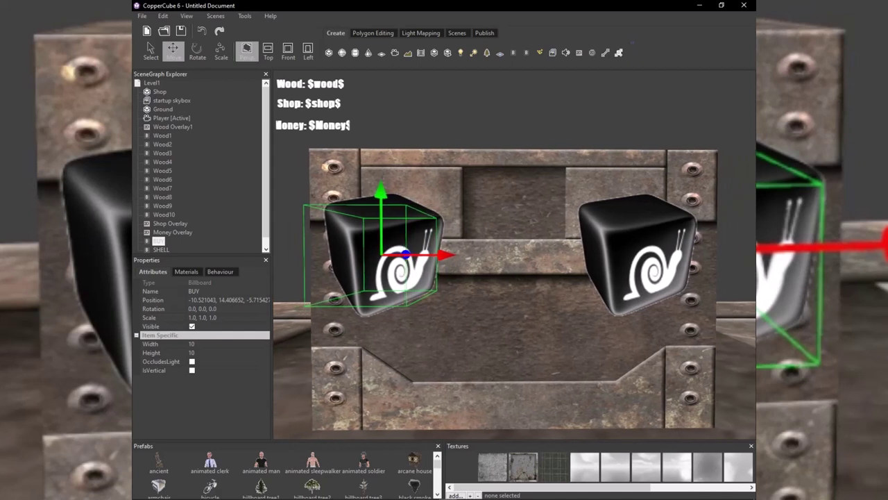
left_click(221, 271)
left_click(137, 285)
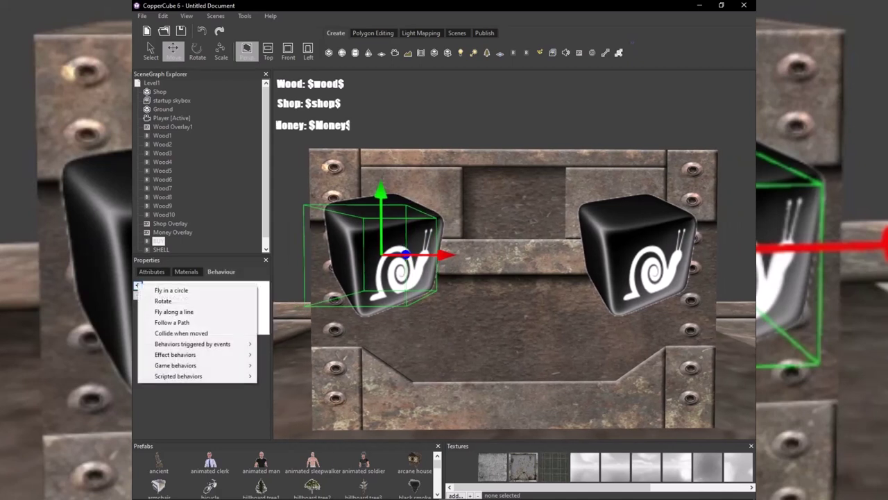
mouse_move(192, 344)
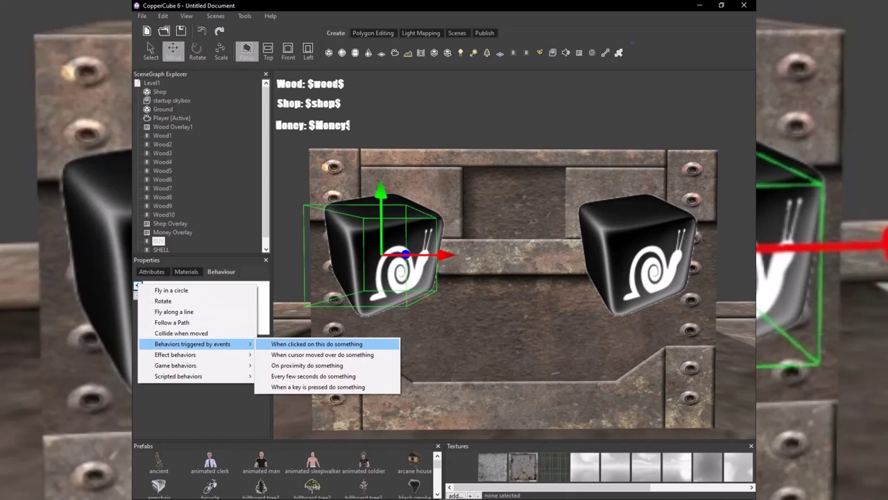
left_click(316, 344)
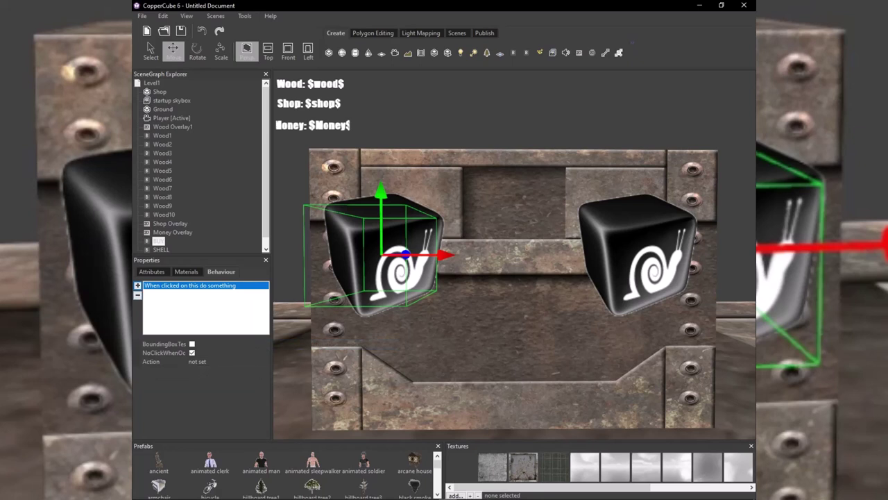
Add an "If a Variable has a value do something" action to the BUY billboard's click behaviour.
left_click(216, 361)
left_click(266, 361)
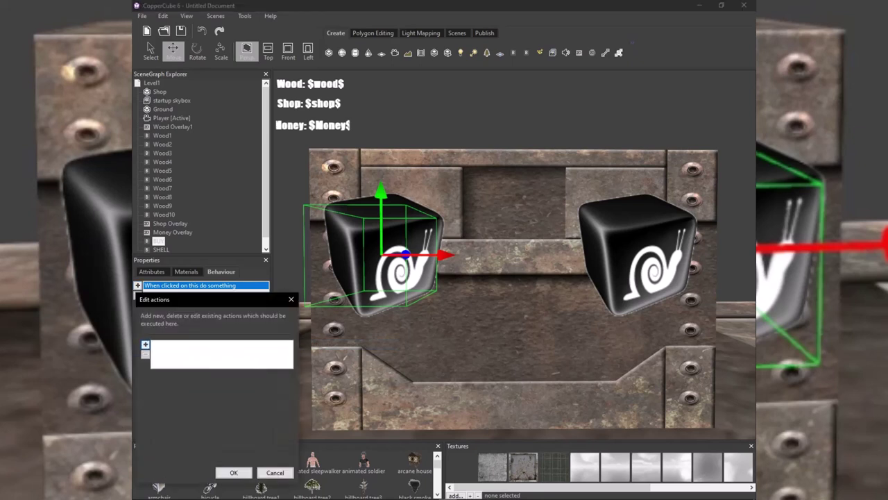
left_click(145, 344)
mouse_move(194, 438)
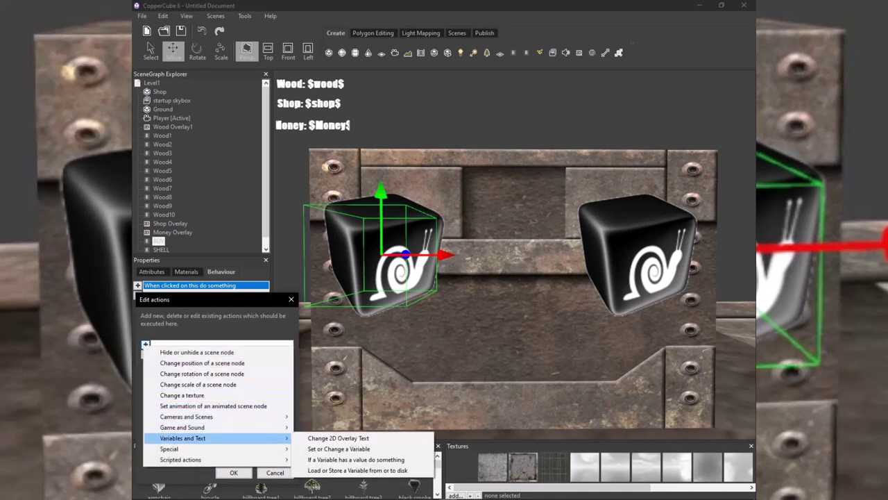
left_click(356, 459)
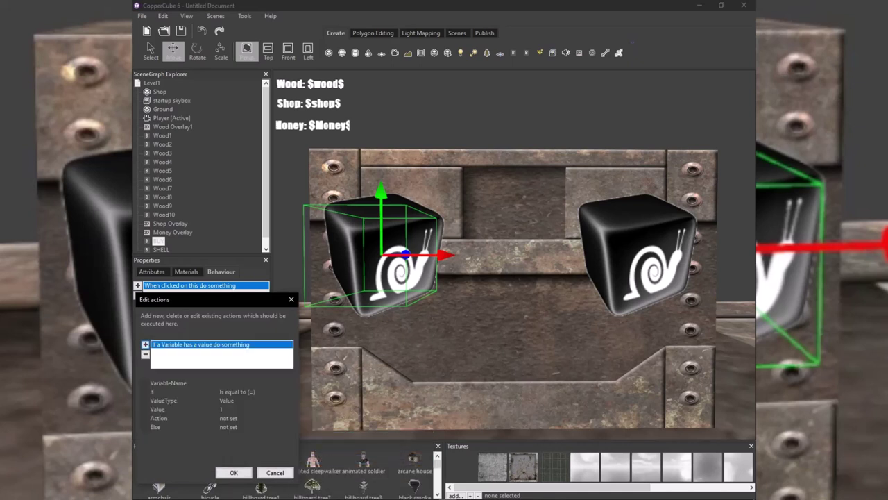
Make the condition check the variable wood against the value 0.
left_click(254, 383)
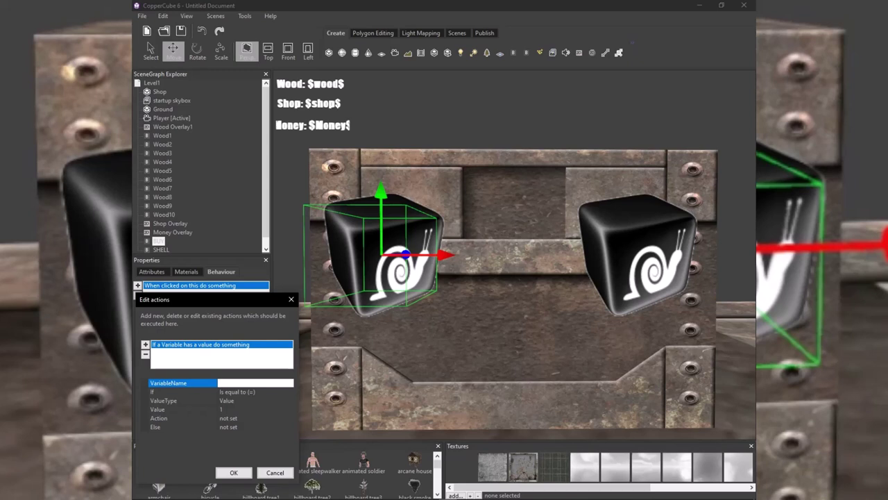
type("wood")
key("Return")
left_click(243, 409)
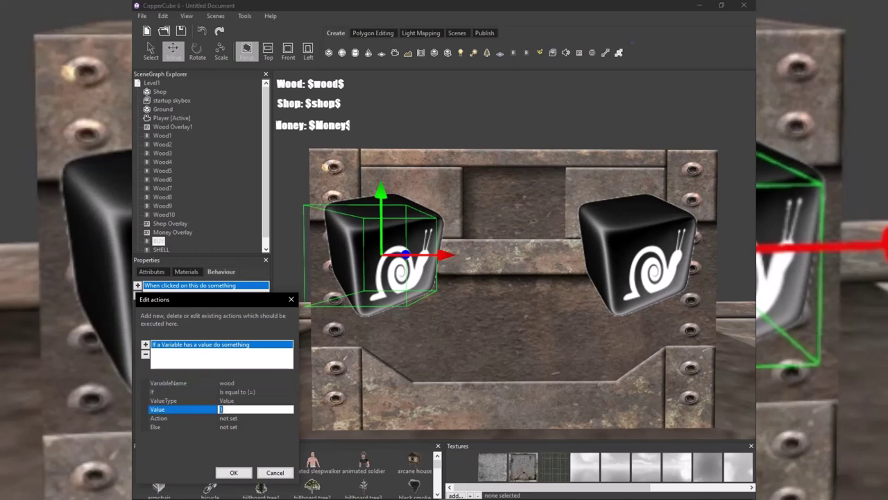
type("0")
key("Return")
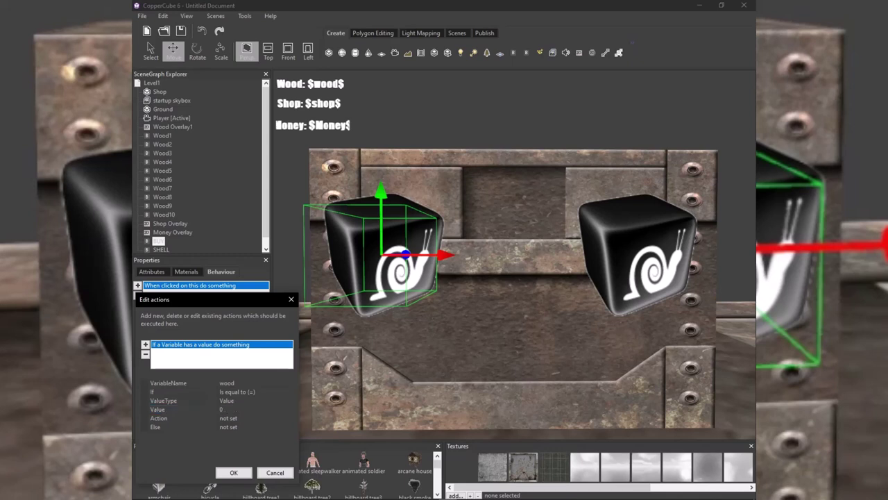
Add a "Set or Change a Variable" action to run when the wood condition is met.
left_click(245, 419)
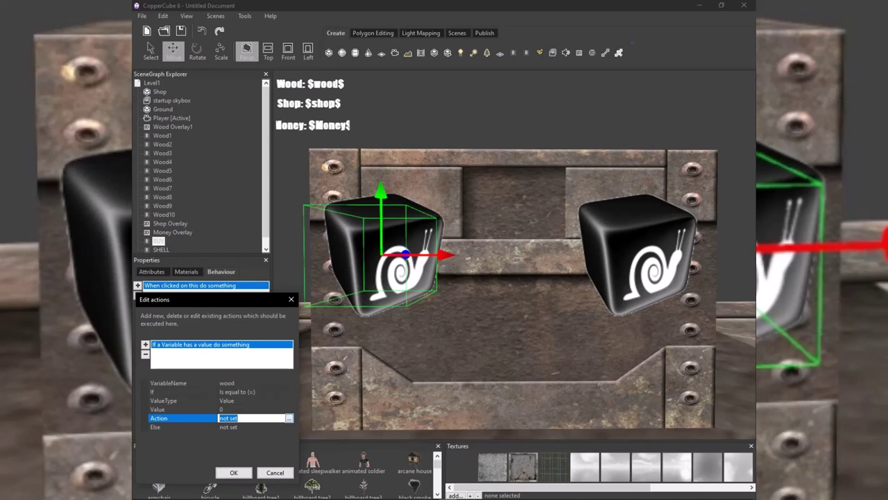
left_click(288, 418)
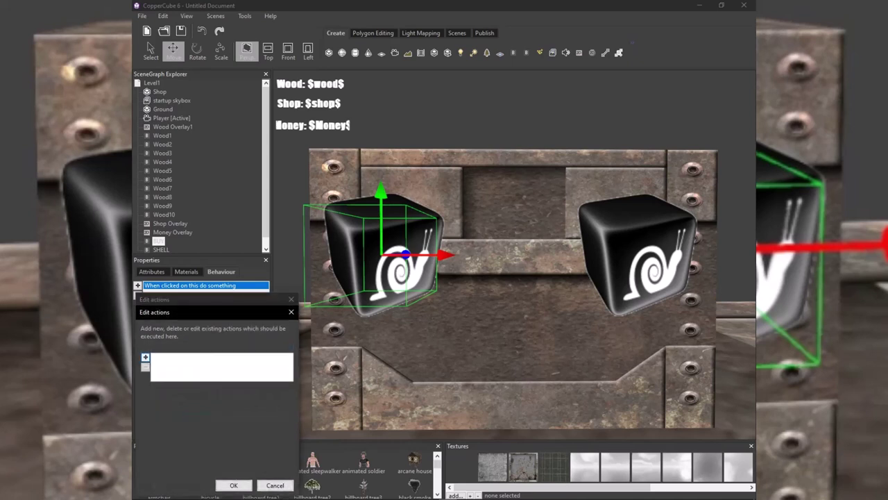
left_click(145, 357)
mouse_move(188, 451)
left_click(343, 461)
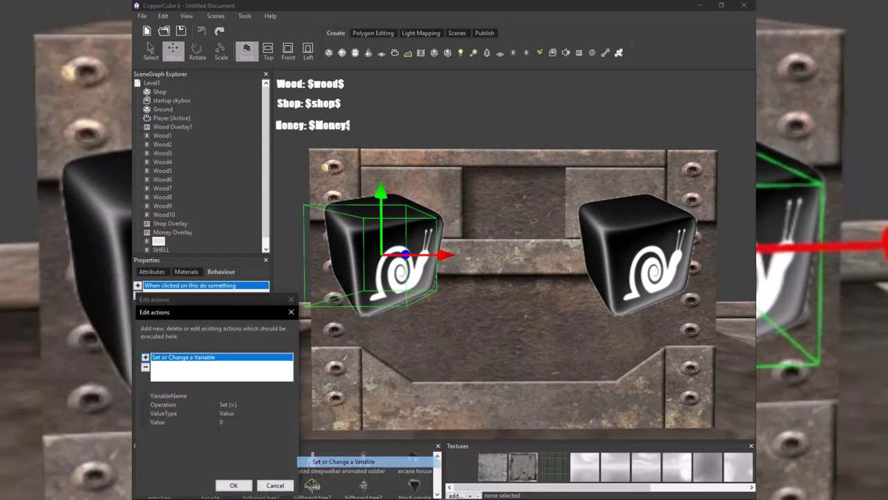
left_click(234, 396)
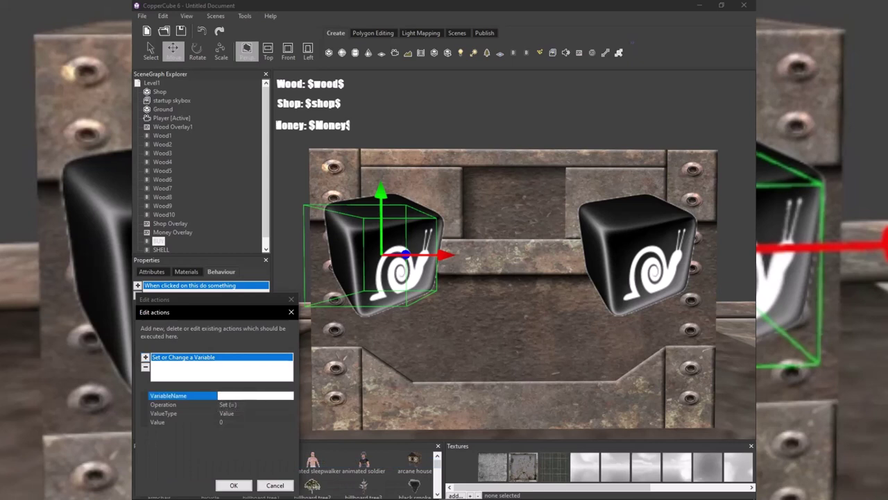
type("wood")
left_click(258, 405)
left_click(258, 404)
left_click(289, 404)
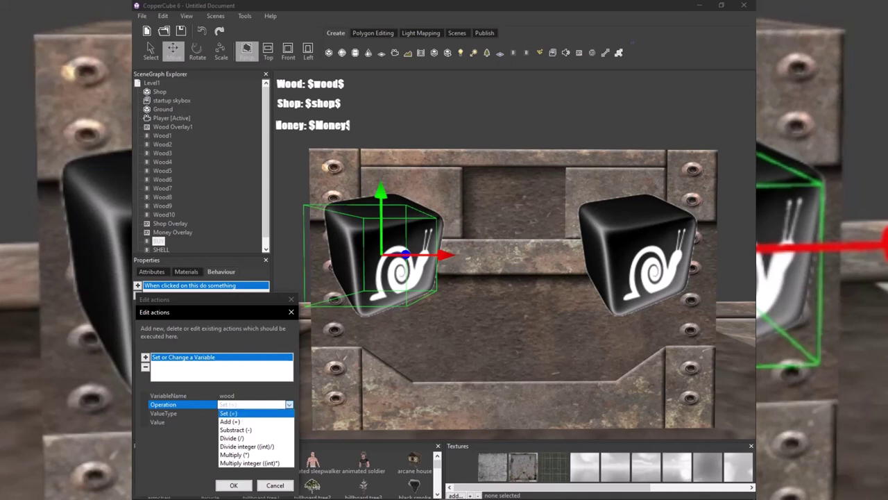
left_click(258, 421)
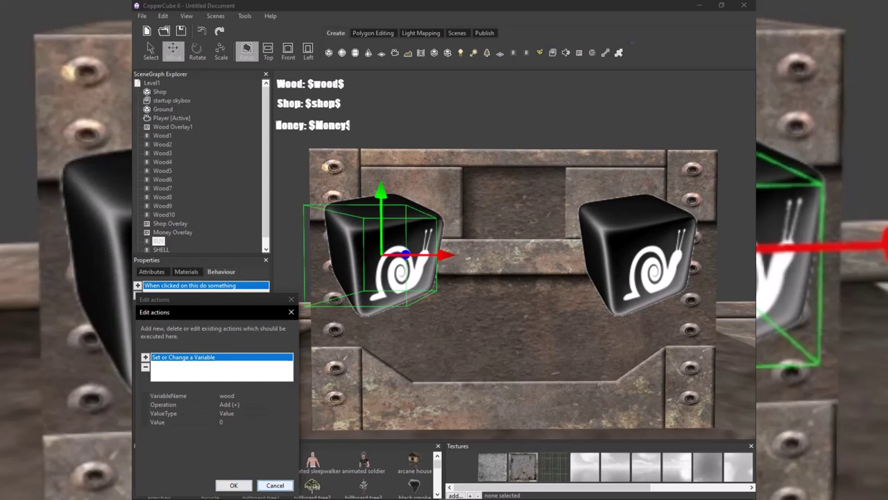
left_click(275, 485)
left_click(275, 473)
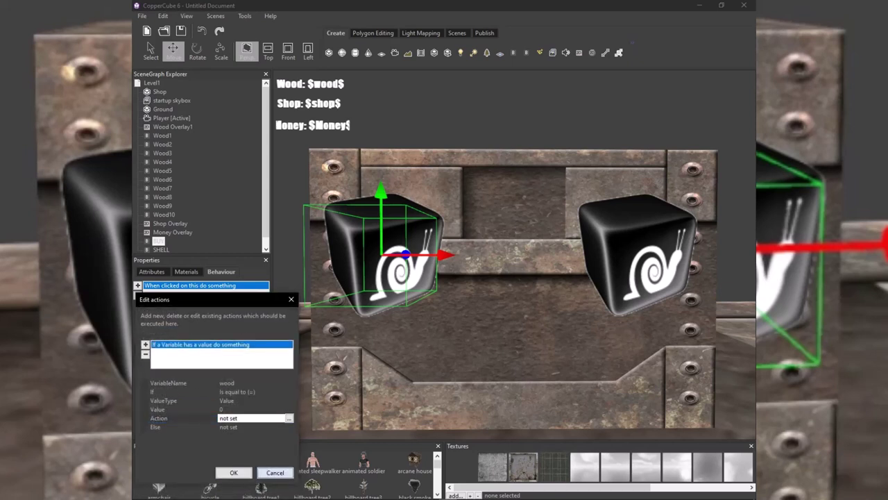
Give the SHELL billboard a "When clicked on this do something" behaviour.
left_click(161, 250)
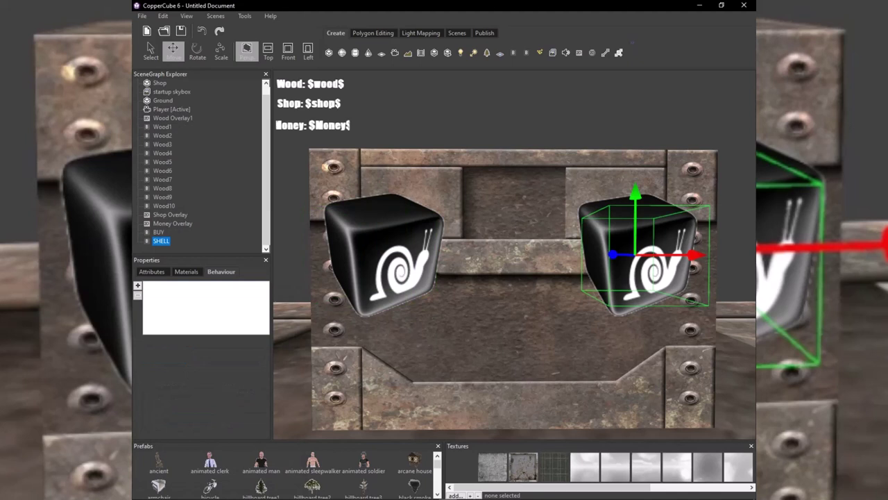
left_click(159, 232)
left_click(161, 241)
left_click(137, 285)
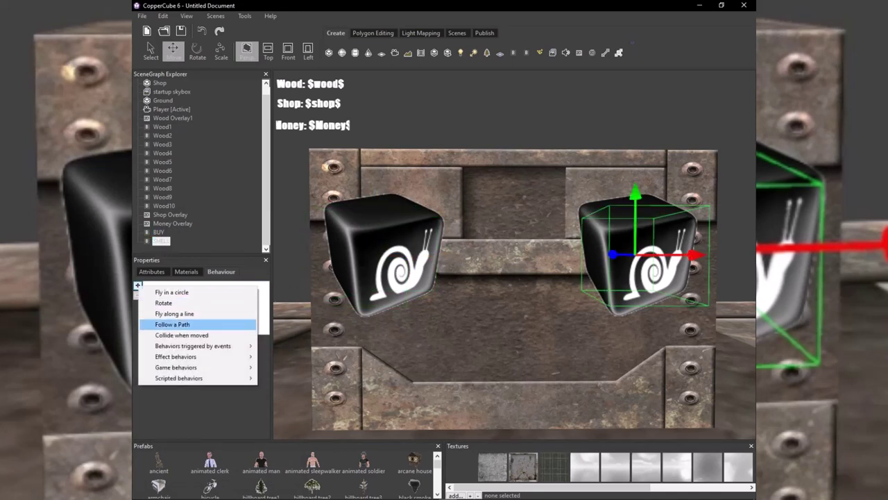
mouse_move(194, 356)
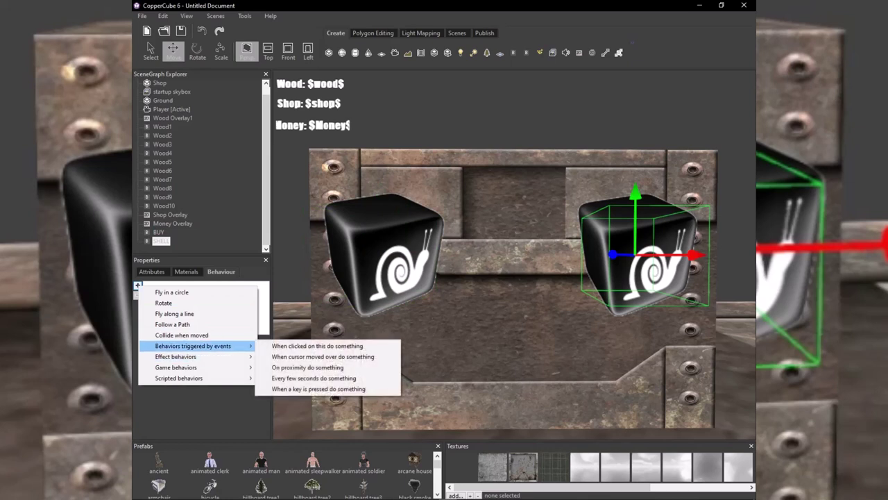
left_click(317, 346)
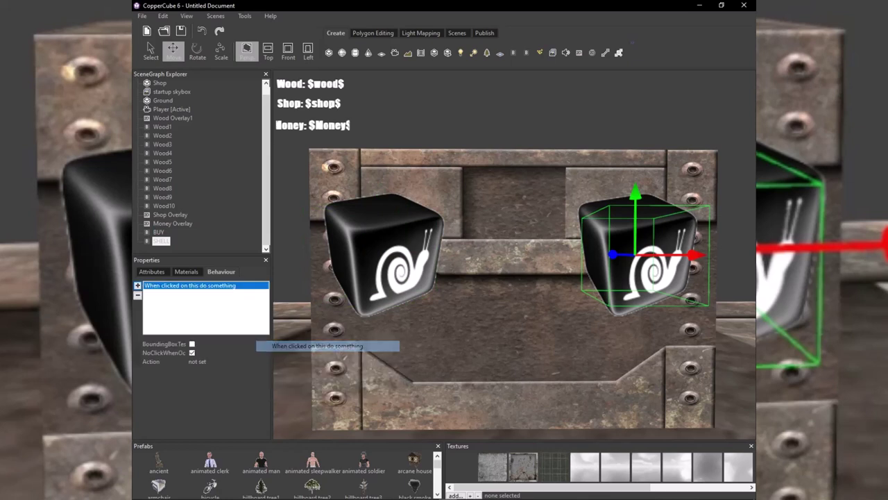
Add an "If a Variable has a value do something" action to the SHELL billboard's click behaviour.
left_click(208, 362)
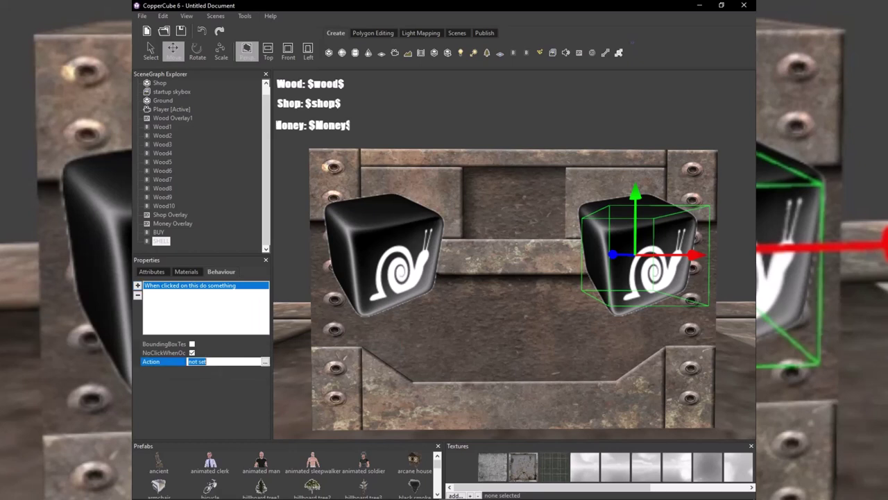
left_click(265, 362)
left_click(145, 344)
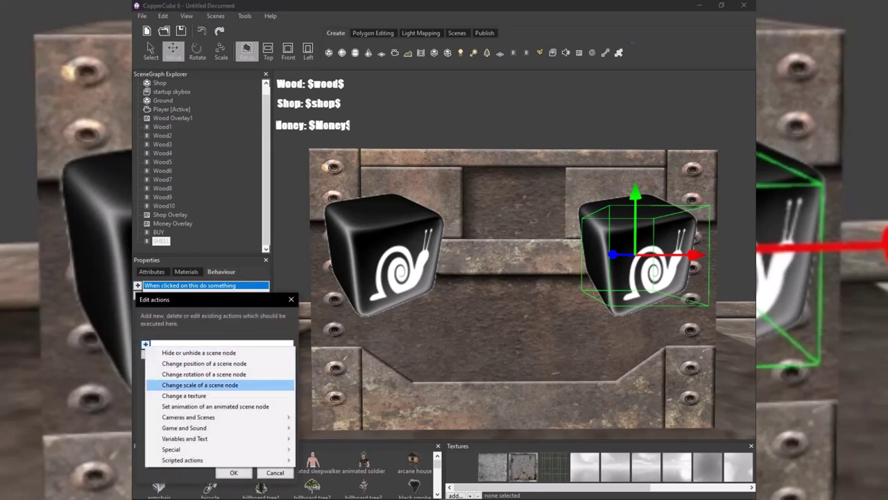
mouse_move(208, 438)
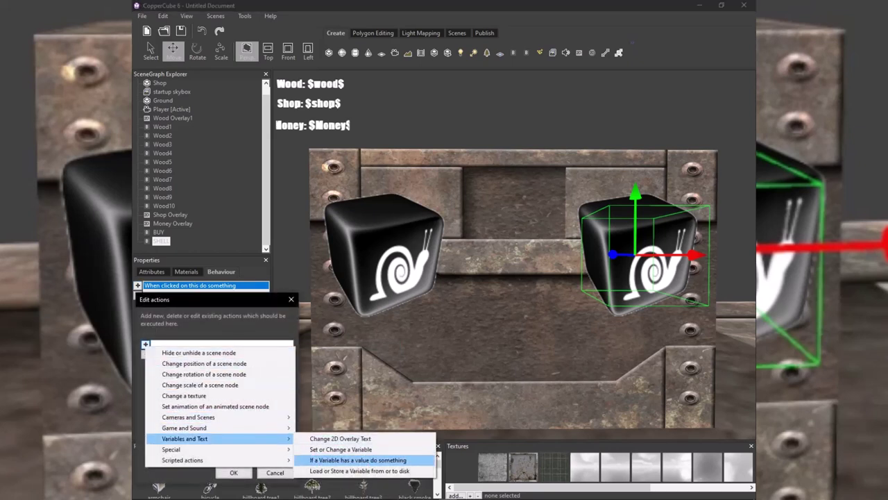
left_click(358, 460)
Make the SHELL condition check whether the variable wood is equal to 0.
left_click(255, 383)
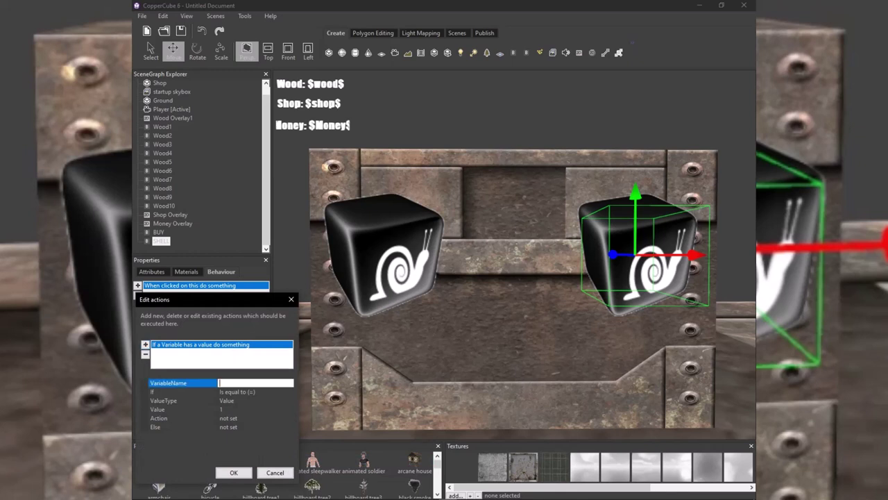
type("wood")
left_click(255, 392)
left_click(289, 392)
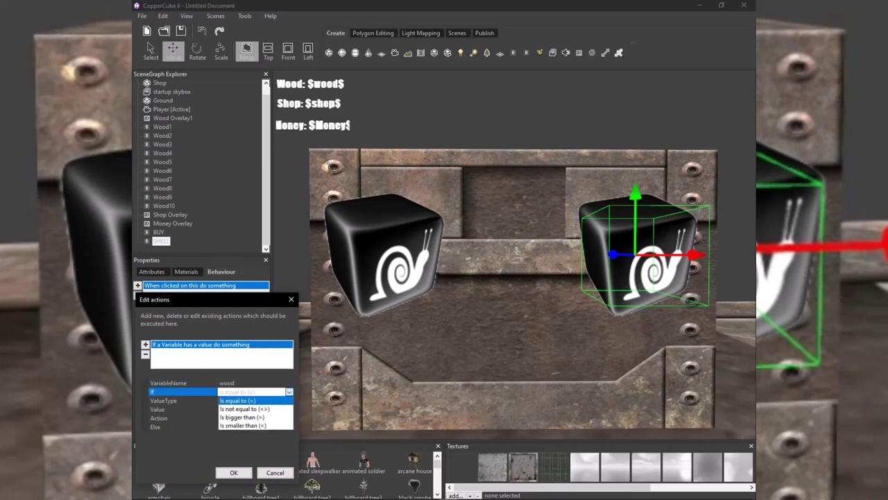
left_click(239, 400)
left_click(243, 409)
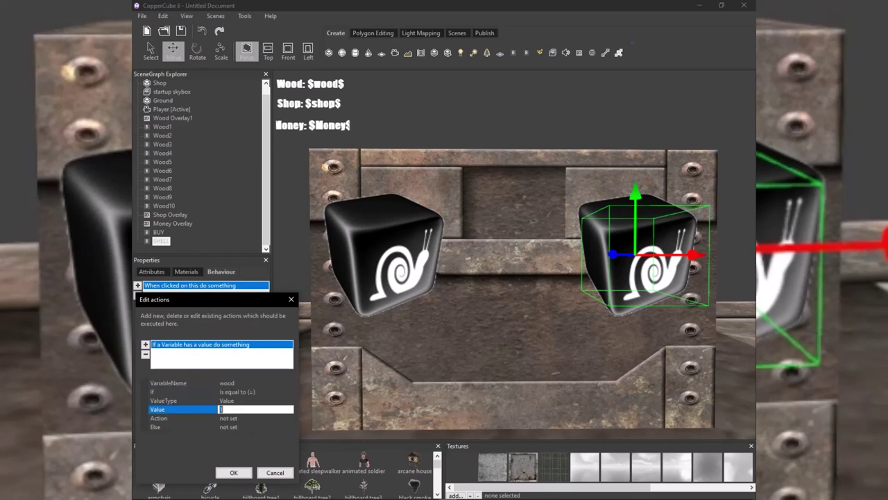
type("1")
key("BackSpace")
type("0")
Add a "Set or Change a Variable" action to run when the SHELL billboard's wood condition is met.
left_click(242, 419)
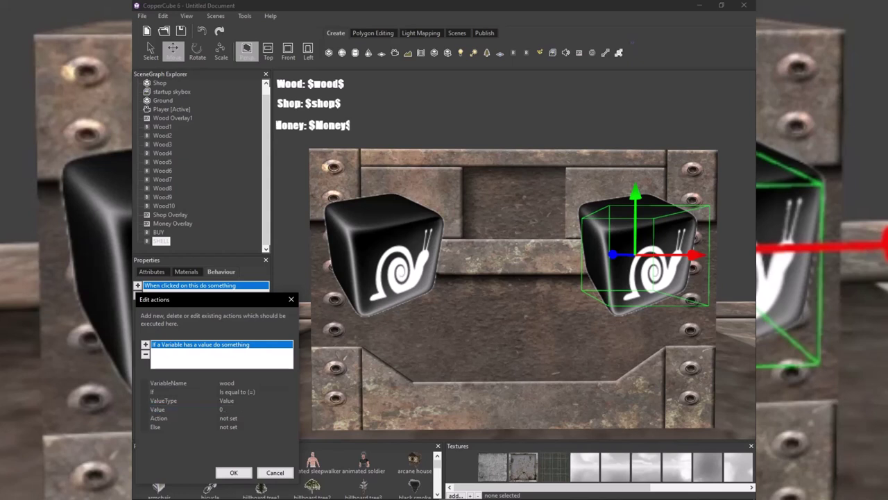
left_click(243, 418)
left_click(290, 418)
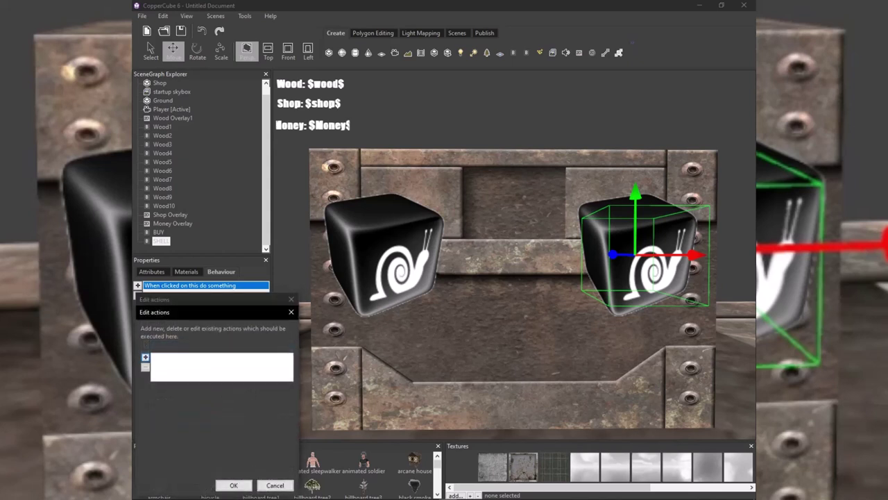
left_click(145, 357)
mouse_move(190, 451)
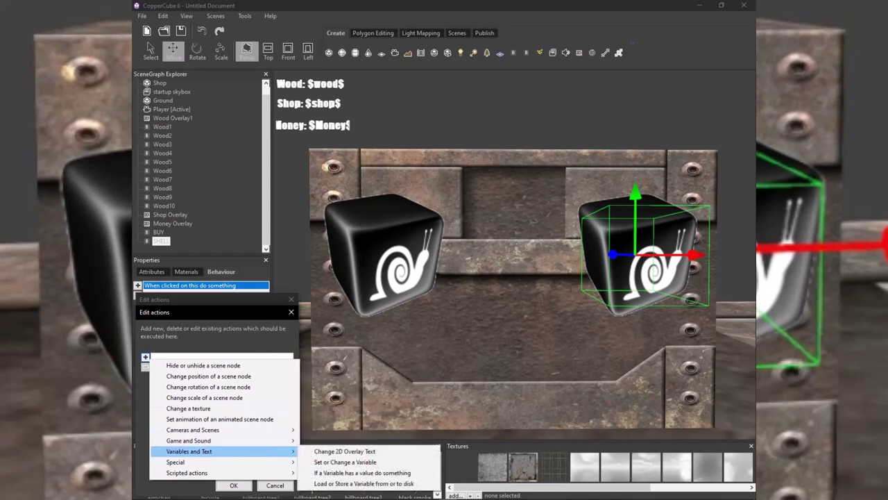
left_click(345, 461)
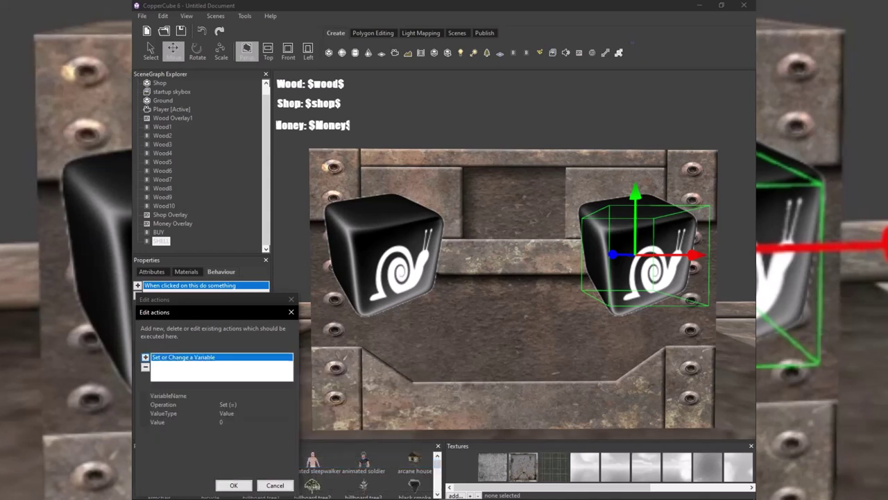
Configure the action to add 1 to the variable wood and confirm it.
left_click(243, 396)
type("woo")
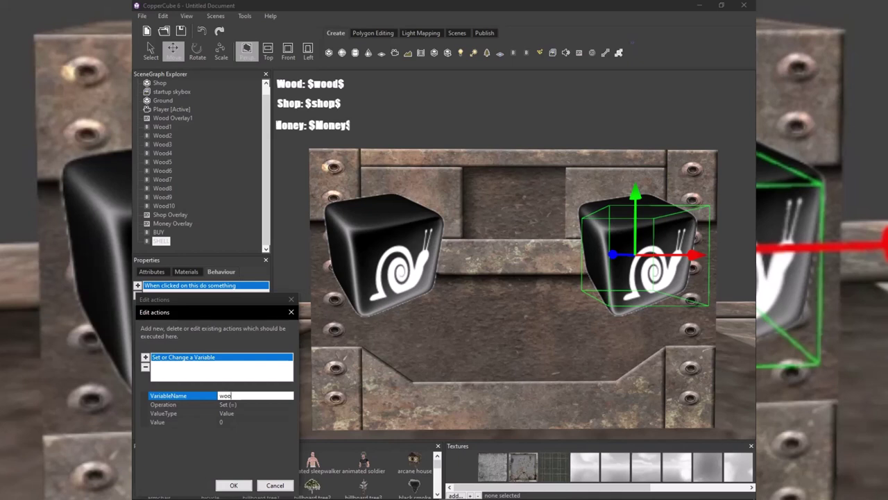
type("d")
left_click(243, 404)
left_click(289, 404)
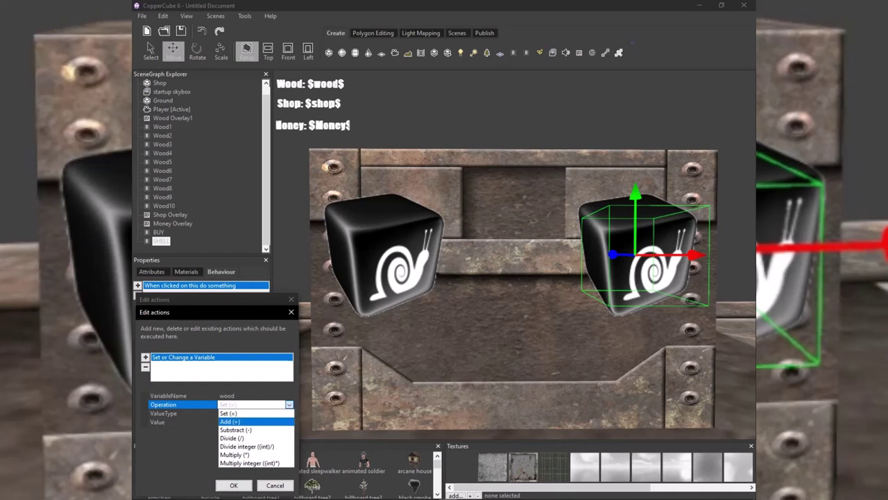
left_click(230, 421)
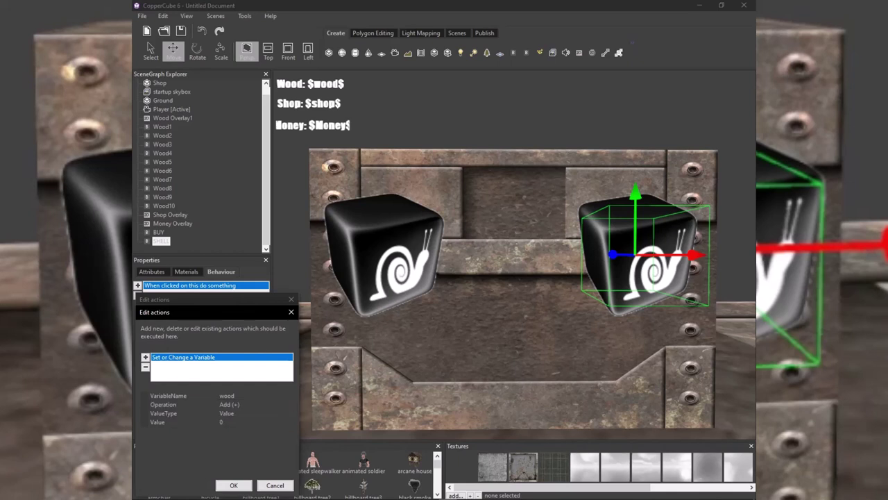
left_click(236, 422)
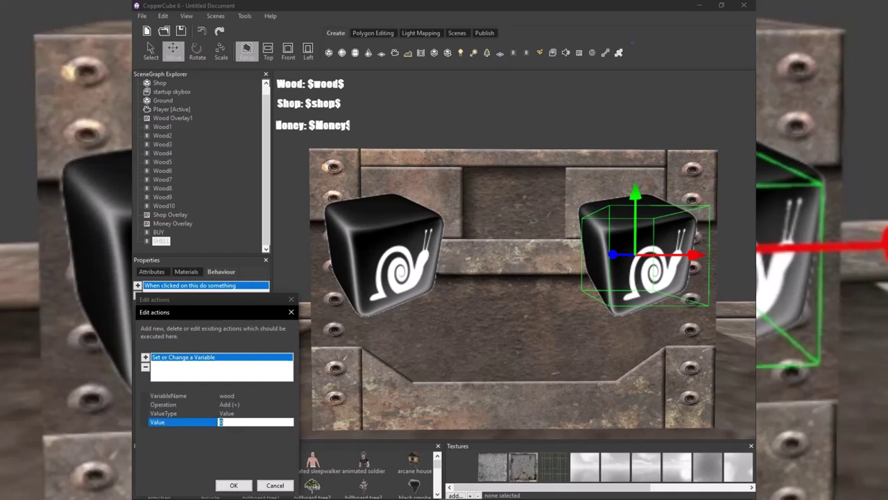
type("1")
left_click(234, 485)
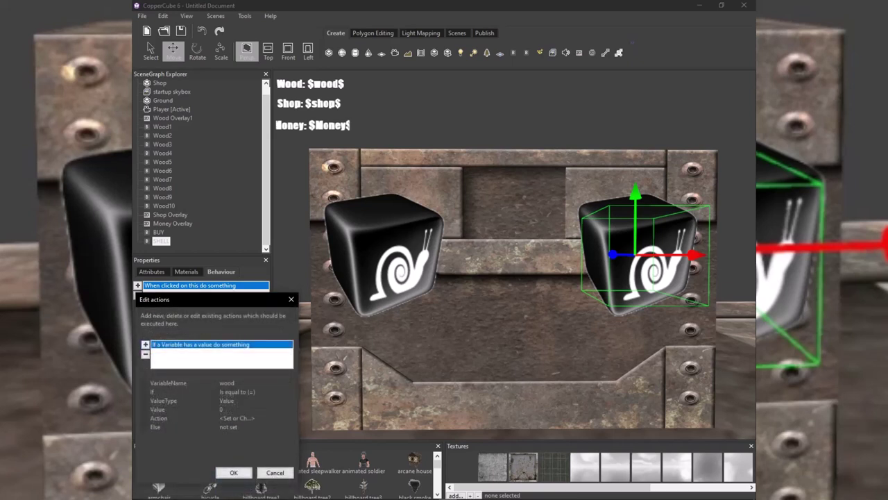
Add a second "Set or Change a Variable" action to the ones run by the SHELL billboard's wood condition.
left_click(238, 418)
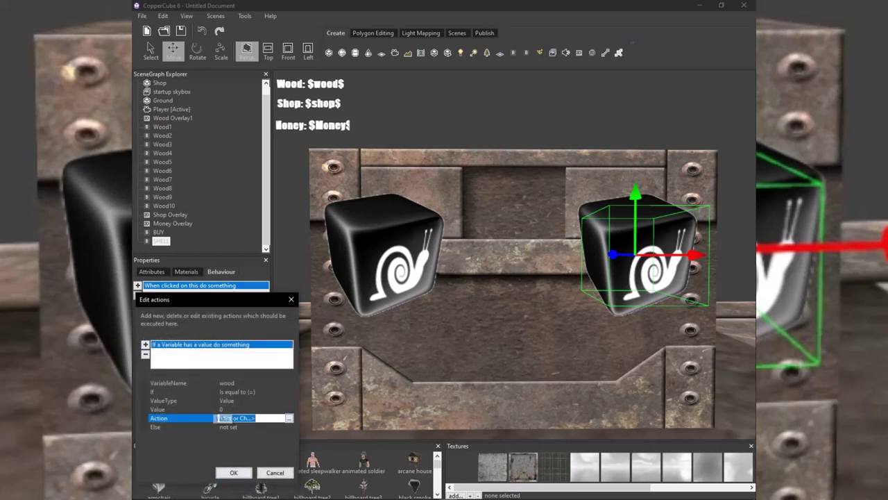
left_click(288, 418)
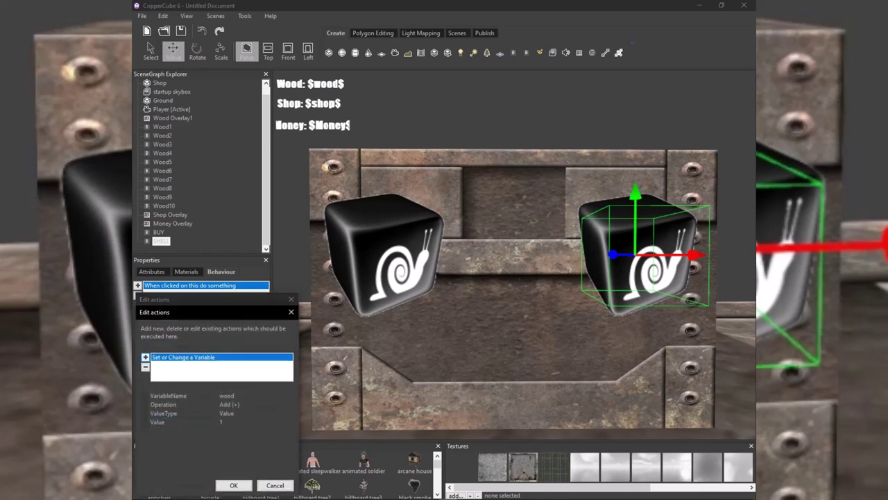
left_click(145, 356)
mouse_move(183, 449)
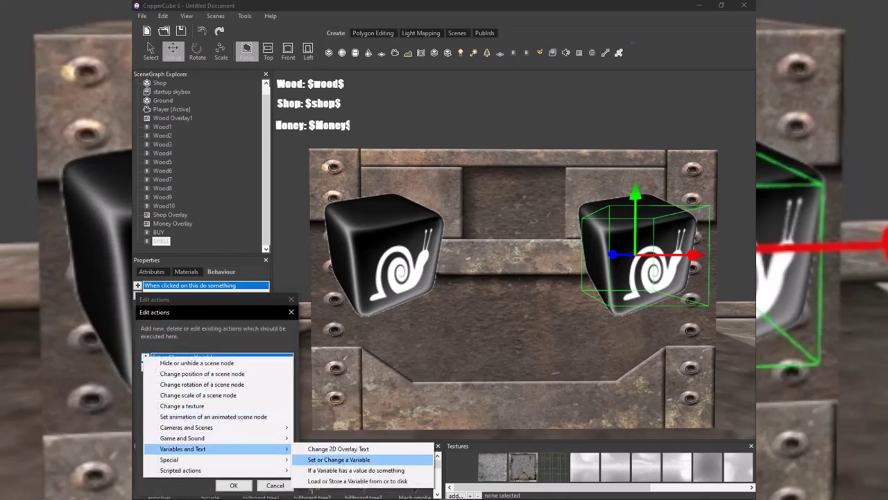
left_click(310, 459)
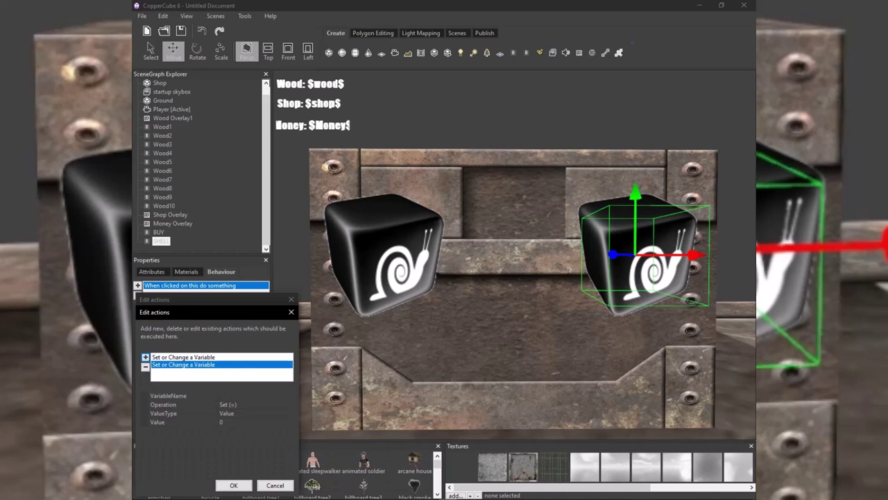
Make the second action change the variable money with the Add (+) operation.
left_click(239, 397)
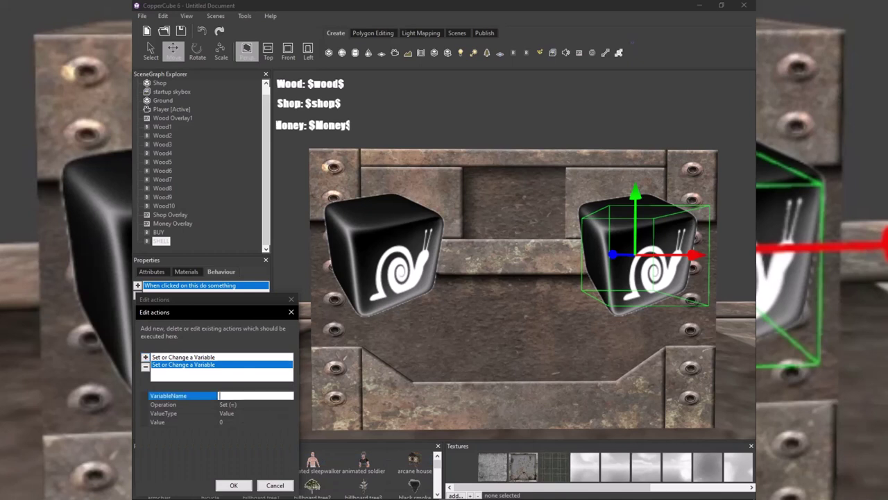
type("money")
left_click(249, 405)
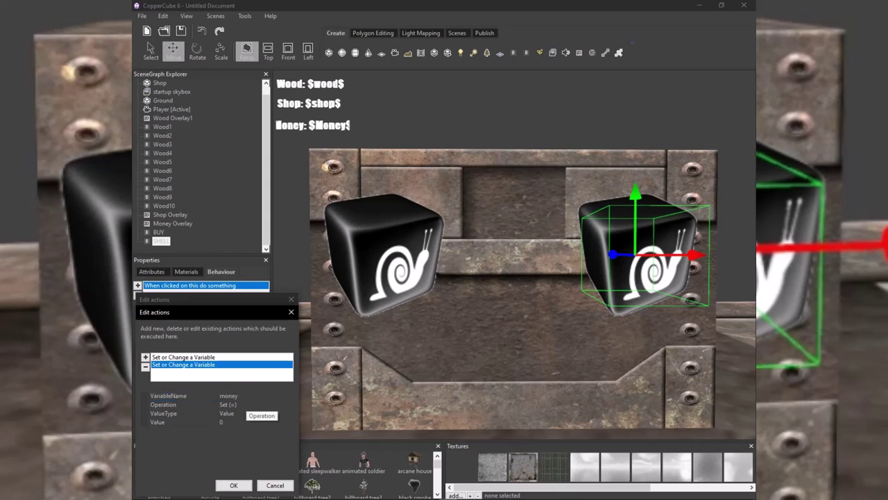
left_click(289, 404)
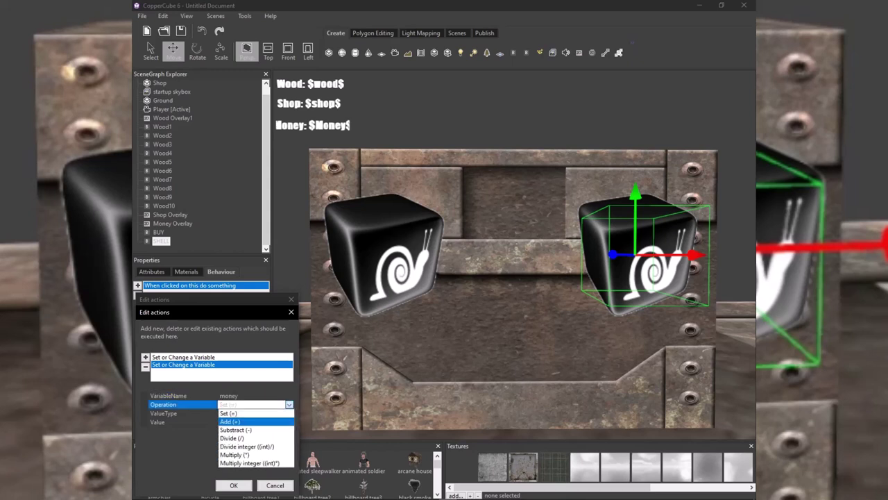
left_click(251, 421)
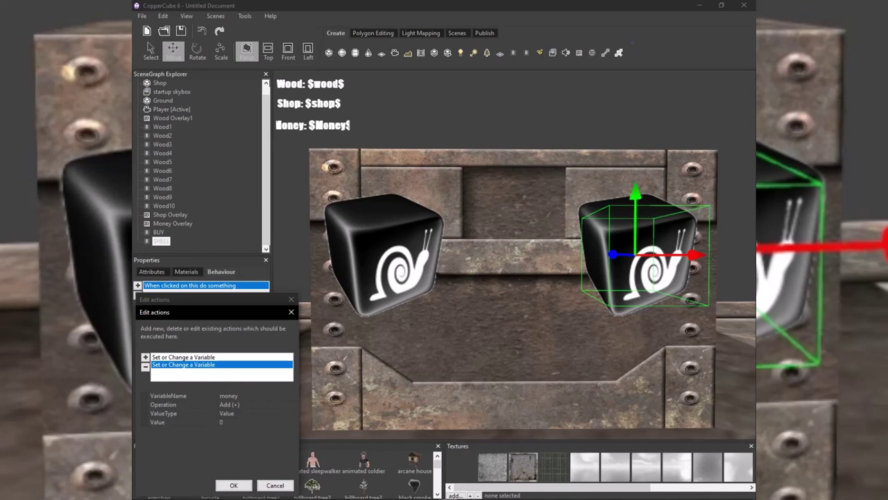
Set the value of the SHELL billboard's second action to 10, so it adds 10 to money, and confirm the actions.
left_click(229, 395)
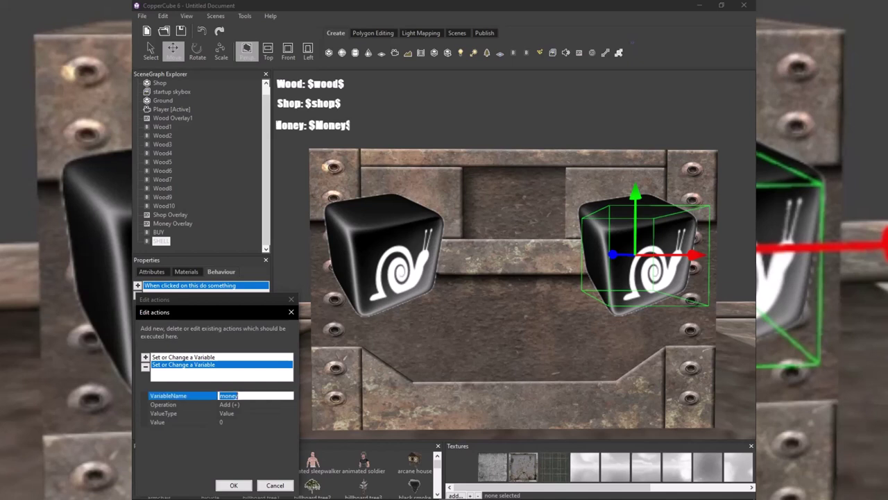
left_click(233, 404)
left_click(289, 405)
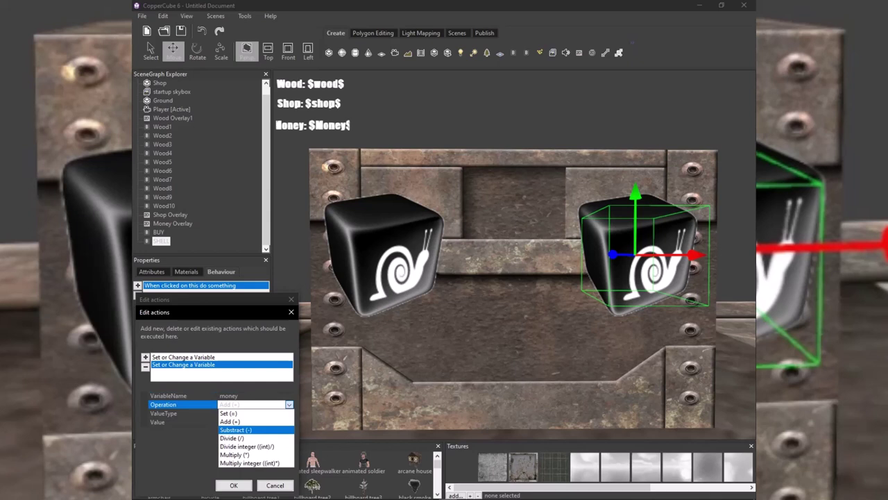
left_click(230, 422)
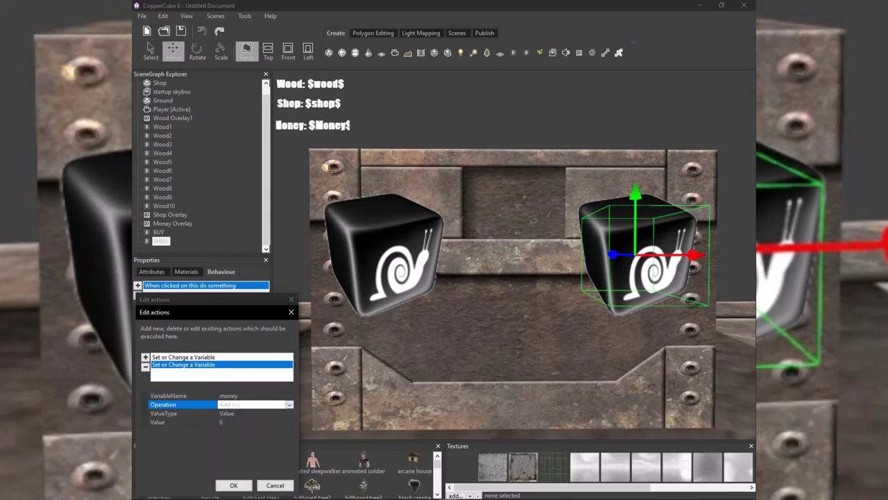
left_click(247, 422)
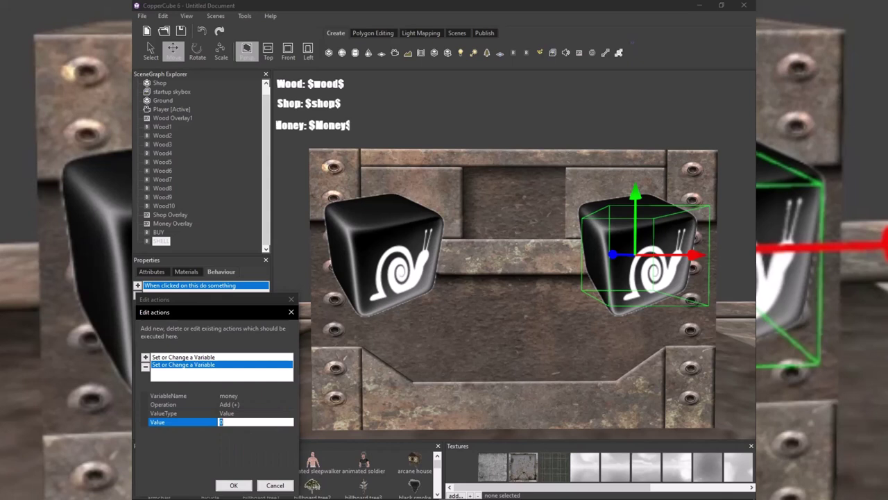
type("10")
left_click(234, 485)
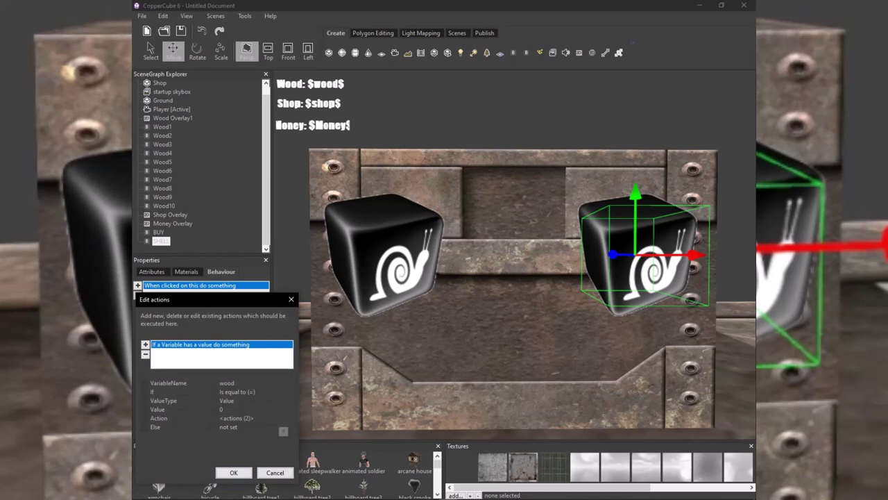
Add a third "Set or Change a Variable" action to the ones run by the SHELL billboard's wood condition.
left_click(272, 418)
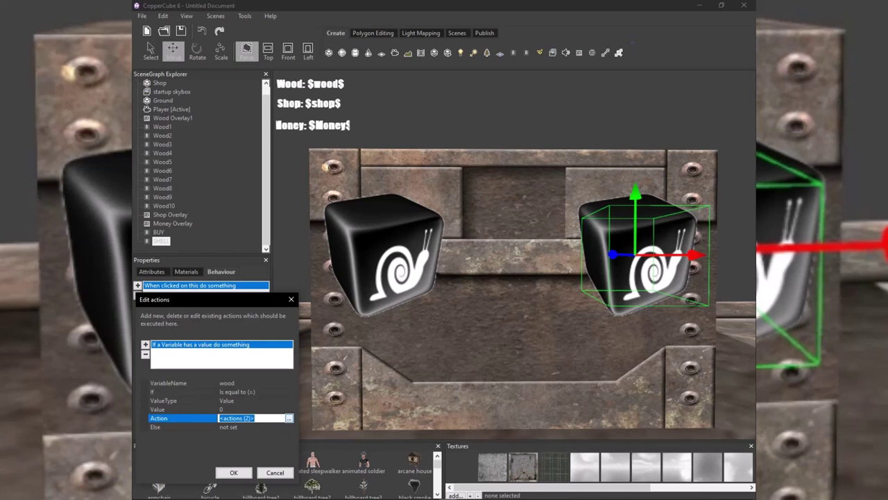
left_click(290, 419)
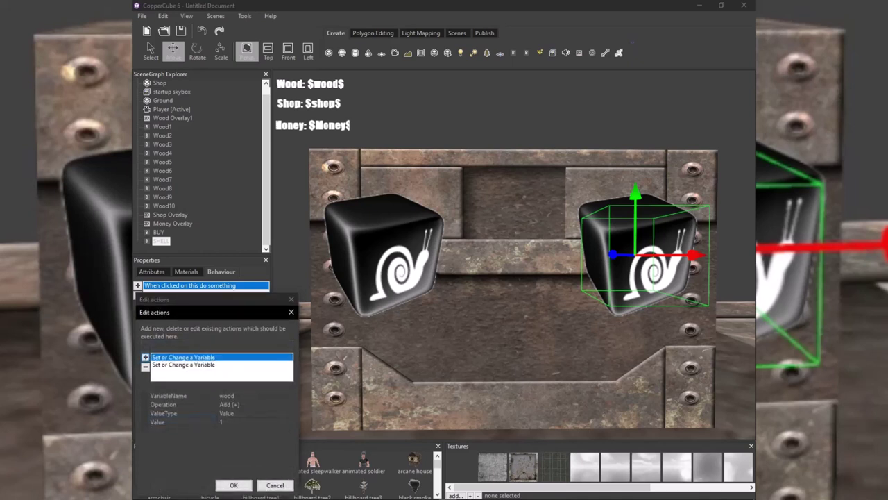
left_click(145, 357)
mouse_move(194, 450)
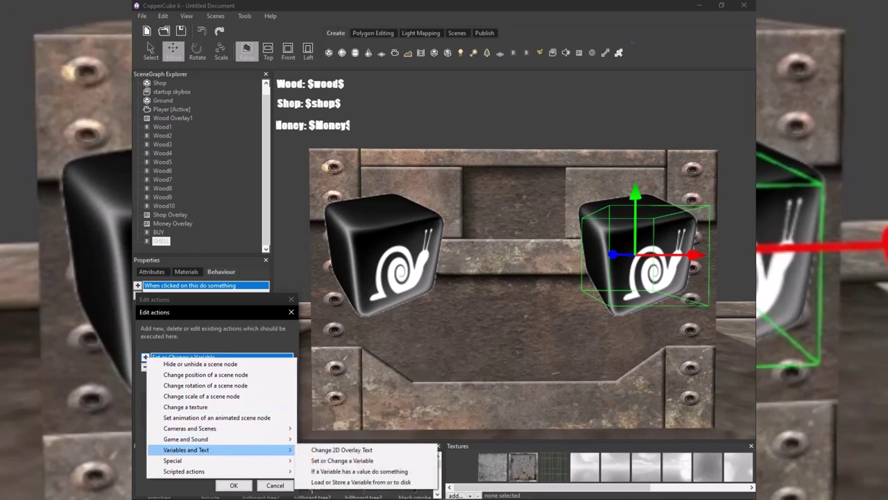
left_click(342, 460)
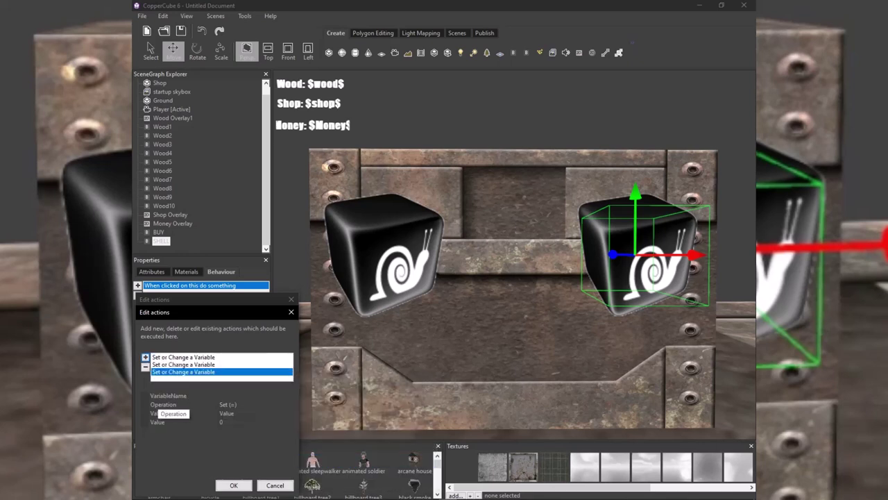
Configure the third action to add 1 to the variable shop with the Add (+) operation and confirm all action edits.
left_click(168, 397)
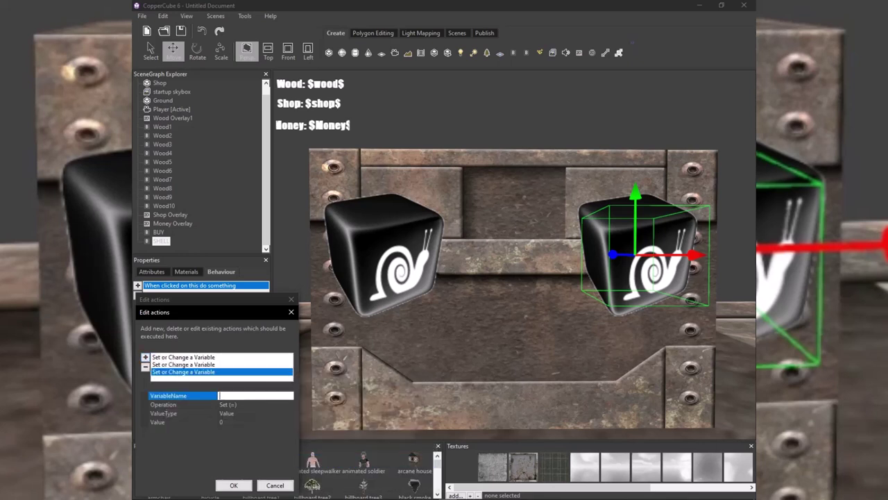
type("shop")
key("Return")
left_click(242, 422)
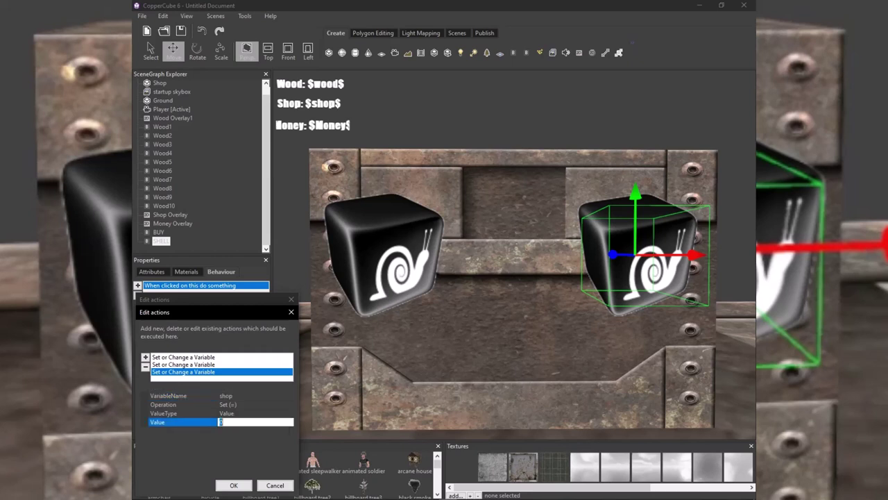
double_click(254, 404)
left_click(242, 421)
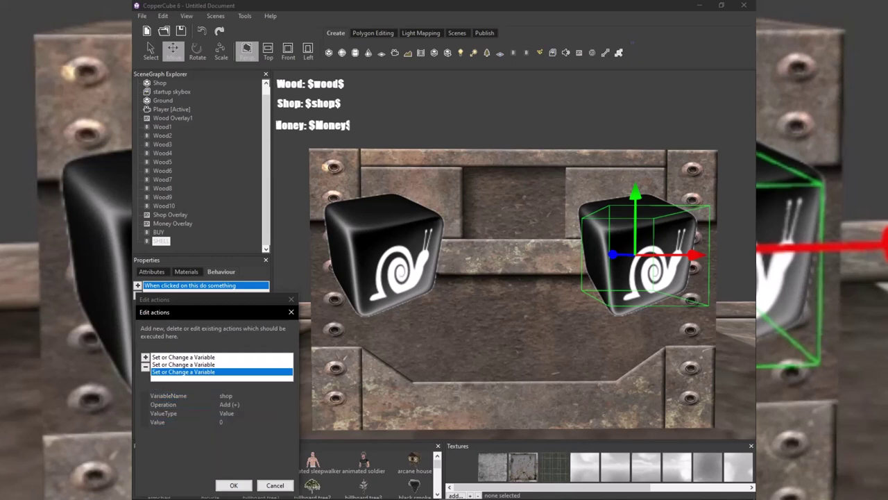
left_click(243, 422)
type("1")
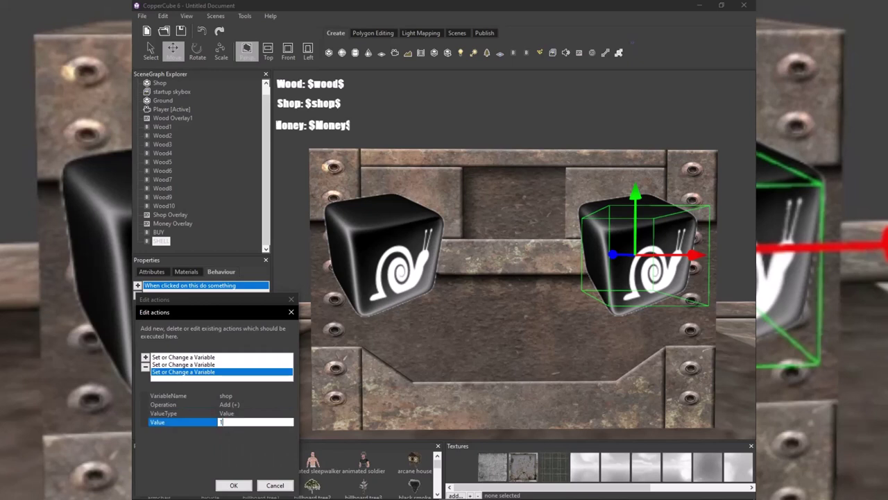
left_click(234, 485)
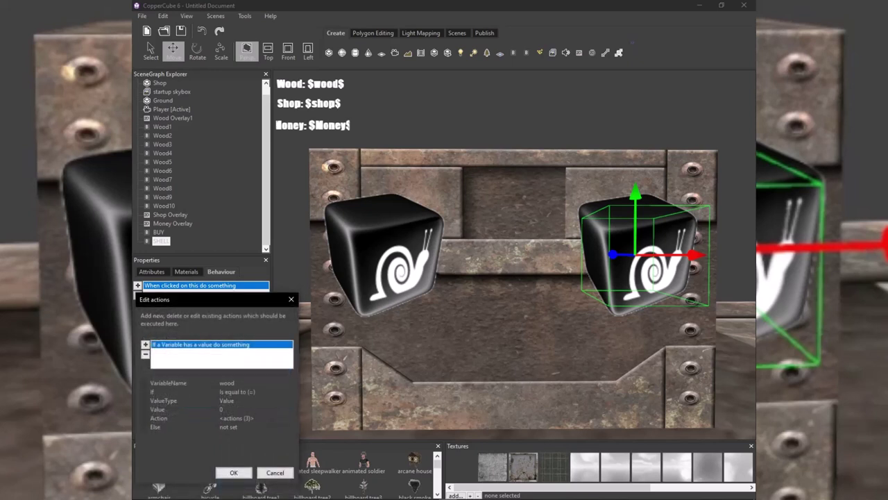
left_click(234, 473)
left_click(234, 472)
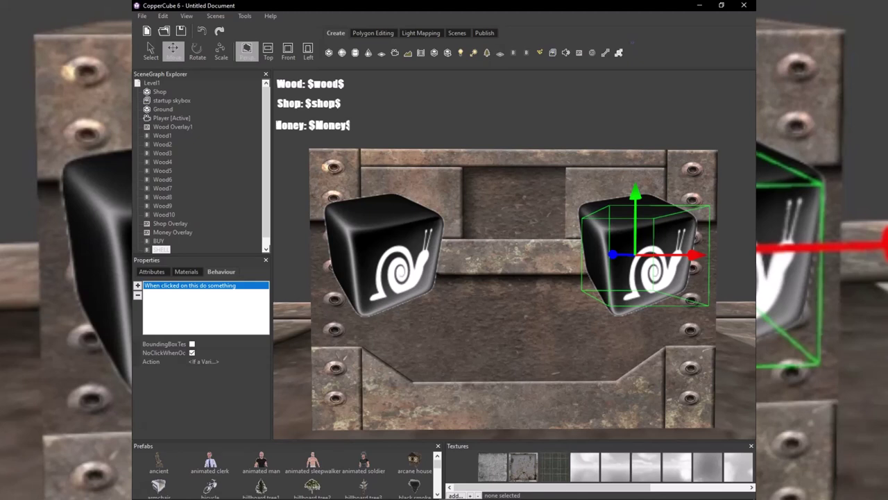
Test-run the level as a Windows (.exe) and walk up to the BUY billboard on the shop.
left_click(484, 32)
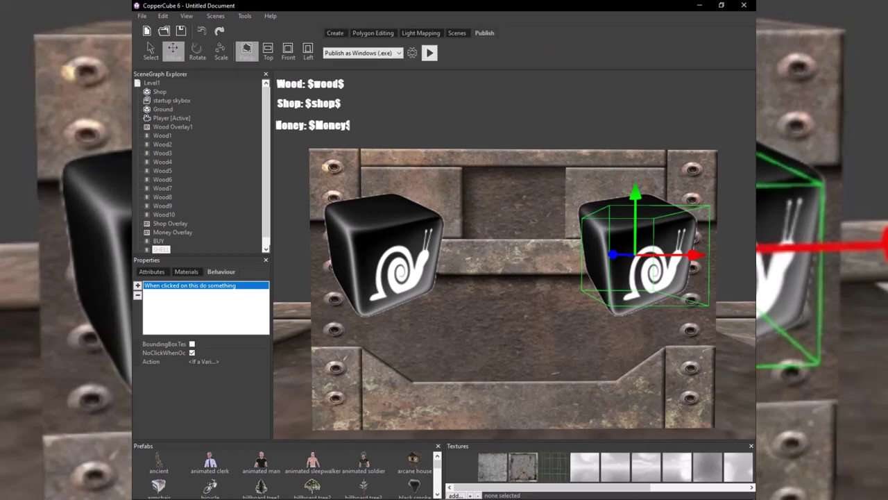
left_click(430, 53)
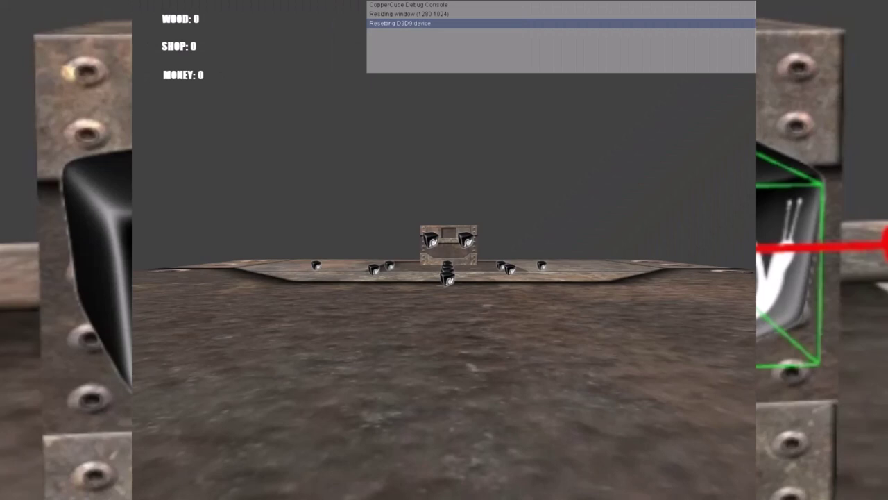
key("w")
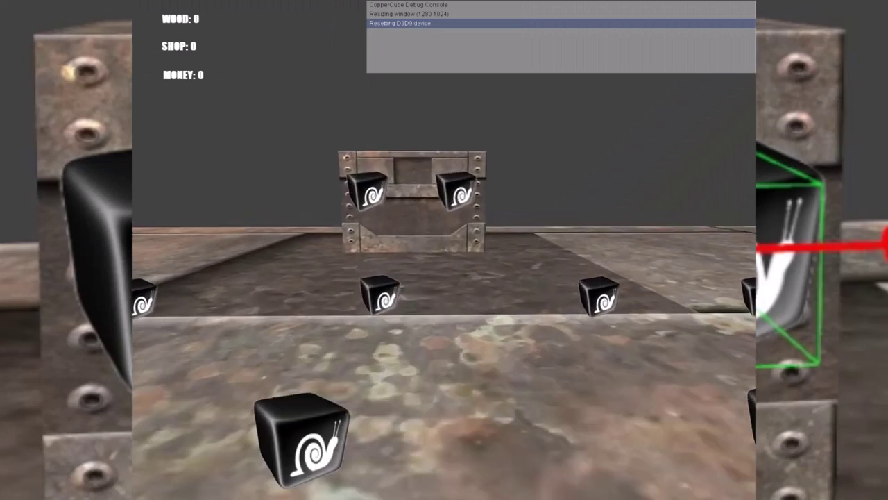
key("w")
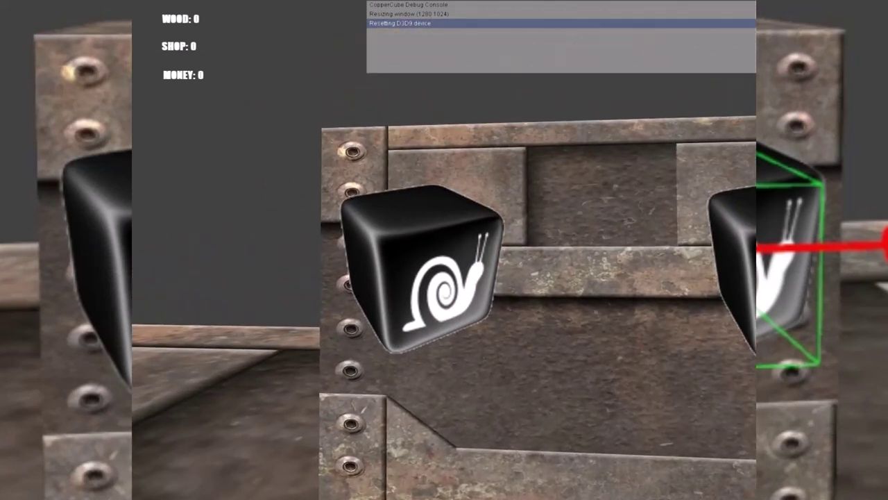
key("w")
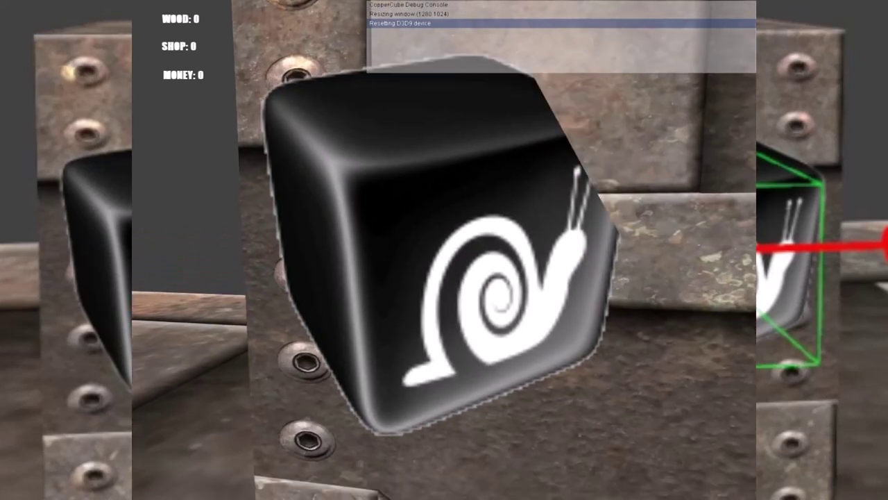
Try out the SHELL billboard in the running game, check the wood, shop and money counters, and quit the test.
key("d")
key("s")
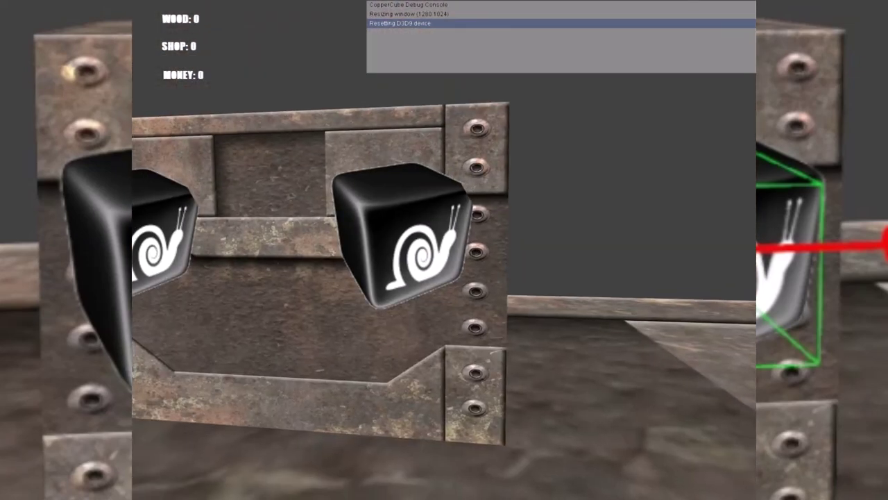
key("w")
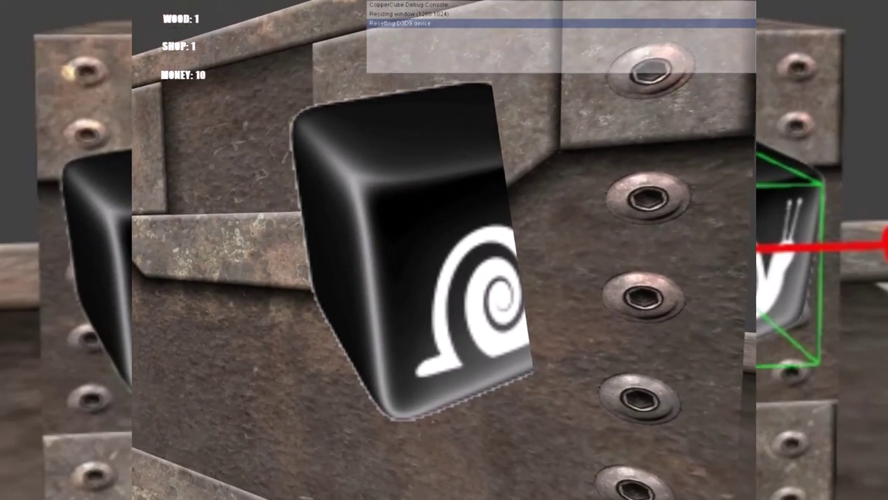
key("a")
key("w")
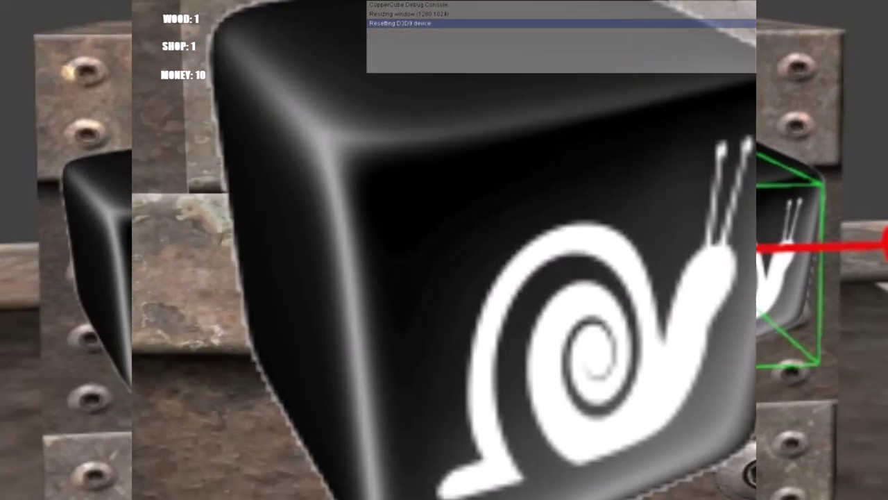
key("s")
key("w")
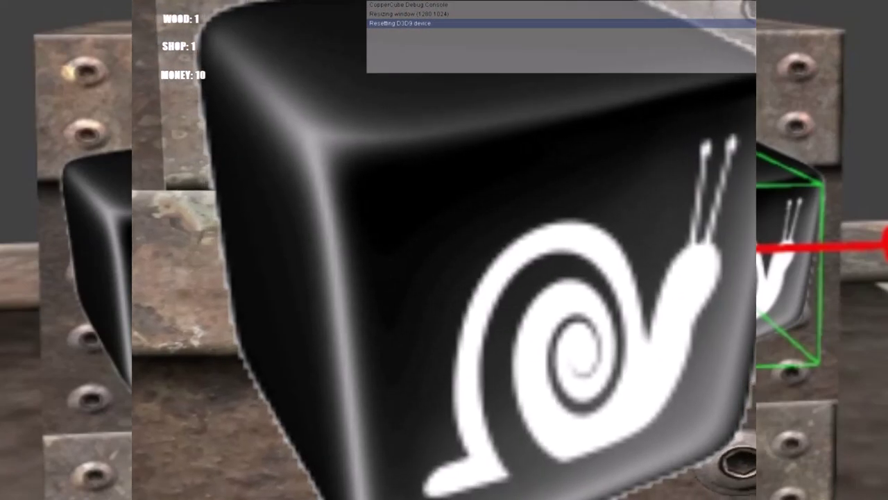
key("s")
key("w")
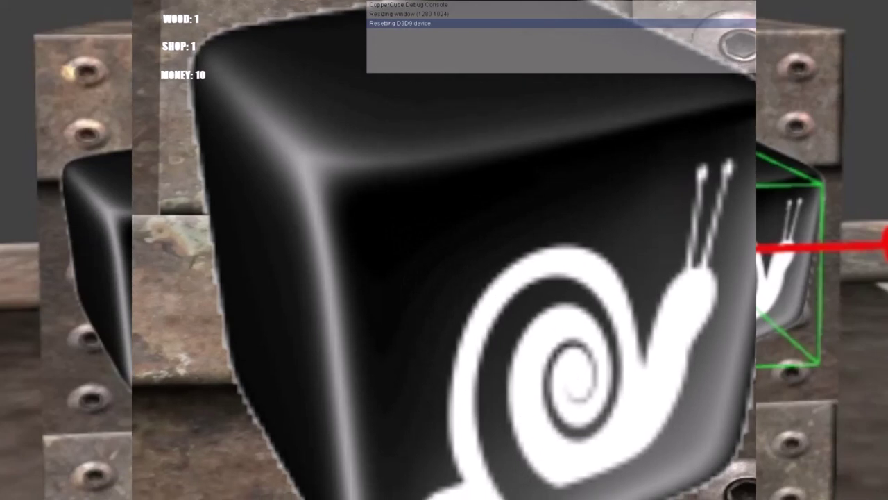
key("s")
key("Escape")
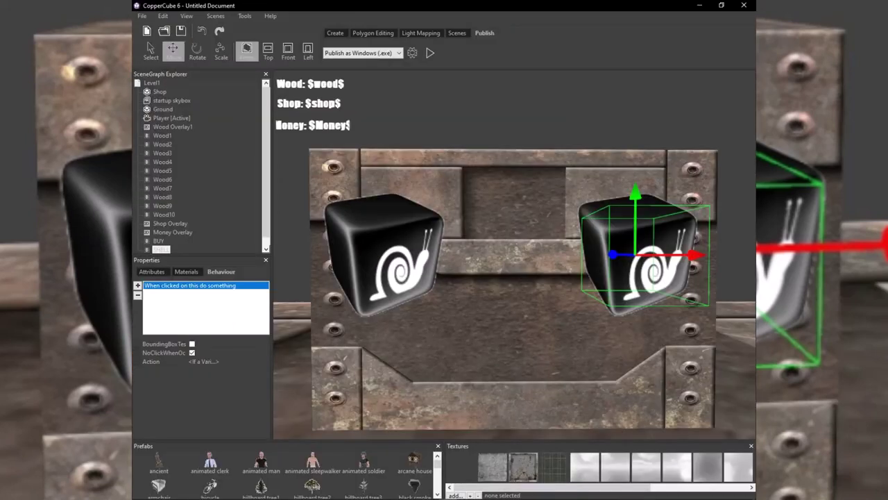
Review the actions that the SHELL billboard's wood condition runs when the billboard is clicked.
left_click(161, 249)
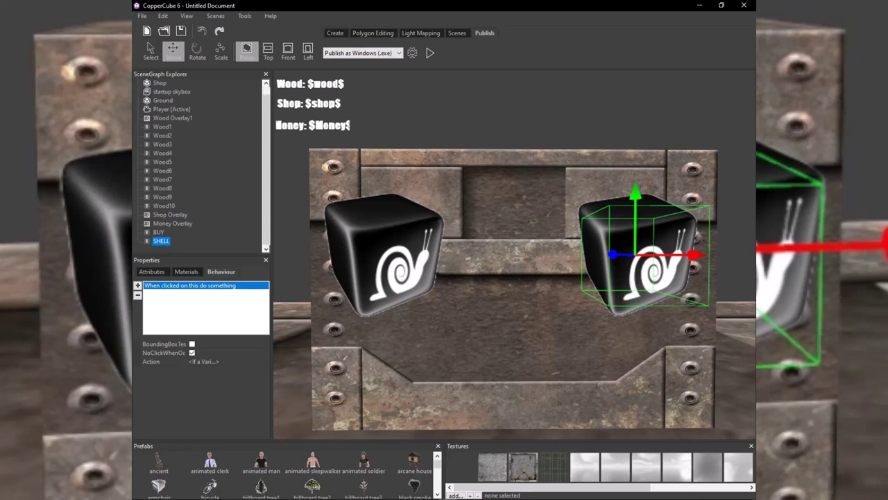
left_click(204, 361)
left_click(265, 362)
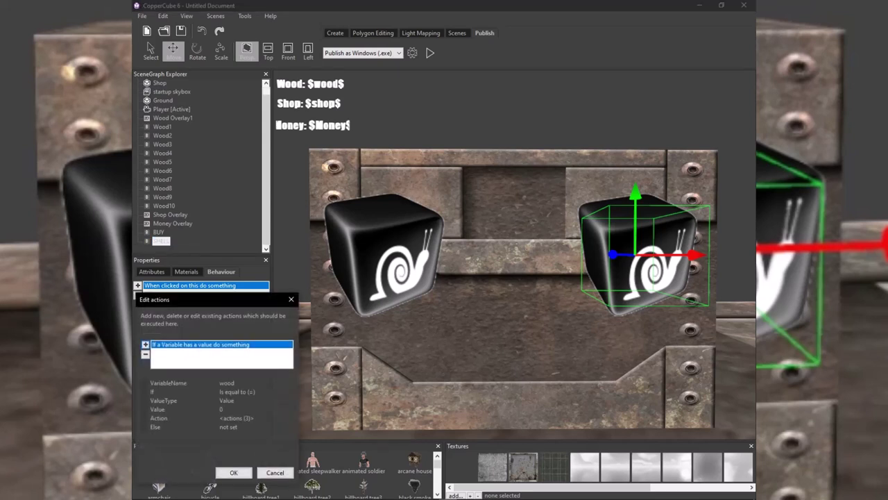
left_click(237, 419)
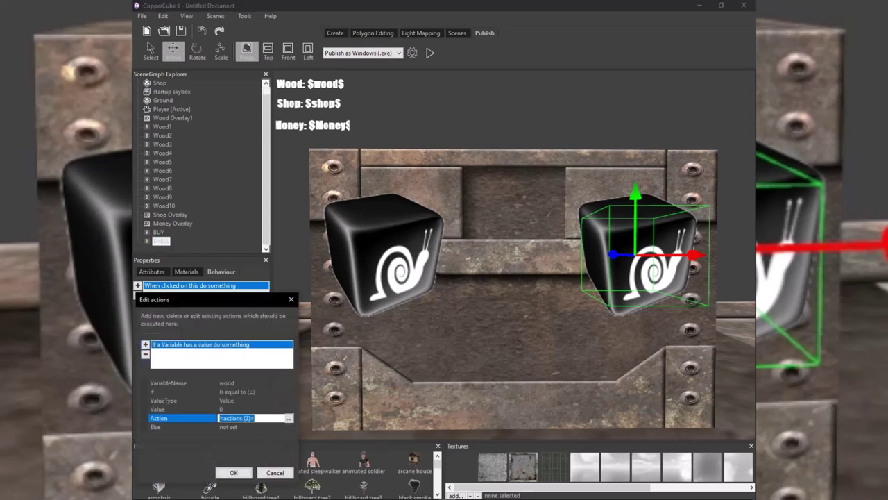
left_click(288, 418)
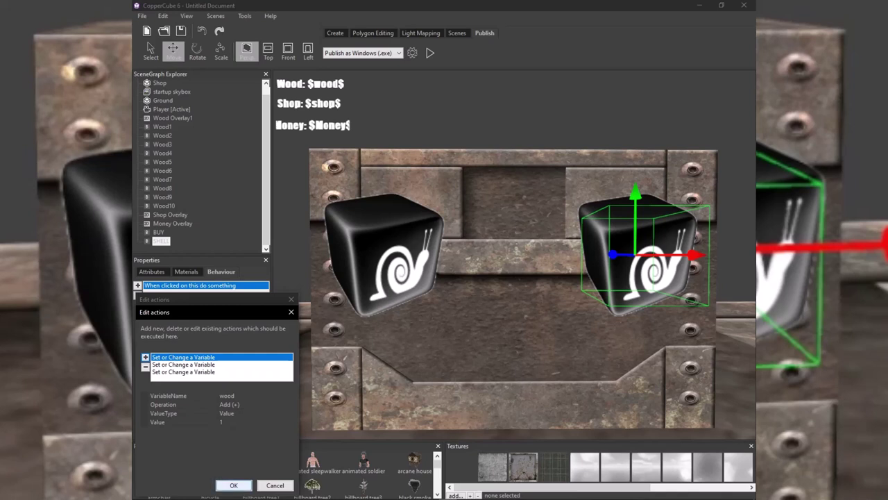
left_click(234, 485)
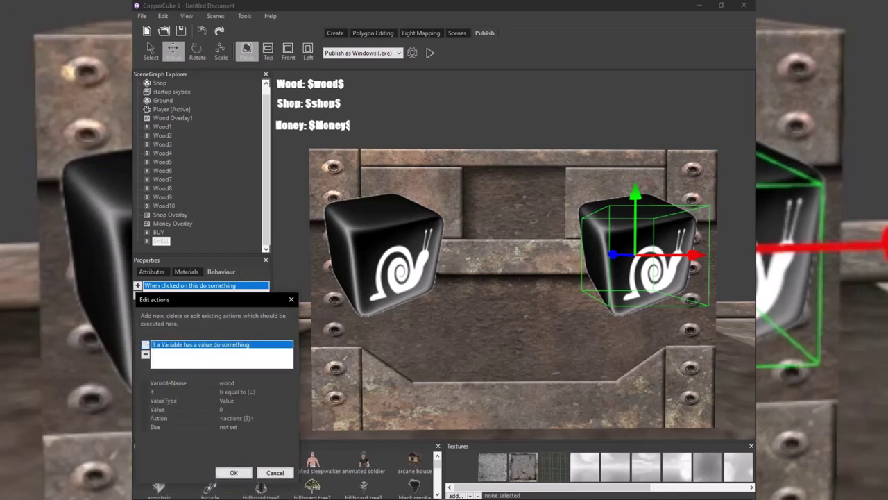
Add a second "If a Variable has a value do something" action to the SHELL billboard's click behaviour.
left_click(146, 344)
mouse_move(189, 415)
mouse_move(185, 436)
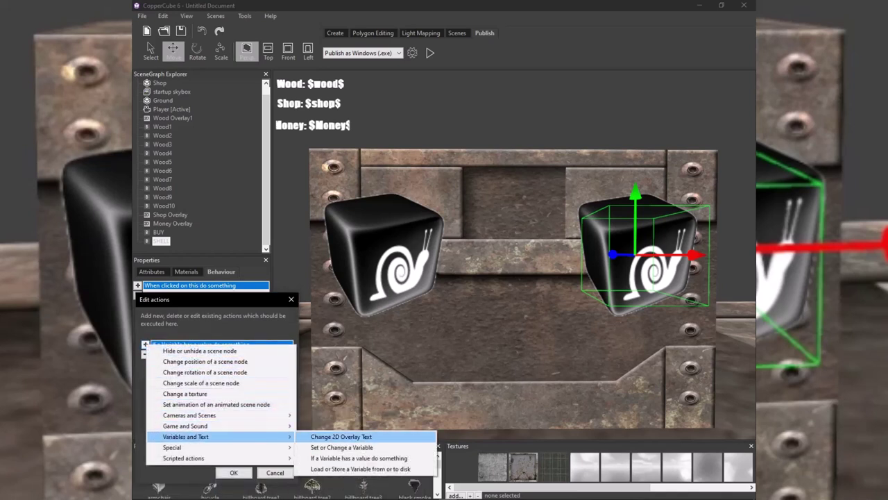
left_click(347, 457)
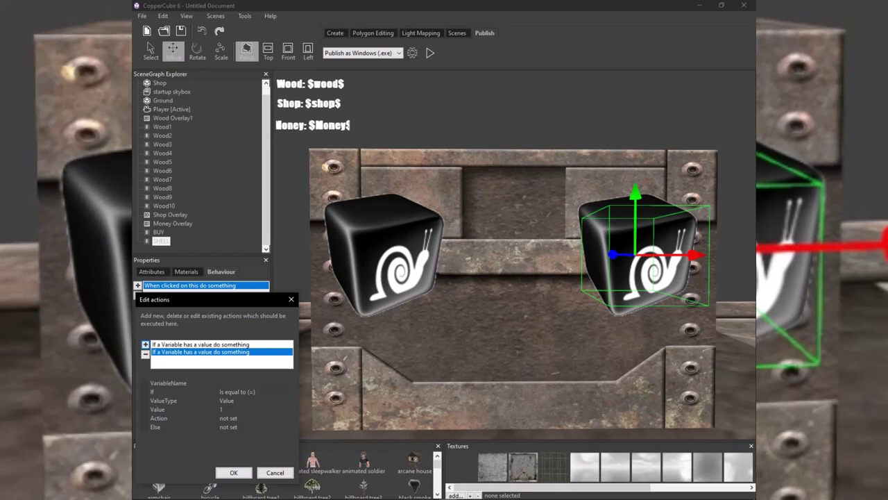
Set the SHELL billboard's second condition to check whether the variable shop is equal to 0.
left_click(256, 383)
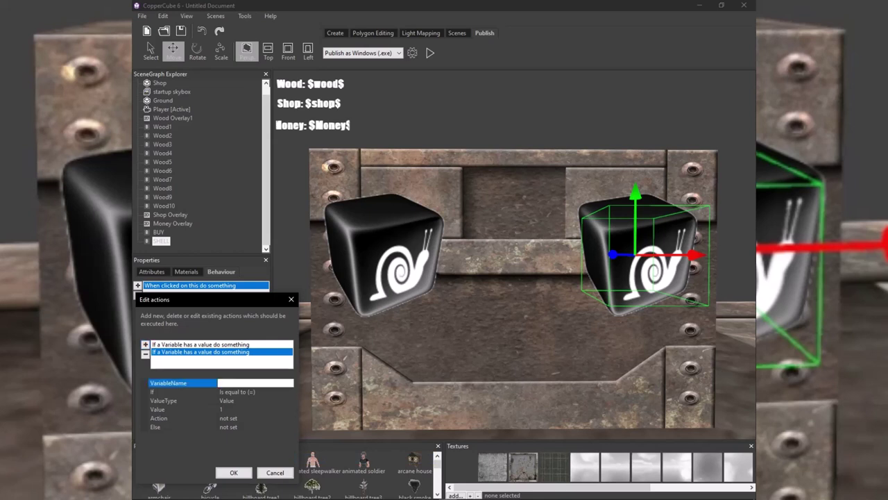
type("shop")
key("Return")
left_click(255, 410)
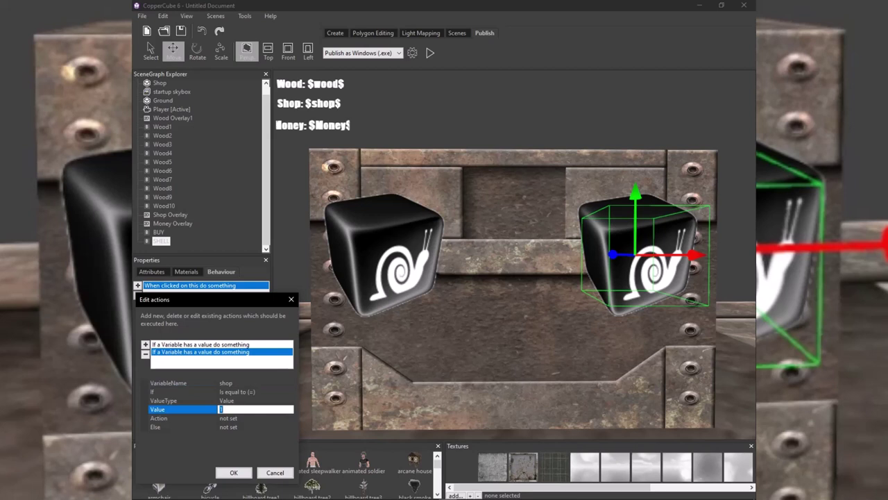
type("0")
key("Return")
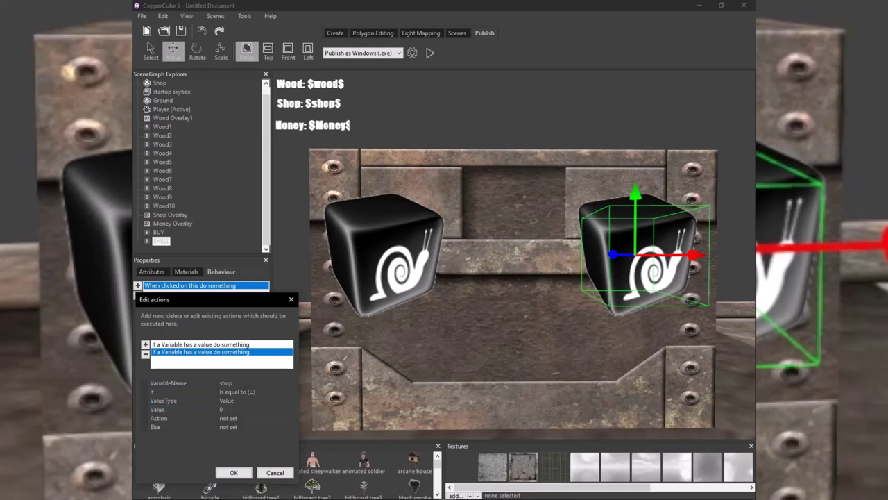
Give the shop condition a "Set or Change a Variable" action that sets shop to 0.
left_click(254, 418)
left_click(290, 418)
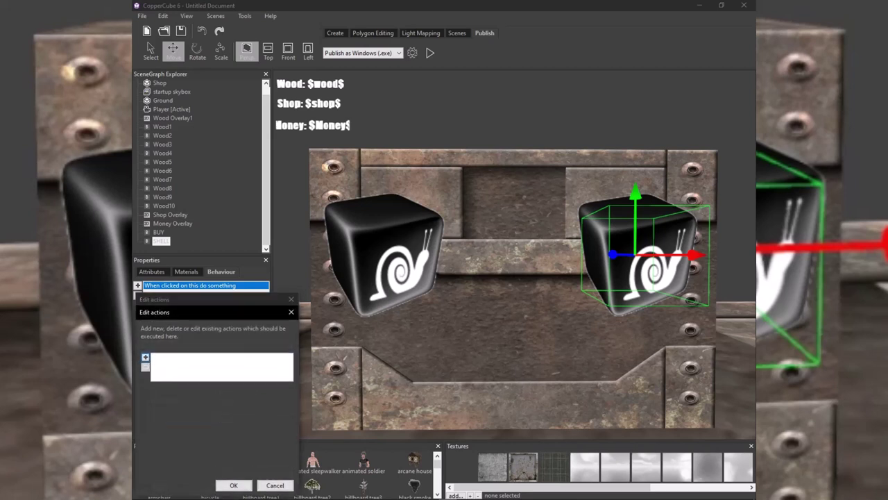
left_click(146, 358)
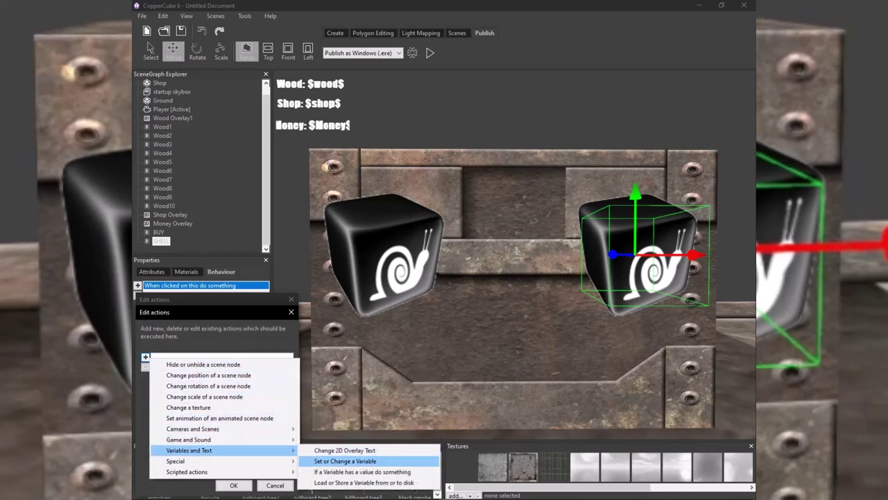
left_click(340, 461)
left_click(251, 404)
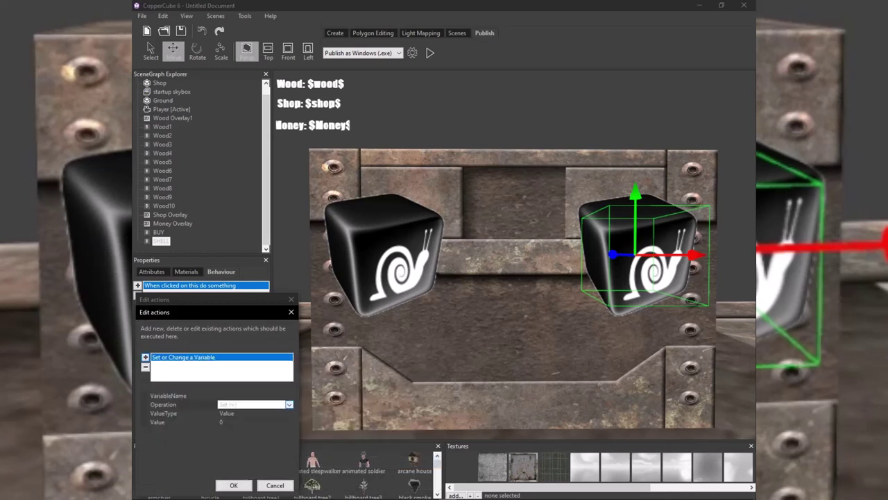
left_click(289, 405)
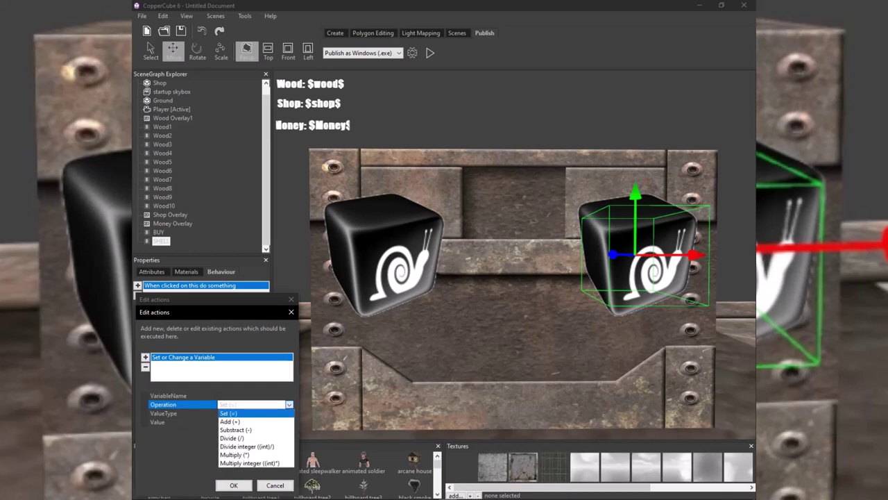
left_click(145, 357)
left_click(145, 358)
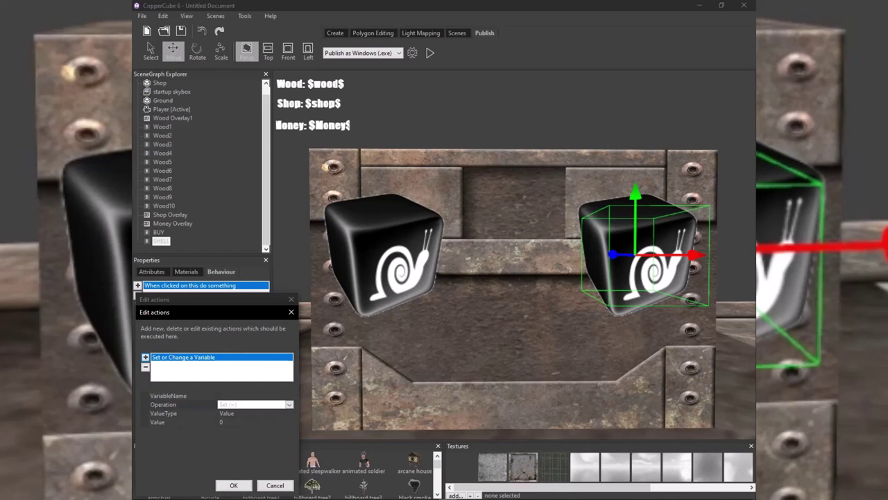
left_click(255, 395)
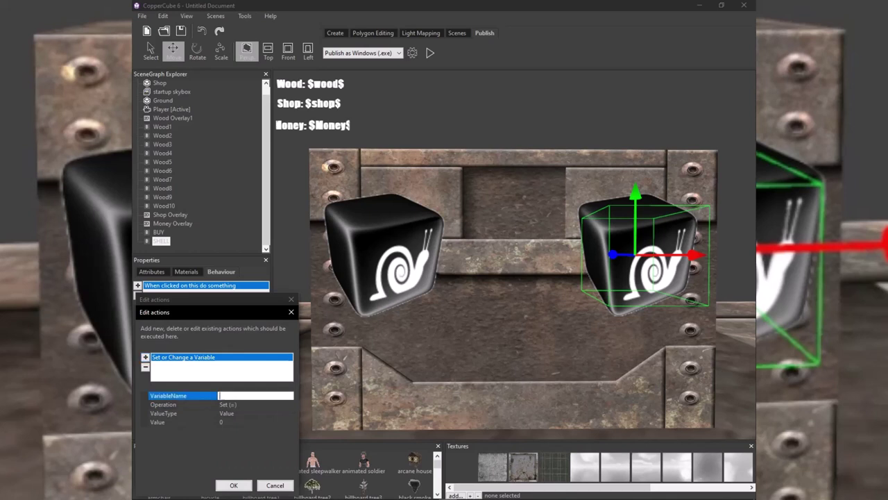
type("shop")
left_click(234, 486)
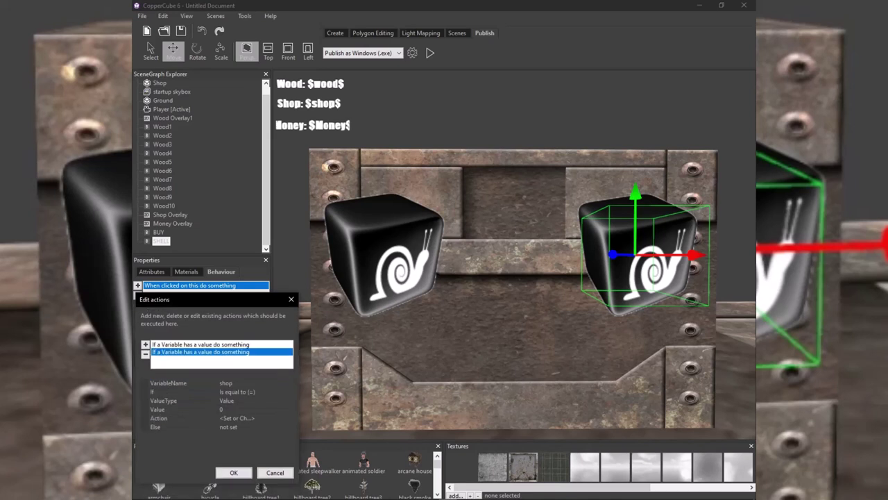
Compare the SHELL billboard's wood and shop conditions and check the actions attached to the wood condition.
left_click(200, 344)
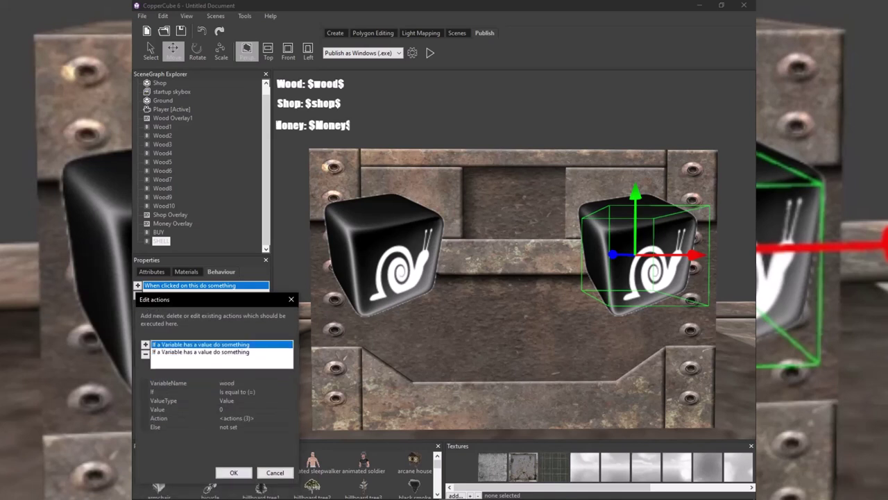
left_click(200, 352)
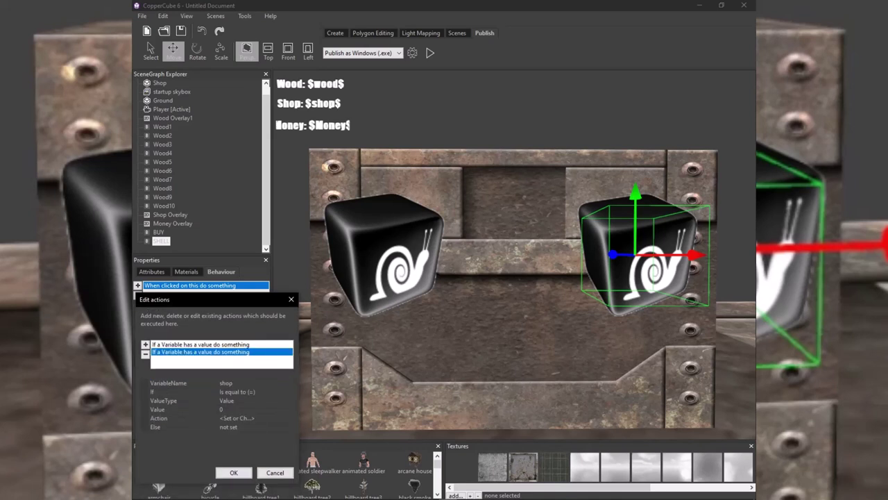
left_click(237, 418)
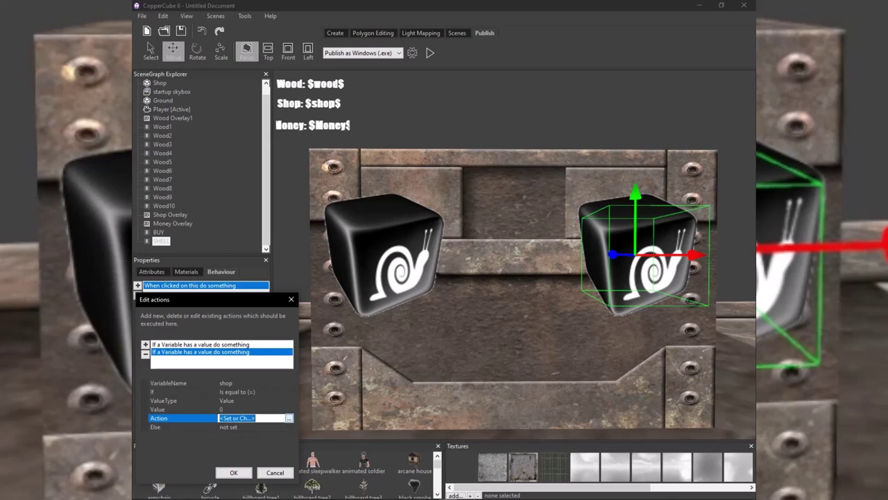
left_click(200, 344)
left_click(237, 418)
left_click(289, 418)
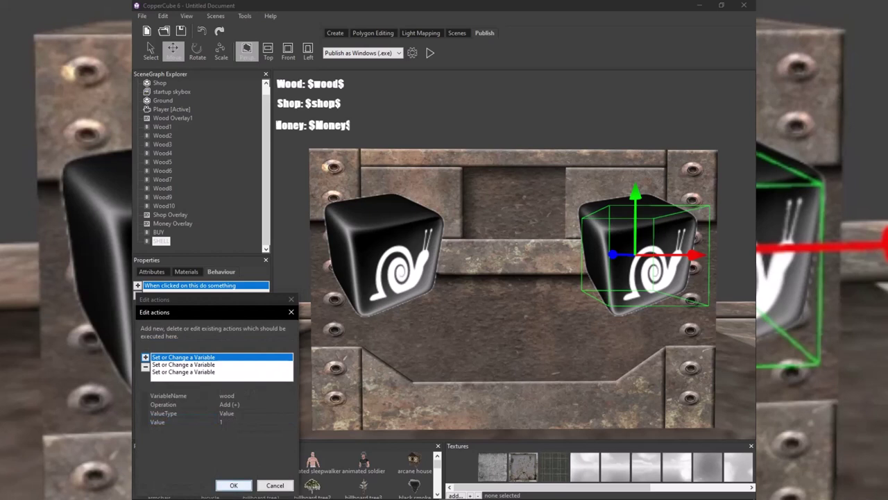
left_click(234, 485)
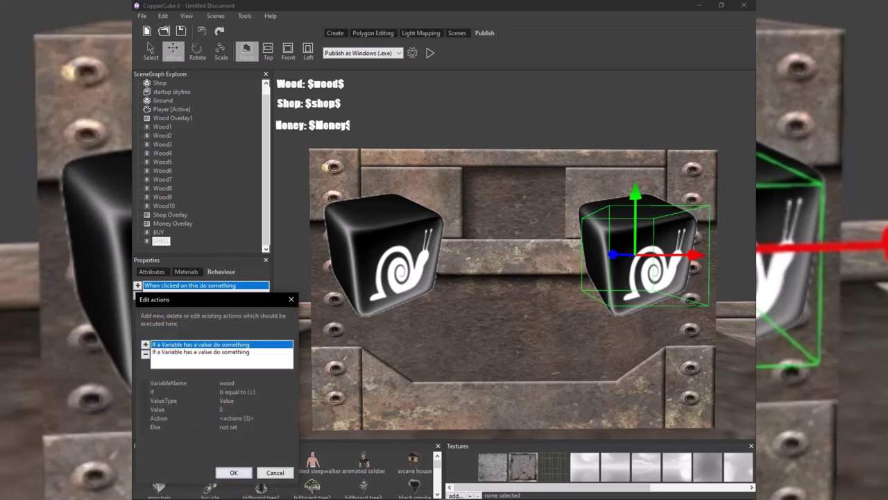
Add a second "Set or Change a Variable" action to the shop condition that sets wood to 0.
left_click(201, 352)
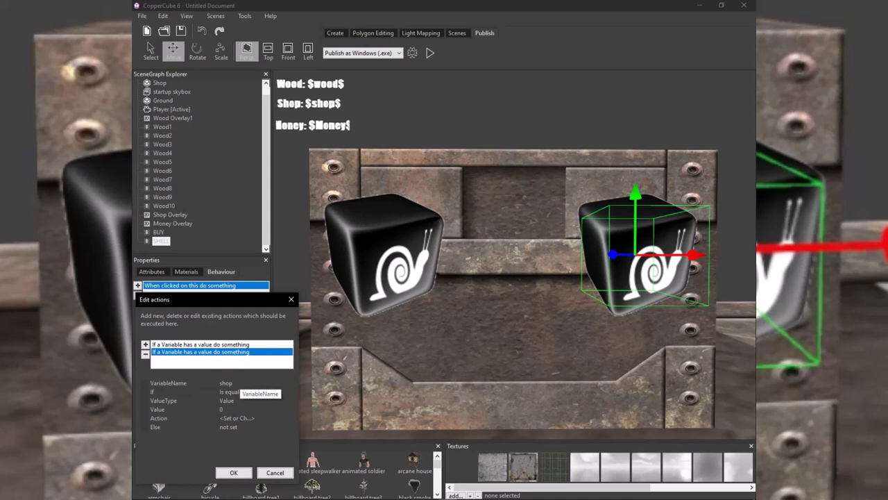
left_click(238, 419)
left_click(289, 418)
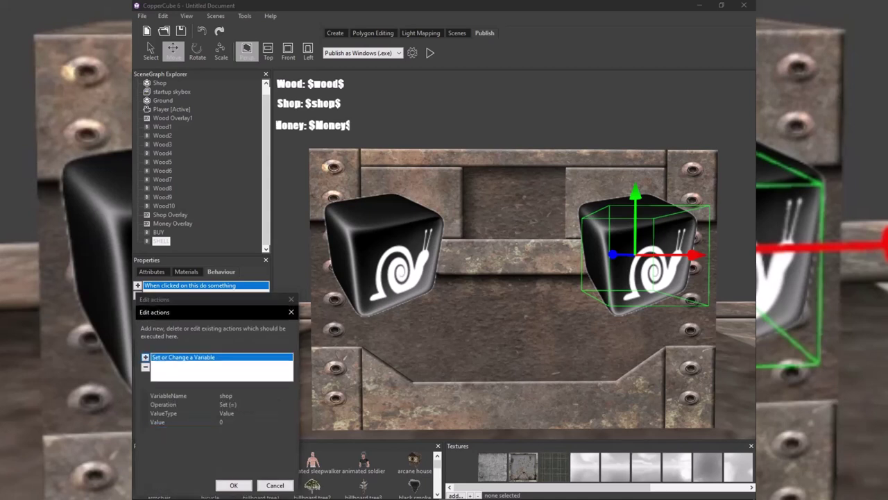
left_click(145, 356)
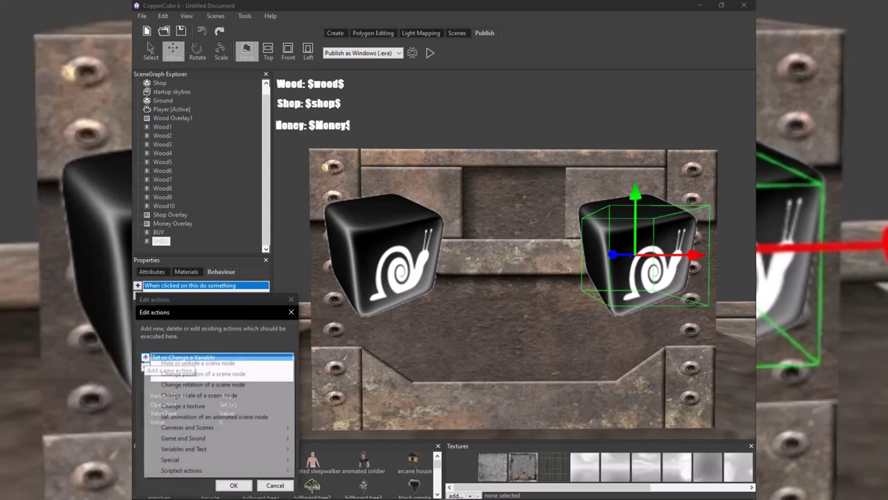
mouse_move(201, 448)
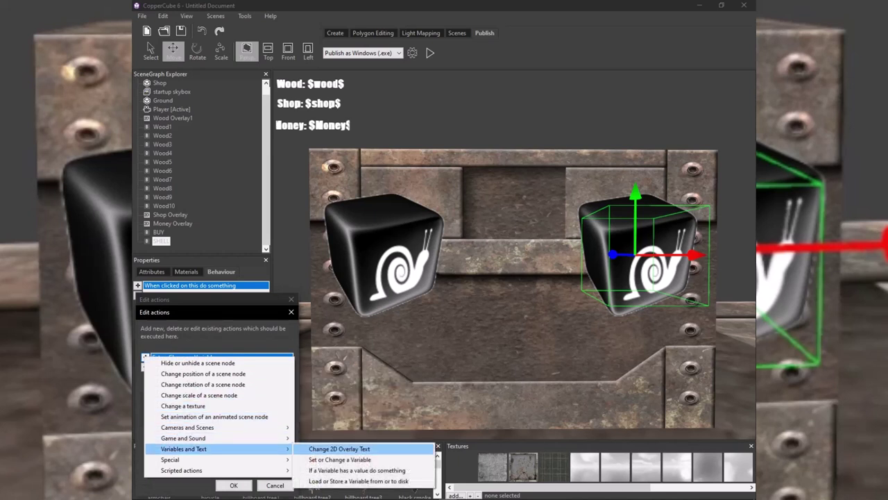
left_click(339, 460)
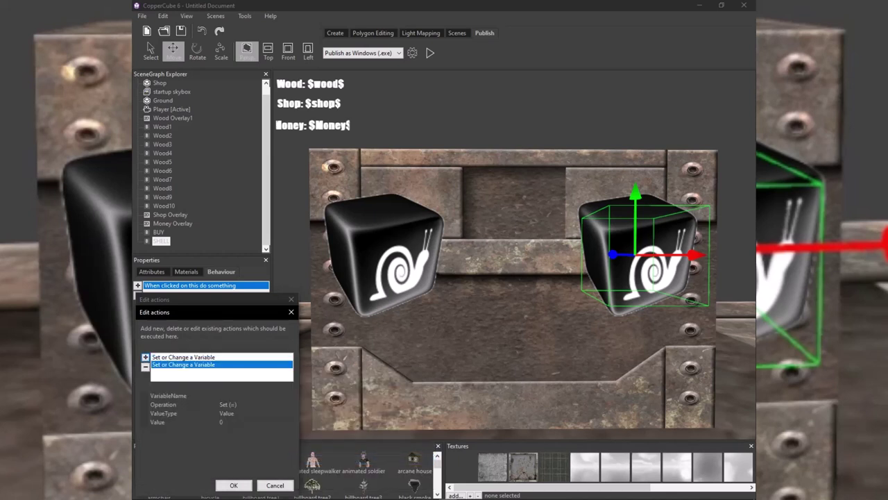
left_click(229, 395)
type("w")
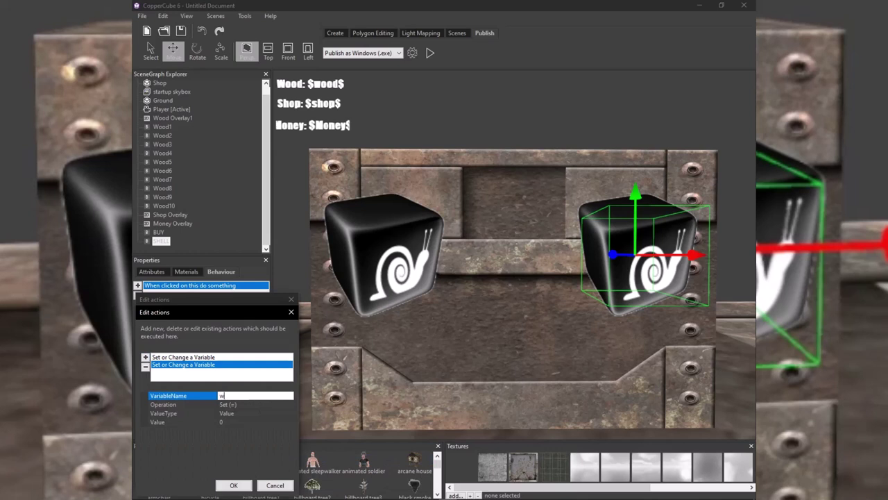
type("ood")
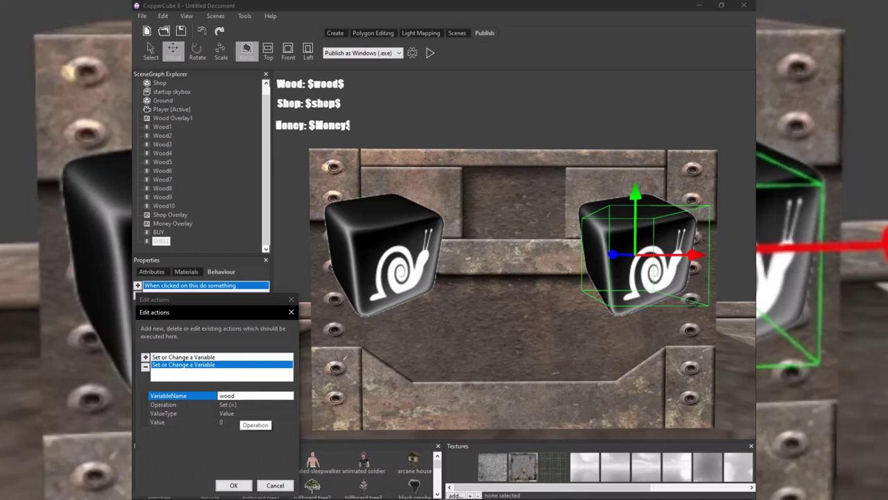
left_click(233, 485)
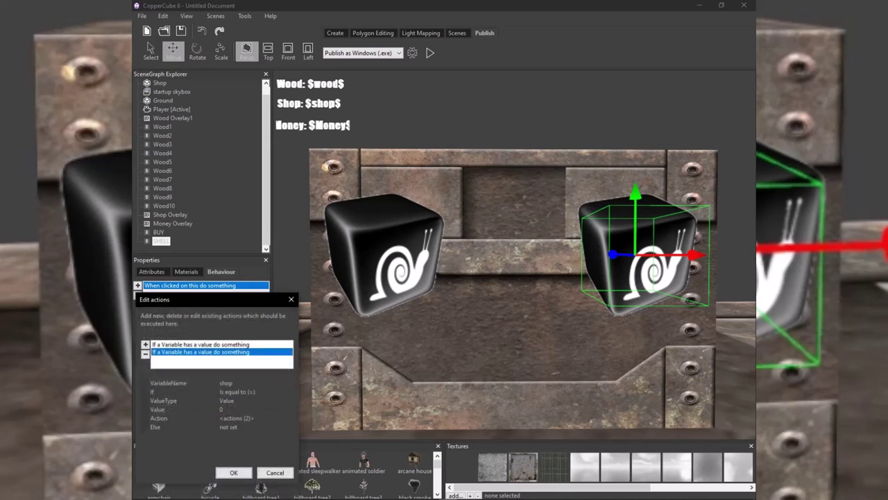
Check the shop condition's action list and confirm the SHELL billboard's click behaviour.
left_click(236, 418)
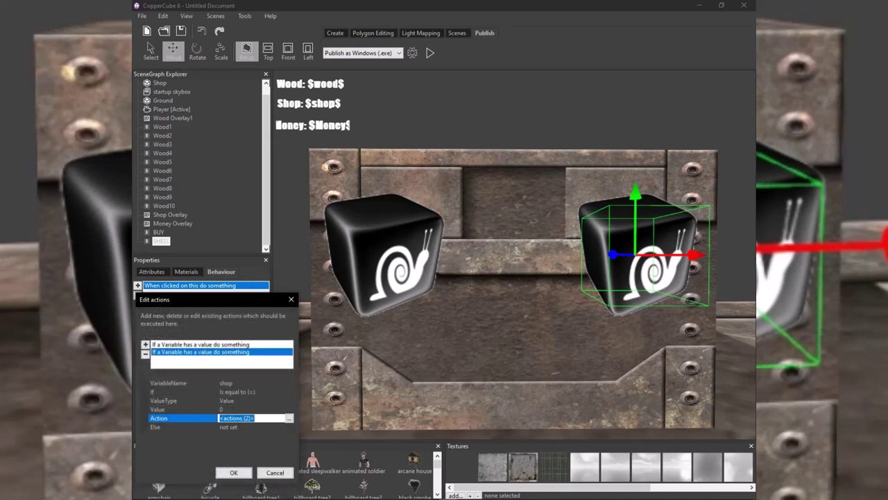
left_click(289, 418)
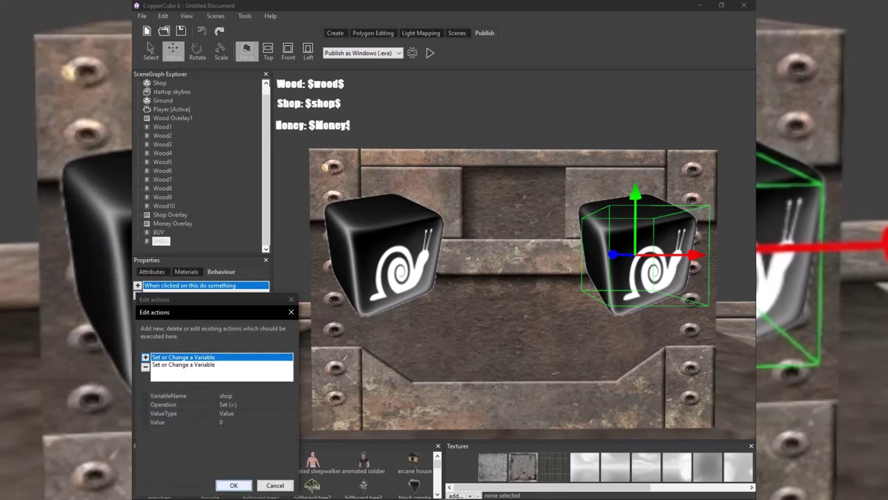
left_click(233, 485)
key("Return")
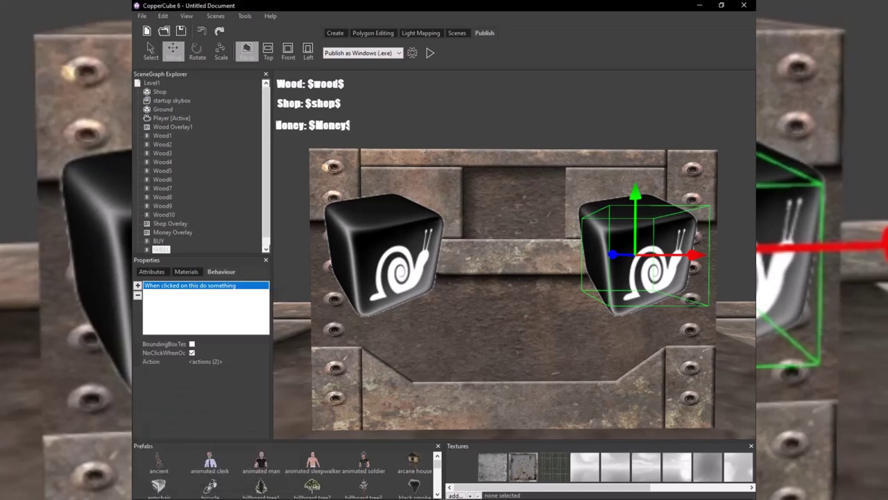
Test-run the level, walk up to the SHELL billboard to check the counters, and quit the game.
left_click(430, 53)
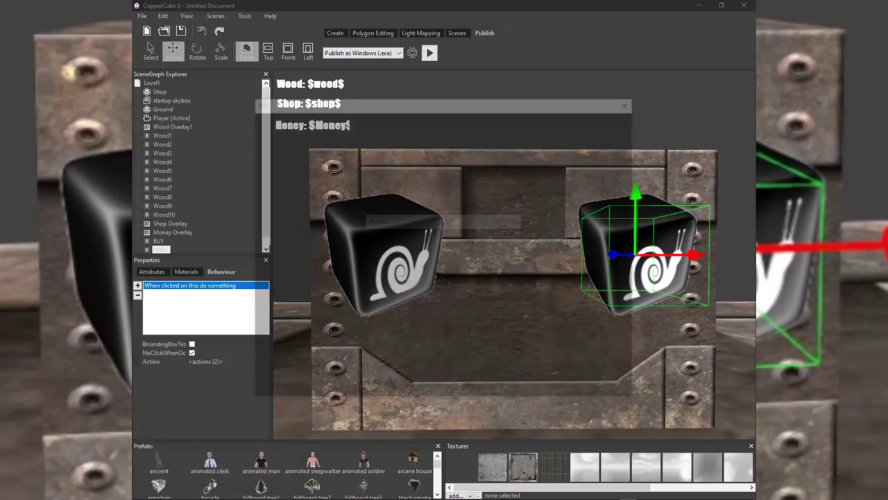
key("w")
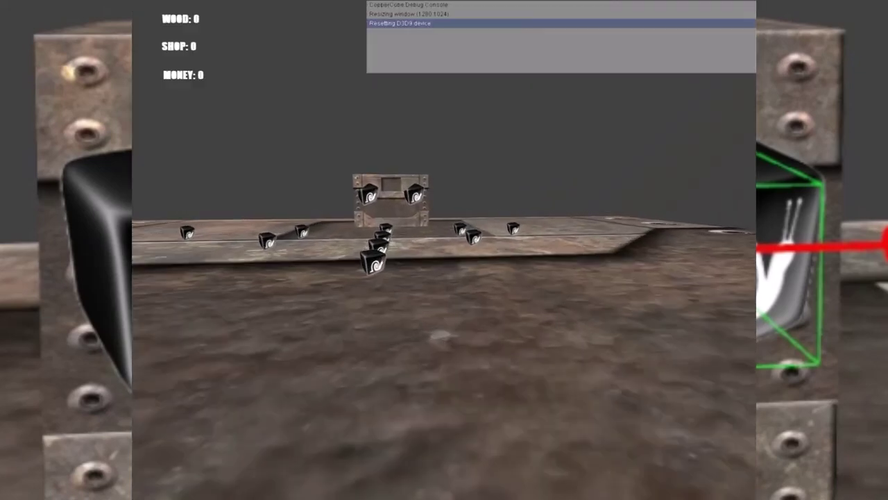
key("w")
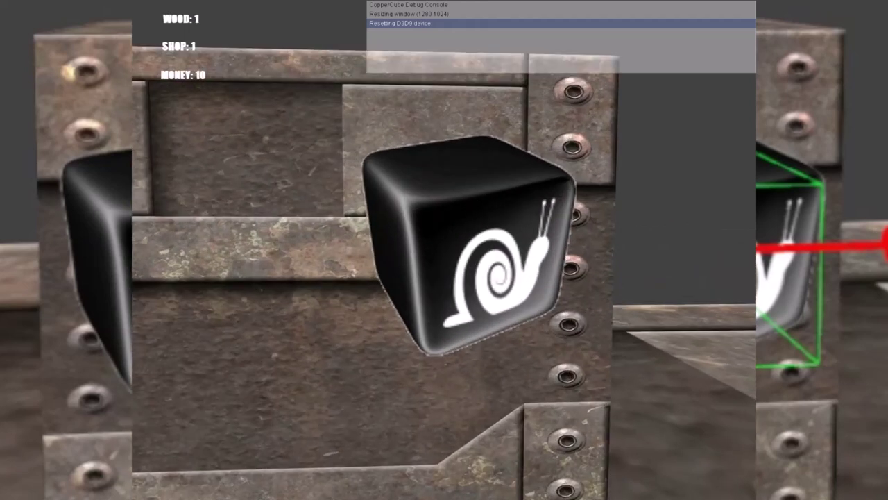
key("Escape")
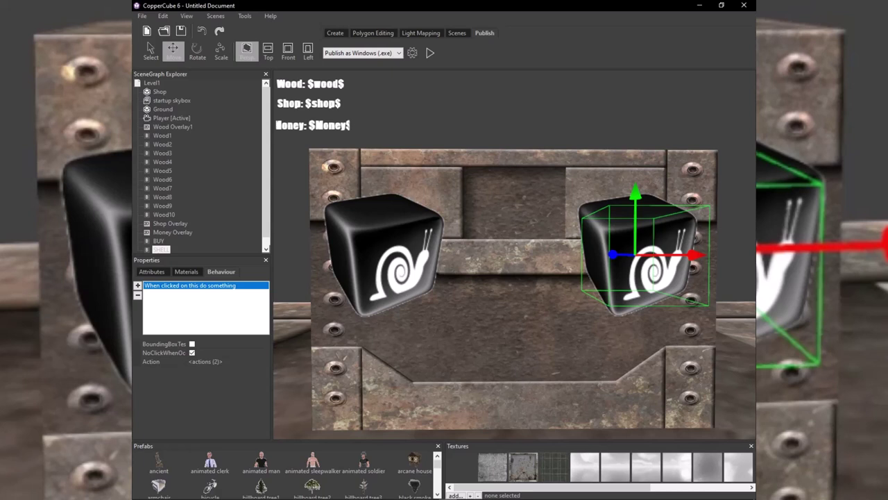
Examine the variable name, operation and value of each action in the SHELL billboard's wood condition.
left_click(205, 362)
left_click(265, 362)
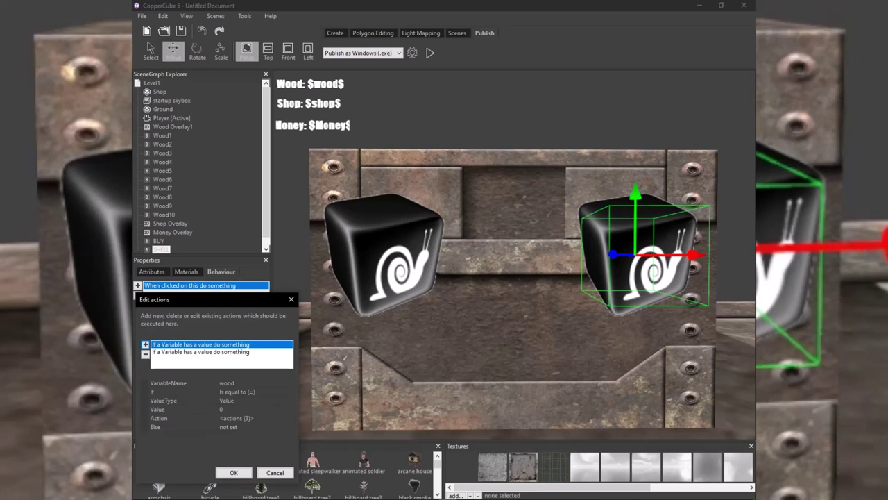
left_click(236, 419)
left_click(289, 419)
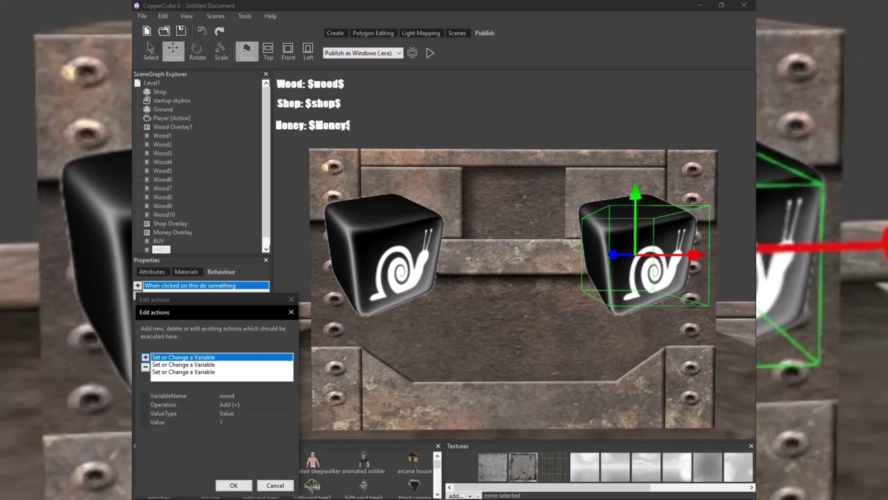
left_click(191, 364)
left_click(190, 358)
left_click(190, 364)
left_click(190, 372)
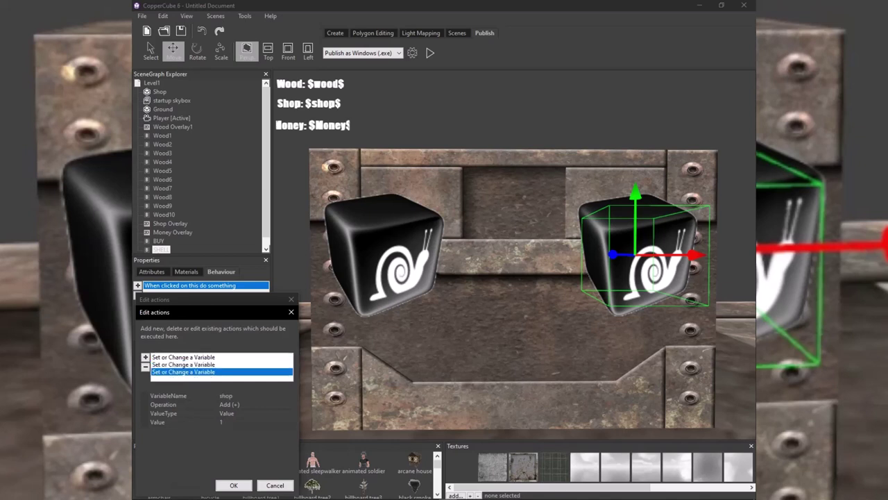
left_click(191, 358)
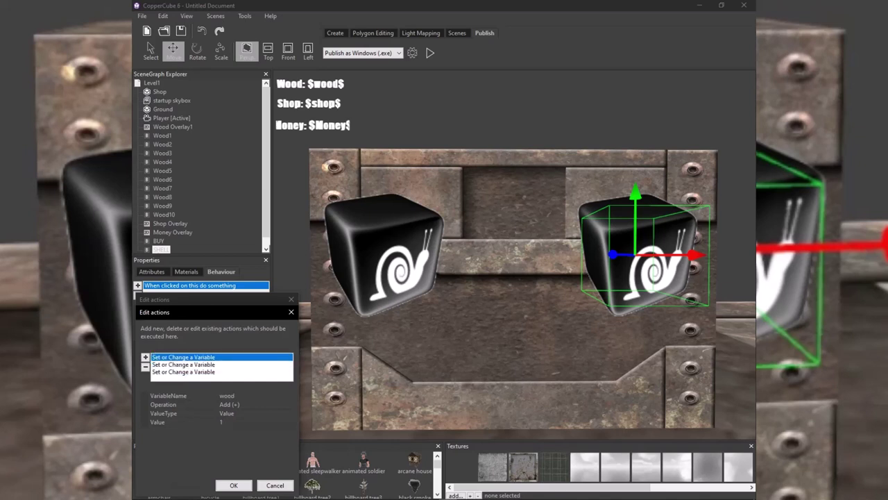
left_click(191, 364)
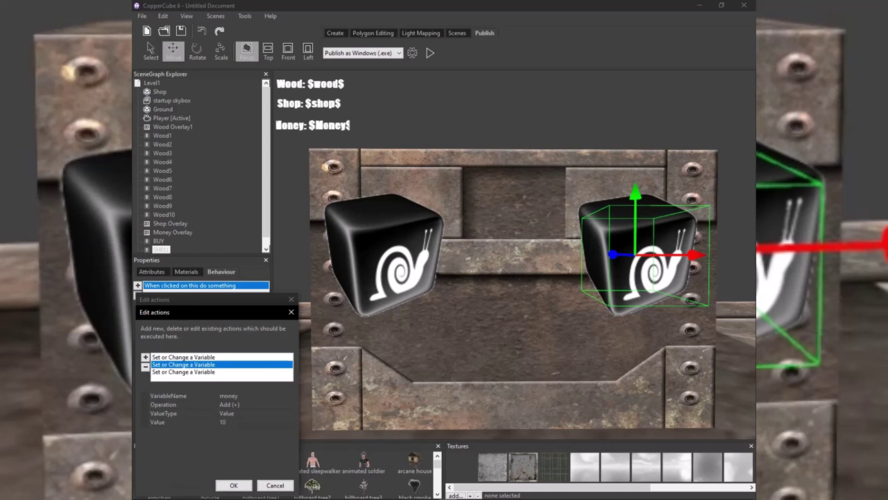
Compare the SHELL billboard's wood and shop conditions and examine the variable actions inside the shop condition.
left_click(191, 372)
left_click(191, 358)
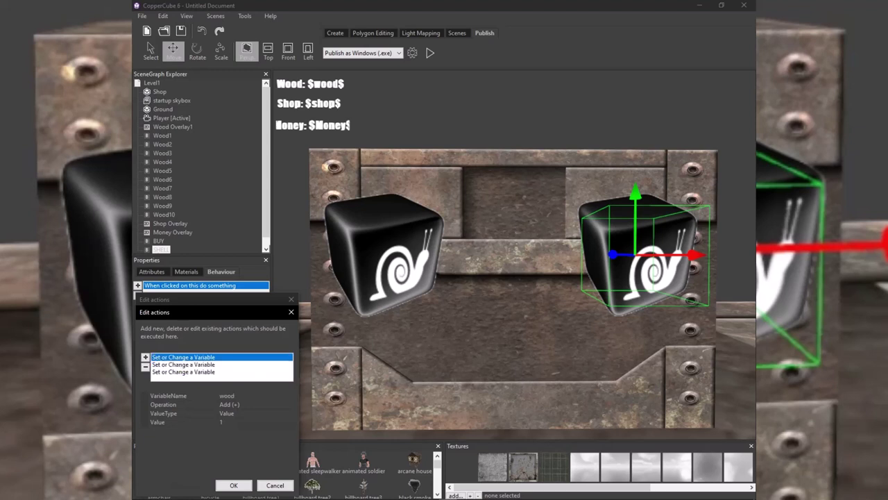
left_click(234, 485)
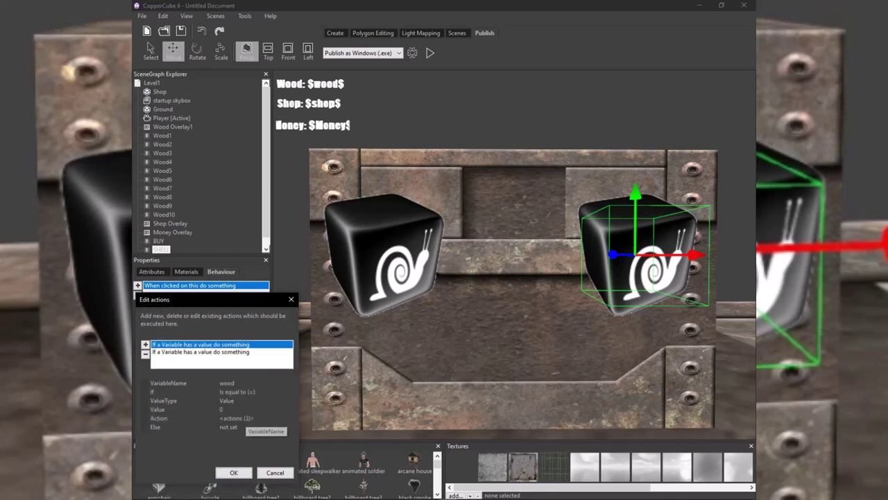
left_click(221, 352)
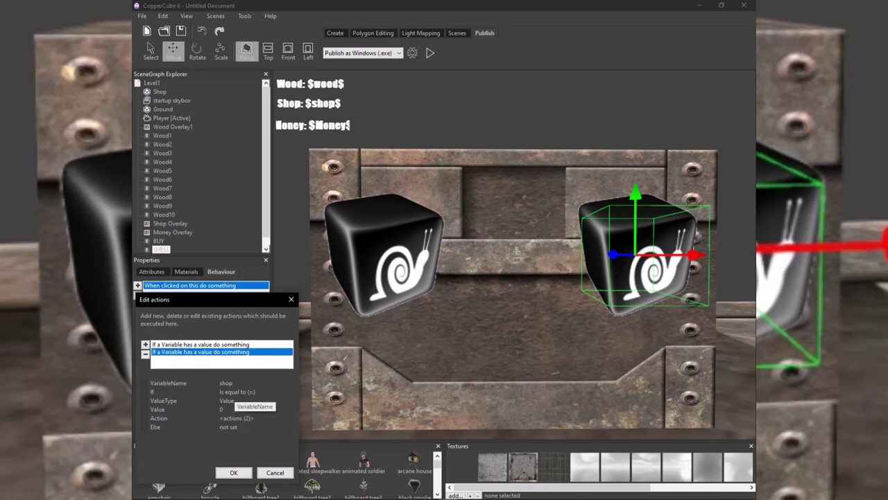
left_click(221, 345)
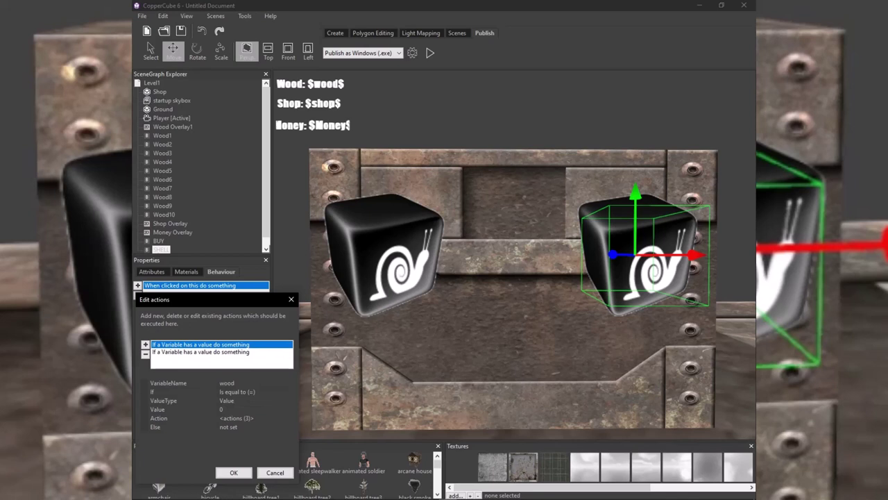
left_click(221, 351)
left_click(201, 344)
left_click(201, 352)
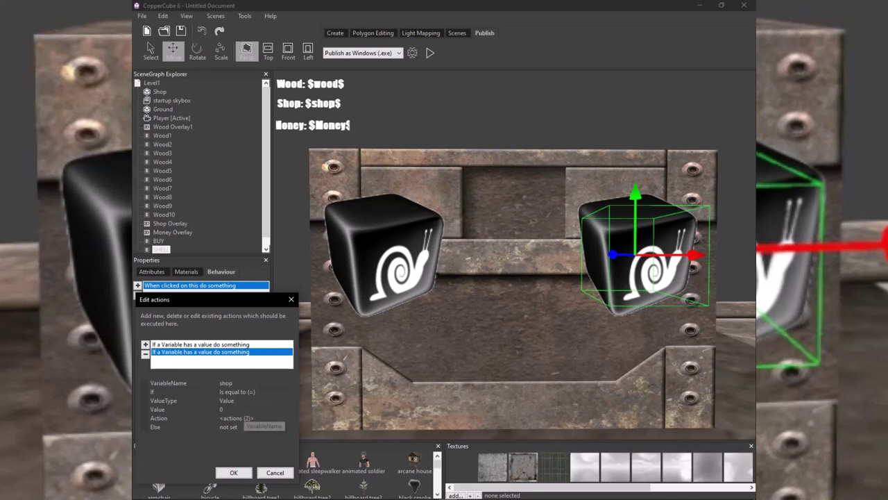
left_click(243, 418)
left_click(289, 417)
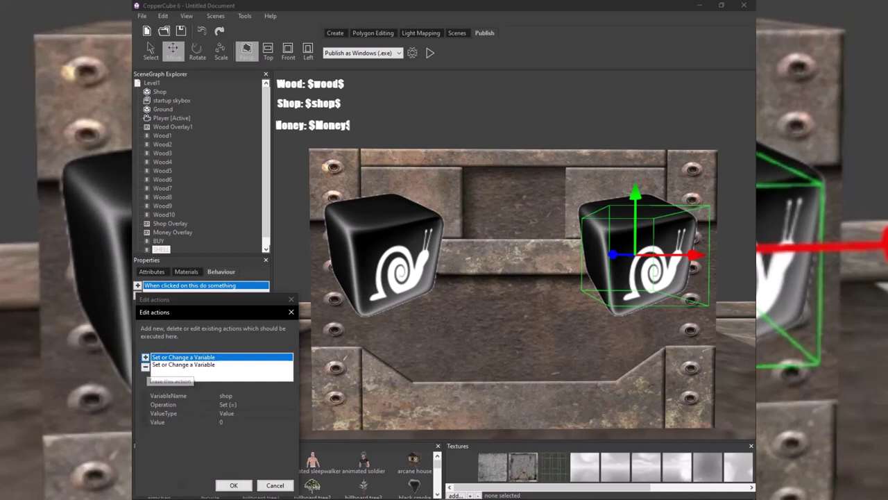
left_click(233, 485)
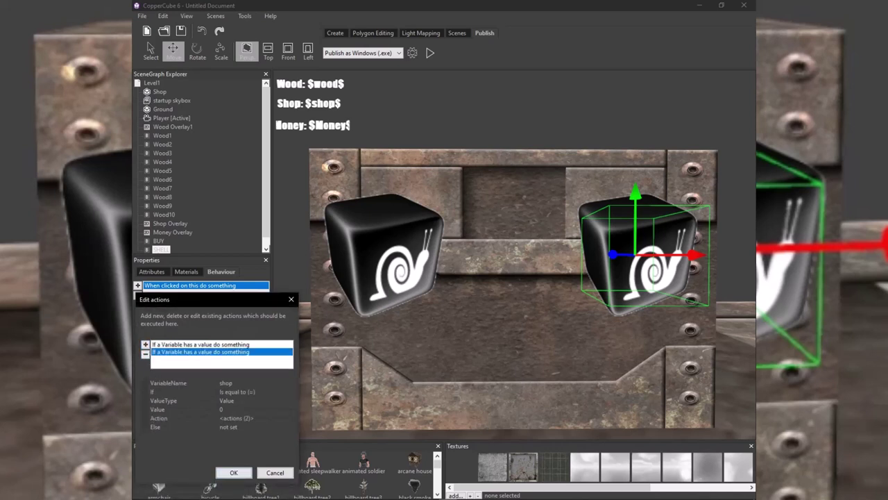
Review the SHELL billboard's wood condition actions again, including the one that changes shop, and close the action lists.
left_click(201, 344)
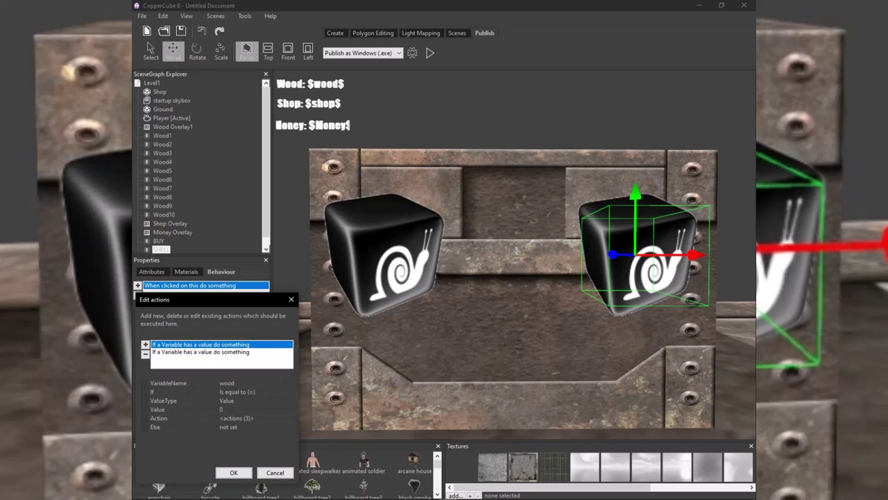
left_click(265, 418)
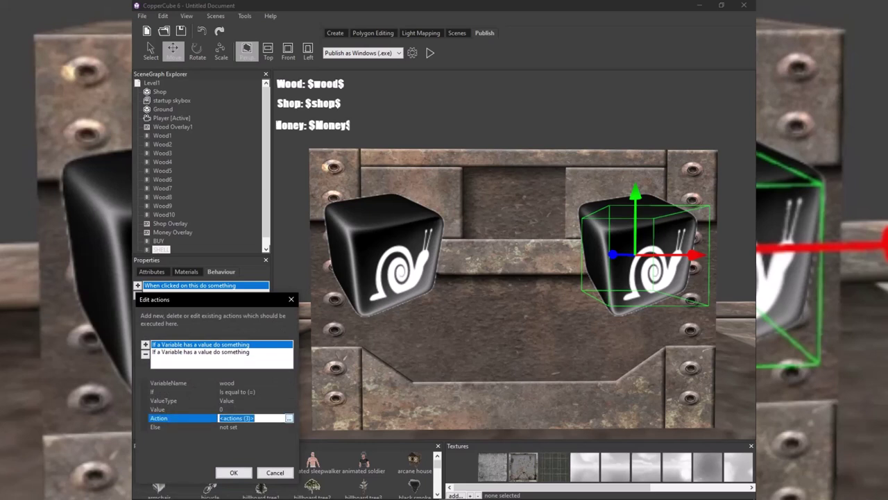
left_click(290, 417)
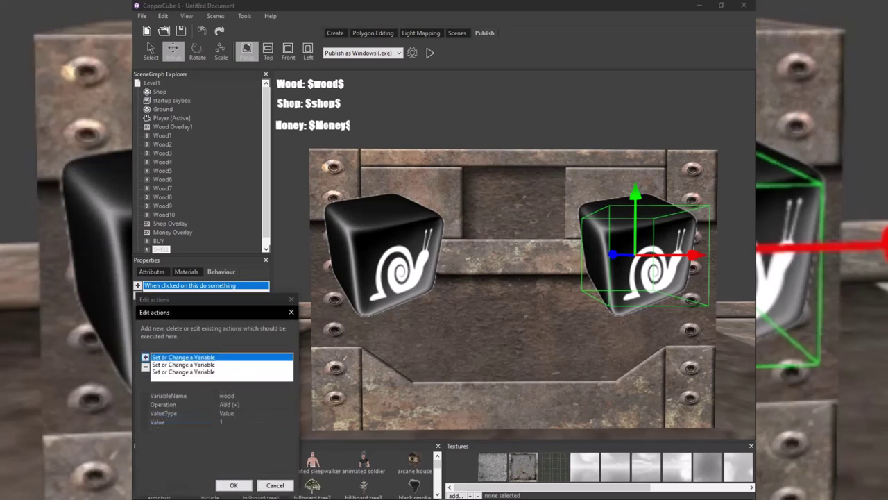
left_click(184, 372)
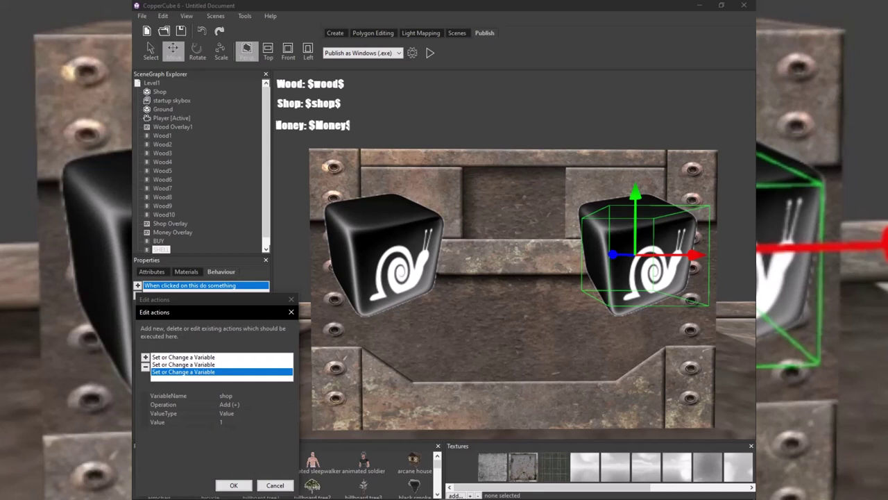
left_click(236, 422)
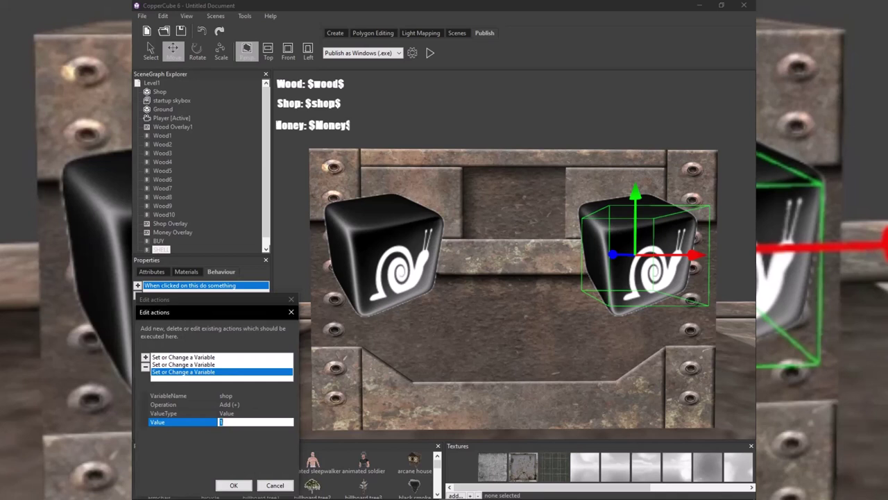
left_click(234, 485)
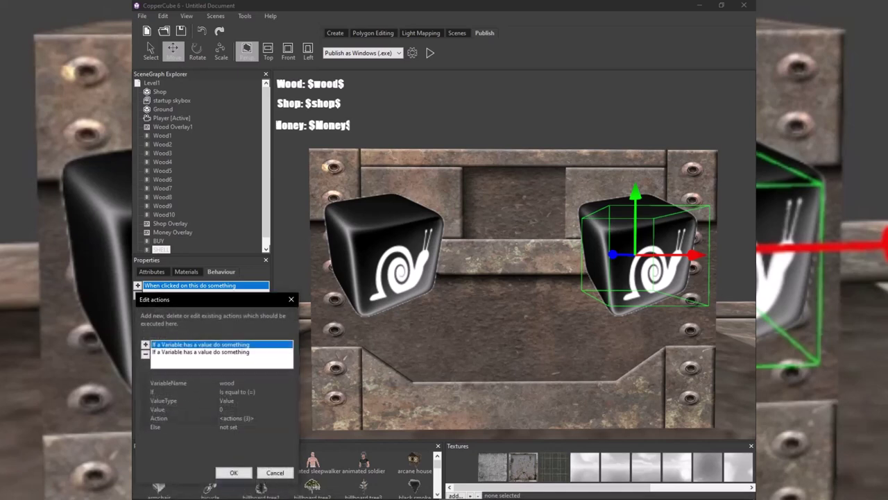
left_click(234, 473)
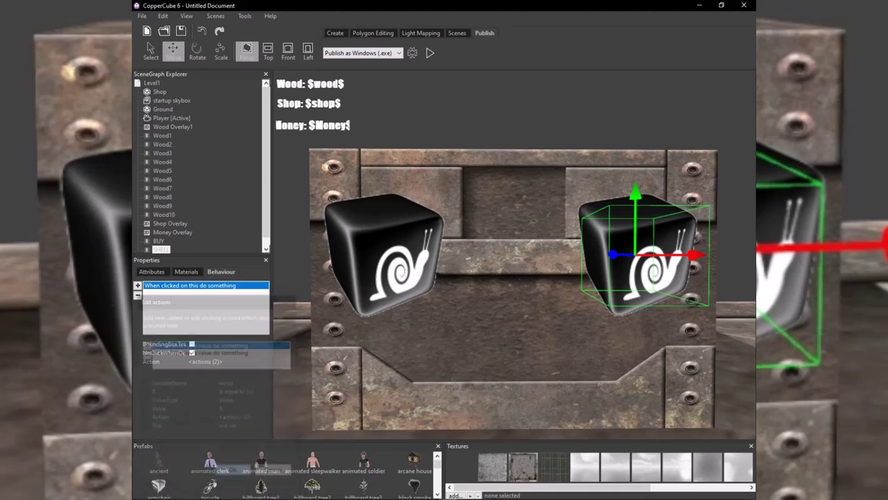
Test-run the level and walk forward through the wood pickups up to the shop crate.
left_click(431, 53)
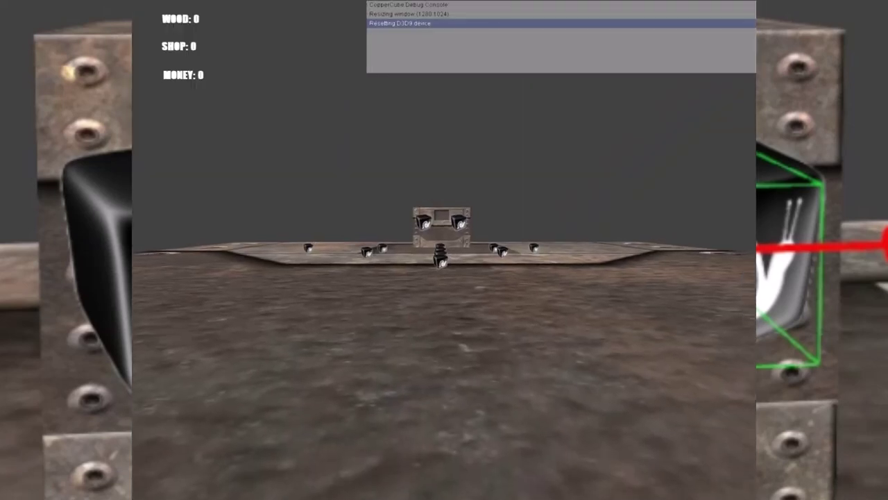
key("w")
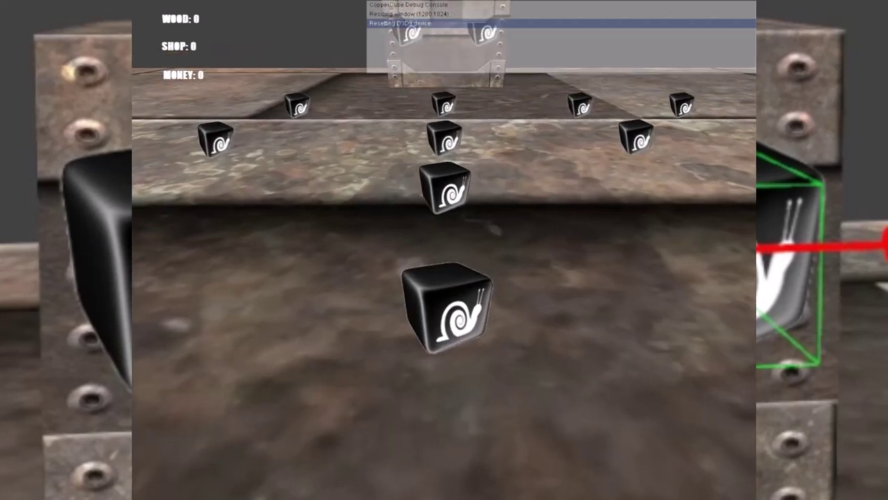
key("w")
key("w")
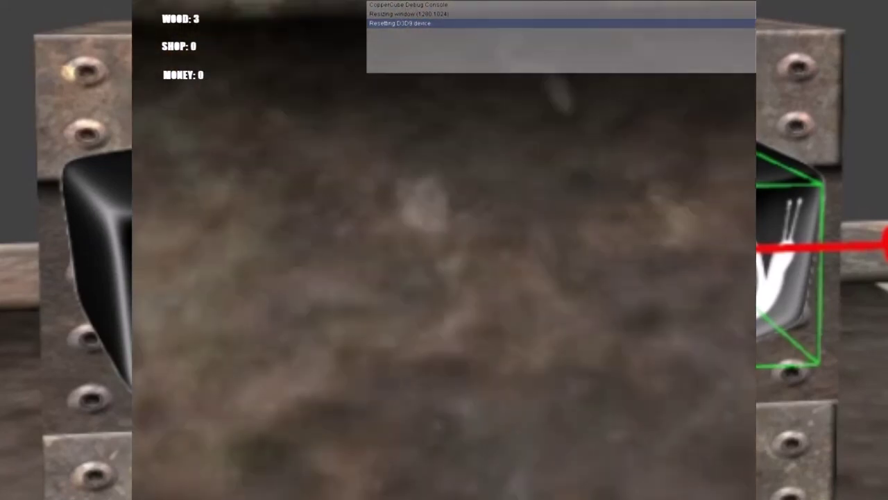
key("w")
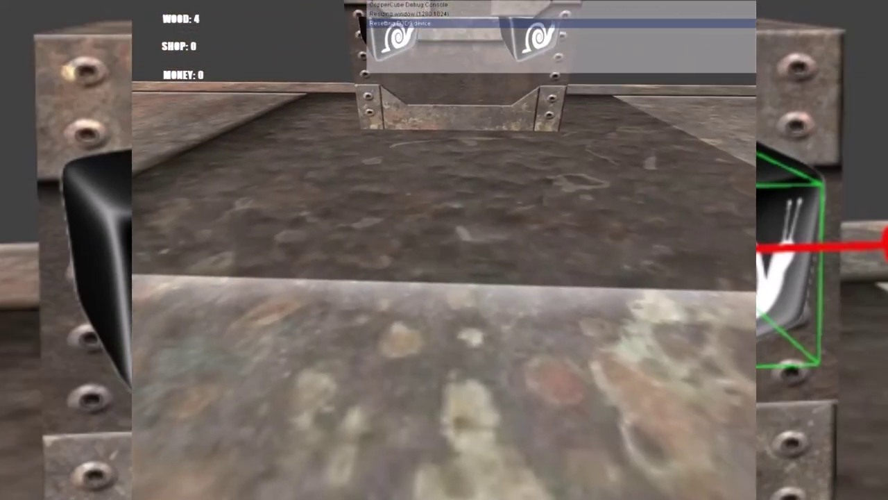
key("w")
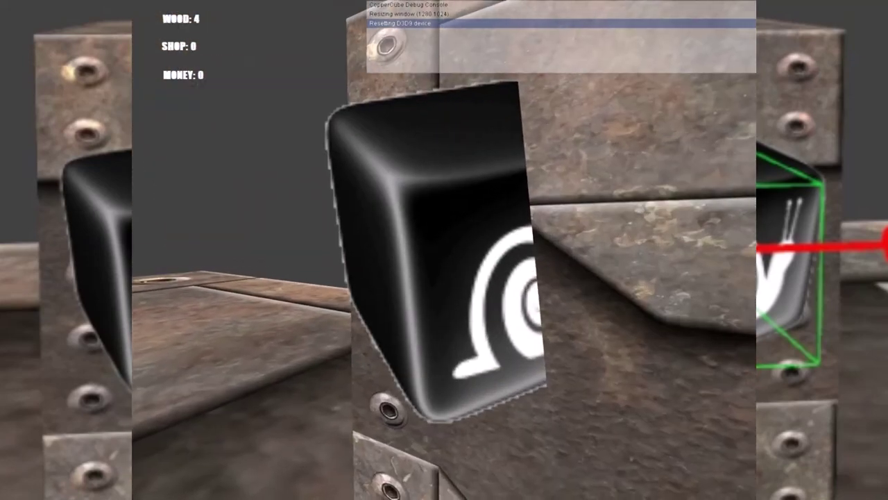
Try the two billboards on the shop in the running game, check the wood, shop and money counters, and quit.
key("s")
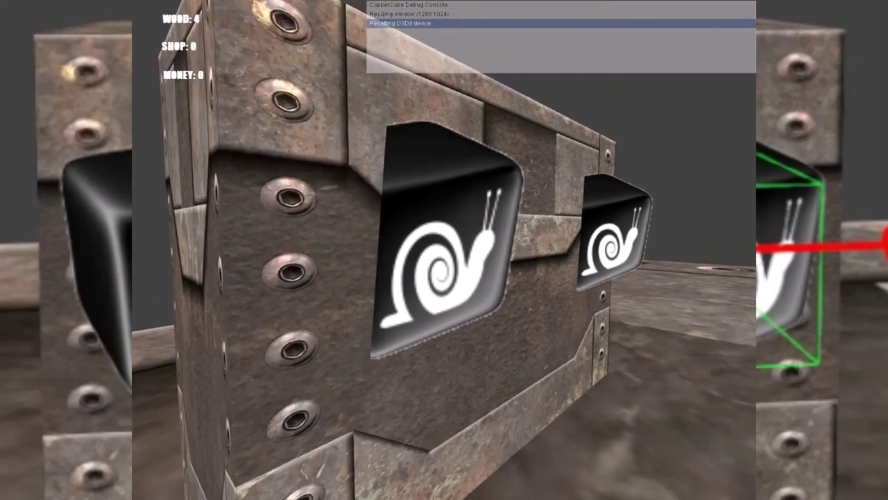
key("w")
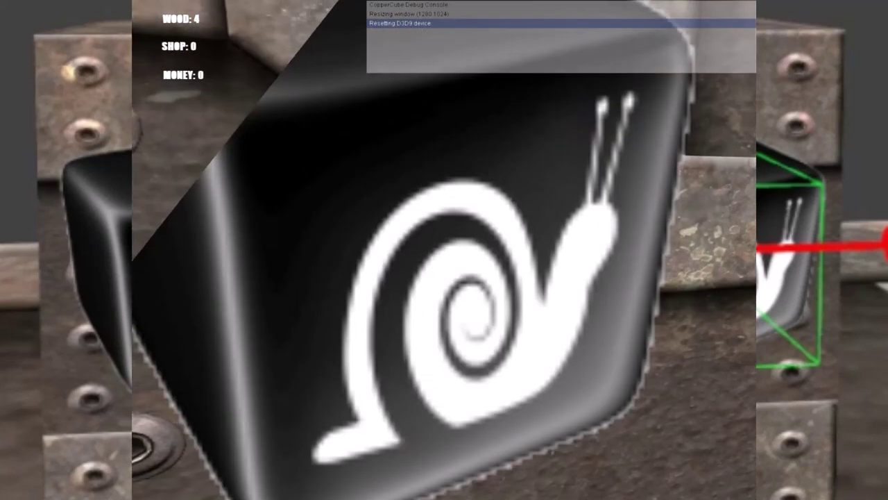
key("s")
key("w")
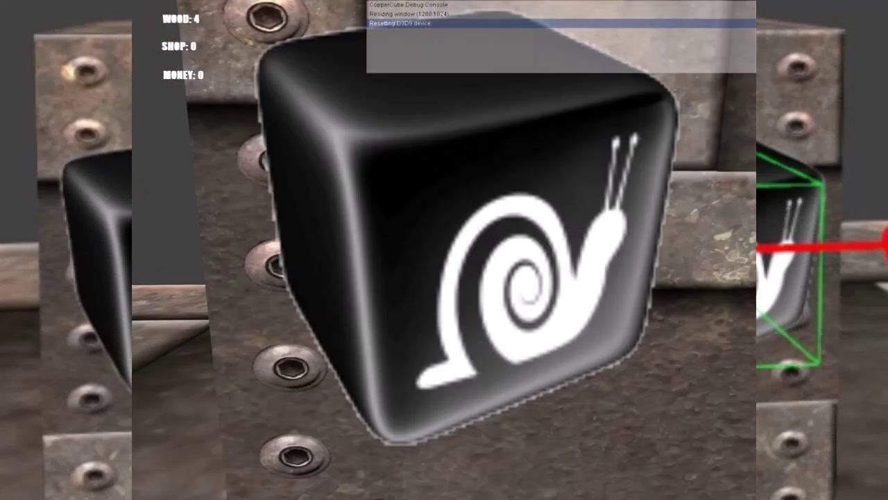
key("d")
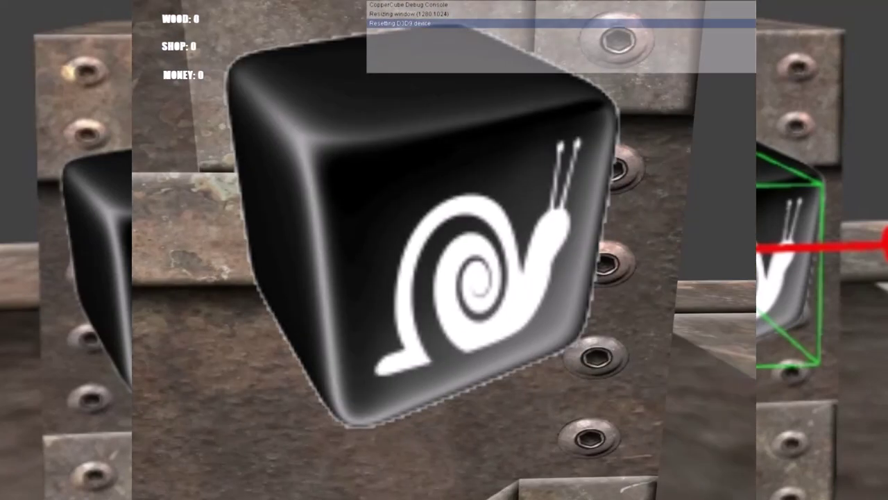
key("a")
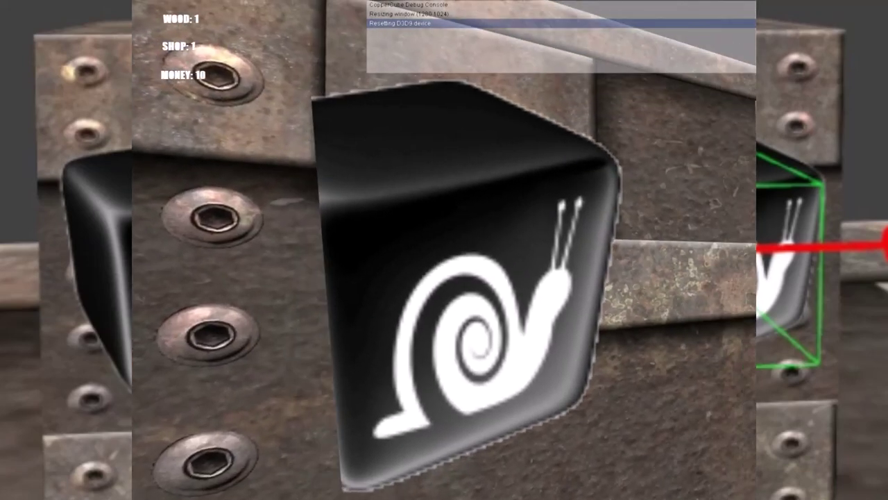
key("d")
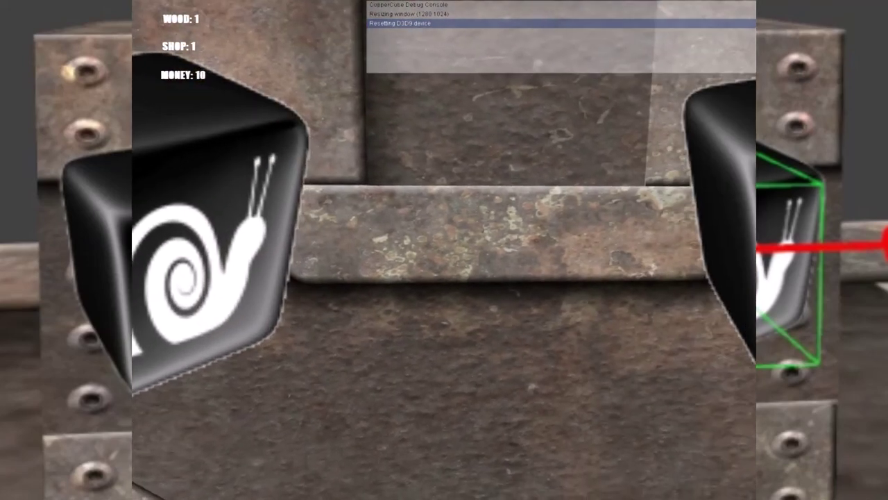
key("Escape")
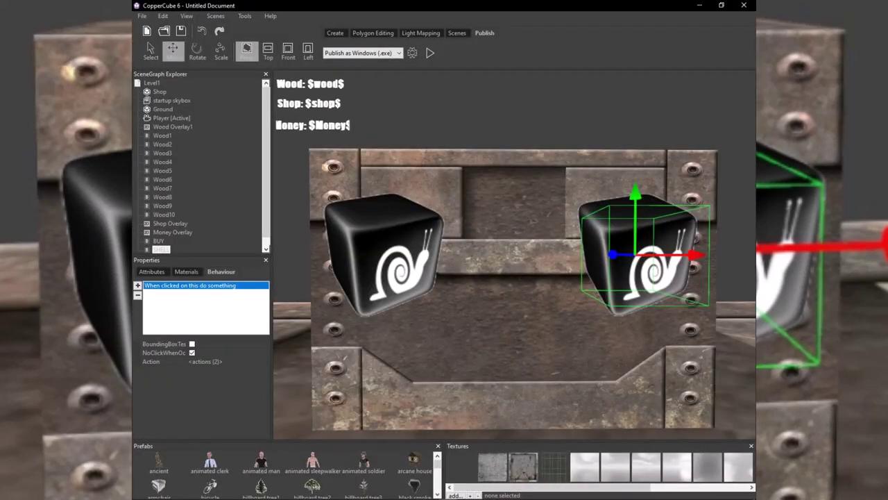
Move the SHELL and BUY billboards forward, away from the front face of the shop crate.
left_click_drag(612, 254, 622, 254)
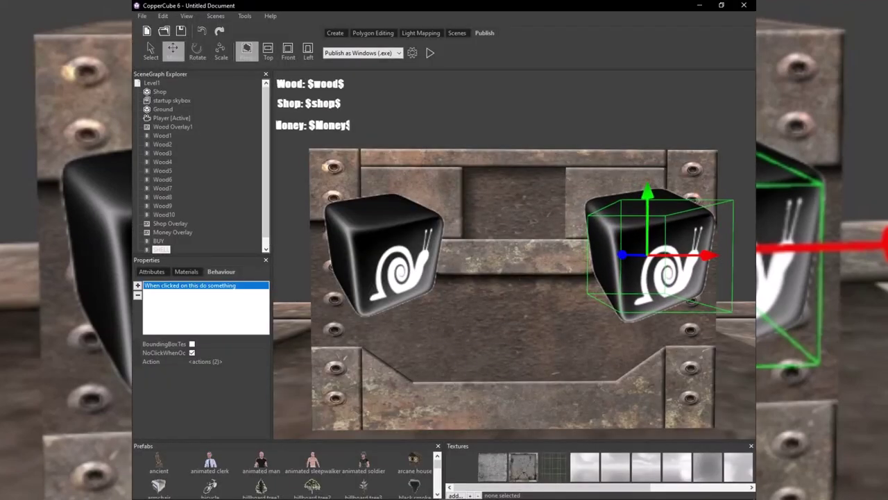
left_click(382, 239)
left_click_drag(430, 255, 387, 254)
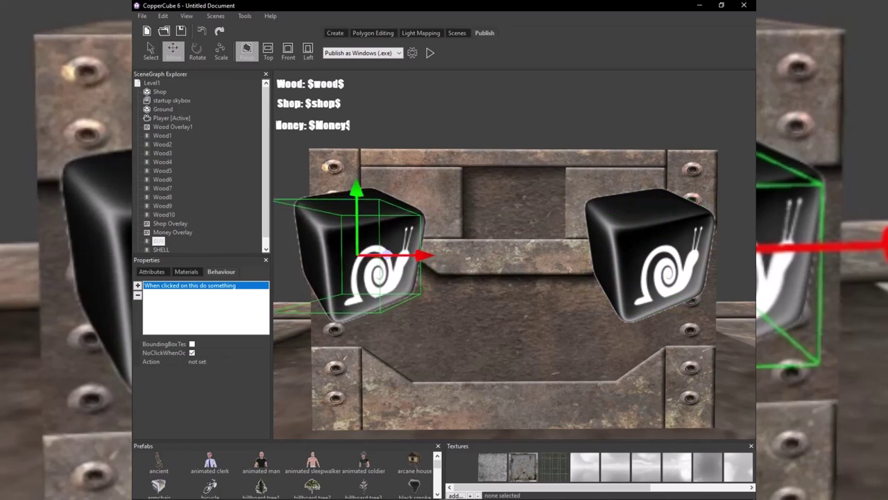
scroll(388, 254, "down", 5)
middle_click_drag(387, 254, 409, 326)
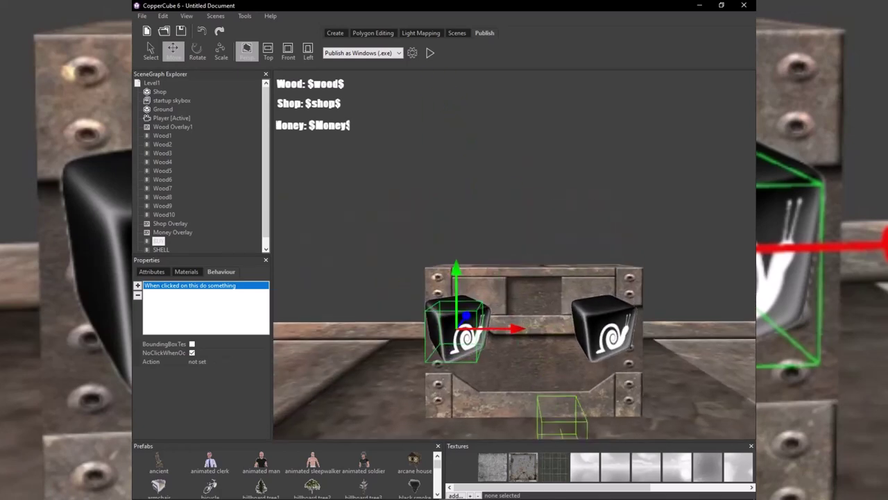
right_click_drag(455, 310, 479, 320)
left_click_drag(479, 320, 448, 307)
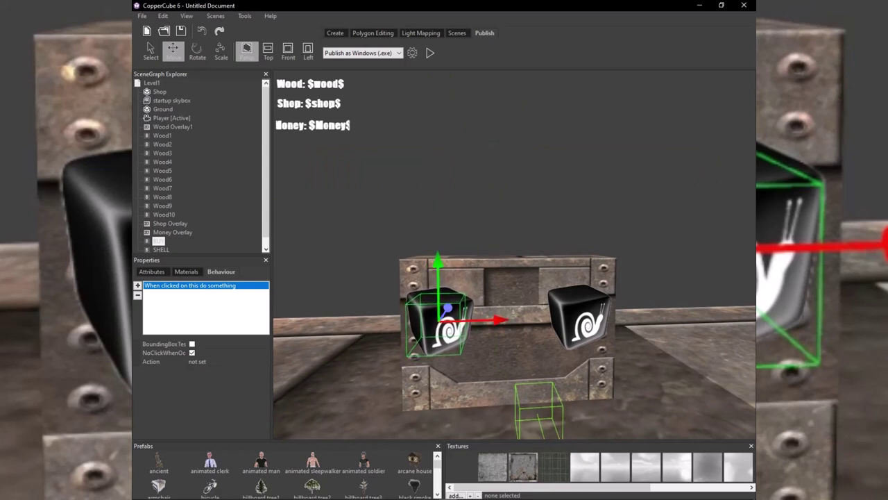
Remove the "When clicked on this do something" behaviour from the BUY billboard.
left_click(159, 240)
left_click(161, 250)
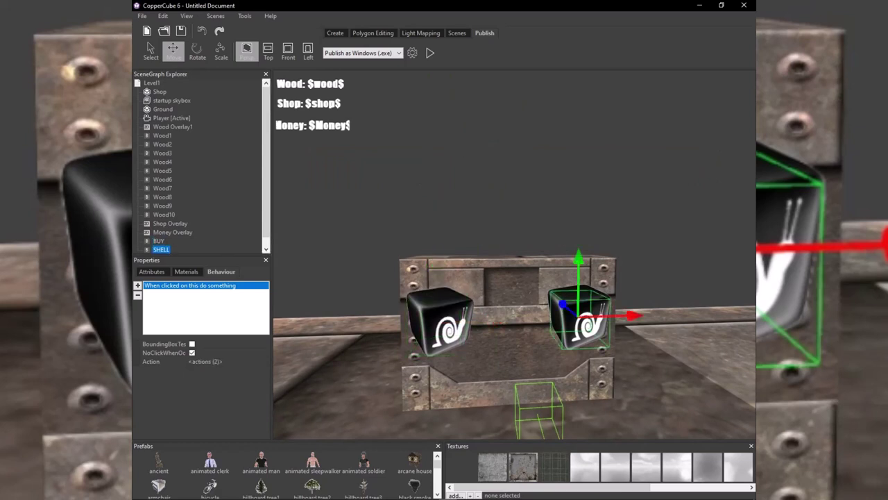
left_click(159, 240)
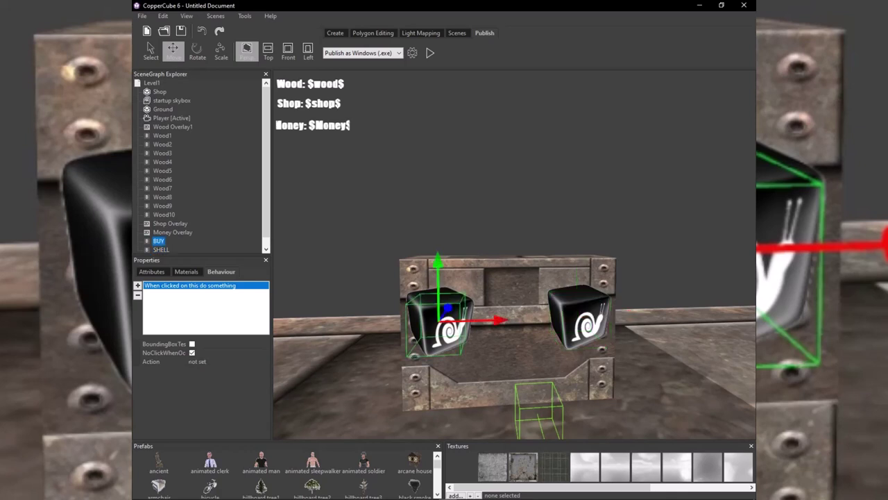
left_click(138, 295)
Delete both "If a Variable has a value do something" actions from the SHELL billboard's click behaviour.
left_click(161, 249)
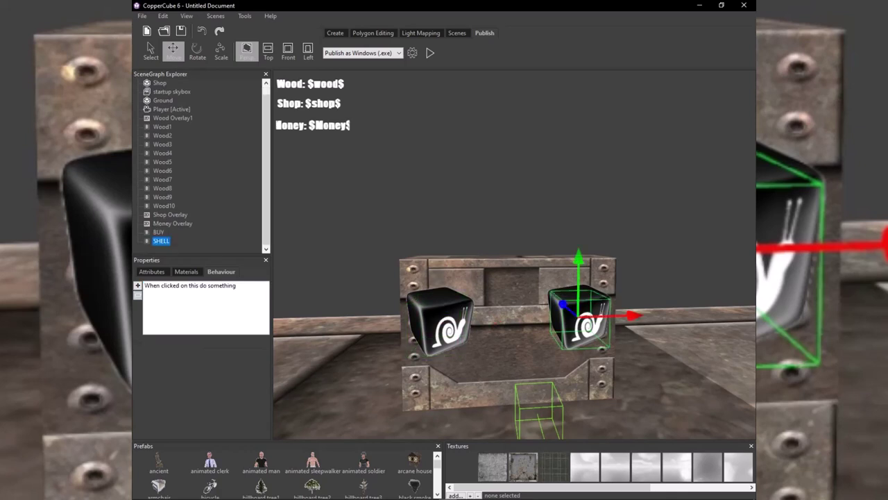
left_click(190, 286)
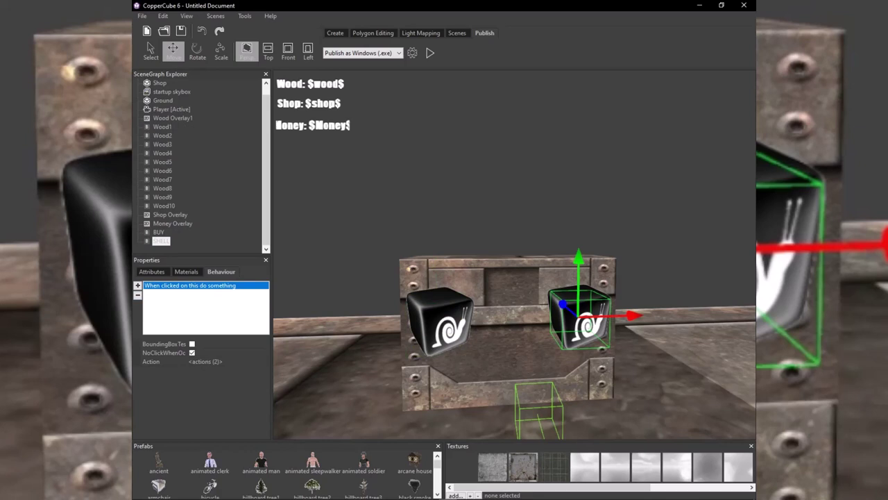
left_click(206, 361)
left_click(265, 361)
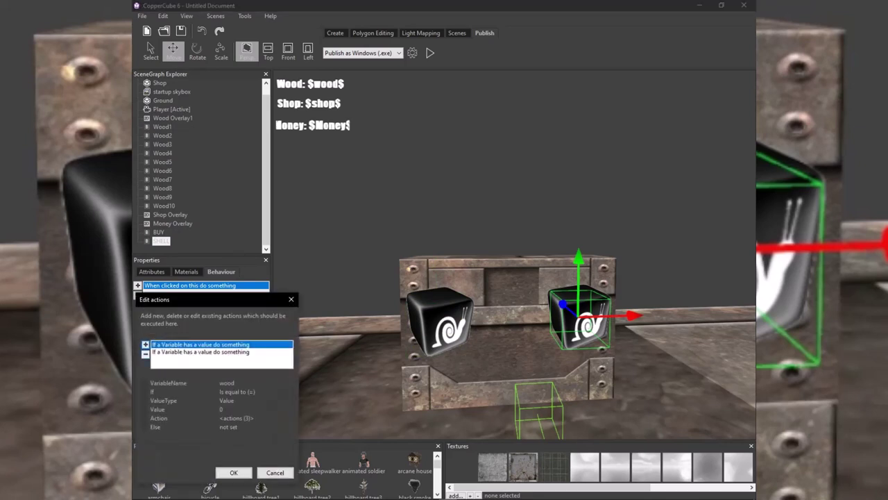
left_click(145, 353)
left_click(145, 354)
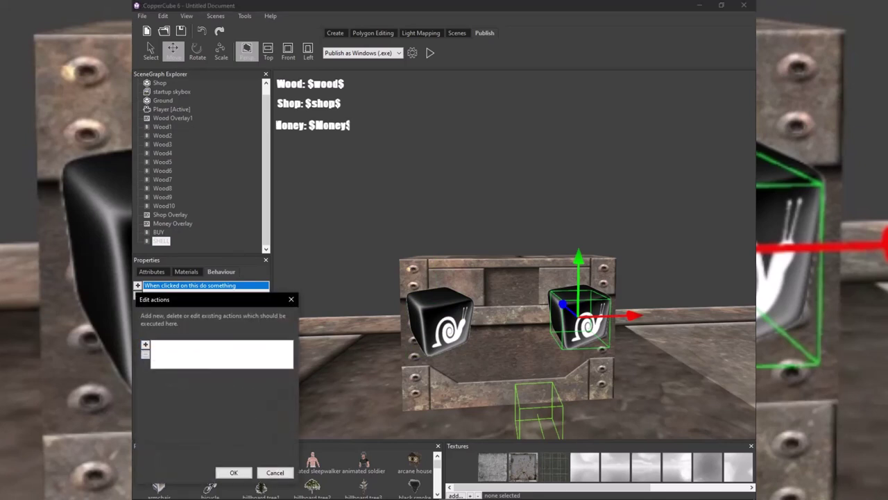
Add an "If a Variable has a value do something" action to SHELL that checks whether shop is equal to 0.
left_click(145, 344)
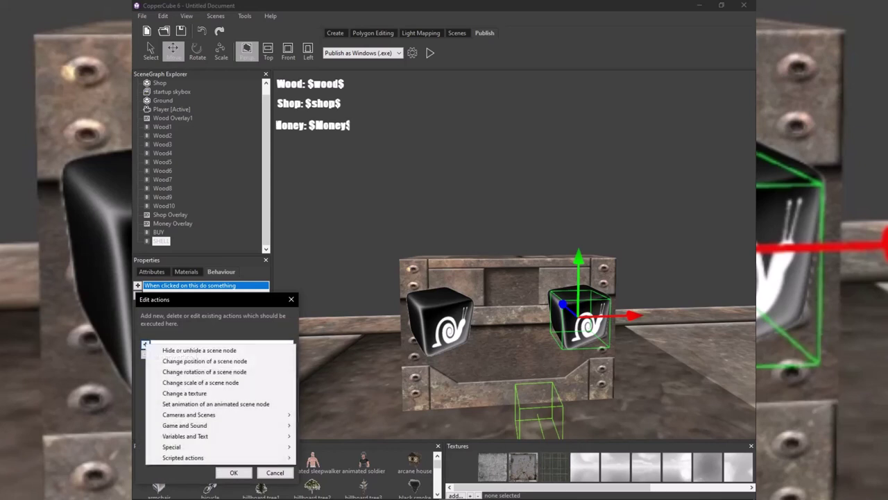
mouse_move(189, 415)
mouse_move(186, 437)
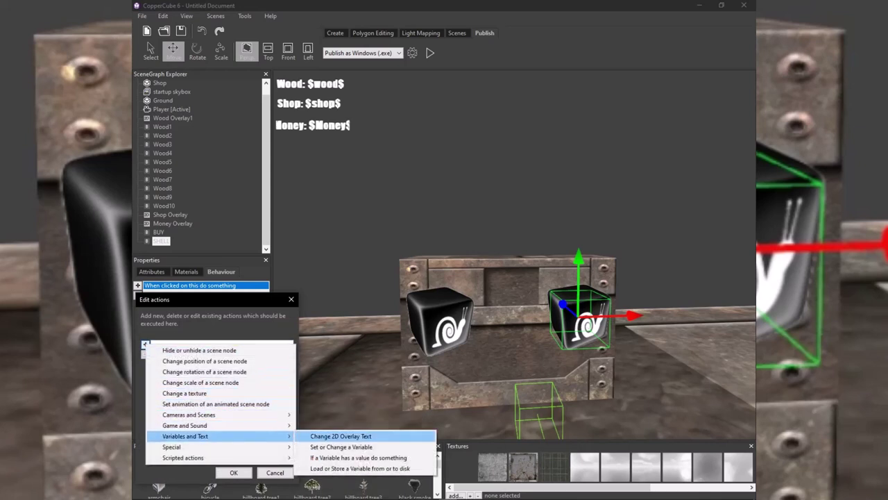
left_click(357, 458)
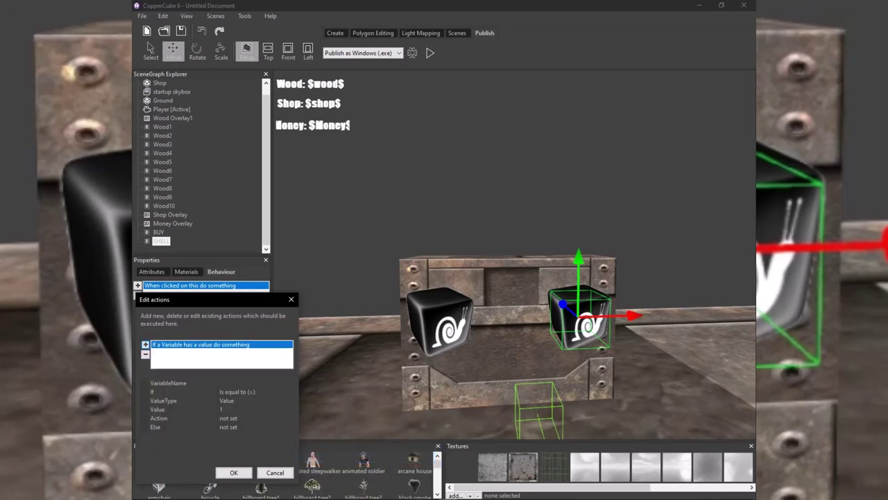
left_click(235, 383)
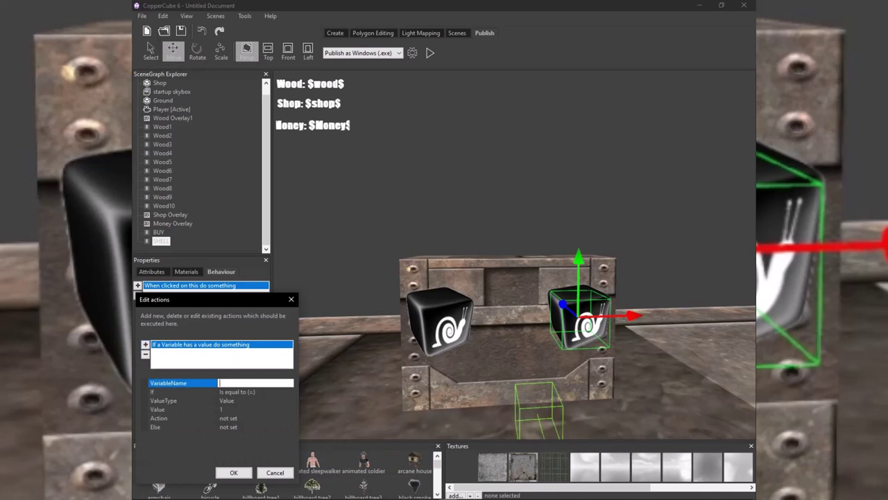
type("shop")
key("Return")
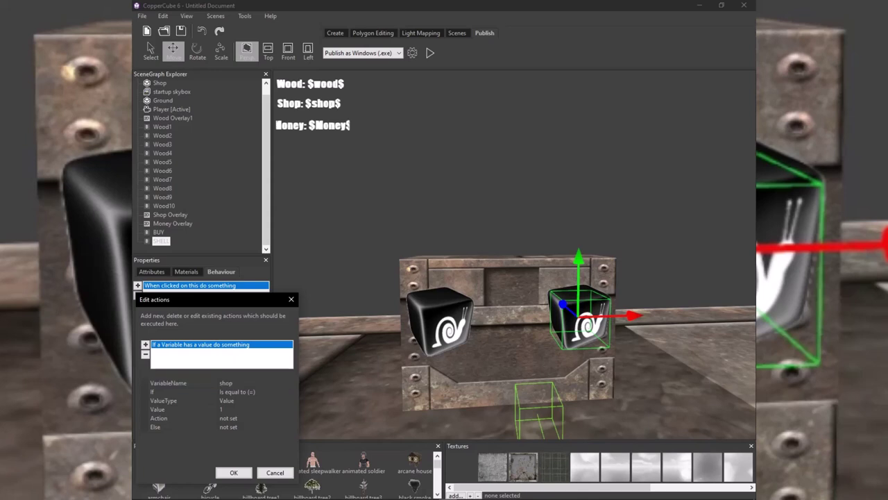
left_click(235, 410)
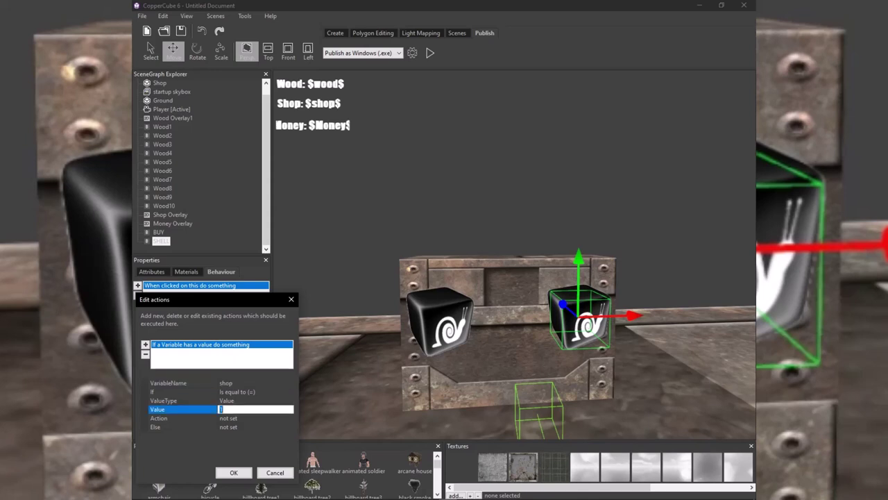
type("0")
key("Return")
Give the shop condition a nested "Set or Change a Variable" action that sets shop to 0.
left_click(236, 418)
left_click(289, 418)
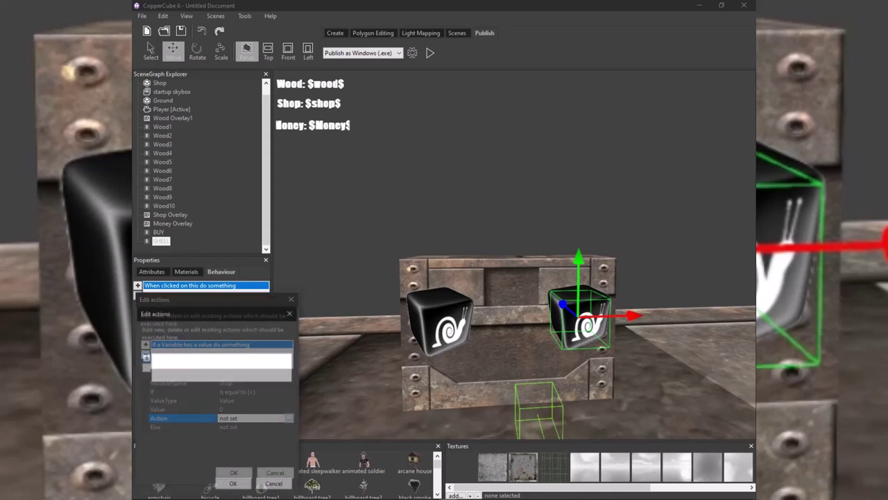
left_click(145, 358)
mouse_move(209, 449)
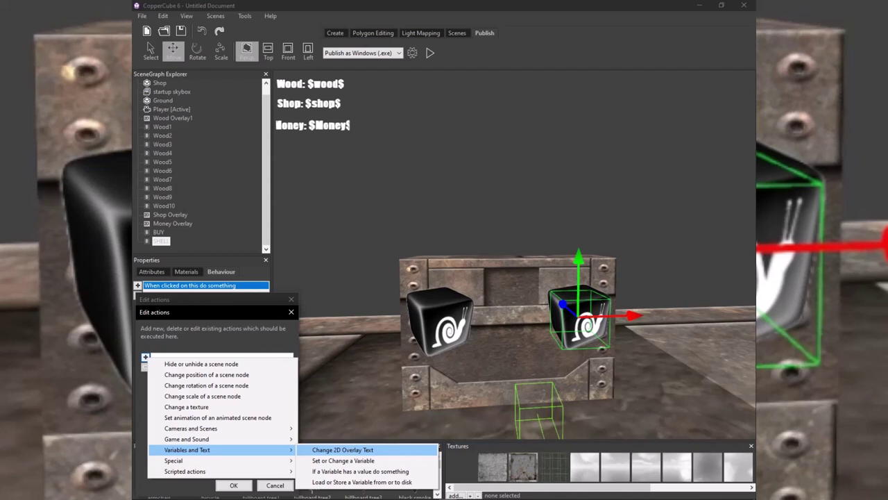
left_click(343, 460)
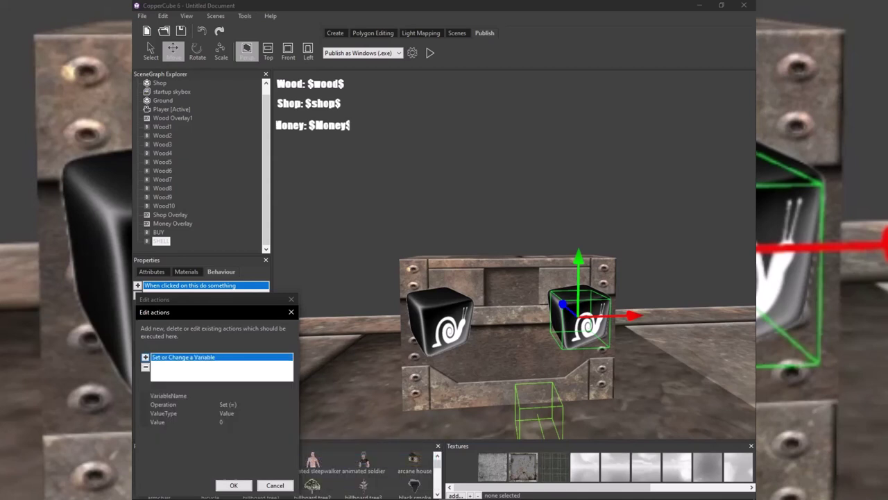
left_click(254, 396)
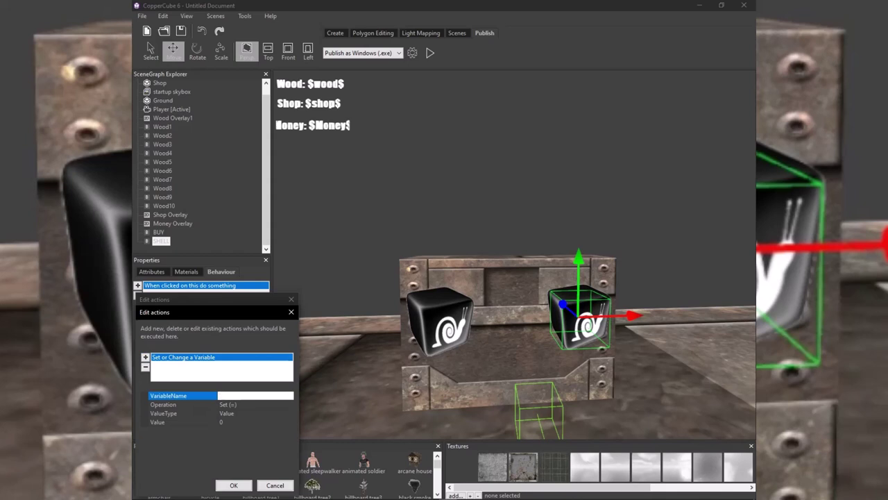
type("shop")
left_click(234, 485)
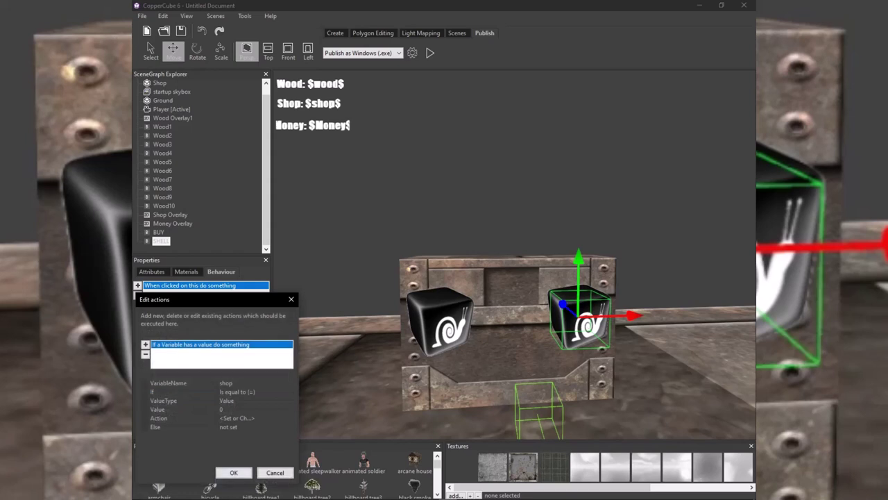
left_click(238, 418)
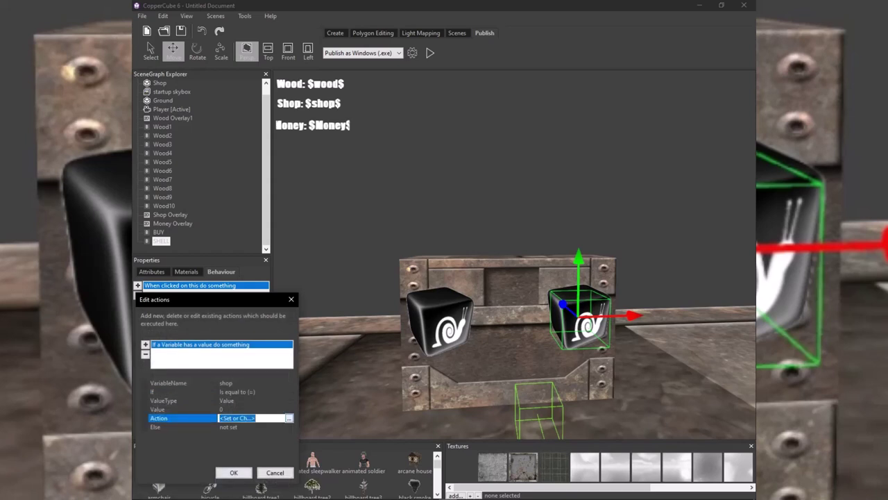
left_click(290, 419)
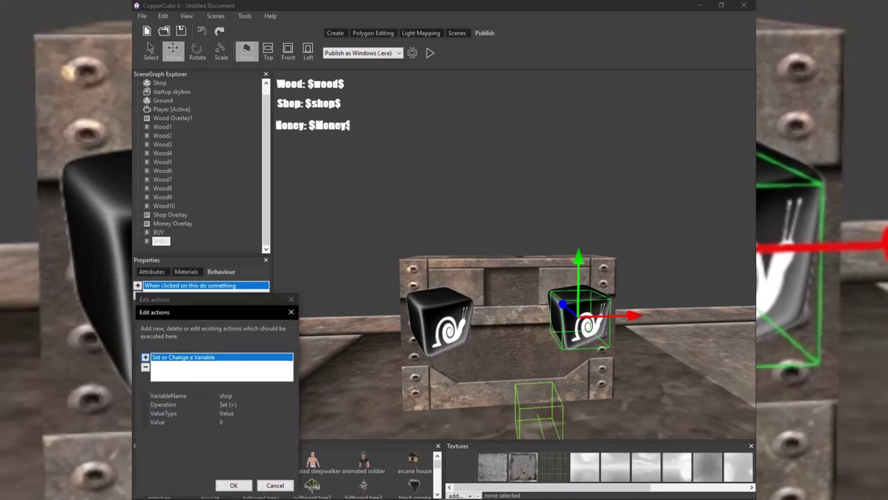
left_click(233, 485)
Add a "Set or Change a Variable" action for the variable wood below the shop condition in SHELL's action list.
left_click(145, 344)
mouse_move(187, 416)
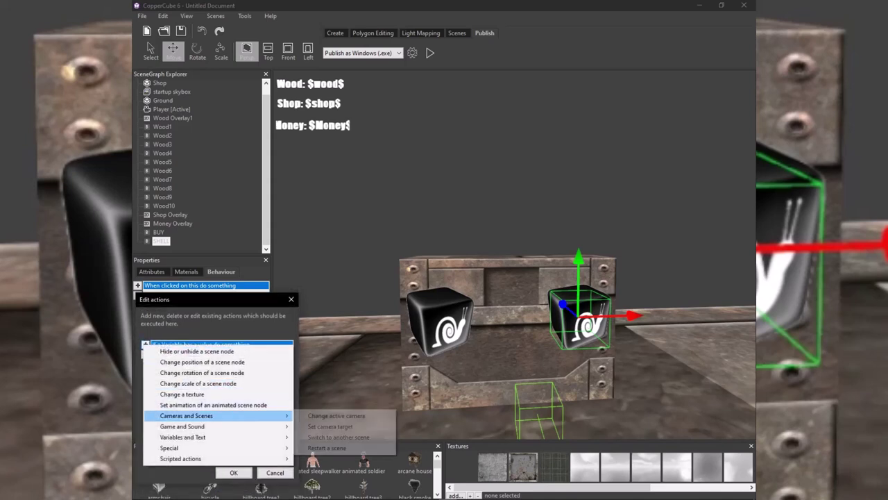
mouse_move(183, 437)
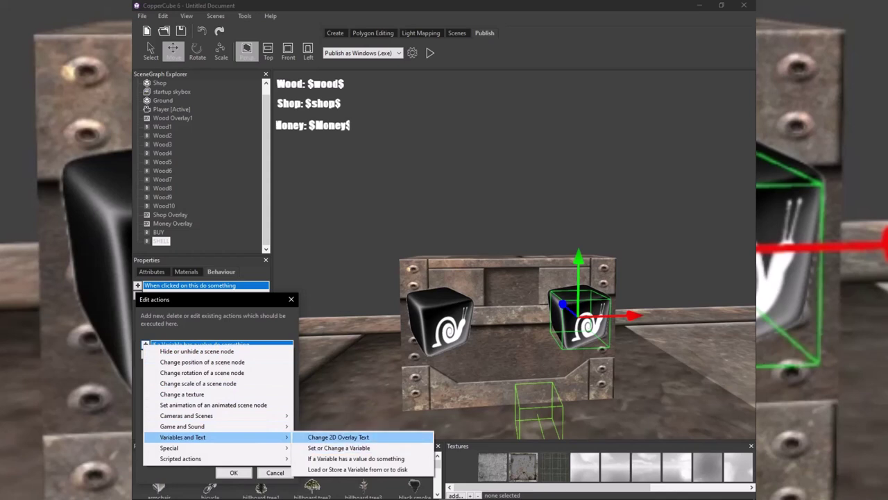
left_click(338, 447)
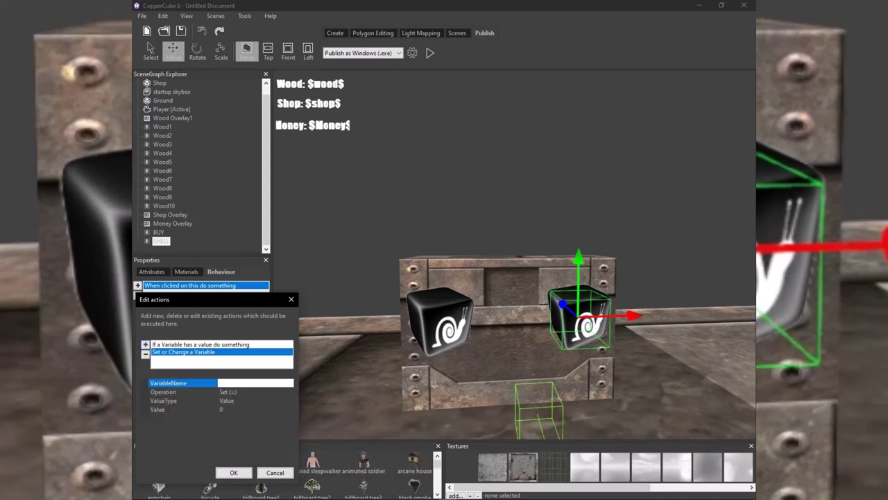
type("wood")
key("BackSpace")
key("BackSpace")
key("BackSpace")
key("BackSpace")
type("wood")
key("Return")
Make the wood action subtract 1 and accept SHELL's action list.
left_click(239, 392)
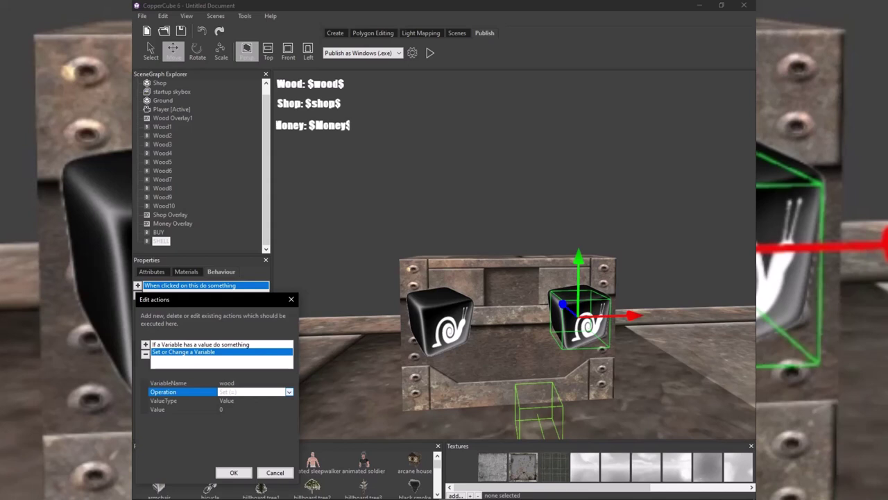
left_click(290, 392)
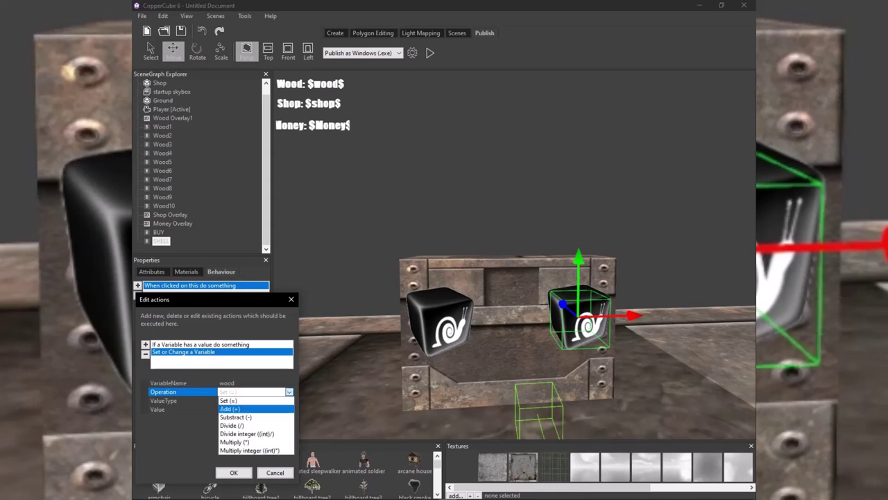
left_click(235, 418)
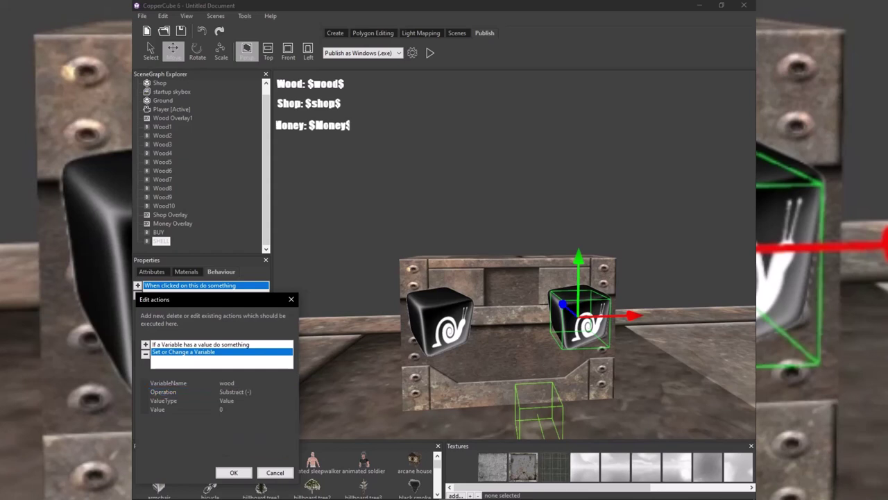
left_click(240, 410)
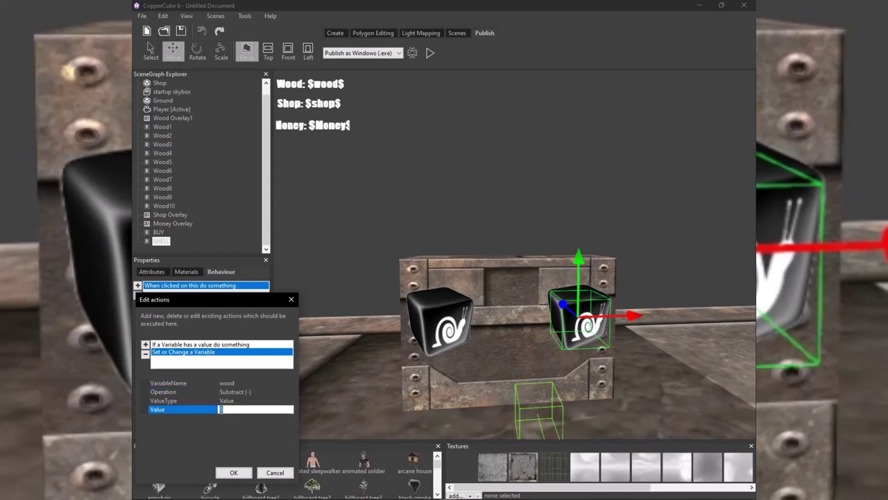
type("1")
left_click(234, 472)
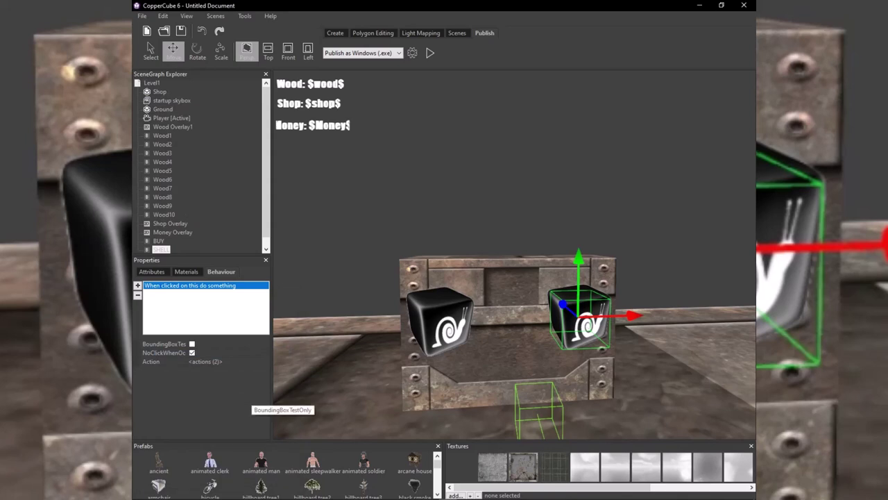
Add another "Set or Change a Variable" action to SHELL's click behaviour, for the variable money.
left_click(215, 361)
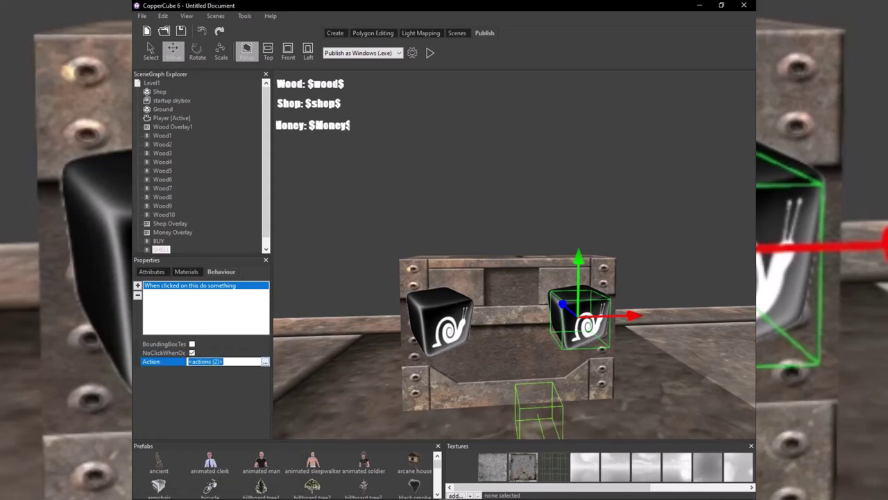
left_click(265, 361)
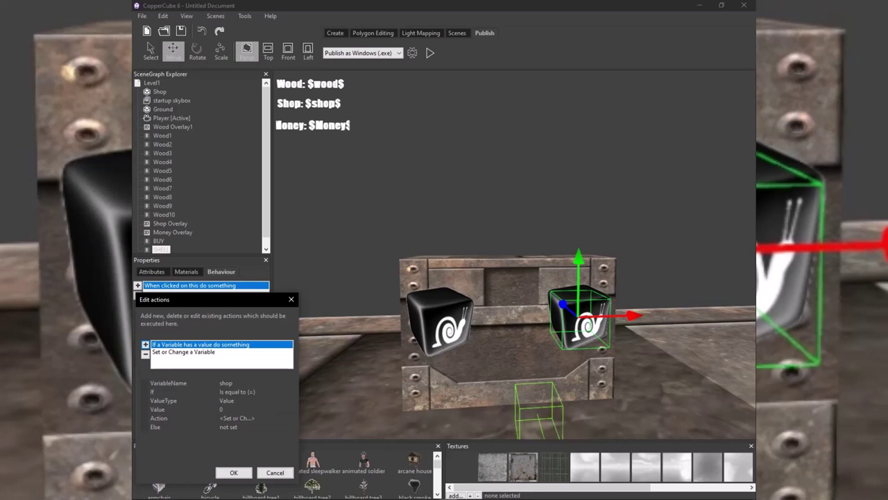
left_click(184, 352)
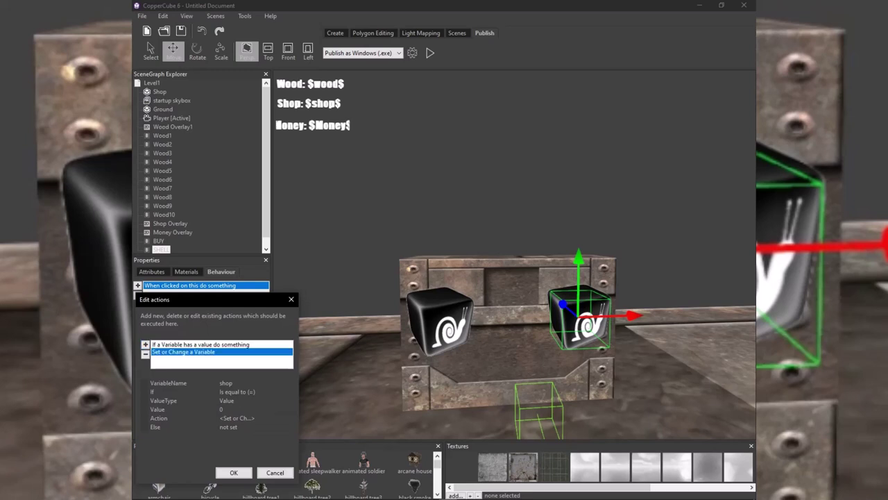
left_click(145, 344)
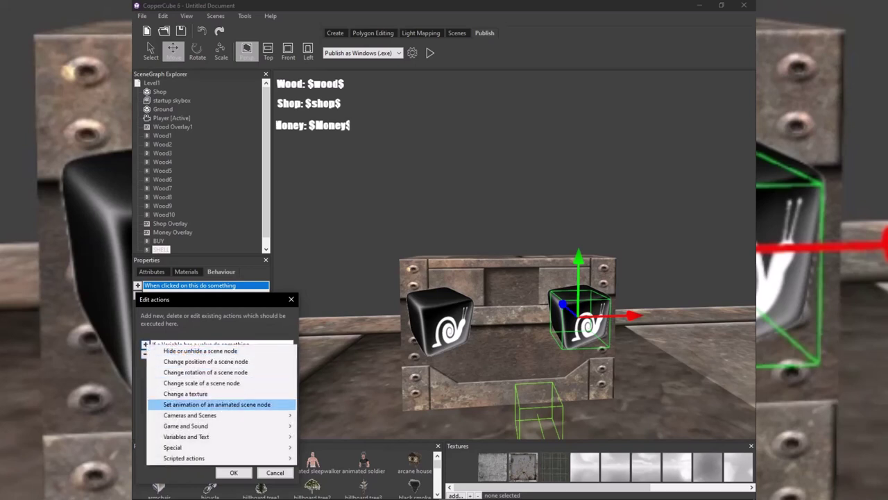
mouse_move(186, 436)
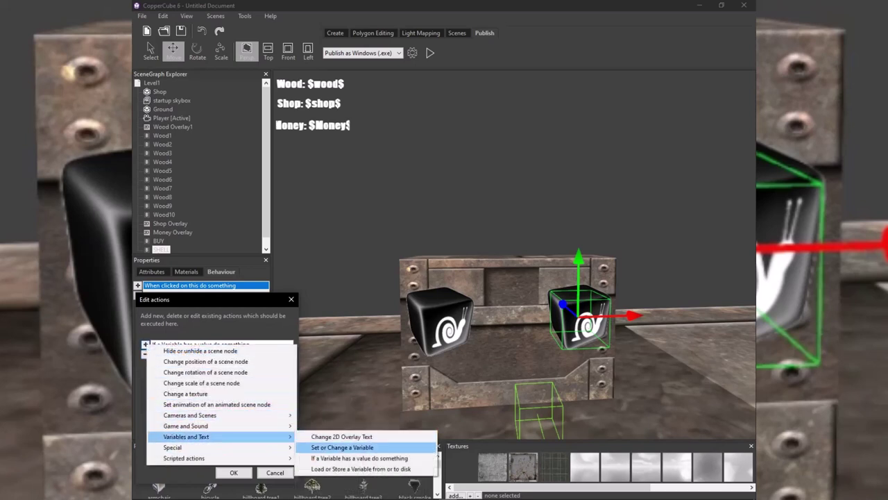
left_click(342, 446)
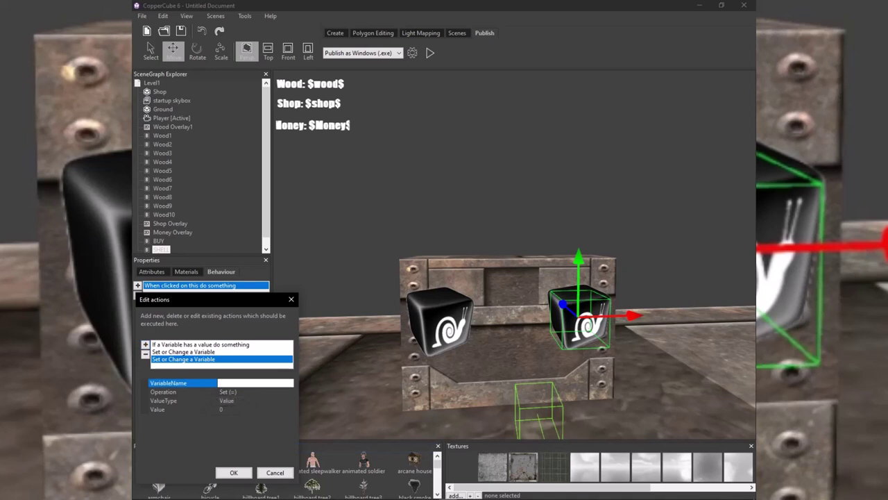
type("money")
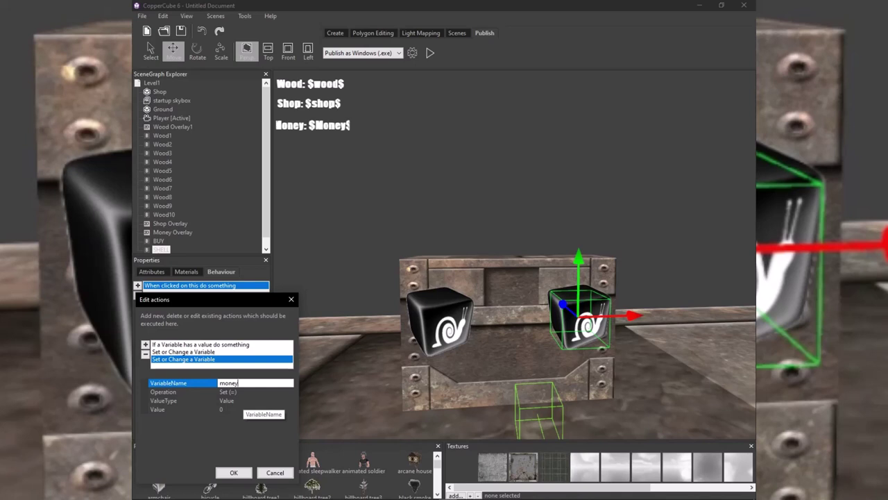
Make the money action add 10 and accept SHELL's action list.
left_click(239, 392)
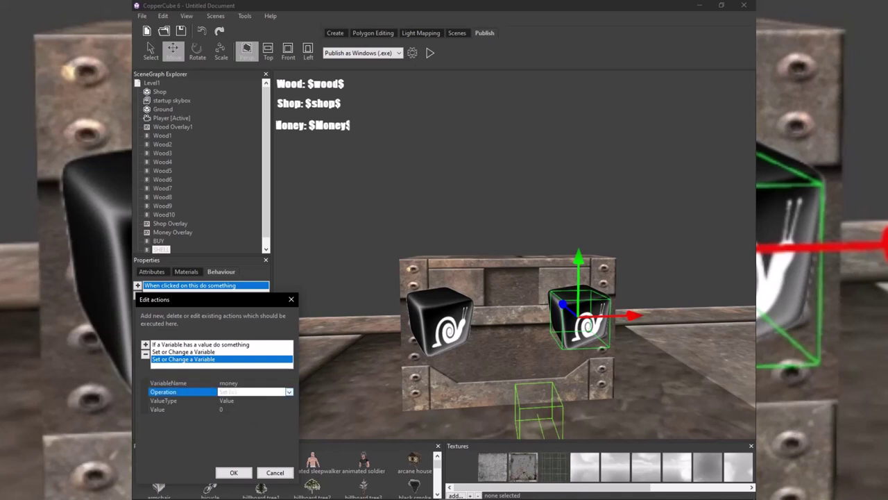
left_click(290, 392)
left_click(239, 409)
left_click(240, 409)
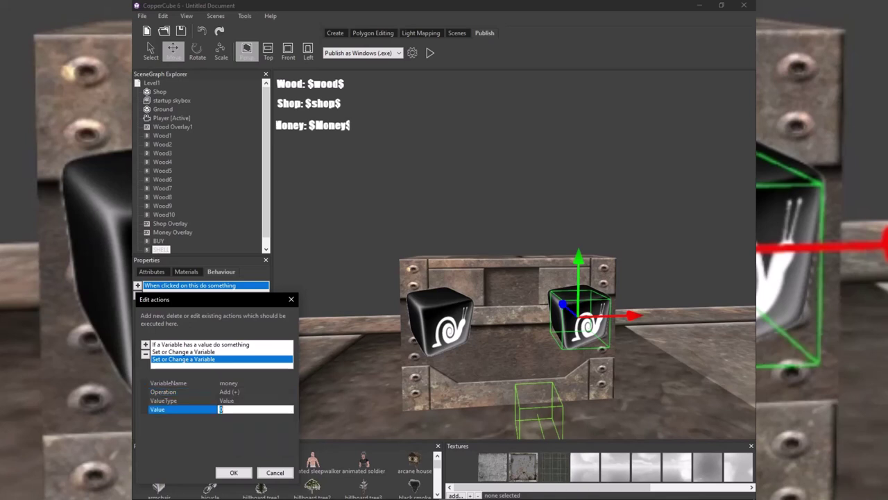
type("10")
left_click(234, 472)
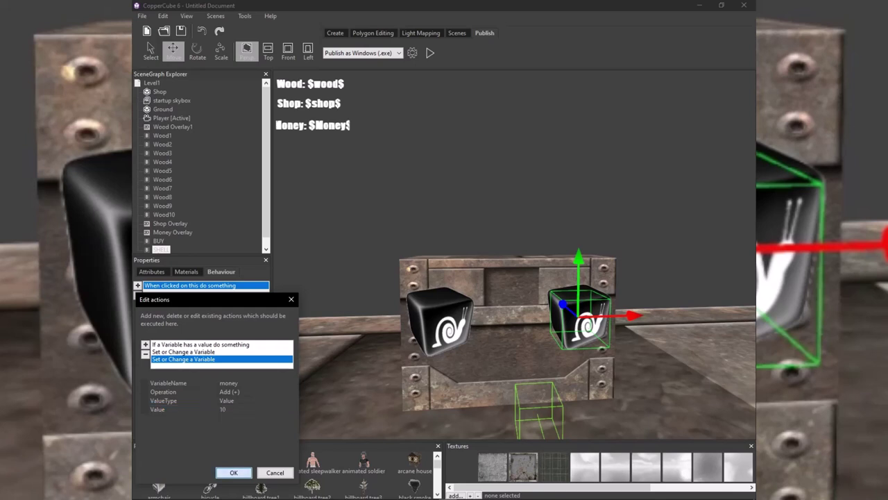
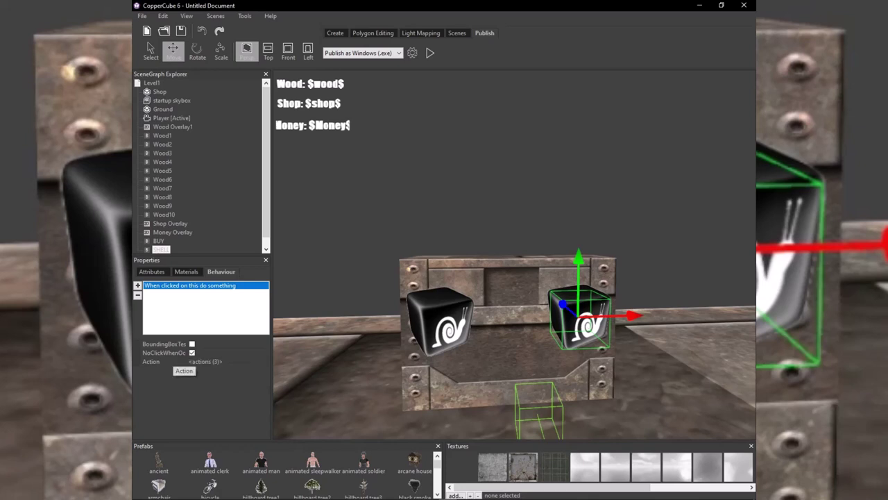
Add an "If a Variable has a value do something" condition to the action list of SHELL's click behaviour.
left_click(223, 361)
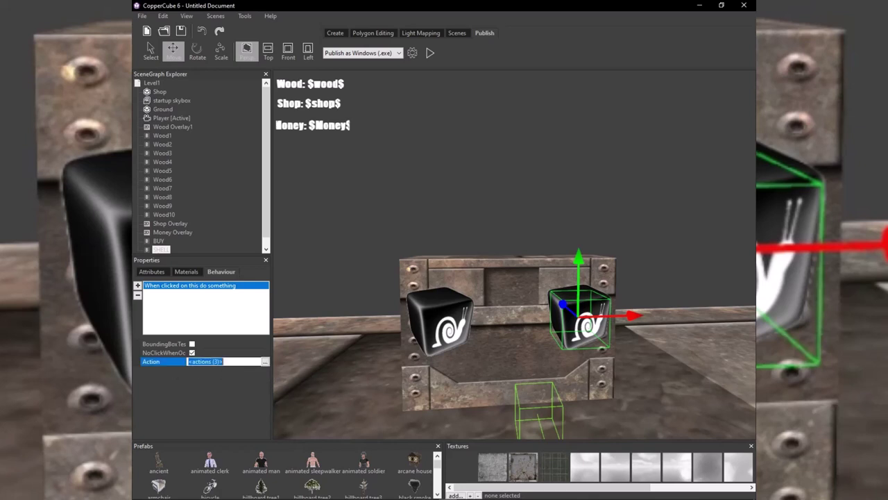
left_click(265, 362)
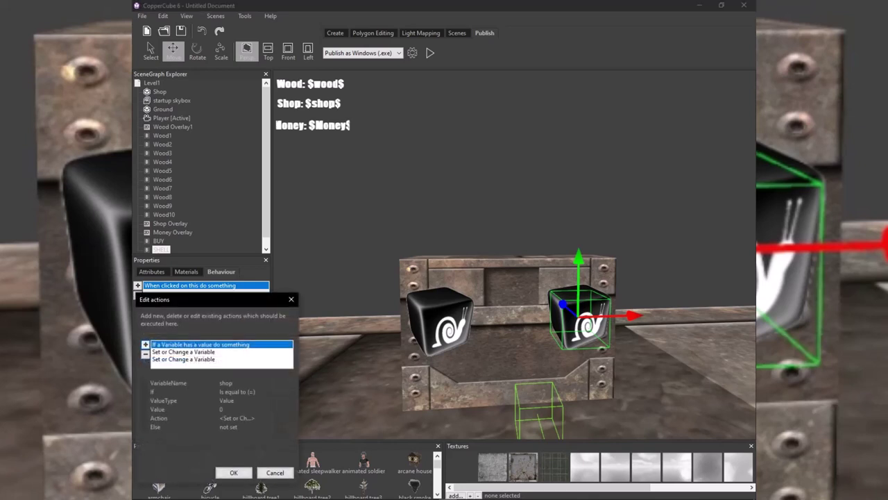
left_click(145, 345)
mouse_move(208, 436)
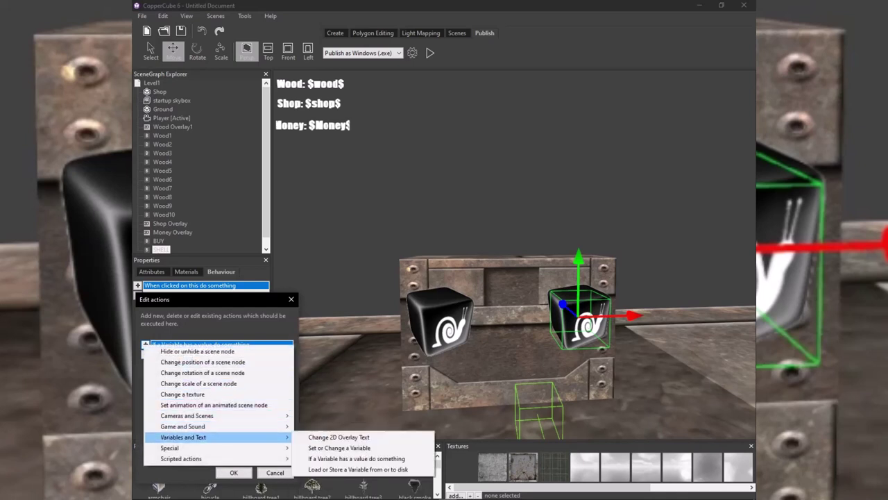
left_click(354, 458)
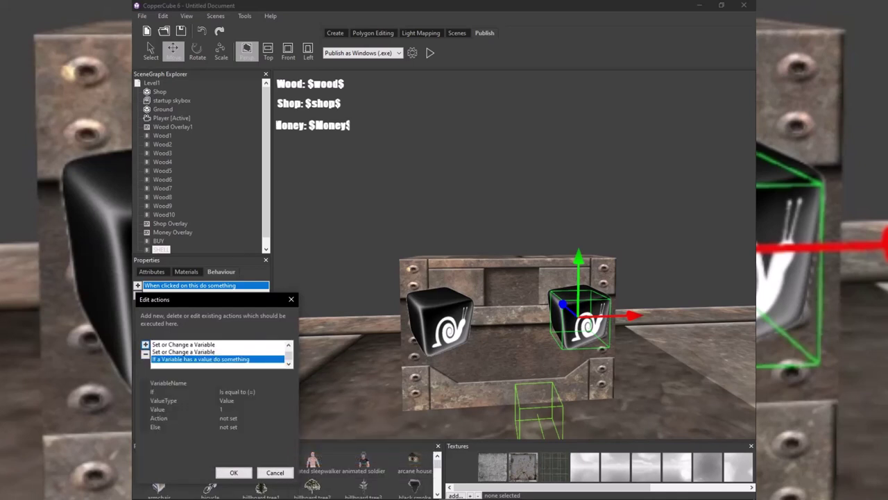
Make the new condition check whether the variable wood is equal to 0.
left_click(245, 383)
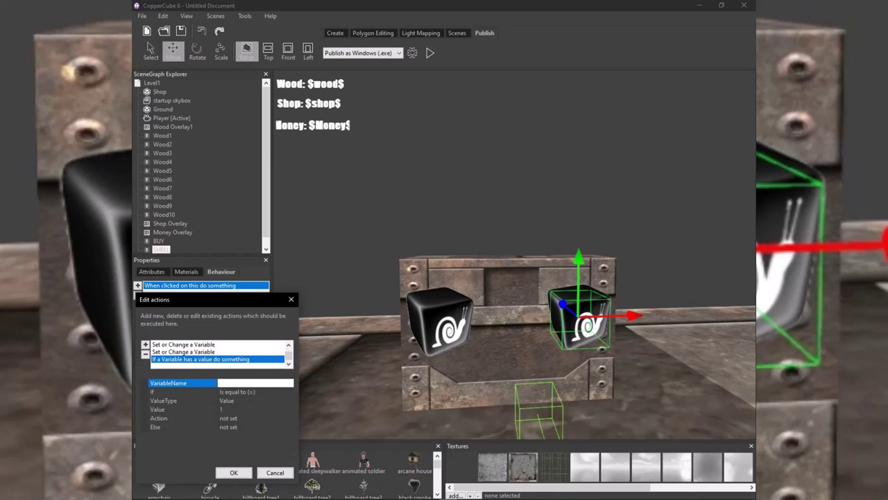
type("wood")
key("Return")
left_click(247, 409)
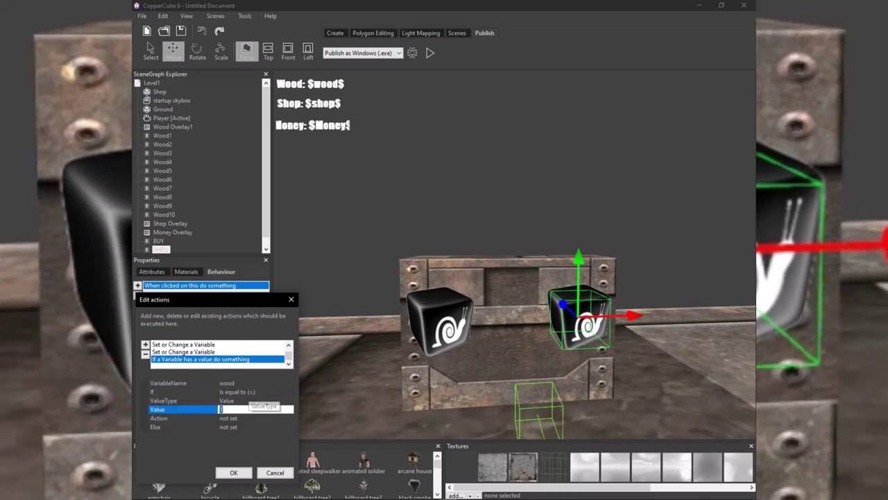
type("0")
key("Return")
Give the wood condition a "Set or Change a Variable" action for the variable wood and accept both action lists.
left_click(247, 418)
left_click(289, 418)
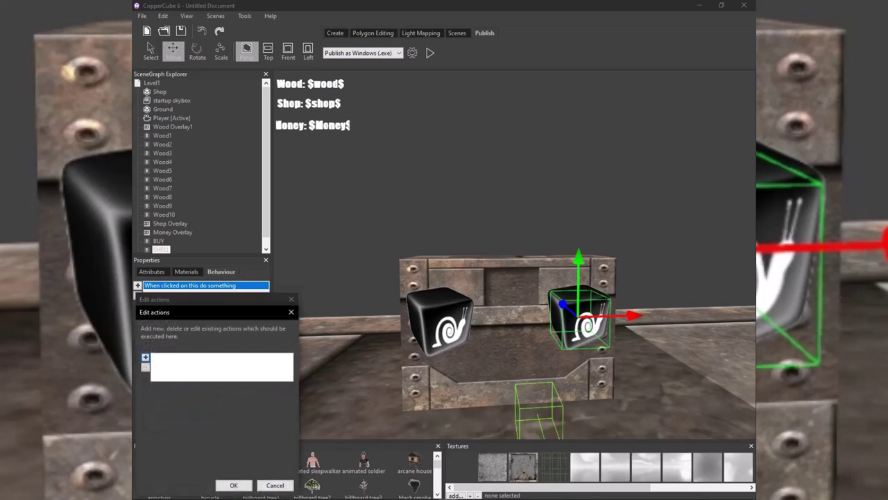
left_click(145, 356)
mouse_move(208, 448)
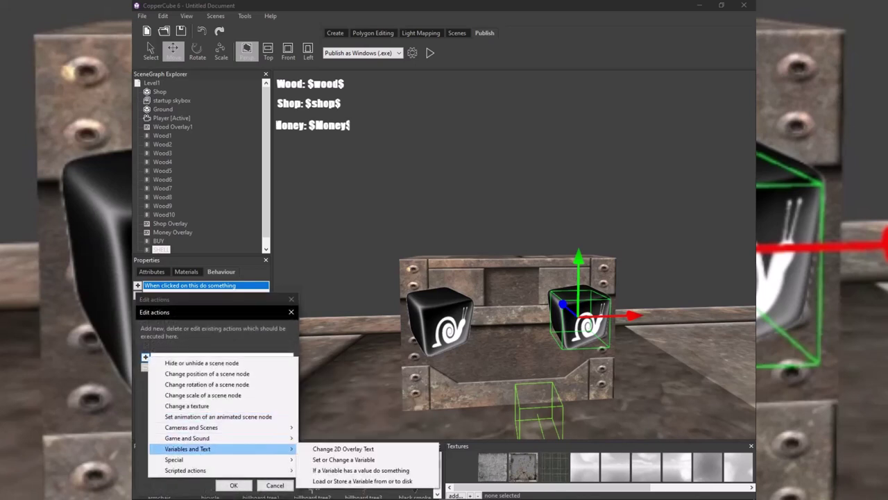
left_click(344, 459)
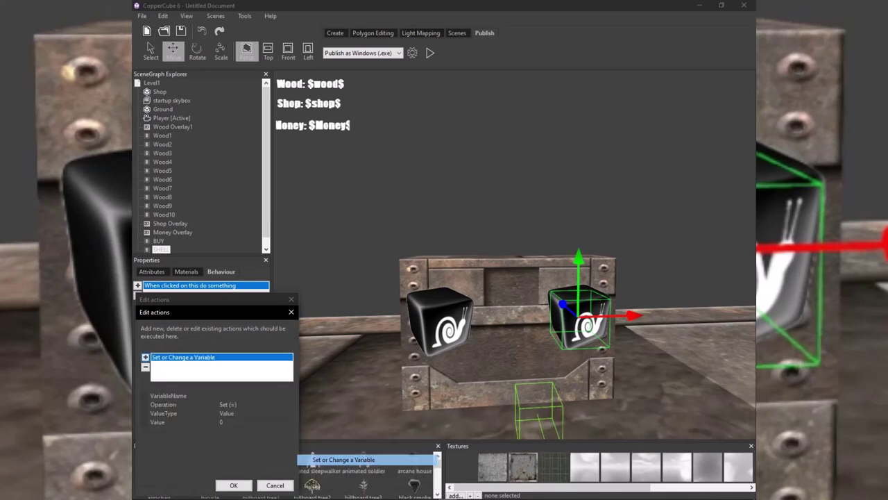
left_click(237, 396)
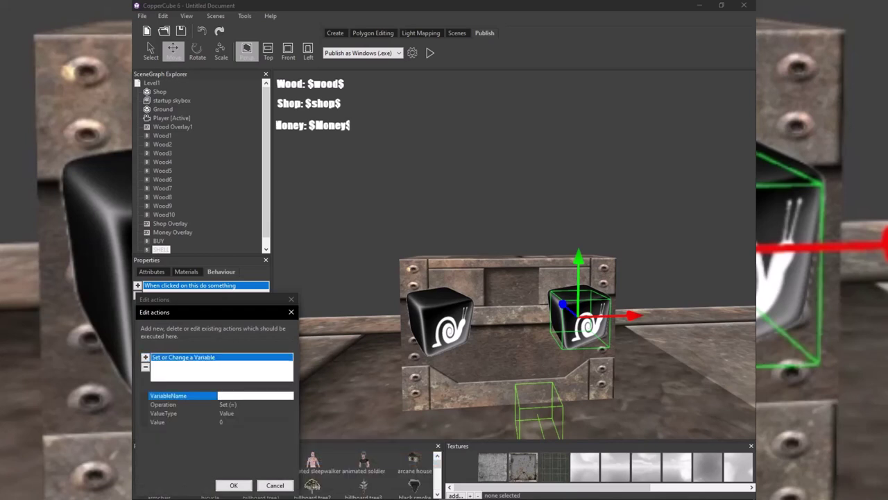
type("wood")
left_click(234, 485)
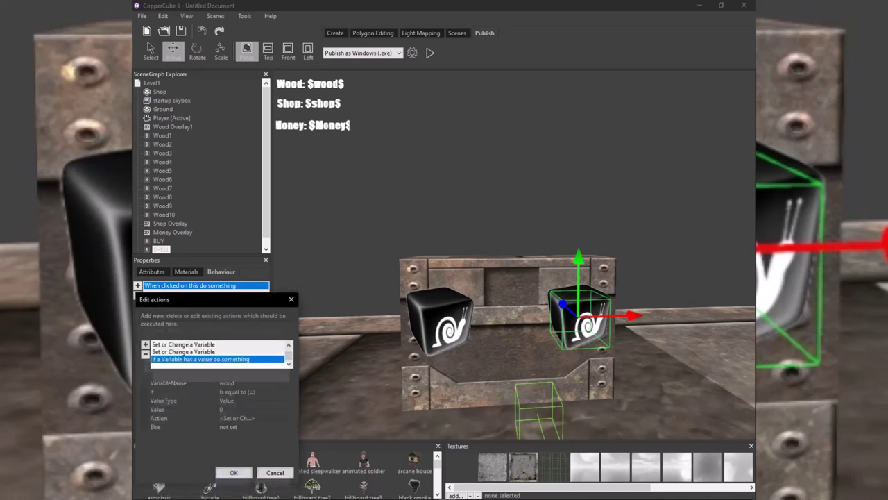
left_click(234, 472)
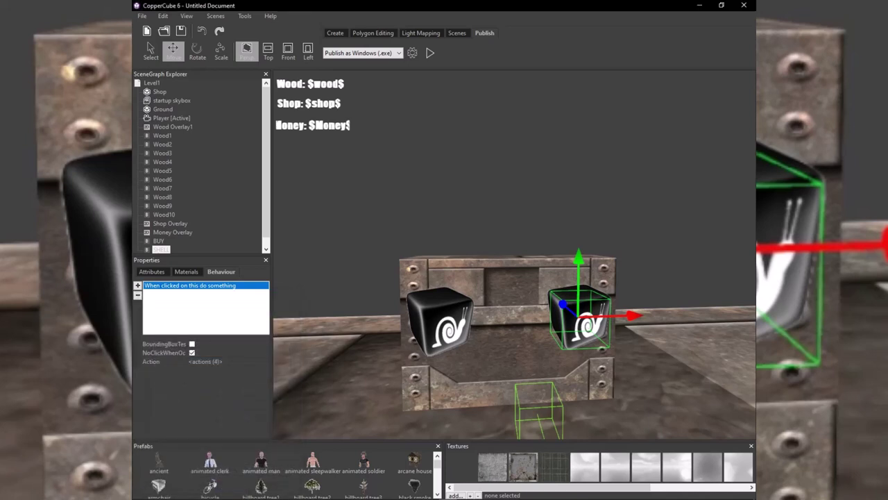
Run the level as a test, collect wood blocks on the ground and walk up to the SHELL billboard at the shop.
left_click(431, 53)
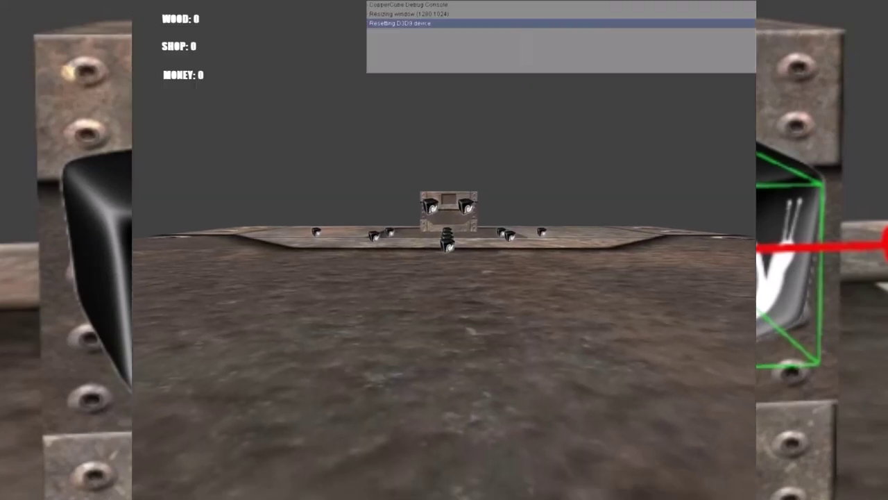
key("w")
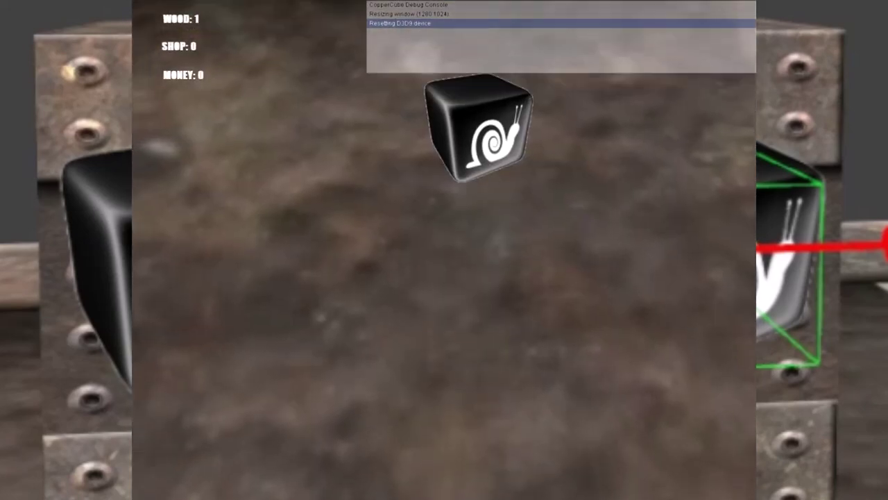
key("w")
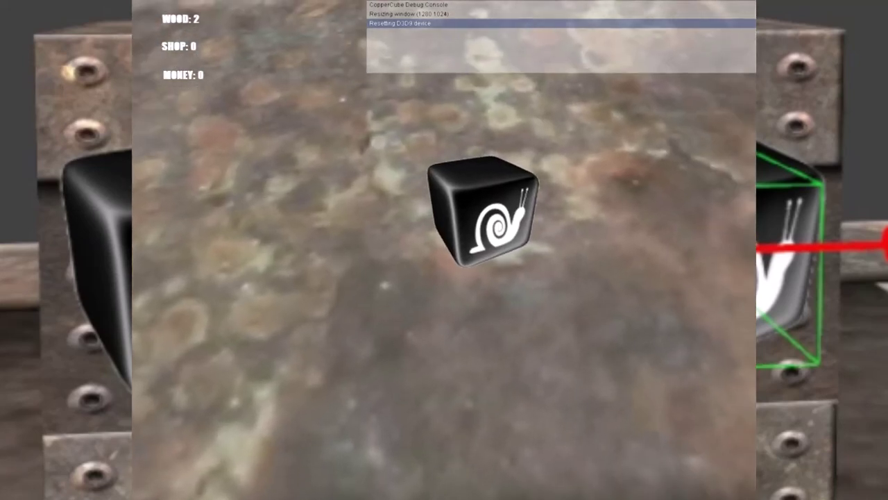
key("w")
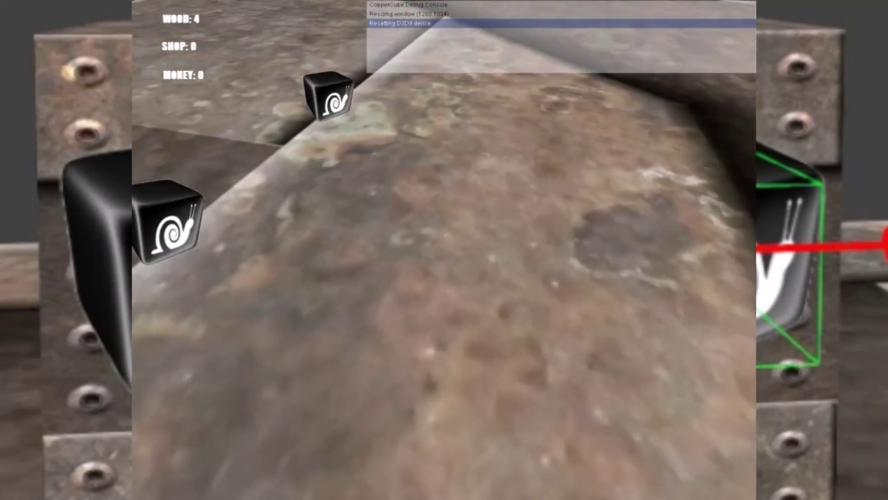
key("w")
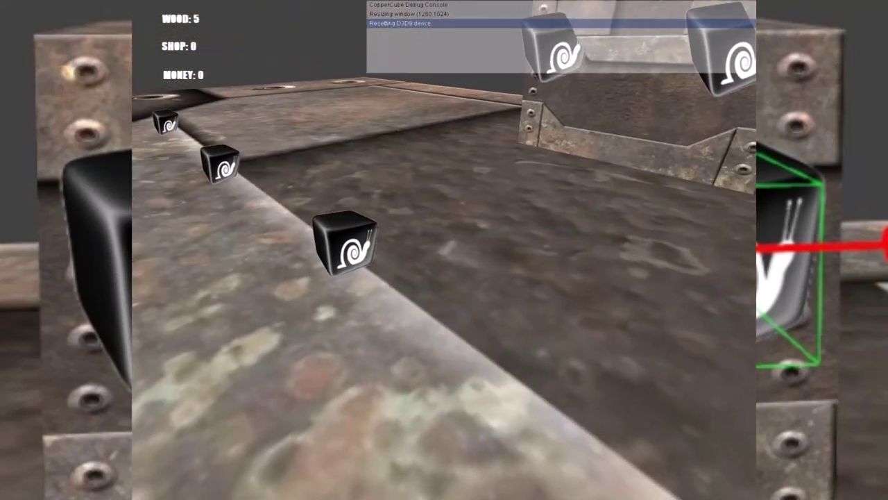
key("w")
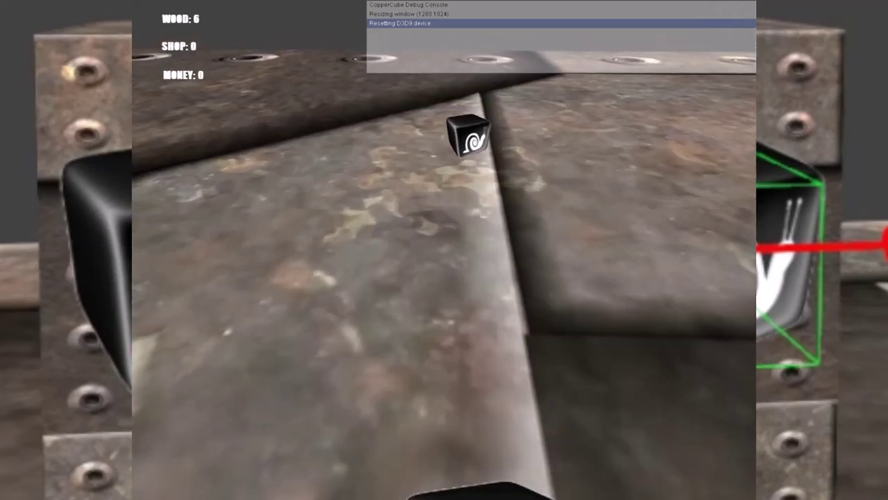
key("s")
key("w")
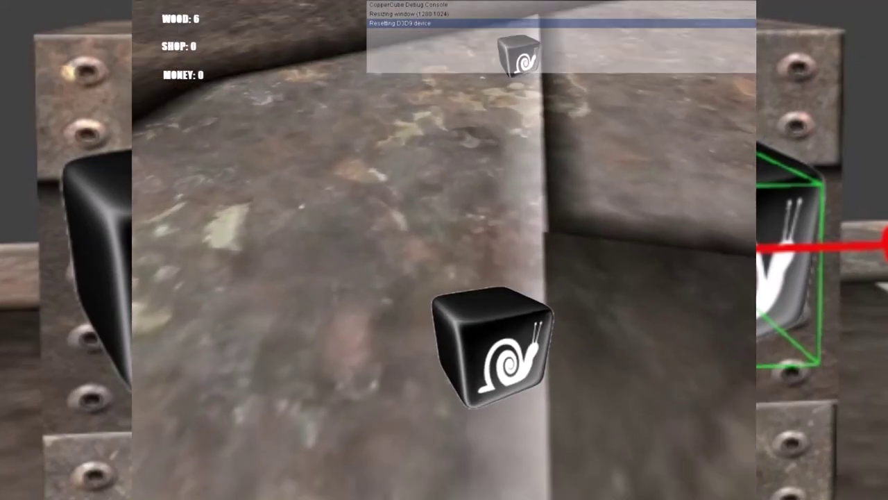
key("w")
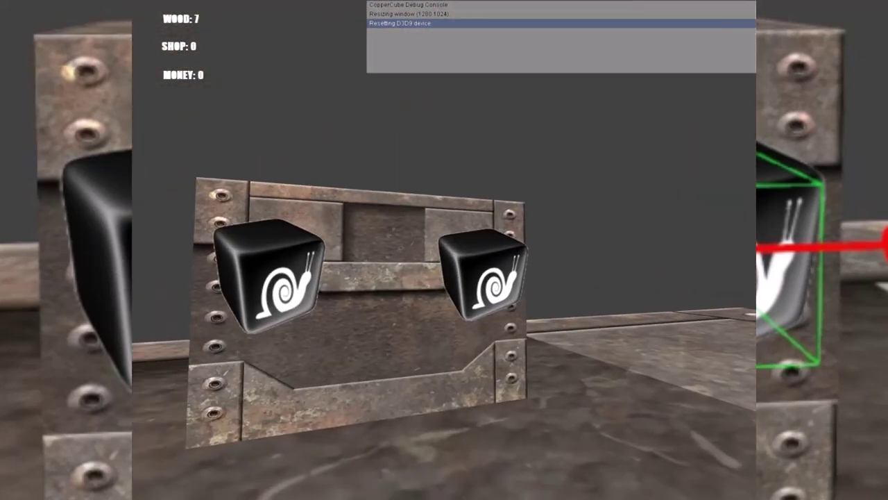
key("w")
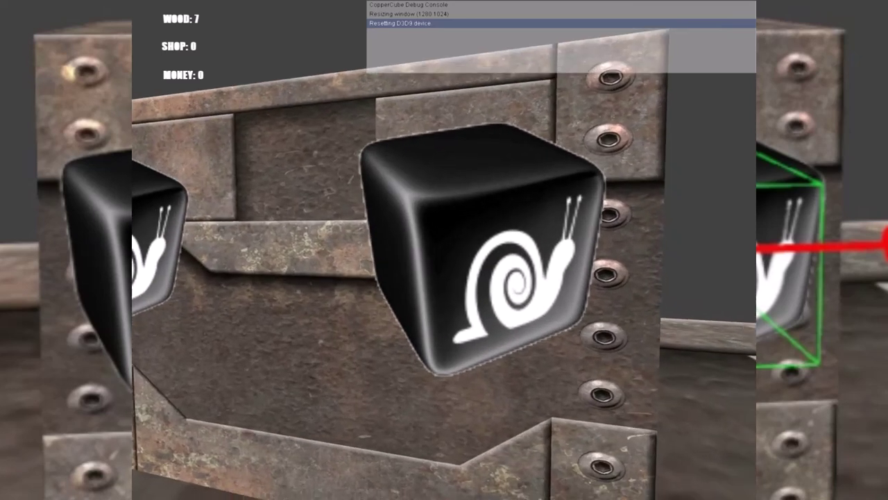
Sell wood repeatedly at the SHELL billboard, beyond the amount collected, to test the lower limit, and quit the test.
left_click(444, 250)
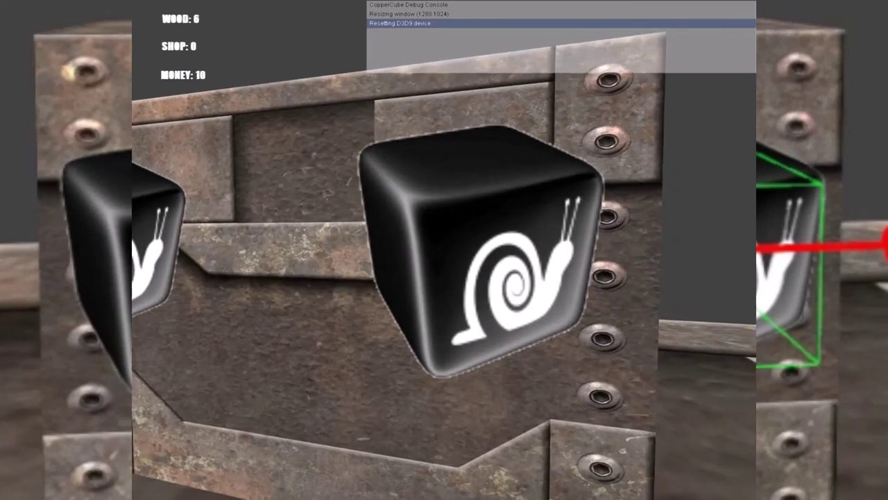
left_click(444, 250)
triple_click(444, 250)
triple_click(445, 250)
double_click(444, 250)
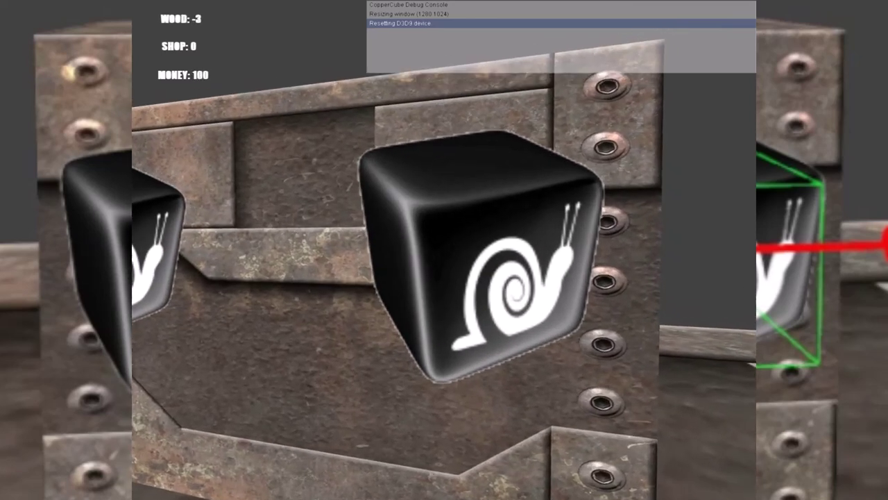
left_click(444, 250)
double_click(444, 249)
triple_click(445, 250)
triple_click(444, 249)
double_click(444, 250)
triple_click(444, 250)
double_click(444, 250)
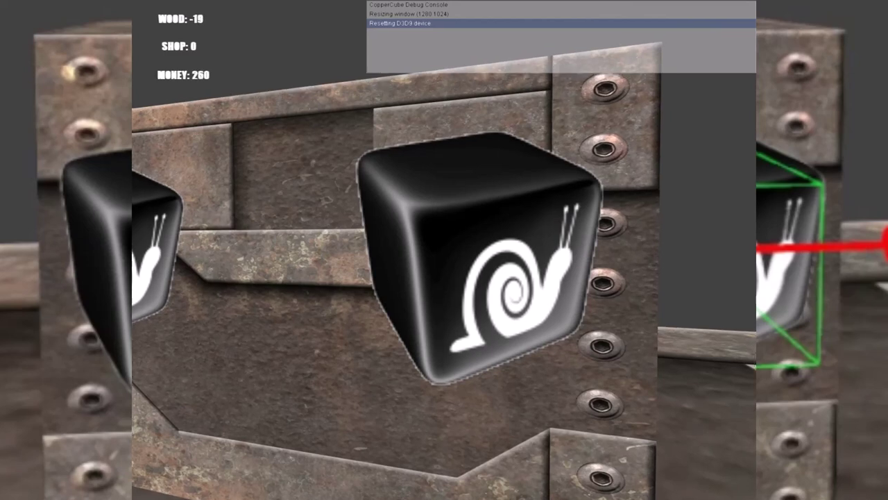
key("Escape")
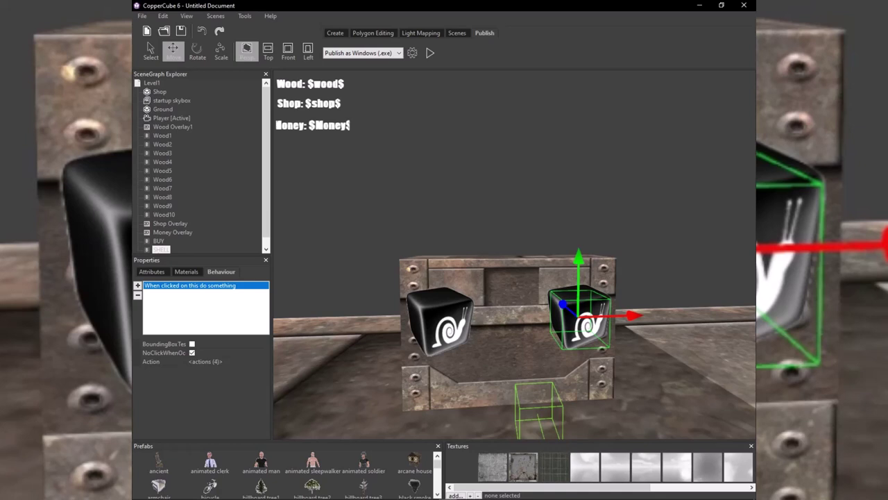
Change the variable of the first condition in SHELL's action list to wood, check its nested action and accept the list.
left_click(206, 362)
left_click(265, 361)
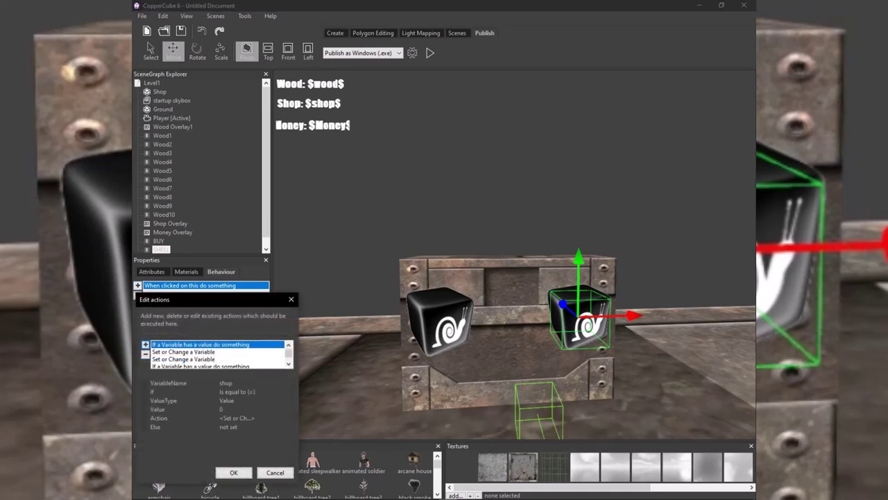
left_click(236, 383)
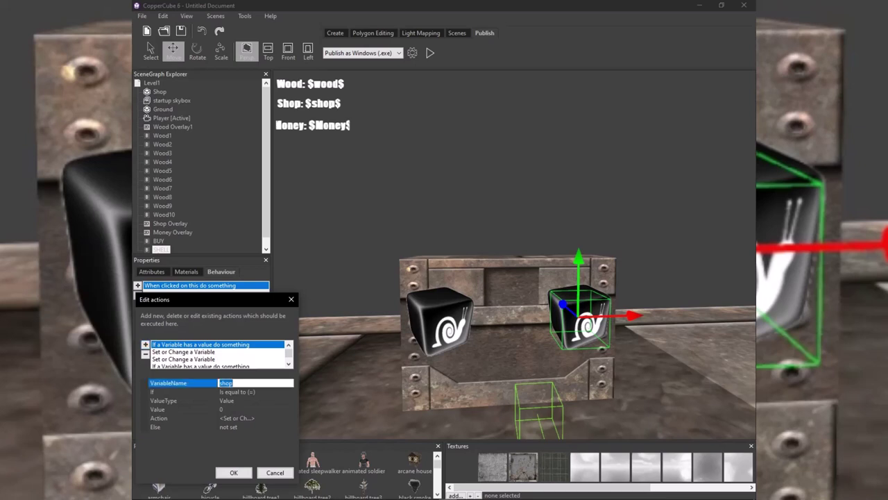
type("wood")
key("Return")
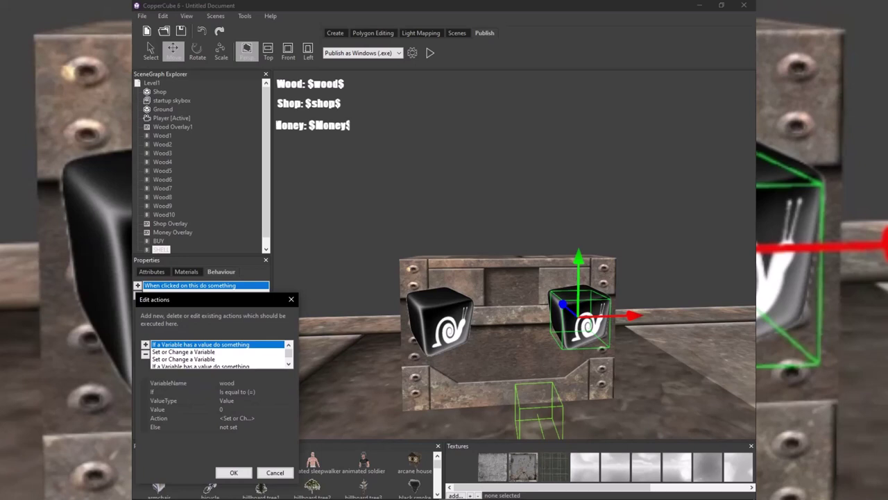
left_click(238, 419)
left_click(289, 418)
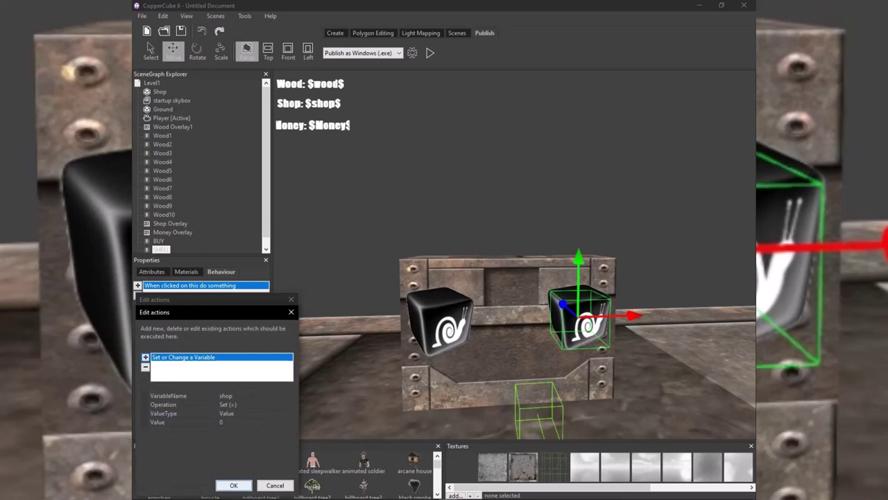
left_click(234, 485)
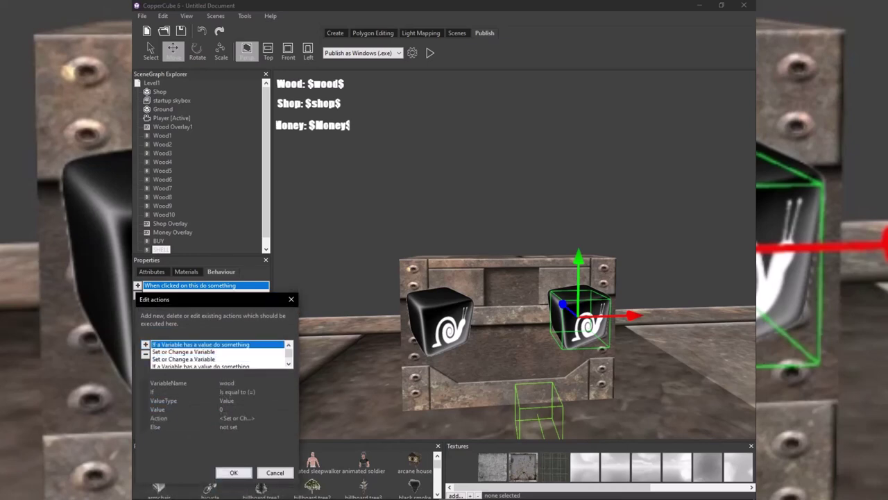
left_click(234, 472)
Run the level again, gather some wood straight ahead and approach the SHELL billboard.
left_click(430, 53)
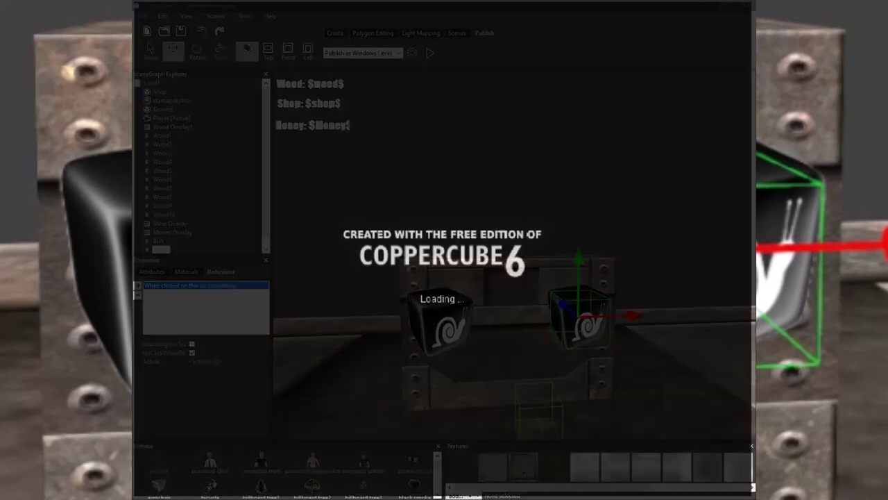
key("w")
key("w")
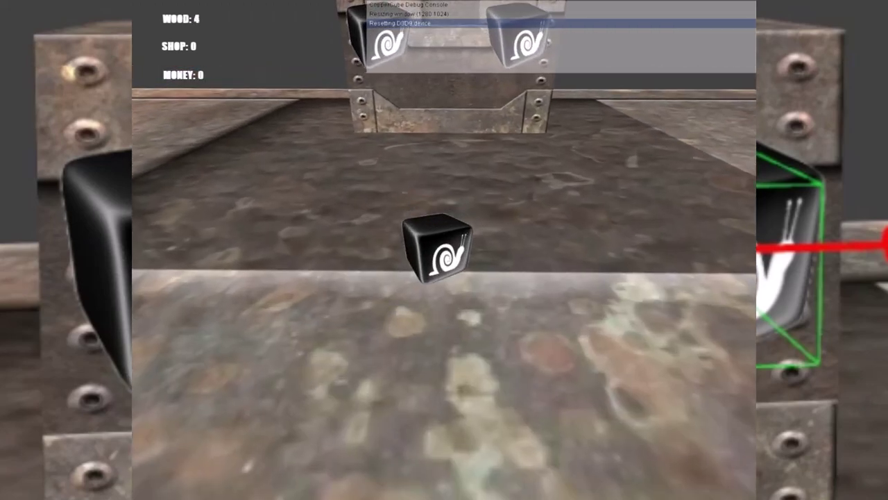
key("w")
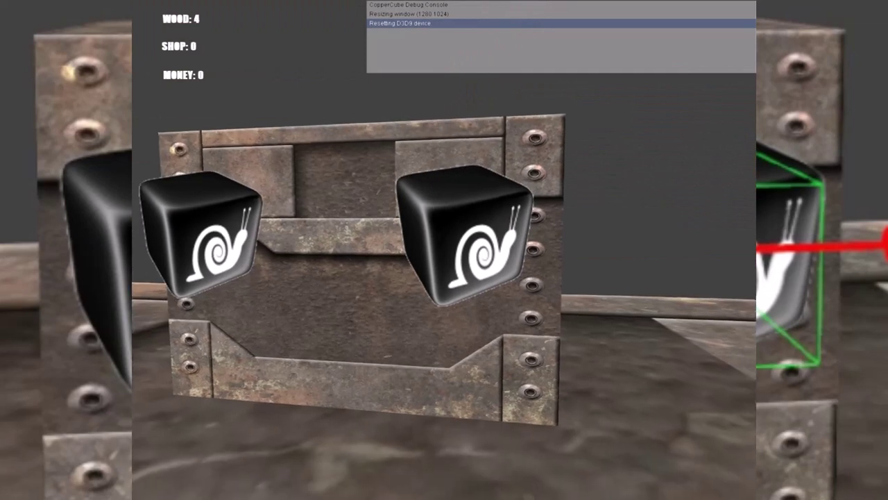
key("w")
Sell wood four times at the SHELL billboard to test the wood and money counters.
left_click(444, 250)
left_click(444, 250)
left_click(445, 250)
left_click(444, 250)
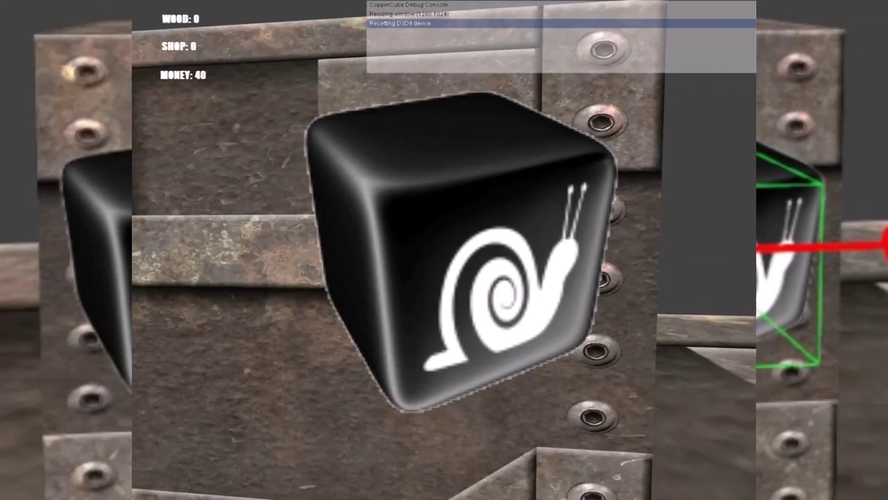
Keep selling wood at the SHELL billboard after the supply is used up to test the lower limit, and quit the test.
triple_click(444, 249)
left_click(444, 250)
left_click(444, 250)
left_click(444, 250)
left_click(445, 249)
left_click(444, 250)
left_click(444, 249)
left_click(444, 250)
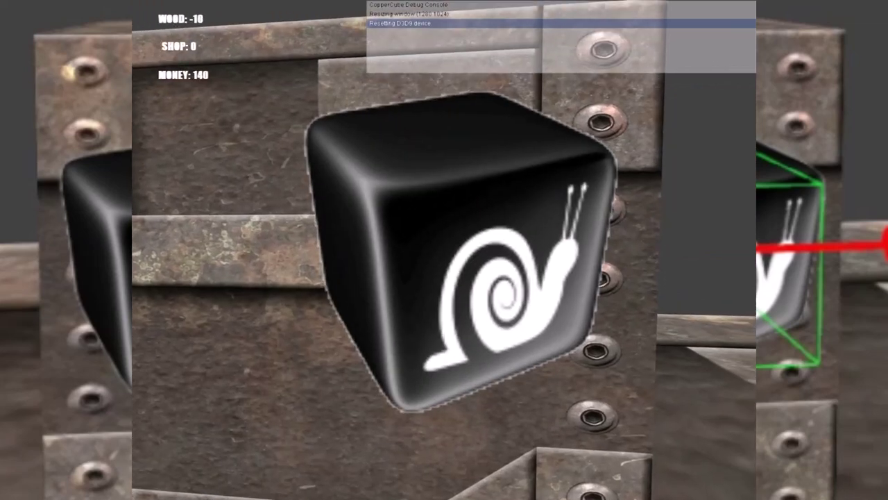
left_click(444, 250)
left_click(444, 249)
key("Escape")
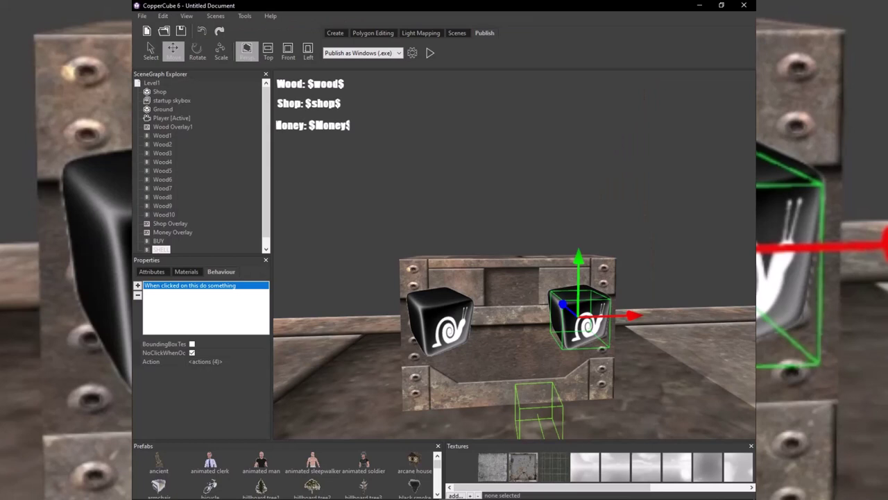
Select the Level1 root to view its behaviour and examine the wood billboards laid out in front of the shop.
left_click(206, 344)
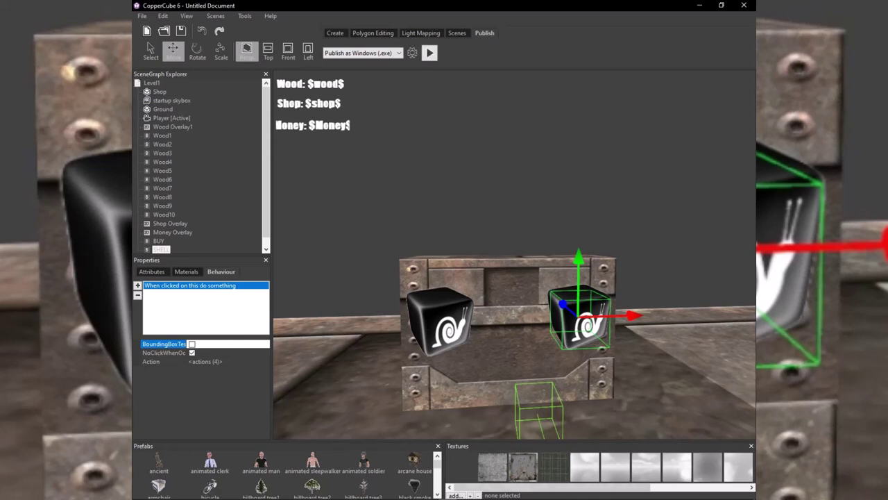
left_click(152, 83)
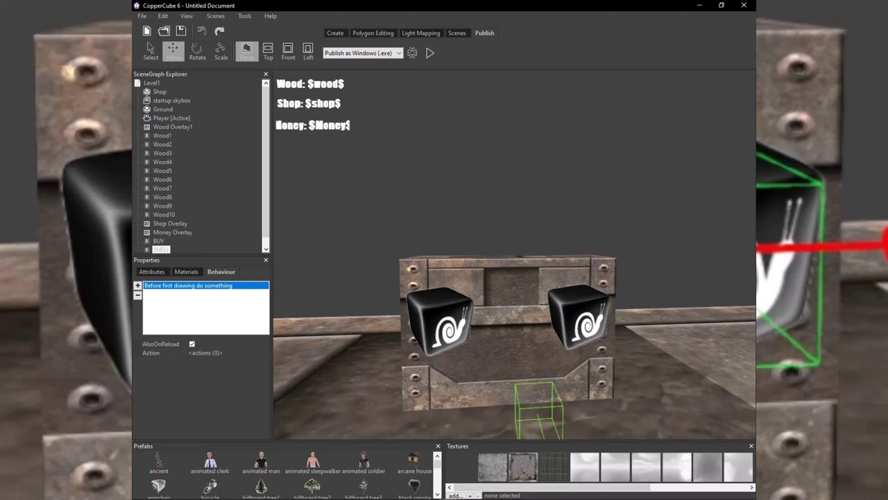
scroll(514, 254, "down", 8)
mouse_move(514, 254)
right_mouse_down()
mouse_move(576, 326)
mouse_move(555, 320)
mouse_move(611, 222)
mouse_move(538, 261)
mouse_move(528, 254)
right_mouse_up()
key("e")
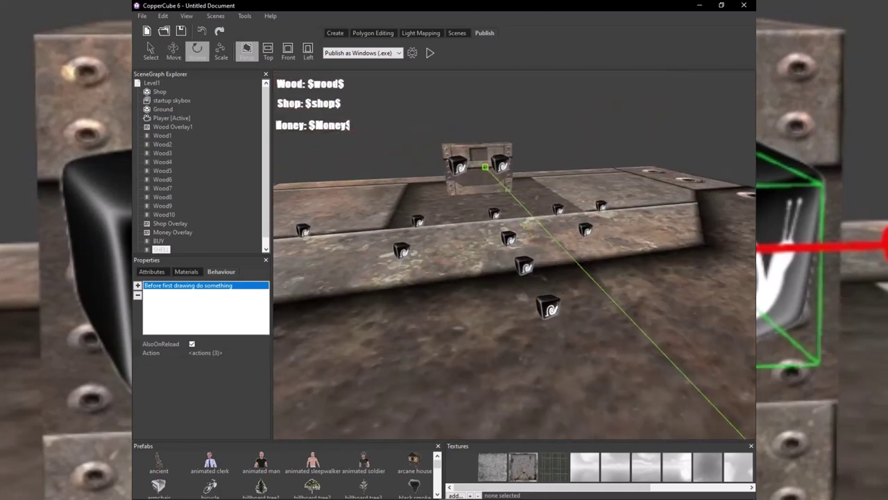
scroll(514, 254, "up", 8)
scroll(514, 254, "down", 6)
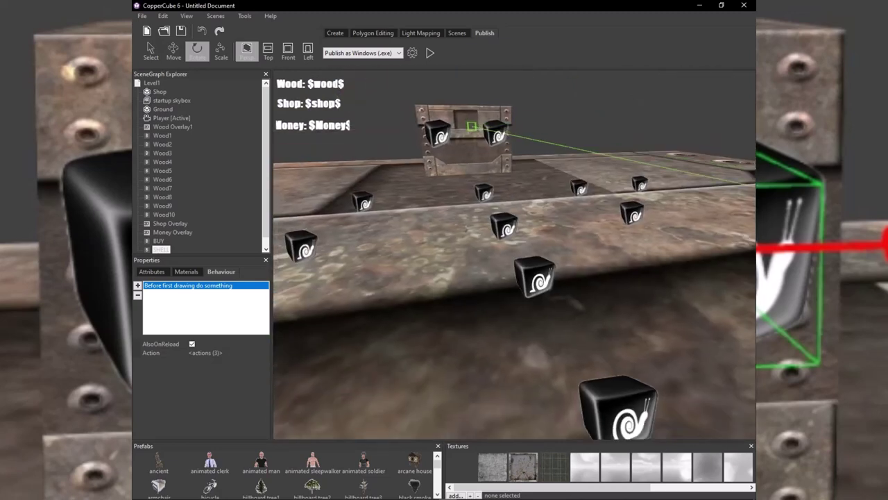
scroll(514, 254, "up", 5)
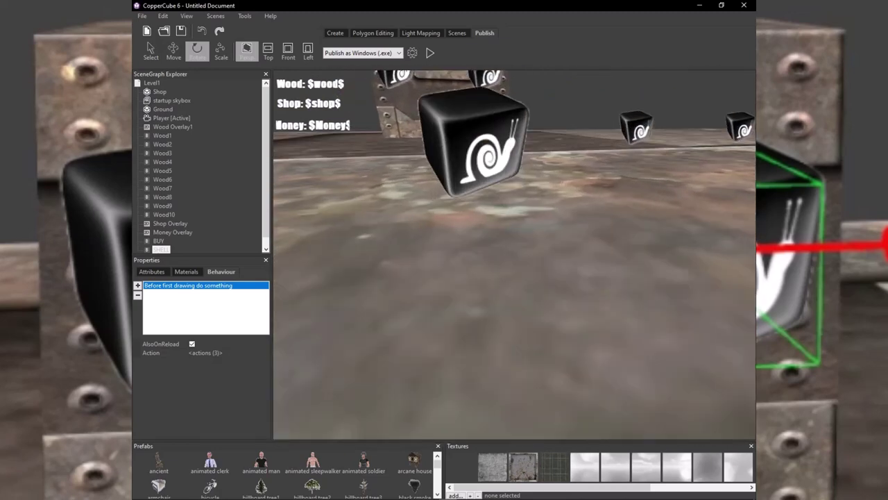
scroll(514, 254, "down", 3)
scroll(515, 254, "down", 4)
right_click_drag(514, 254, 512, 219)
scroll(514, 254, "up", 6)
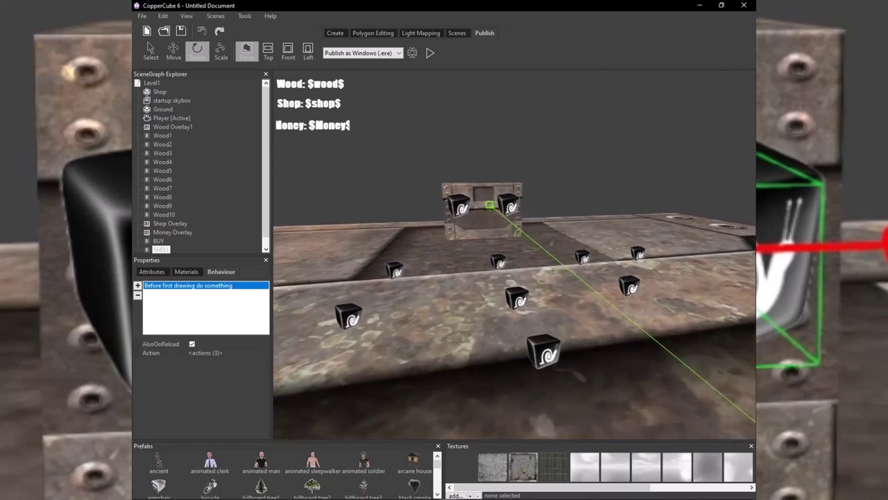
Select the SHELL billboard on the shop crate to show its click behaviour.
right_click_drag(514, 254, 487, 238)
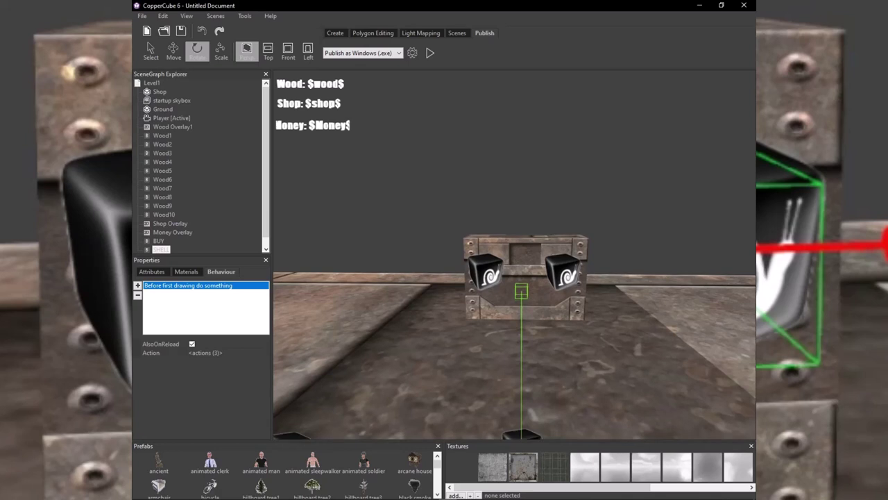
left_click(563, 273)
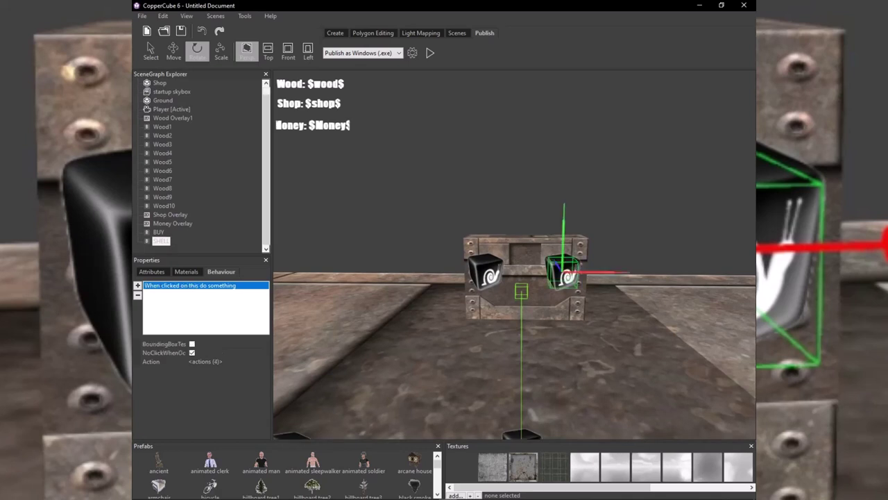
Review the actions assigned to the right snail cube's click behaviour, leaving them unedited.
left_click(206, 362)
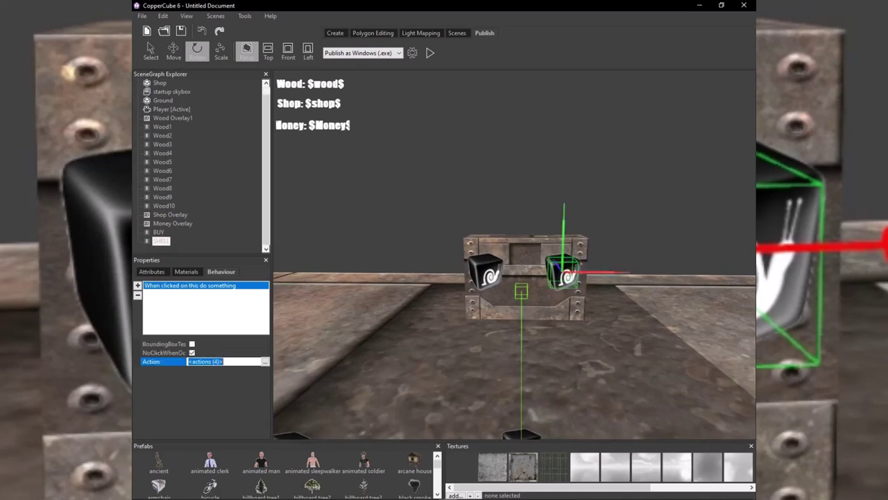
left_click(265, 362)
scroll(218, 354, "down", 1)
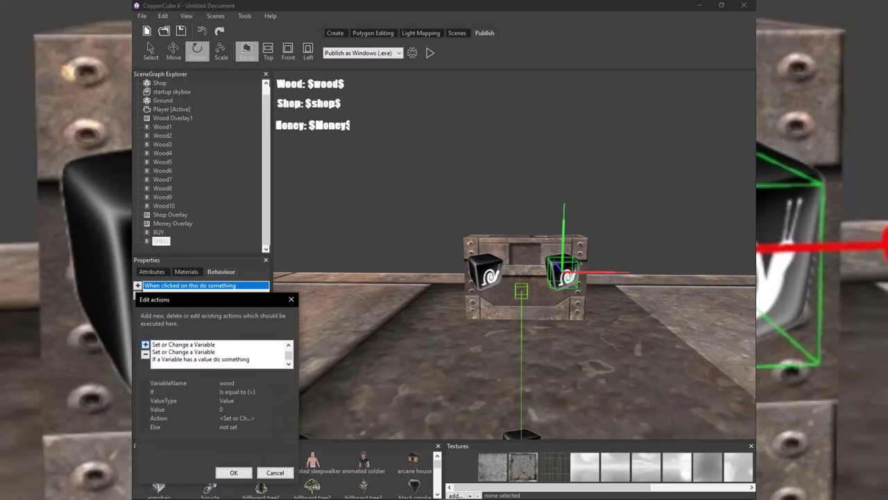
scroll(218, 354, "up", 1)
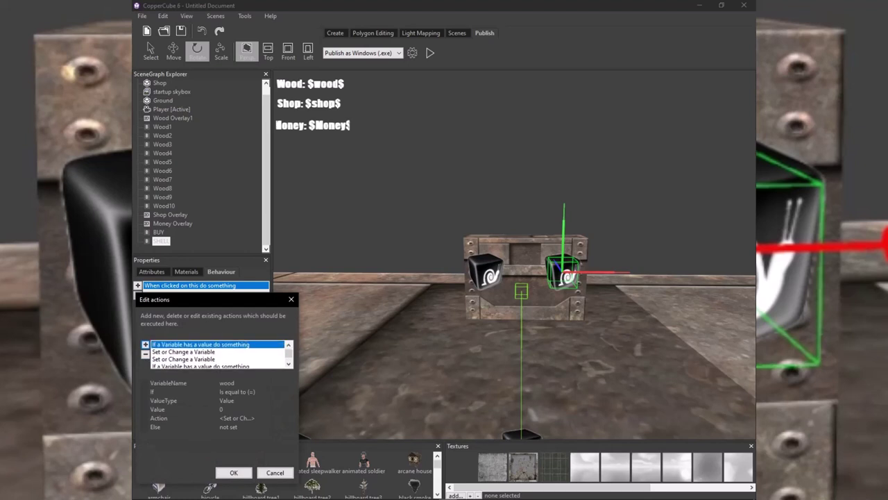
left_click(275, 472)
Replace the right snail cube's existing behaviour with a fresh "When clicked on this do something" behaviour.
left_click(138, 295)
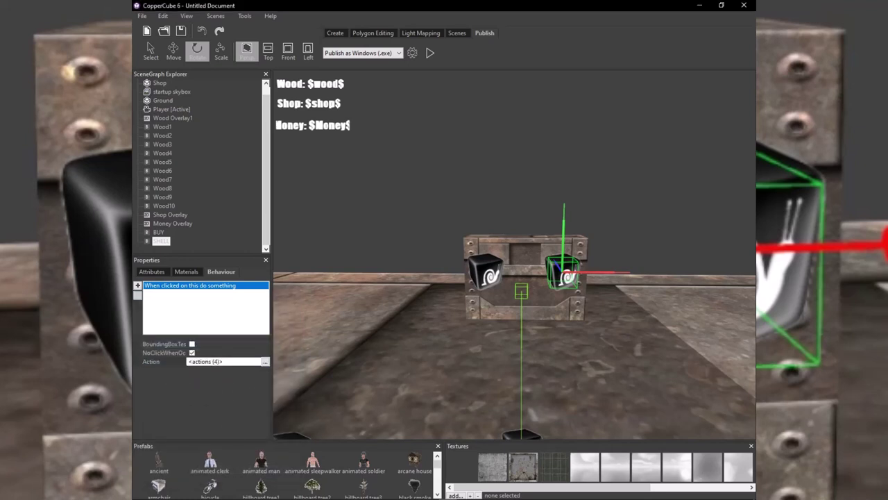
left_click(137, 285)
mouse_move(177, 351)
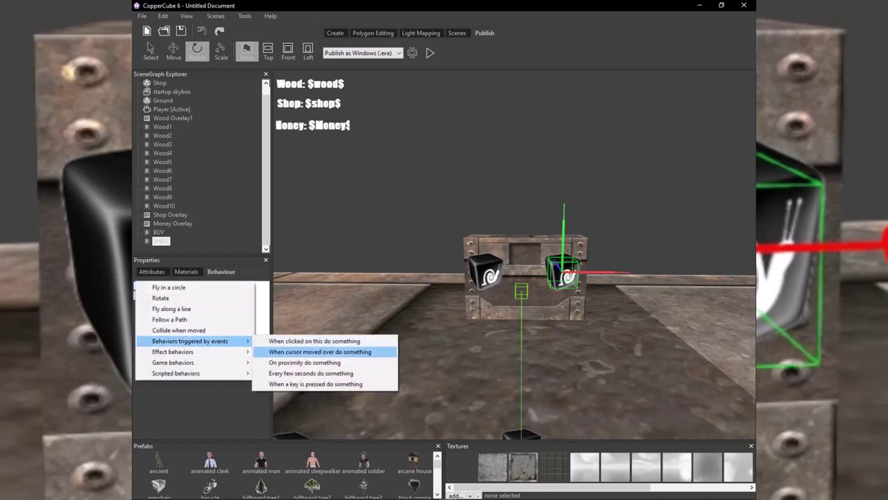
left_click(314, 342)
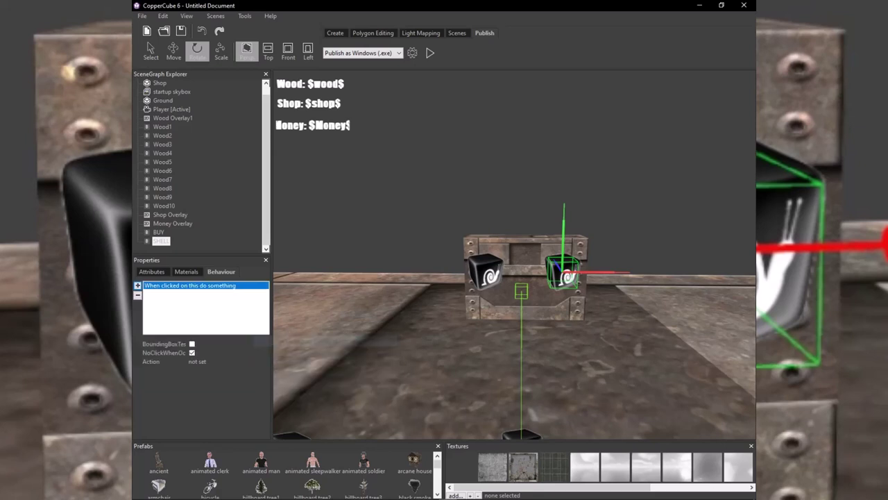
Add an "If a Variable has a value do something" action to the cube's new click behaviour.
left_click(226, 362)
left_click(265, 361)
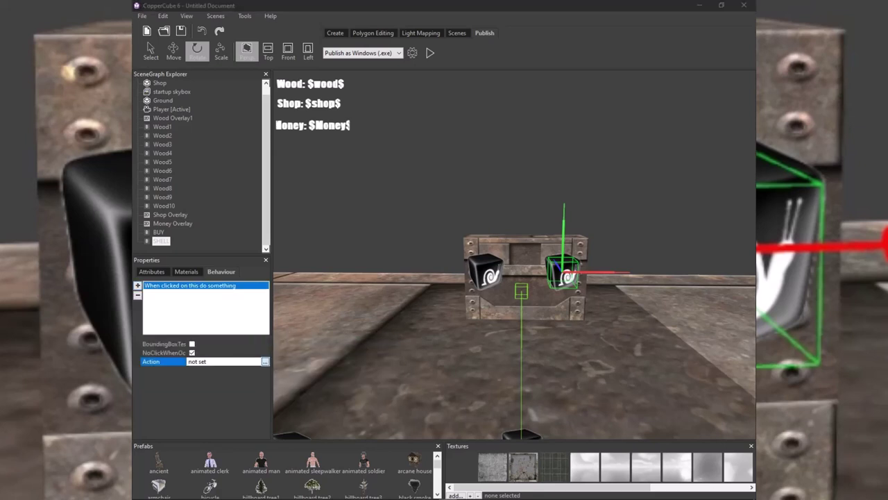
left_click(145, 344)
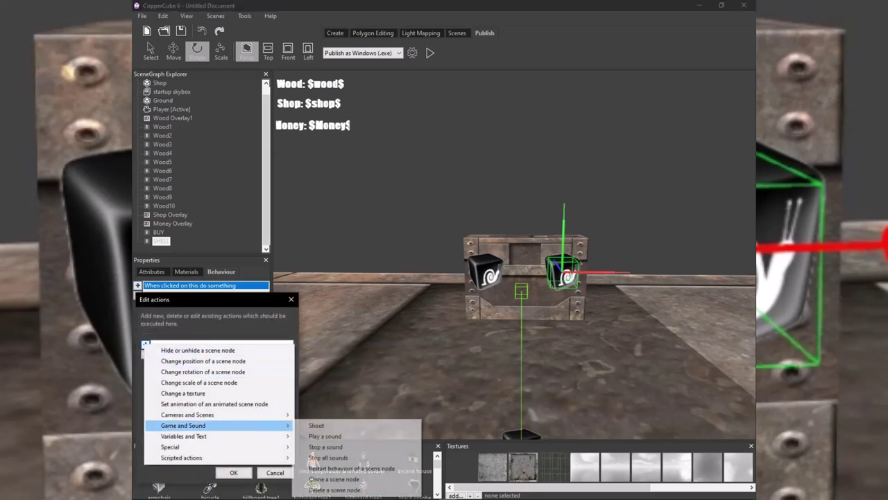
mouse_move(201, 436)
left_click(357, 458)
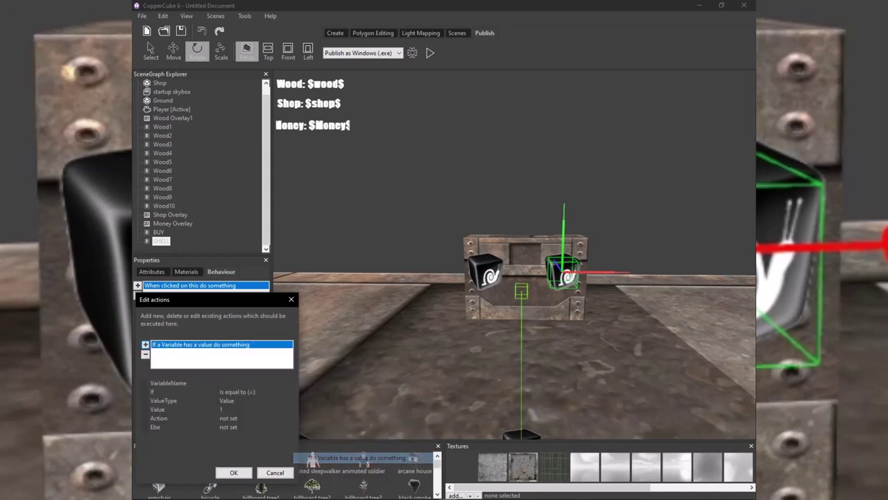
Set the condition's variable name to wood and its comparison value to 0.
left_click(255, 383)
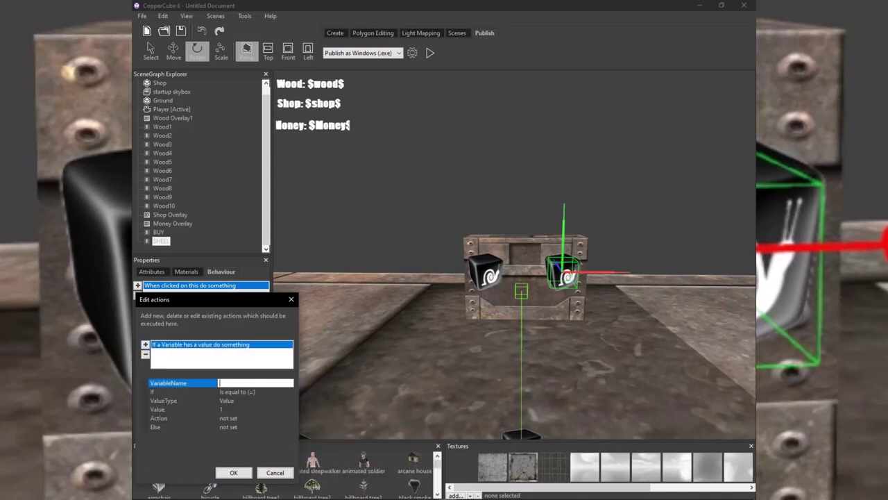
type("wod")
key("Left")
type("o")
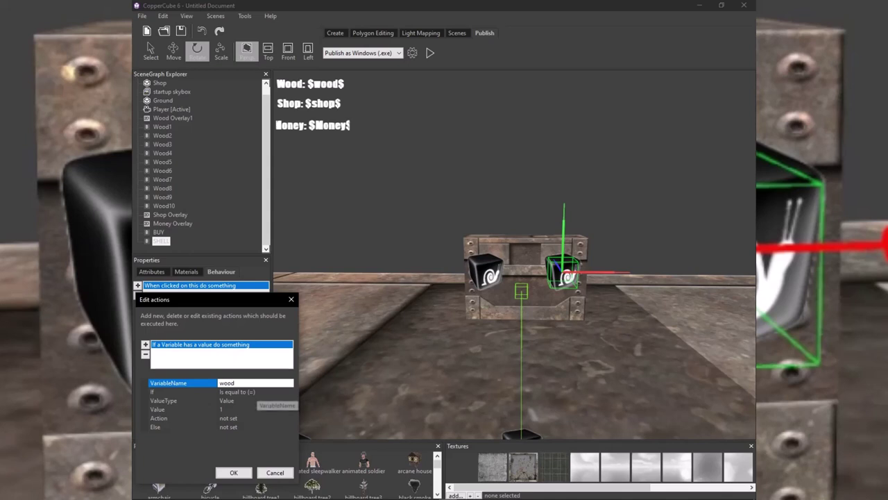
key("Return")
left_click(243, 409)
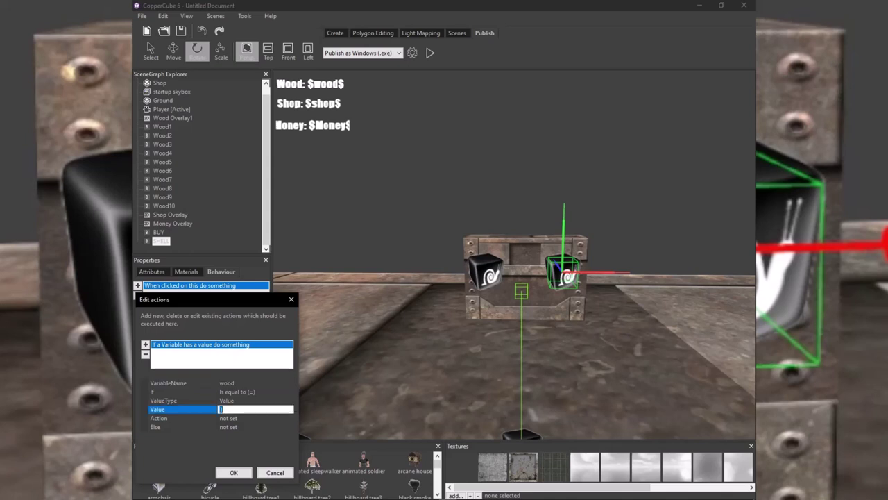
type("0")
key("Return")
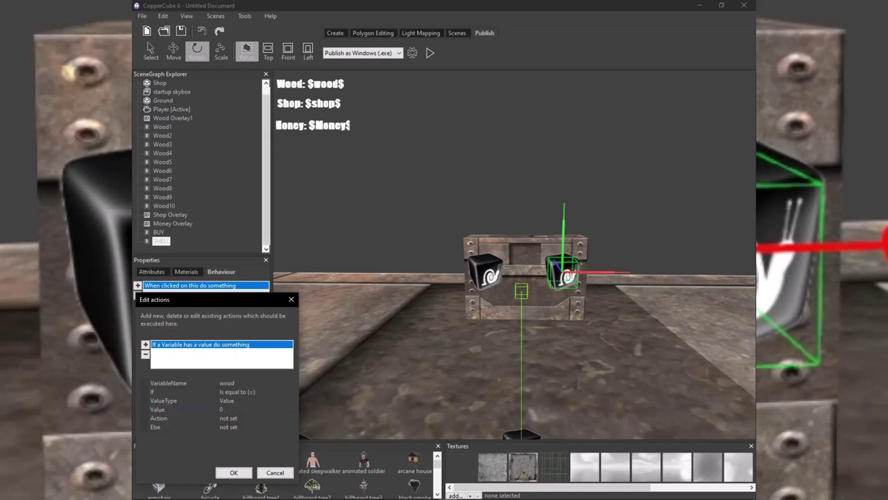
Inside the condition's action, add a "Set or Change a Variable" action for the variable wood.
left_click(245, 419)
left_click(289, 418)
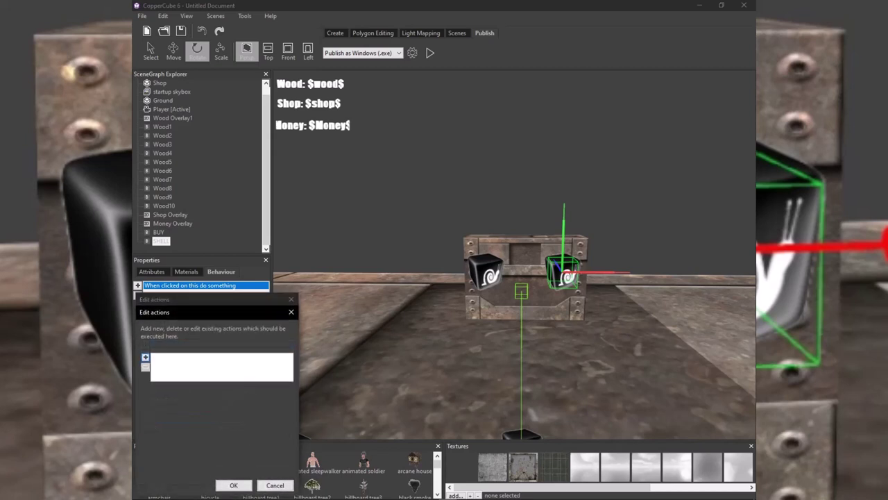
left_click(145, 357)
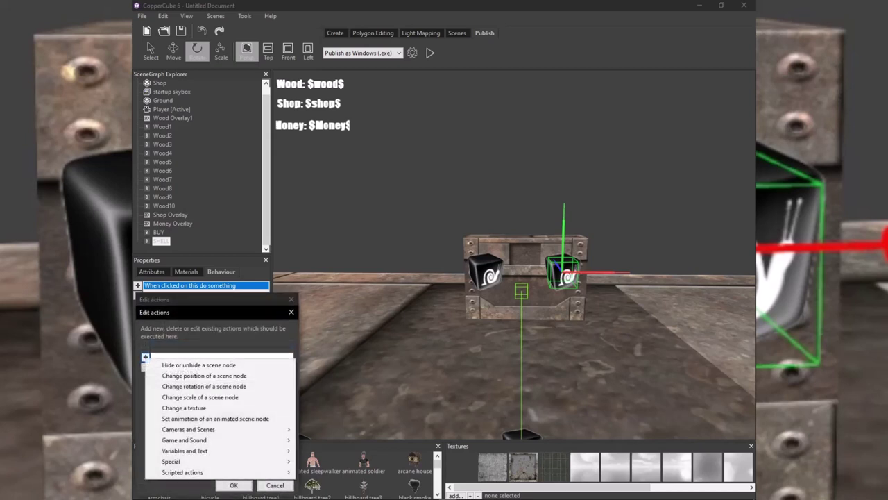
mouse_move(209, 450)
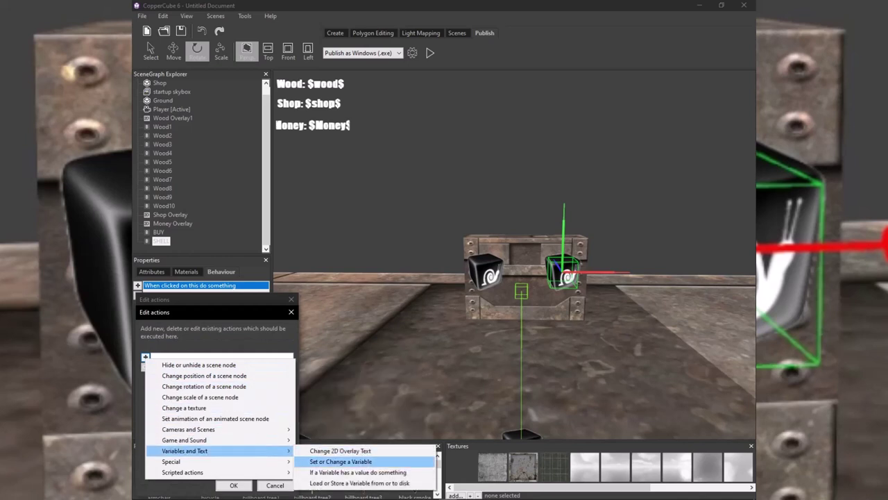
left_click(341, 461)
left_click(255, 396)
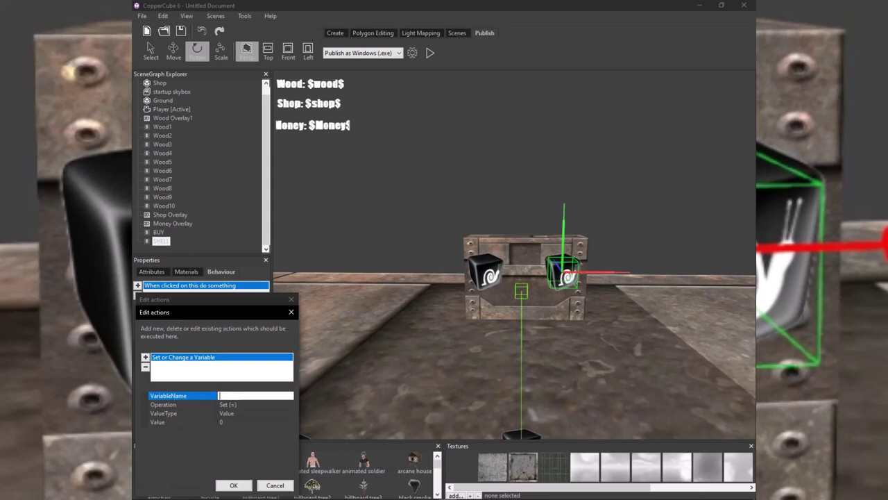
type("wood")
key("Return")
Make the wood action use the Substract (-) operation with a value of 1, and save it.
left_click(256, 404)
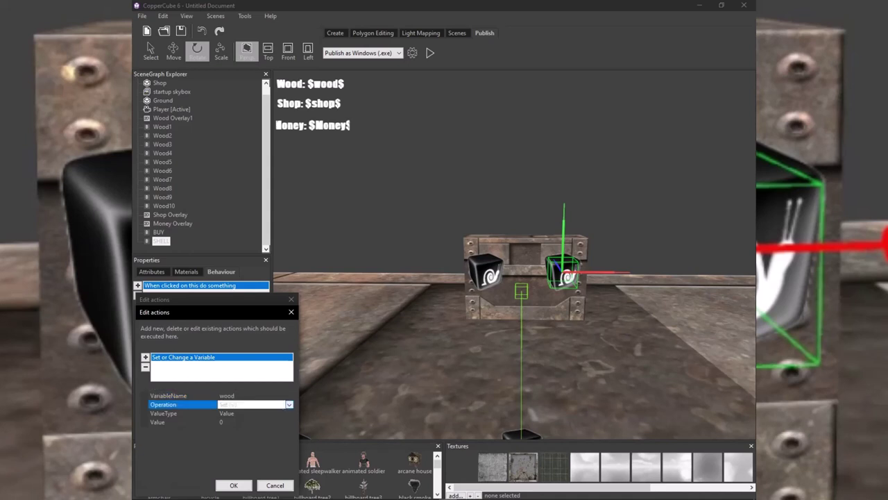
left_click(289, 405)
left_click(250, 430)
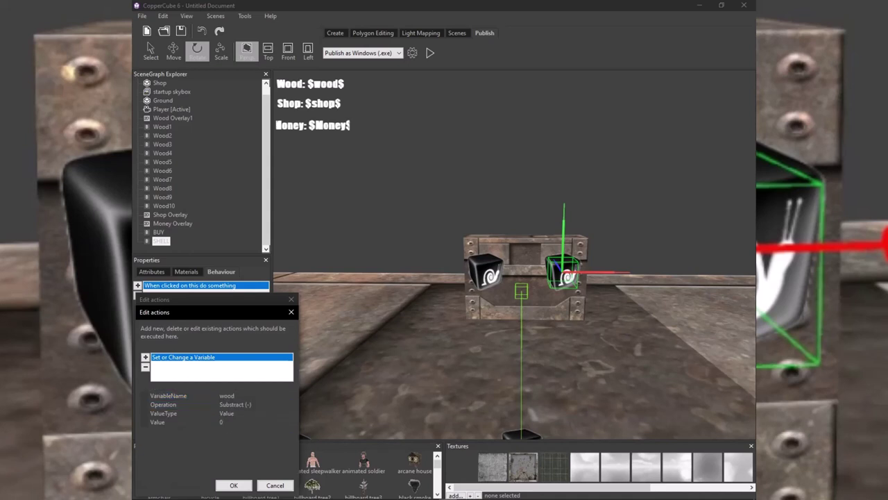
left_click(255, 422)
type("1")
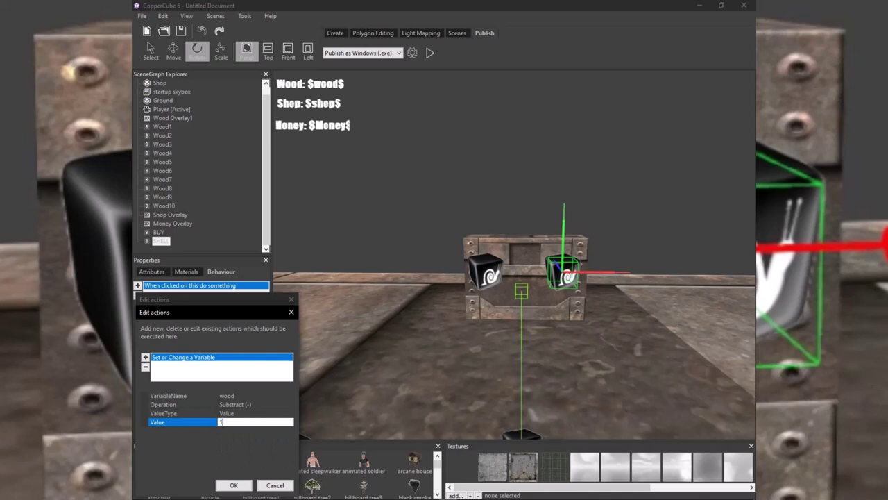
left_click(233, 485)
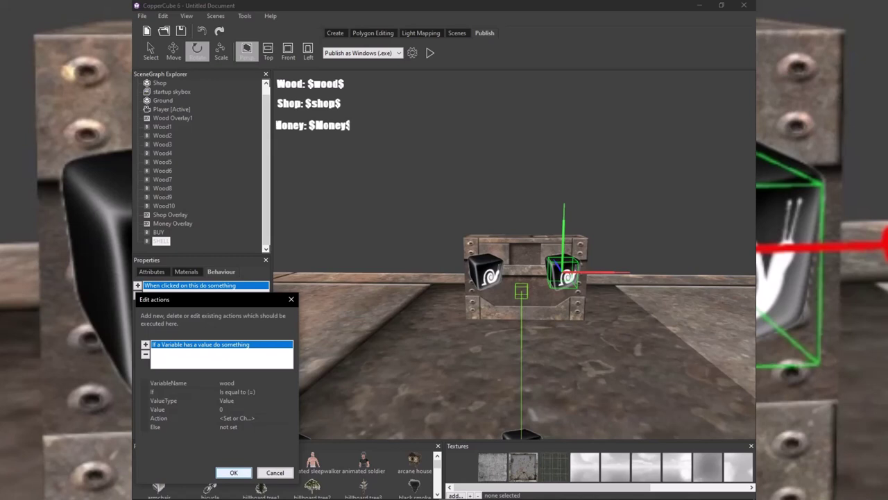
Add a second "Set or Change a Variable" action under the wood condition, for the variable shop.
left_click(237, 419)
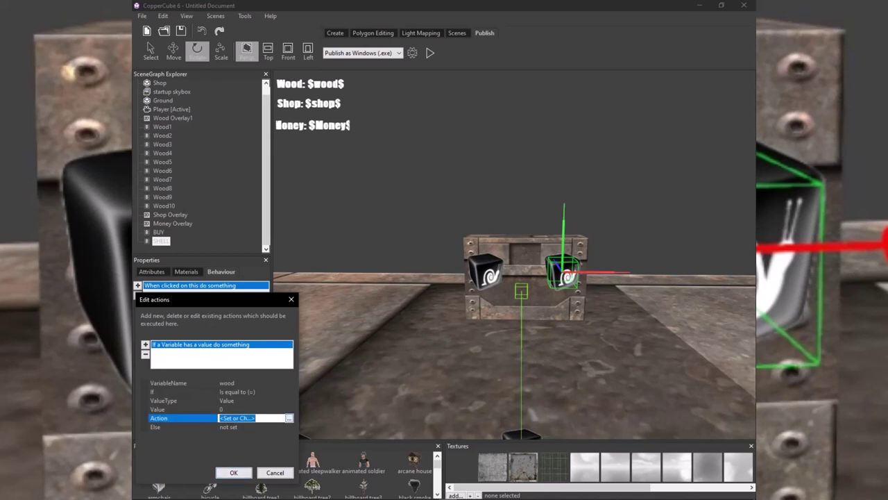
left_click(288, 418)
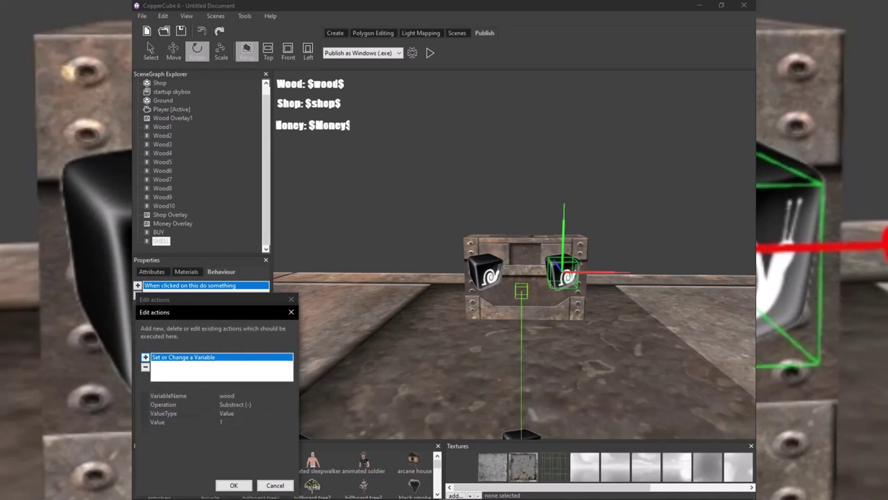
left_click(145, 356)
mouse_move(184, 449)
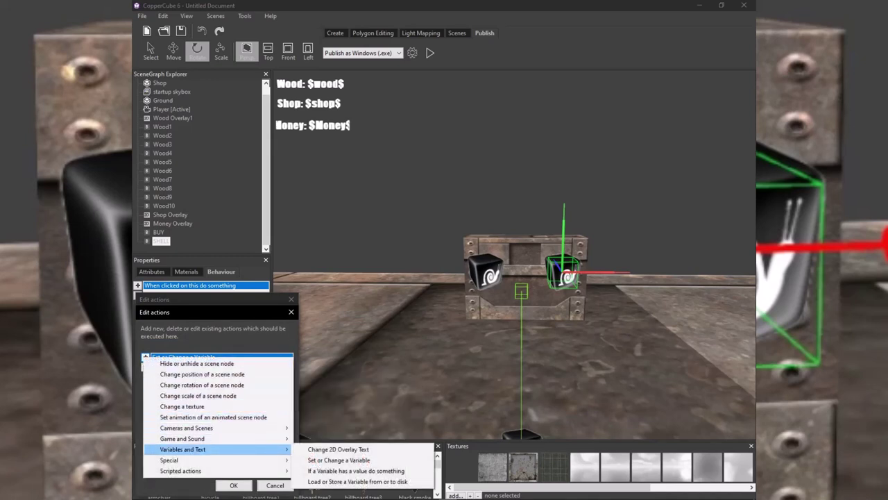
left_click(339, 459)
left_click(254, 395)
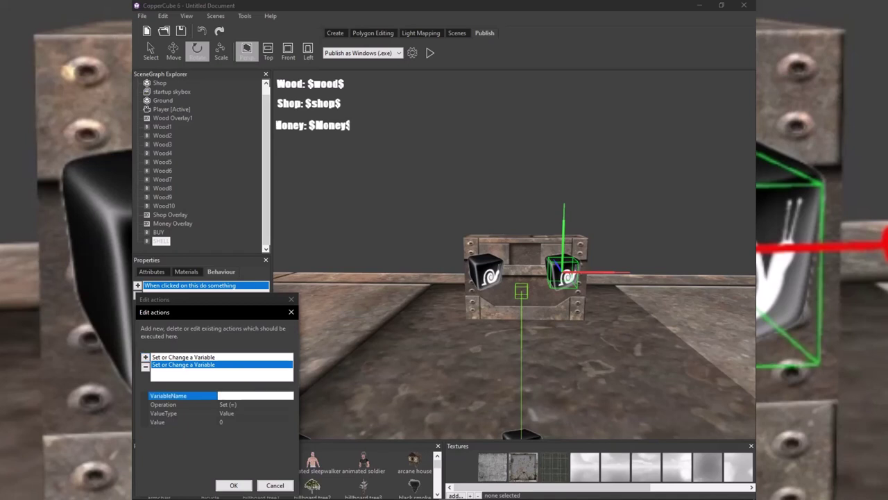
type("shop")
Make the shop action use the Add (+) operation with a value of 1, and save the nested actions.
left_click(248, 404)
left_click(249, 405)
left_click(289, 405)
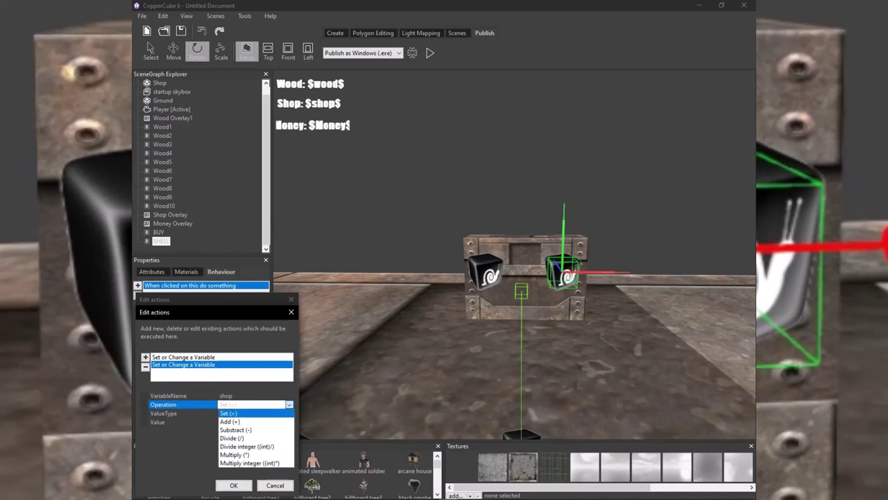
left_click(240, 421)
left_click(239, 422)
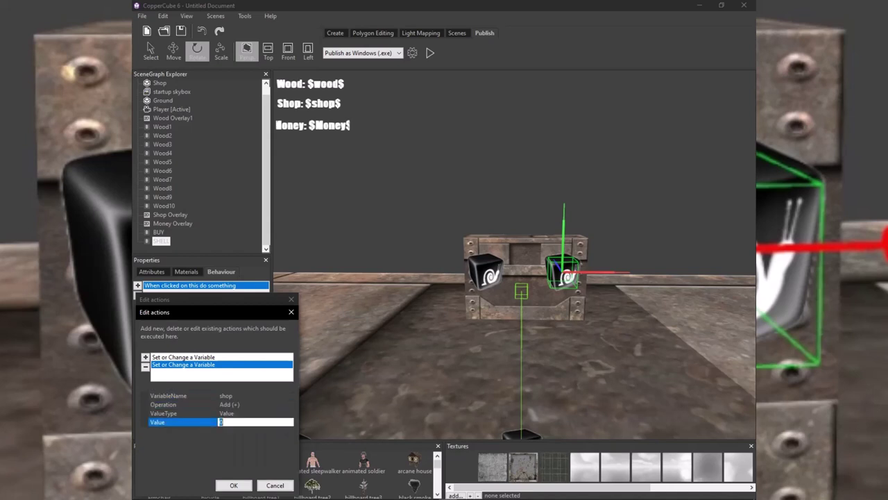
type("1")
left_click(233, 485)
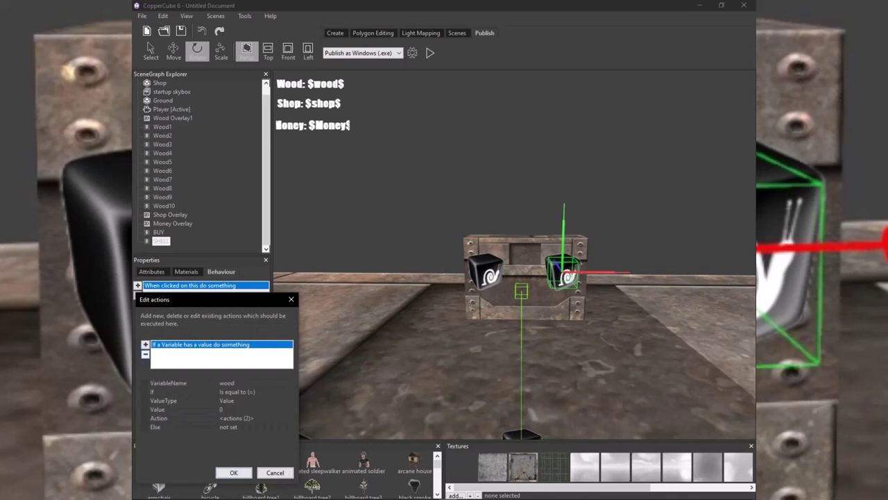
Add a third "Set or Change a Variable" action under the wood condition, for the variable money.
left_click(236, 419)
left_click(289, 418)
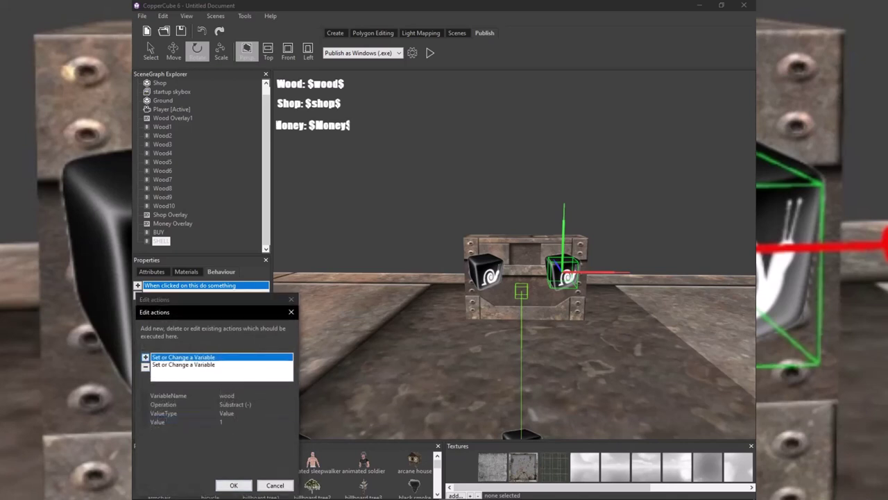
left_click(145, 357)
mouse_move(183, 439)
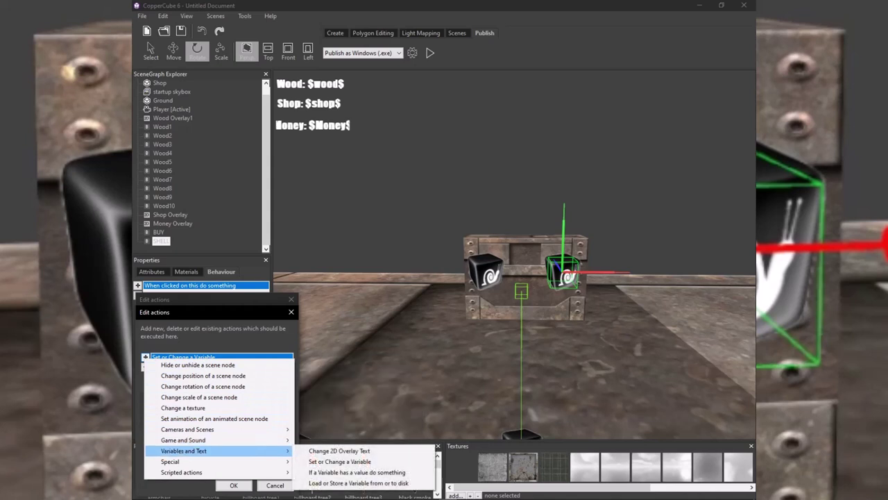
left_click(333, 461)
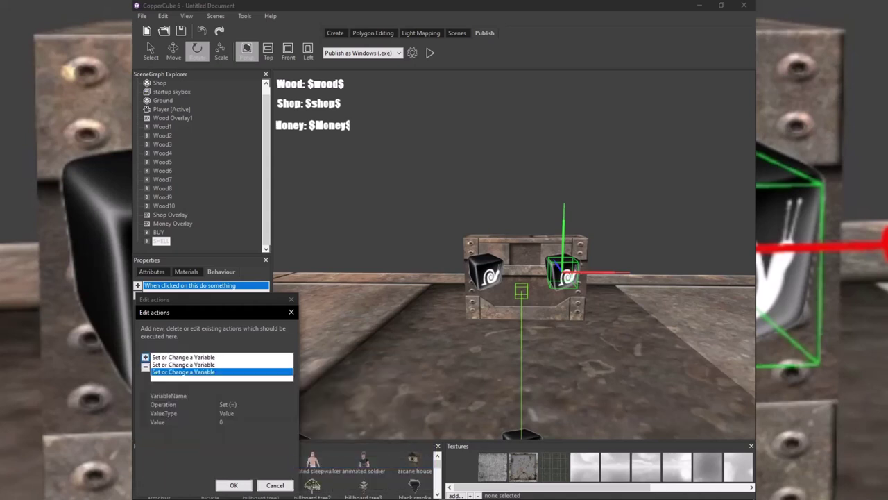
left_click(236, 396)
type("m")
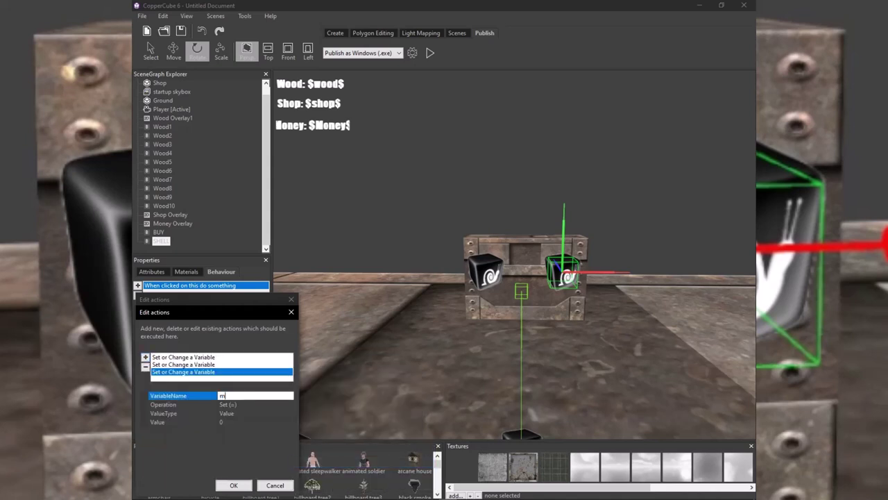
type("oney")
key("Return")
Make the money action use the Add (+) operation with a value of 10, and save all the nested actions.
left_click(236, 405)
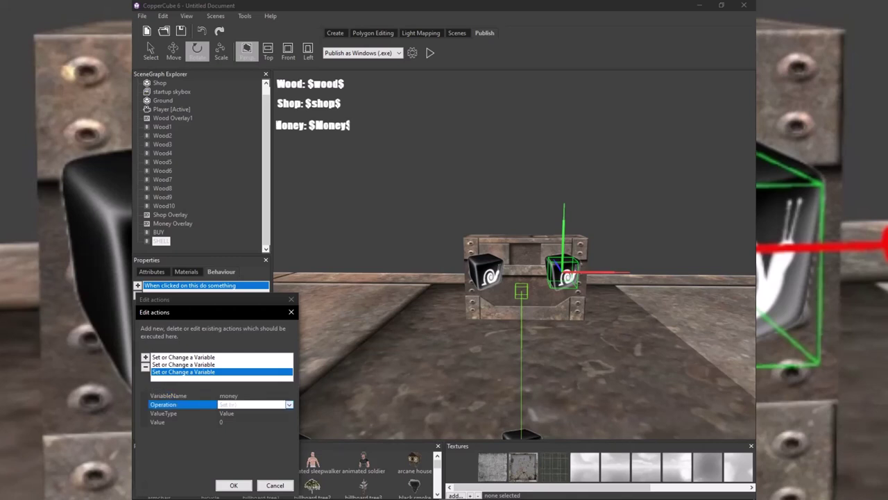
left_click(289, 405)
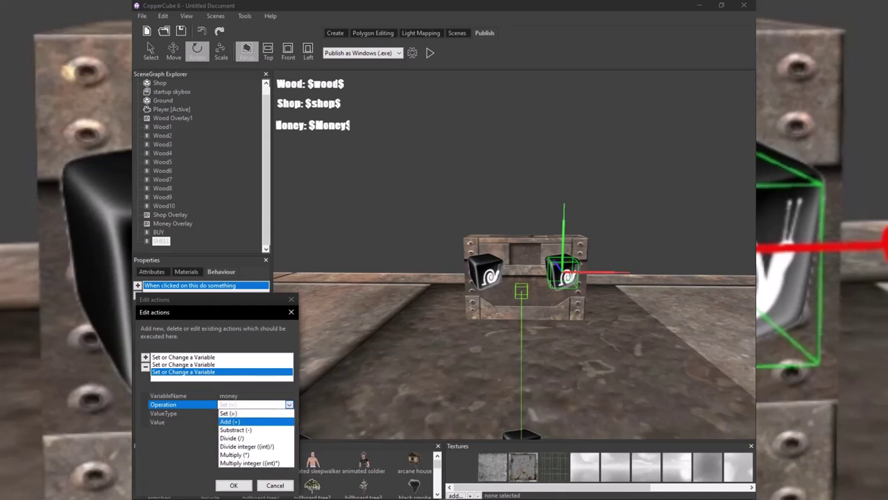
left_click(231, 422)
left_click(236, 422)
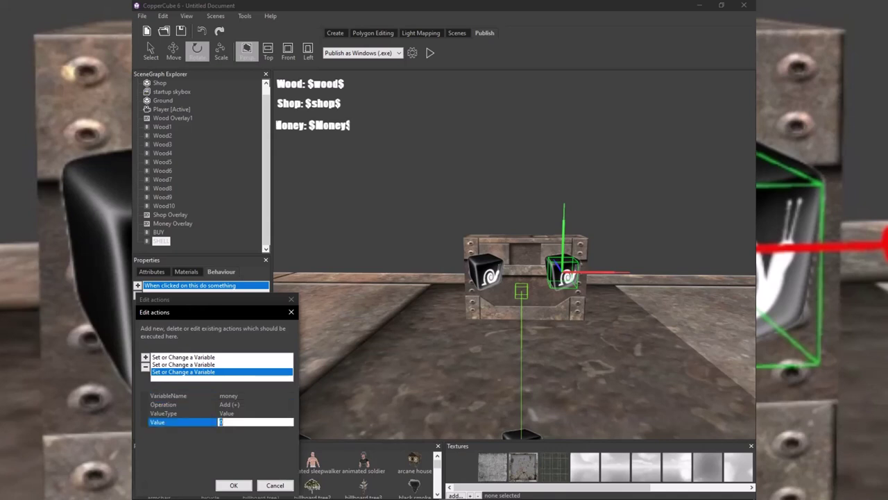
type("10")
left_click(234, 485)
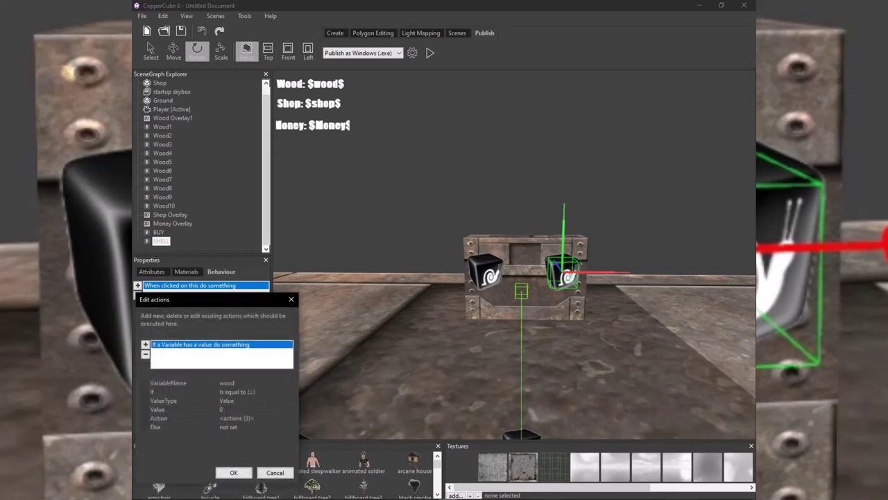
left_click(234, 473)
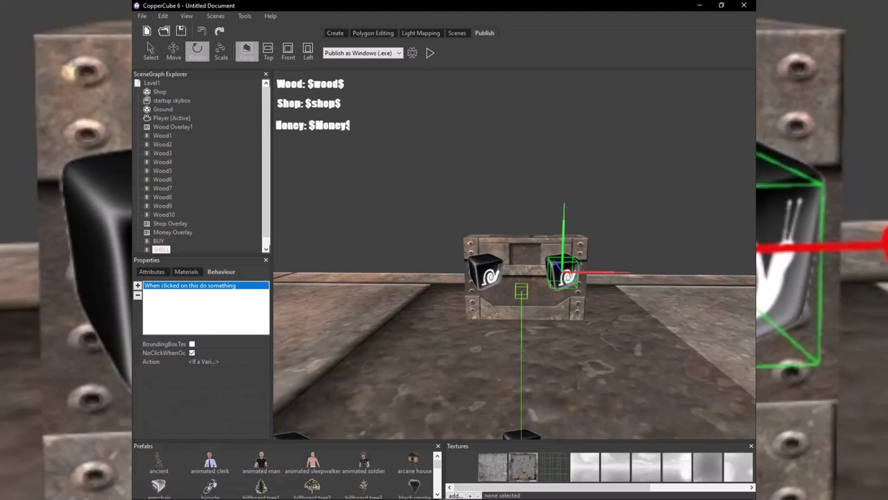
Test-run the game and walk around the ground collecting the wood cubes.
left_click(431, 53)
key("w")
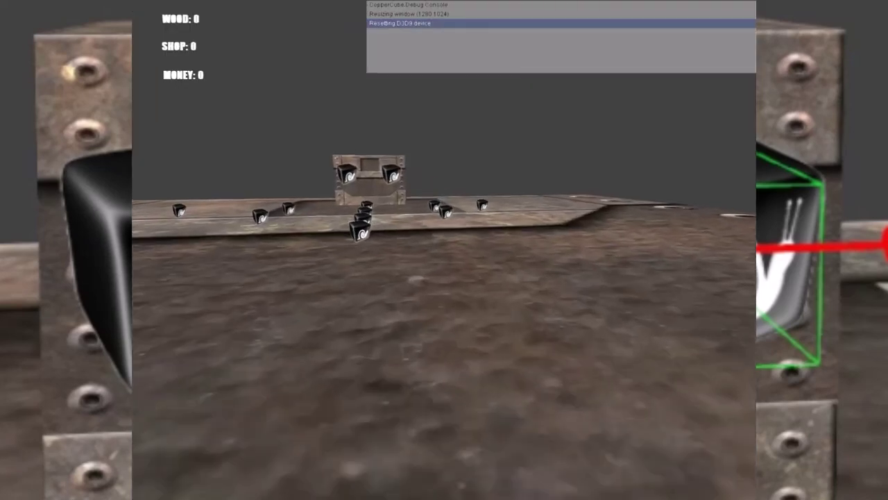
key("w")
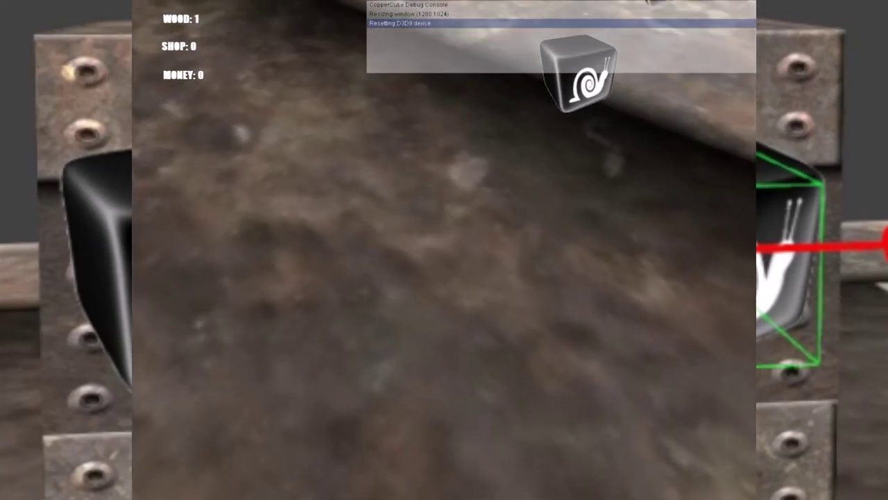
key("w")
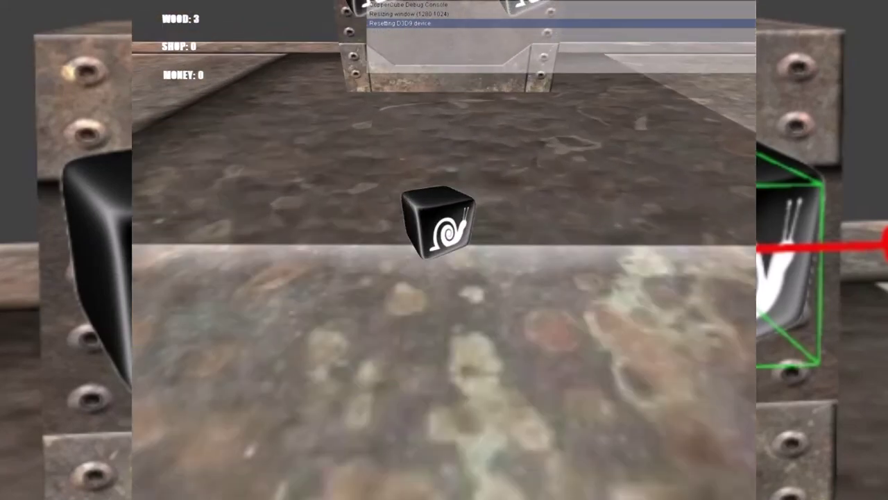
left_click(444, 250)
left_click(444, 250)
key("w")
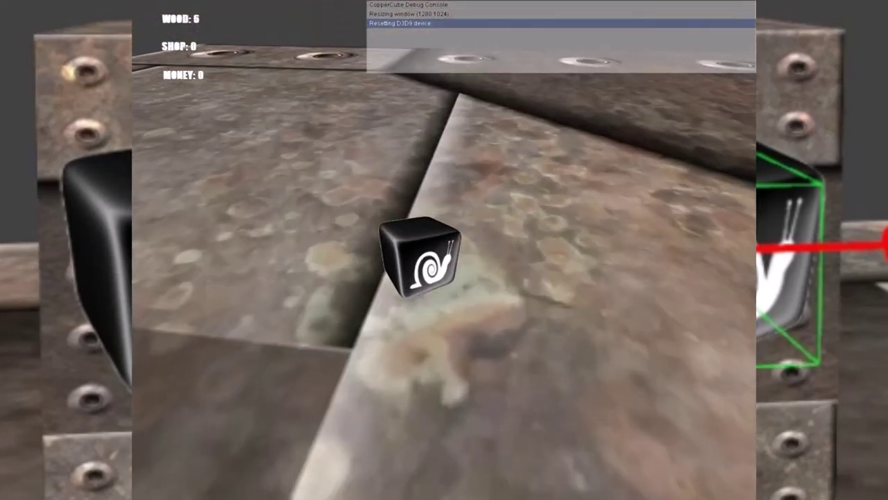
left_click(444, 250)
key("w")
left_click(444, 250)
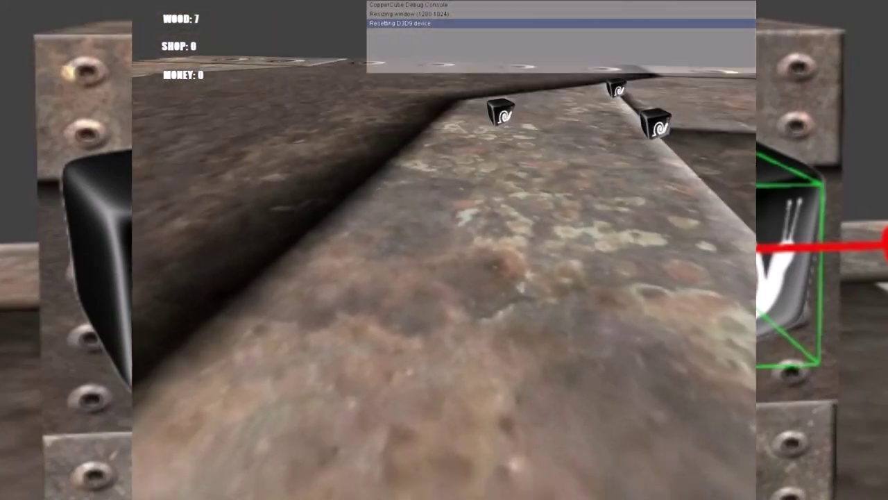
key("w")
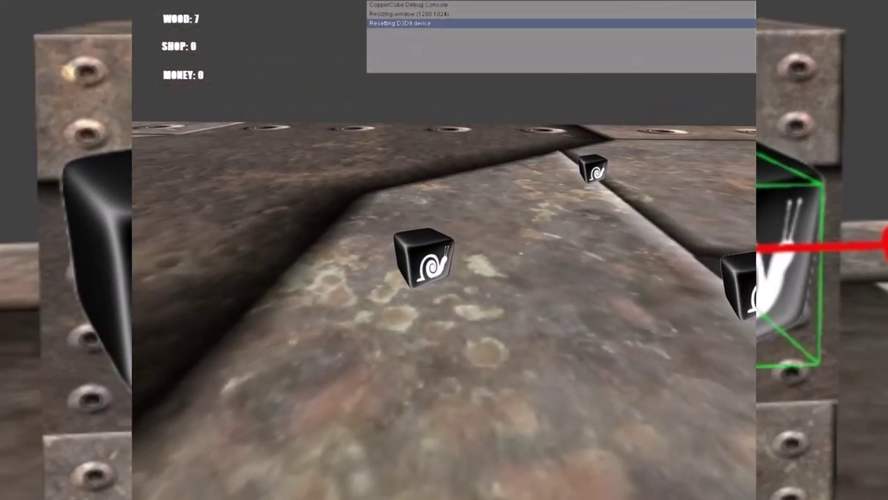
key("w")
left_click(444, 250)
left_click(444, 249)
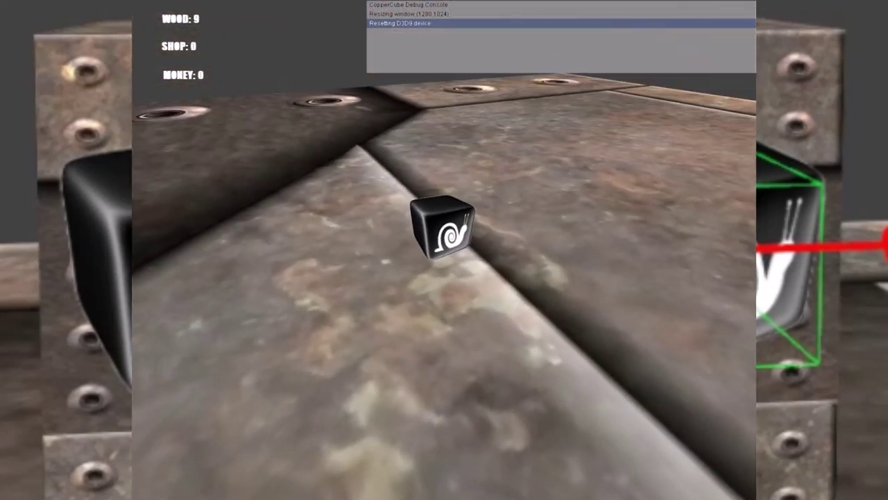
left_click(444, 250)
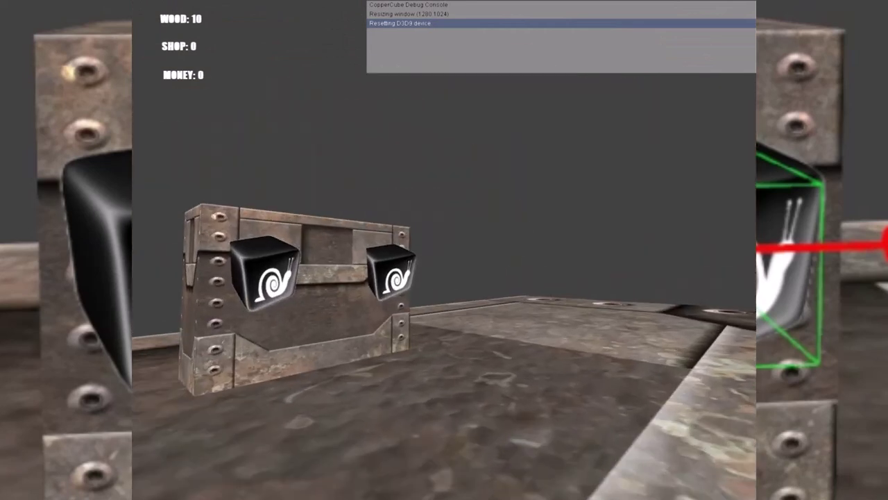
Walk up to the shop's cubes with the collected wood to test selling, and quit the test game.
key("w")
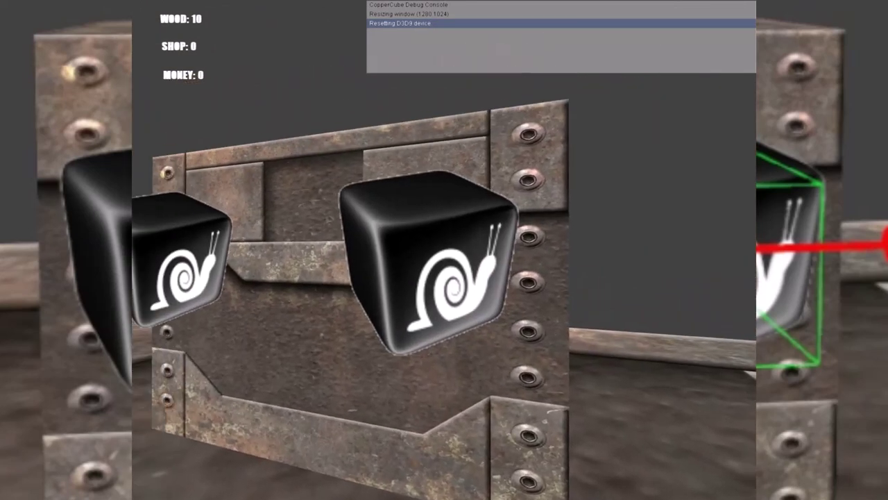
key("w")
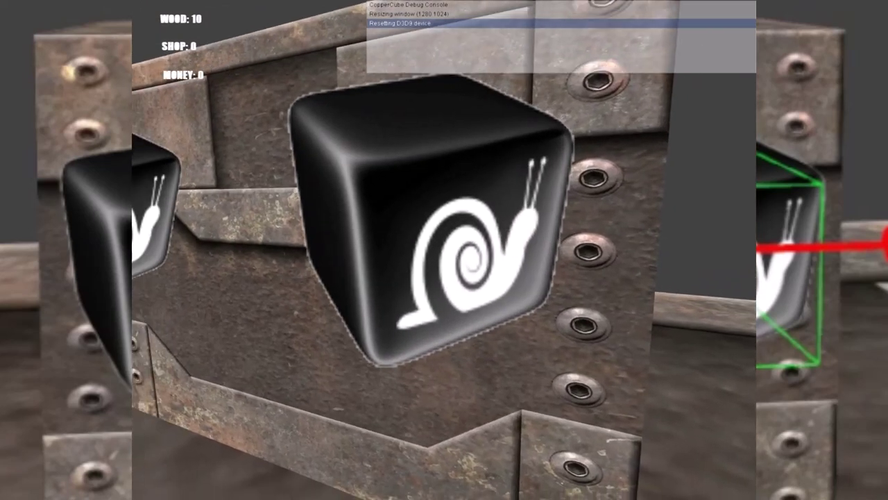
key("w")
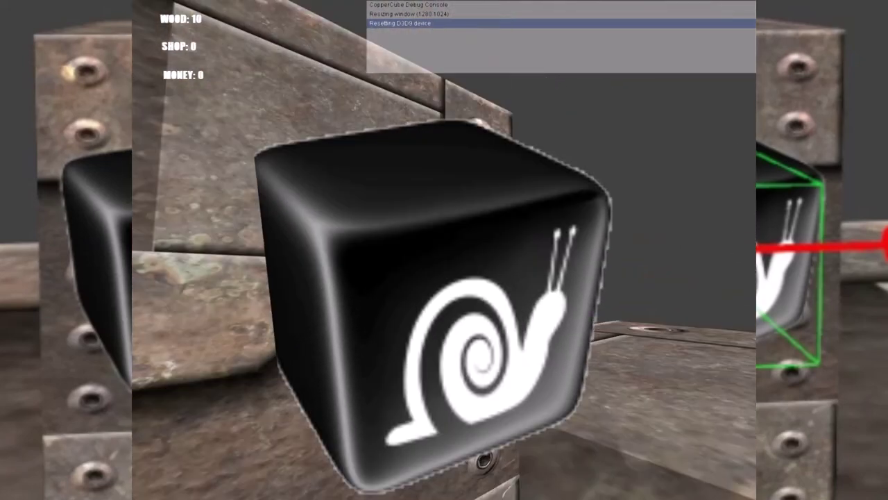
key("s")
key("w")
key("d")
key("s")
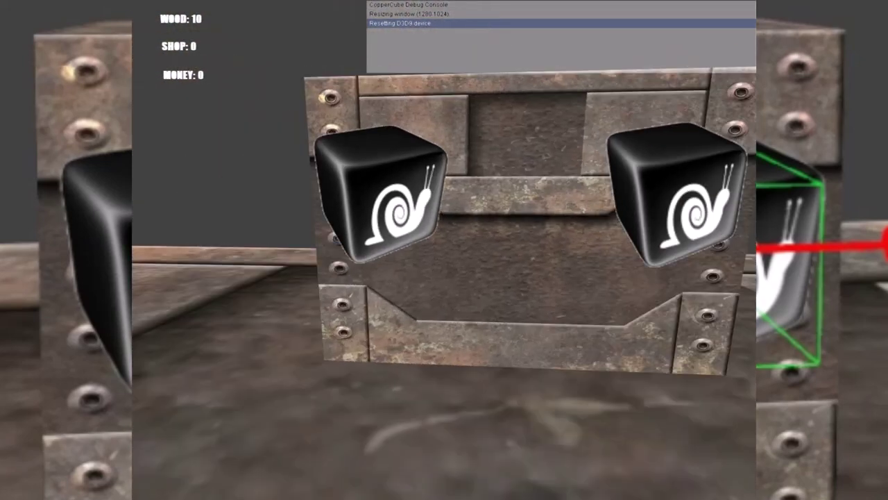
key("w")
key("s")
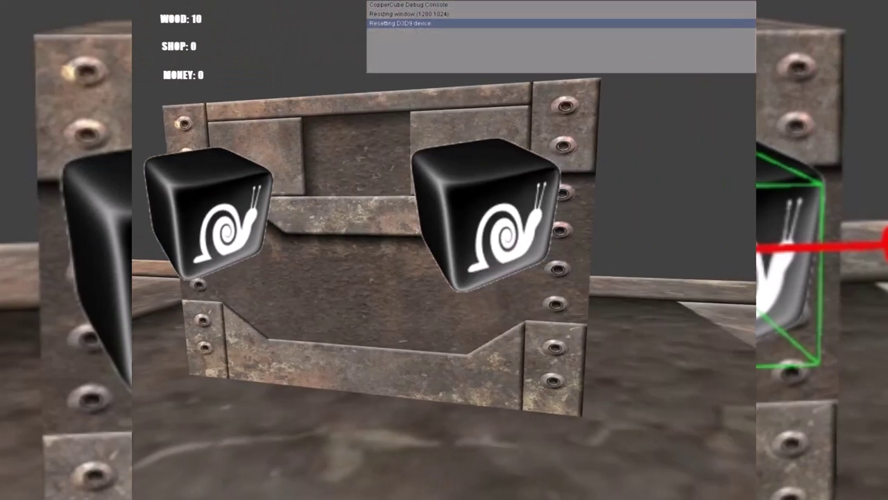
key("w")
key("Escape")
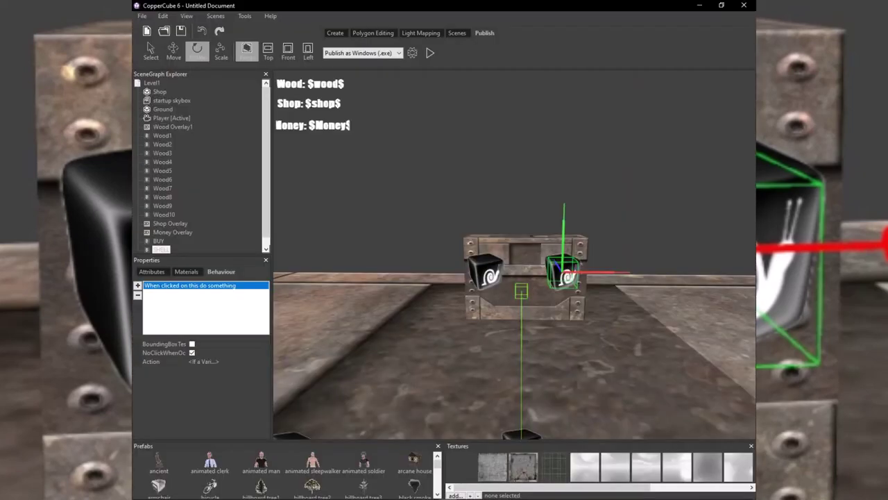
Review the wood, shop and money variable actions nested under the selling cube's wood condition, and close the action editors.
left_click(204, 361)
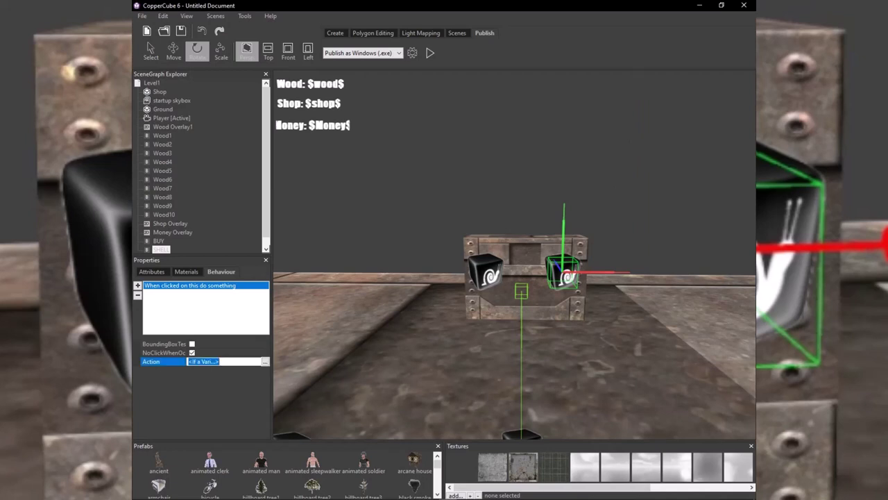
left_click(266, 361)
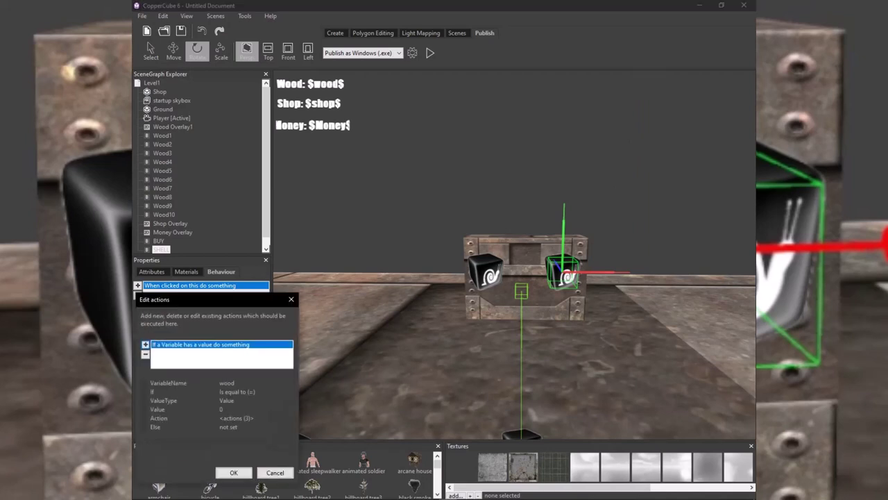
left_click(240, 418)
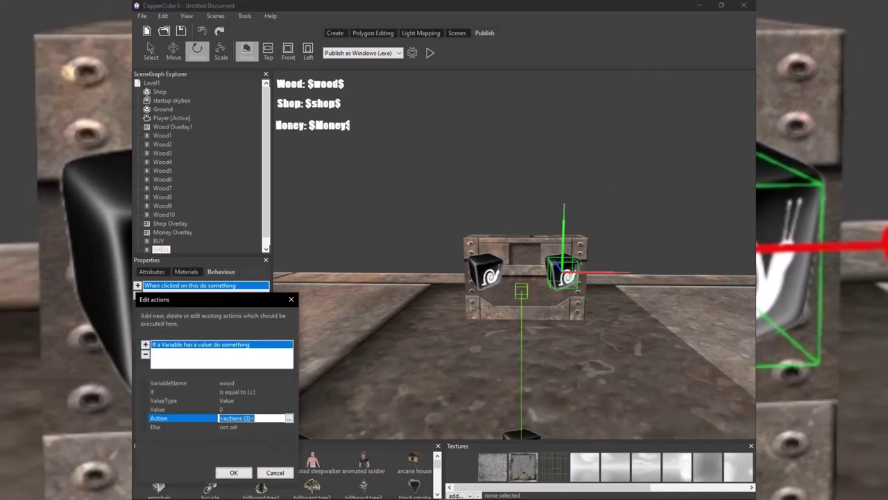
left_click(289, 417)
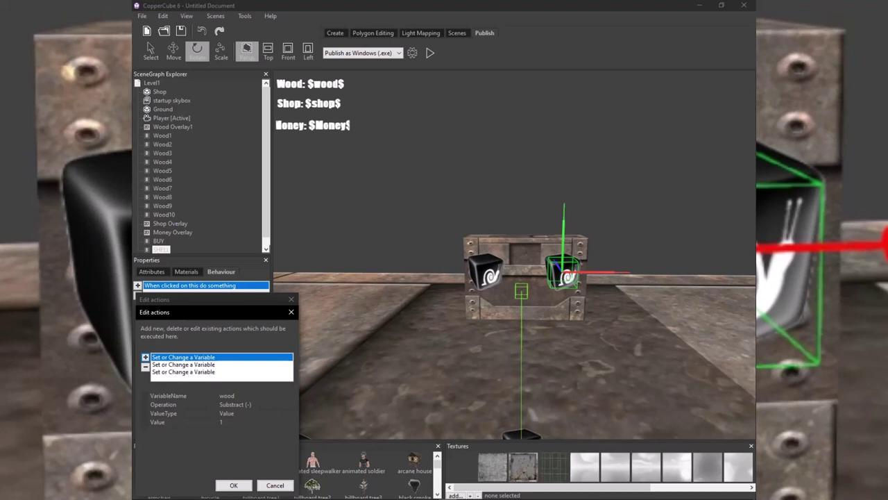
left_click(184, 364)
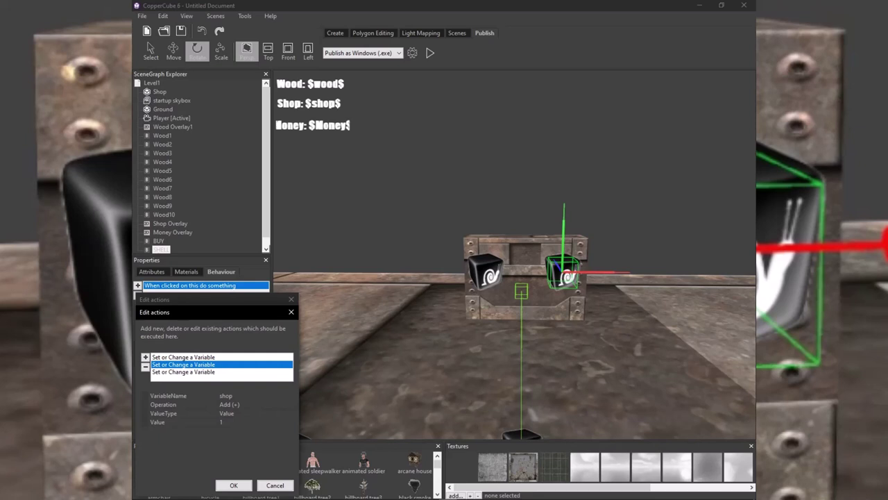
left_click(184, 372)
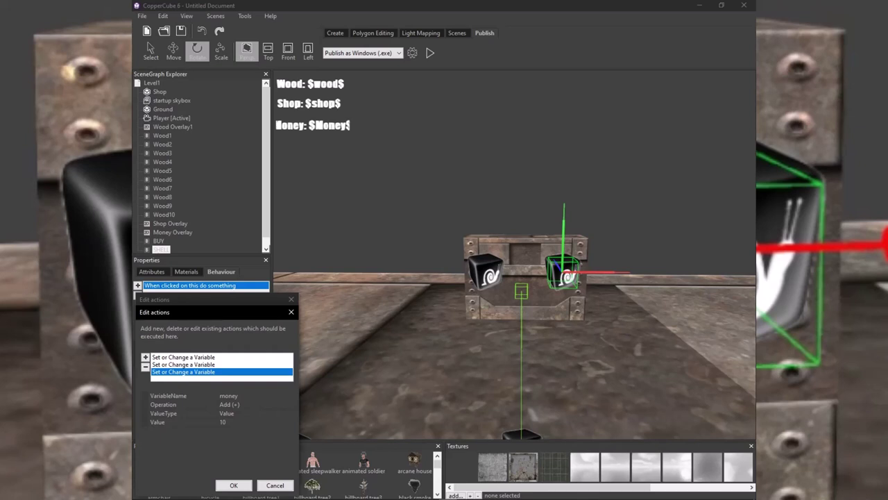
left_click(184, 364)
left_click(184, 357)
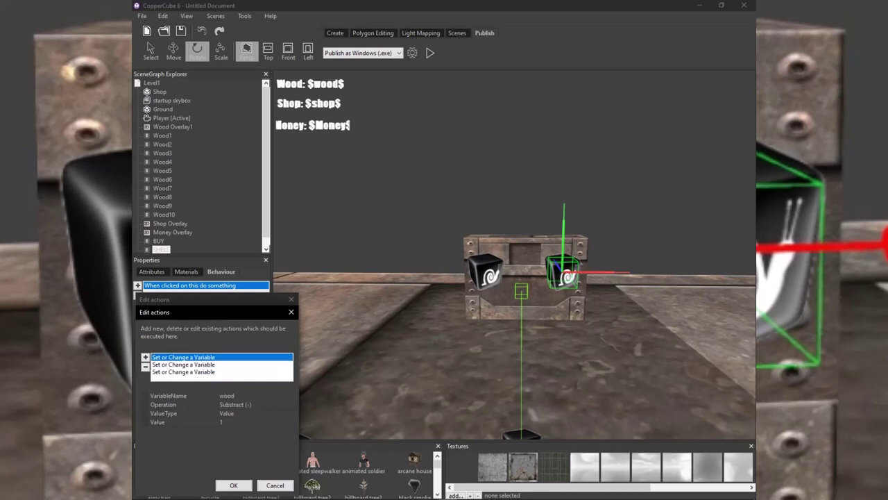
left_click(234, 485)
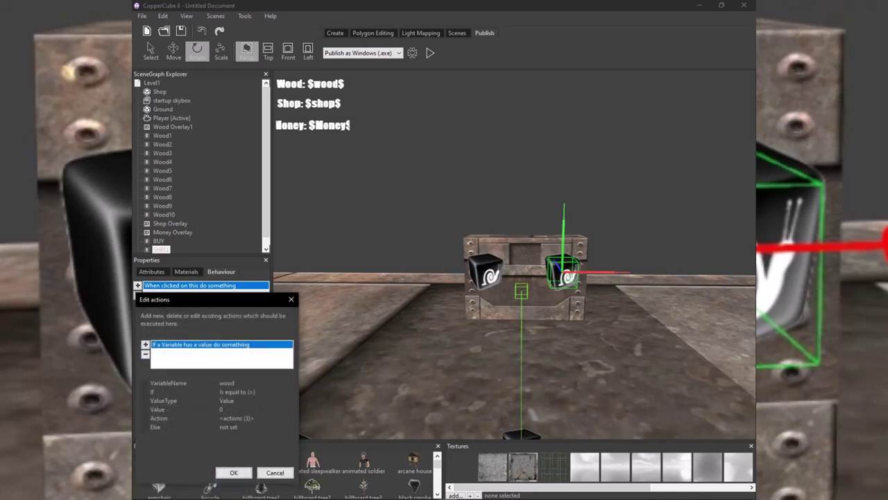
left_click(234, 472)
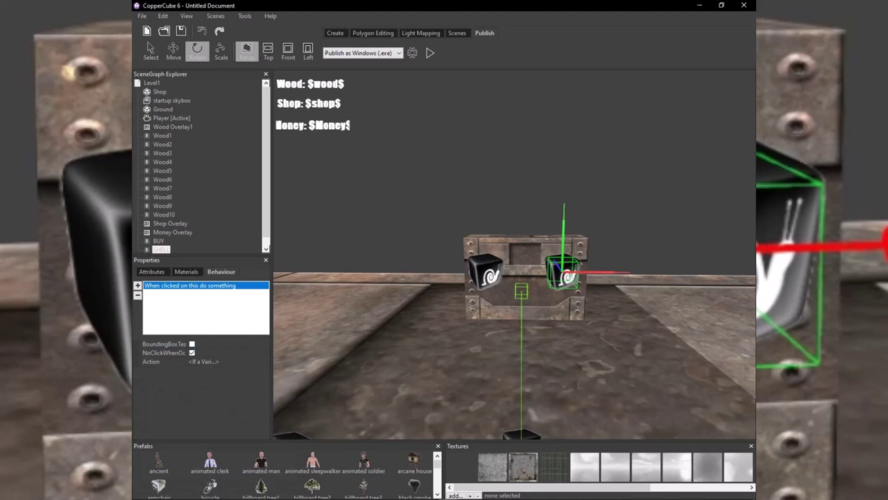
Change the wood condition in the selling cube's click action to "Is bigger than (>)".
left_click(204, 362)
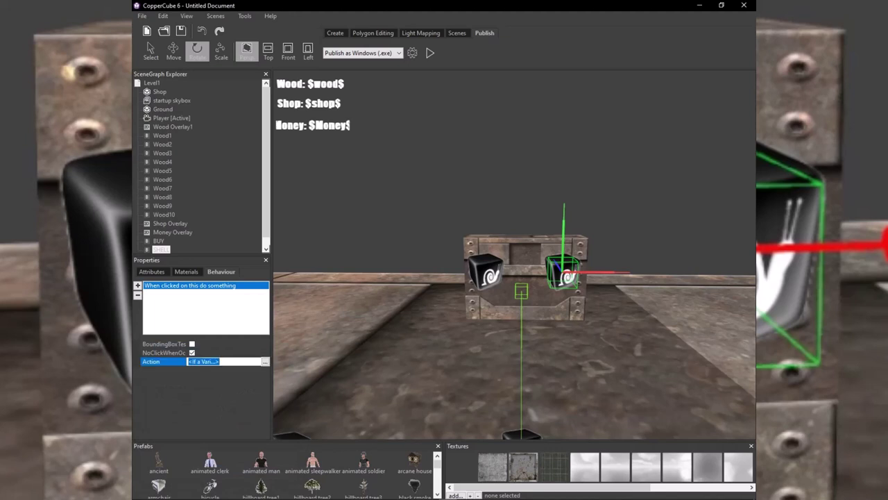
left_click(264, 361)
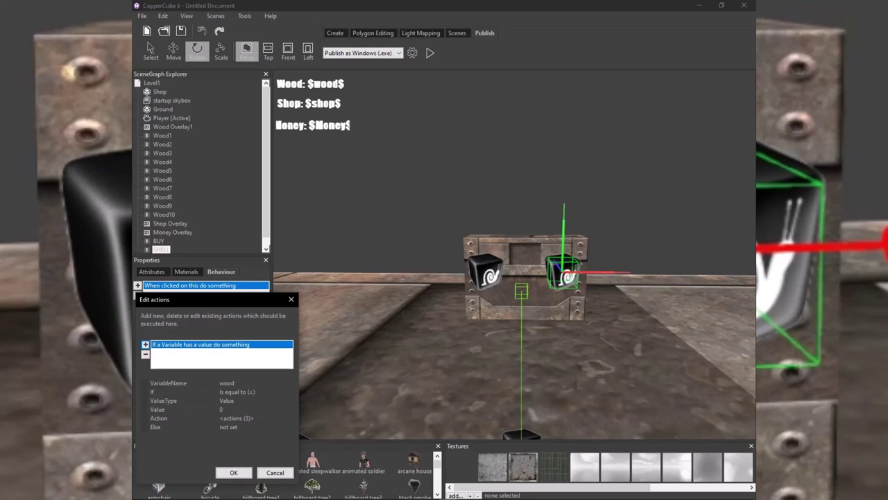
left_click(227, 383)
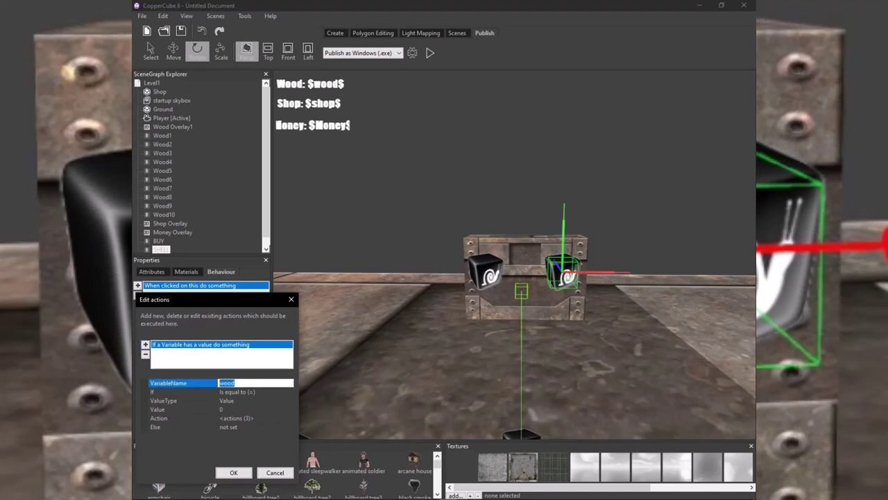
left_click(238, 392)
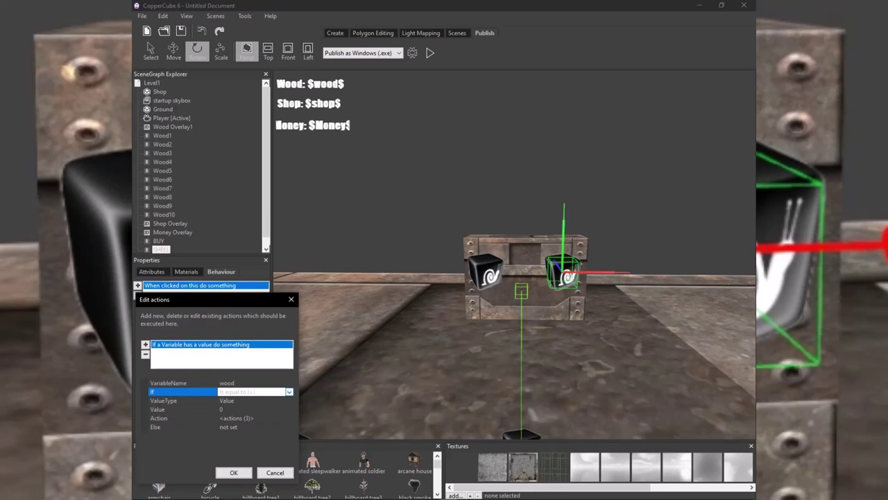
left_click(290, 392)
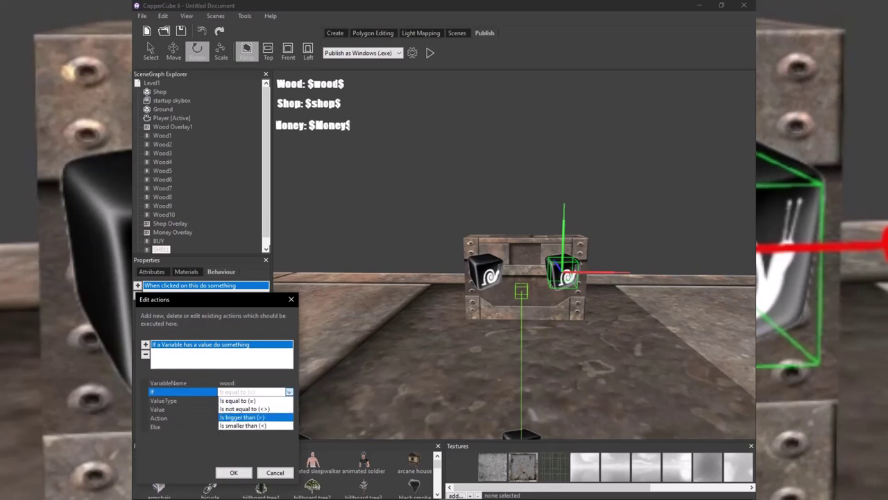
left_click(238, 400)
left_click(290, 392)
left_click(290, 392)
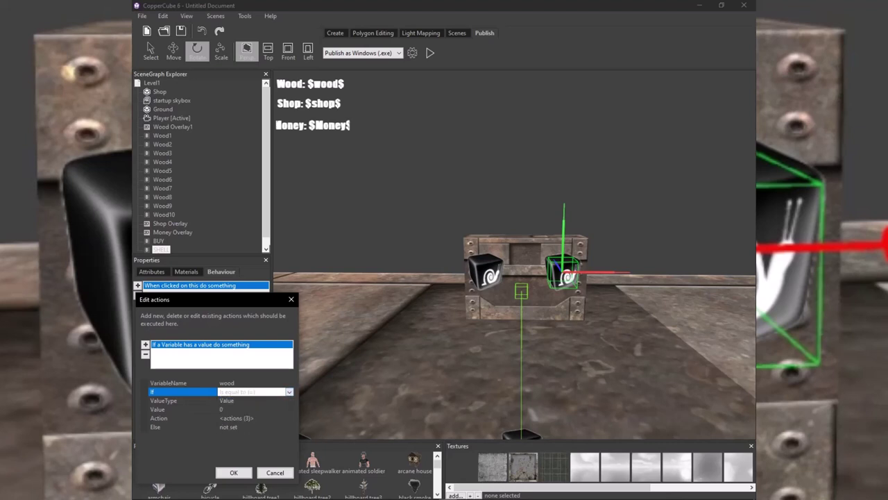
left_click(289, 392)
left_click(289, 392)
left_click(289, 392)
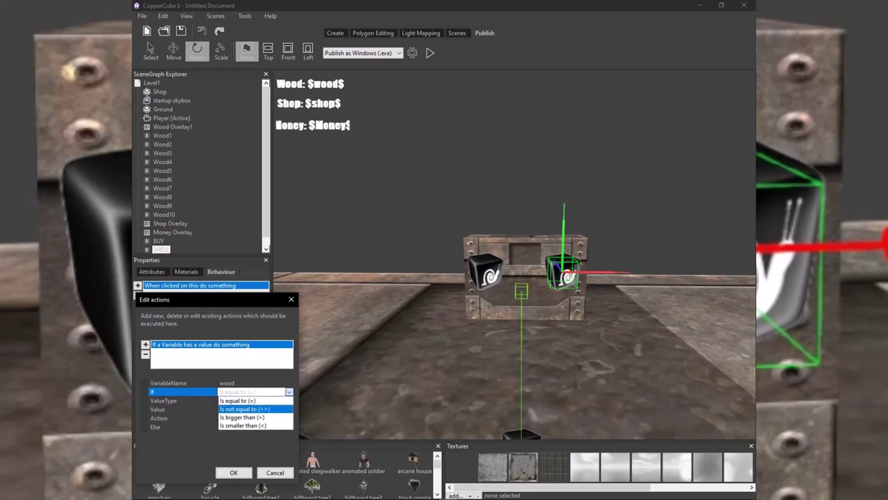
left_click(243, 417)
Check the wood condition's value and nested variable actions, and save the selling cube's click action.
left_click(239, 410)
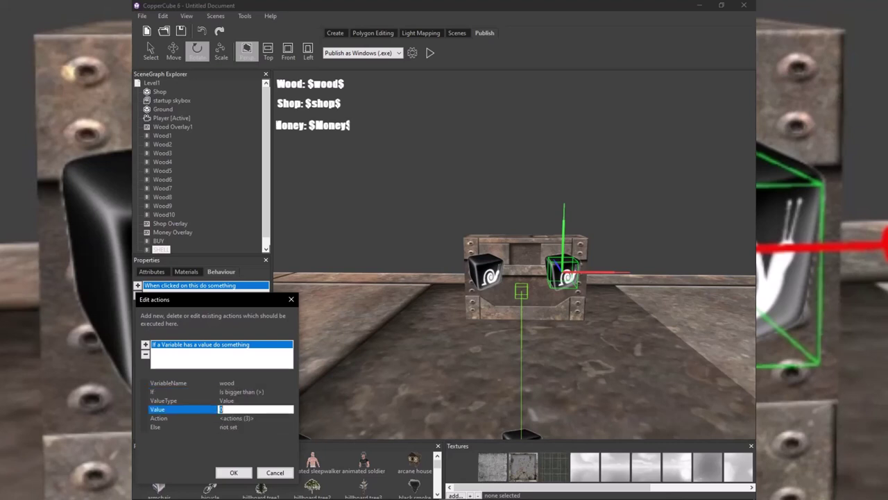
left_click(239, 418)
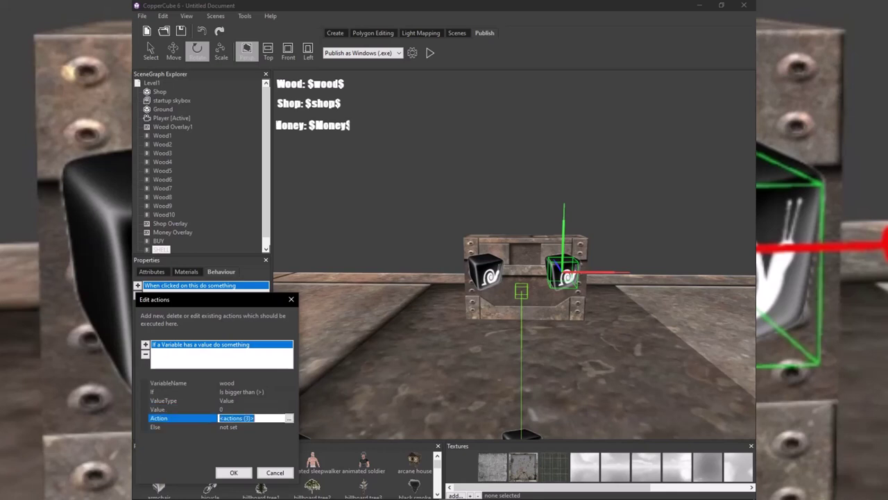
left_click(288, 418)
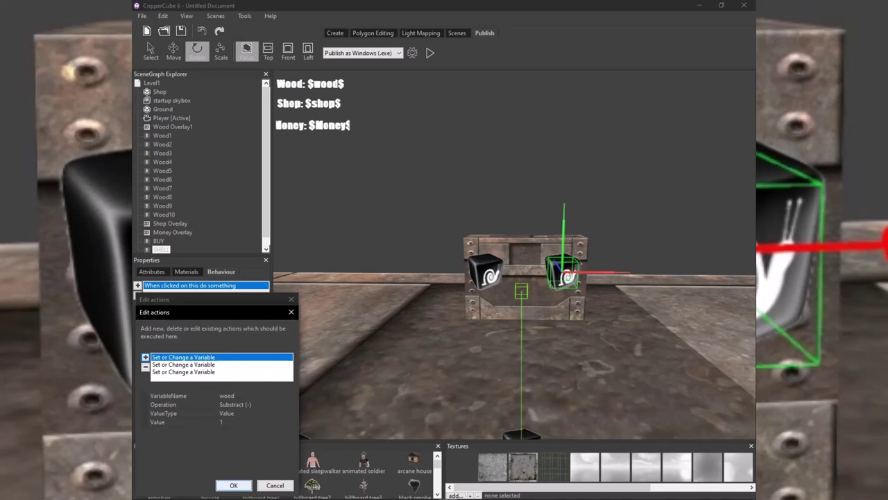
left_click(233, 485)
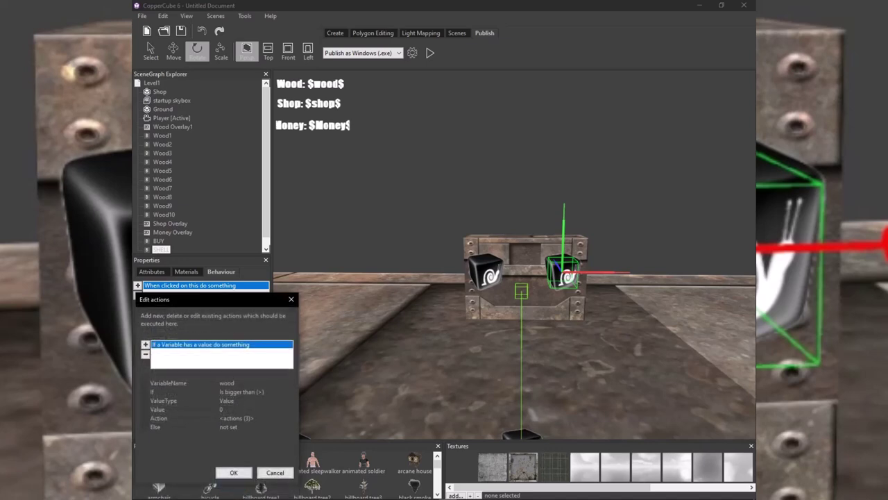
left_click(234, 472)
Test-run the game, walk up to the shop's selling cube without any wood, and back away from it.
left_click(430, 53)
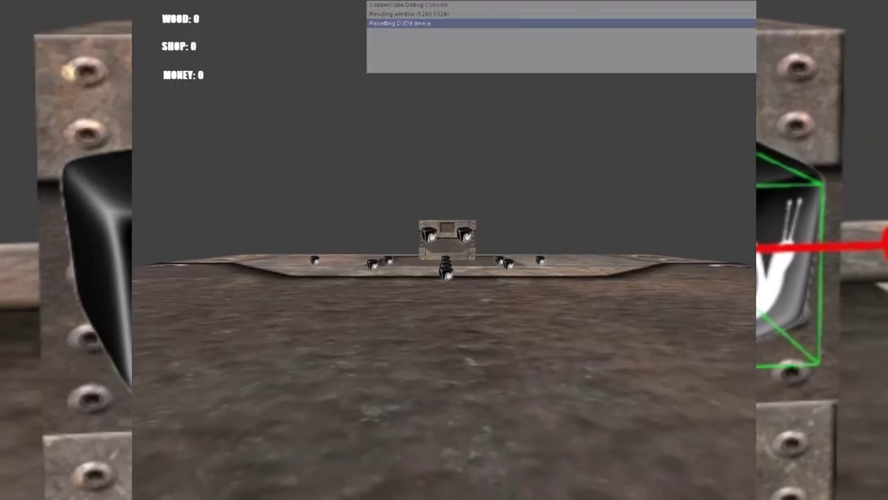
key("w")
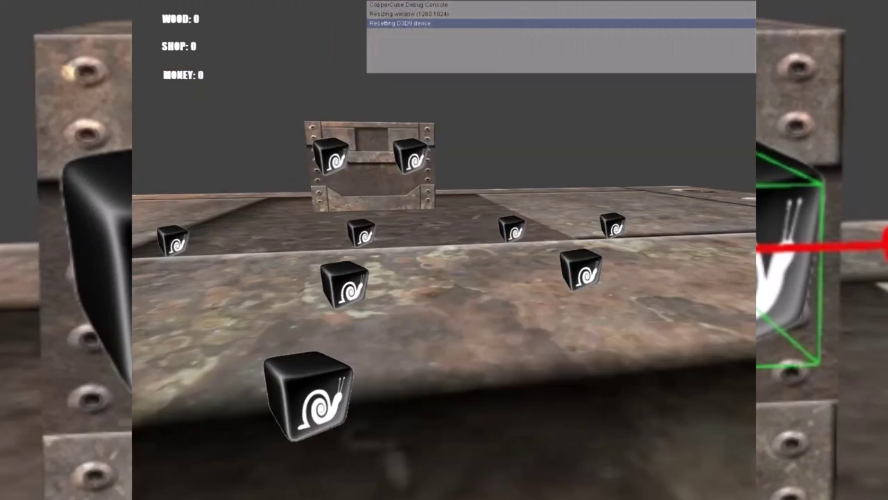
key("w")
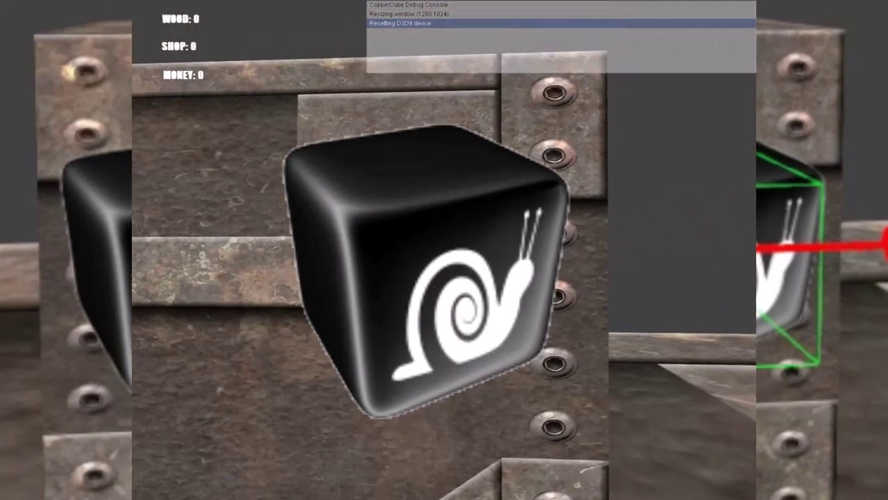
key("s")
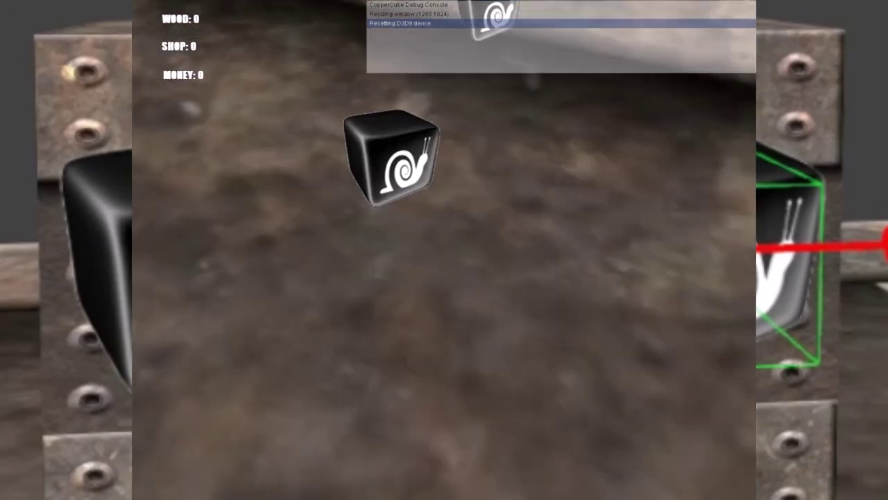
key("s")
Collect the nearest wood cubes in the test game and sell them at the shop's selling cube.
key("w")
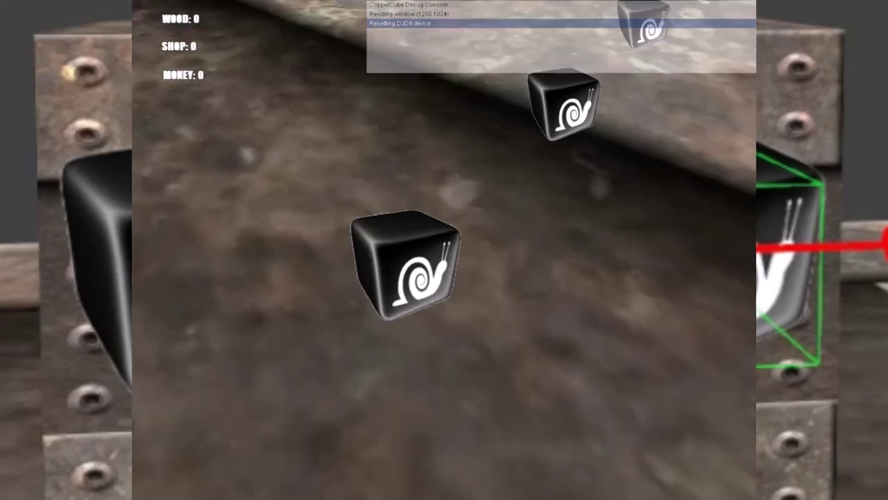
key("w")
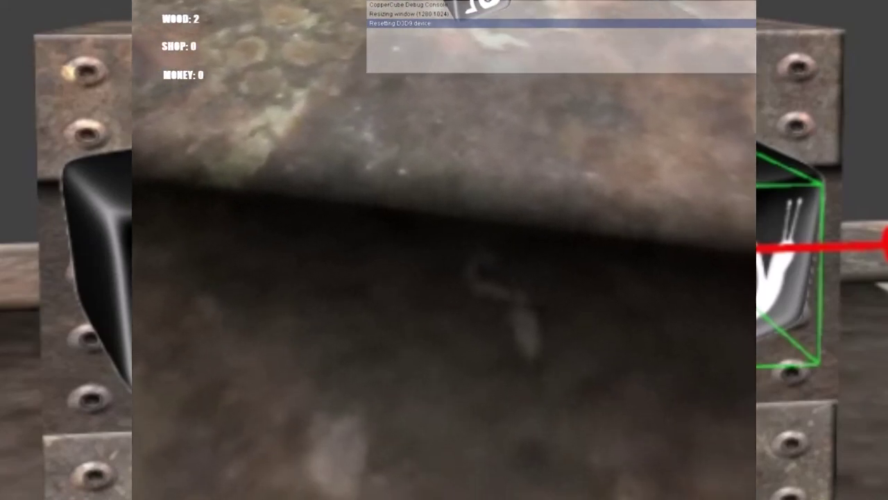
key("w")
left_click(444, 250)
left_click(444, 249)
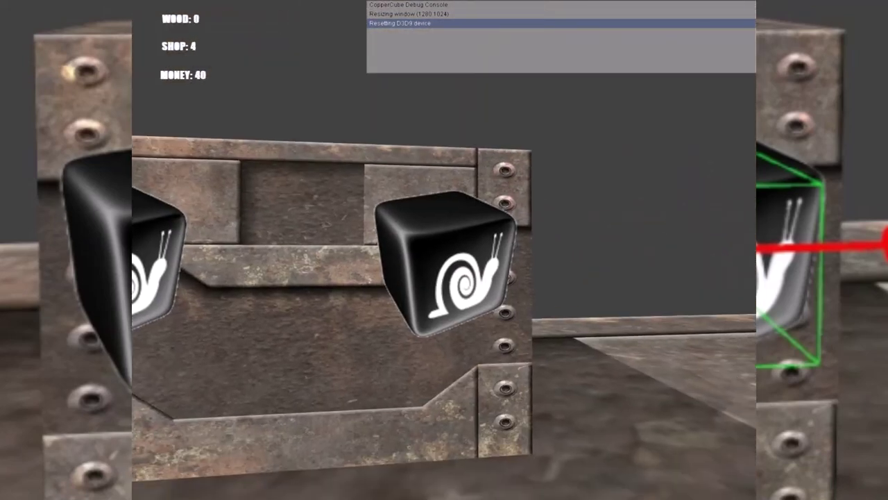
Walk around the ground in the test game to collect more wood cubes.
key("w")
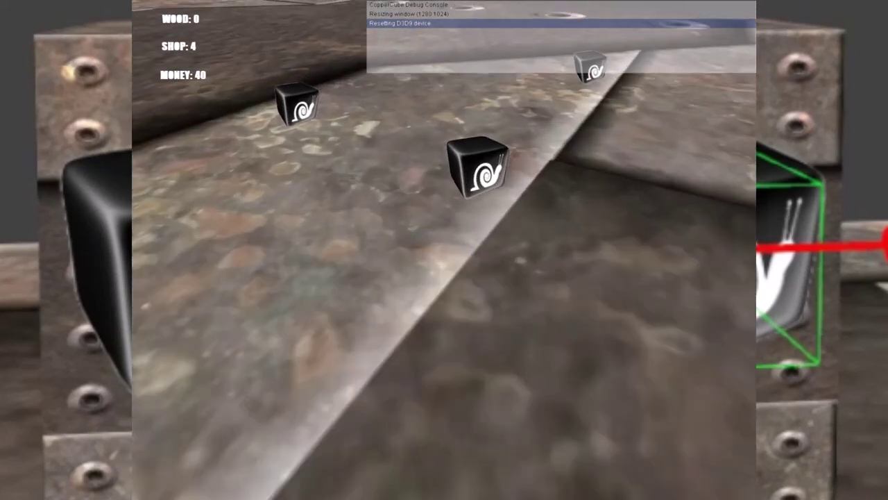
key("w")
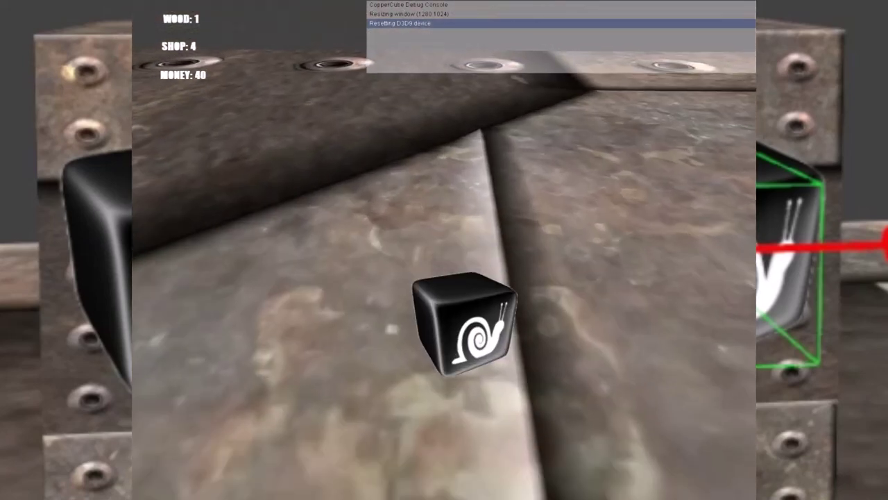
key("w")
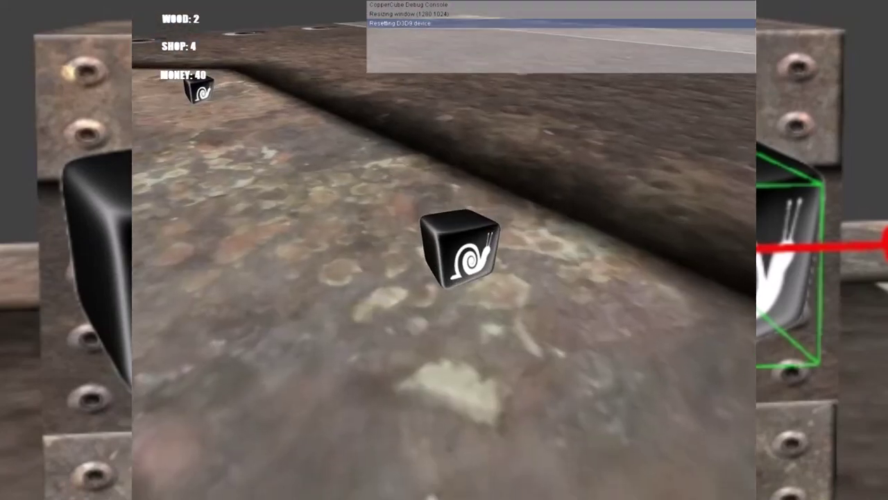
key("w")
key("w")
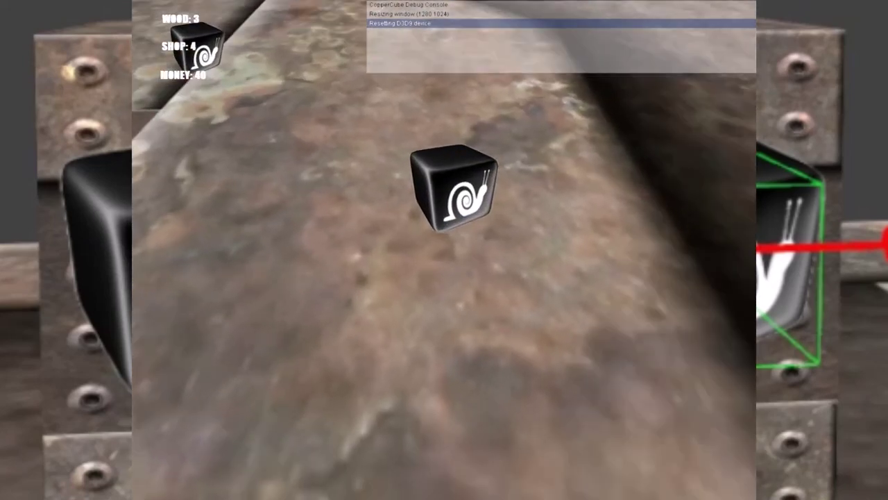
key("w")
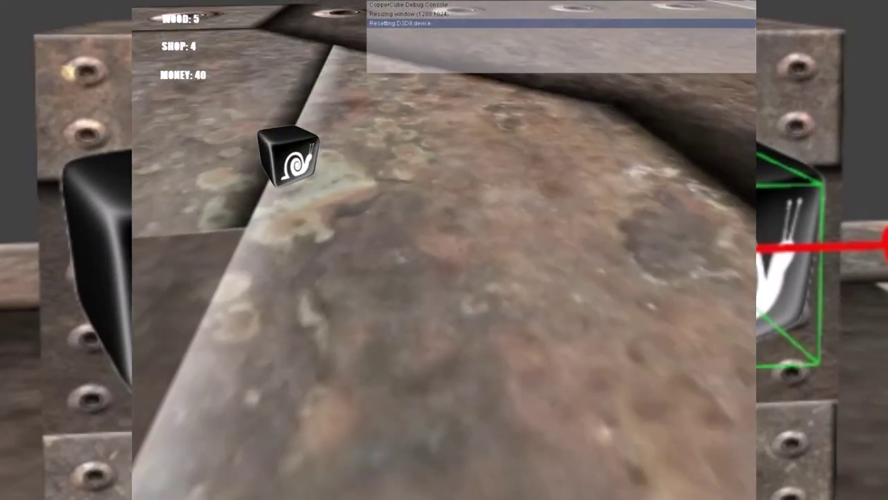
Return to the shop with the collected wood, sell all of it at the selling cube, and quit the test game.
key("w")
key("w")
key("w")
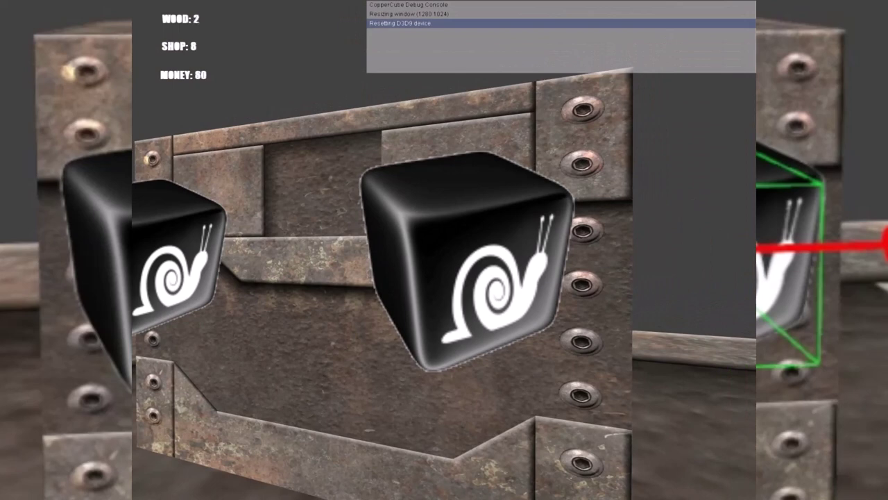
key("a")
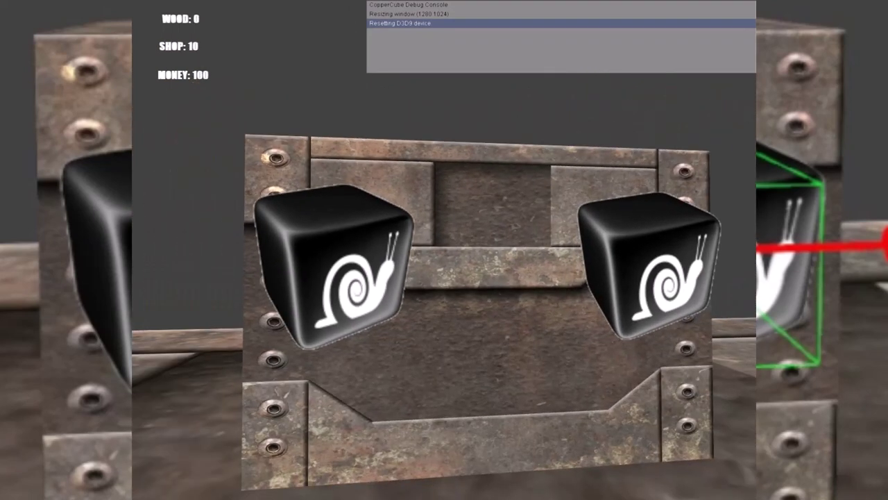
key("Escape")
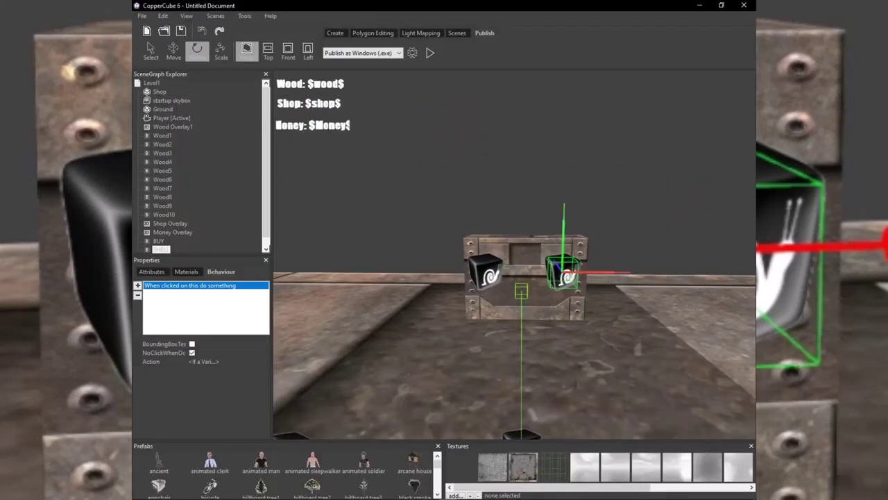
Select the BUY cube and bring it into close view on the shop.
left_click(159, 241)
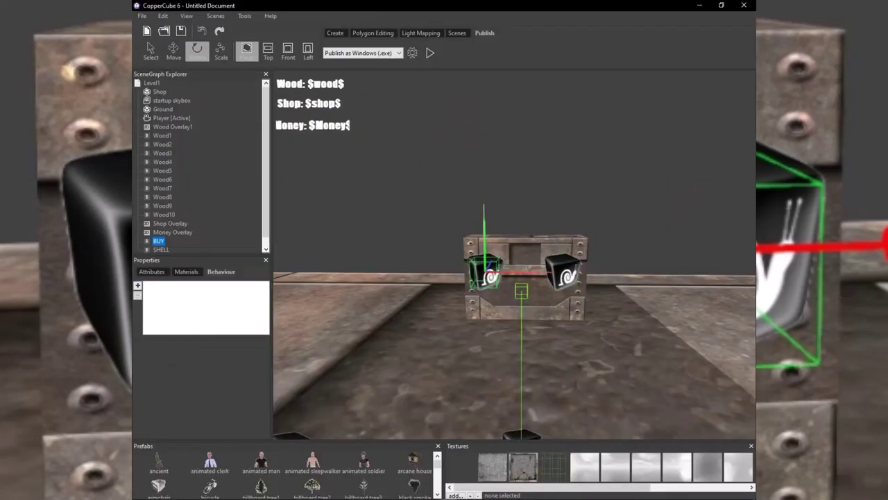
scroll(515, 264, "up", 5)
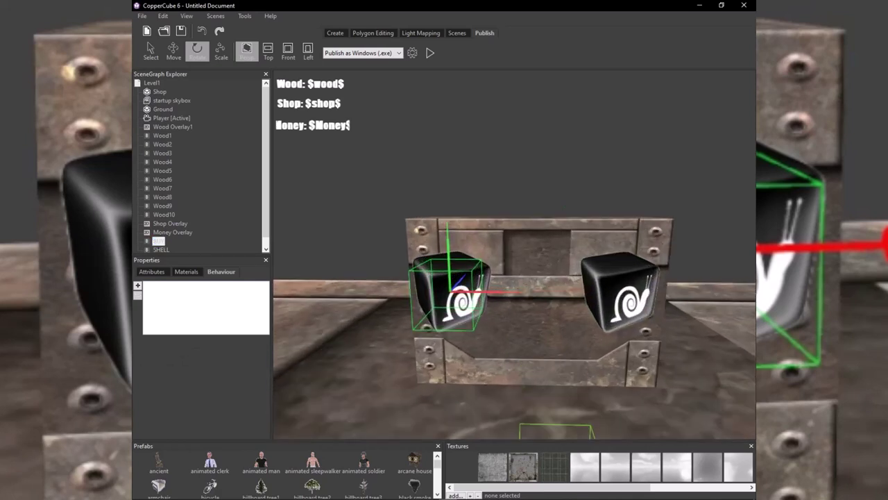
middle_click_drag(514, 277, 623, 218)
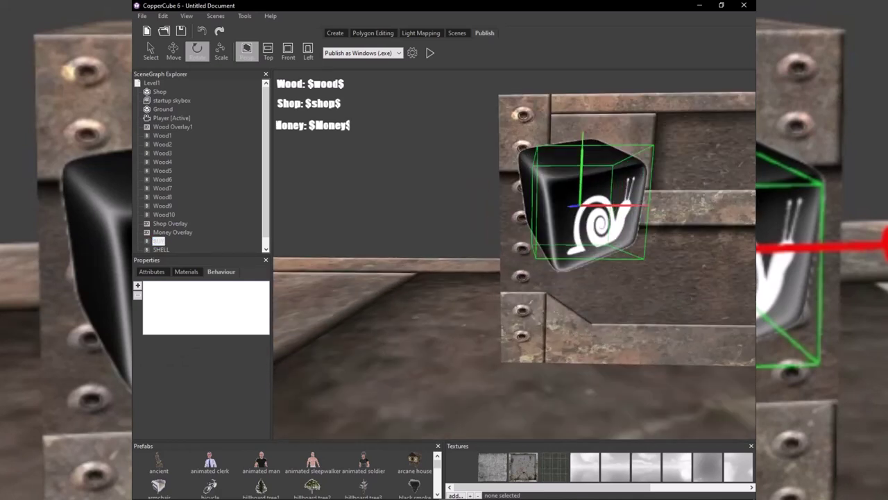
Select the ground and give it a "When clicked on this do something" behaviour.
left_click(334, 327)
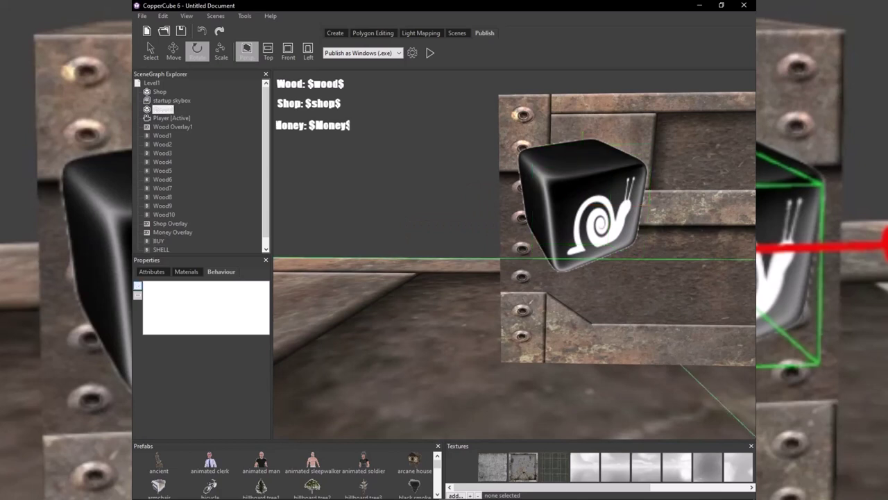
left_click(139, 285)
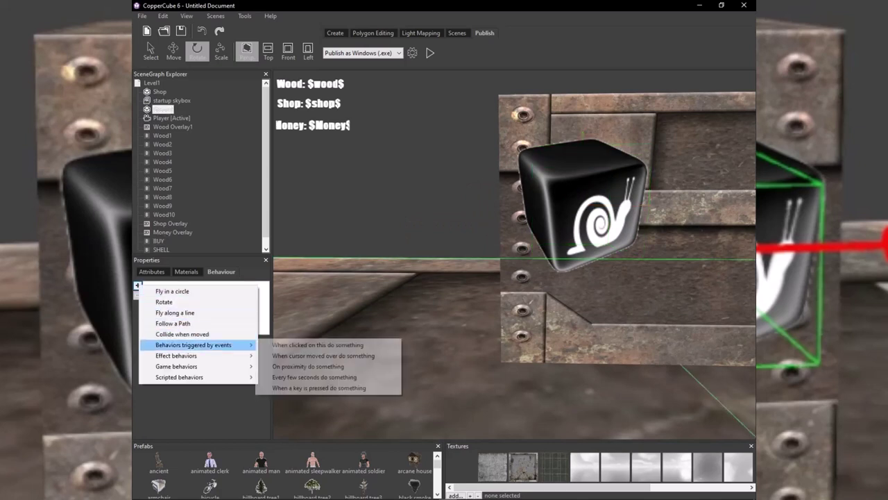
mouse_move(178, 356)
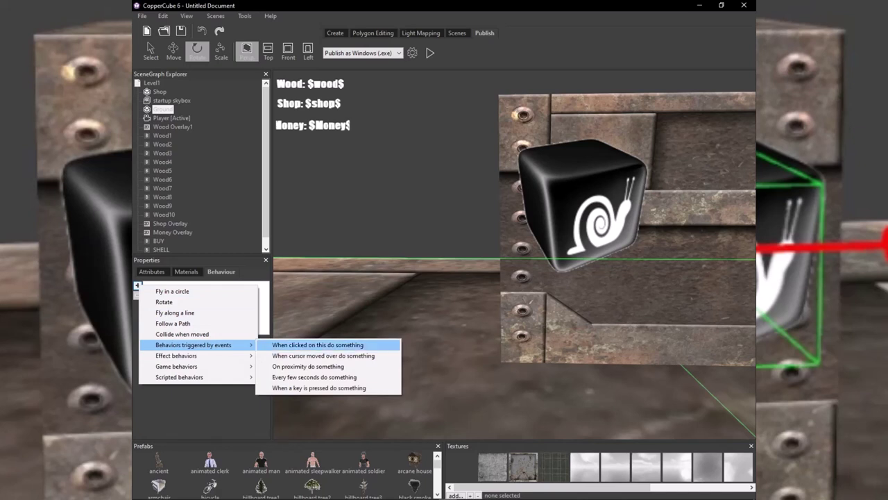
left_click(318, 345)
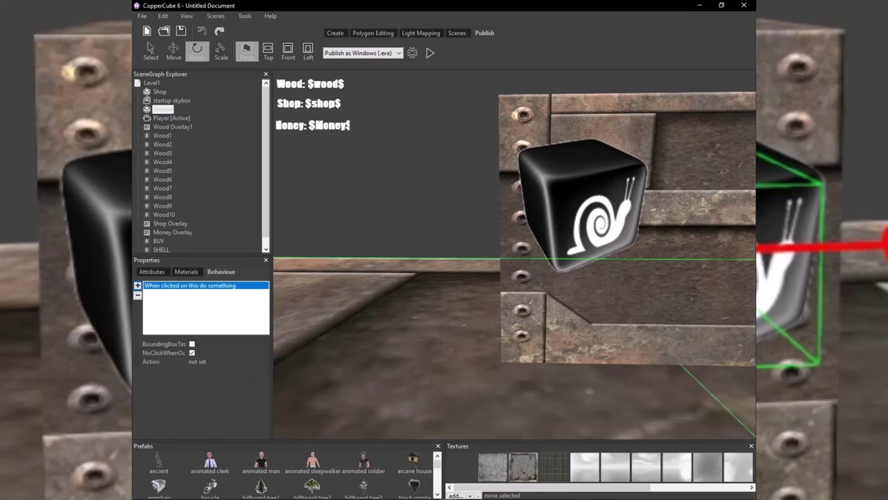
Add an "If a Variable has a value do something" action to the click behaviour, checking the variable wood.
left_click(209, 362)
left_click(264, 361)
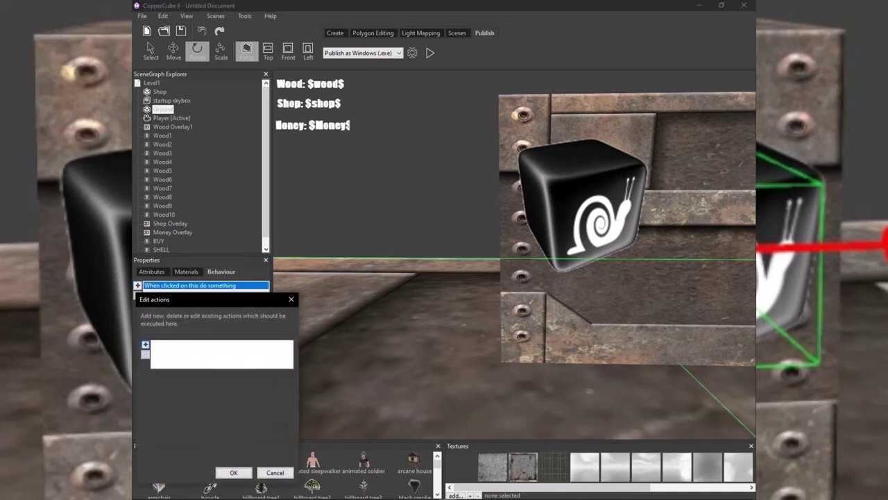
left_click(146, 345)
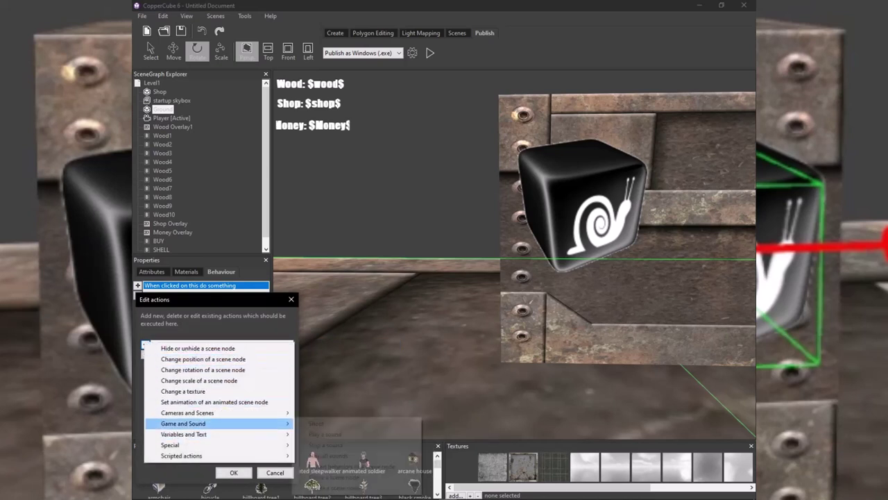
mouse_move(201, 413)
mouse_move(184, 434)
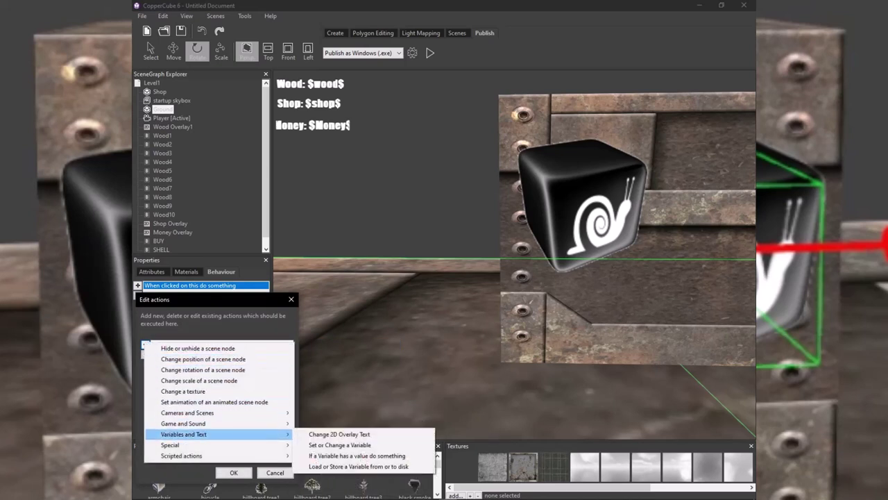
left_click(357, 456)
left_click(239, 383)
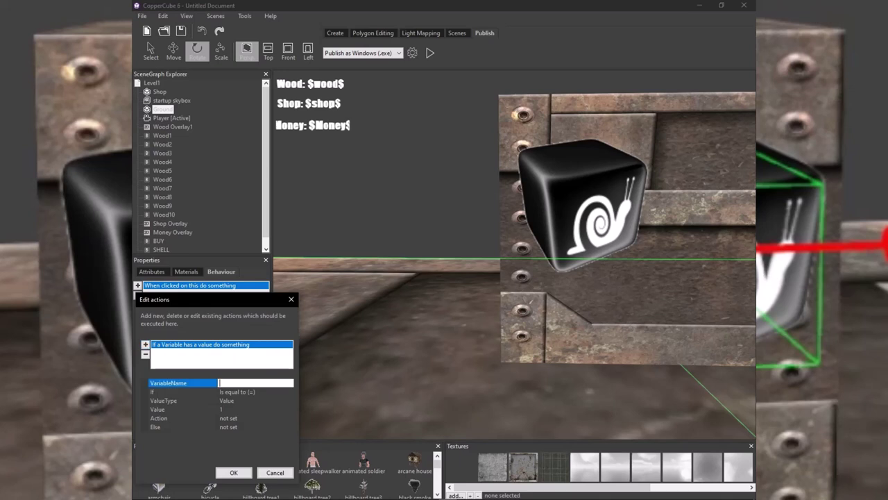
type("wood")
key("Return")
Set the condition to "Is bigger than (>)" with the value 0.
left_click(254, 392)
left_click(289, 392)
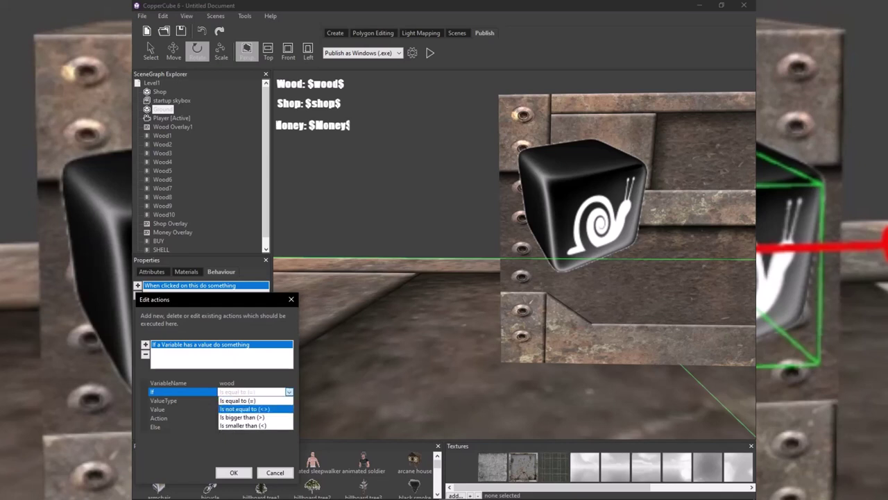
left_click(243, 417)
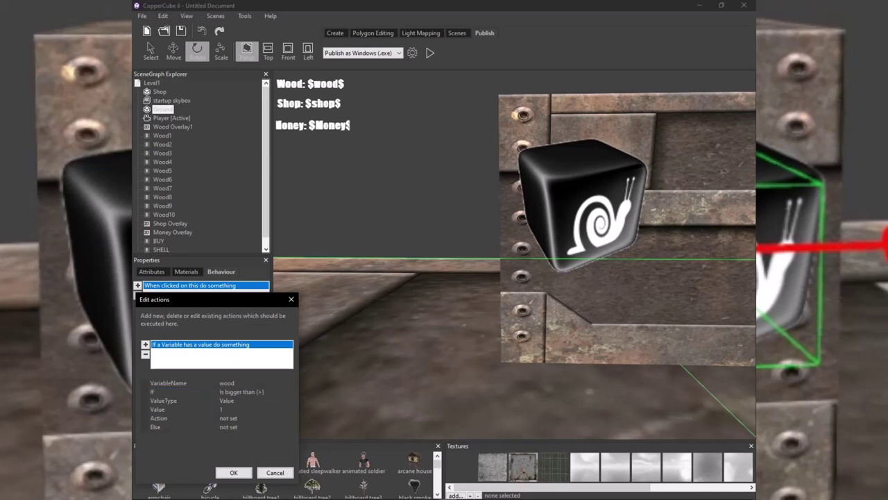
left_click(243, 409)
type("0")
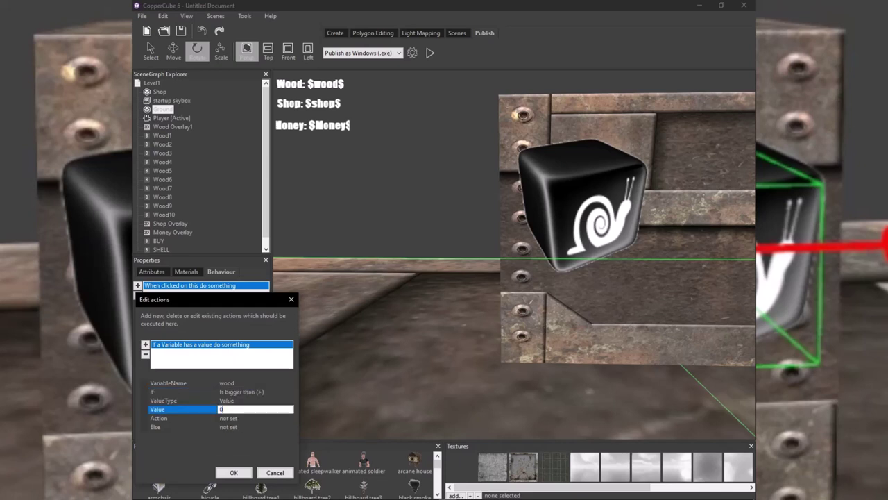
key("Return")
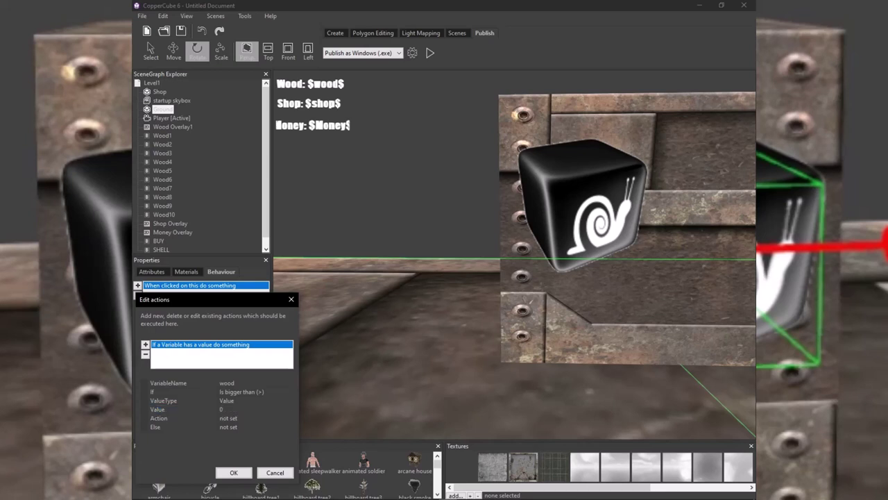
Change the variable checked by the condition to shop.
left_click(257, 418)
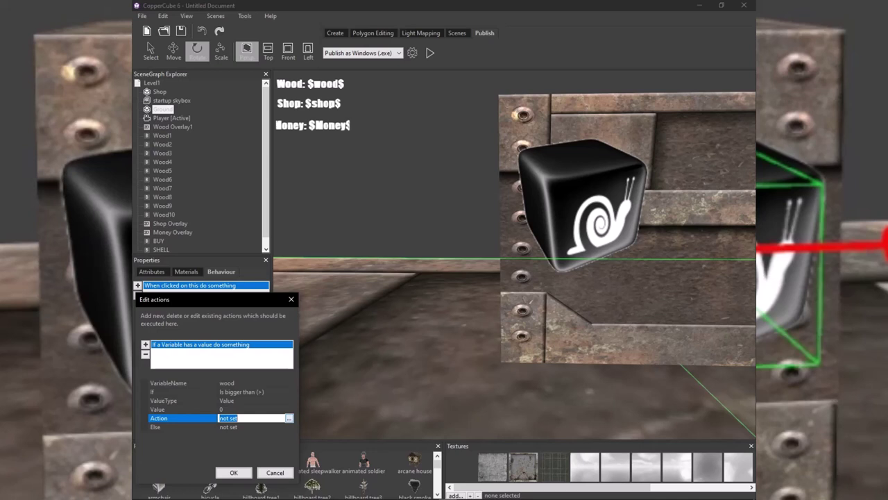
left_click(243, 383)
type("shop")
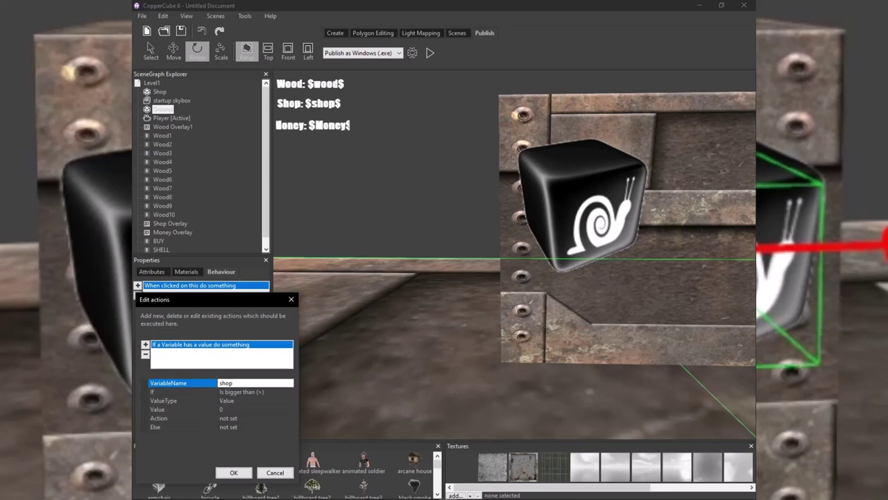
key("Return")
Give the condition a "Set or Change a Variable" action that adds 1 to the variable wood.
left_click(254, 418)
left_click(290, 418)
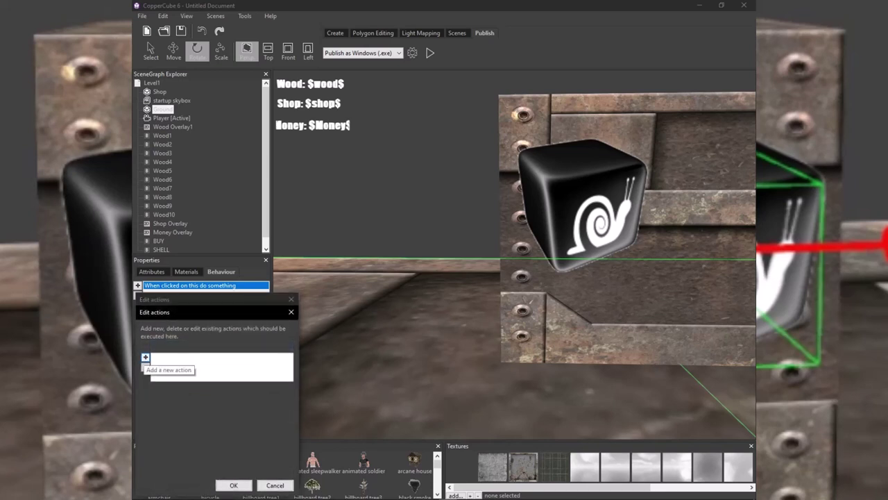
left_click(145, 356)
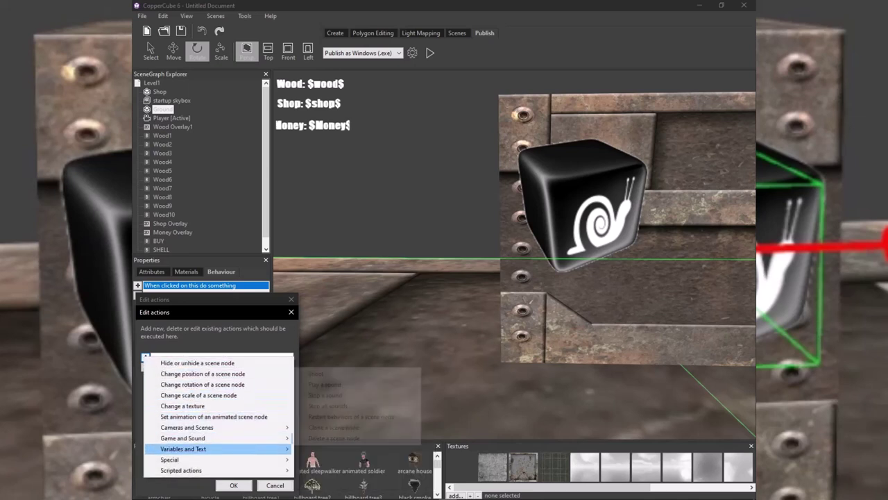
mouse_move(209, 449)
left_click(339, 459)
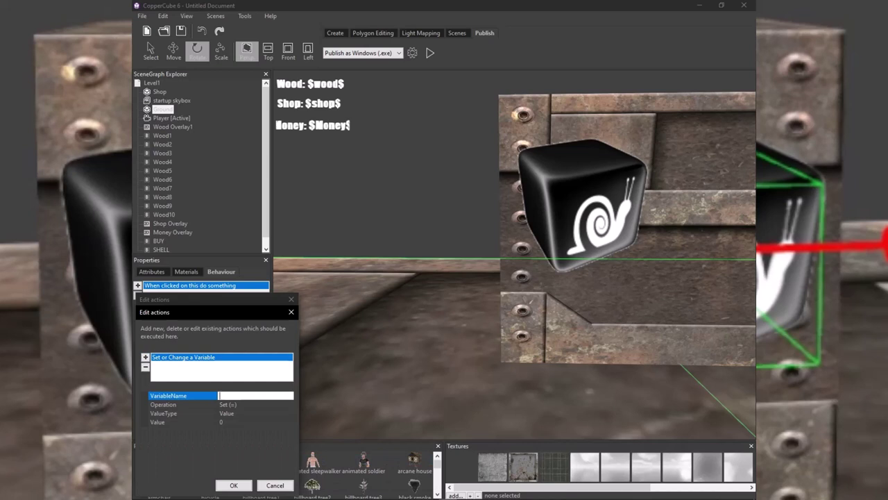
type("wood")
key("Tab")
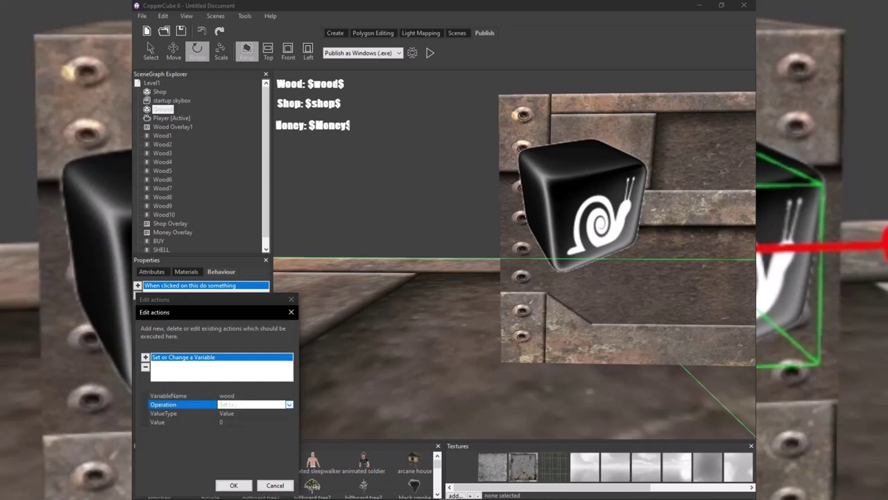
left_click(290, 404)
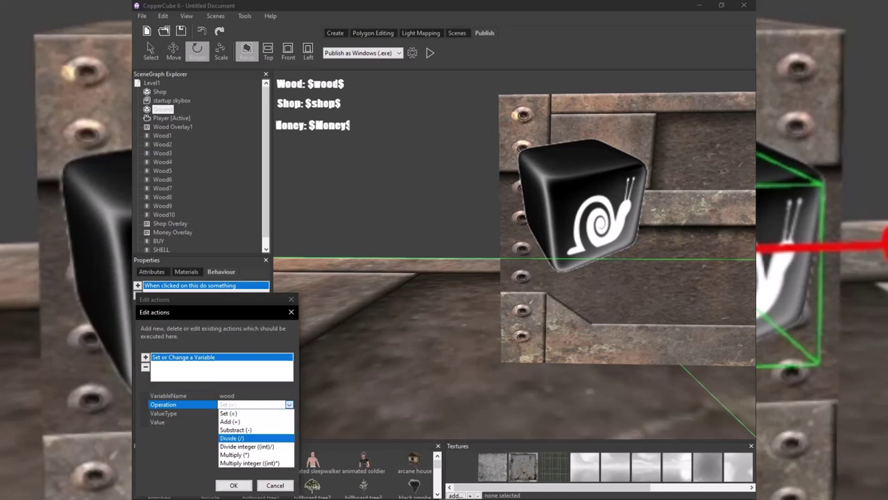
left_click(236, 422)
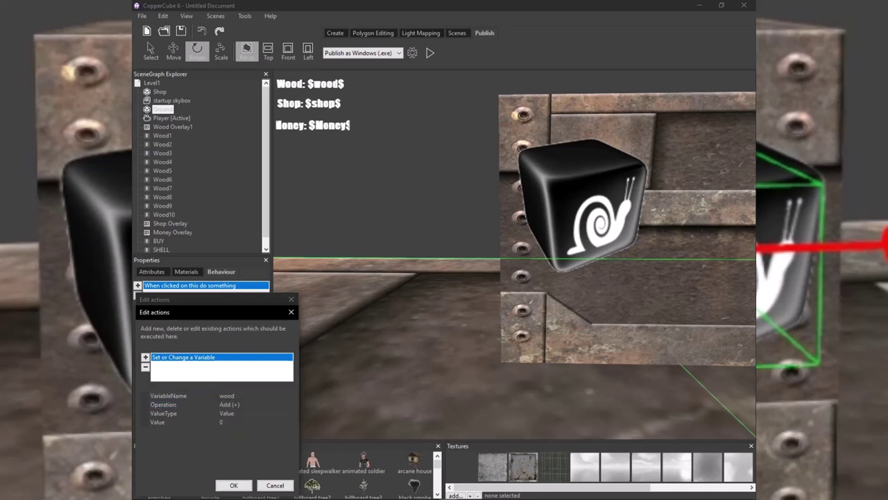
left_click(236, 422)
type("1")
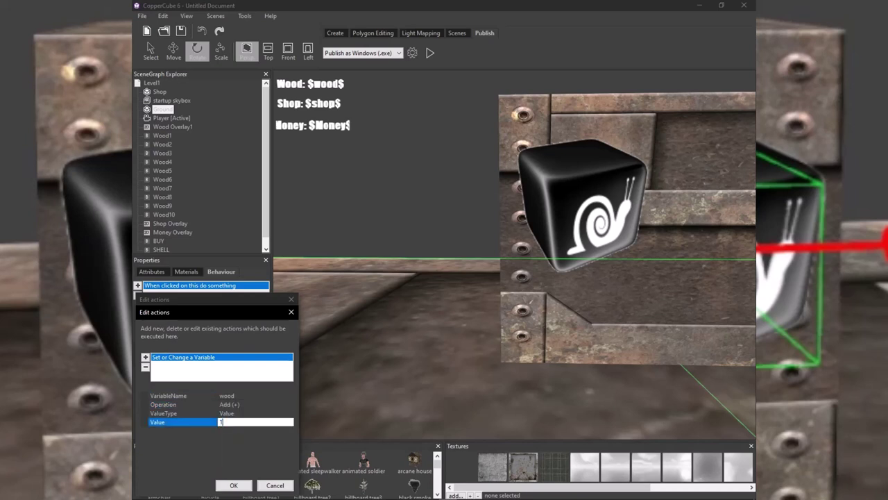
Add a second "Set or Change a Variable" action for the variable money with the Substract (-) operation.
left_click(145, 358)
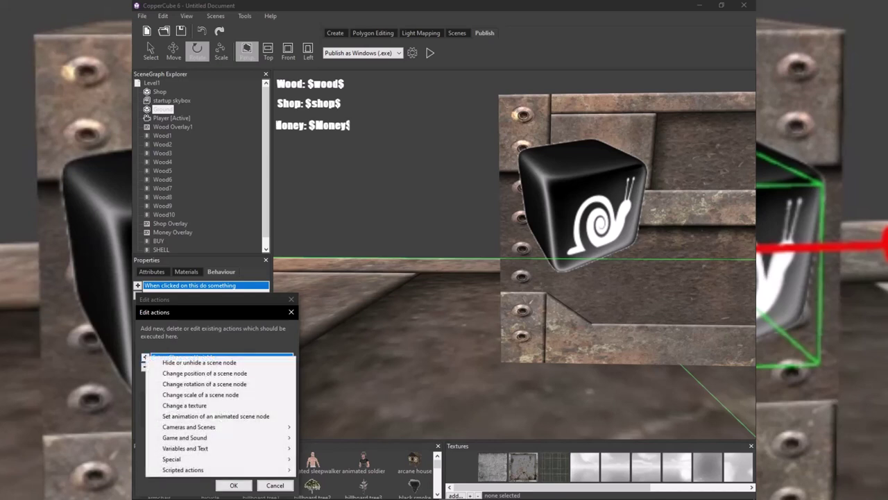
mouse_move(184, 438)
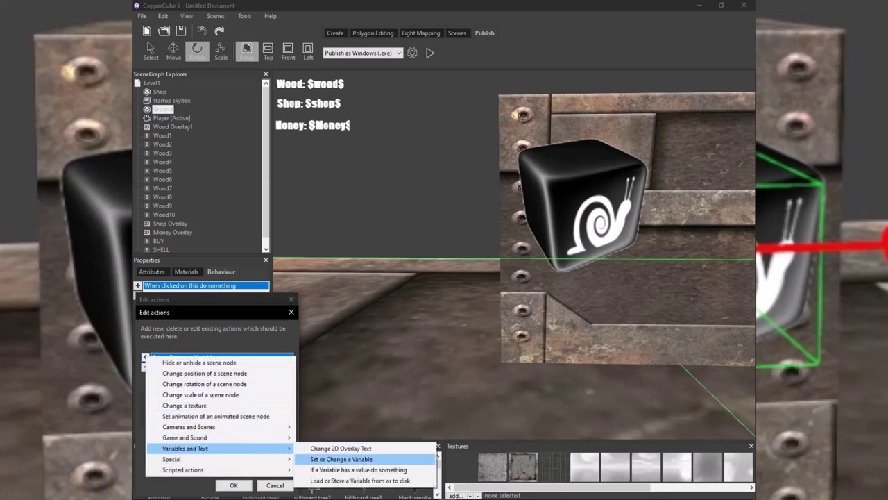
left_click(337, 459)
left_click(251, 395)
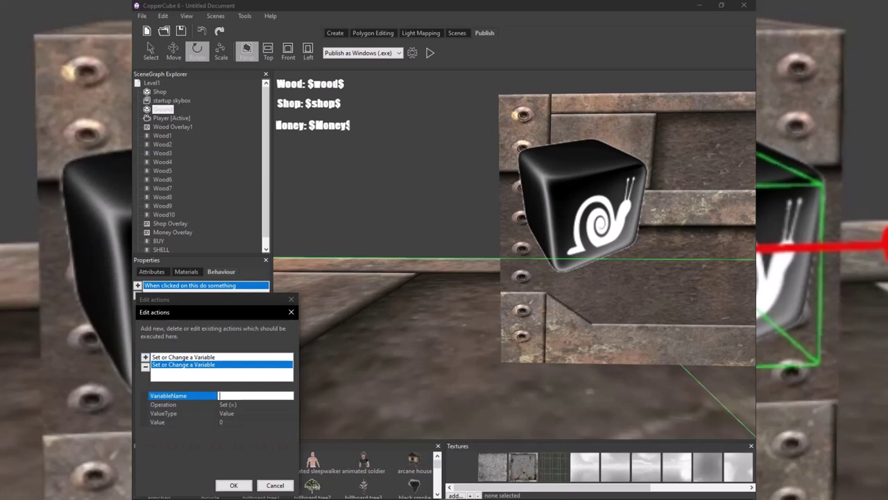
type("money")
key("Return")
left_click(251, 422)
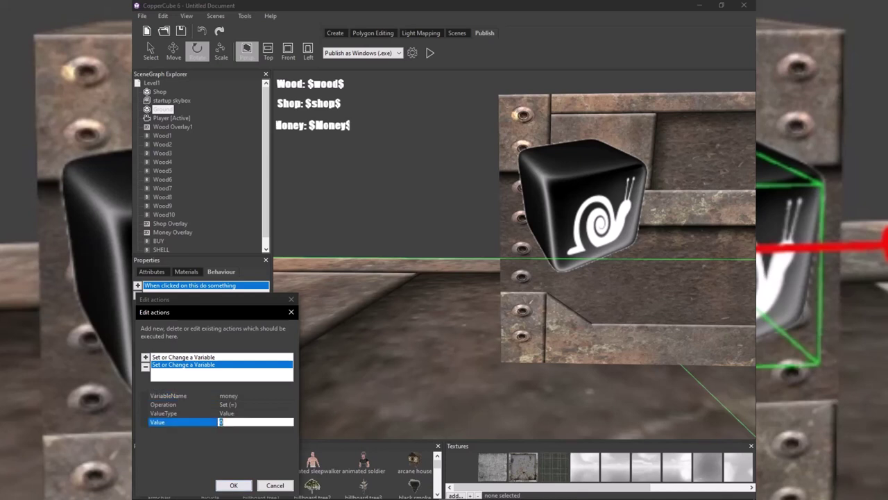
left_click(252, 395)
left_click(252, 405)
left_click(290, 404)
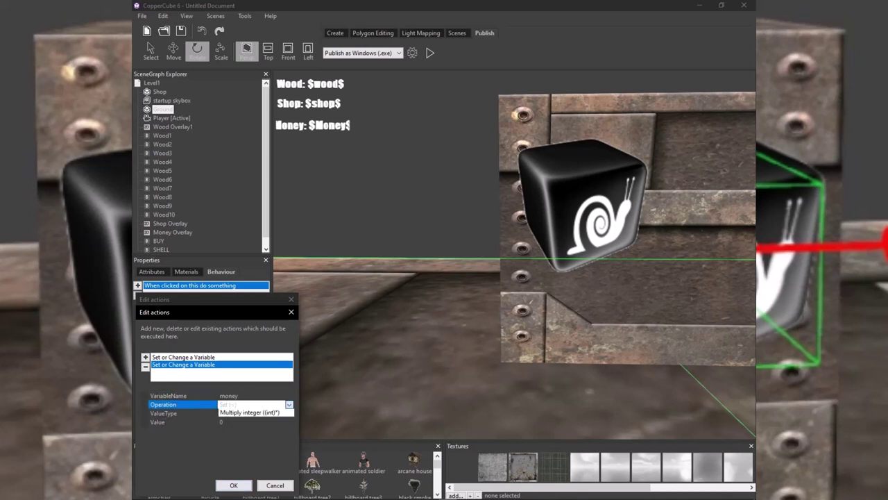
left_click(243, 429)
Set the amount subtracted from money to 15 and accept the condition's actions.
left_click(251, 422)
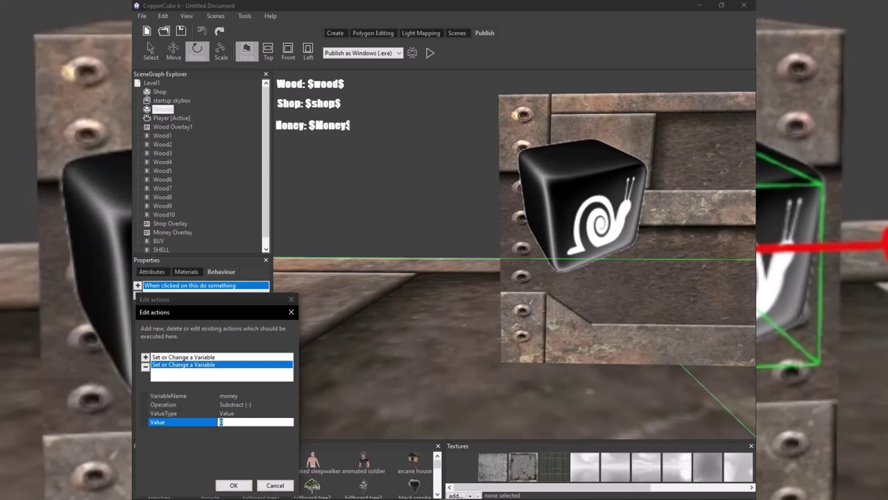
type("5")
key("Return")
type("13")
key("Return")
type("15")
left_click(233, 485)
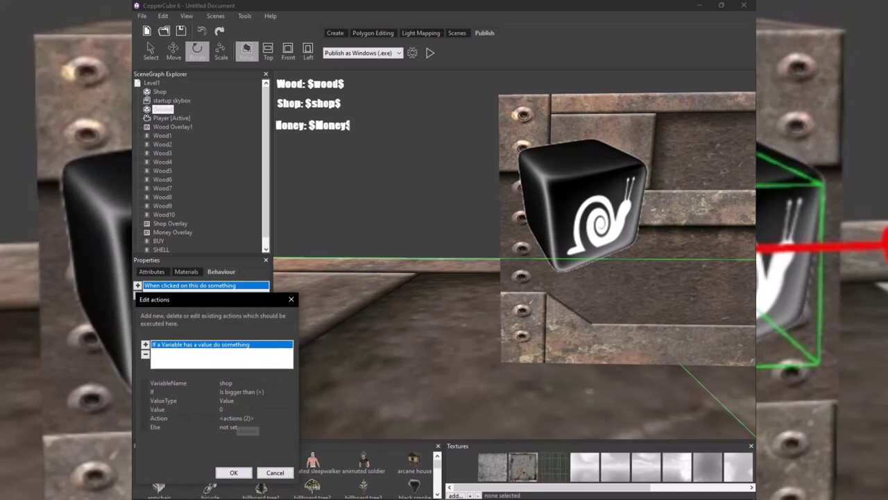
Reopen the condition's actions and add a third "Set or Change a Variable" action for the variable shop.
left_click(237, 417)
left_click(289, 418)
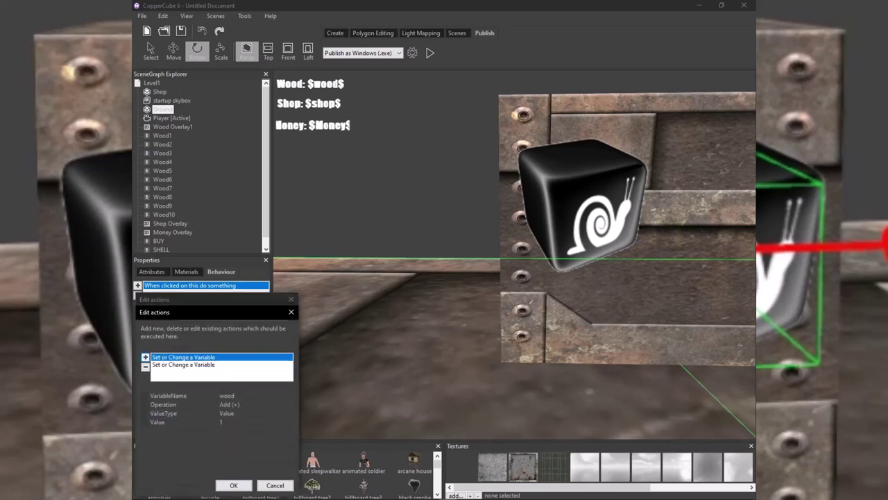
left_click(146, 357)
mouse_move(186, 449)
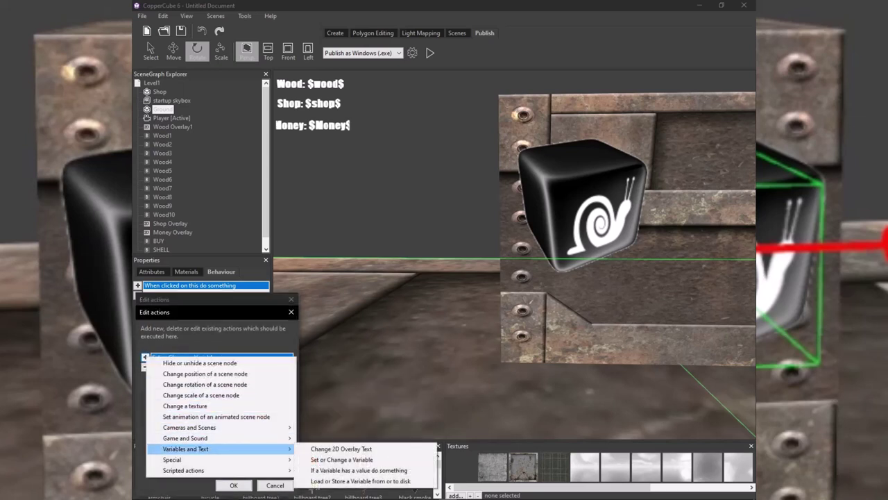
left_click(341, 459)
left_click(237, 396)
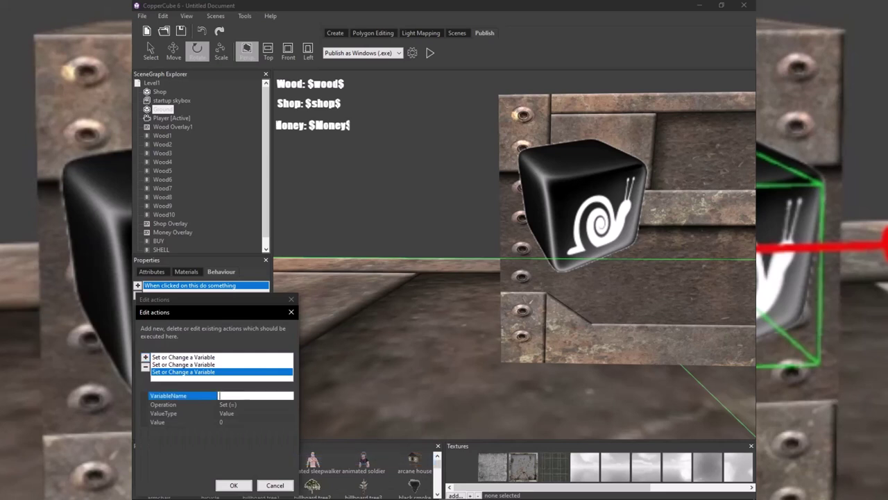
type("shop")
Make the shop variable action subtract 1, and accept the condition and the click behaviour's actions.
left_click(243, 405)
left_click(243, 405)
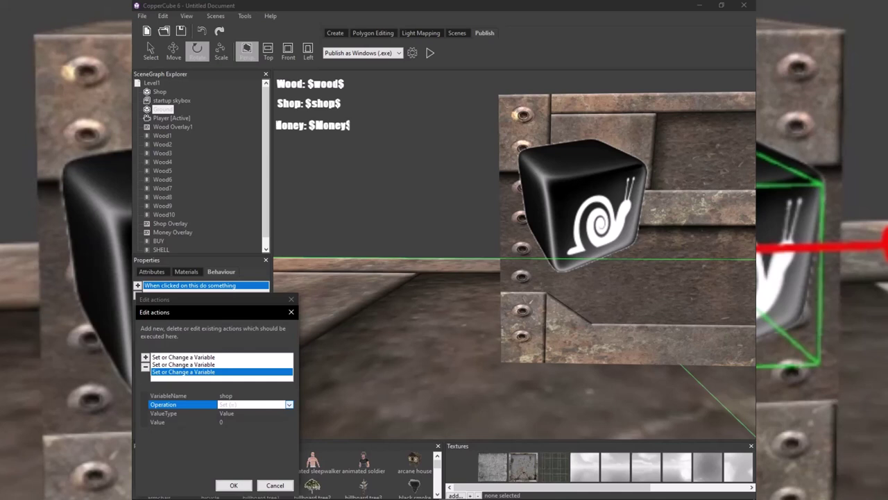
left_click(289, 405)
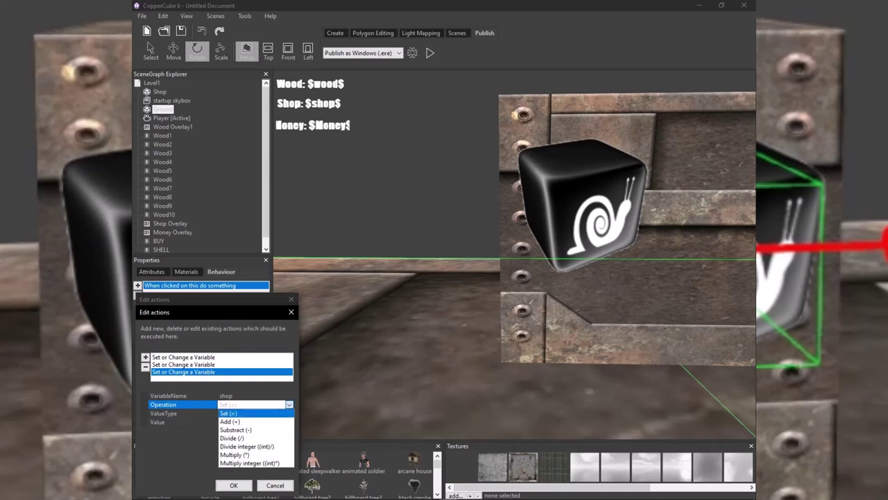
left_click(236, 429)
left_click(243, 413)
key("Down")
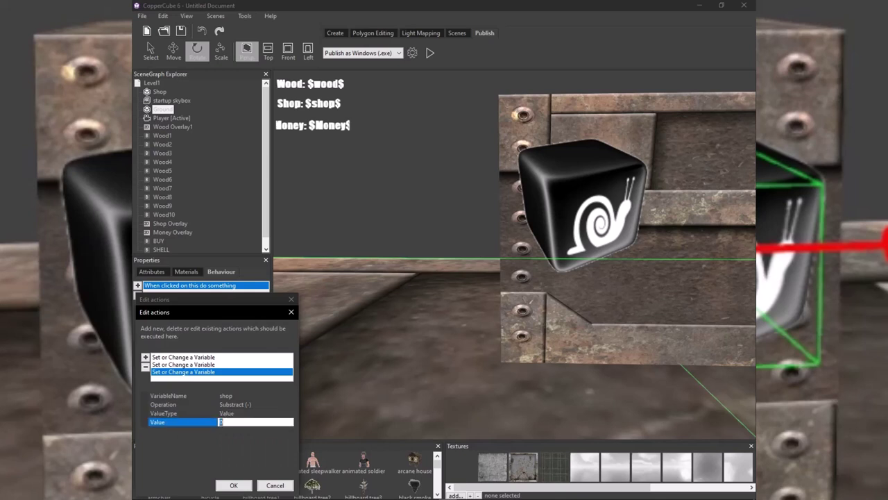
double_click(221, 422)
type("1")
left_click(234, 486)
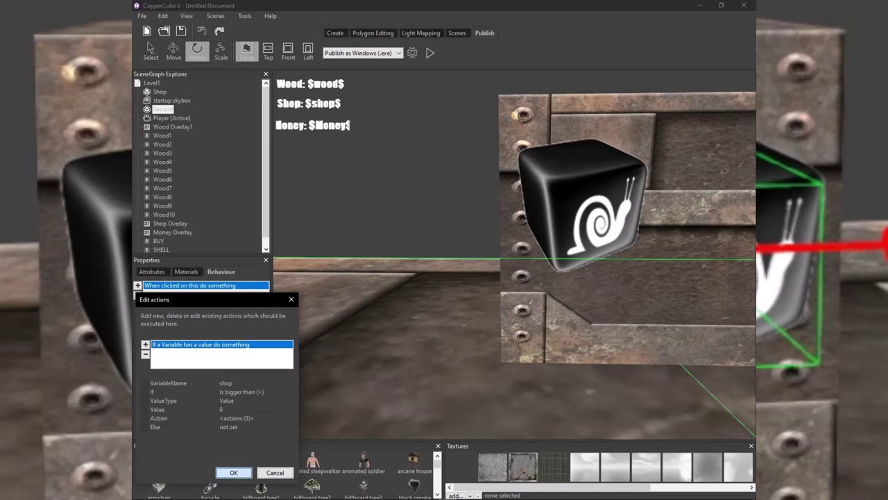
left_click(234, 472)
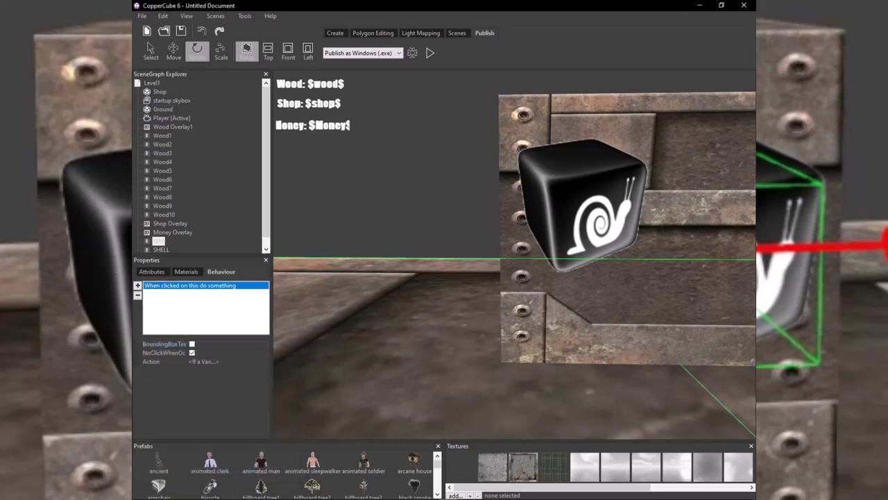
Run the test game and walk forward past the wood cubes to the cube on the shop.
left_click(430, 53)
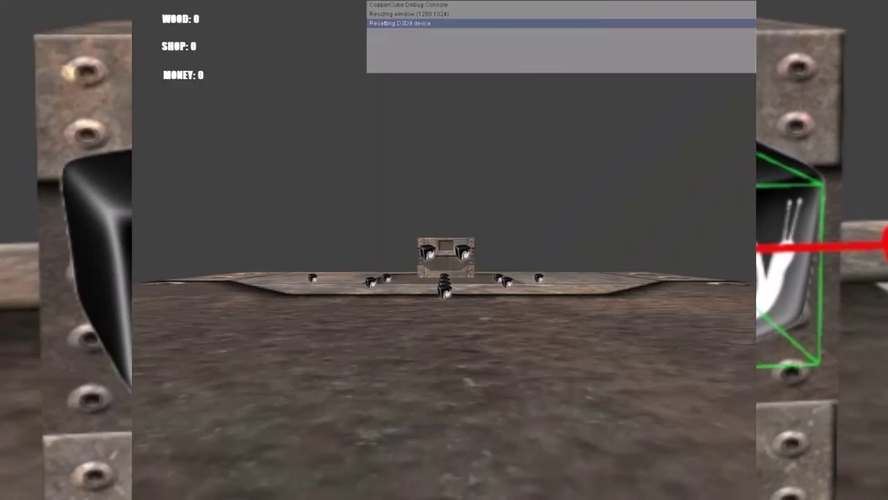
key("w")
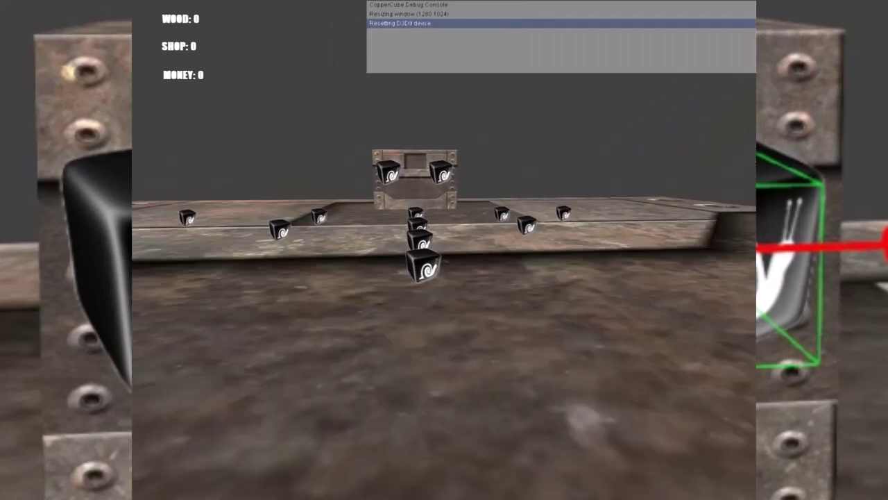
key("w")
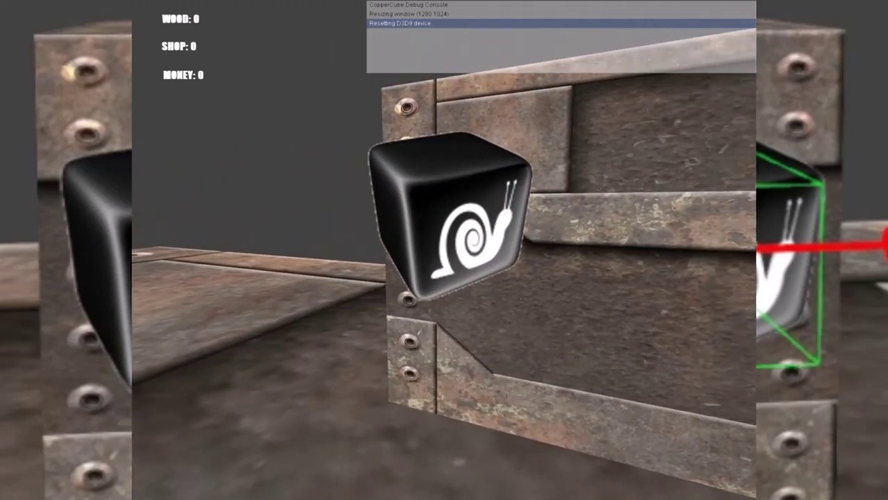
Test the cube on the shop up close in the running game, and walk back to the wood cubes.
key("w")
key("s")
key("w")
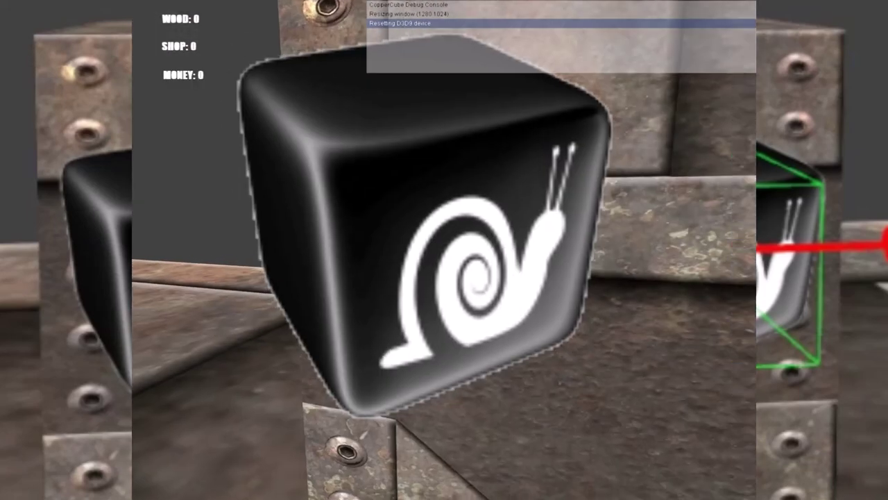
key("s")
key("w")
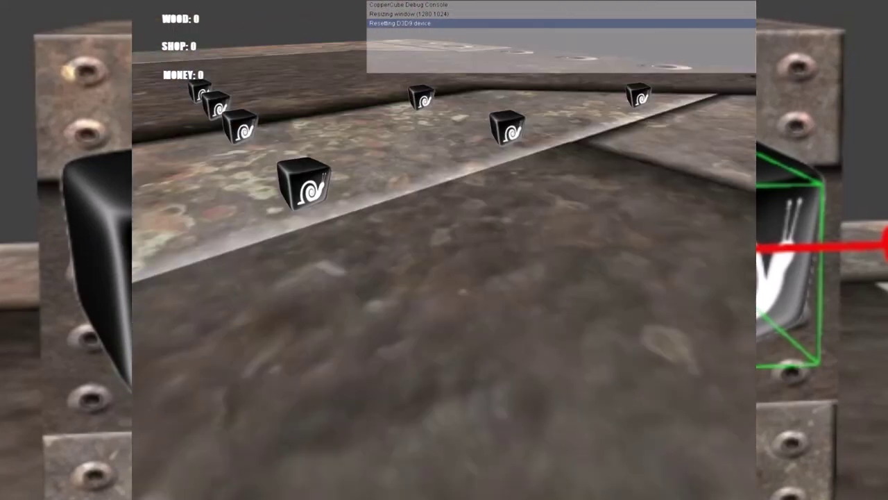
Collect the nearest wood cube in the test game and walk on toward the remaining ones.
key("w")
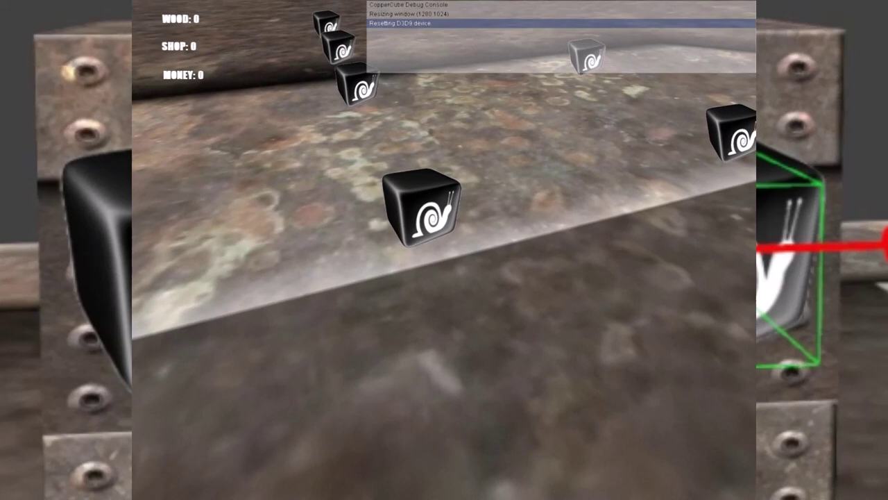
left_click(444, 250)
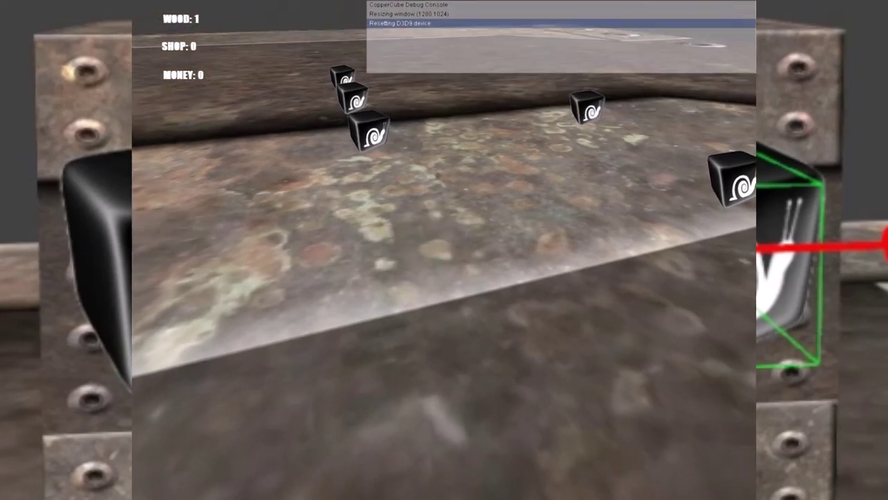
key("w")
key("Up")
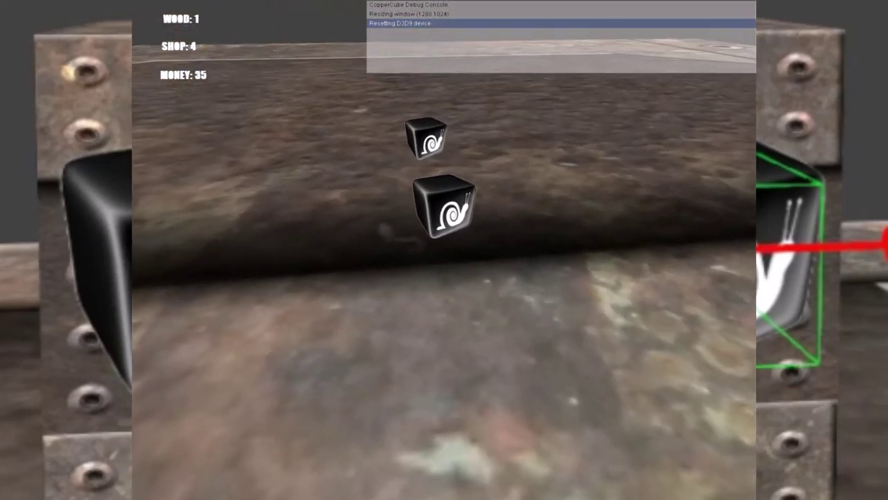
Collect the remaining wood cubes and return to the shop in the test game.
key("w")
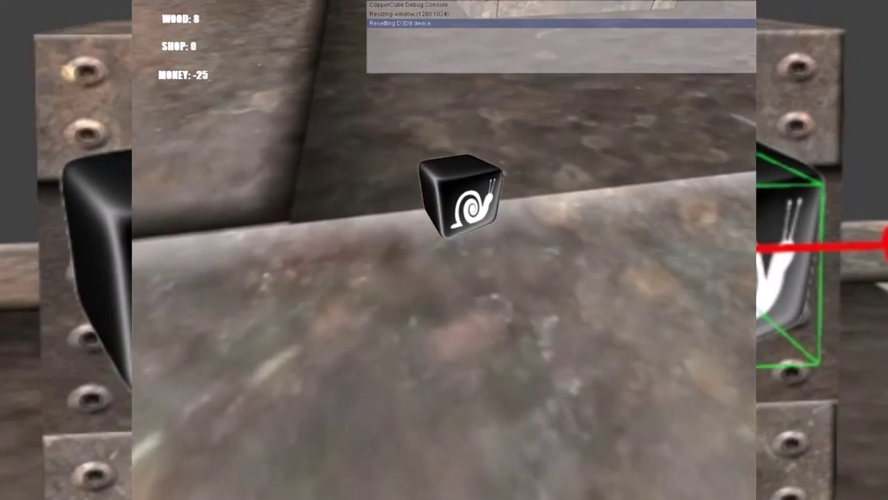
left_click(444, 250)
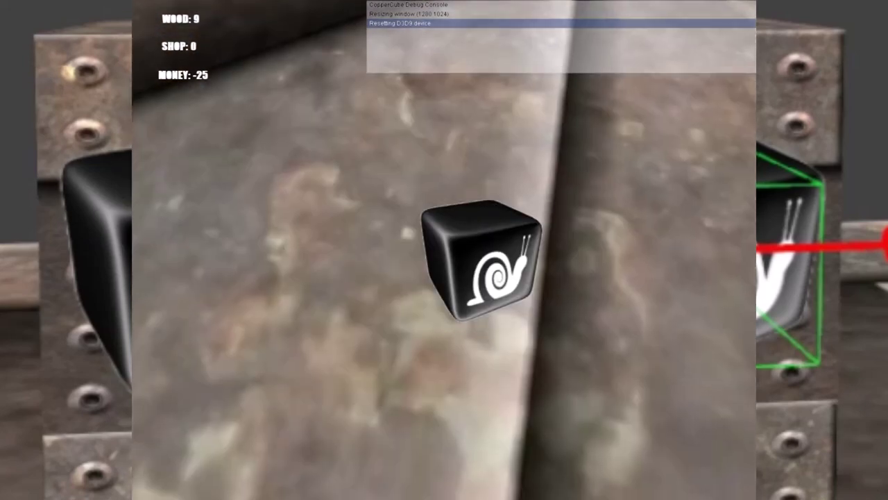
left_click(444, 249)
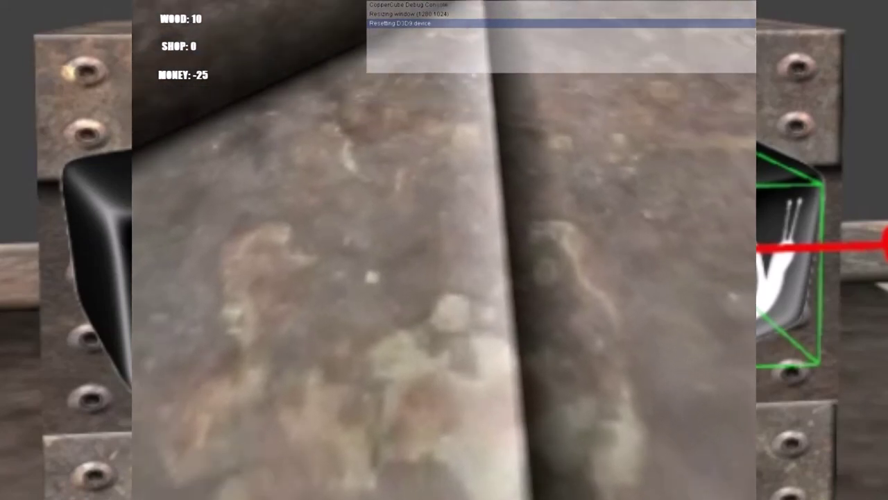
key("w")
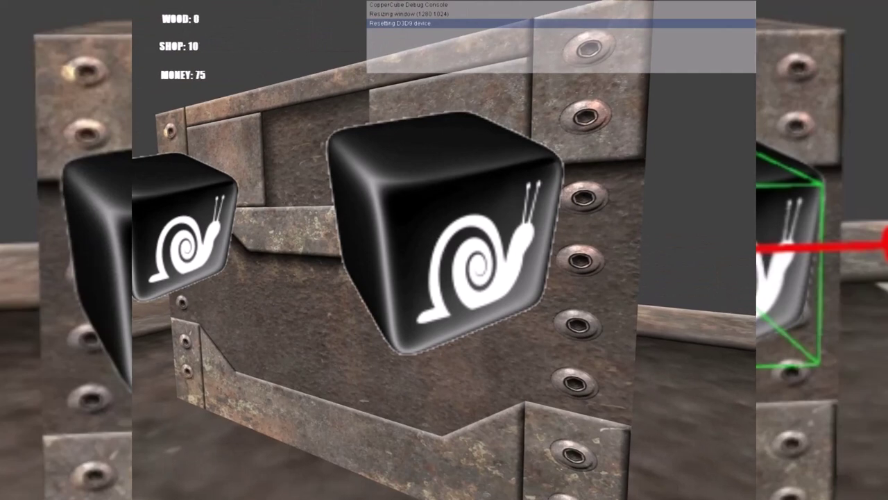
Approach the BUY cube on the shop, test buying, and end the test game.
key("a")
key("w")
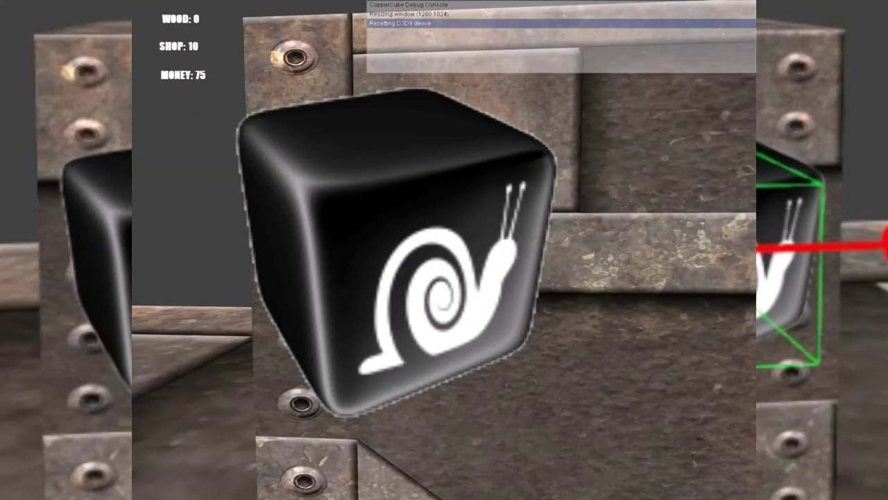
key("w")
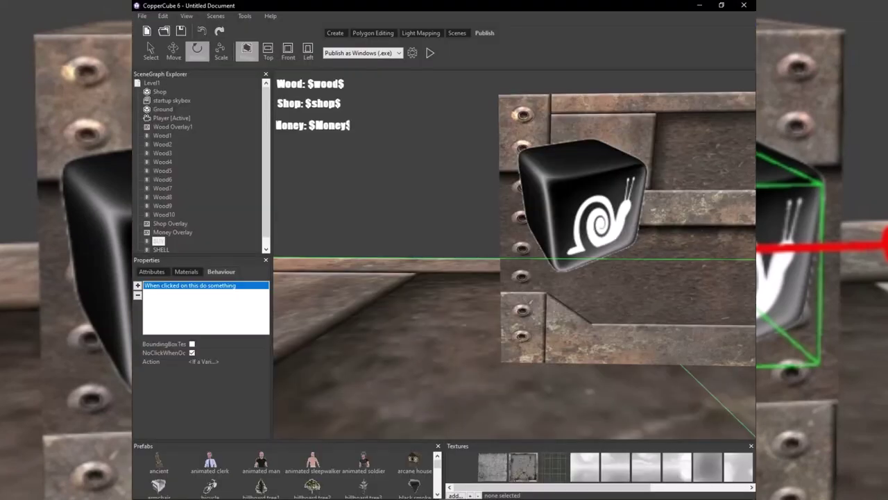
Select the ground and inspect its click behaviour down to the shop condition's actions, cancelling both action editors.
scroll(514, 254, "down", 8)
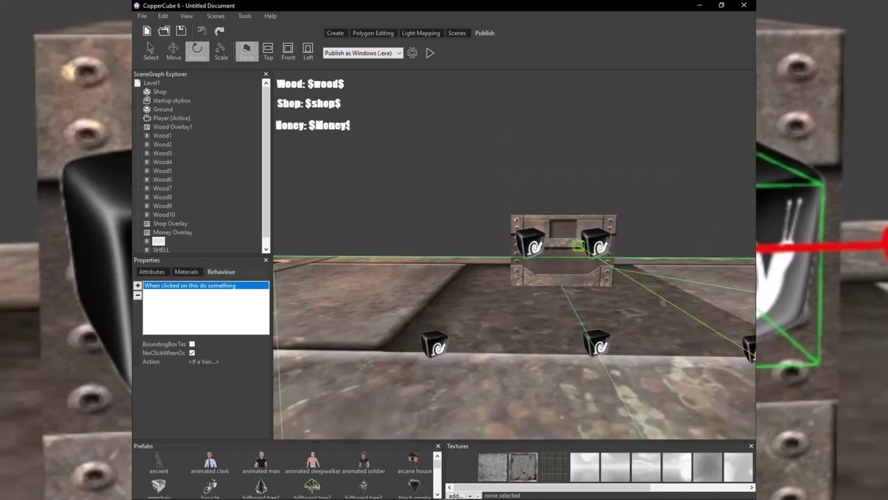
right_click(414, 198)
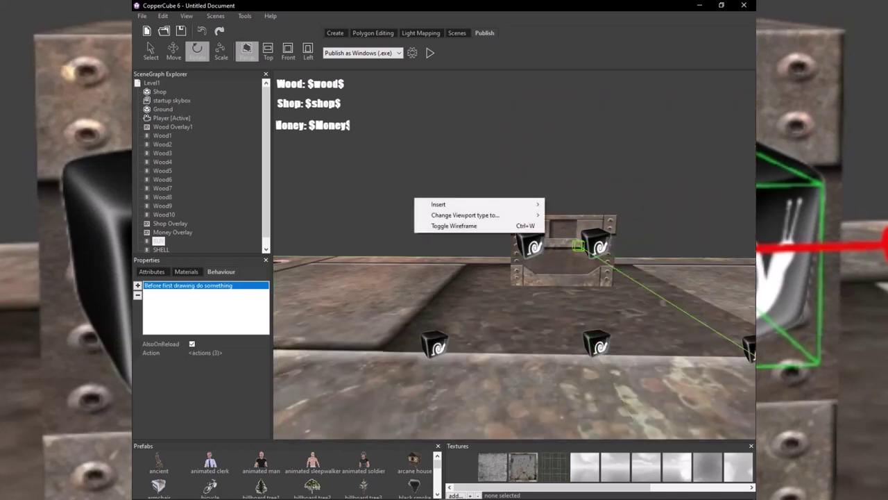
left_click(409, 278)
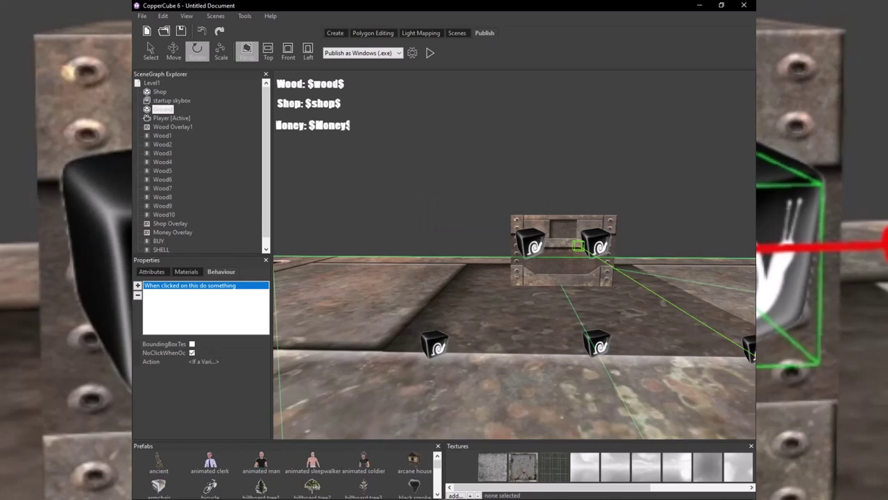
left_click(204, 361)
left_click(265, 361)
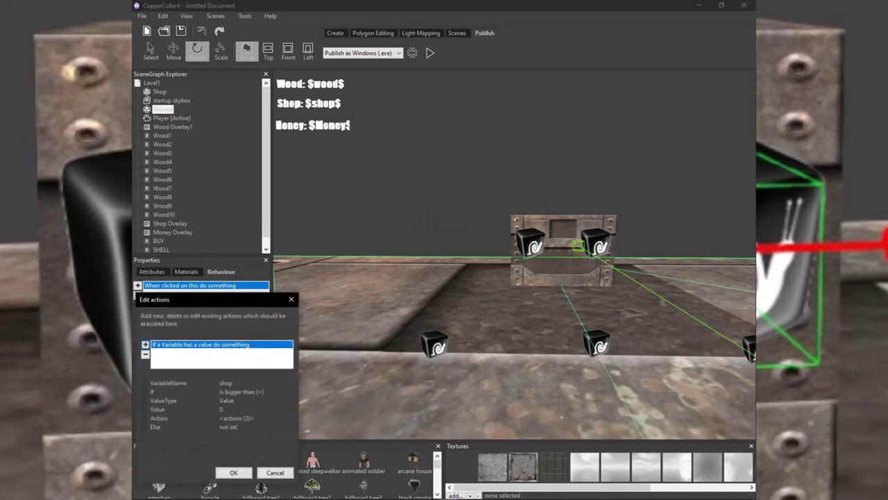
left_click(237, 419)
left_click(289, 418)
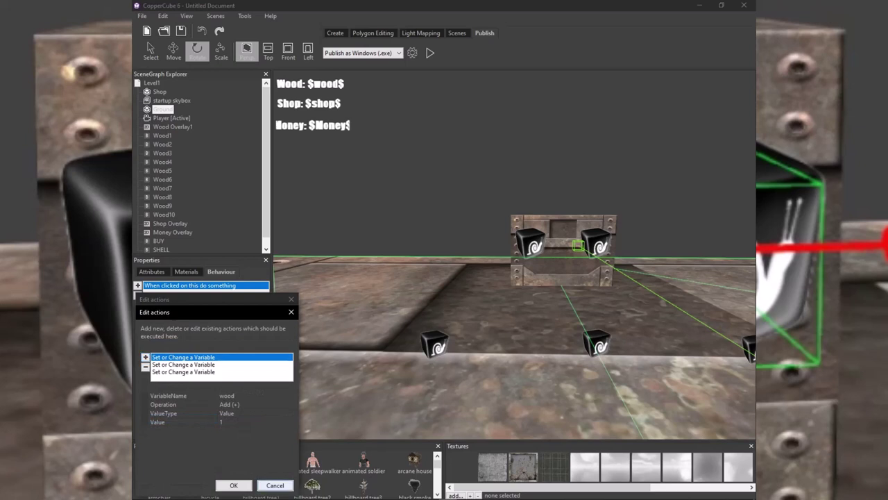
left_click(275, 485)
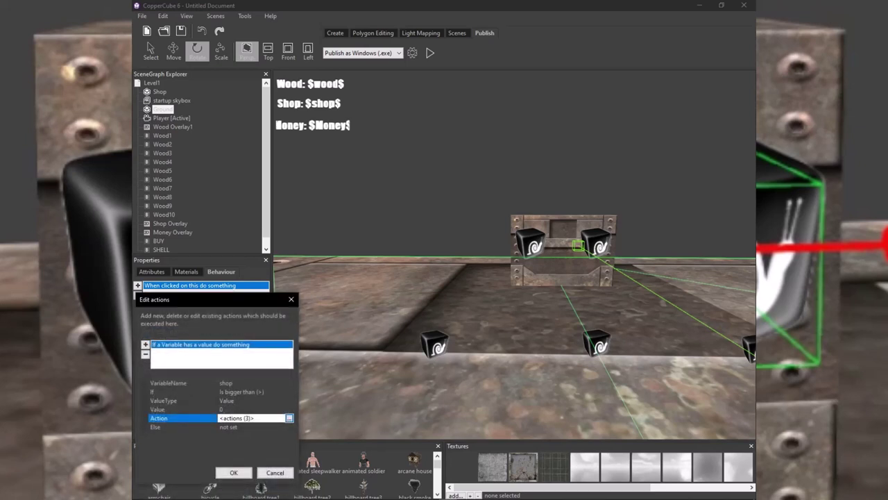
left_click(276, 473)
Remove the "When clicked on this do something" behaviour from the Ground node.
scroll(199, 166, "down", 1)
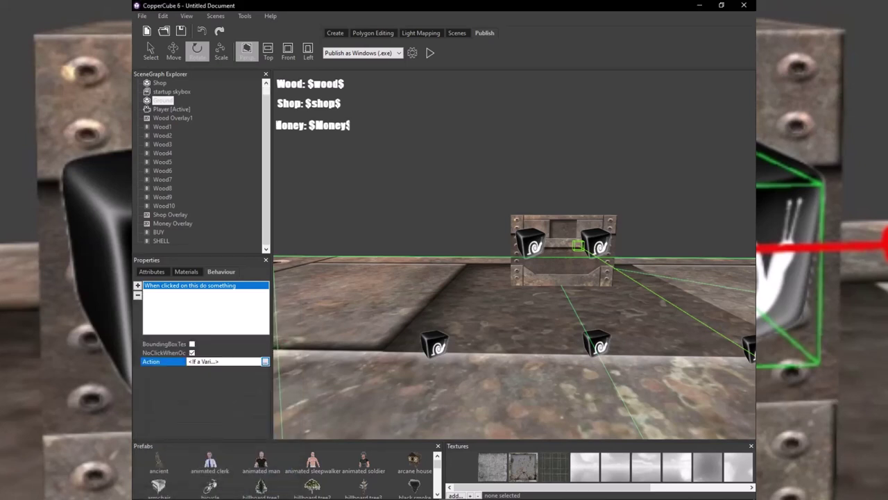
left_click(164, 101)
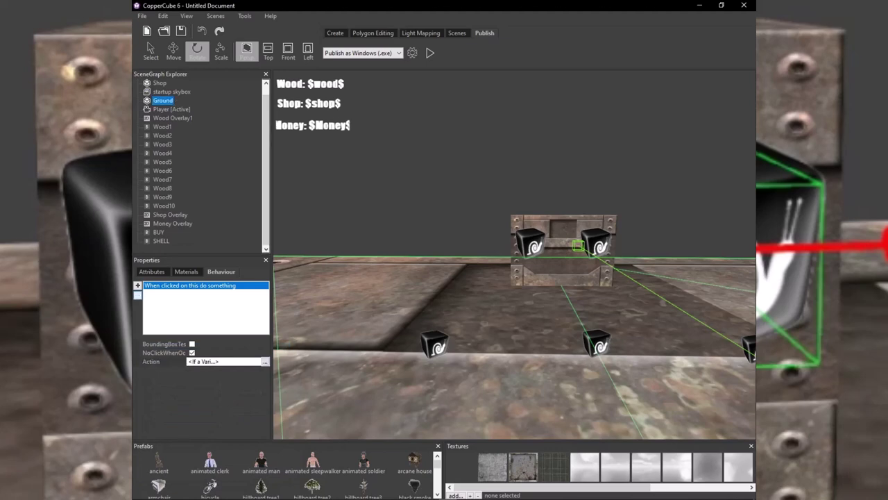
left_click(137, 295)
Select the BUY cube and add a "When clicked on this do something" behaviour to it.
left_click(159, 232)
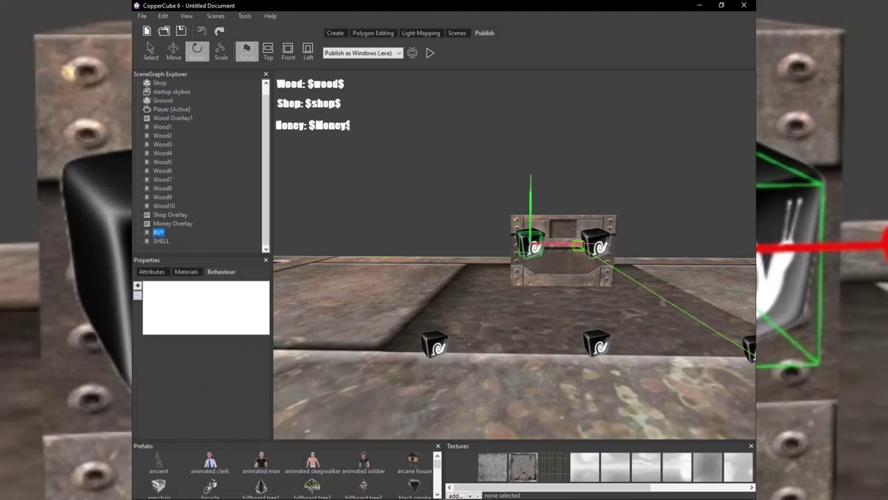
scroll(515, 255, "up", 8)
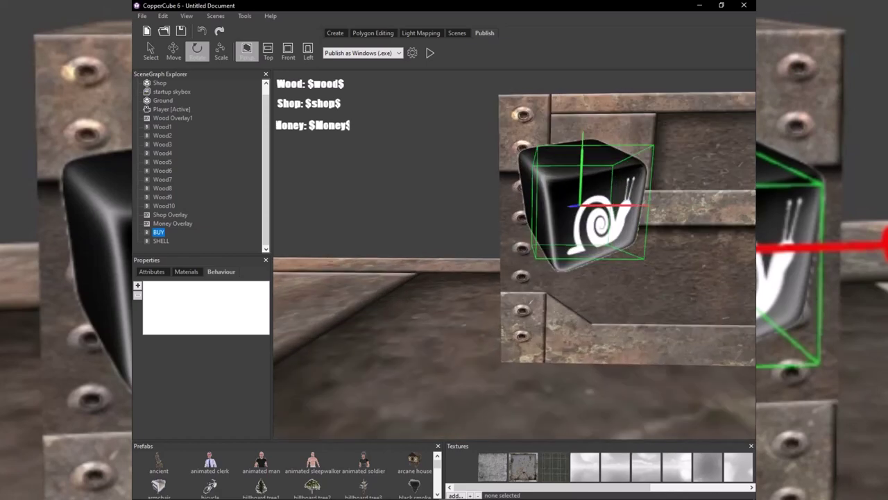
middle_click_drag(583, 215, 451, 246)
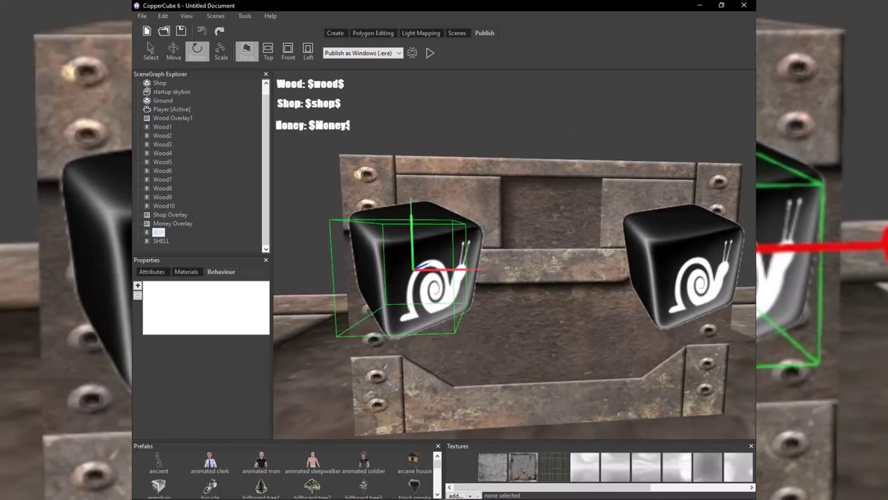
left_click(138, 285)
mouse_move(189, 345)
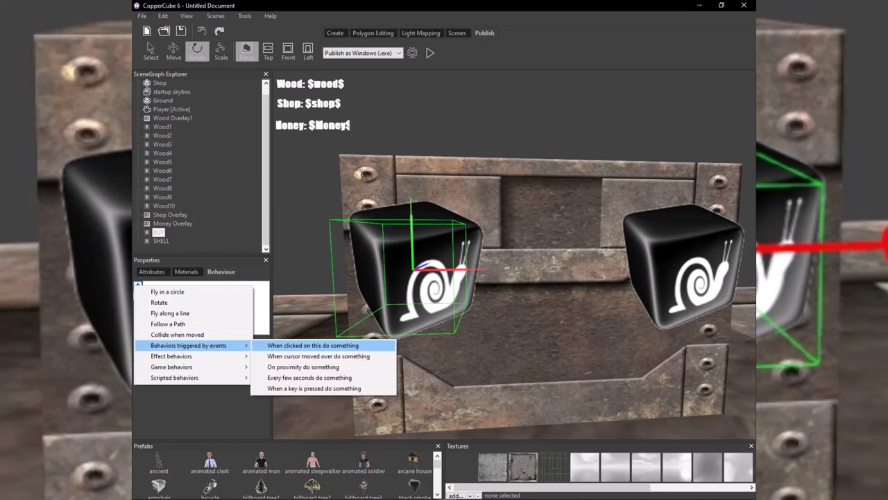
left_click(313, 346)
Open the BUY cube's click actions and add an "If a Variable has a value do something" action.
left_click(217, 354)
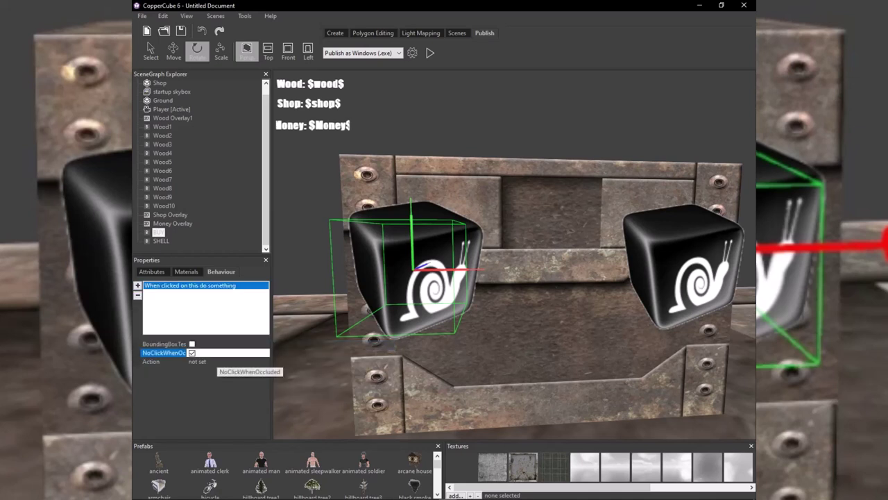
left_click(216, 361)
left_click(265, 361)
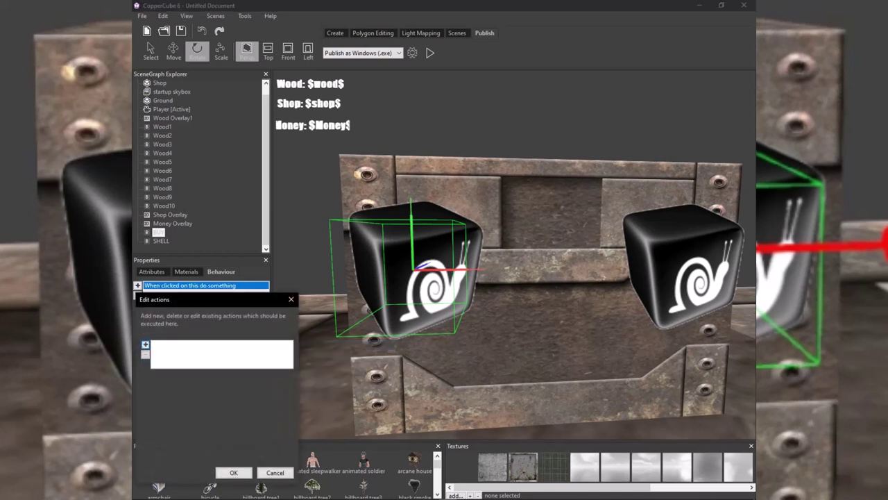
left_click(146, 345)
mouse_move(186, 436)
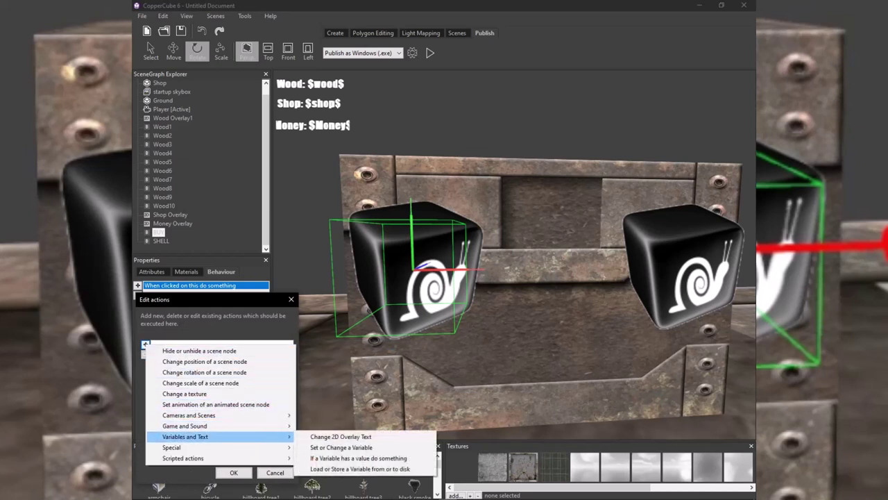
left_click(358, 458)
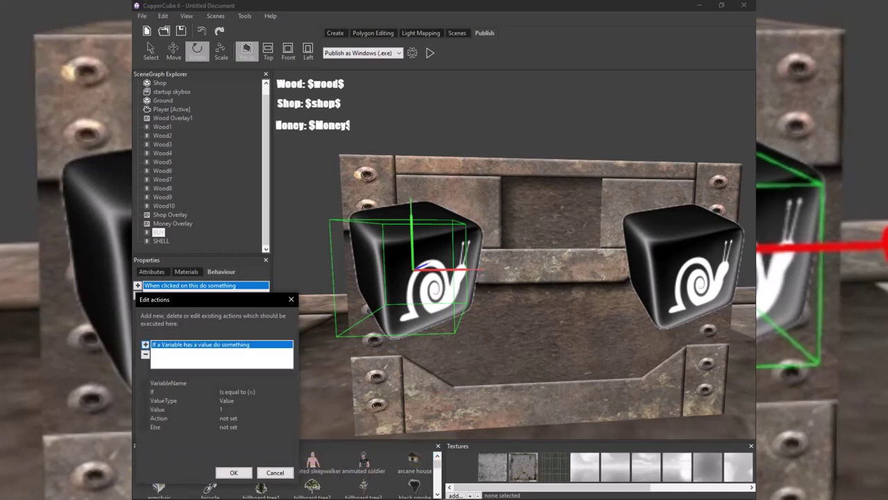
Set the condition's variable name to shop and its comparison value to 0.
left_click(239, 383)
type("s")
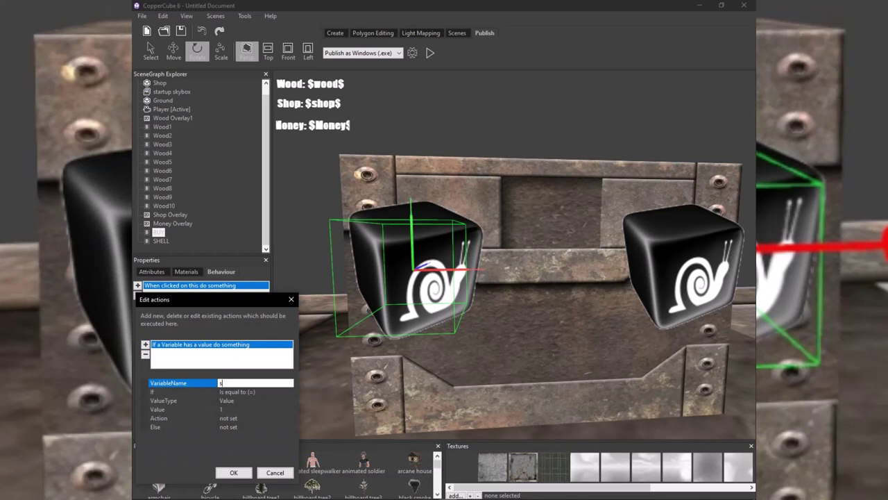
type("hop")
key("Return")
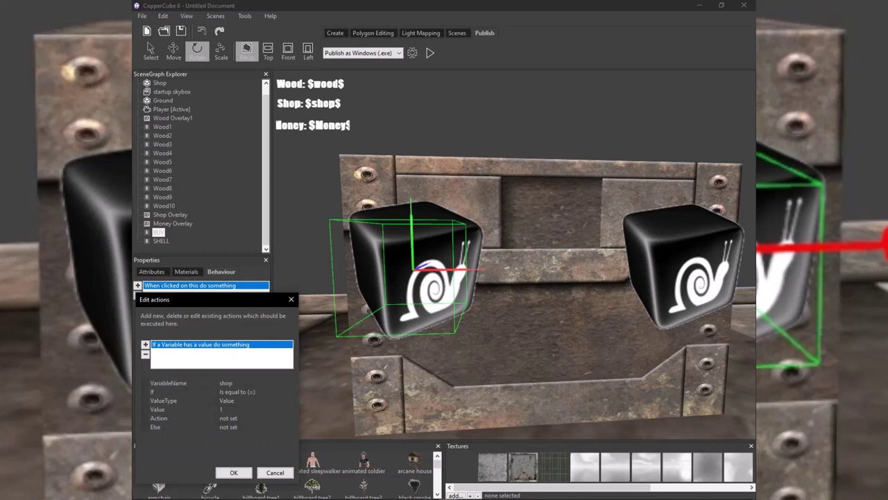
left_click(236, 409)
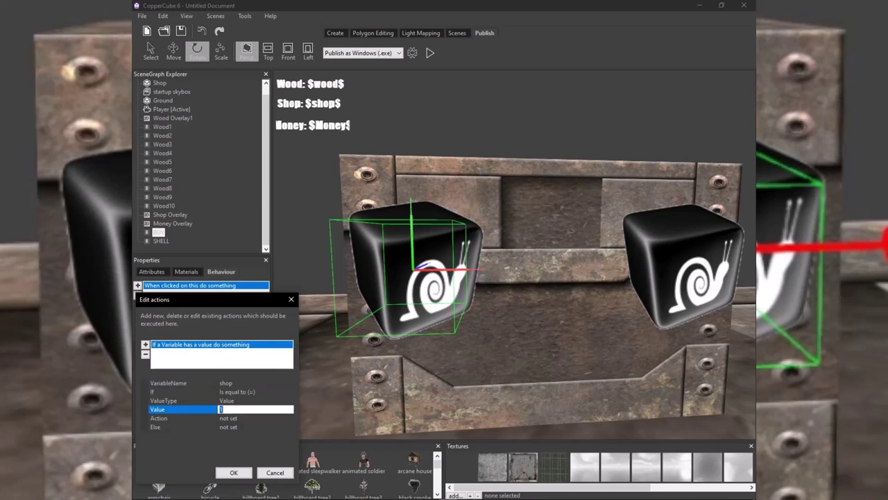
type("0")
key("Return")
Open the shop condition's action list and add a "Set or Change a Variable" action to it.
left_click(236, 419)
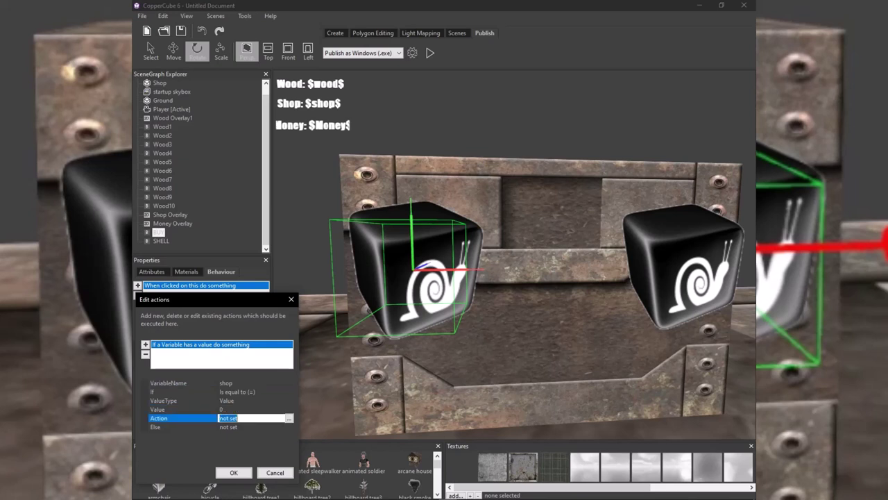
left_click(290, 418)
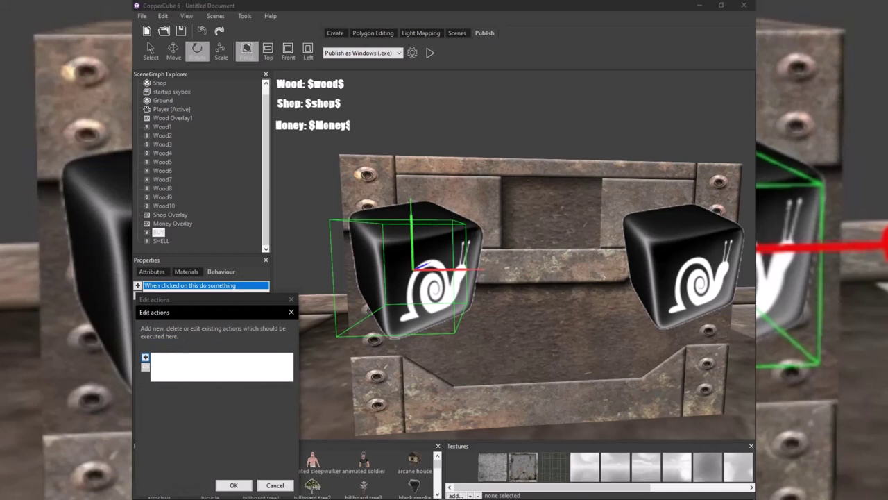
left_click(146, 358)
mouse_move(209, 451)
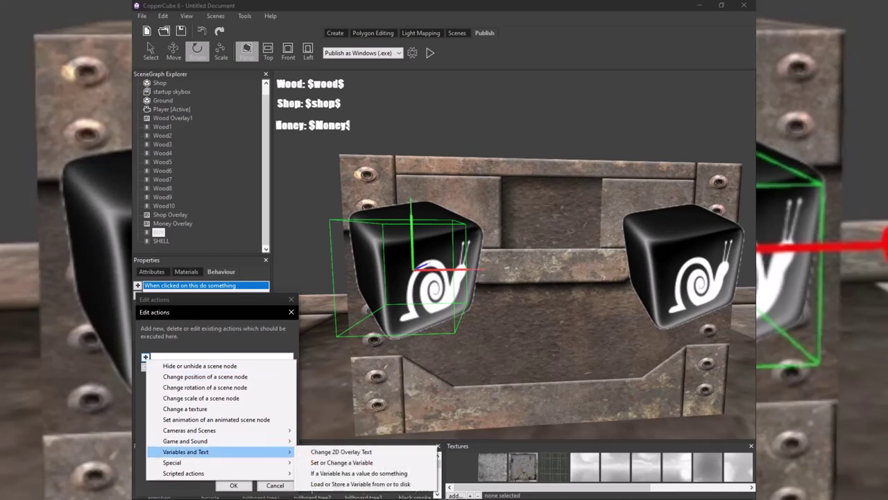
left_click(330, 462)
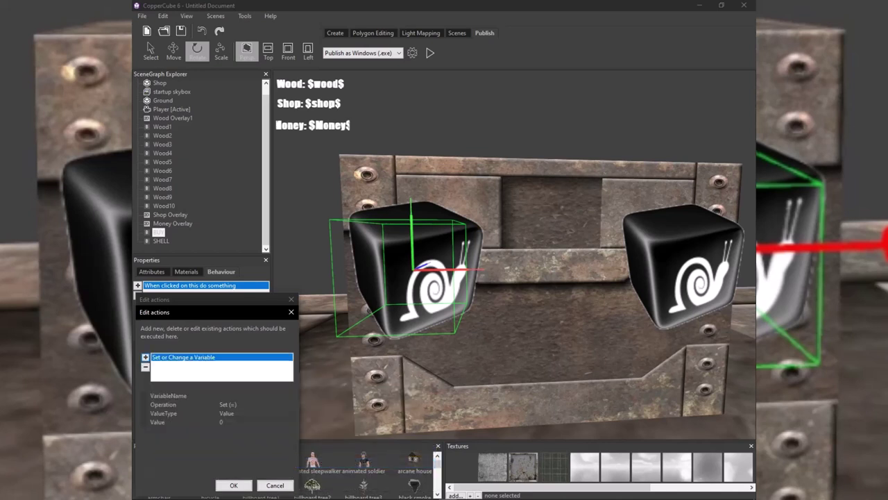
Configure the new action to add 1 to the variable wood, using the Add (+) operation.
left_click(236, 396)
type("w")
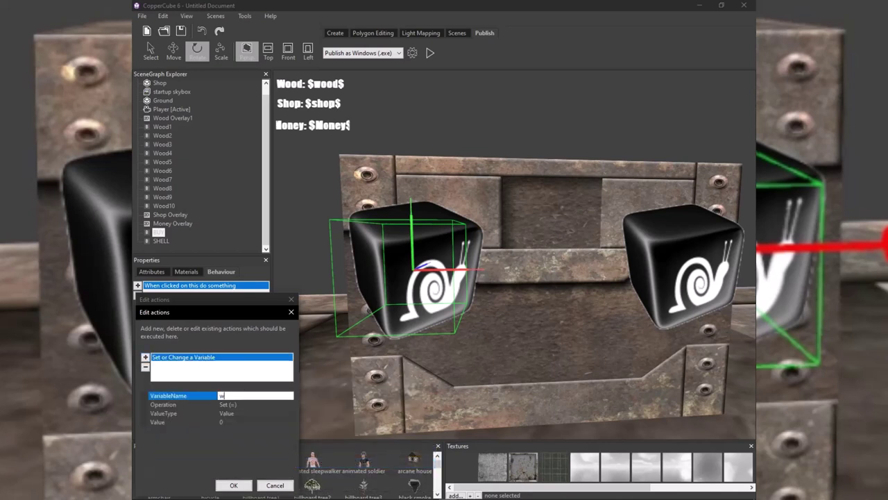
type("oodo")
key("BackSpace")
key("Return")
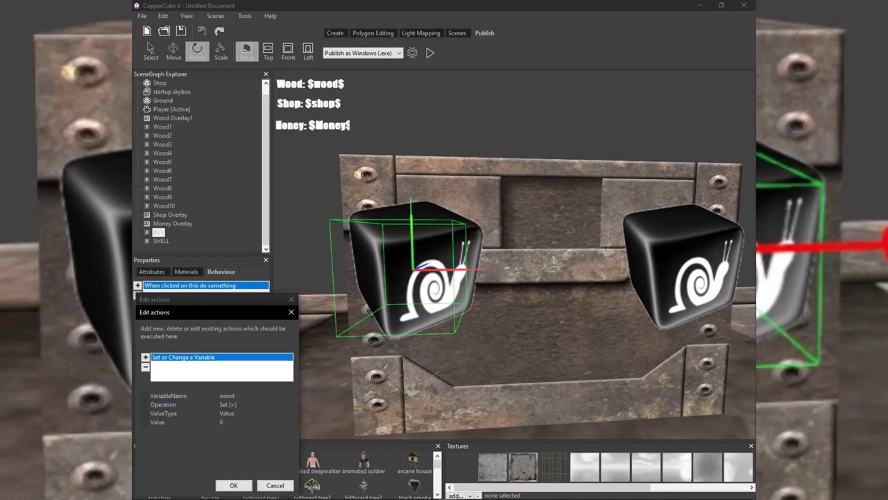
left_click(236, 405)
left_click(289, 405)
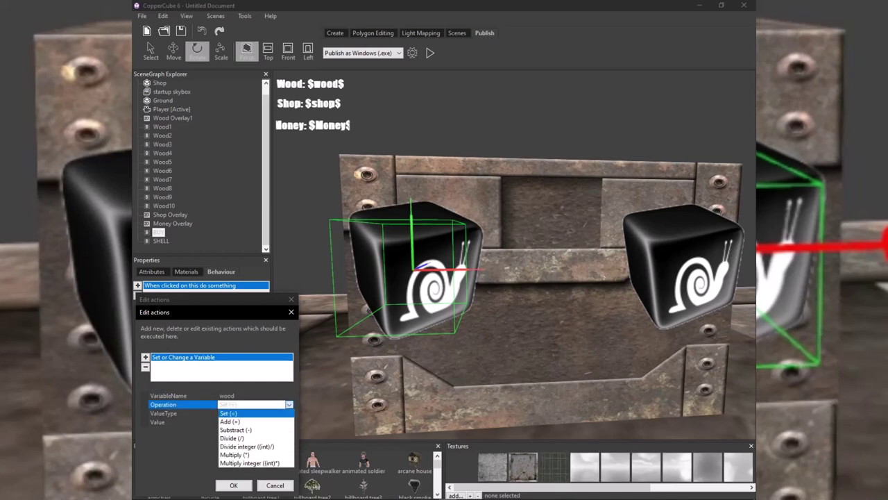
left_click(234, 422)
left_click(235, 422)
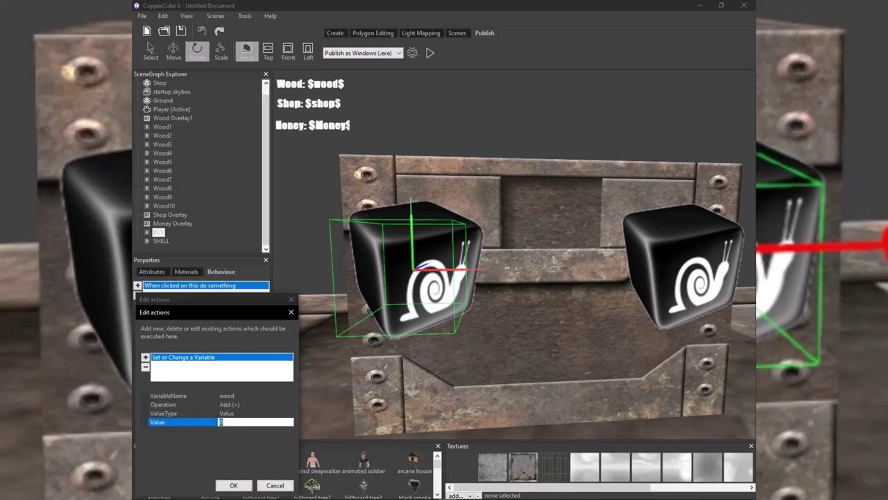
type("1")
Add a second "Set or Change a Variable" action and set its variable name to money.
left_click(145, 357)
mouse_move(187, 448)
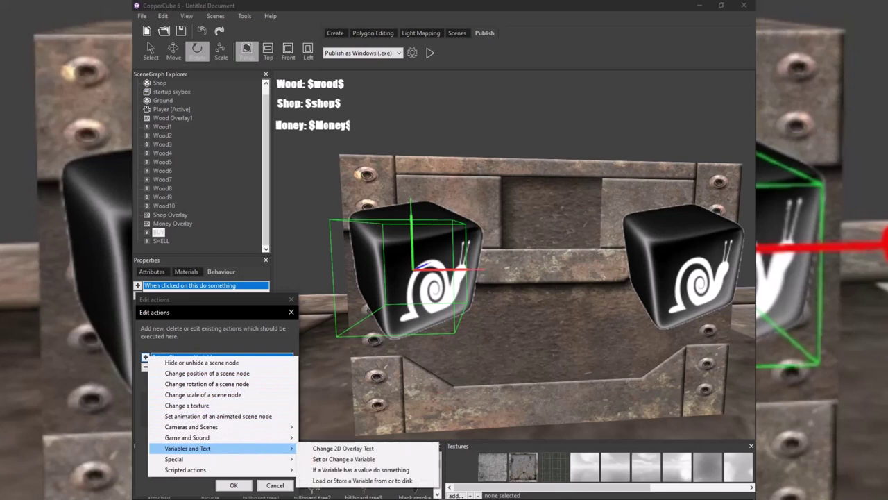
left_click(343, 459)
left_click(255, 396)
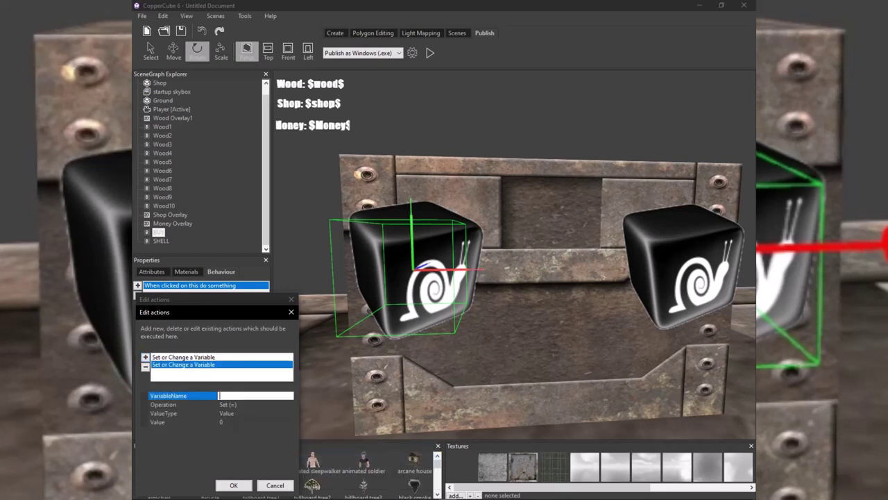
type("money")
Set the money action's operation to Substract (-) and its value to 15.
left_click(255, 422)
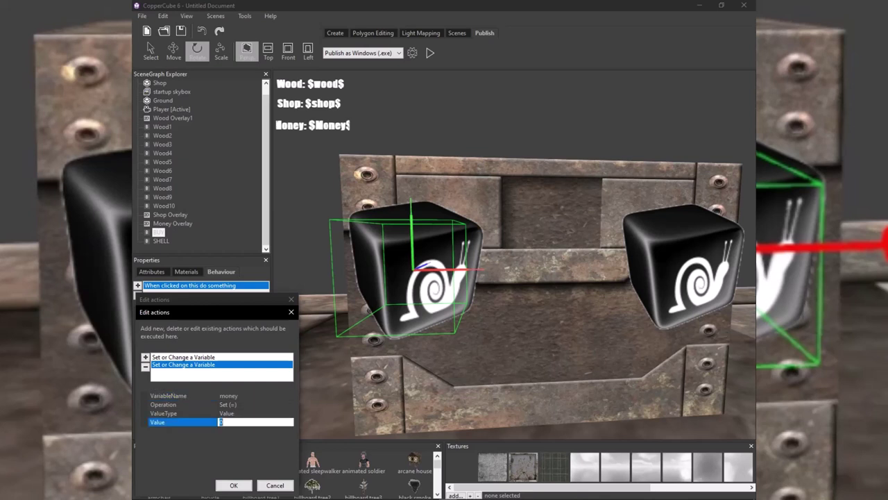
left_click(255, 396)
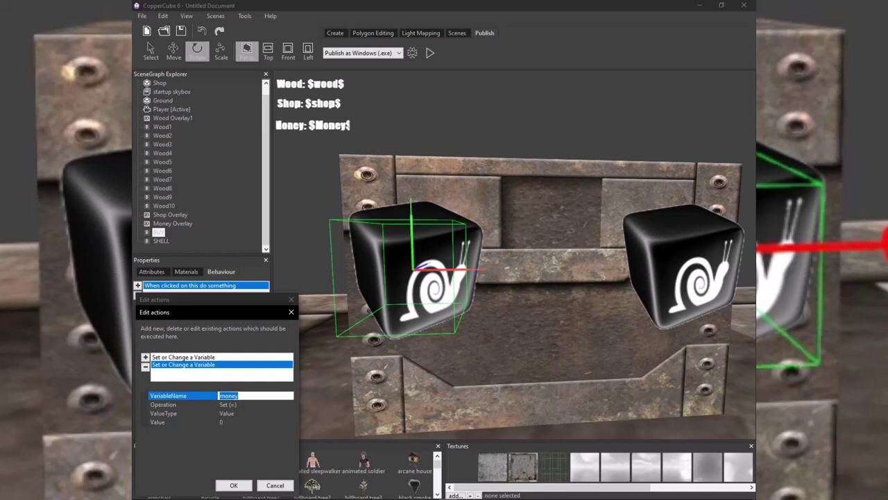
left_click(254, 405)
left_click(290, 404)
left_click(243, 430)
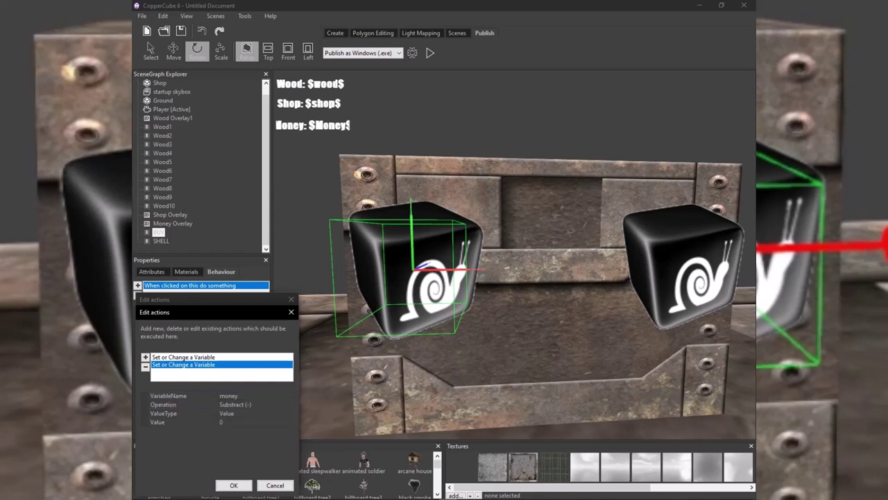
left_click(255, 422)
type("1")
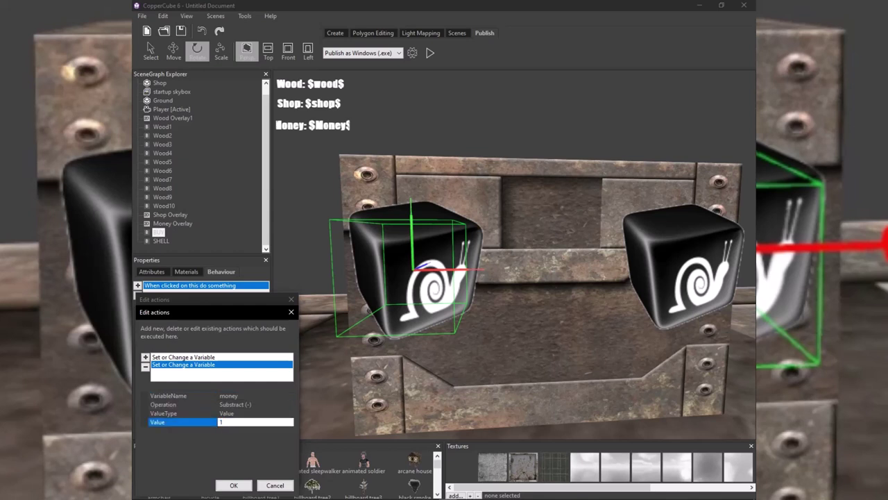
type("5")
Add a third "Set or Change a Variable" action and set its variable name to shop.
left_click(145, 356)
mouse_move(183, 445)
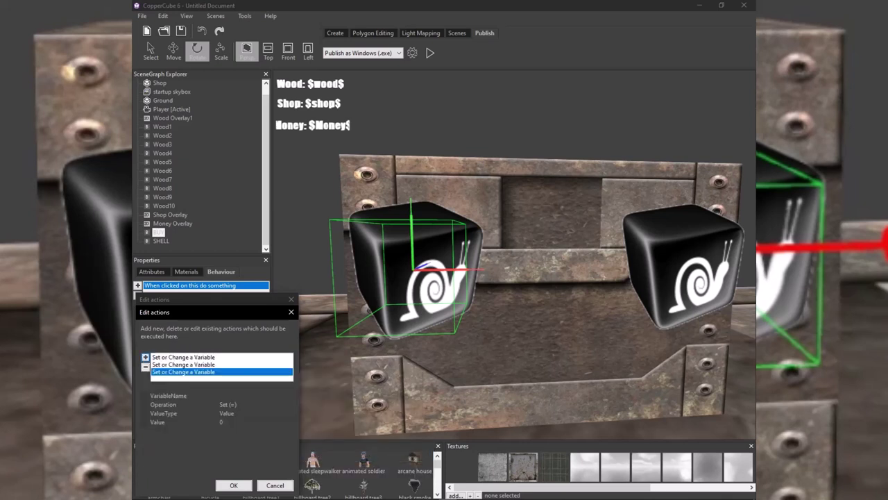
left_click(240, 395)
type("shop")
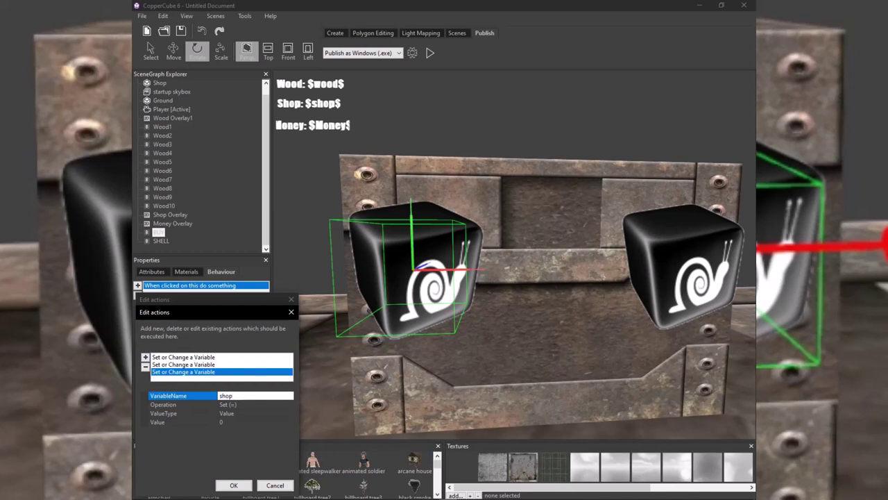
key("Return")
Set the shop action's operation to Substract (-) with value 1, and accept both action dialogs.
left_click(243, 405)
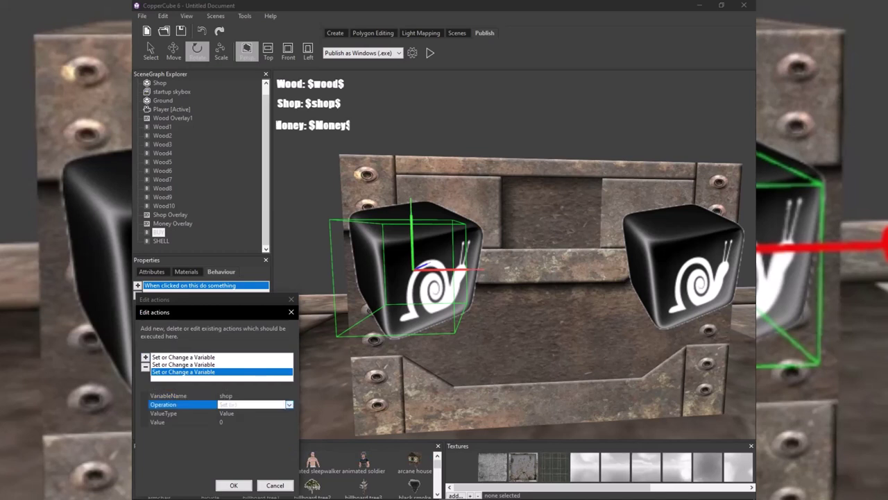
left_click(289, 405)
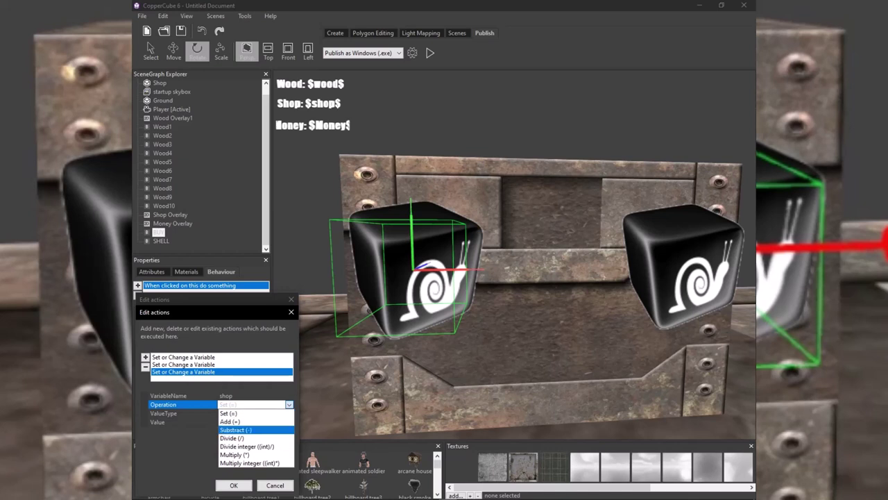
left_click(240, 429)
left_click(240, 422)
type("1")
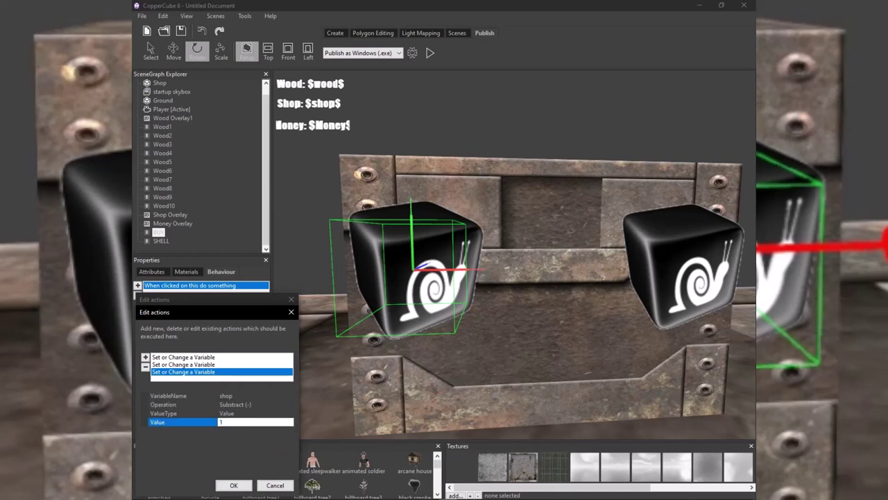
left_click(234, 485)
left_click(234, 473)
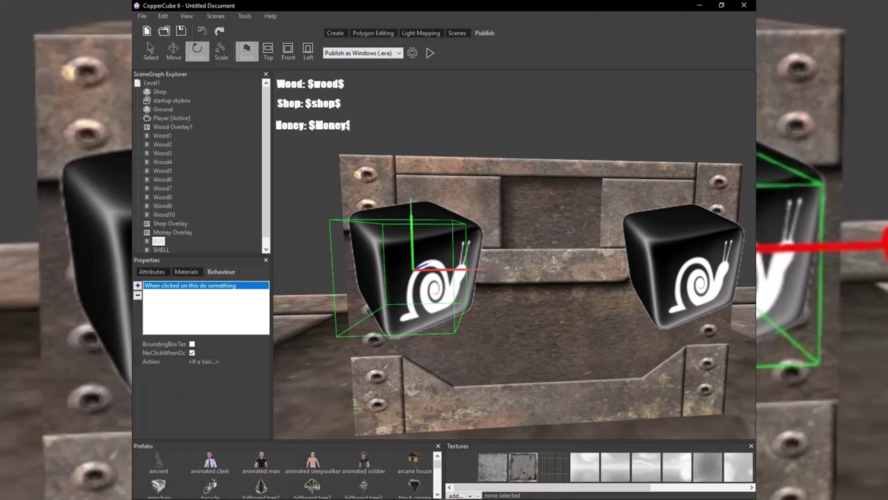
Run the game, walk up to the shop cubes and test a purchase on the BUY cube, then return to the editor.
left_click(430, 52)
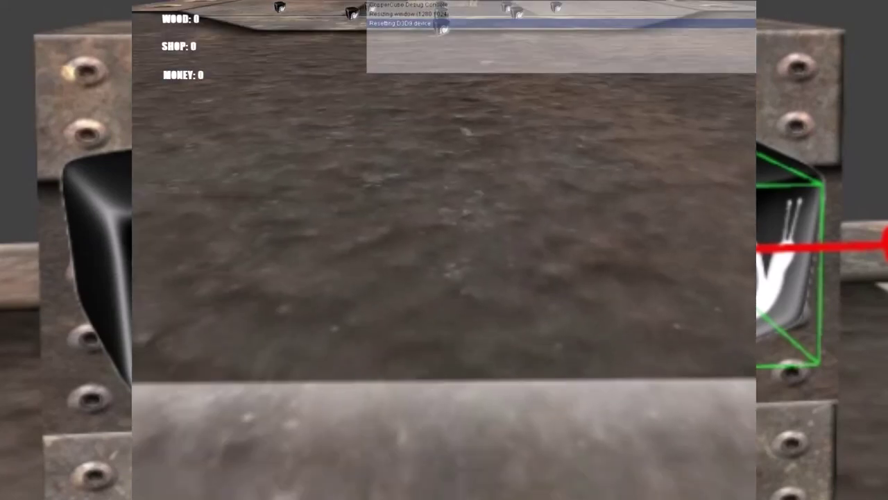
key("w")
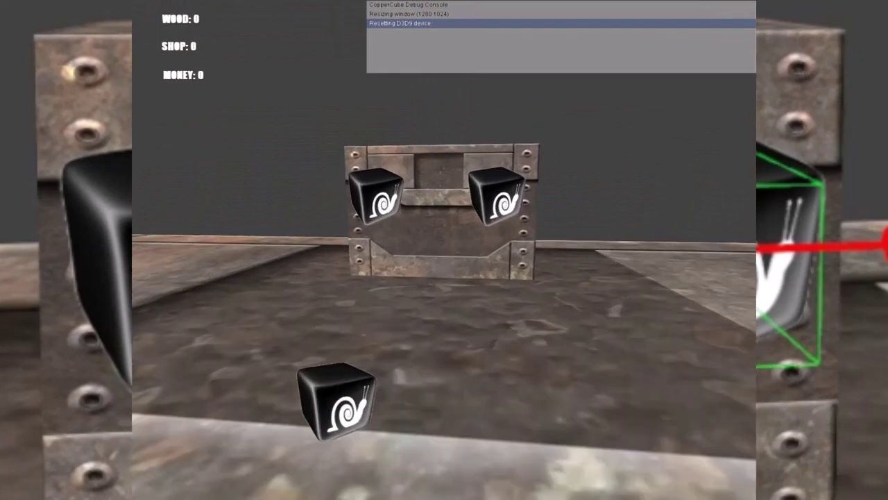
key("w")
left_click(444, 249)
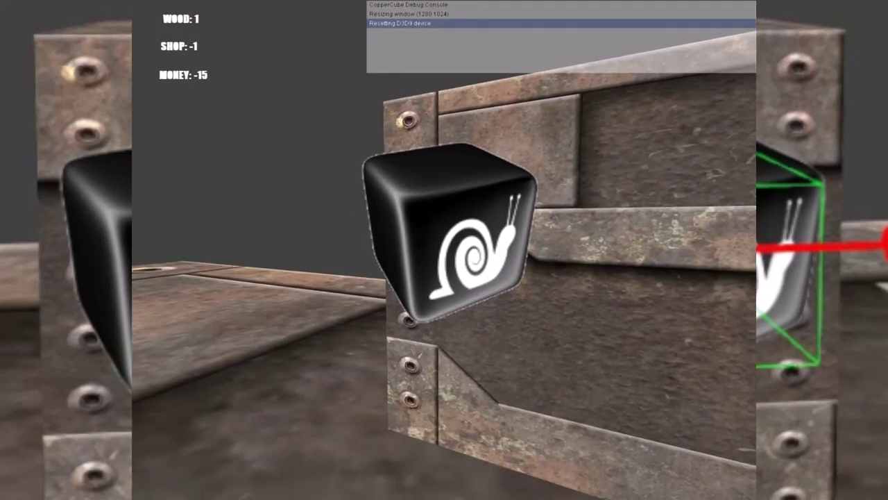
key("w")
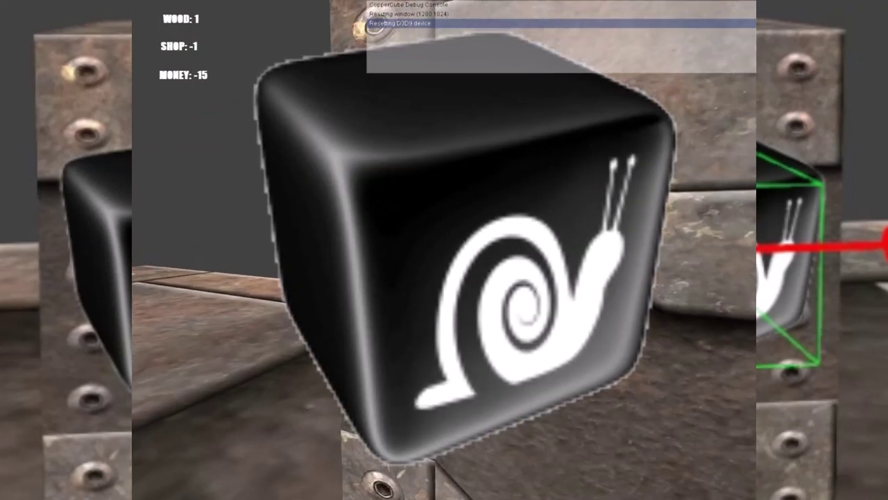
key("Down")
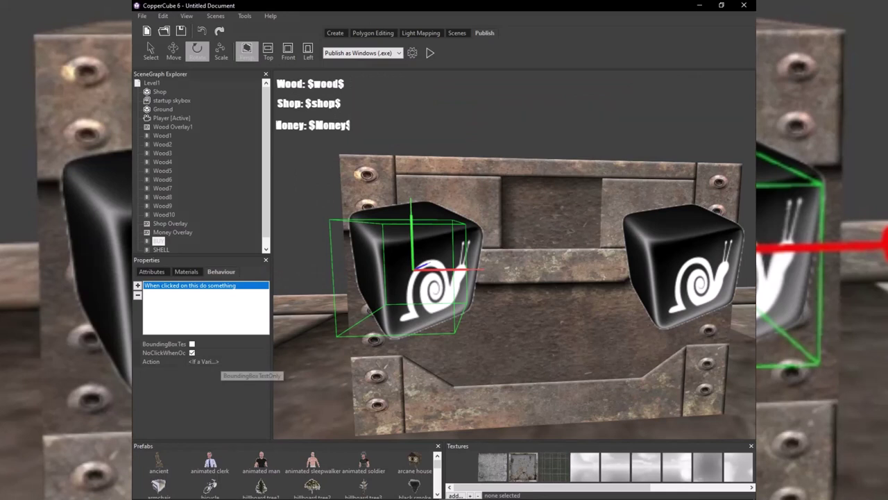
Reopen the BUY cube's click actions and add a second "If a Variable has a value do something" action.
left_click(221, 362)
left_click(266, 361)
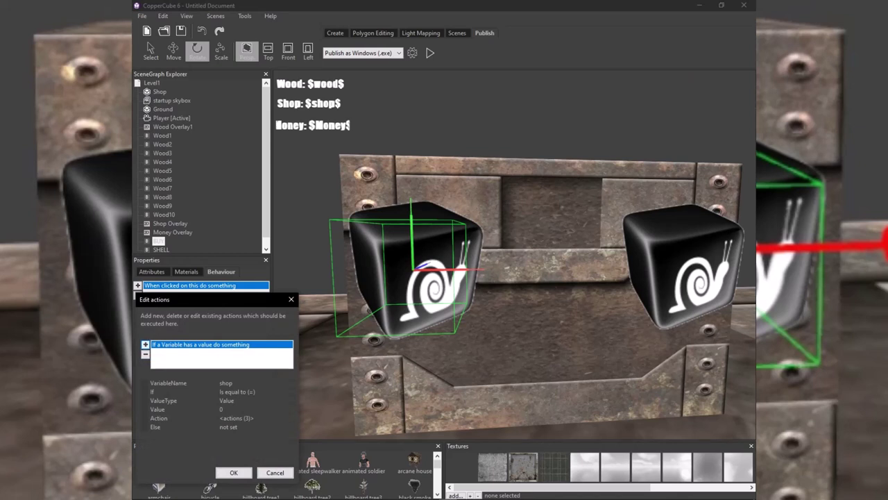
left_click(145, 345)
mouse_move(186, 437)
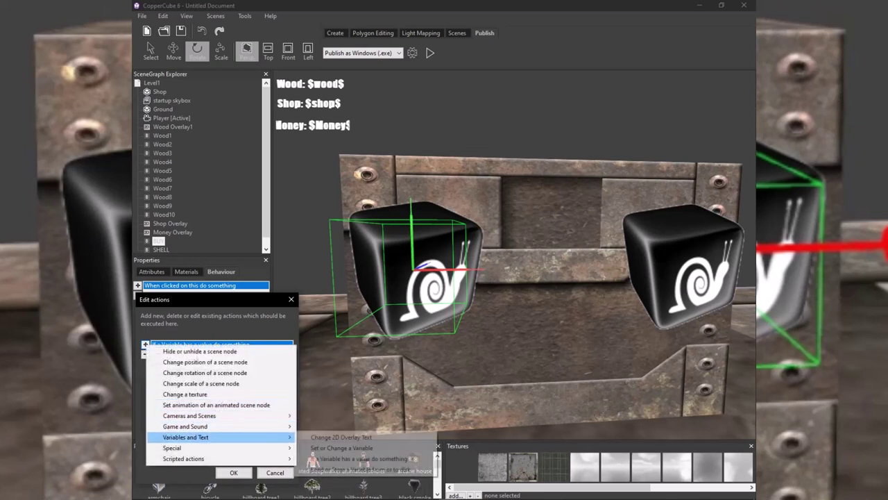
left_click(354, 460)
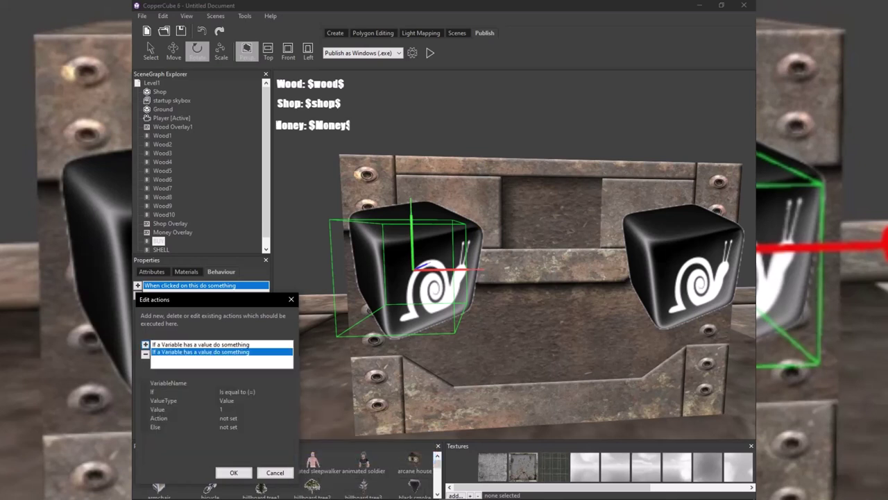
Set the second condition's variable name to shop and its comparison value to 0.
left_click(254, 384)
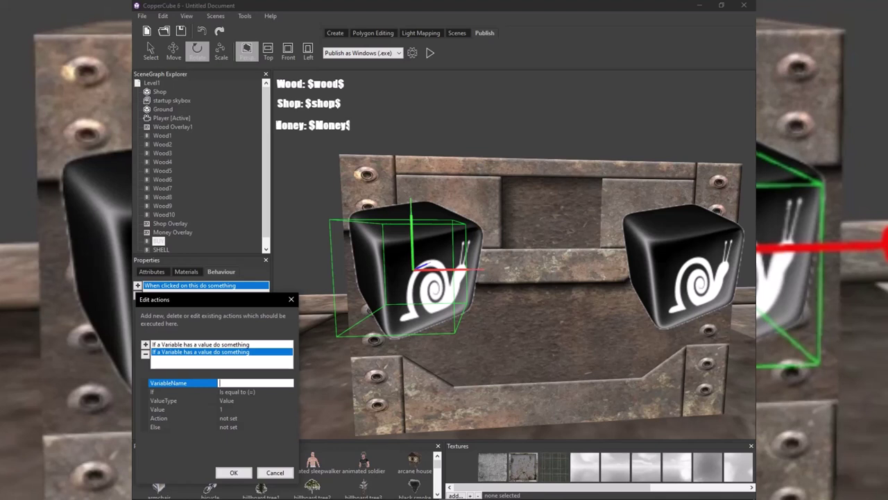
type("shop")
left_click(247, 409)
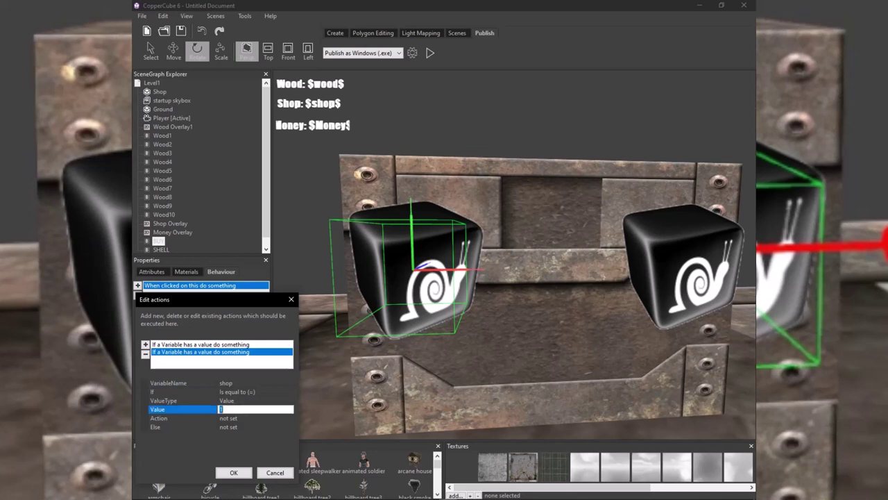
type("0")
Give the second condition a "Set or Change a Variable" action with the variable name shop, and accept its action list.
left_click(254, 418)
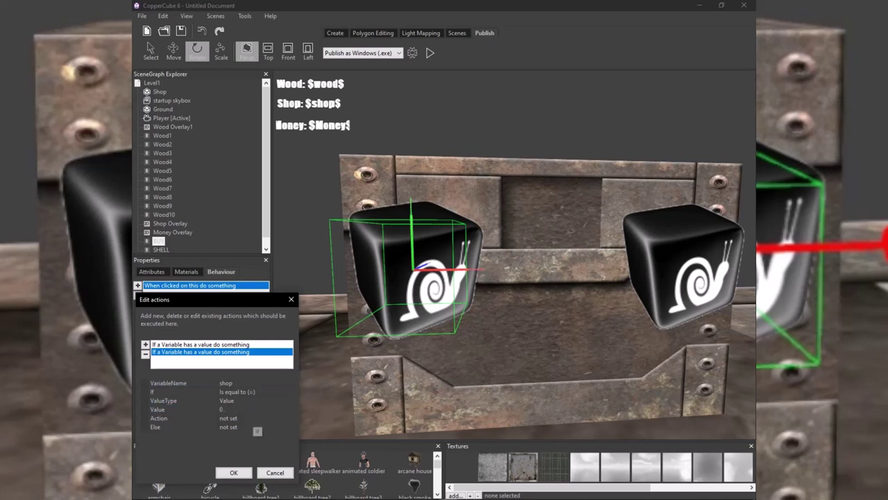
left_click(254, 418)
left_click(290, 419)
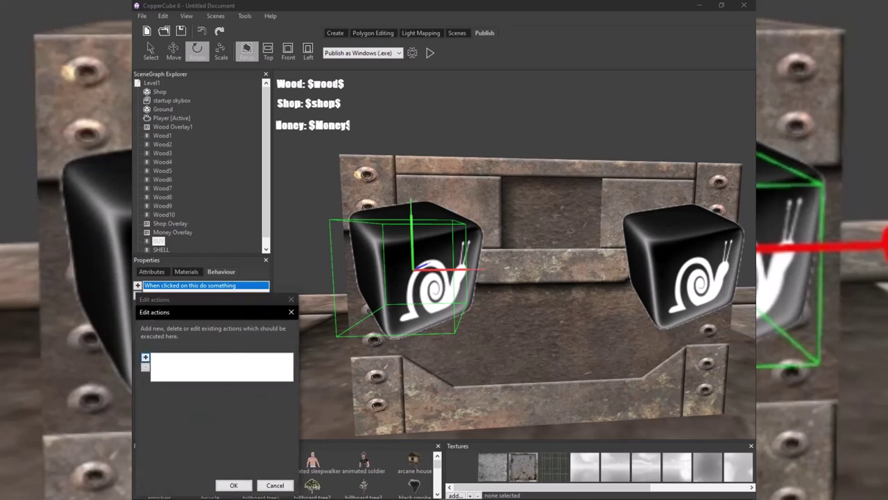
left_click(146, 357)
mouse_move(186, 451)
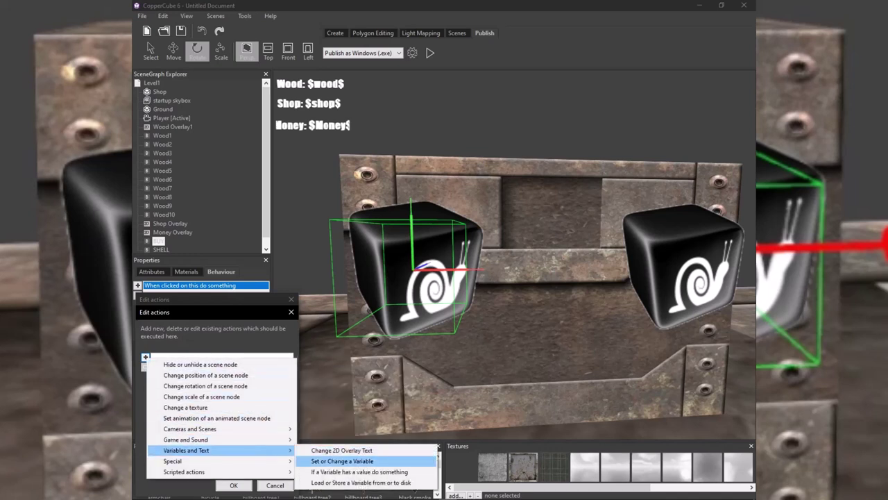
left_click(342, 461)
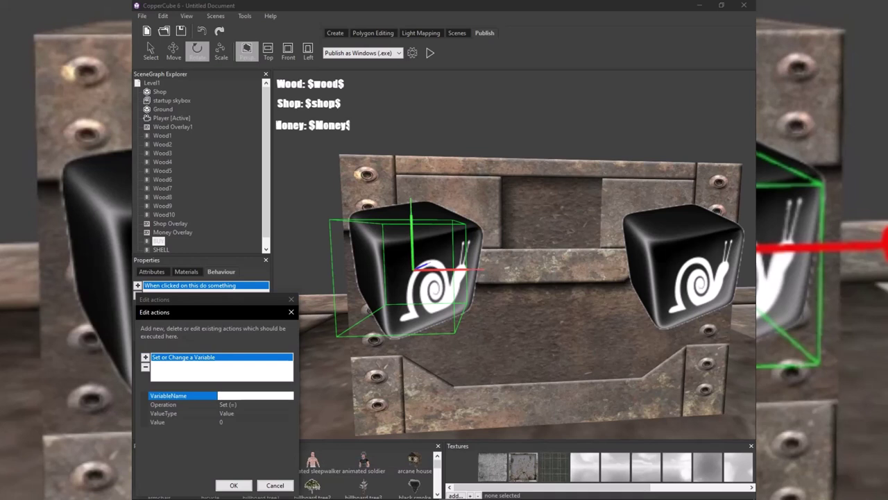
type("shop")
left_click(234, 485)
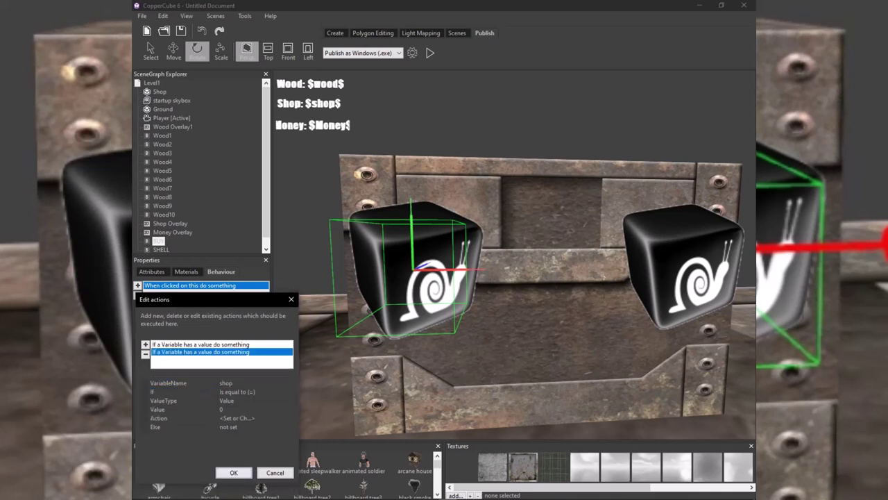
Accept the BUY cube's click actions, run the game to test a purchase on the BUY cube, and return to the editor.
left_click(234, 472)
left_click(430, 52)
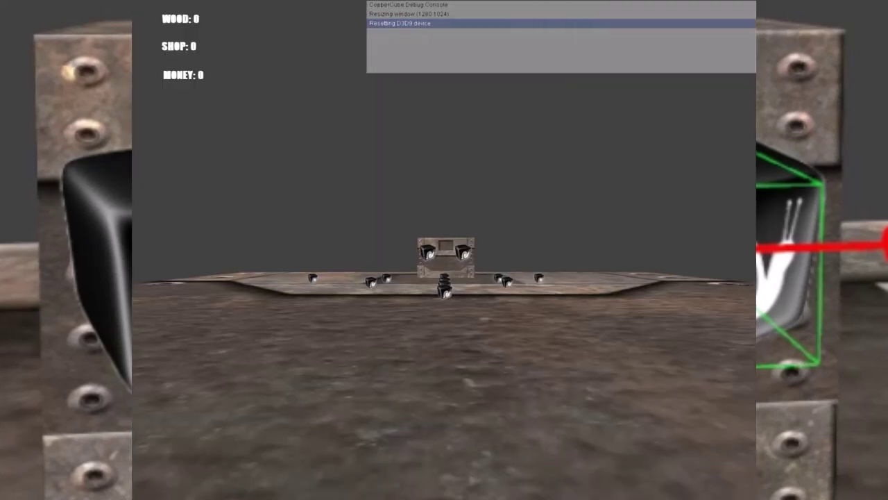
key("w")
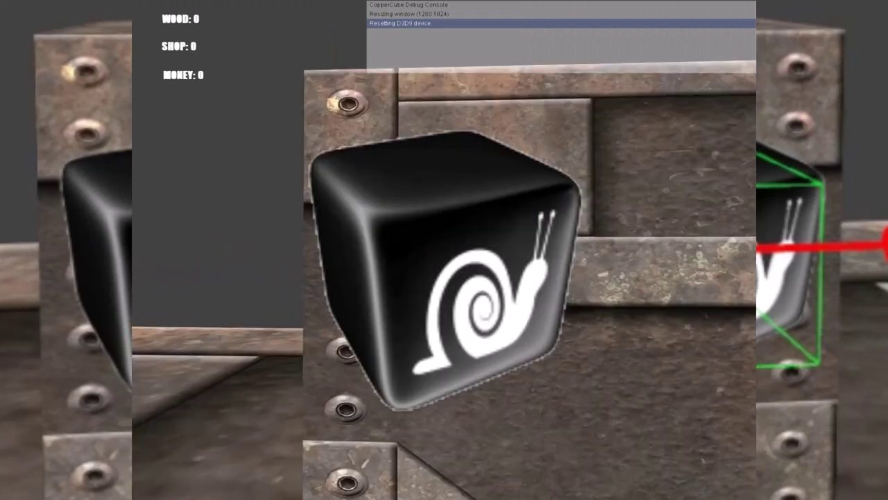
left_click(444, 250)
key("Escape")
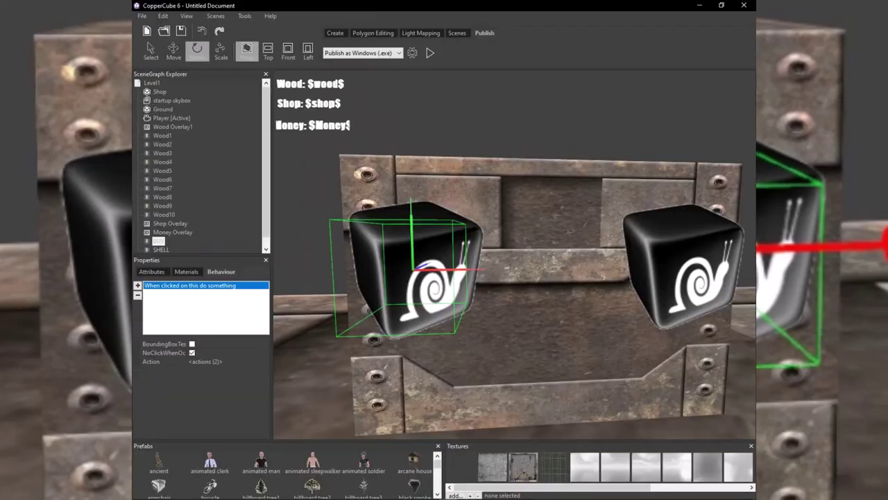
Run the game again, walk up to both shop cubes to check their behaviour, and return to the editor.
left_click(430, 52)
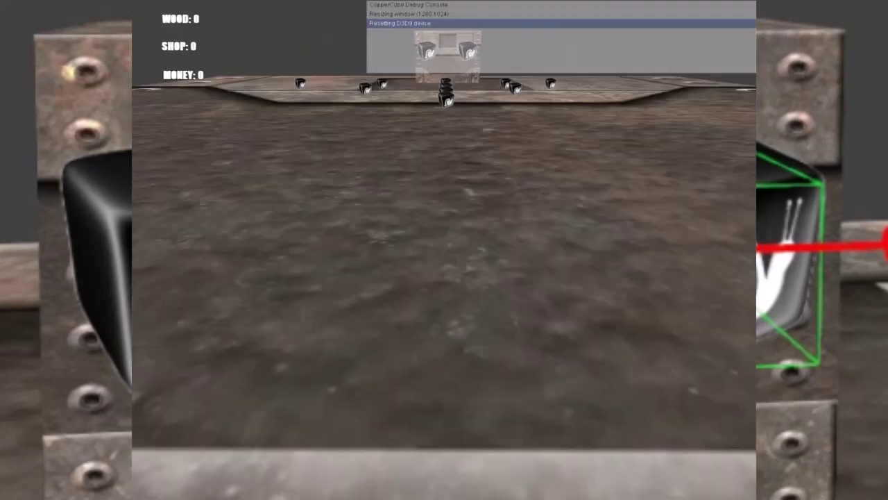
key("w")
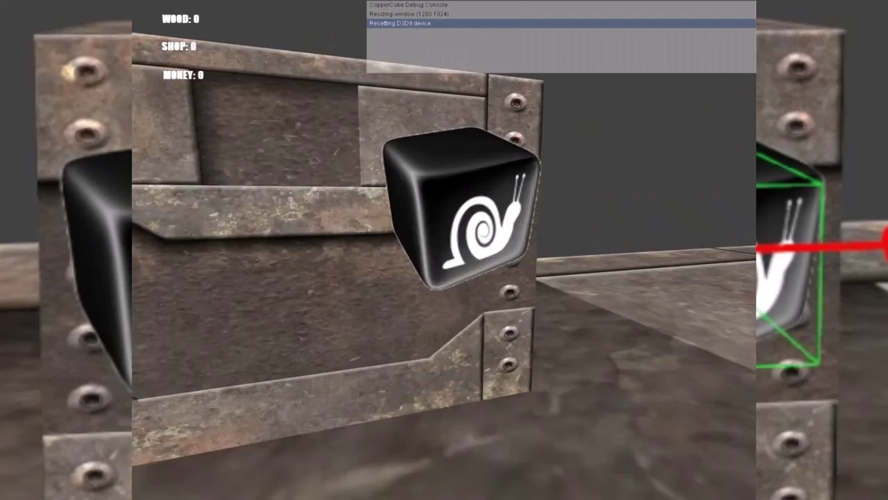
key("w")
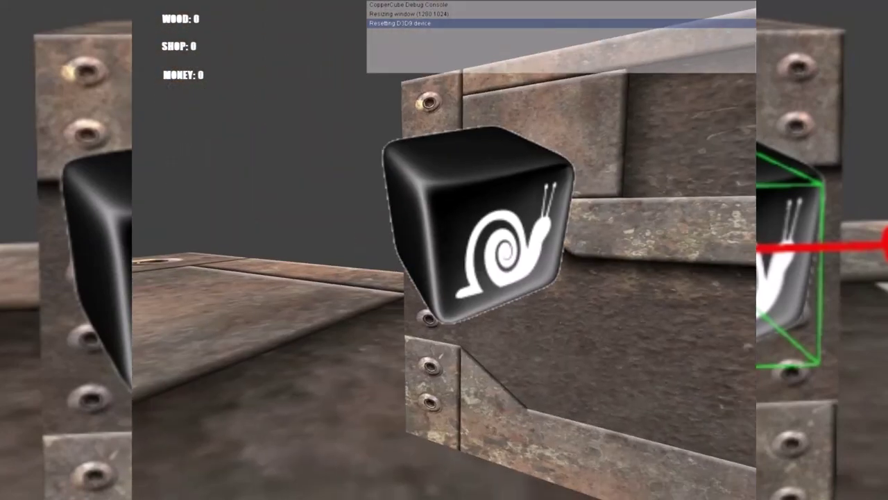
key("Escape")
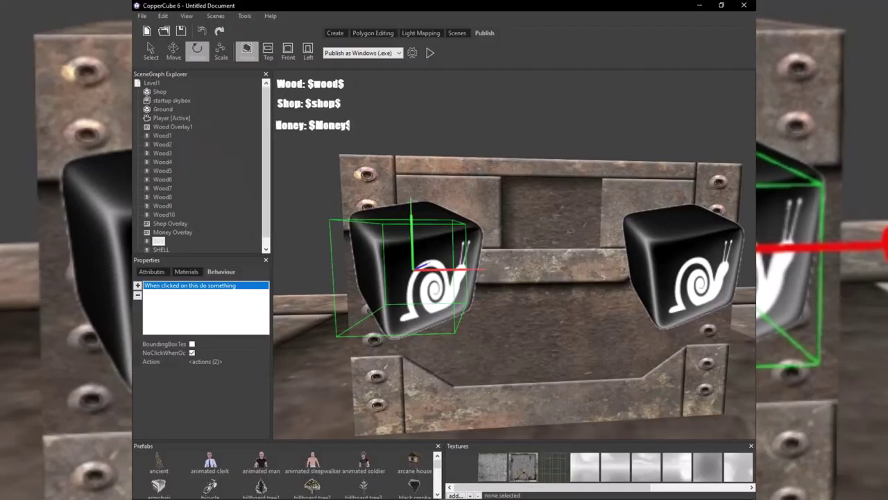
Select the SHELL cube, examine the condition in its click actions, and close them without changes.
left_click(192, 344)
left_click(665, 266)
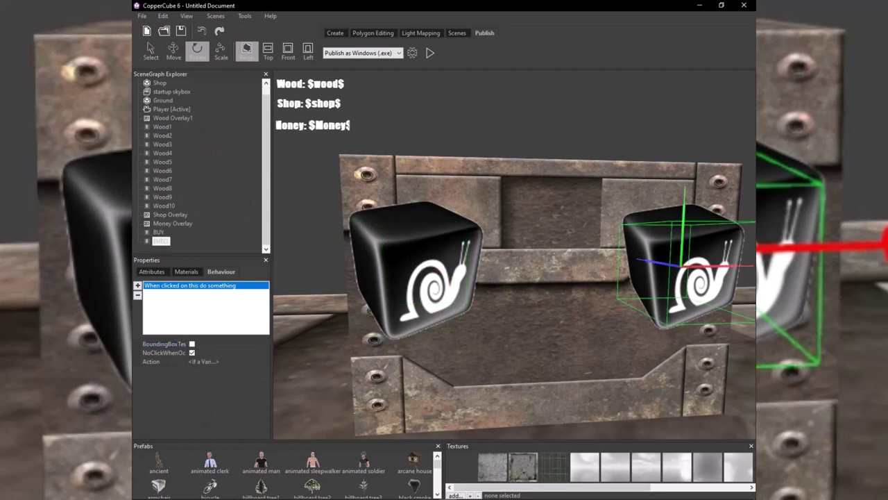
left_click(228, 353)
left_click(229, 362)
left_click(265, 361)
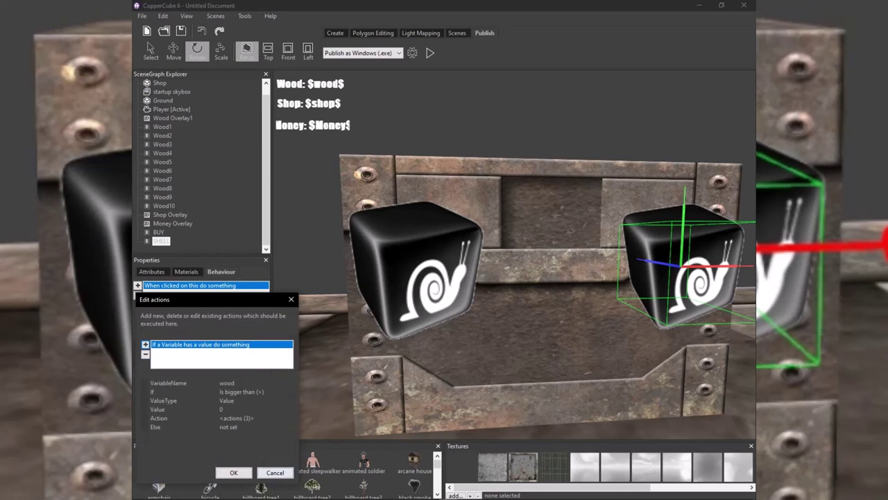
left_click(276, 473)
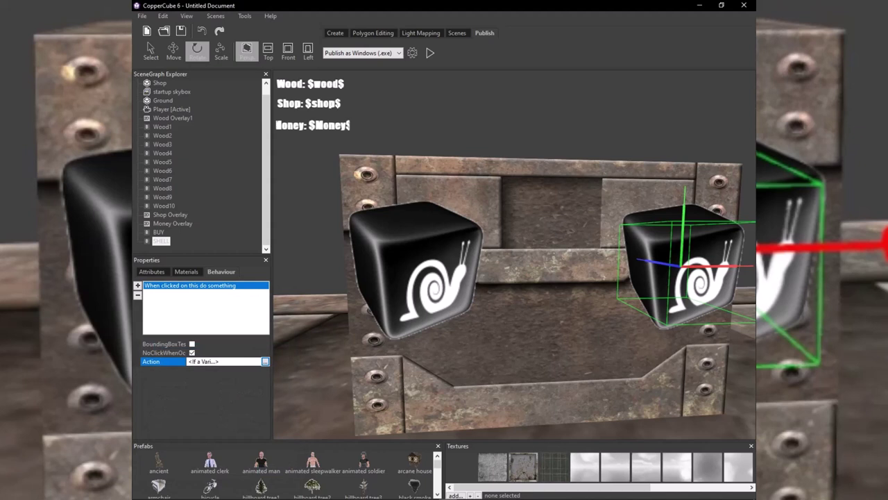
Reopen the BUY cube's click actions and delete the second "If a Variable has a value do something" action.
left_click(159, 232)
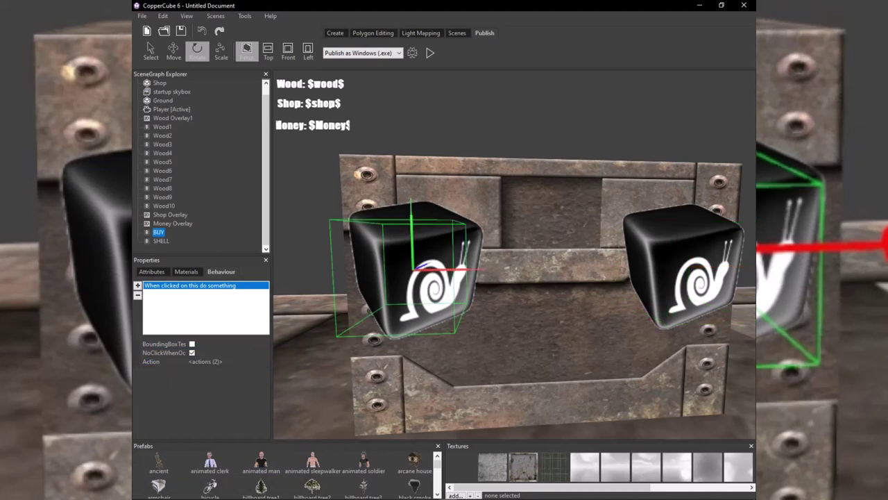
left_click(206, 362)
left_click(265, 362)
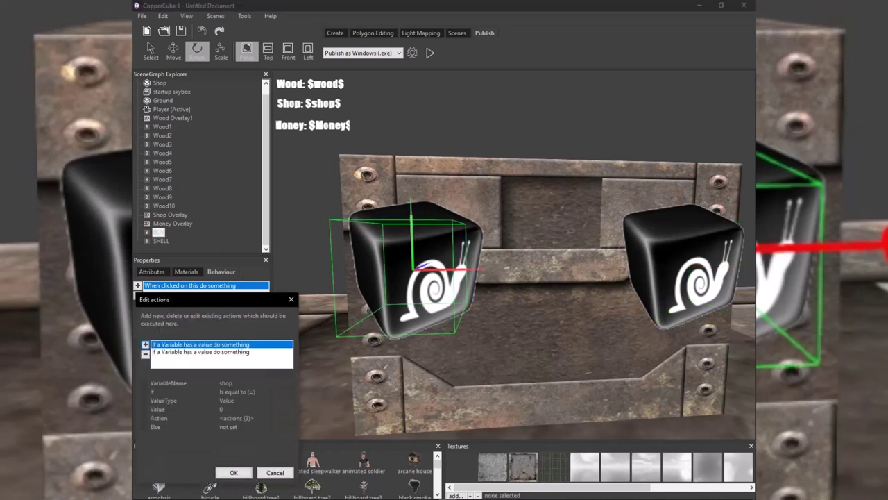
left_click(201, 352)
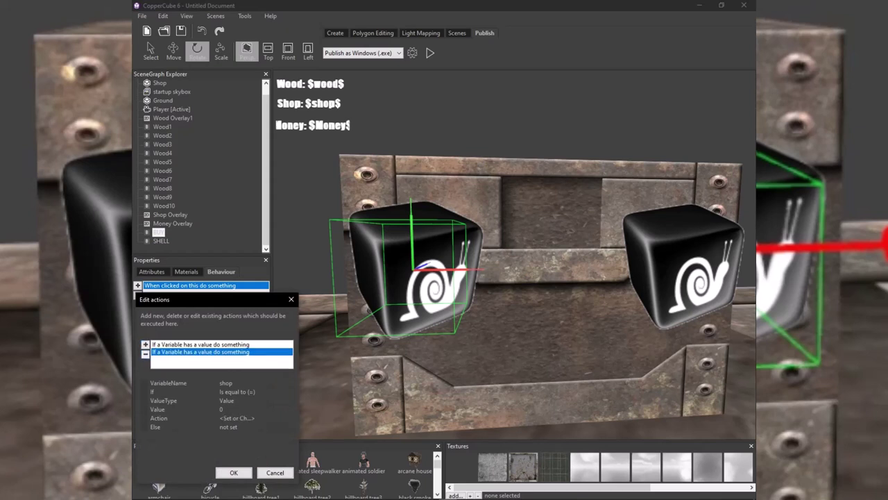
left_click(145, 354)
Set the remaining shop condition's comparison to "is bigger than (>)" and accept the BUY cube's actions.
left_click(200, 344)
left_click(251, 392)
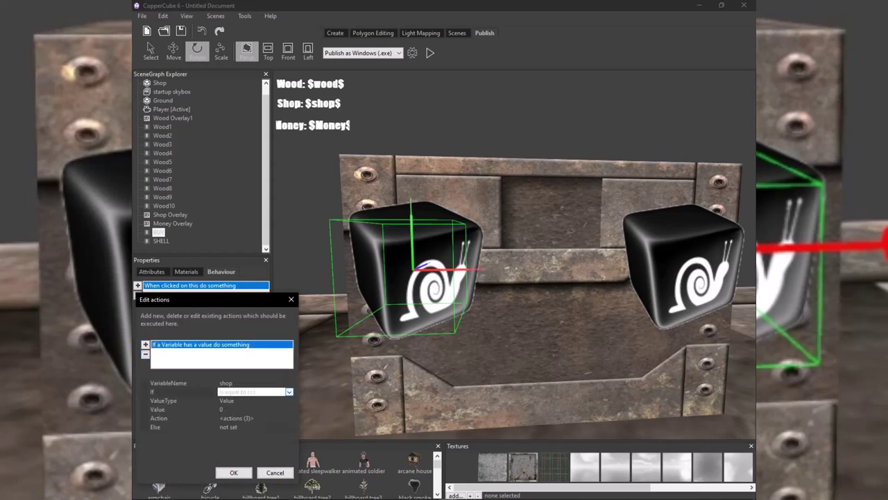
left_click(290, 392)
left_click(251, 417)
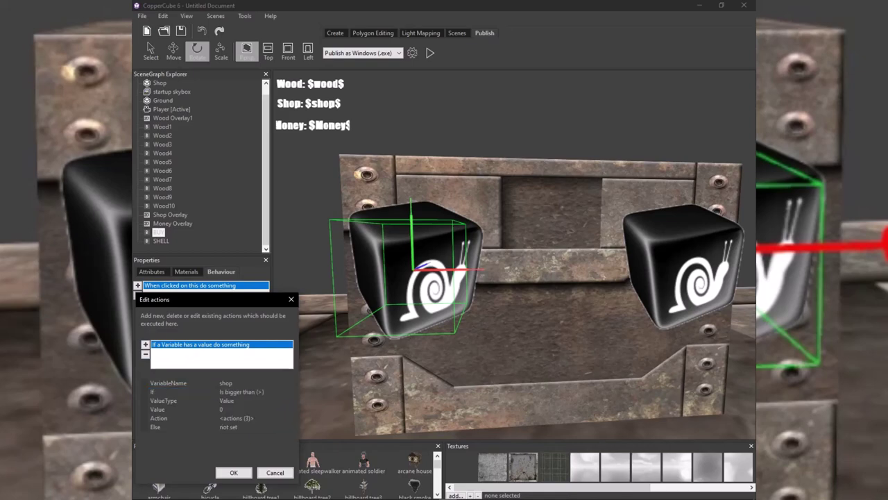
left_click(234, 473)
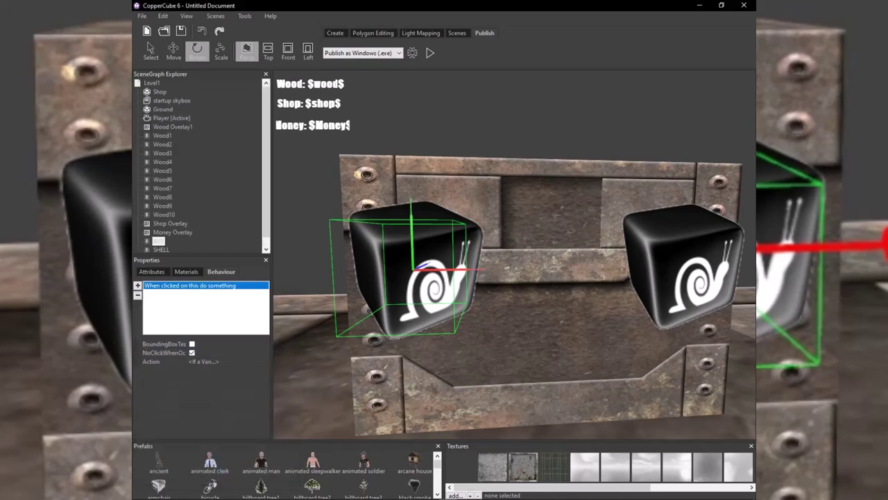
Run the game, collect all ten wood cubes from the ground, and walk up to the shop.
left_click(429, 53)
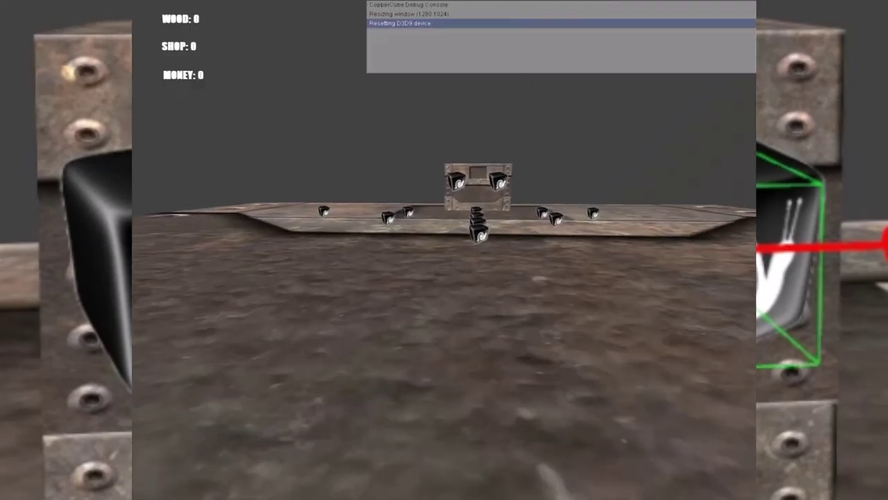
key("w")
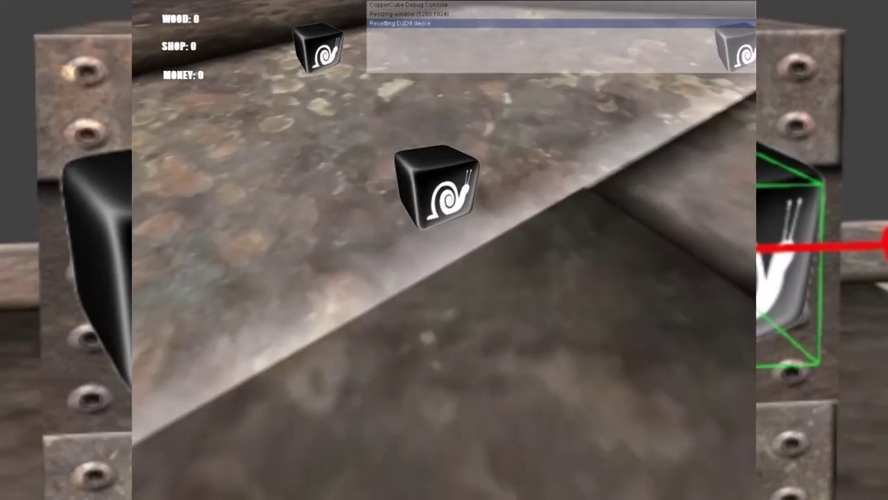
key("Up")
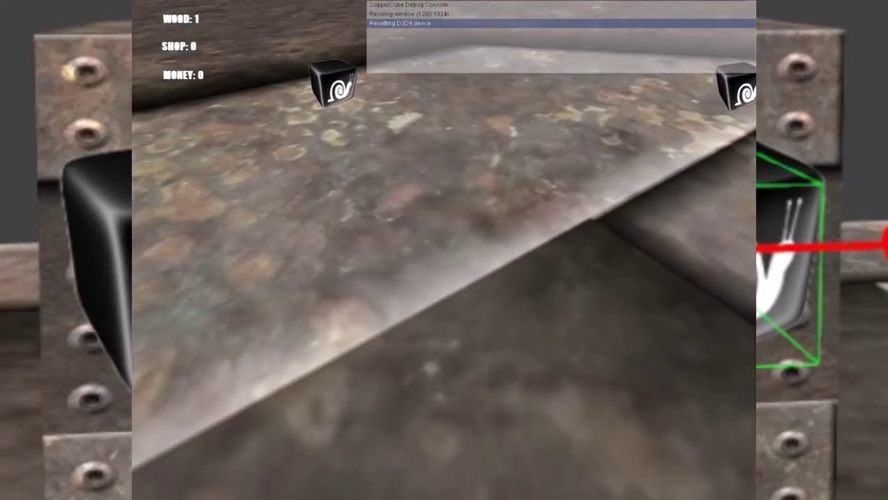
key("w")
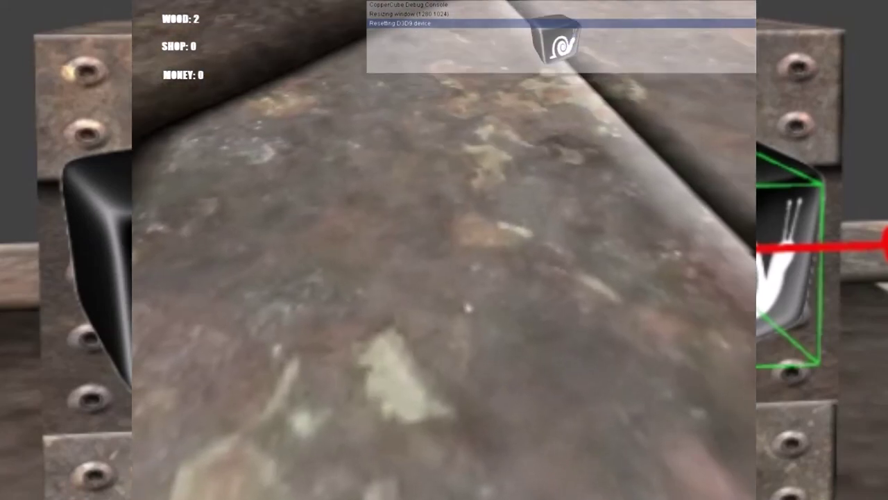
key("w")
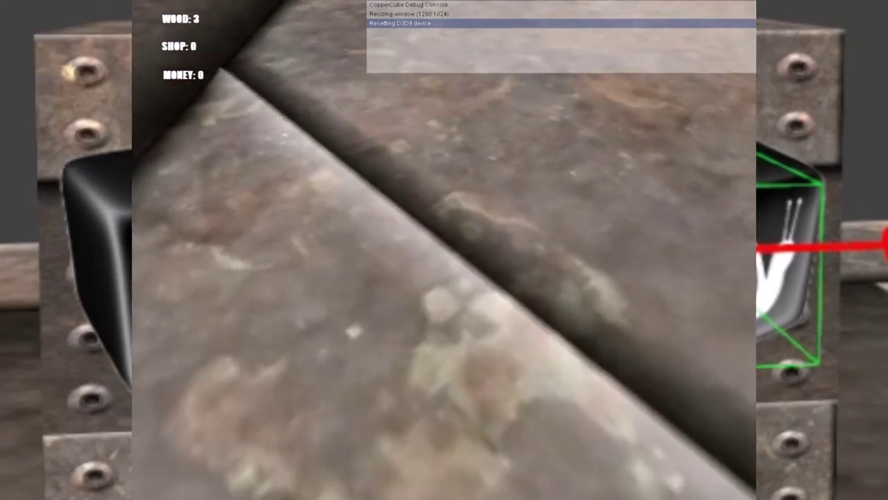
key("w")
key("Up")
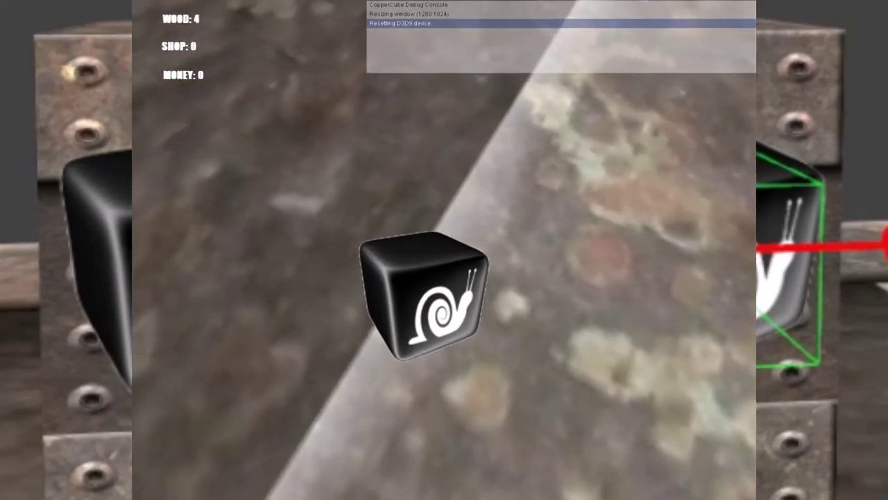
key("w")
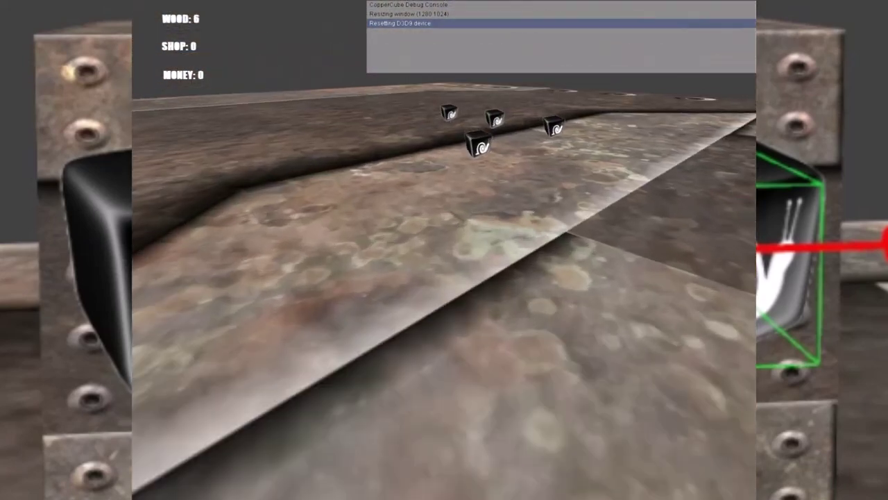
key("w")
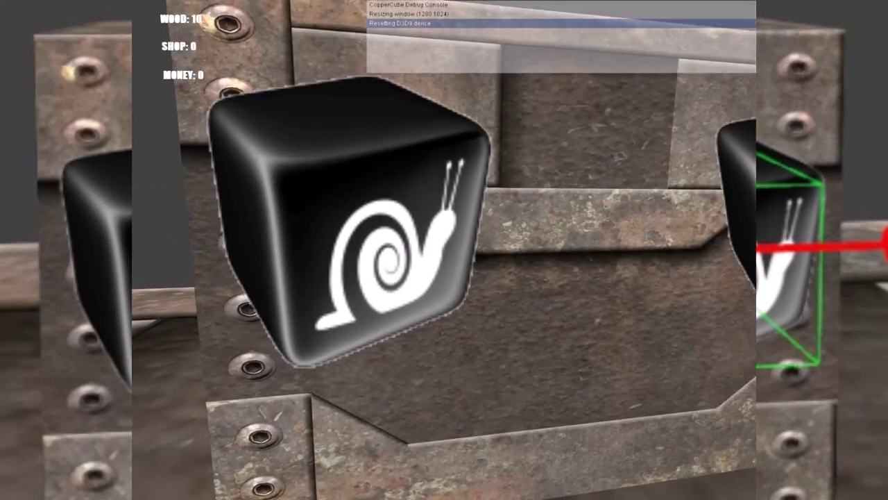
Test selling the collected wood on the SHELL cube and buying it back on the BUY cube, then return to the editor.
key("s")
key("w")
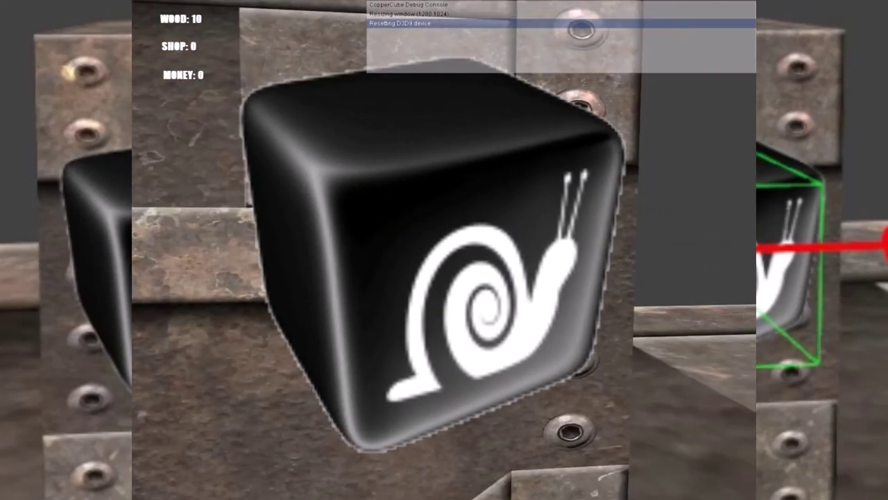
left_click(444, 250)
left_click(444, 250)
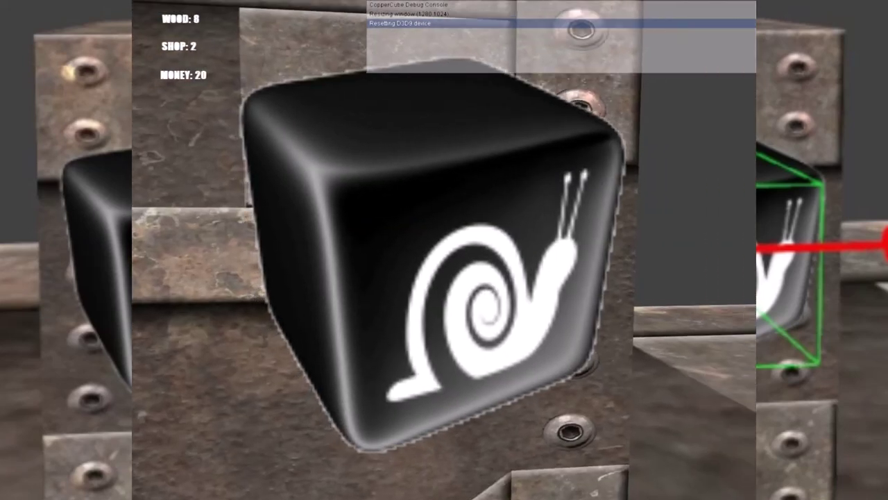
left_click(444, 250)
left_click(444, 250)
left_click(444, 250)
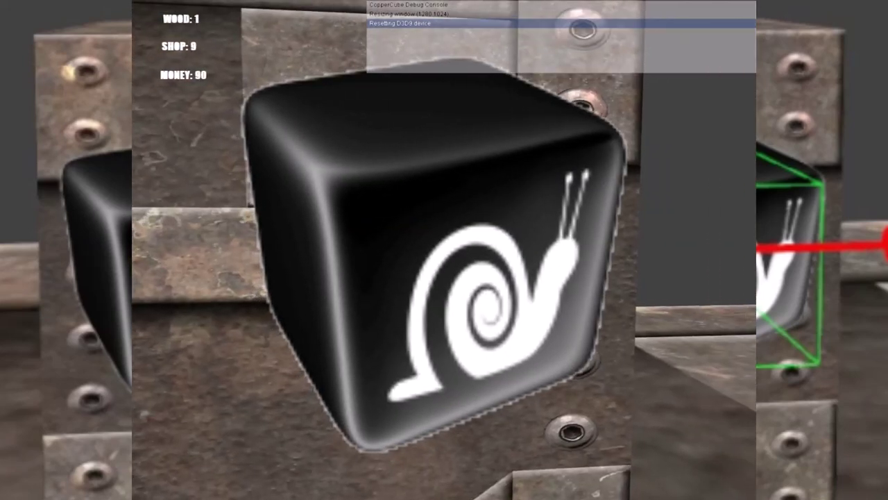
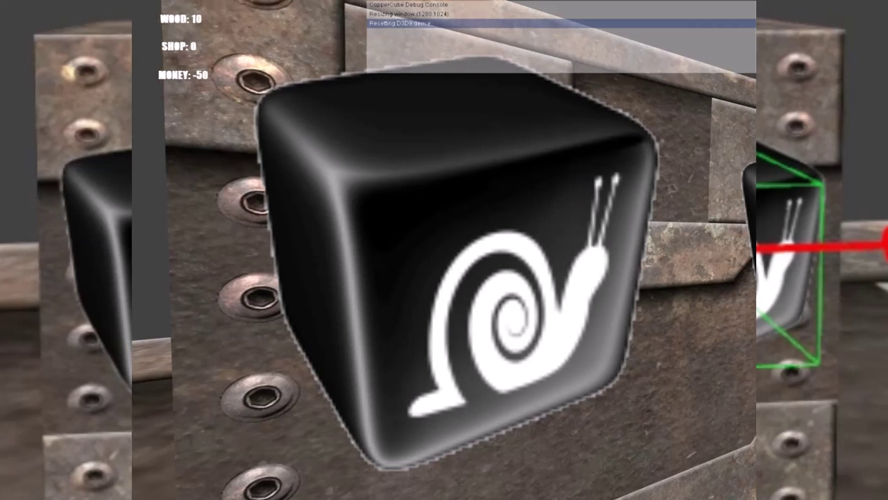
key("Escape")
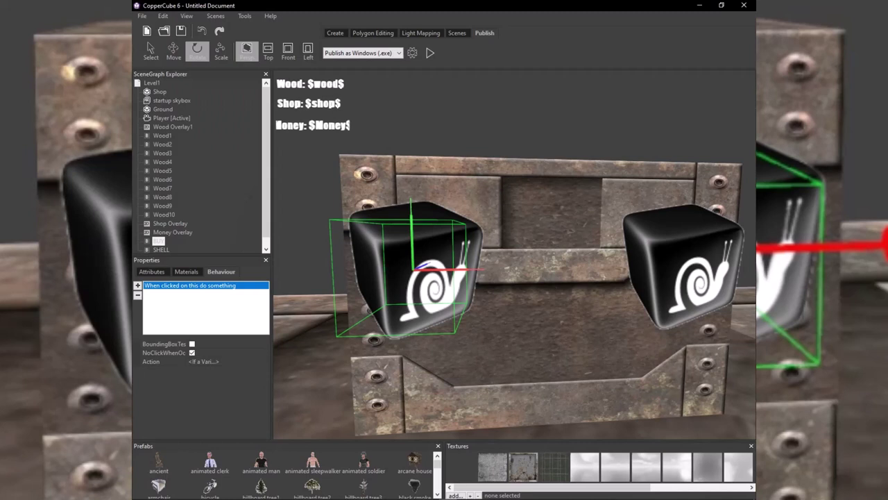
Review the three variable changes inside the SHELL cube's wood condition.
scroll(199, 167, "down", 1)
left_click(161, 241)
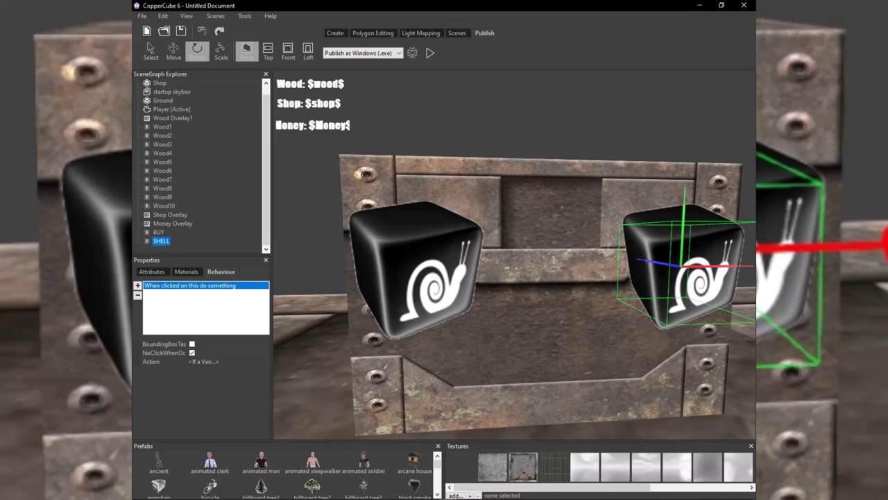
left_click(204, 362)
left_click(265, 362)
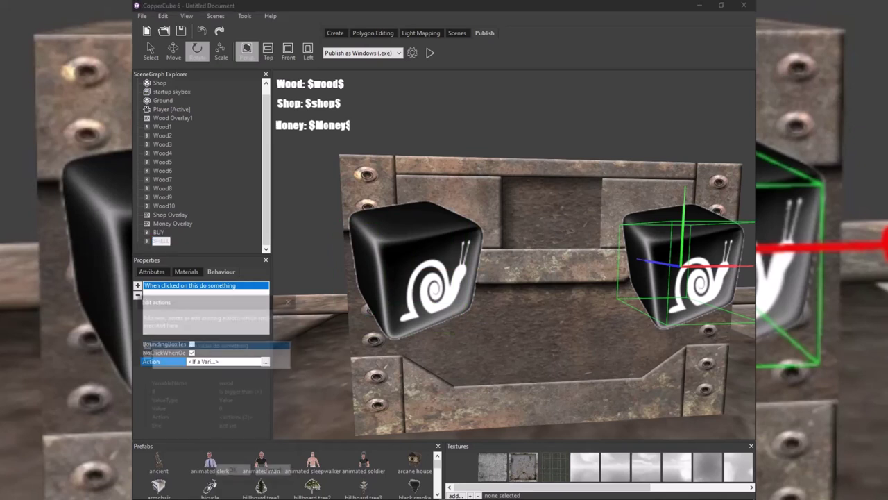
left_click(237, 418)
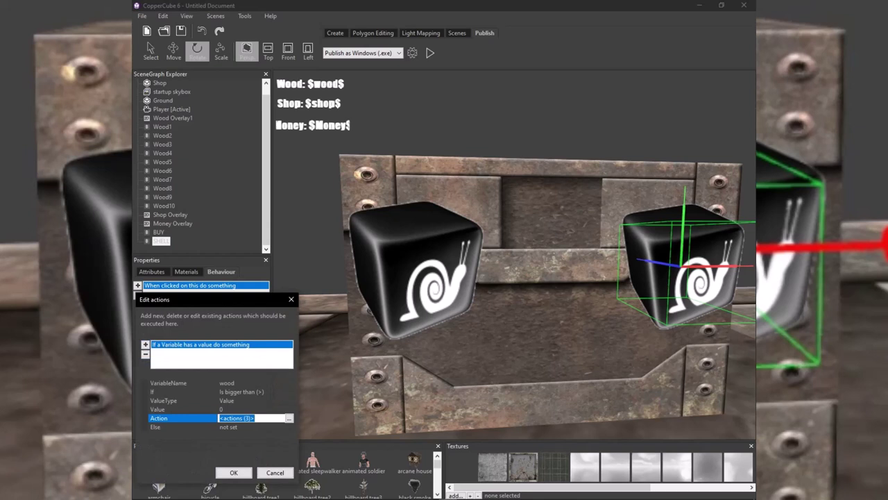
left_click(289, 417)
left_click(184, 364)
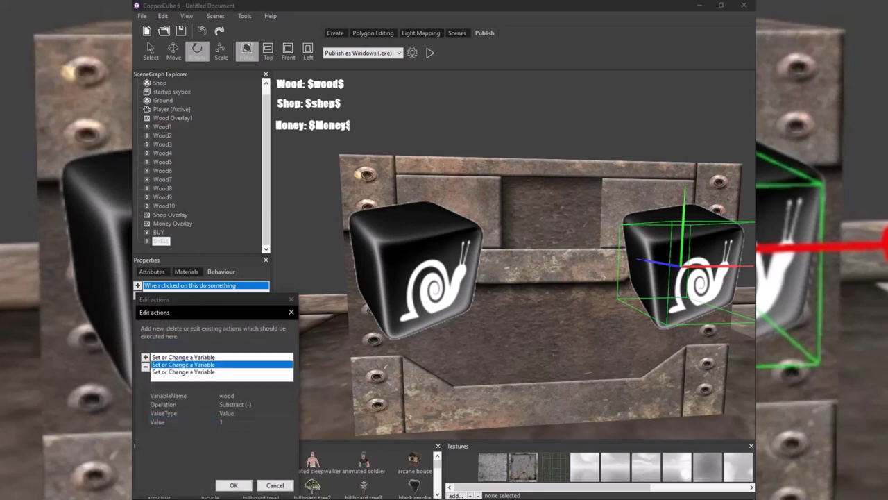
left_click(184, 372)
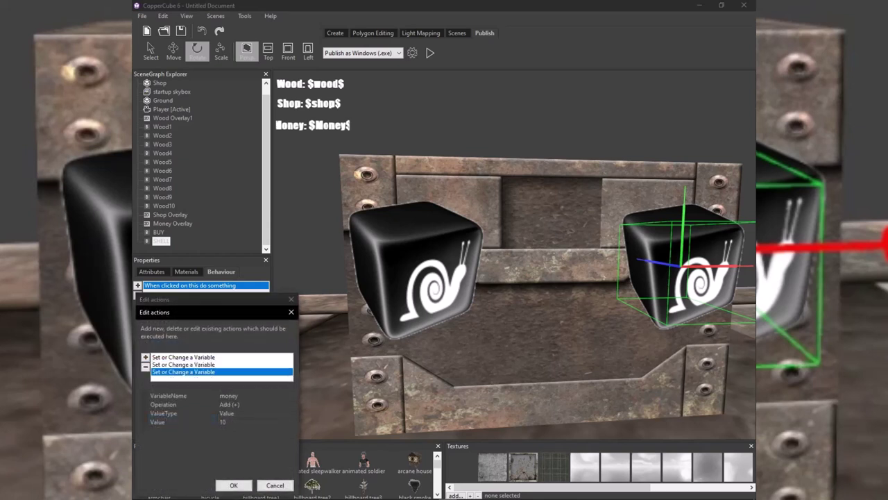
left_click(184, 364)
left_click(184, 357)
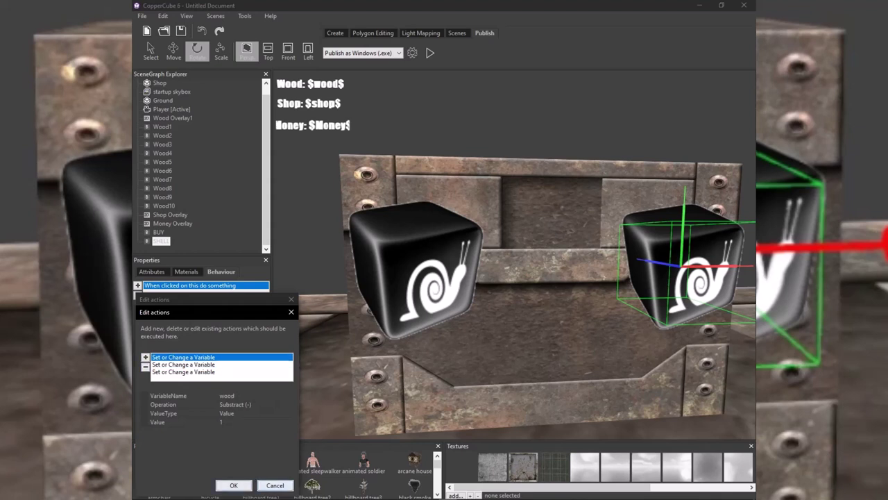
left_click(235, 485)
Add a second "If a Variable has a value do something" action to the SHELL cube, checking that money is bigger than (>) 0.
left_click(145, 344)
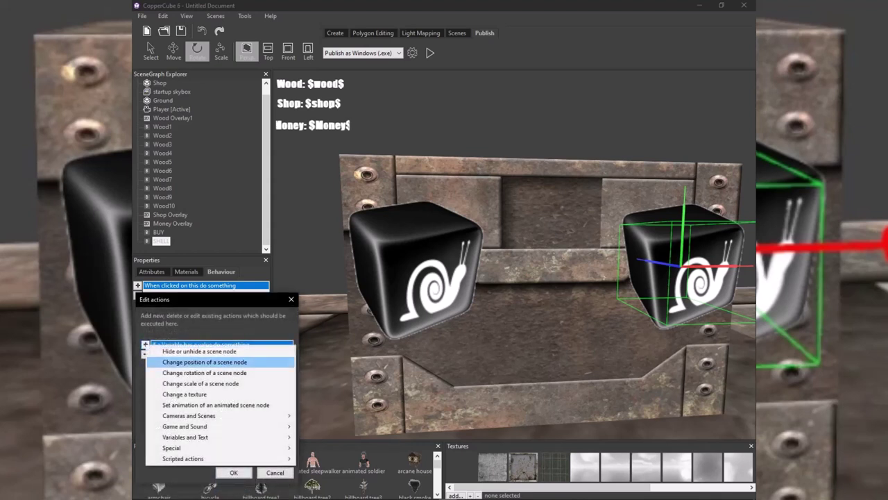
mouse_move(209, 437)
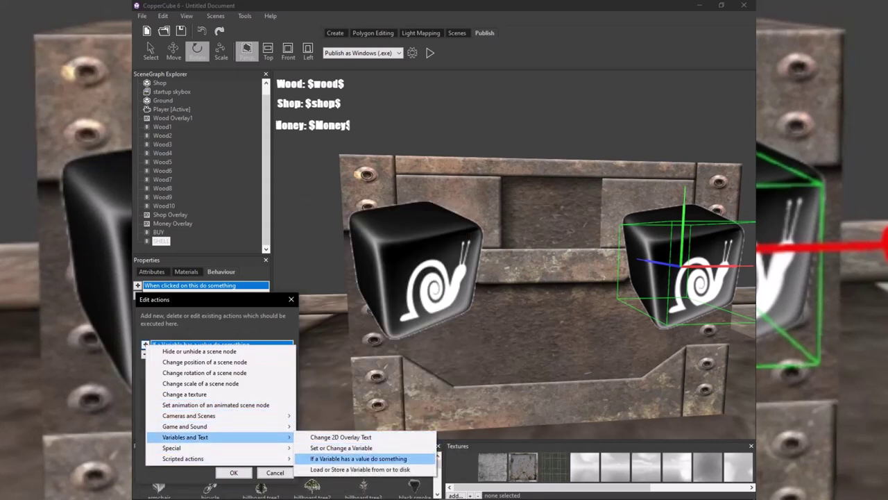
left_click(358, 458)
left_click(229, 383)
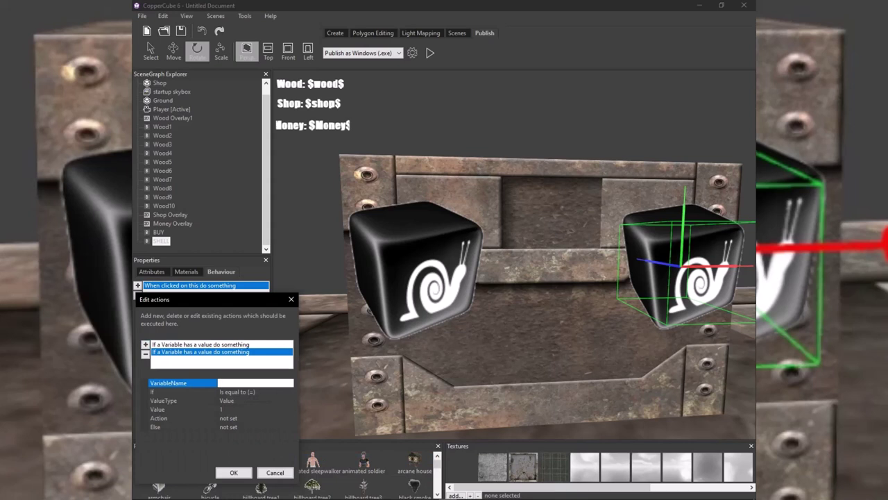
type("money")
left_click(249, 392)
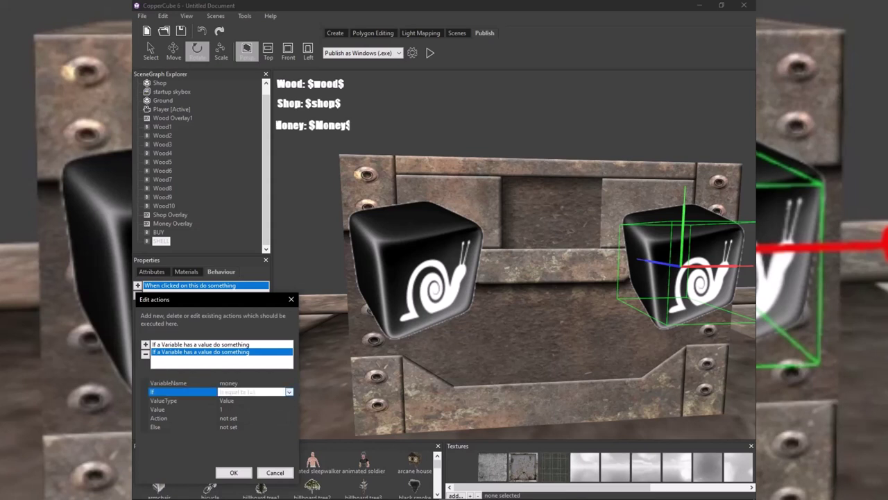
left_click(289, 392)
key("Down")
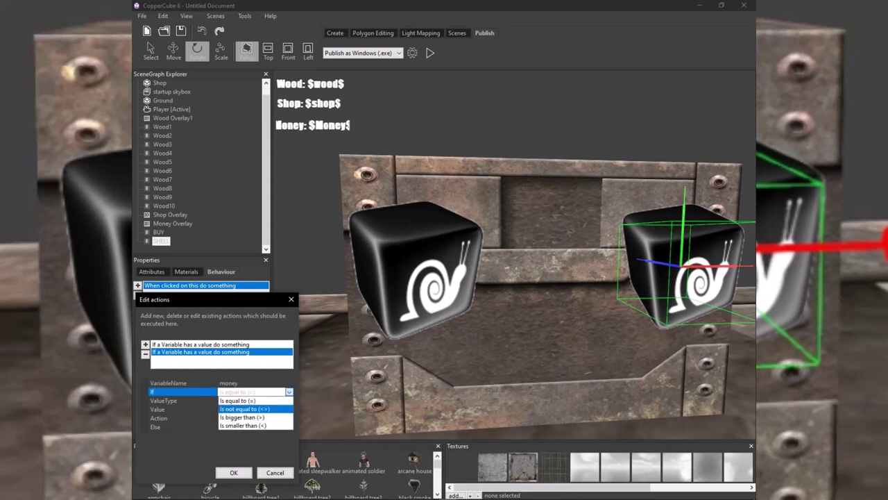
left_click(247, 417)
left_click(248, 409)
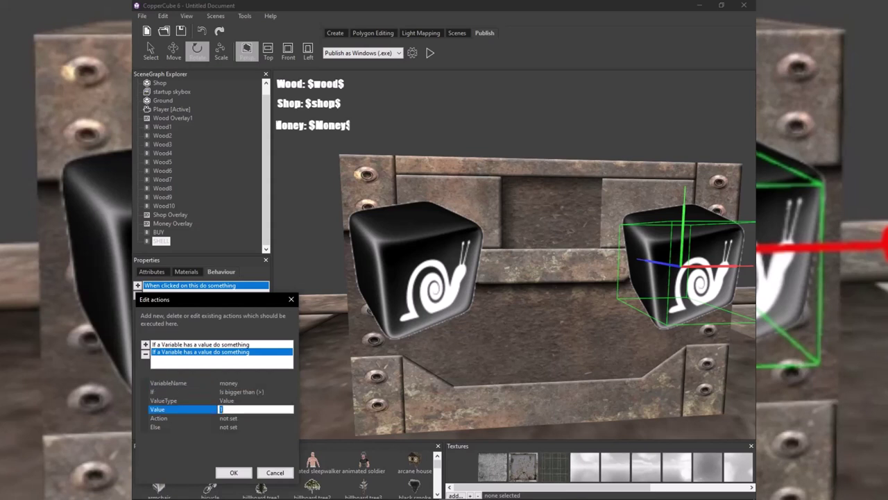
type("0")
Nest a "Set or Change a Variable" action for money under the new condition and accept the SHELL cube's actions.
left_click(261, 418)
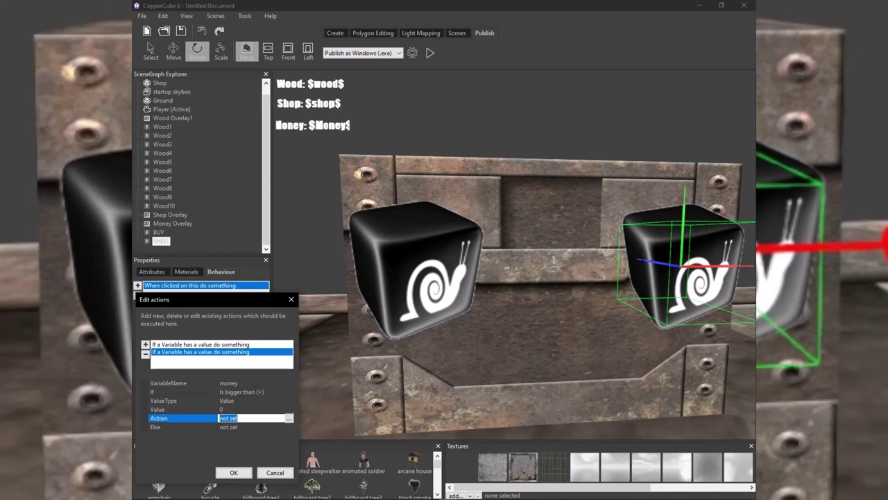
left_click(261, 418)
left_click(290, 418)
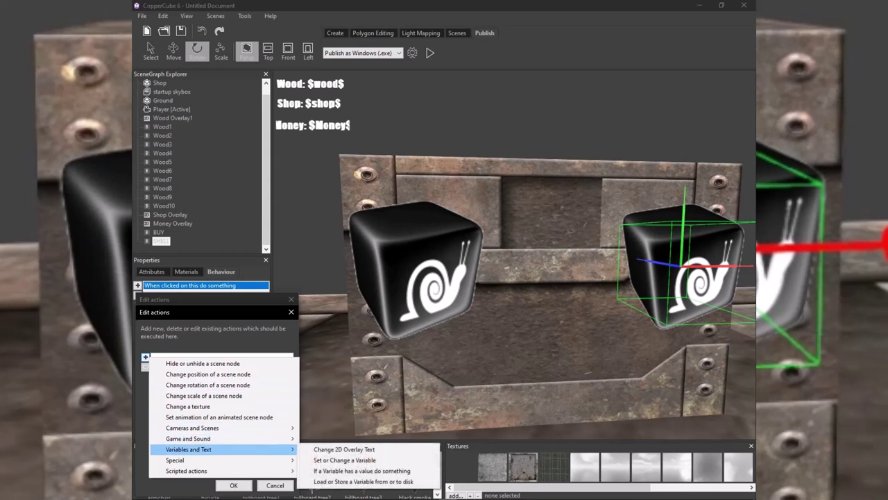
left_click(340, 460)
left_click(243, 395)
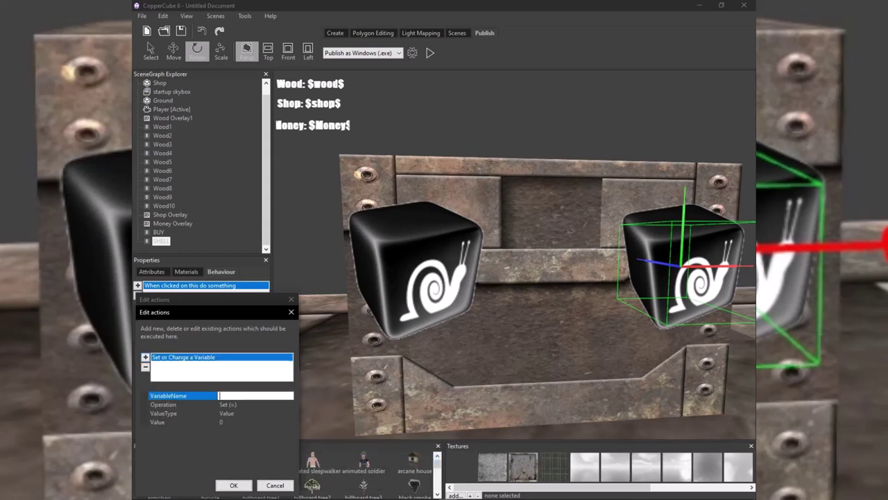
type("money")
left_click(234, 485)
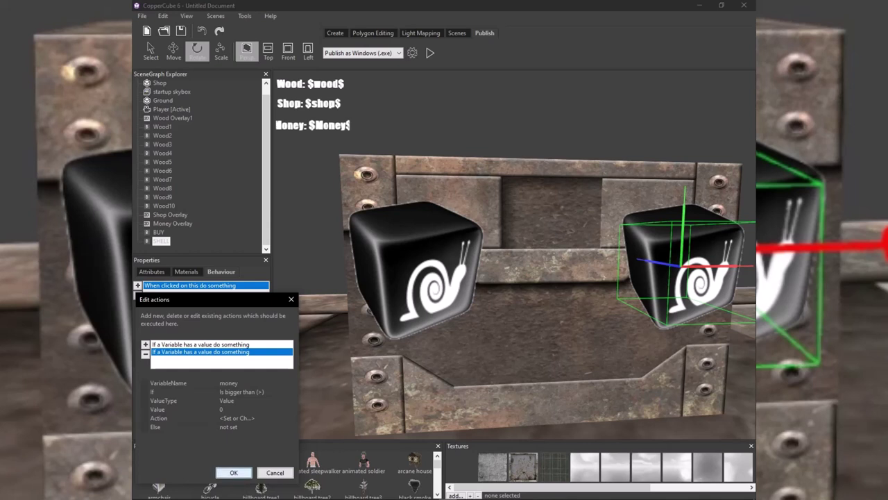
left_click(234, 472)
Open the BUY cube's click actions and add a second "If a Variable has a value do something" action.
left_click(159, 241)
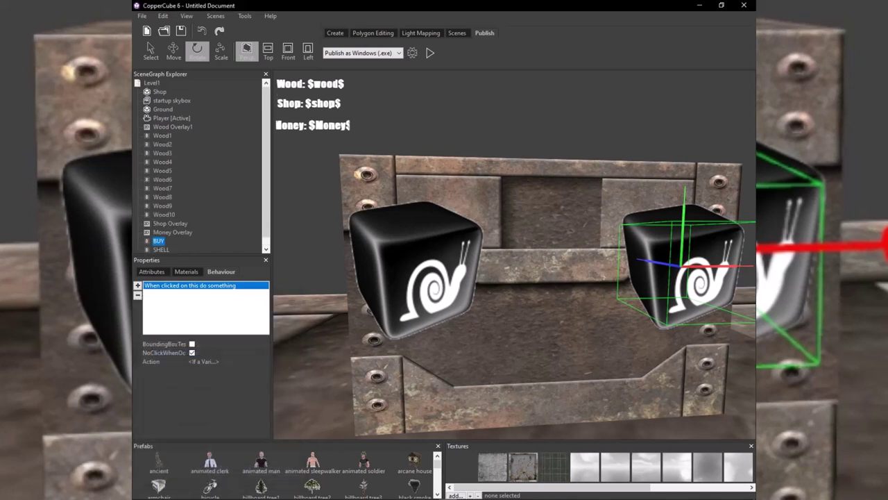
left_click(203, 361)
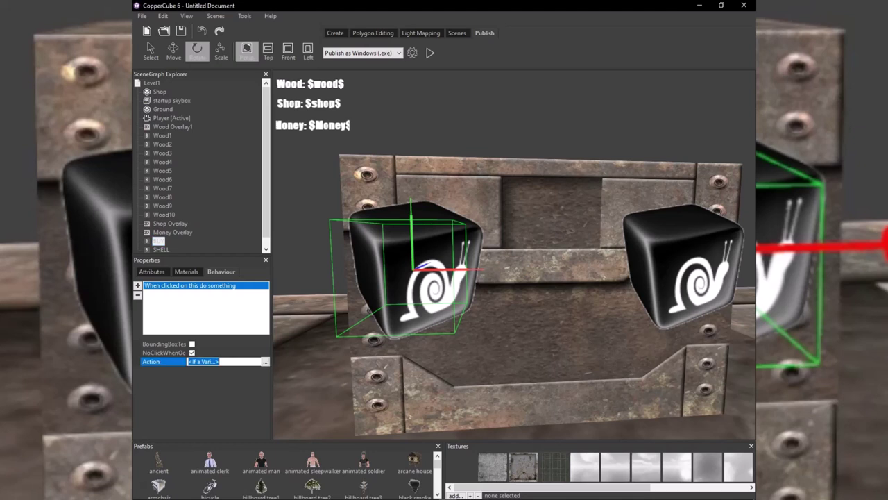
left_click(264, 361)
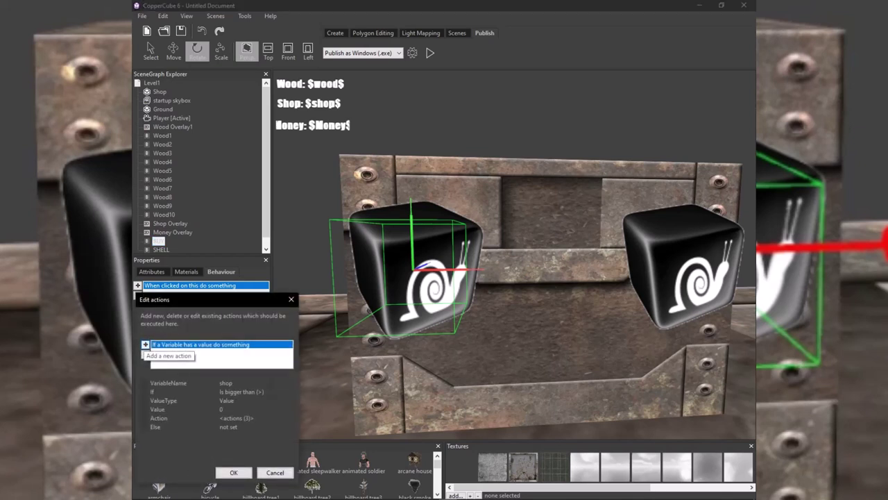
left_click(145, 344)
mouse_move(209, 436)
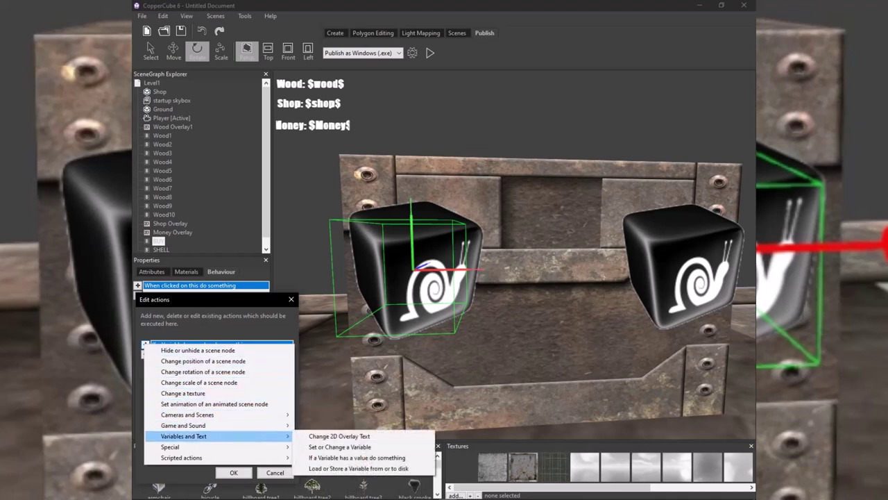
left_click(356, 457)
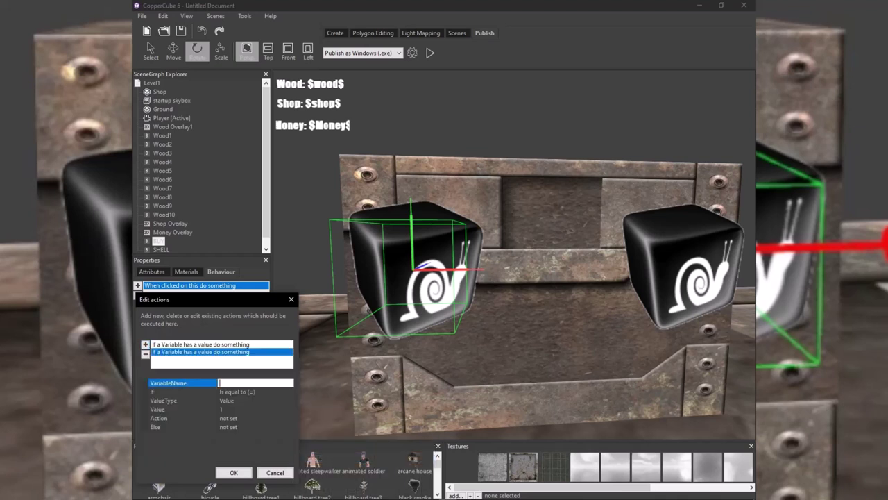
Set the BUY cube's new condition to check that the variable money is bigger than (>) 0.
type("money")
key("Return")
left_click(238, 392)
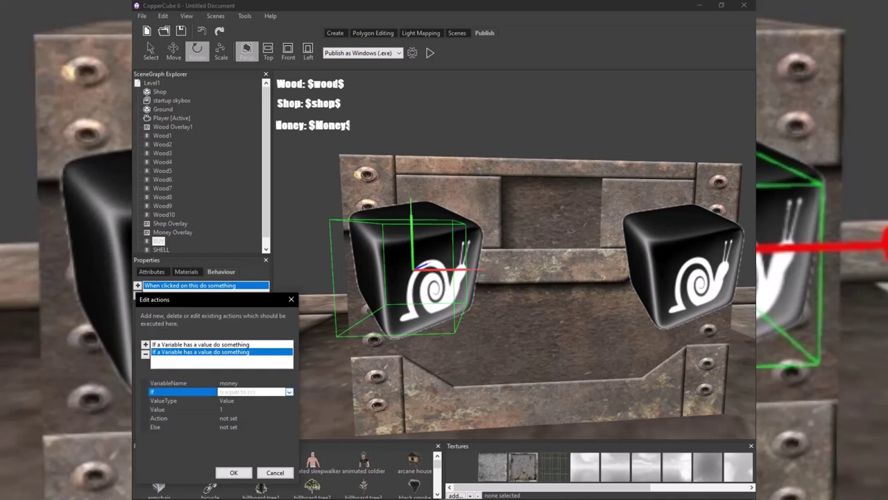
left_click(289, 392)
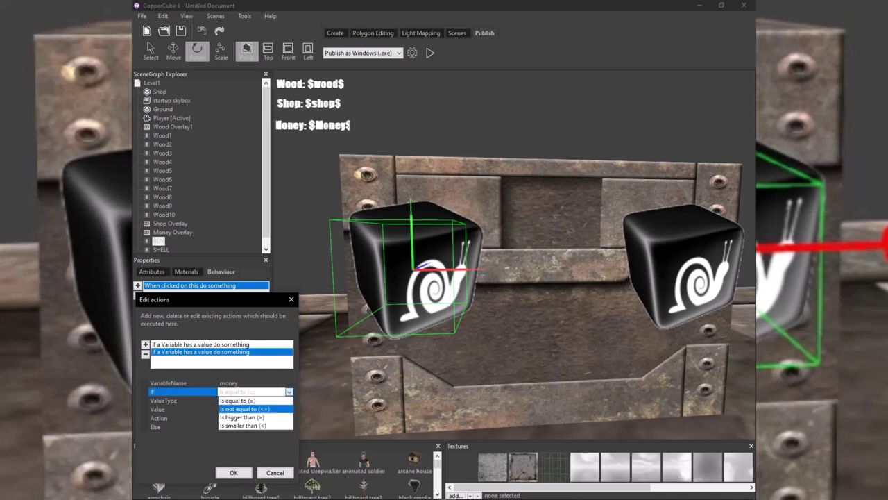
left_click(242, 417)
left_click(238, 409)
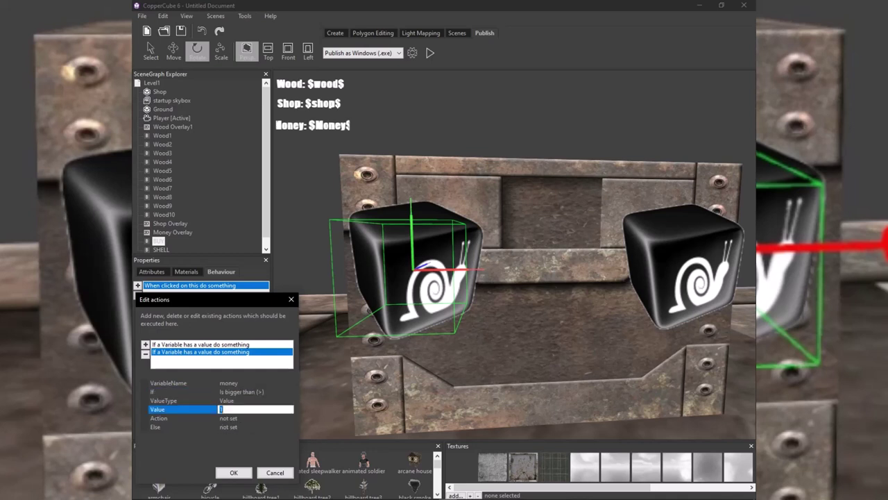
type("0")
key("Return")
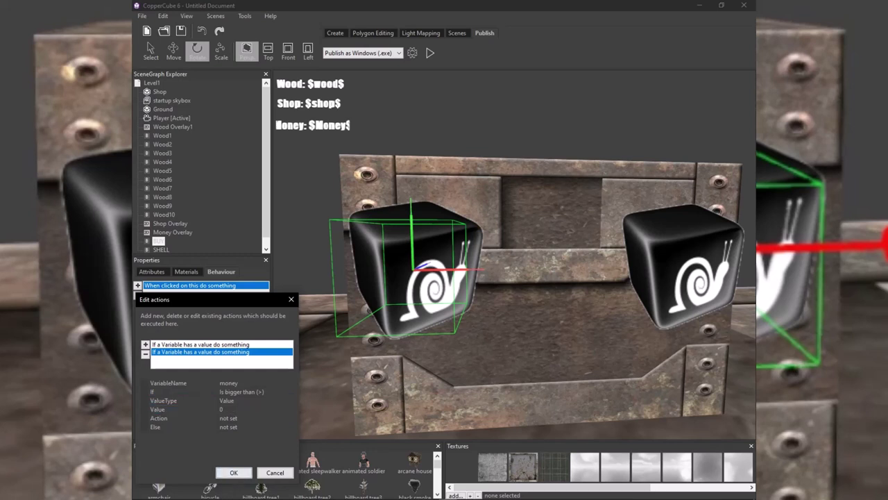
Nest a "Set or Change a Variable" action for money under the BUY cube's new condition and accept its actions.
left_click(235, 418)
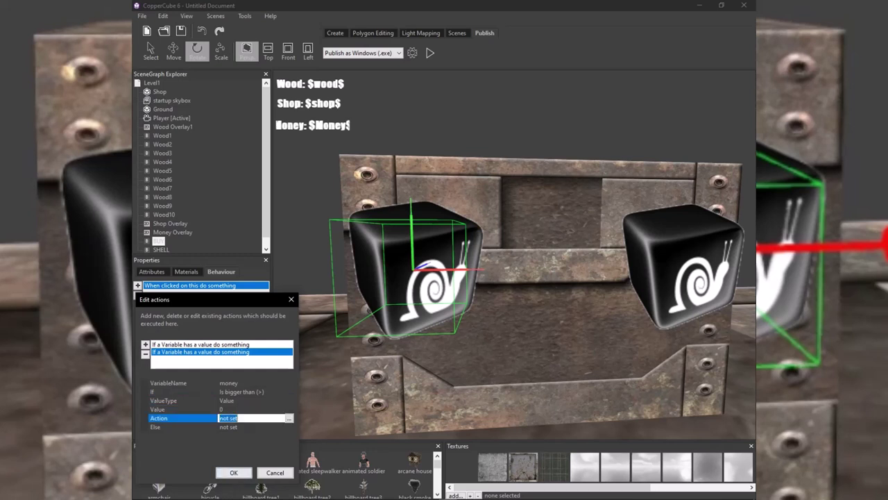
left_click(289, 419)
left_click(145, 356)
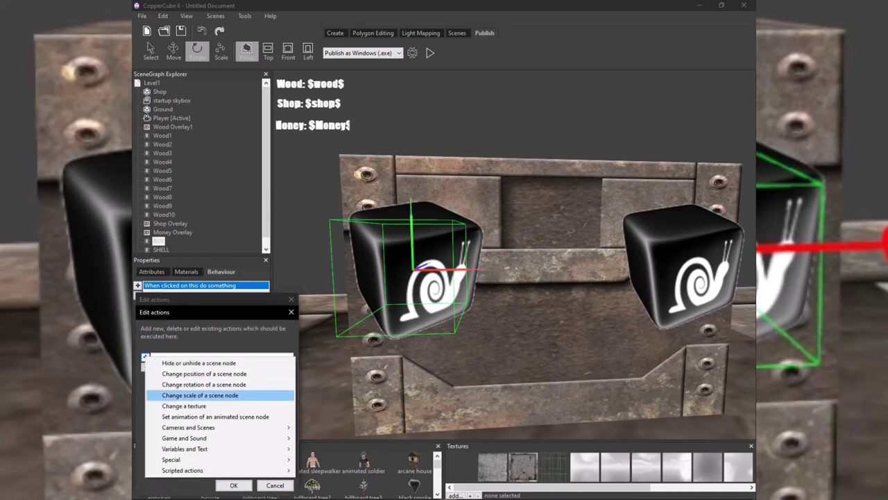
mouse_move(201, 449)
left_click(341, 459)
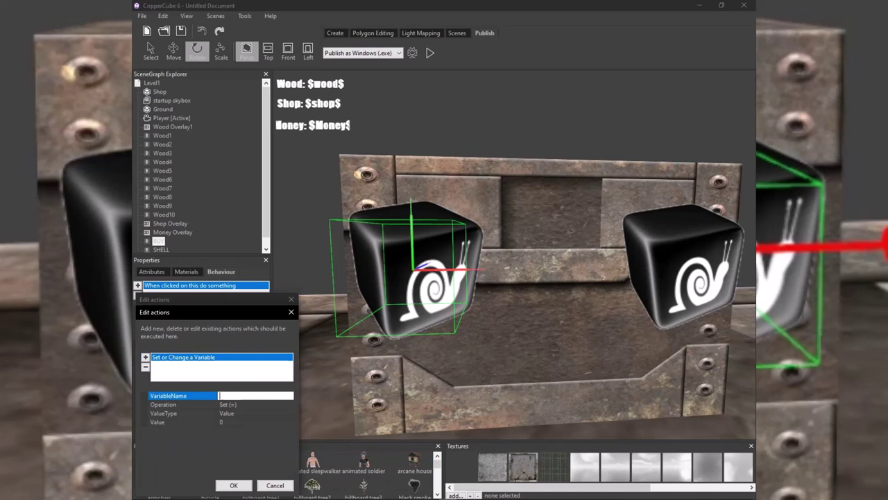
type("money")
left_click(234, 485)
left_click(234, 473)
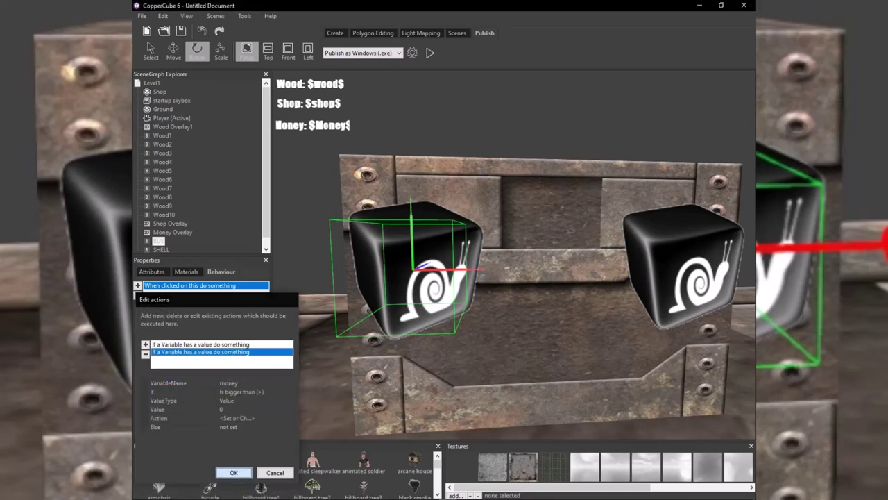
Run the game as a test and walk up to the shop's BUY and SHELL cubes.
left_click(431, 53)
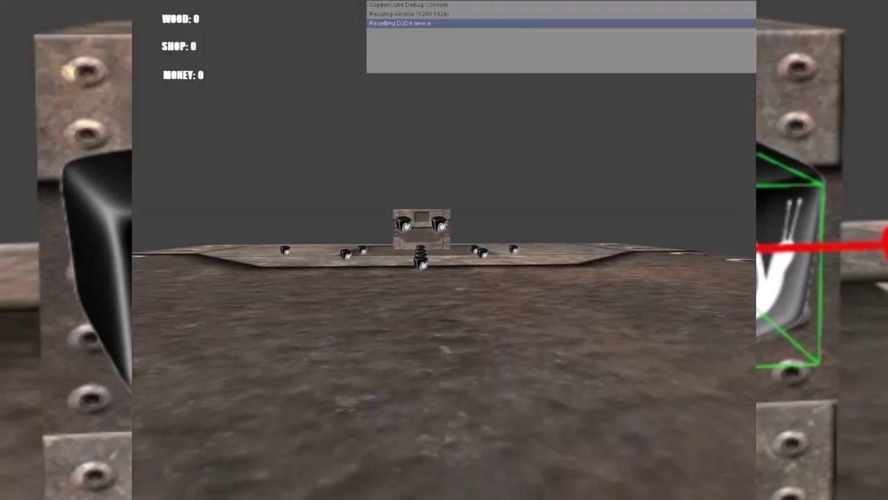
key("w")
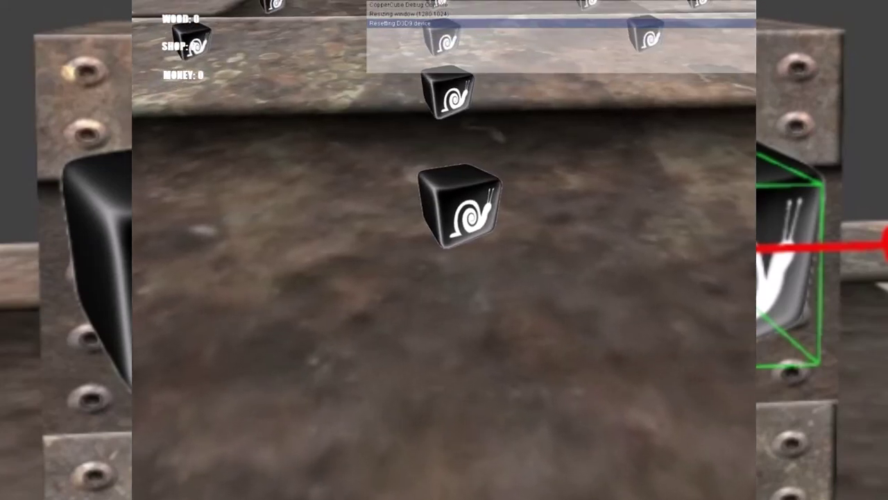
key("w")
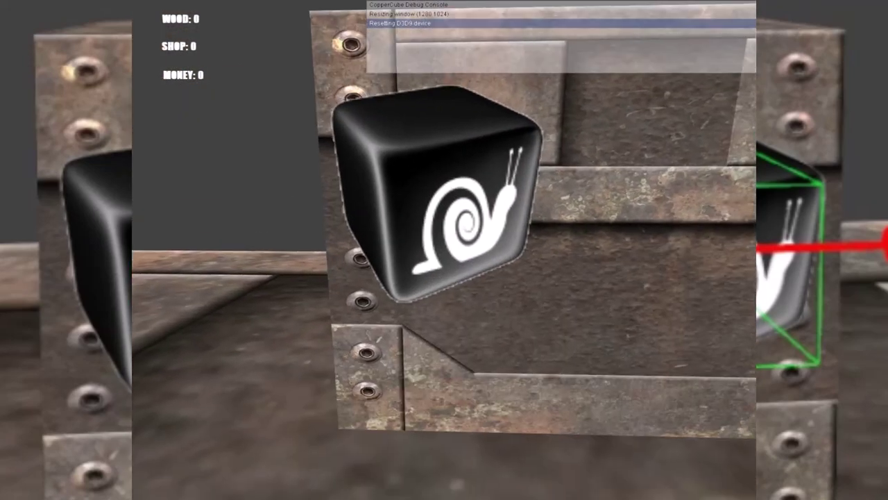
key("w")
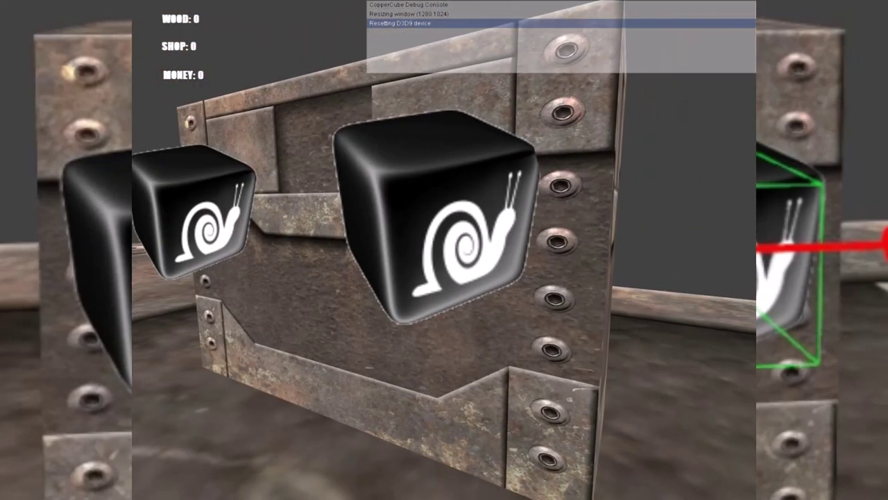
key("w")
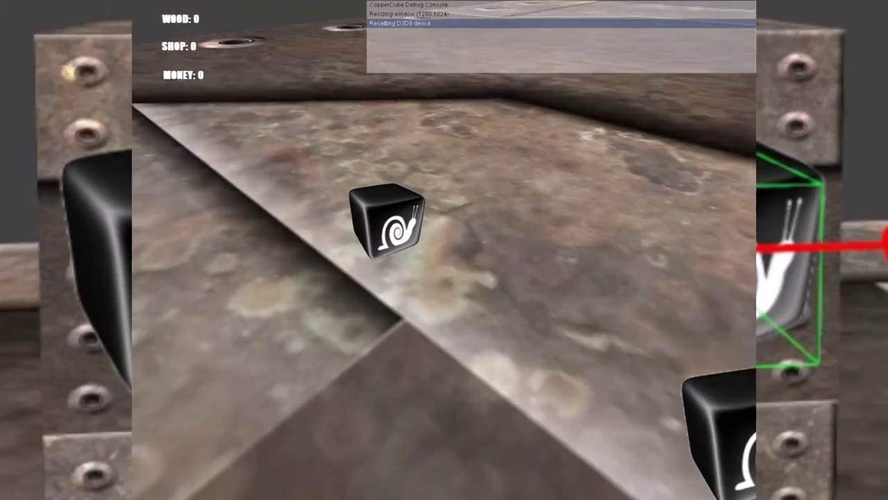
Collect three wood cubes in the test game and sell them at the SHELL cube.
left_click(444, 250)
key("w")
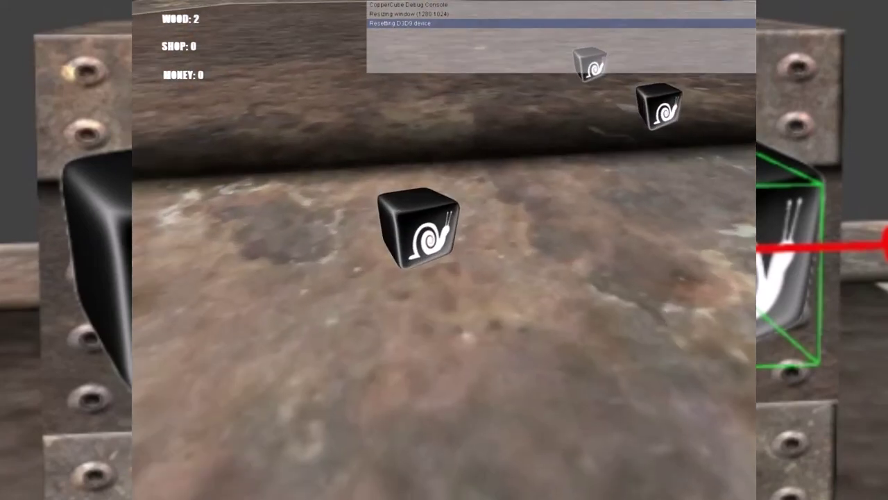
left_click(444, 250)
key("w")
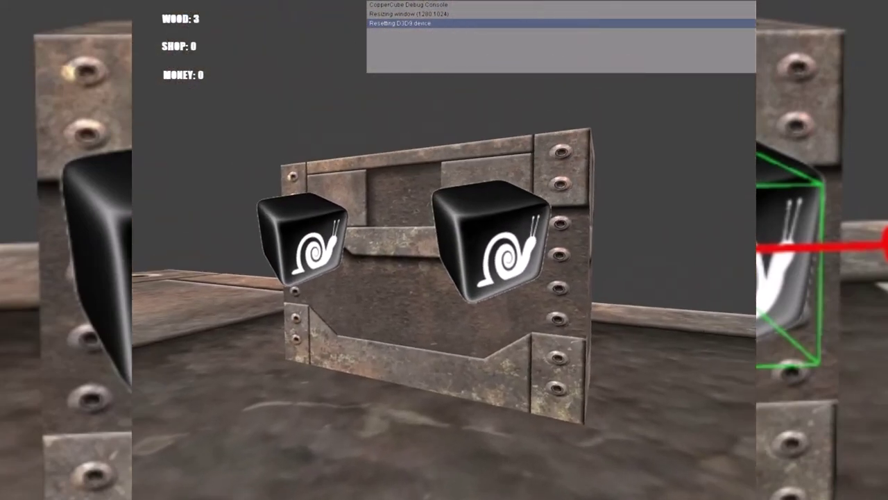
key("w")
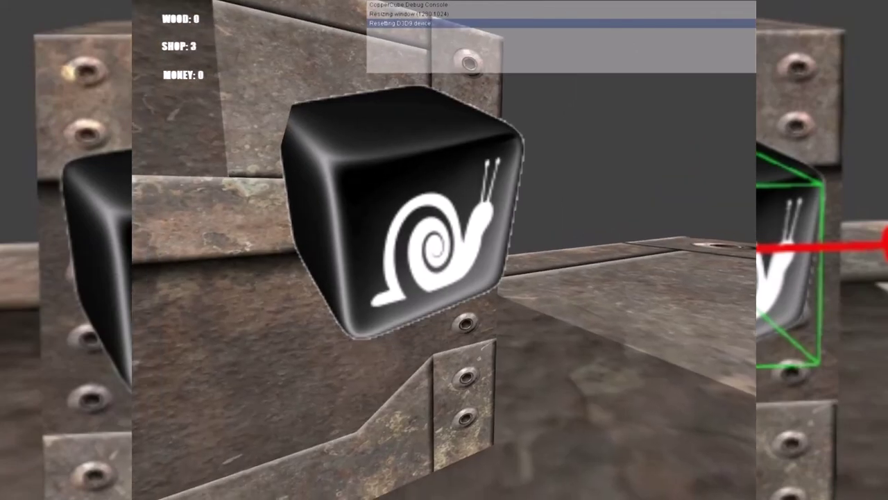
Gather four more wood cubes around the map and sell them at the SHELL cube.
key("w")
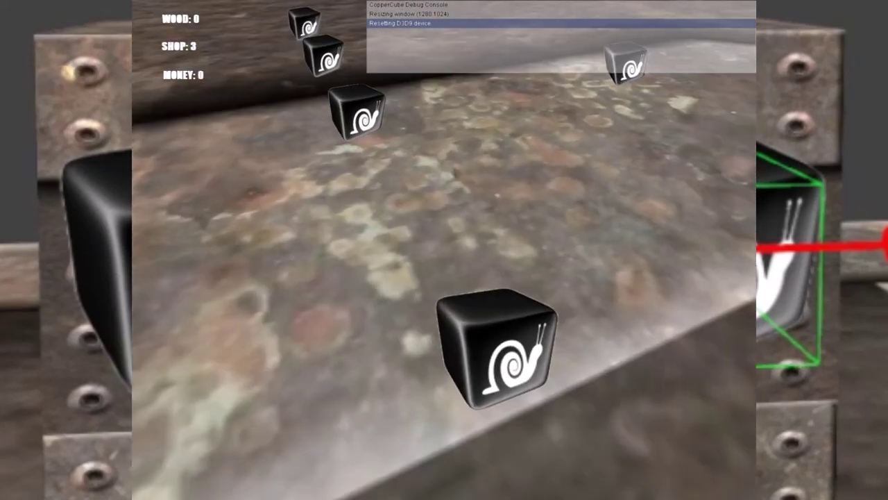
left_click(444, 250)
left_click(444, 249)
key("w")
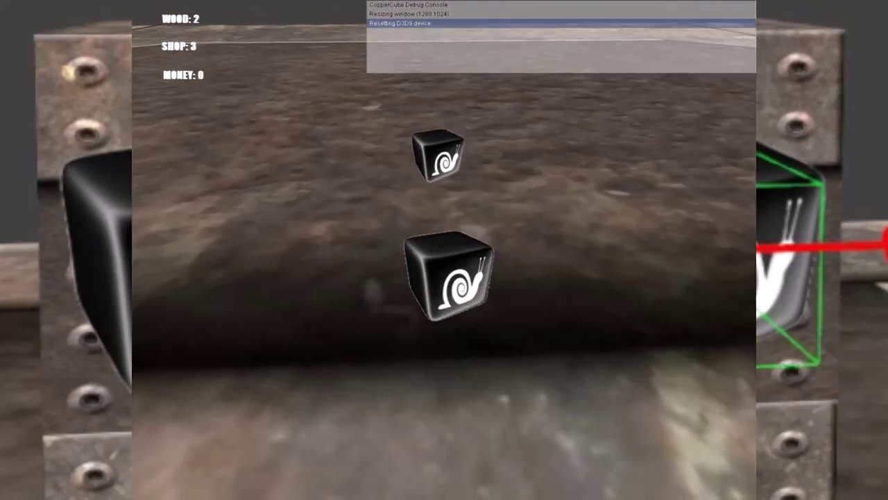
left_click(444, 250)
left_click(444, 250)
key("w")
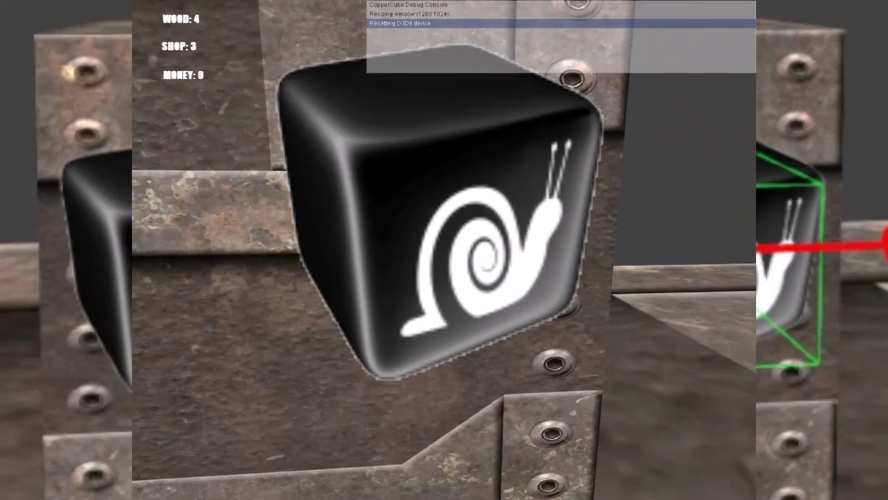
left_click(444, 249)
Collect the last three wood cubes, sell them at the SHELL cube and walk over to the BUY cube.
key("w")
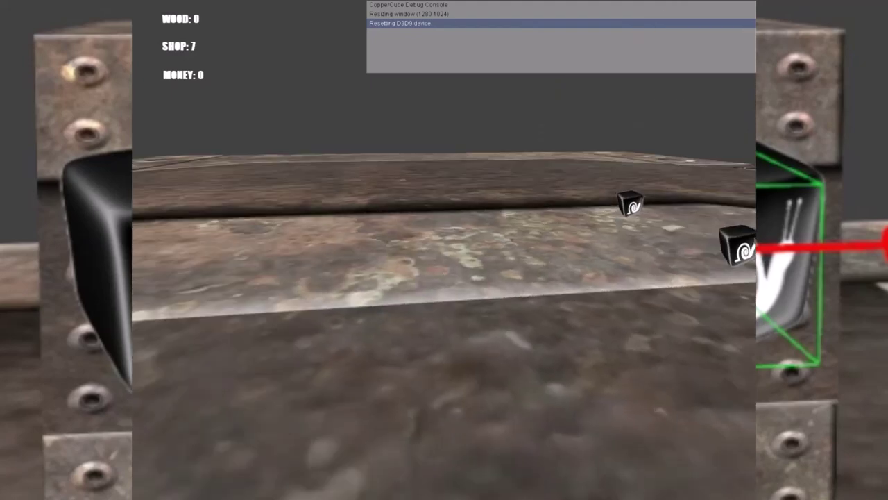
key("w")
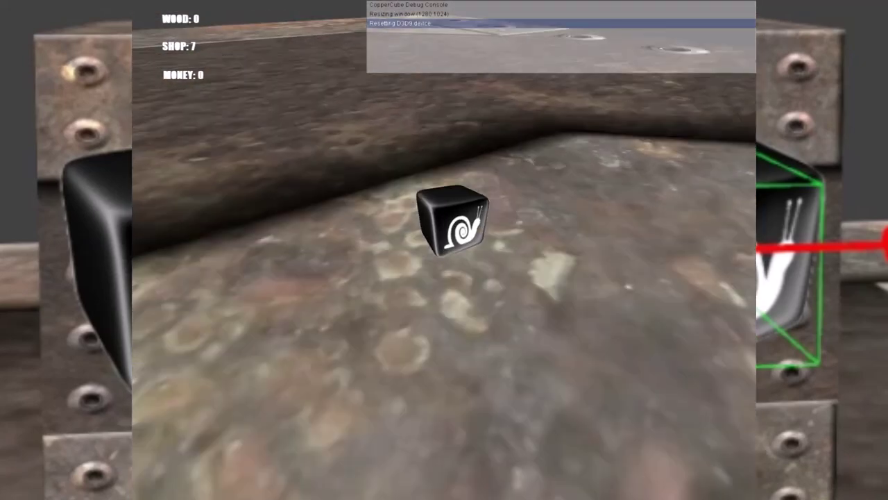
key("w")
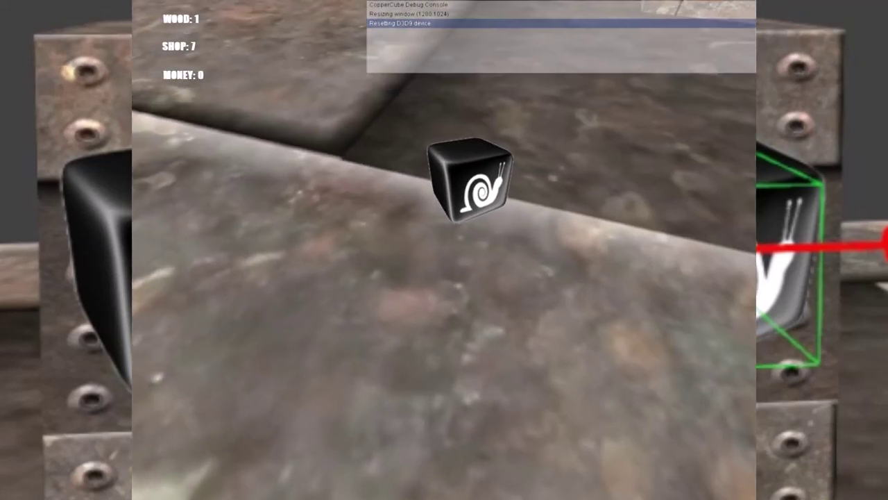
key("w")
key("w")
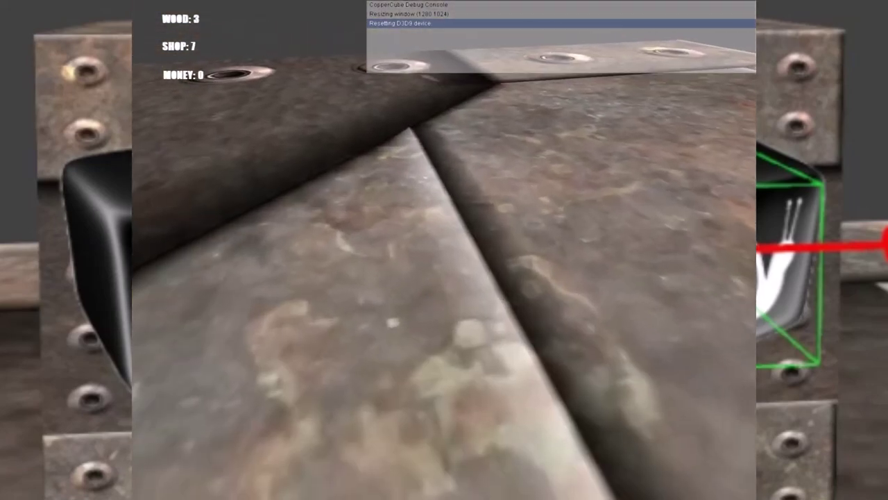
key("w")
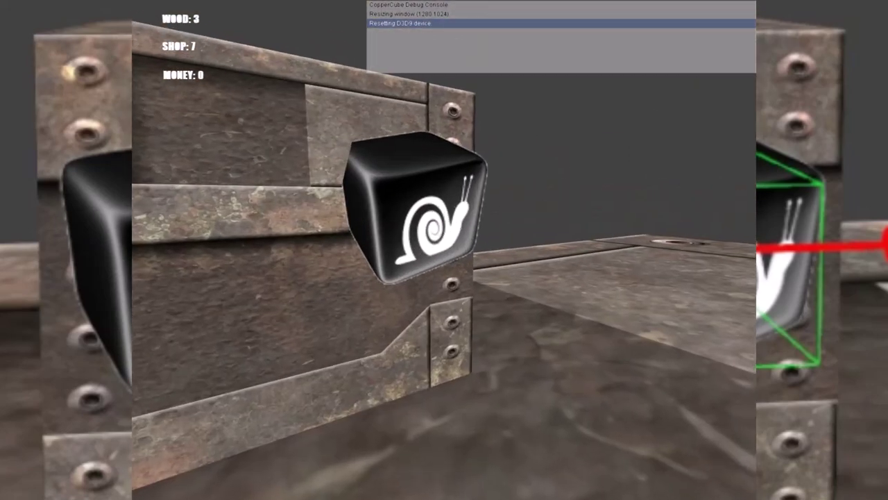
key("w")
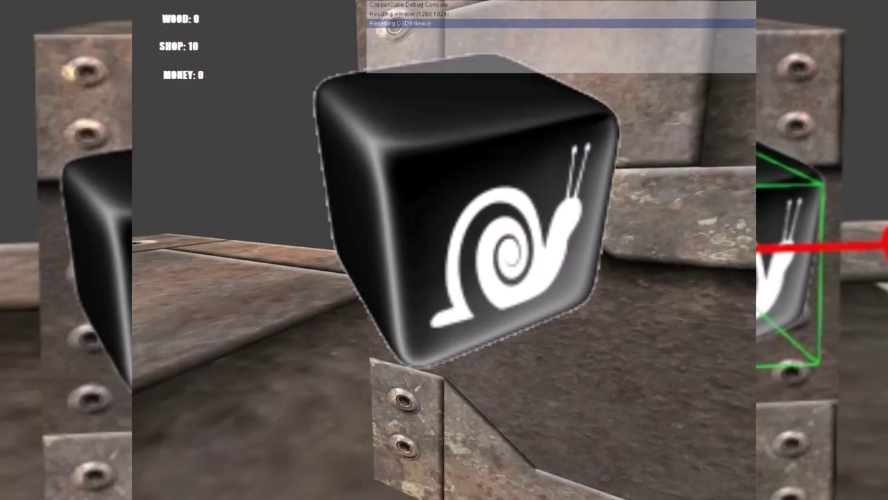
Test buying the wood back piece by piece at the BUY cube, and quit the test game.
left_click(444, 250)
left_click(444, 250)
left_click(444, 250)
left_click(445, 249)
left_click(444, 250)
left_click(445, 249)
left_click(445, 250)
left_click(444, 250)
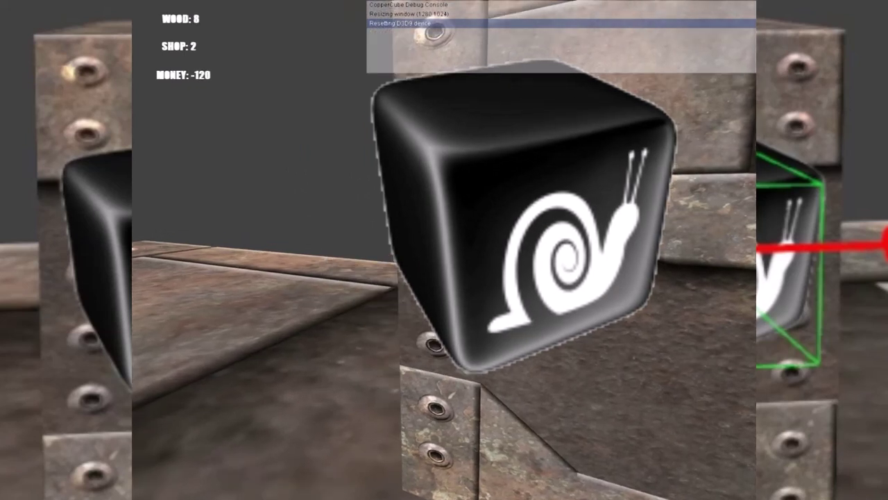
key("s")
left_click(444, 250)
key("d")
left_click(444, 249)
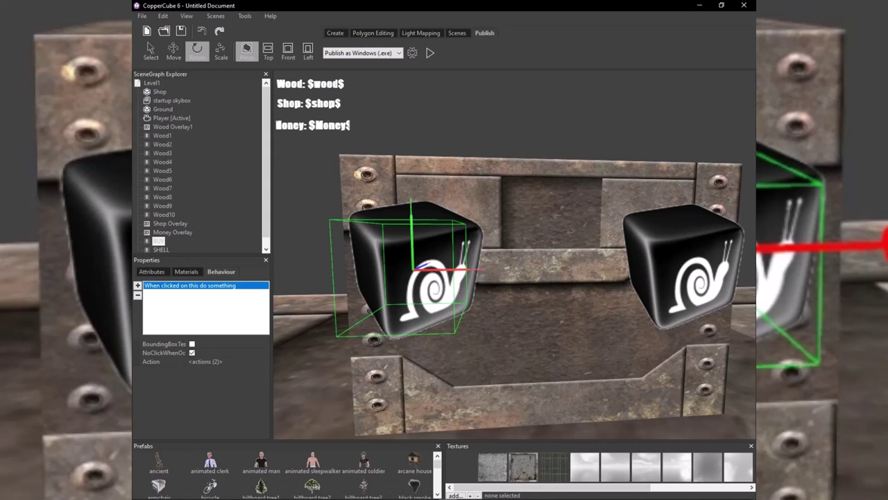
Open the BUY cube's click actions and delete the second condition, the one checking the variable money.
left_click(206, 361)
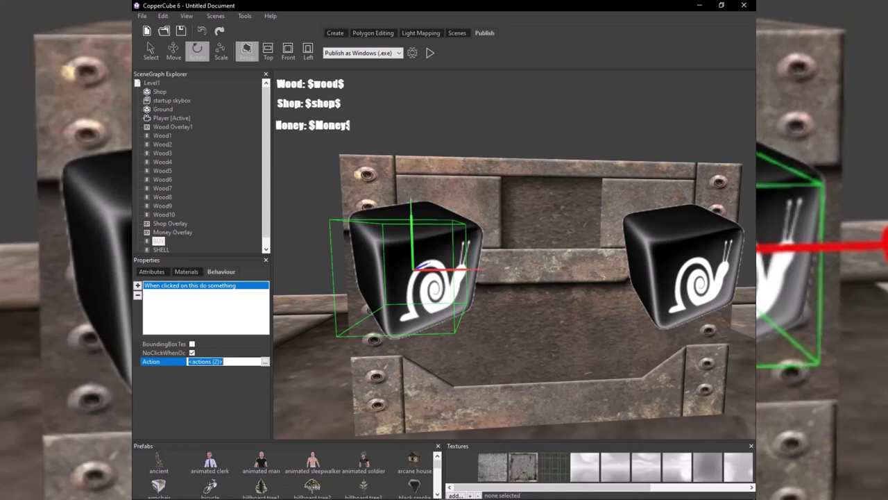
left_click(265, 362)
left_click(201, 352)
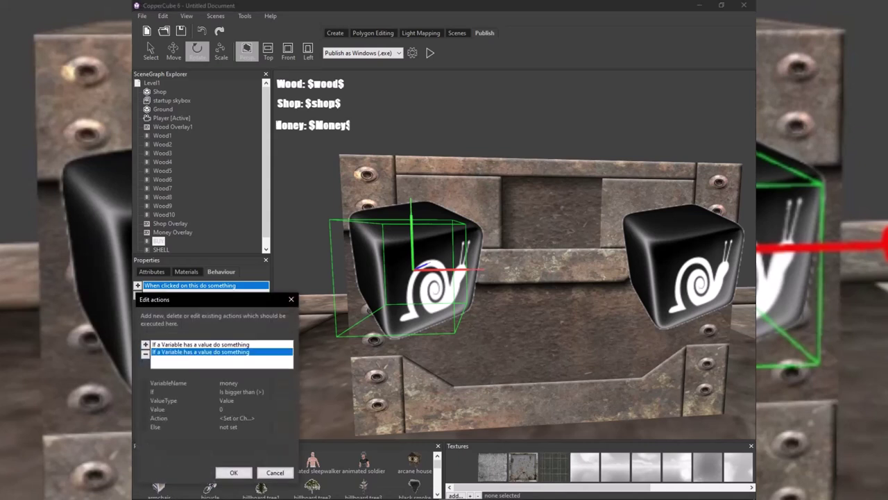
left_click(201, 344)
left_click(201, 352)
left_click(145, 353)
left_click(201, 344)
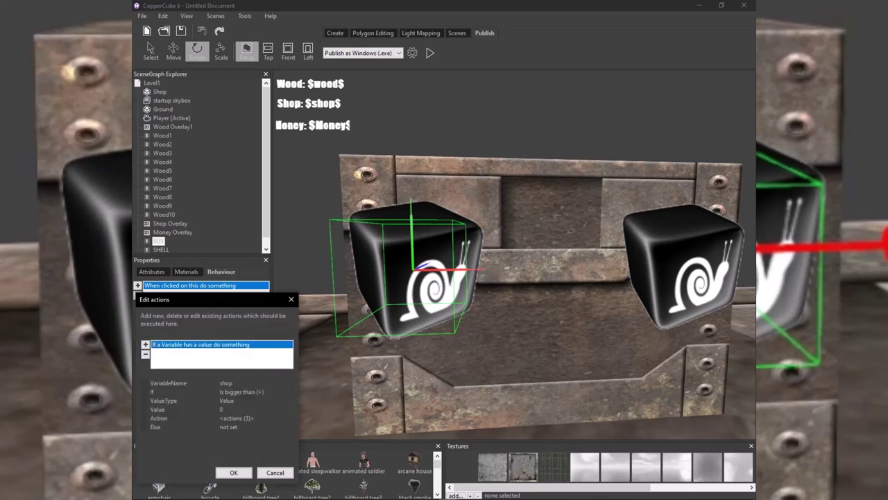
Review the three "Set or Change a Variable" actions nested under the BUY cube's shop condition and accept the BUY cube's actions.
left_click(237, 419)
left_click(289, 418)
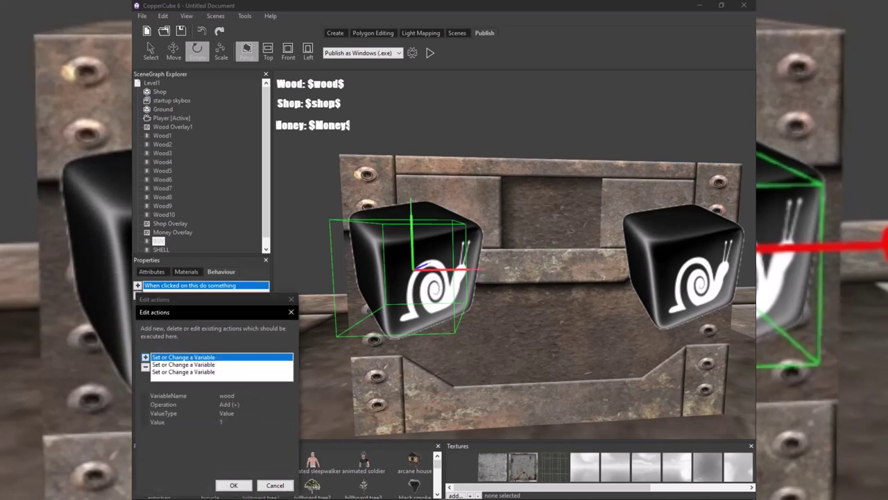
left_click(201, 364)
left_click(200, 372)
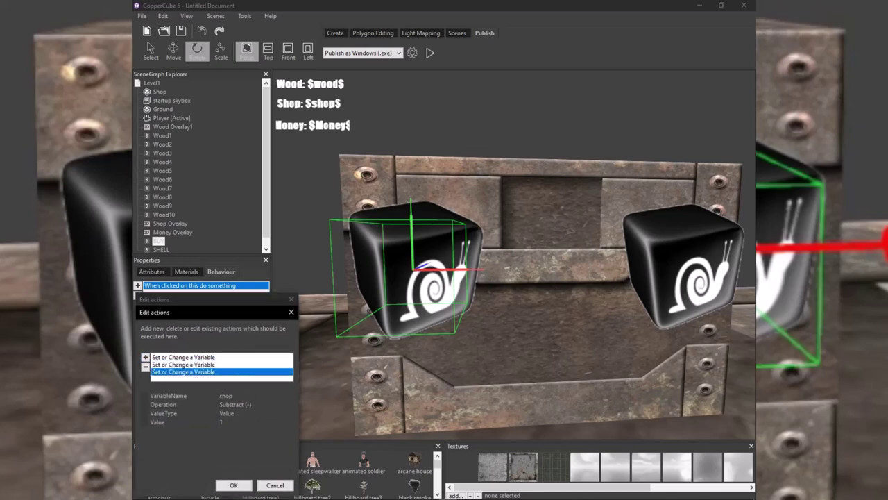
left_click(200, 365)
left_click(201, 358)
left_click(201, 364)
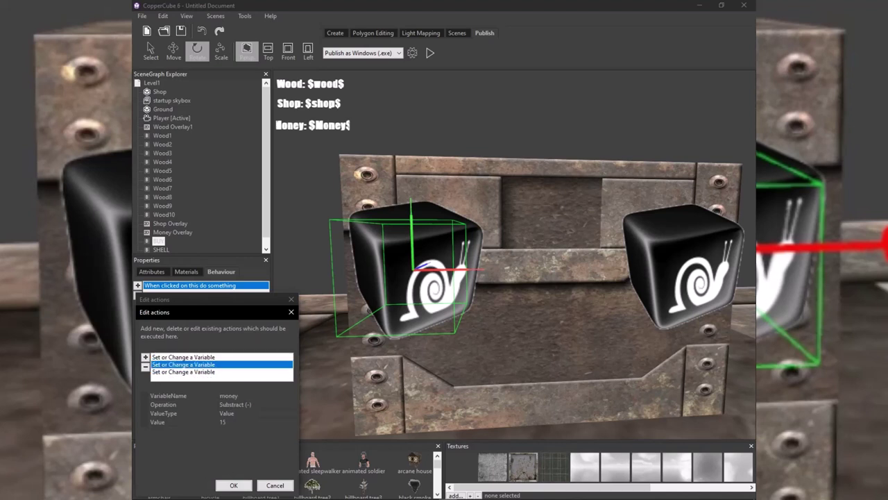
left_click(200, 372)
left_click(201, 357)
left_click(201, 364)
left_click(201, 372)
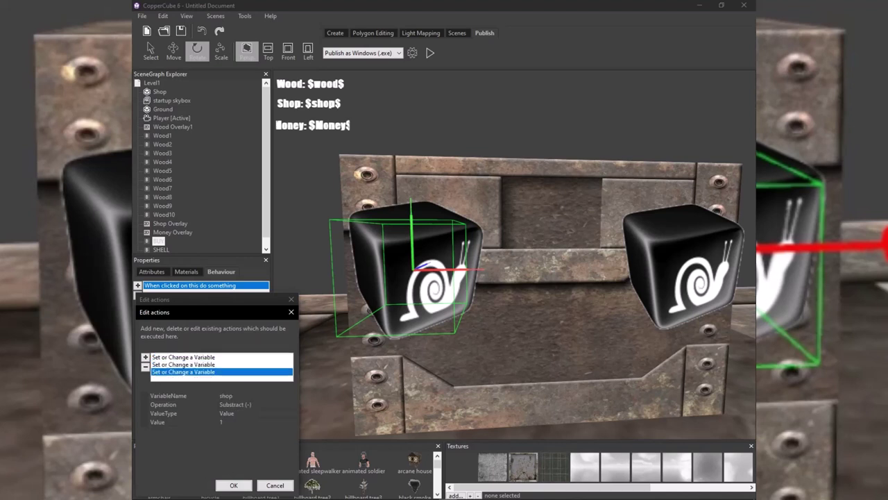
left_click(234, 485)
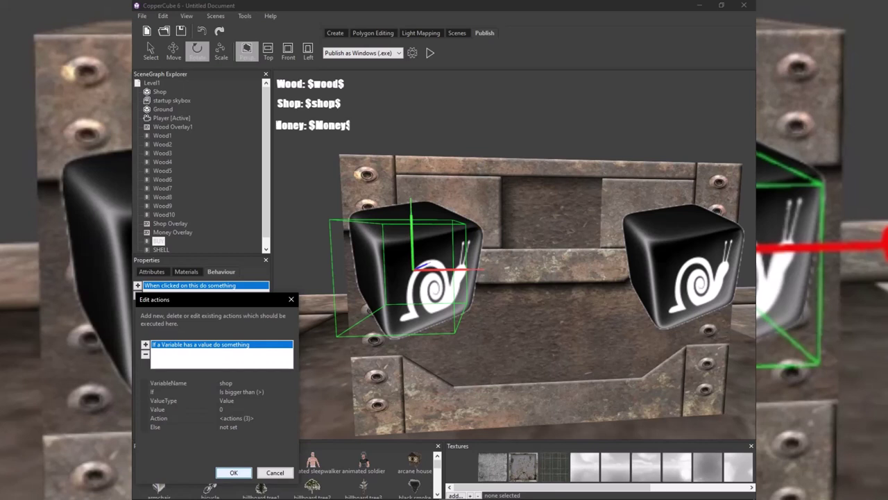
left_click(234, 472)
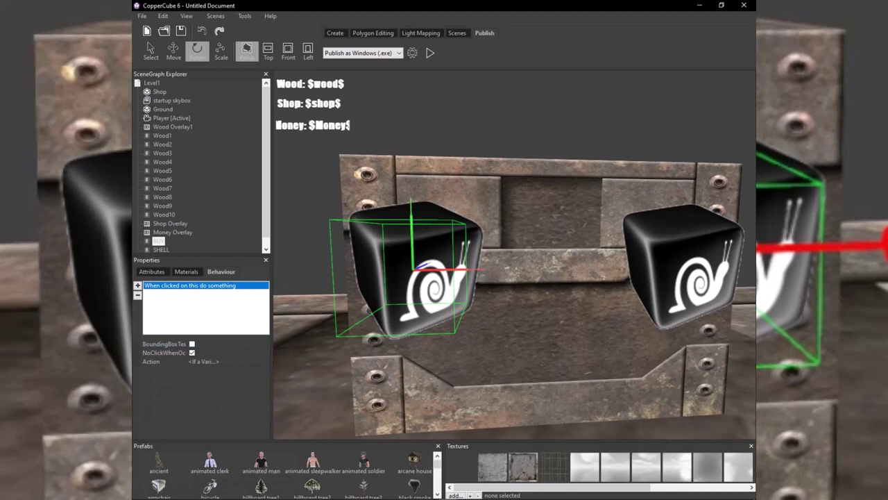
Open the SHELL cube's click actions, delete the condition checking money, and select the remaining wood condition.
left_click(161, 249)
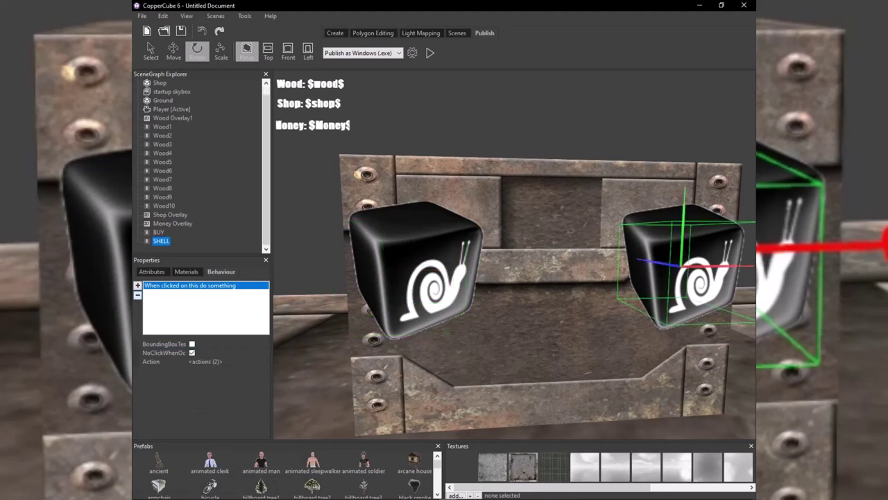
left_click(206, 362)
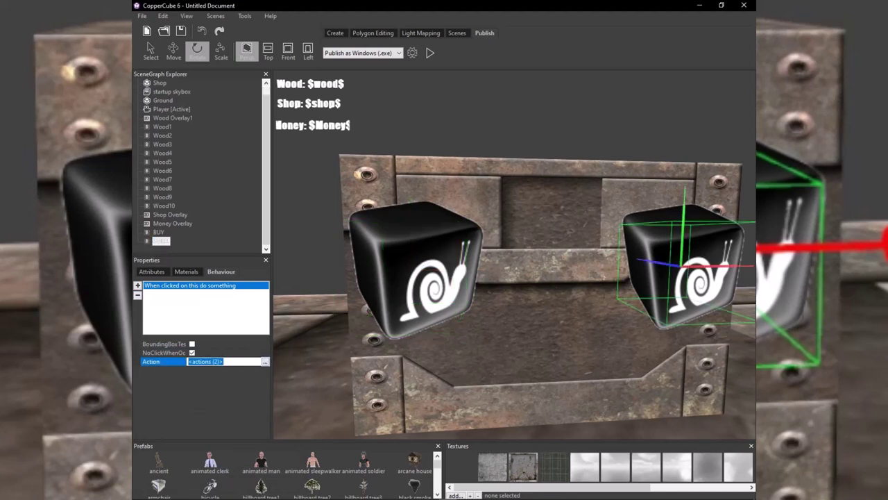
left_click(158, 232)
left_click(161, 241)
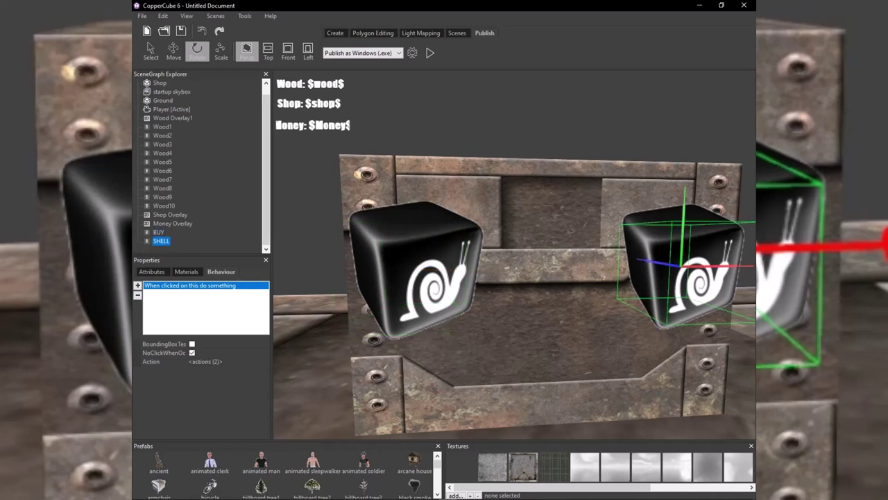
left_click(206, 362)
left_click(265, 361)
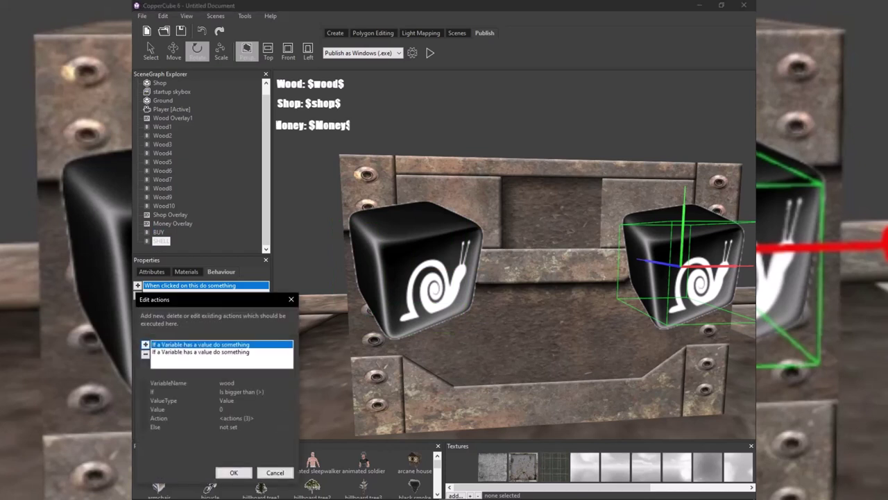
left_click(201, 352)
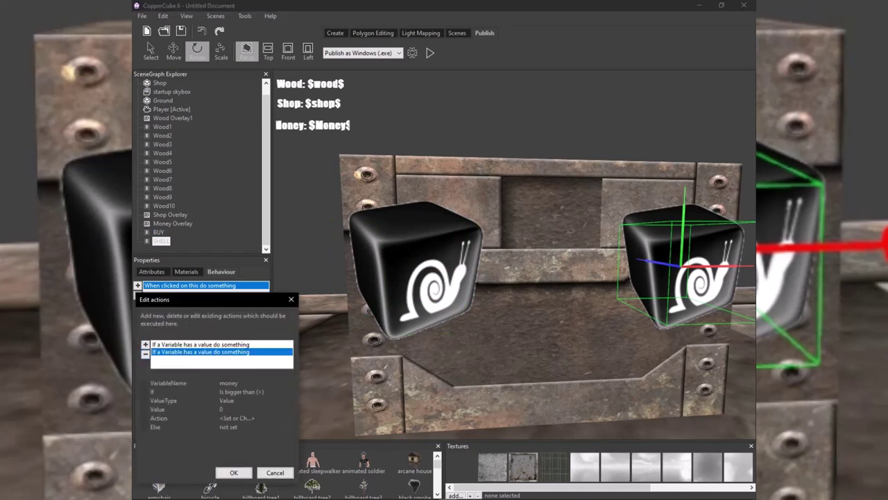
left_click(145, 353)
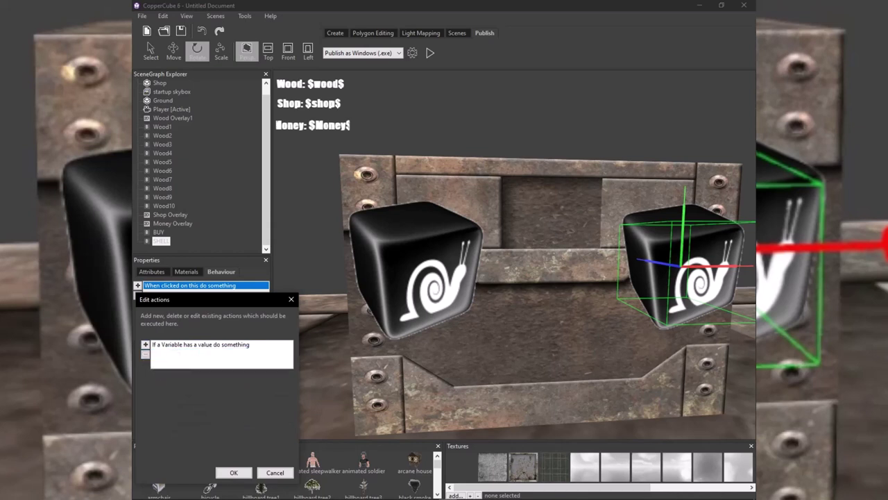
left_click(201, 344)
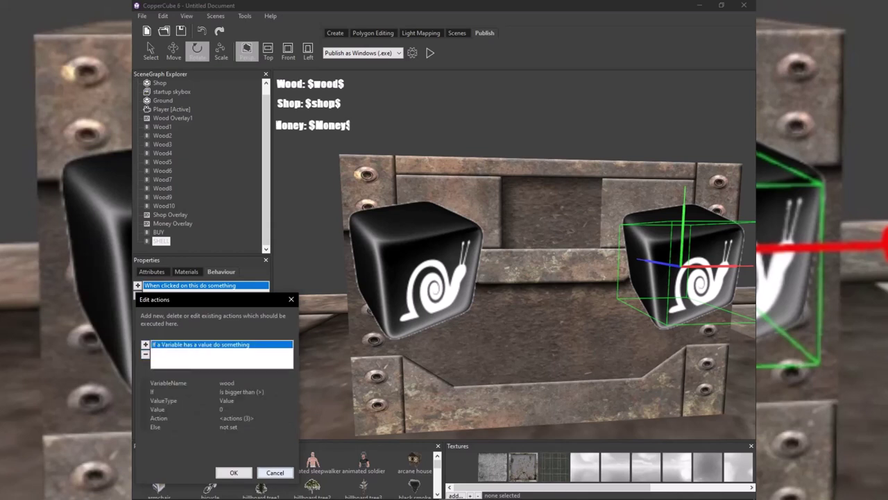
Discard the SHELL cube's action edits and compare the click behaviours of the BUY and SHELL cubes.
left_click(279, 473)
left_click(159, 232)
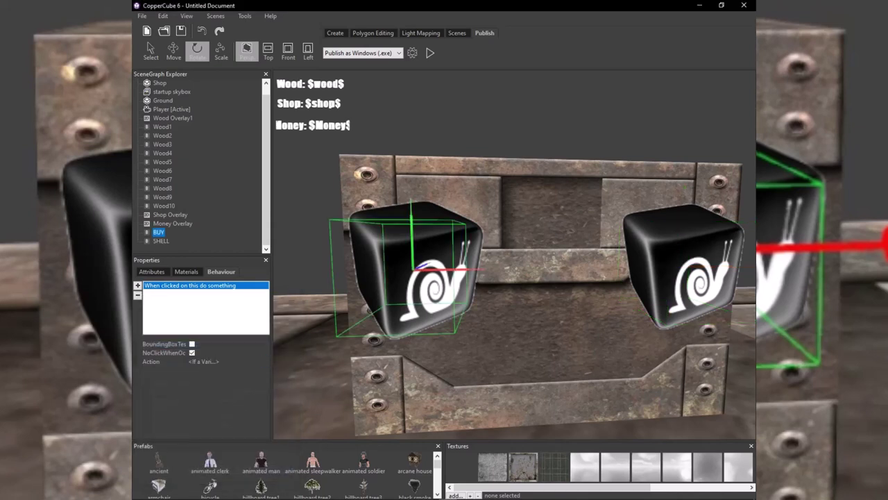
left_click(161, 241)
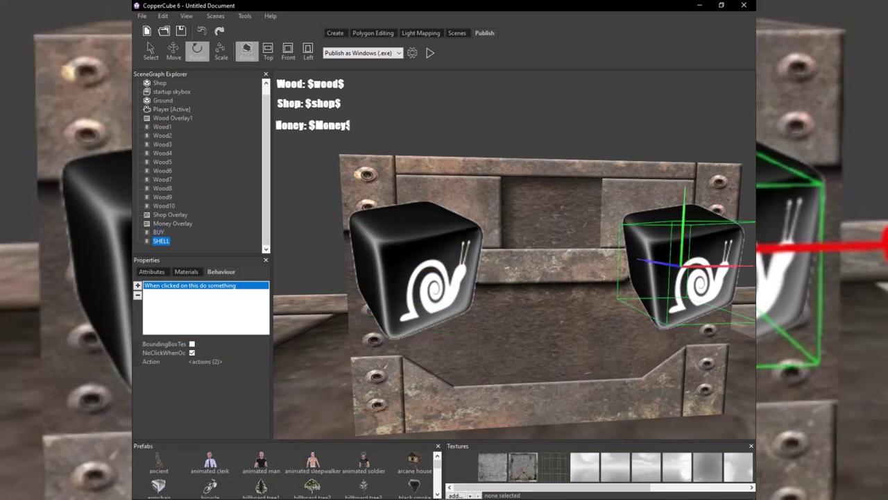
left_click(159, 232)
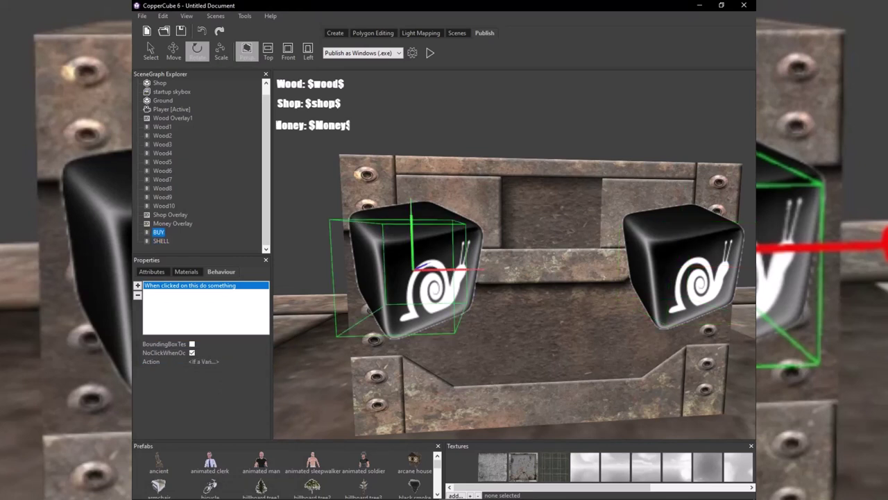
left_click(161, 241)
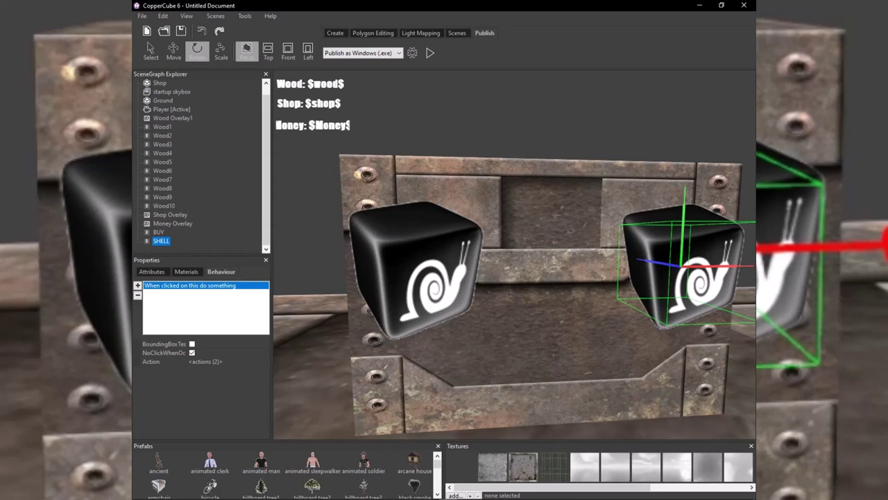
Delete the second condition, the one checking the variable money, from the SHELL cube's click actions and accept the change.
left_click(206, 362)
left_click(265, 361)
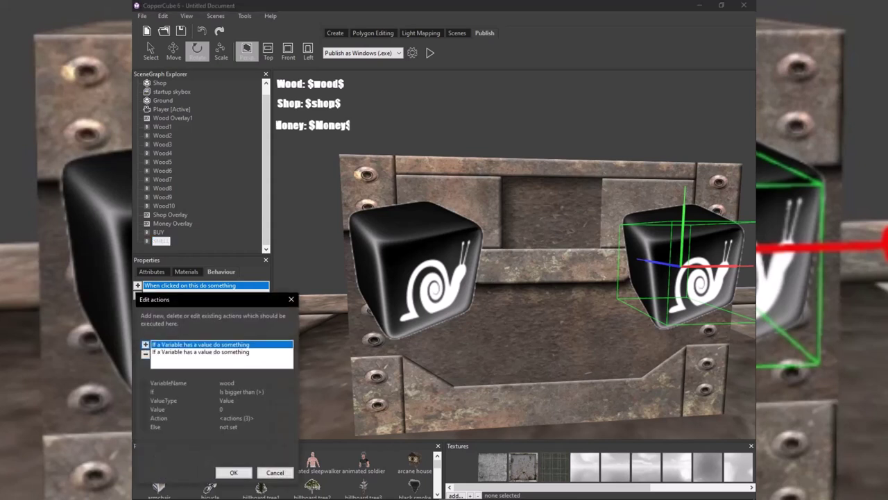
left_click(201, 352)
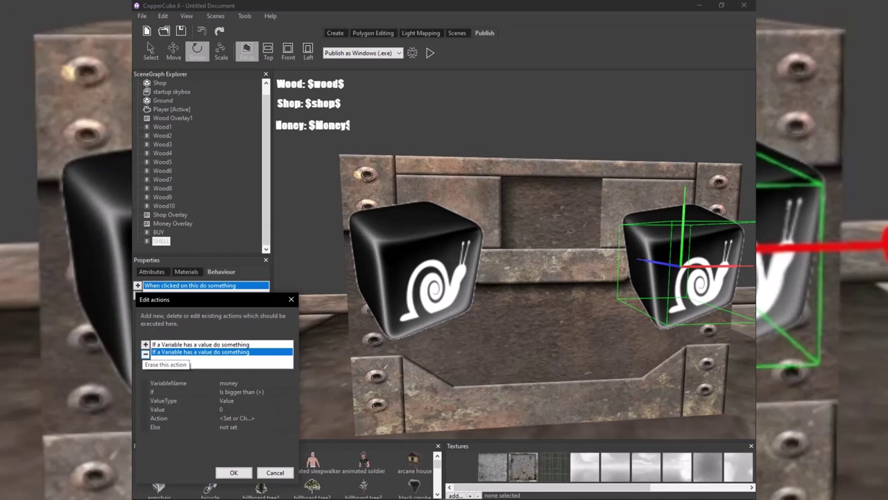
left_click(145, 353)
left_click(201, 345)
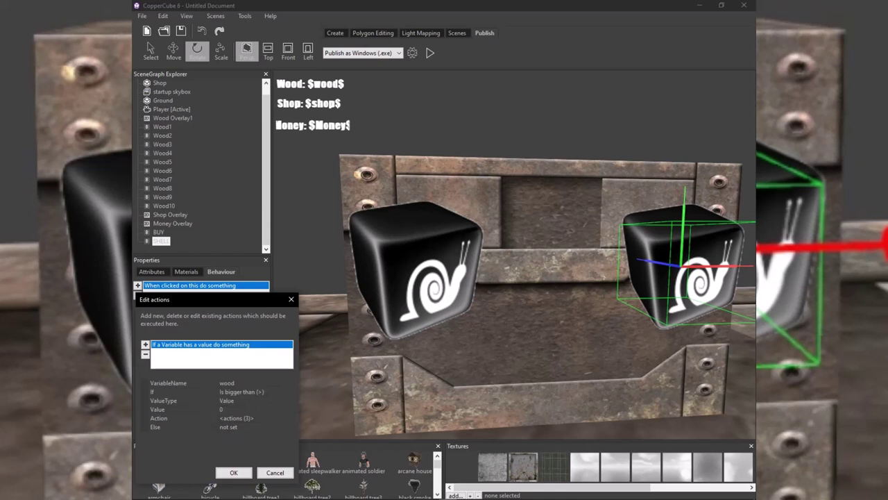
left_click(233, 473)
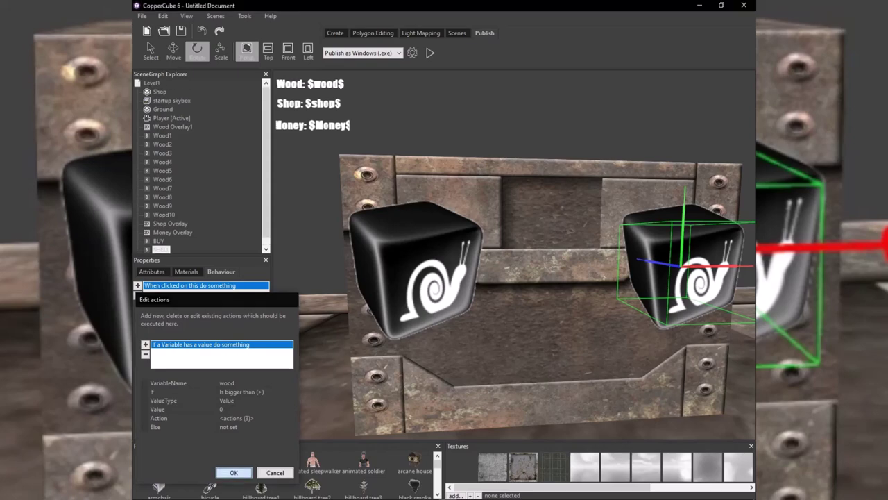
Run the test game, collect two pieces of wood and return to the shop.
left_click(430, 53)
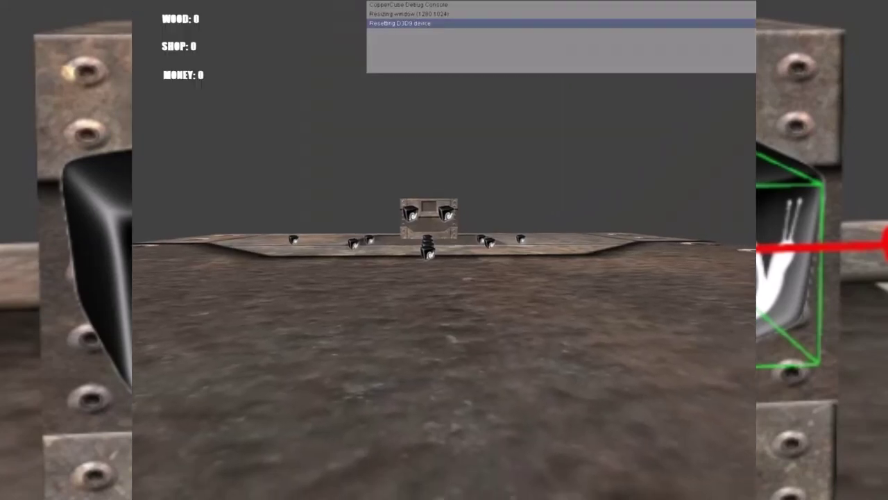
key("w")
key("w")
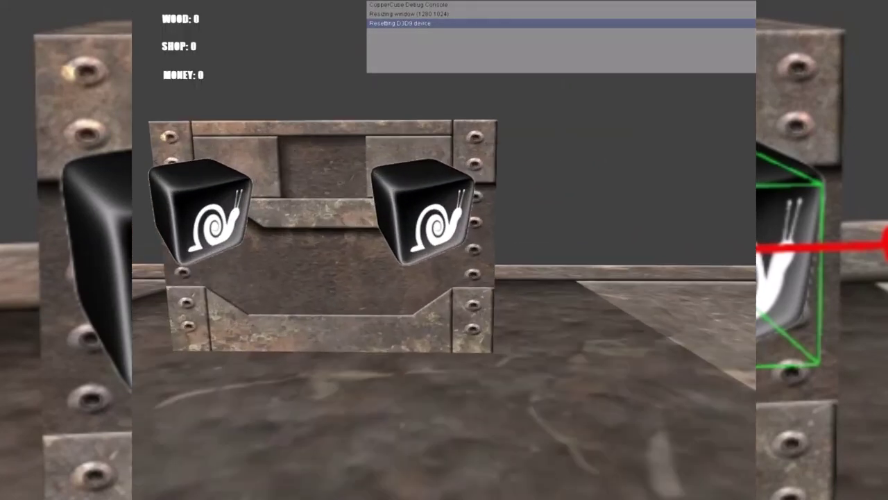
key("w")
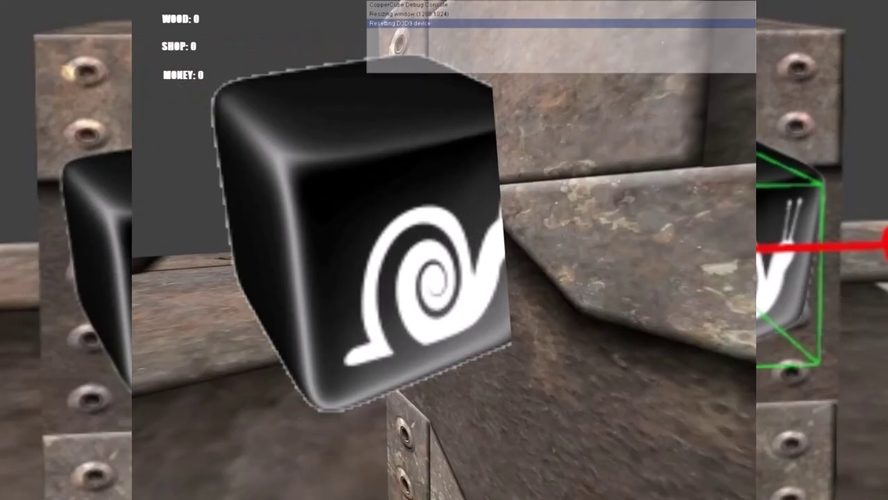
key("w")
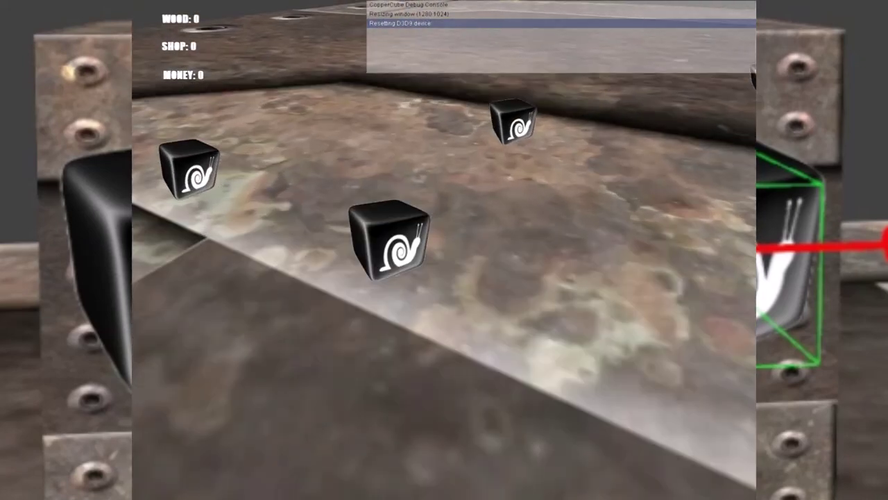
key("w")
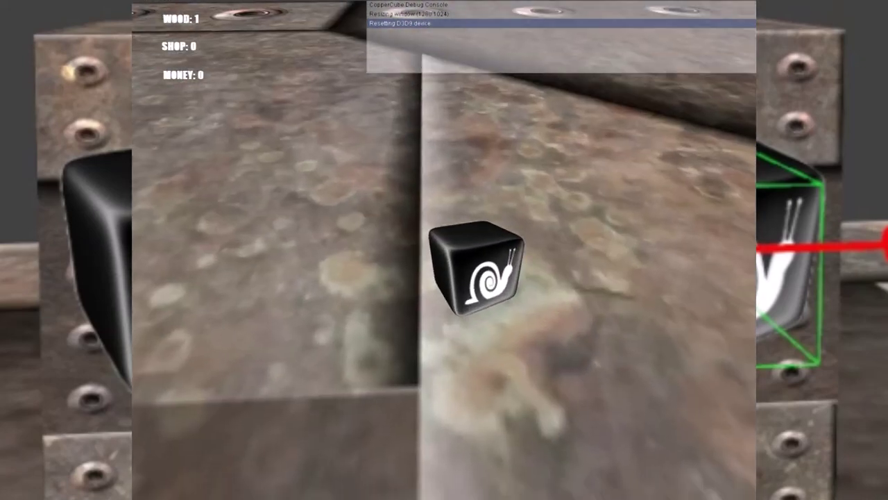
key("w")
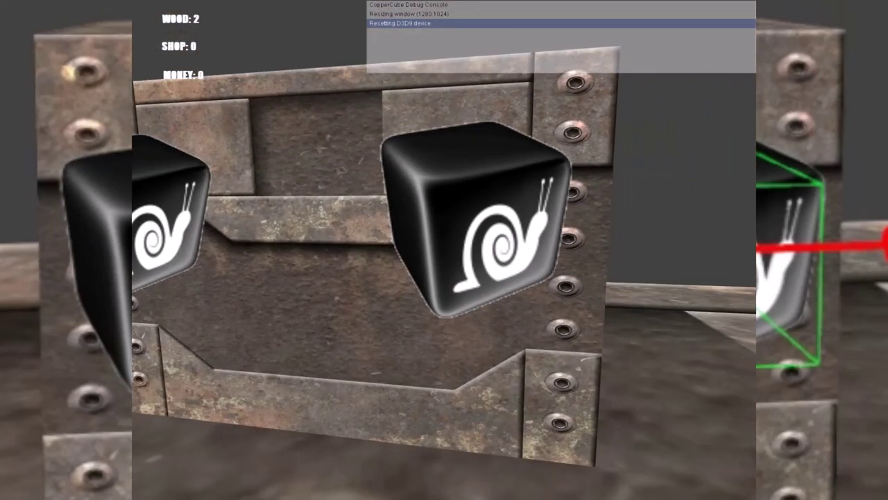
Test two rounds of selling both pieces of wood at the SHELL cube and buying them back at the BUY cube.
key("w")
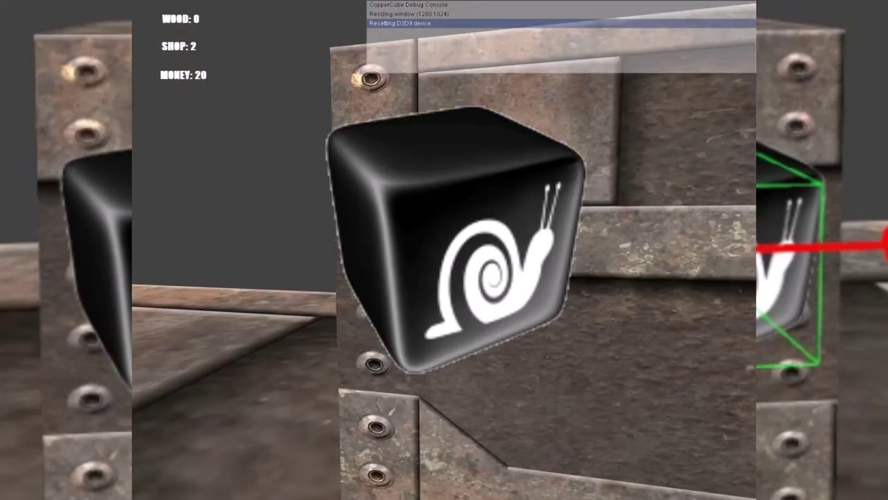
key("s")
key("a")
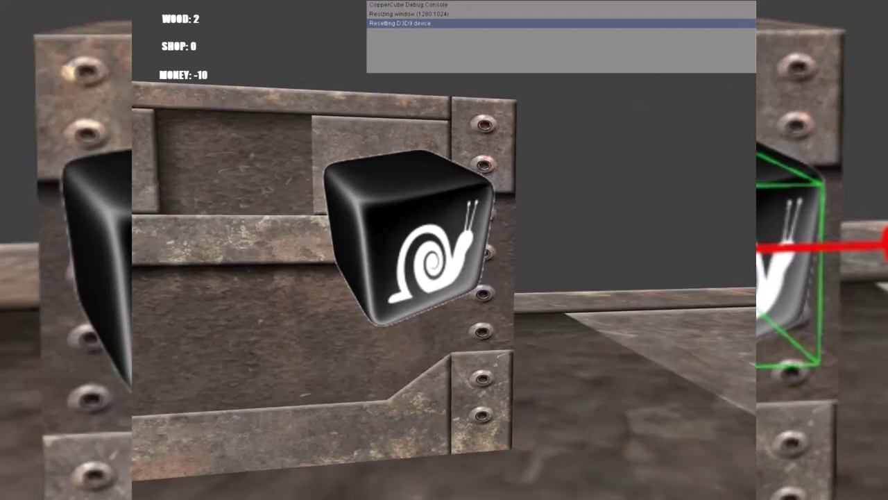
key("w")
left_click(445, 250)
left_click(444, 250)
key("a")
key("w")
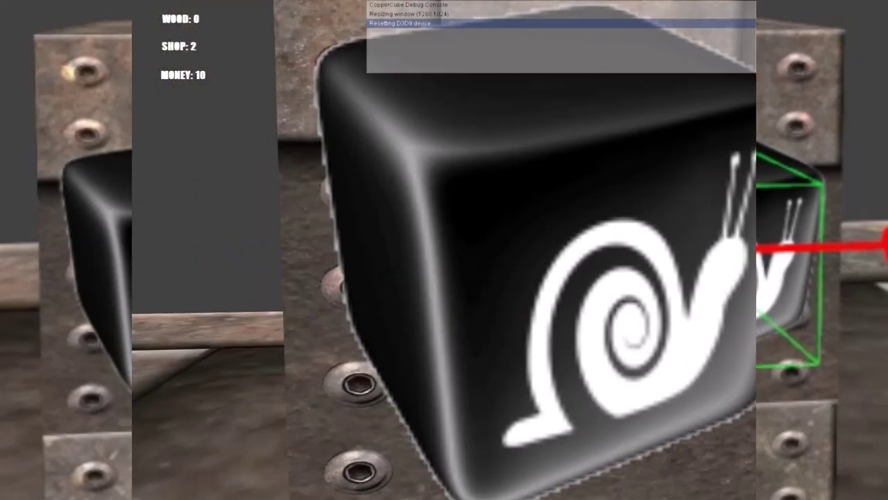
left_click(444, 250)
left_click(444, 250)
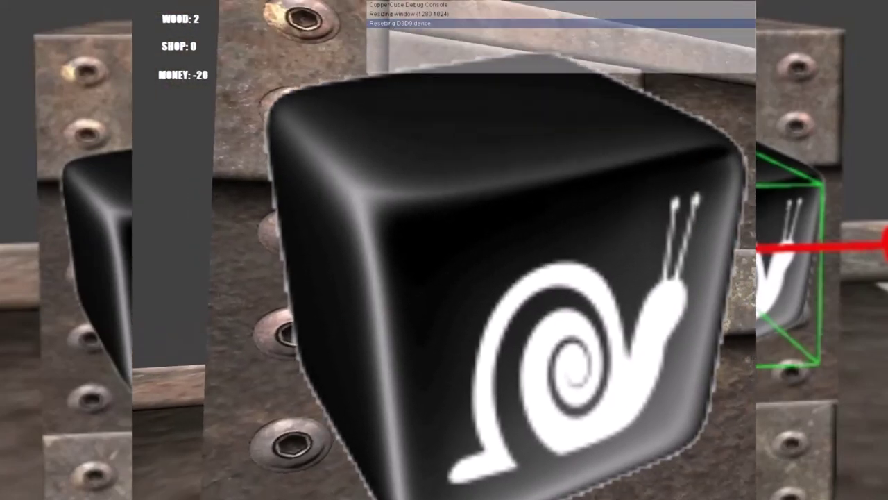
Test selling the wood piece by piece at the SHELL cube and buying one back at the BUY cube, and quit the test game.
key("s")
key("w")
left_click(444, 250)
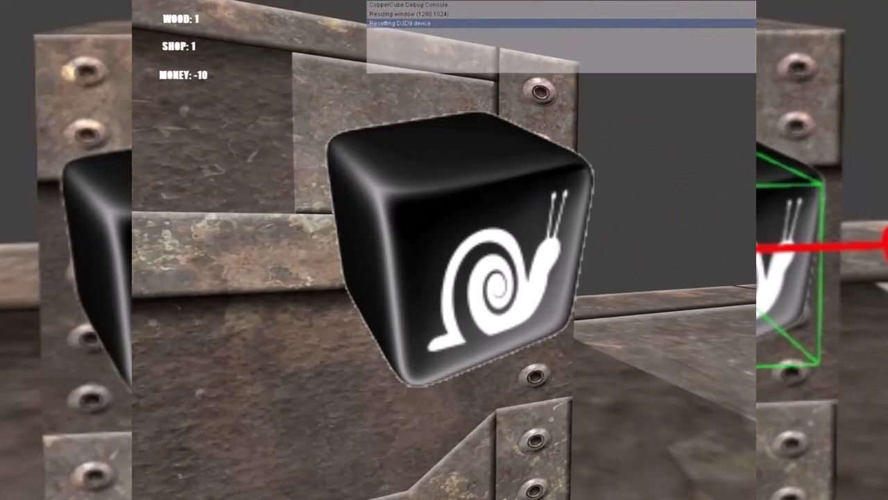
left_click(444, 250)
key("a")
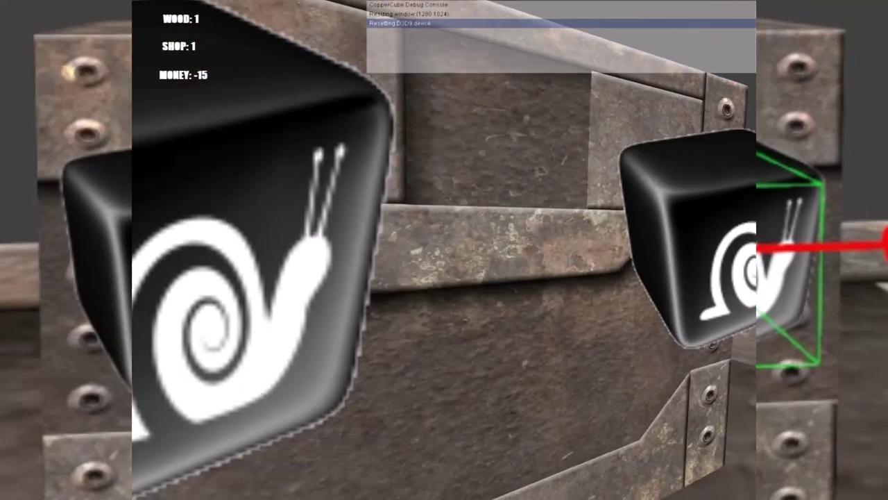
left_click(444, 250)
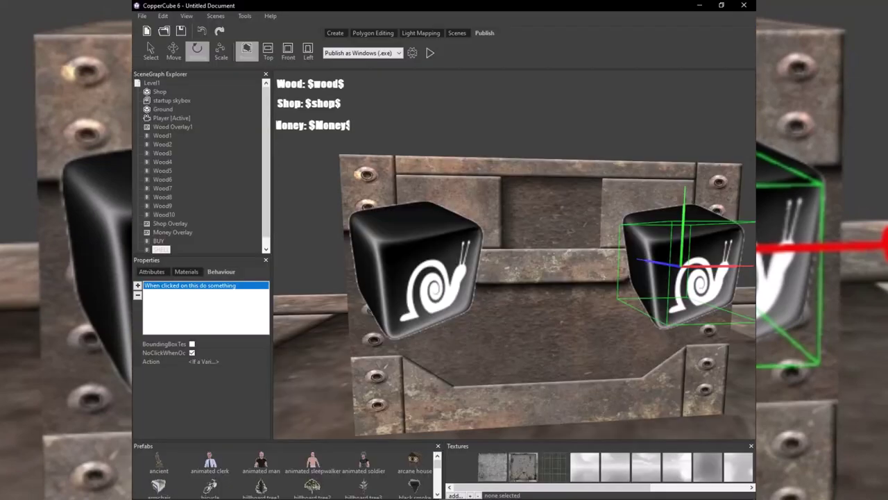
Check the "Change 2D Overlay Text" action in the Money Overlay's timed behaviour and accept it.
scroll(199, 167, "down", 1)
left_click(159, 233)
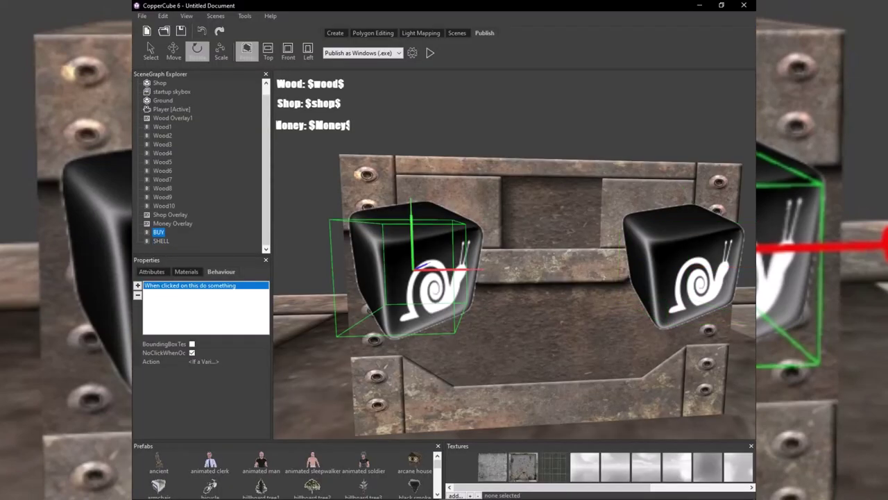
left_click(173, 223)
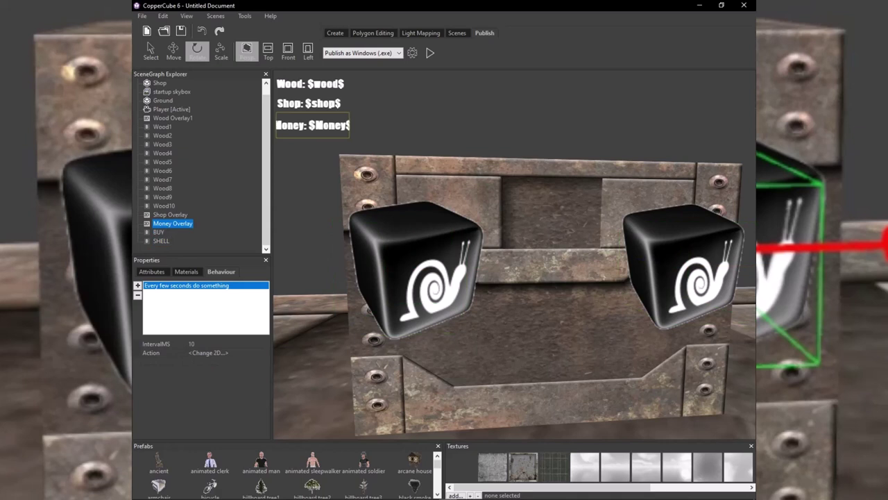
left_click(208, 353)
left_click(265, 353)
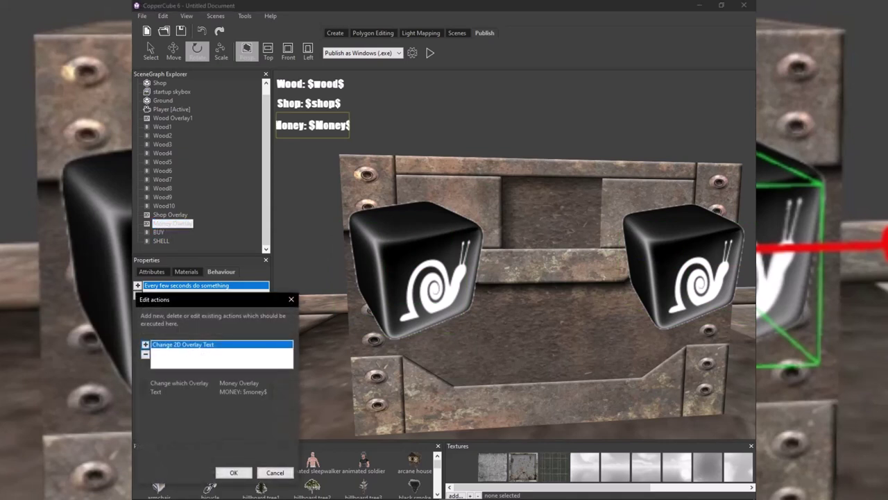
left_click(234, 472)
Review the three "Set or Change a Variable" actions nested under the SHELL cube's wood condition and accept them.
left_click(161, 249)
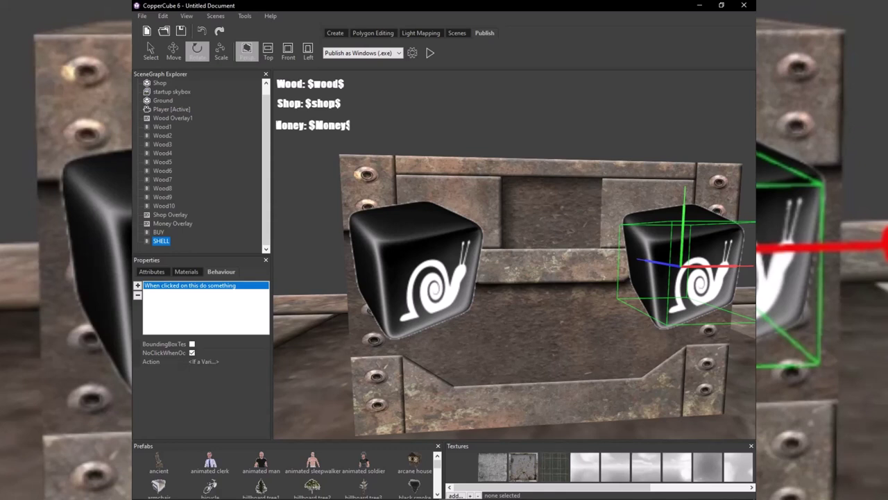
left_click(221, 361)
left_click(266, 361)
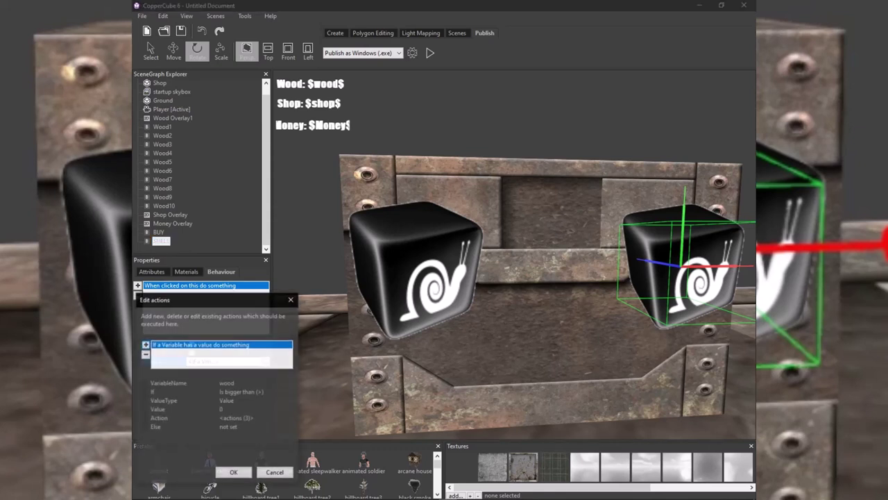
left_click(237, 419)
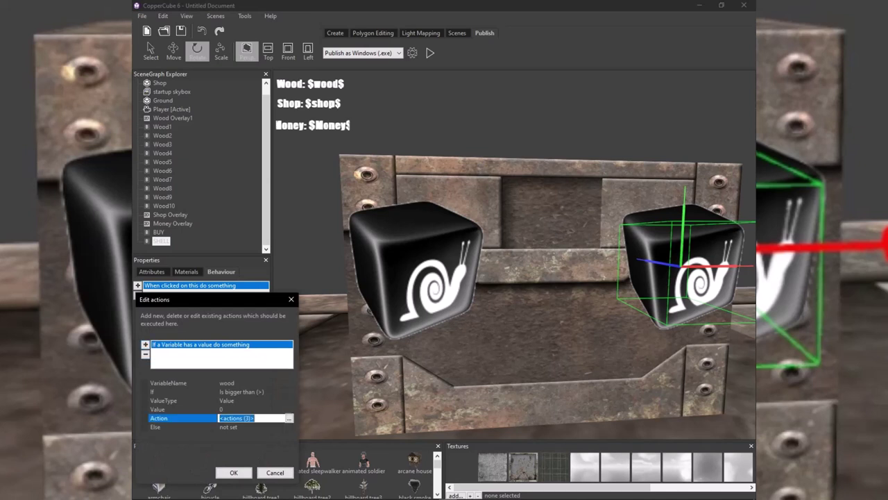
left_click(290, 418)
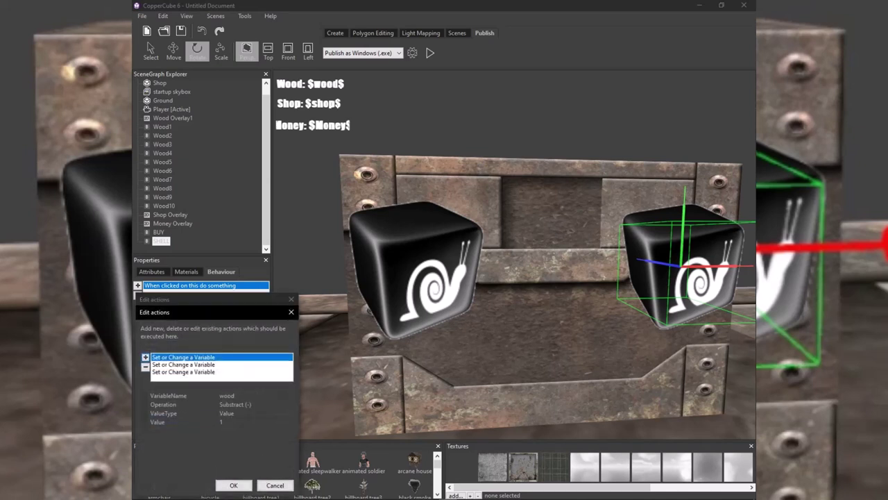
left_click(184, 365)
left_click(184, 372)
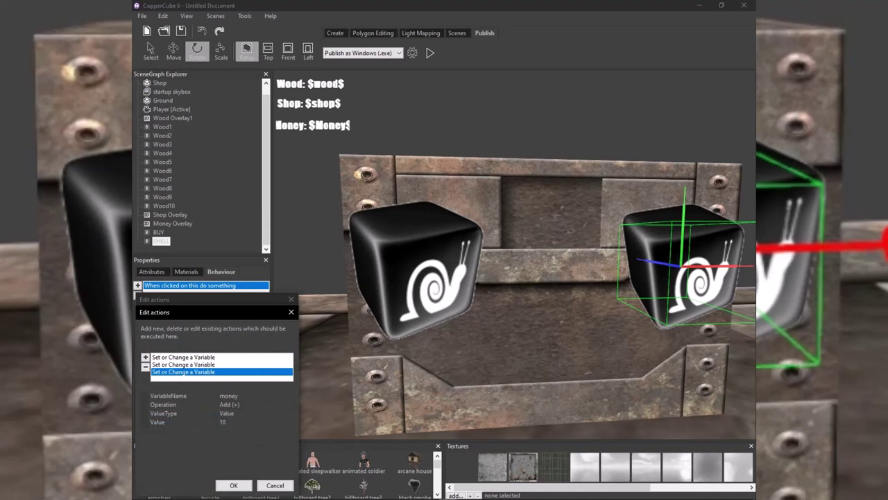
left_click(234, 485)
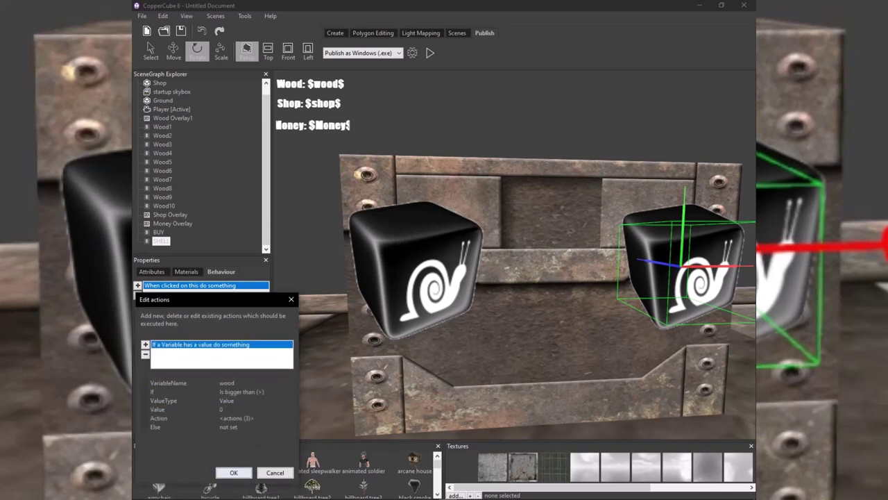
left_click(234, 472)
Set the value subtracted from money in the BUY cube's shop condition to 10 and accept the nested actions.
left_click(159, 241)
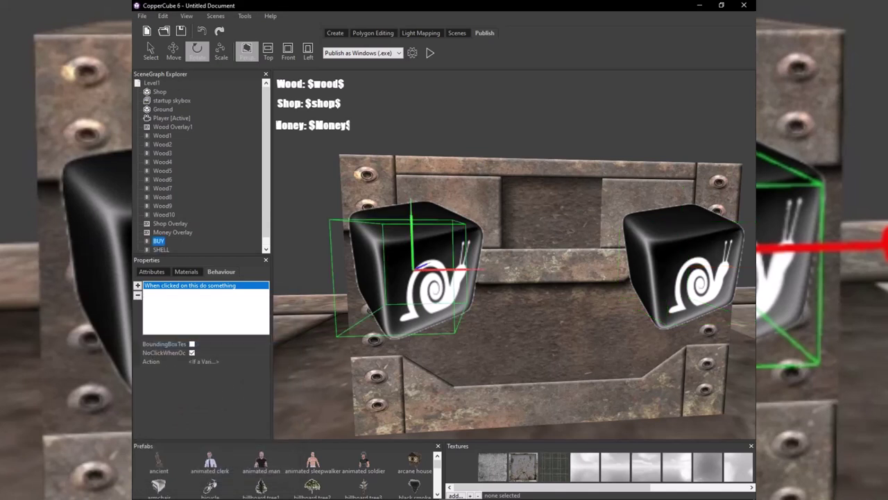
left_click(204, 361)
left_click(265, 362)
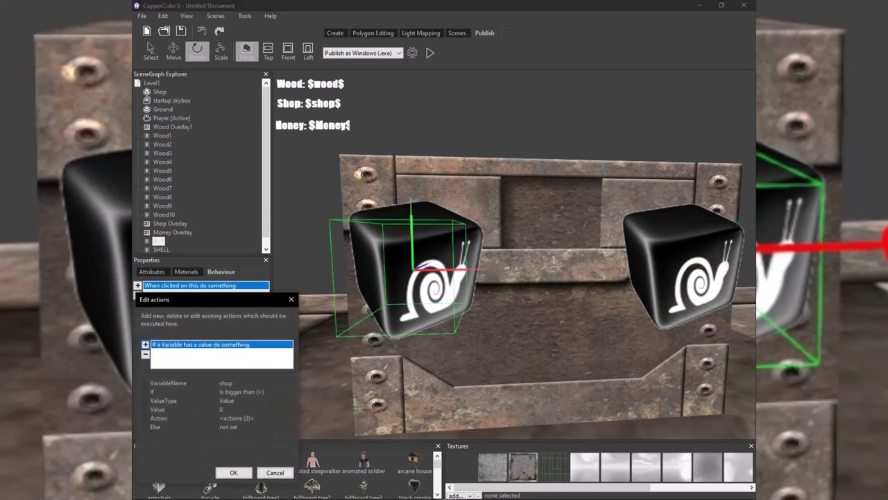
left_click(237, 418)
left_click(289, 419)
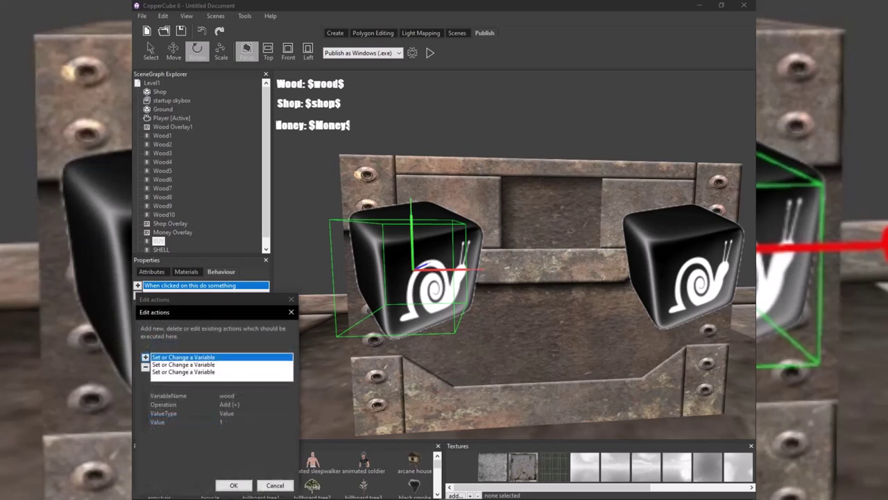
left_click(183, 372)
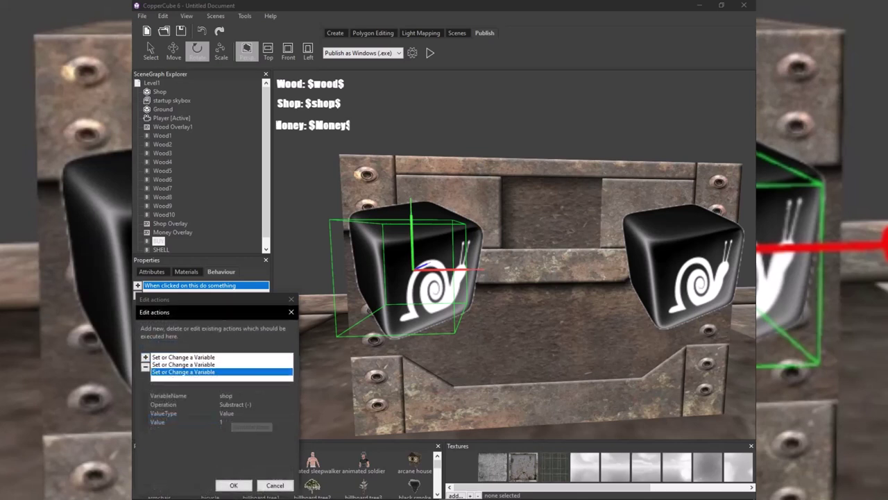
left_click(184, 357)
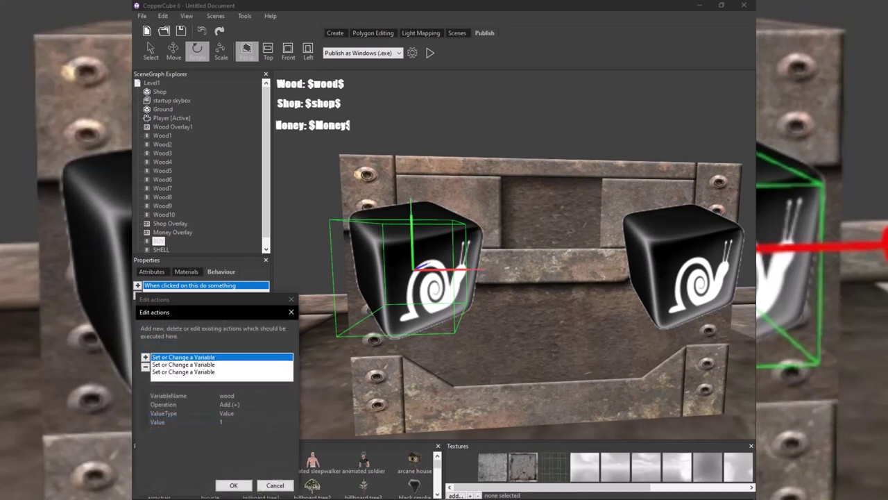
left_click(184, 364)
left_click(232, 422)
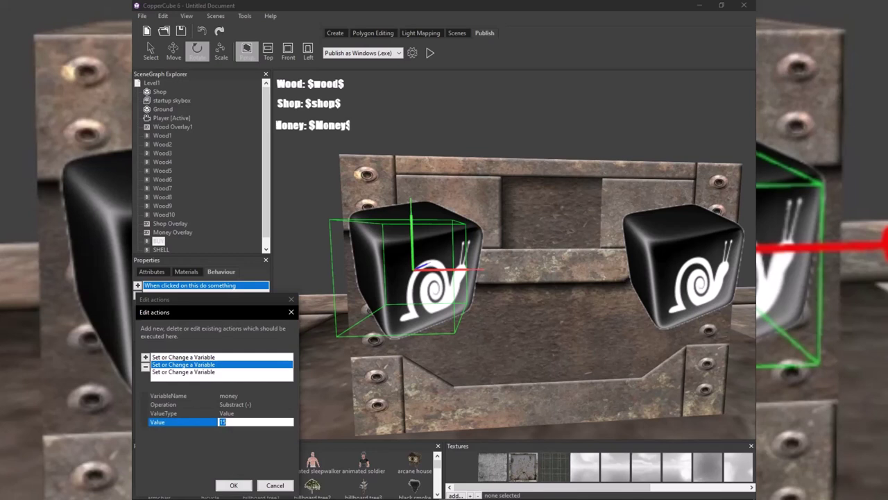
type("10")
left_click(234, 485)
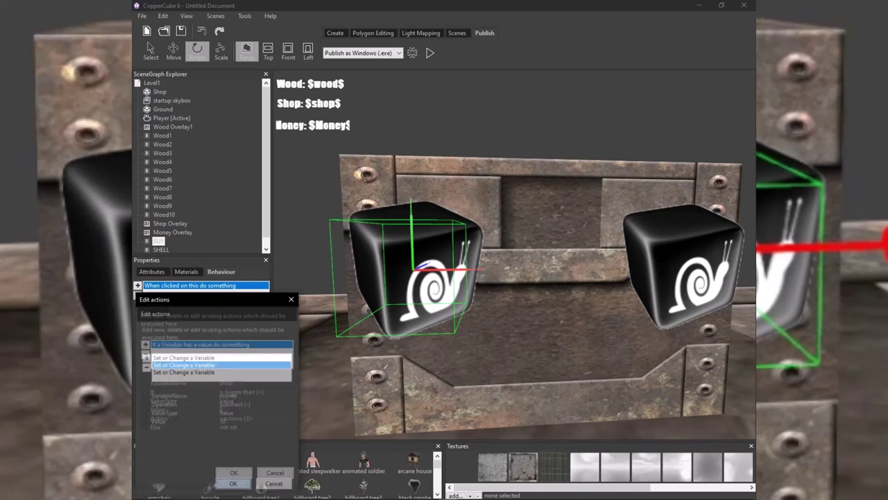
left_click(234, 473)
Launch the test game and collect all ten pieces of wood on the way to the shop.
left_click(430, 53)
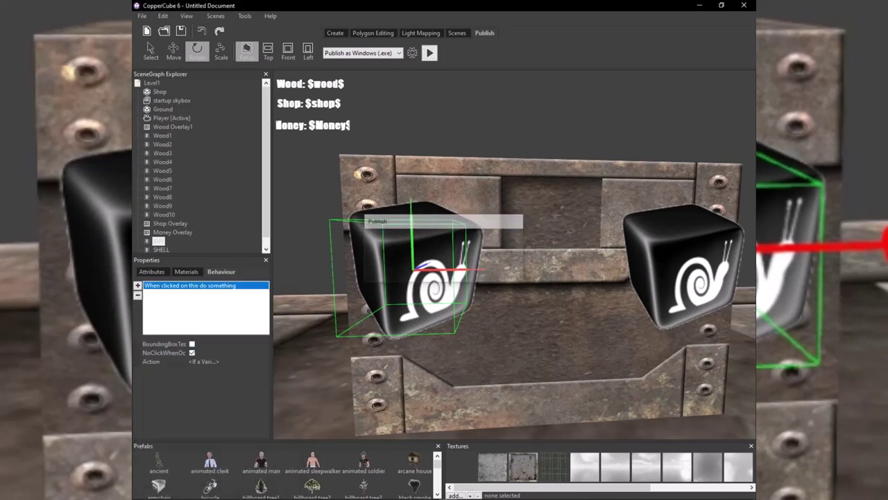
key("w")
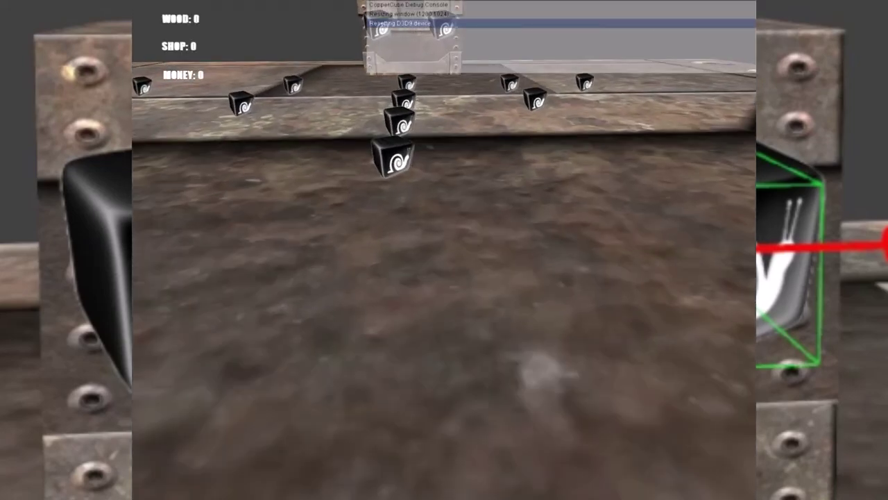
key("w")
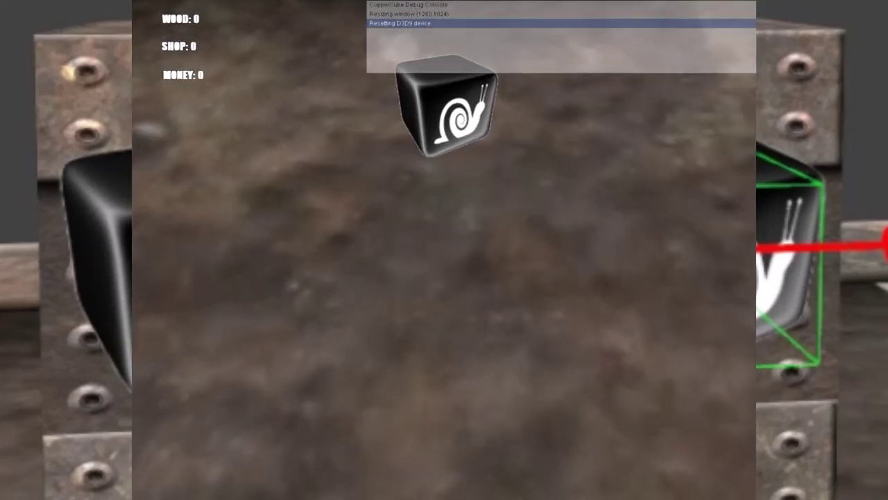
key("w")
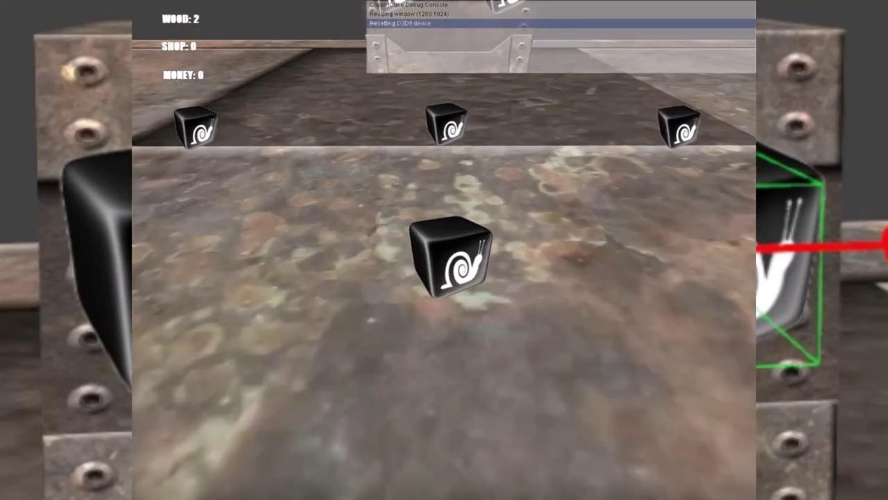
key("w")
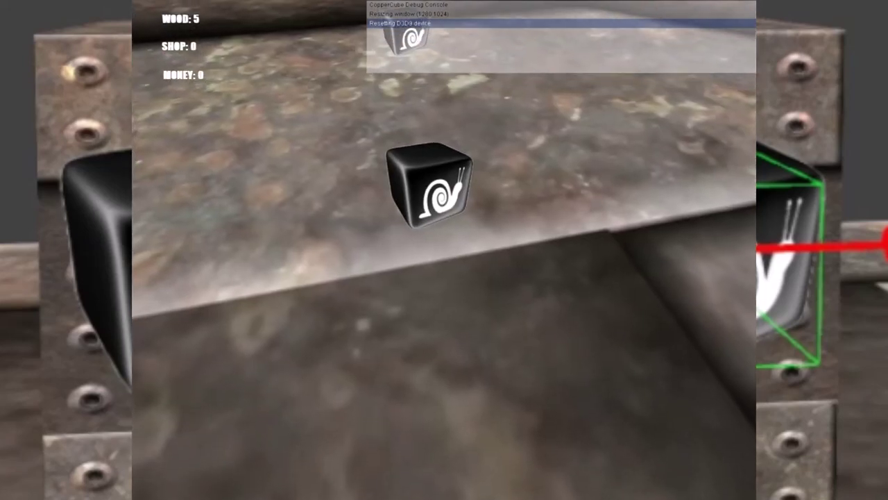
key("w")
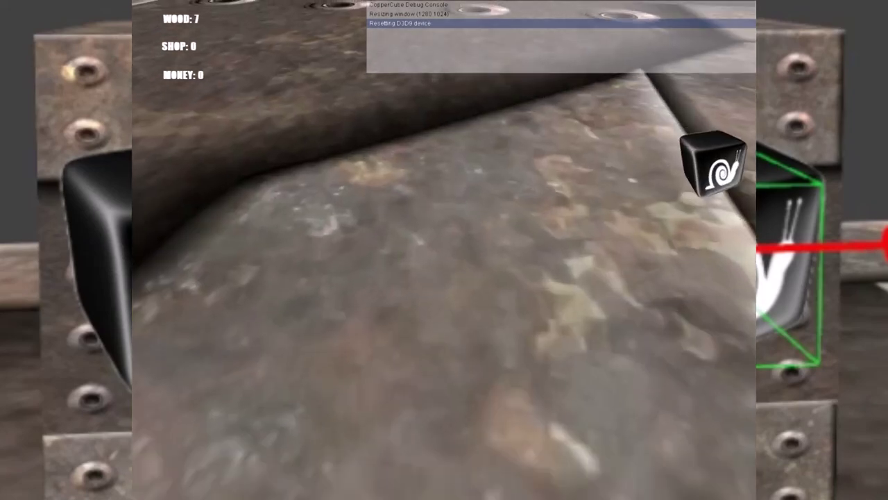
key("w")
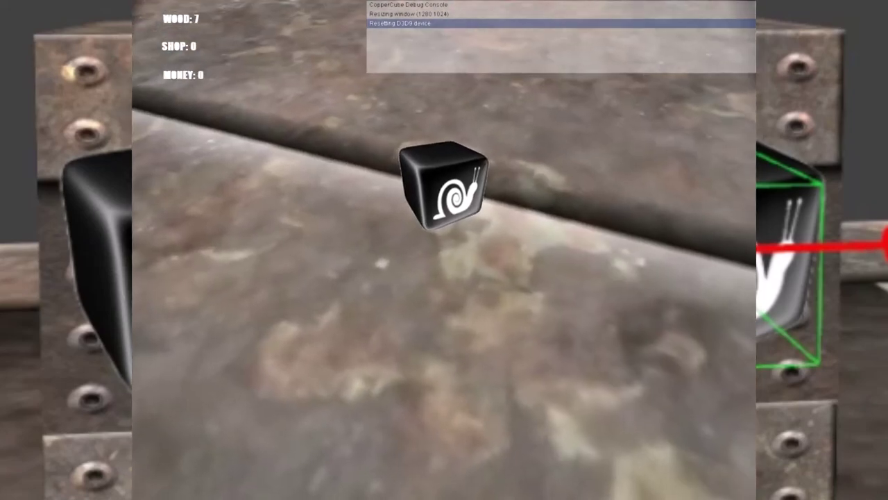
left_click(444, 250)
key("w")
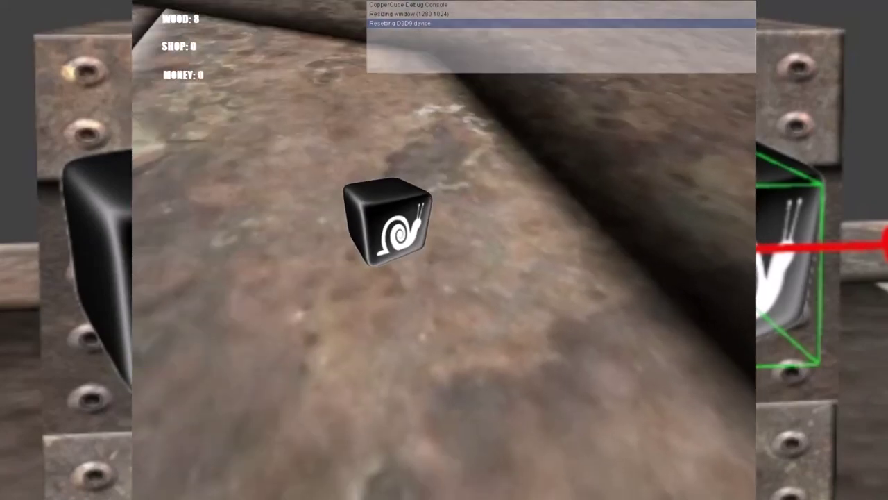
left_click(444, 250)
key("w")
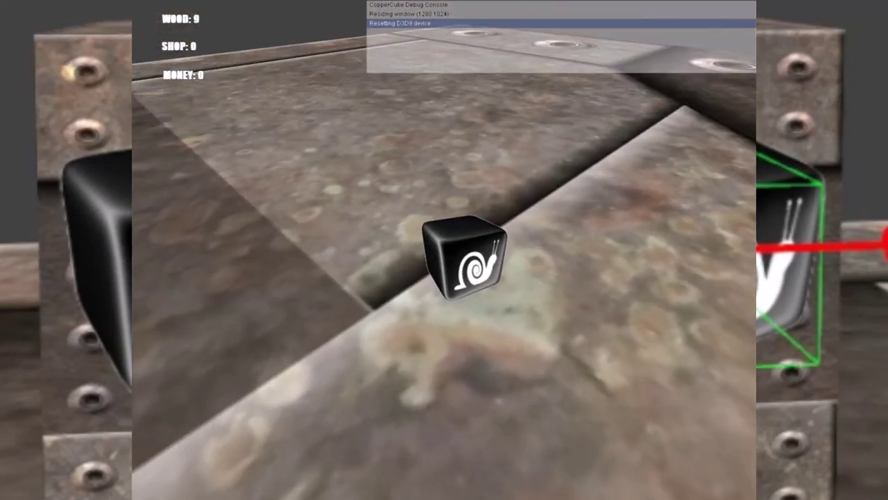
left_click(444, 250)
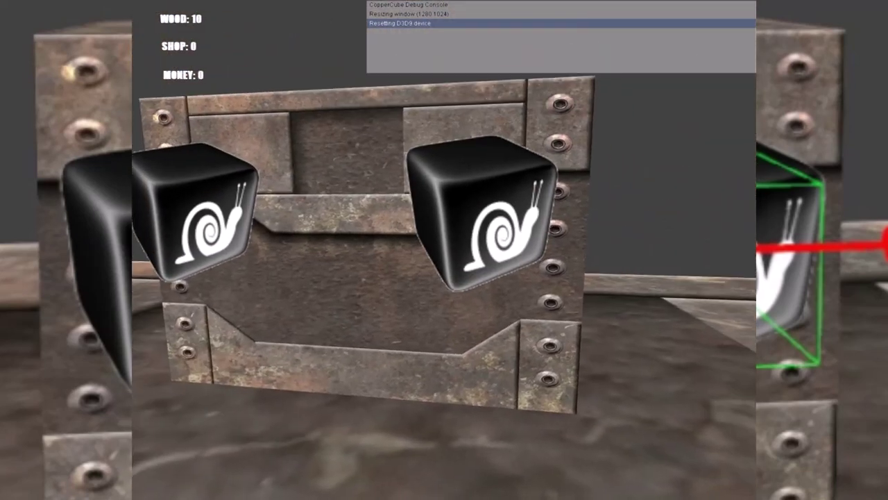
Test selling all ten pieces of wood at the SHELL cube and buying six back at the BUY cube.
left_click(444, 250)
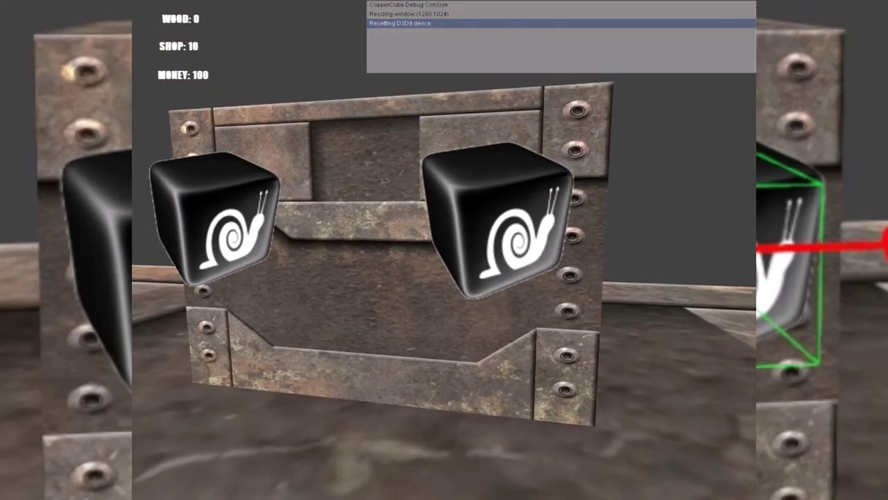
key("w")
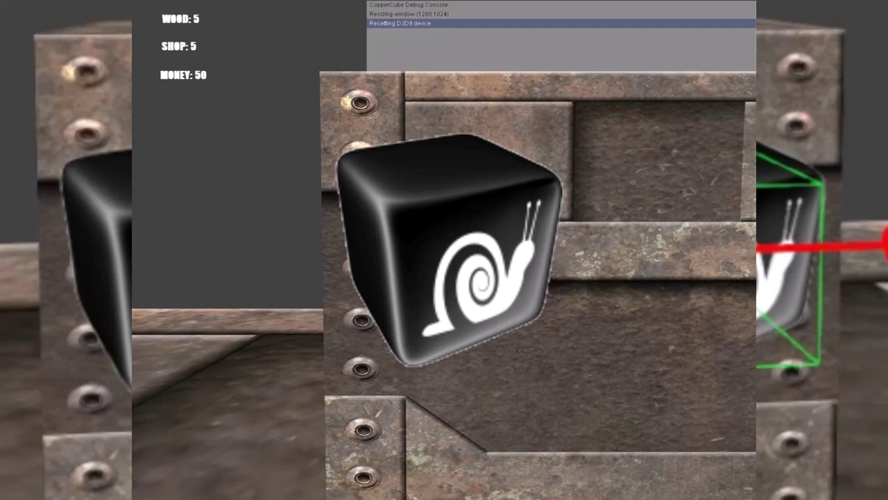
key("d")
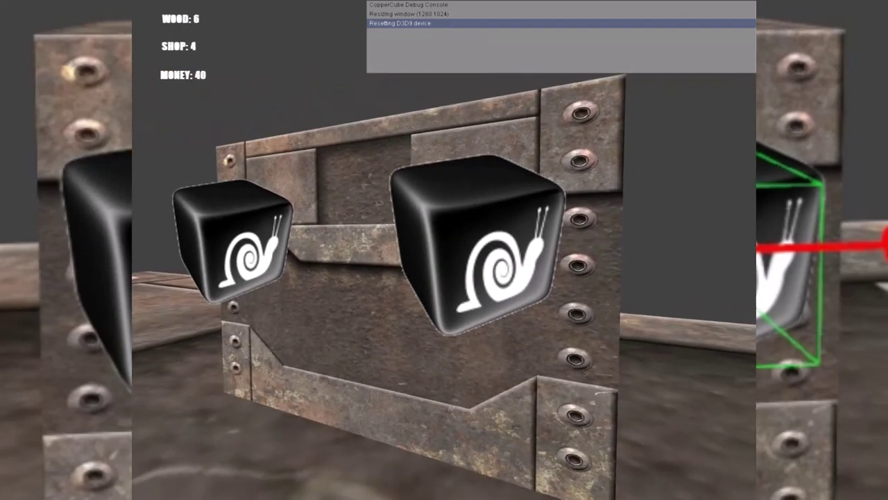
Test selling wood again at the SHELL cube and buying back the shop's whole stock at the BUY cube.
key("w")
key("s")
key("w")
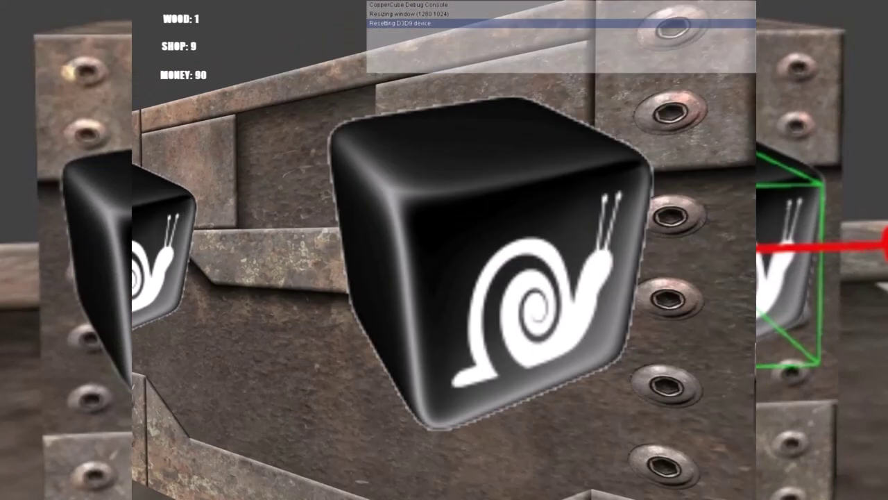
key("s")
key("w")
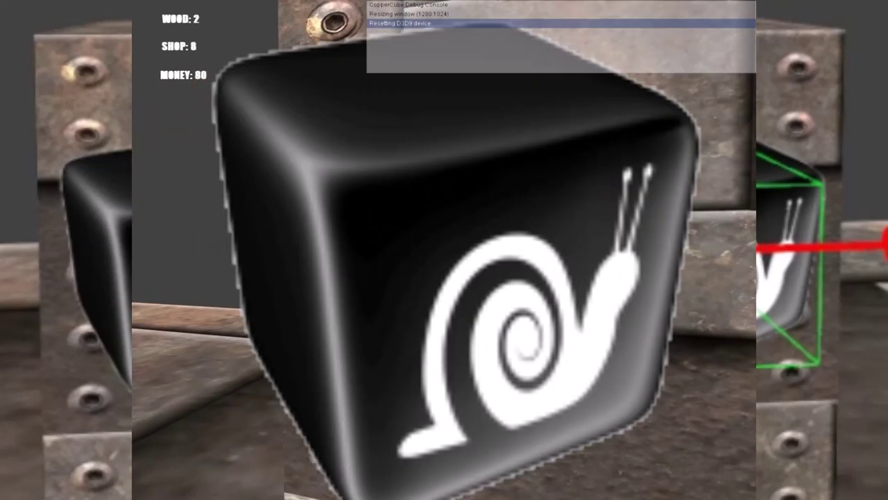
key("s")
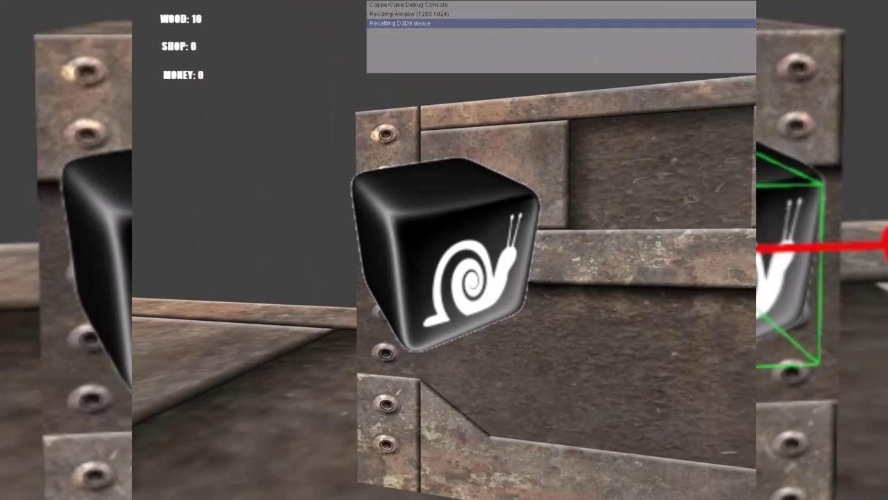
Test one more full sale and buy-back, sell five pieces at the SHELL cube, and quit the test game.
key("w")
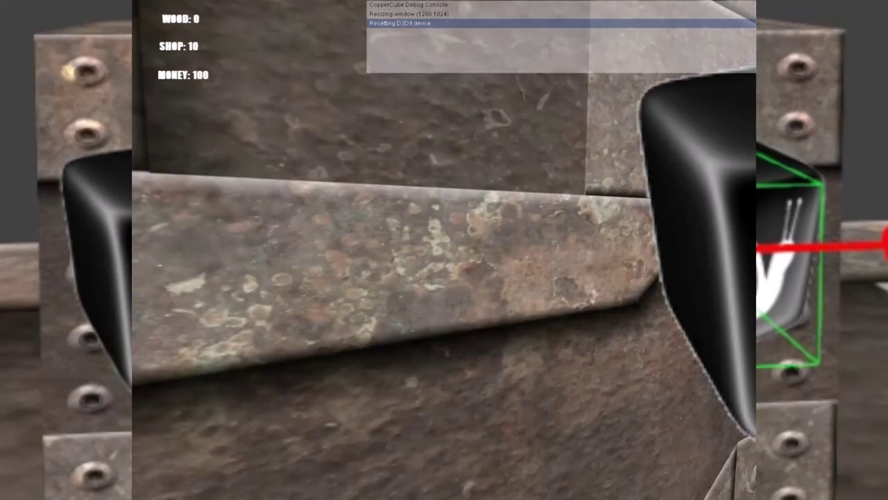
key("w")
key("s")
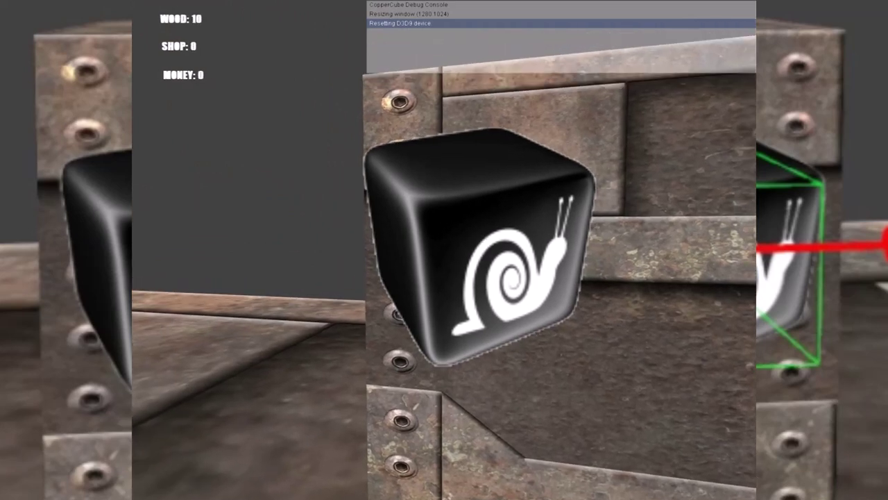
key("w")
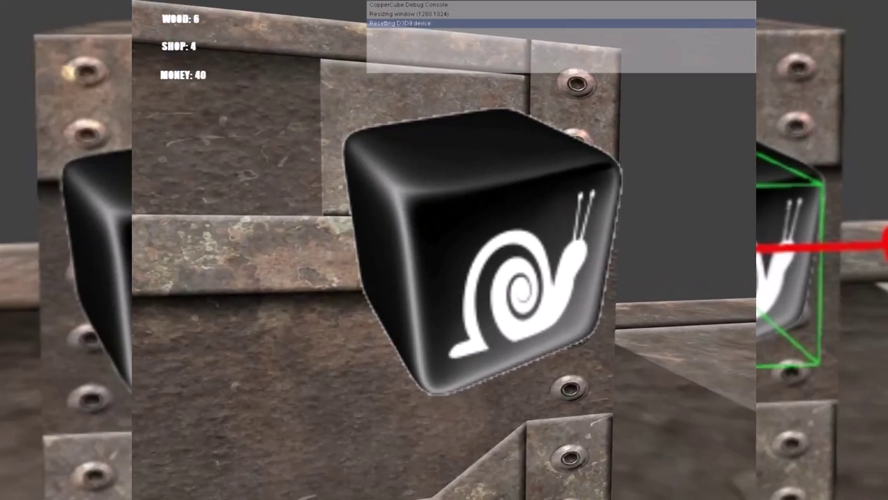
key("s")
key("w")
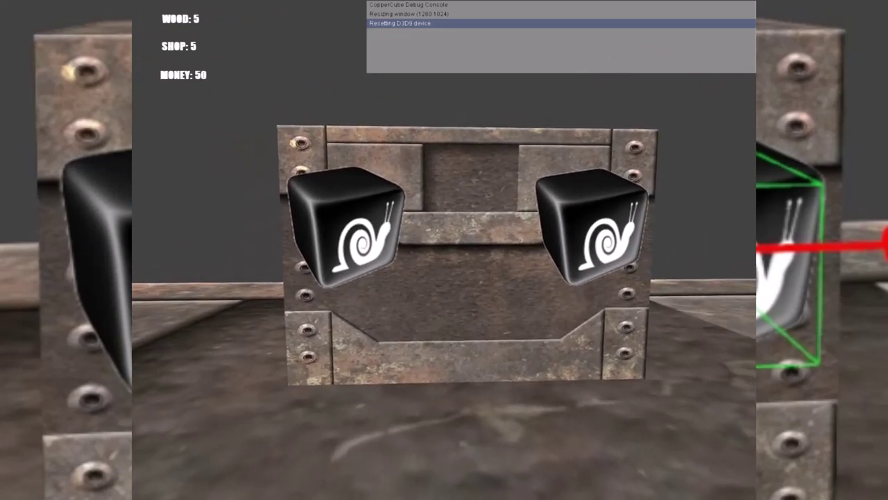
key("Escape")
scroll(515, 255, "down", 5)
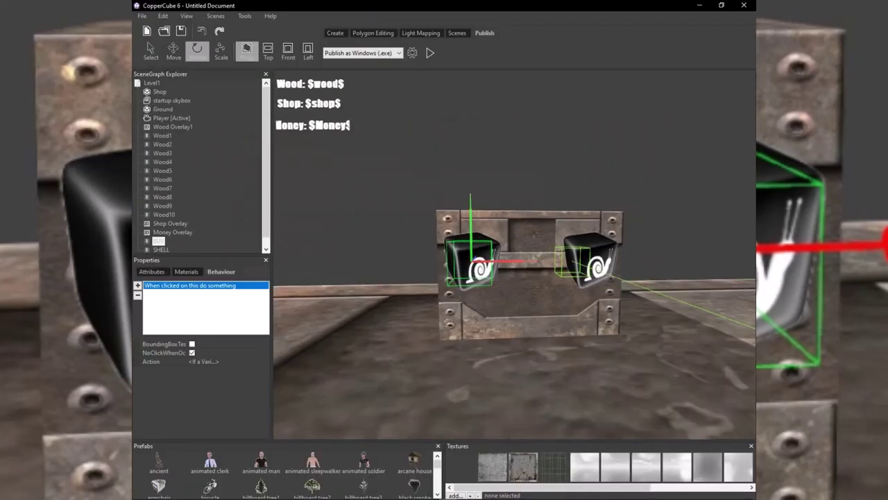